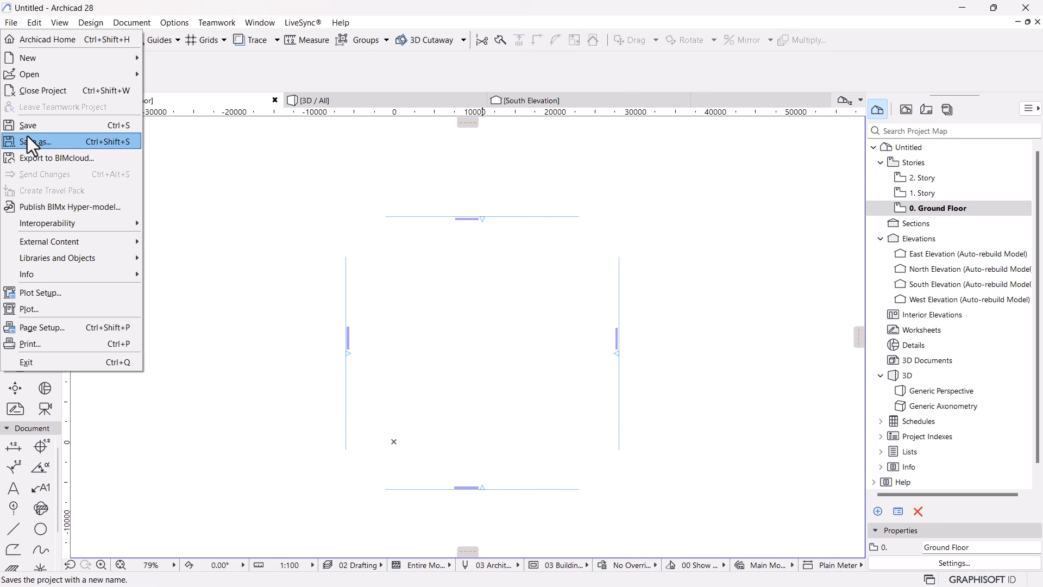
mouse_move(24, 266)
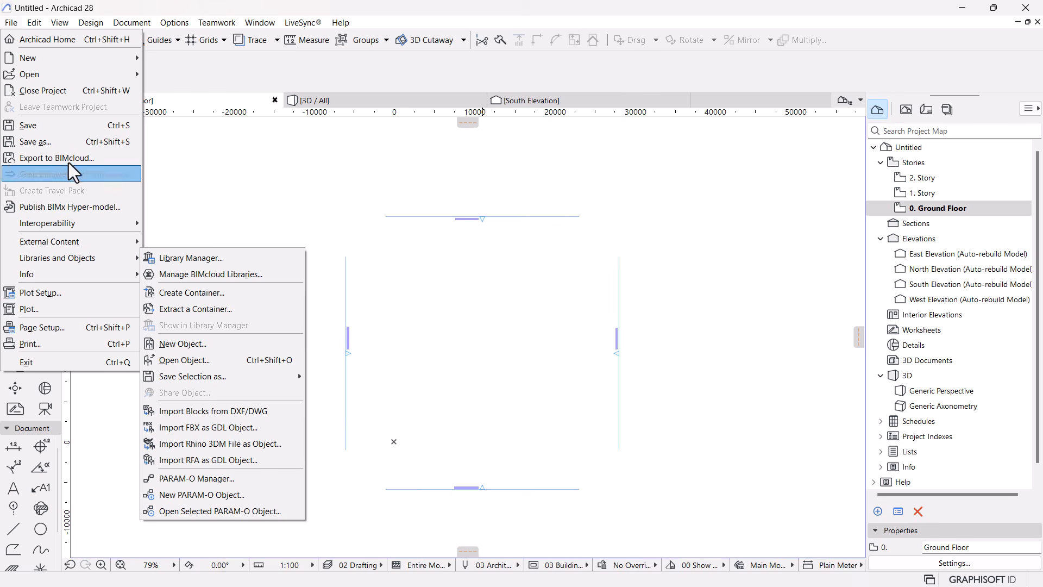
mouse_move(33, 27)
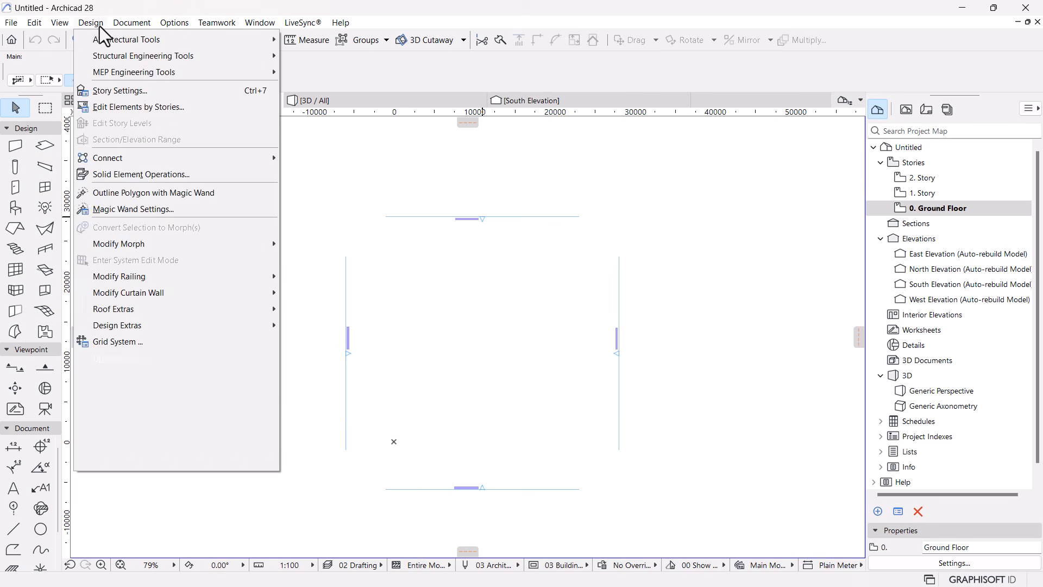
mouse_move(199, 25)
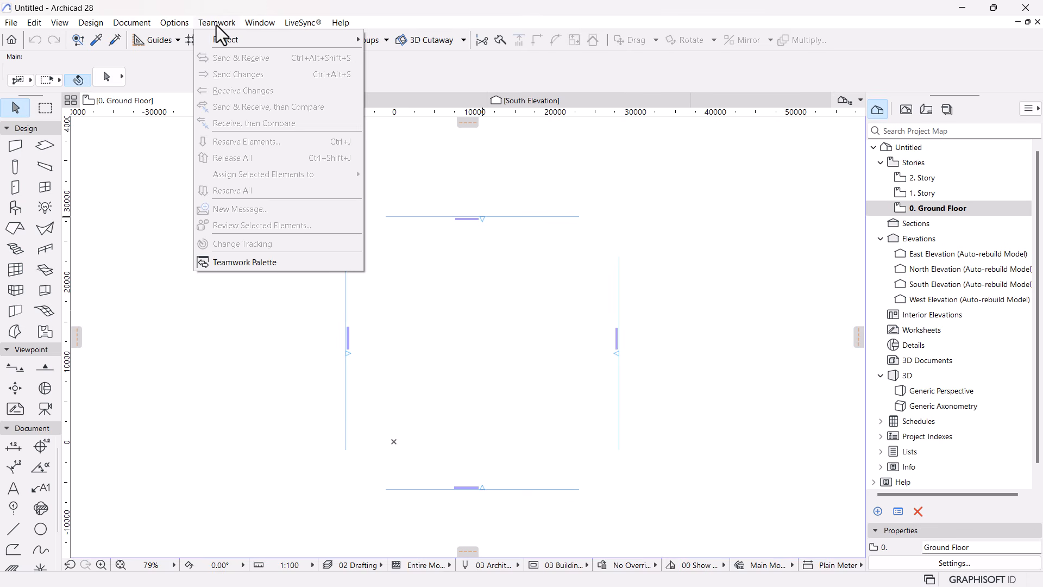
mouse_move(285, 22)
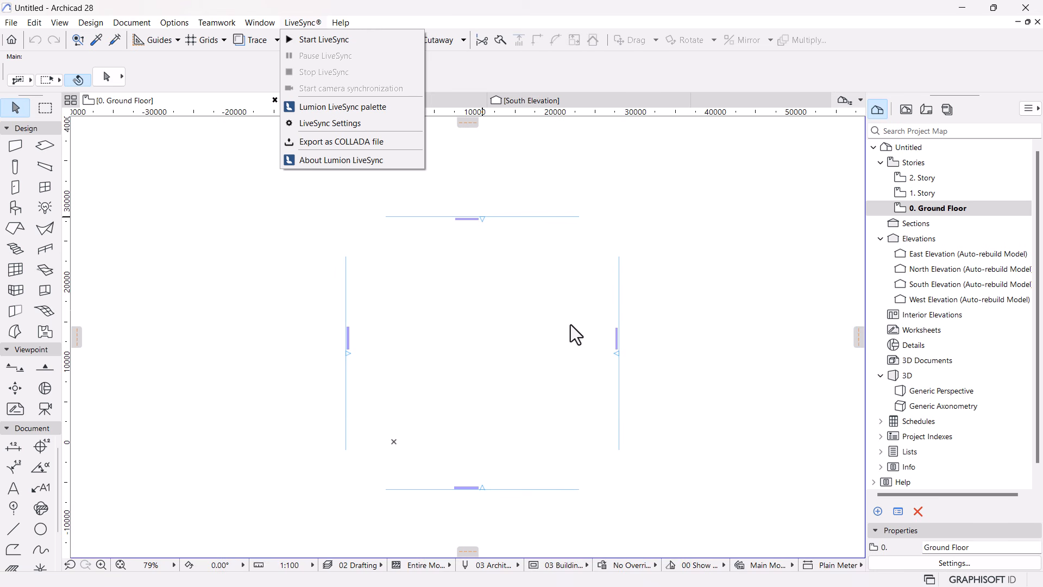
click(695, 230)
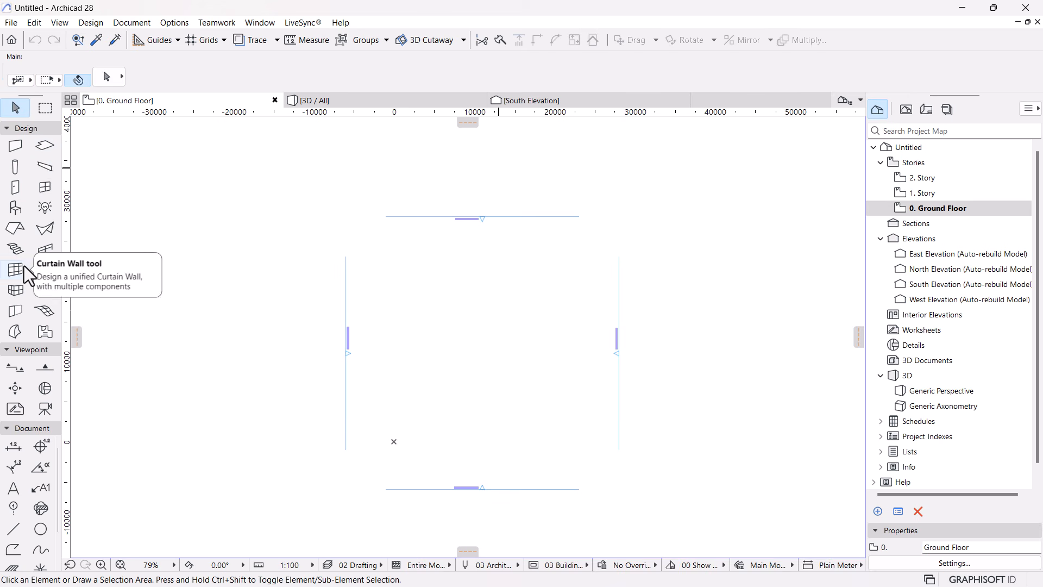
Examine the tools available in the toolbox's Design, Viewpoint and Document groups
click(13, 132)
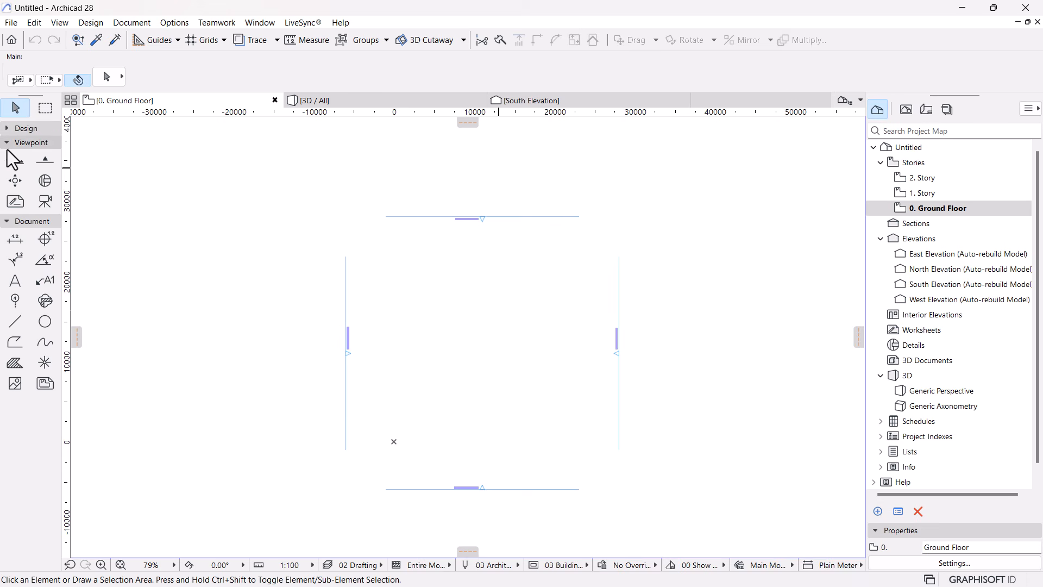
click(10, 143)
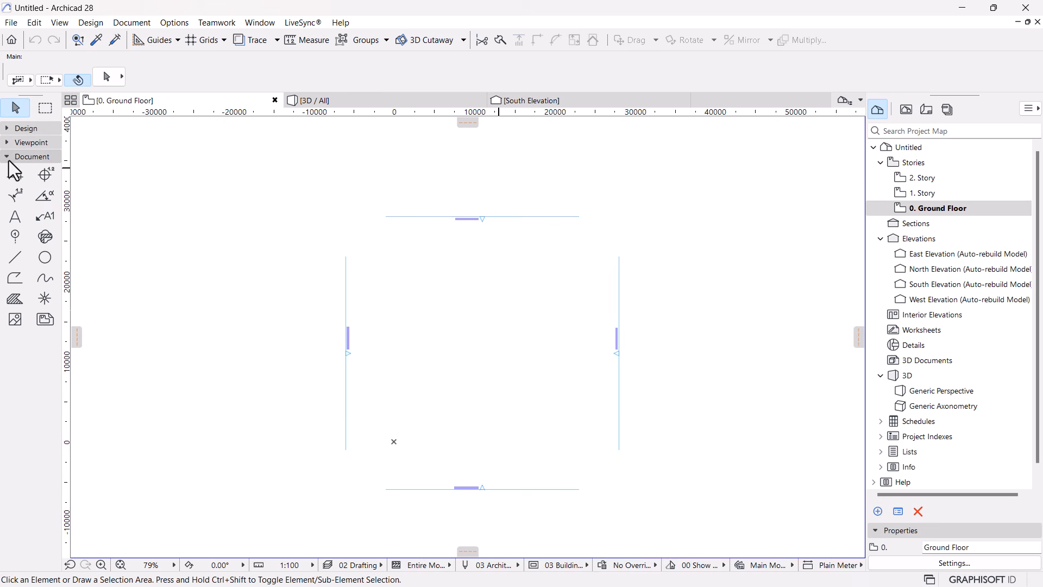
click(13, 157)
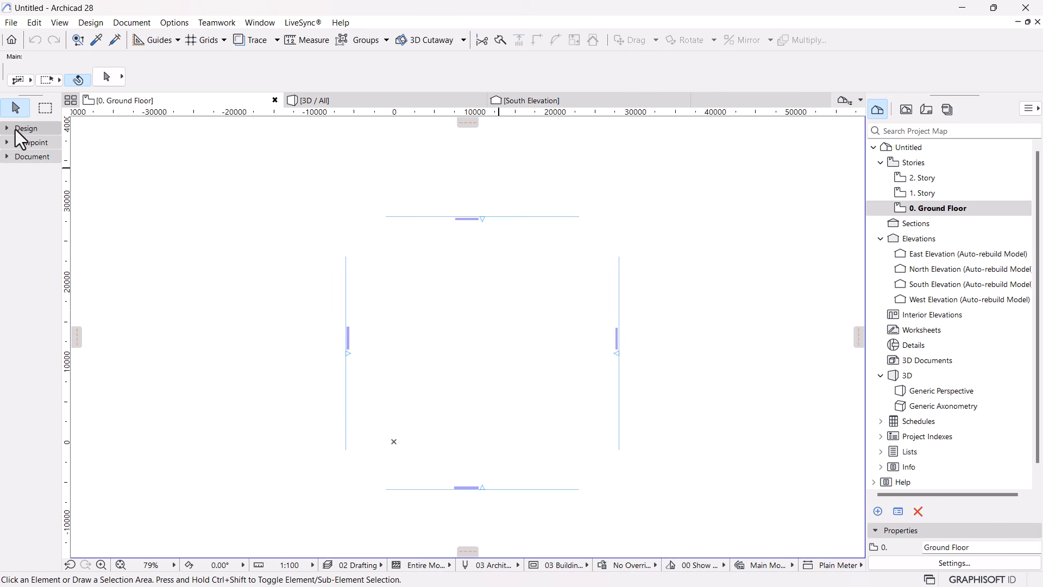
click(15, 130)
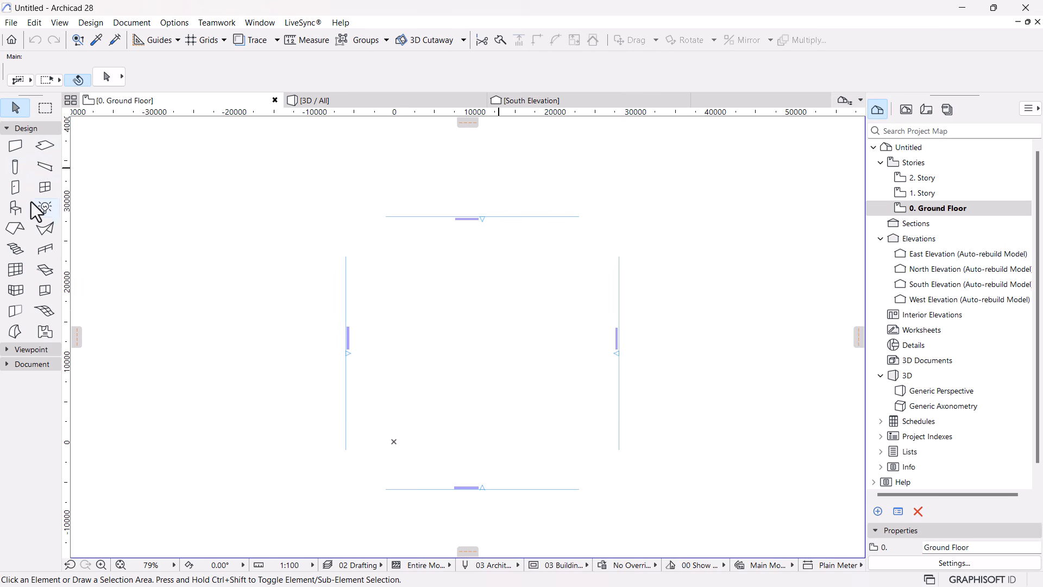
click(20, 352)
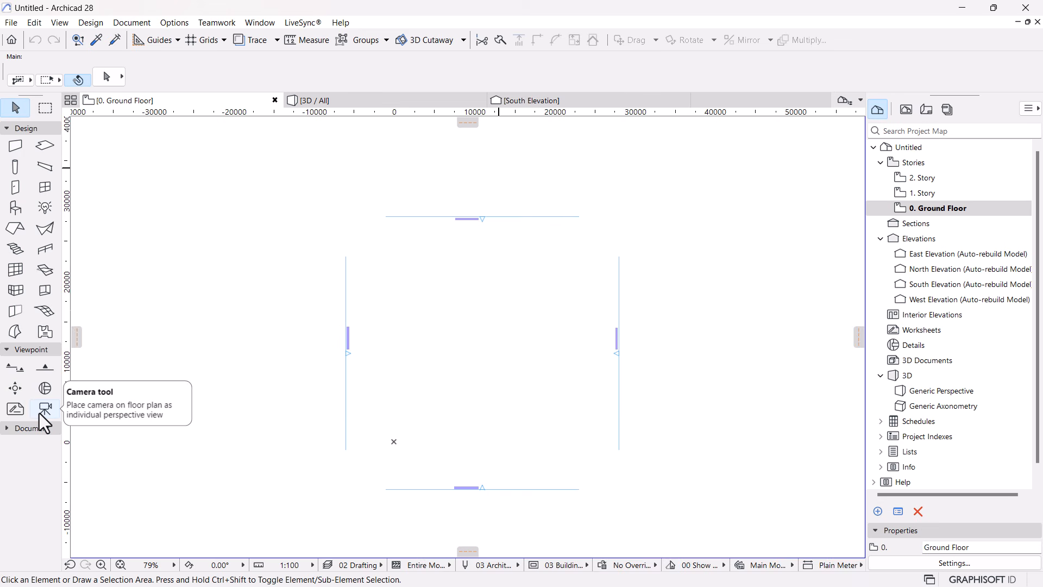
click(15, 426)
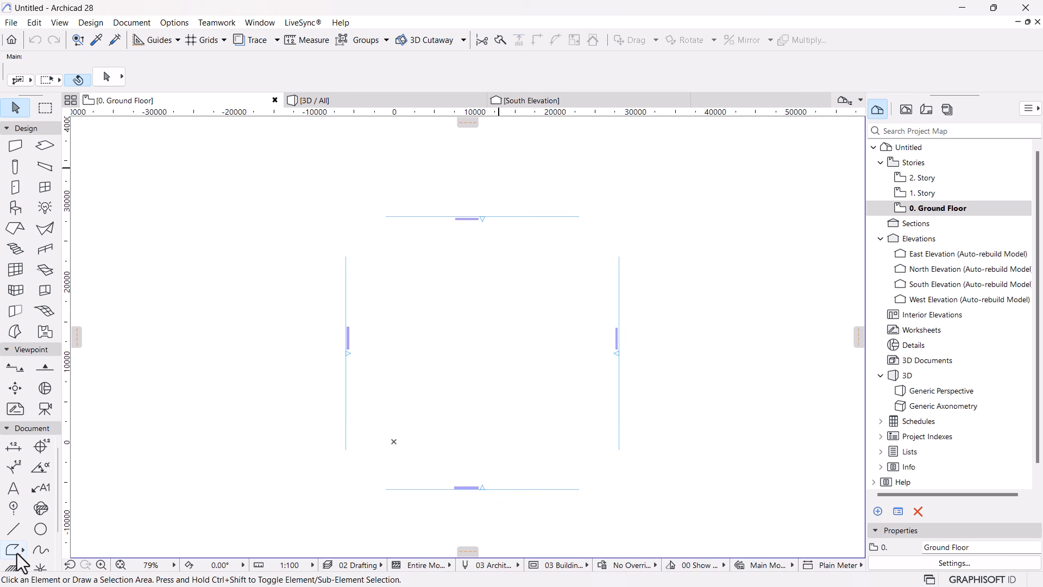
scroll(22, 549, down, 1)
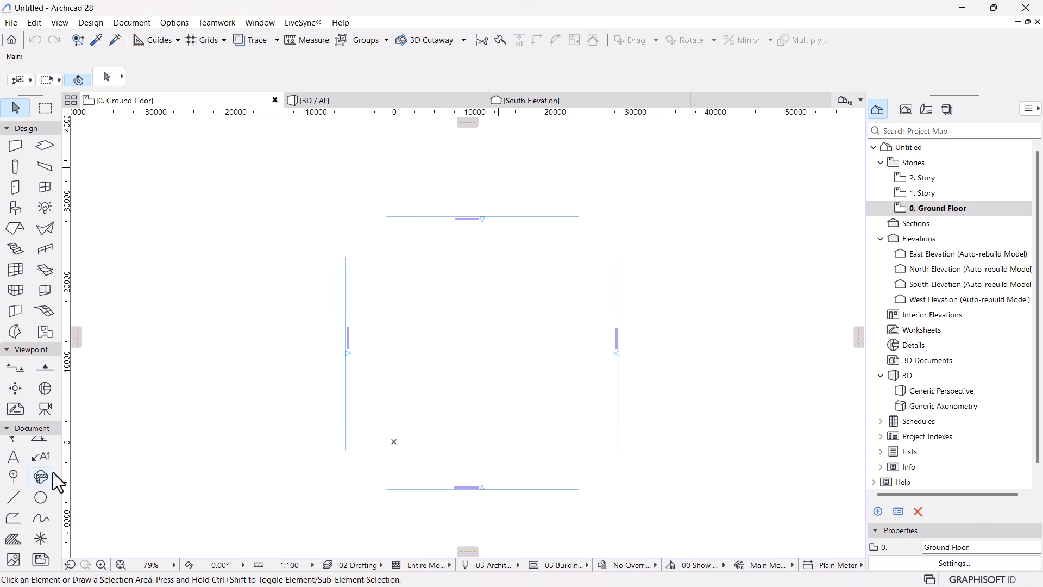
mouse_move(54, 389)
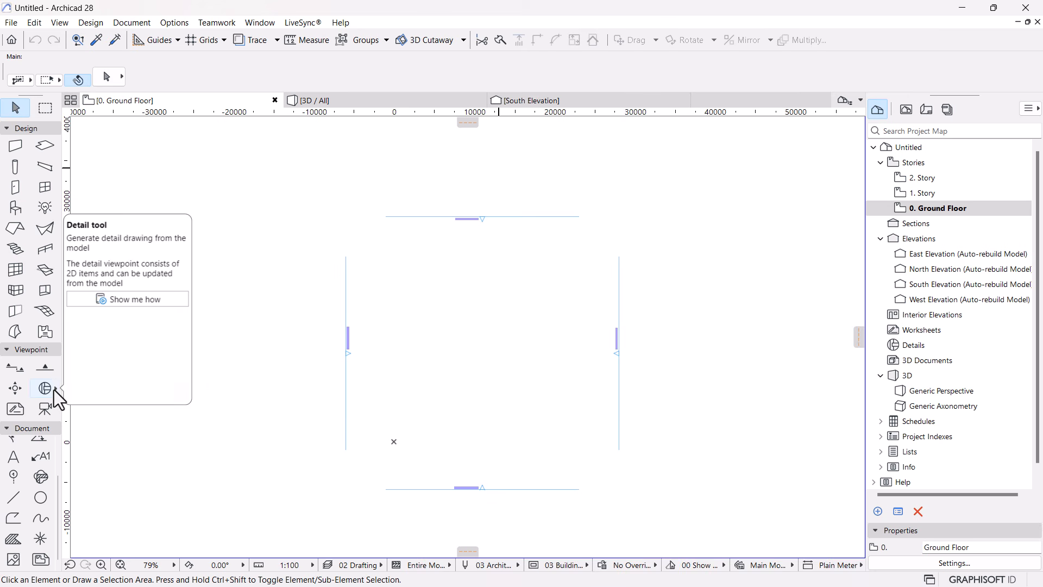
mouse_move(57, 337)
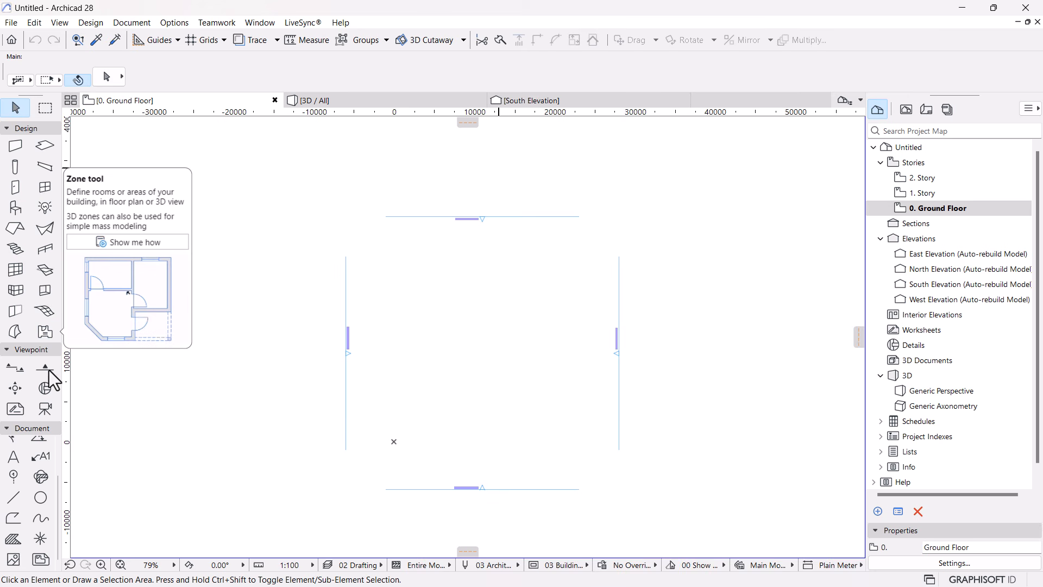
scroll(25, 482, up, 2)
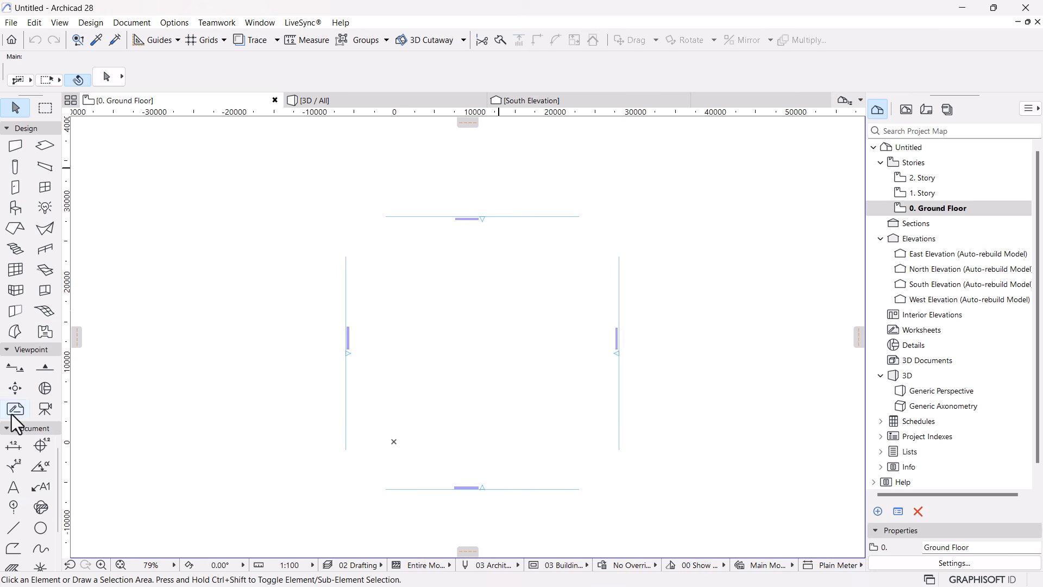
scroll(22, 477, down, 1)
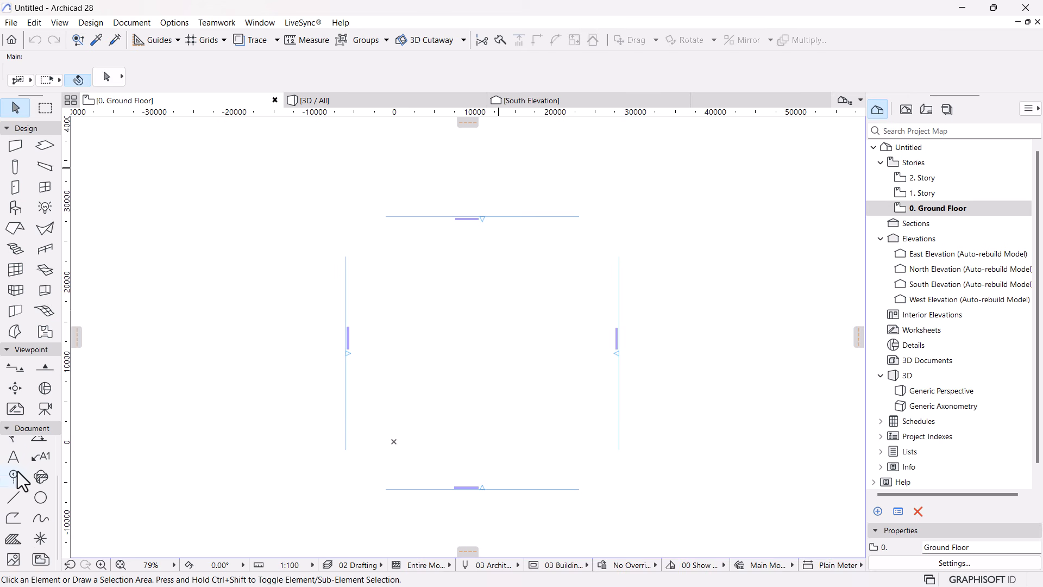
Collapse the Design, Viewpoint and Document groups in the toolbox
click(15, 129)
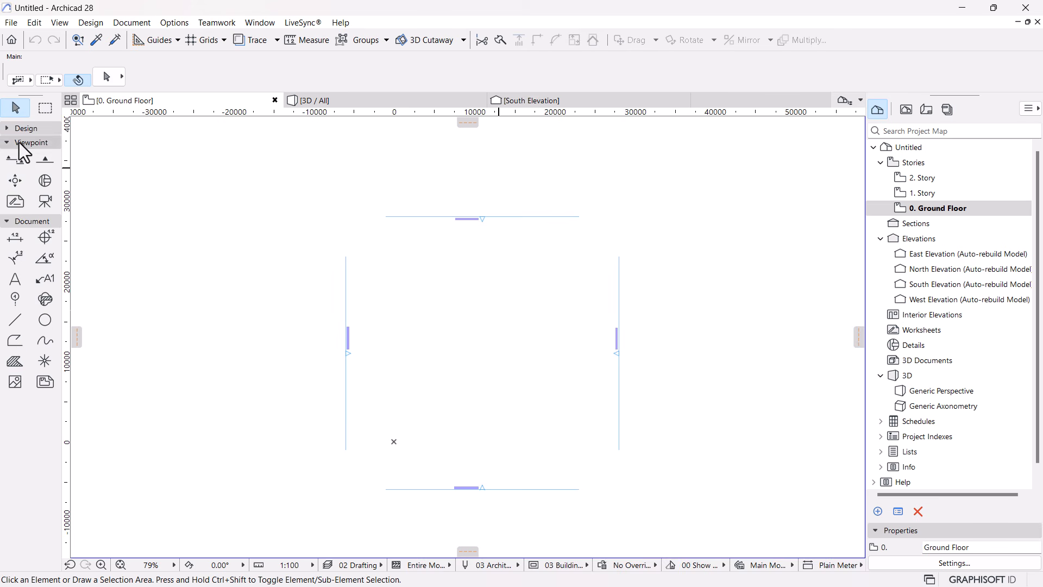
click(19, 143)
click(27, 156)
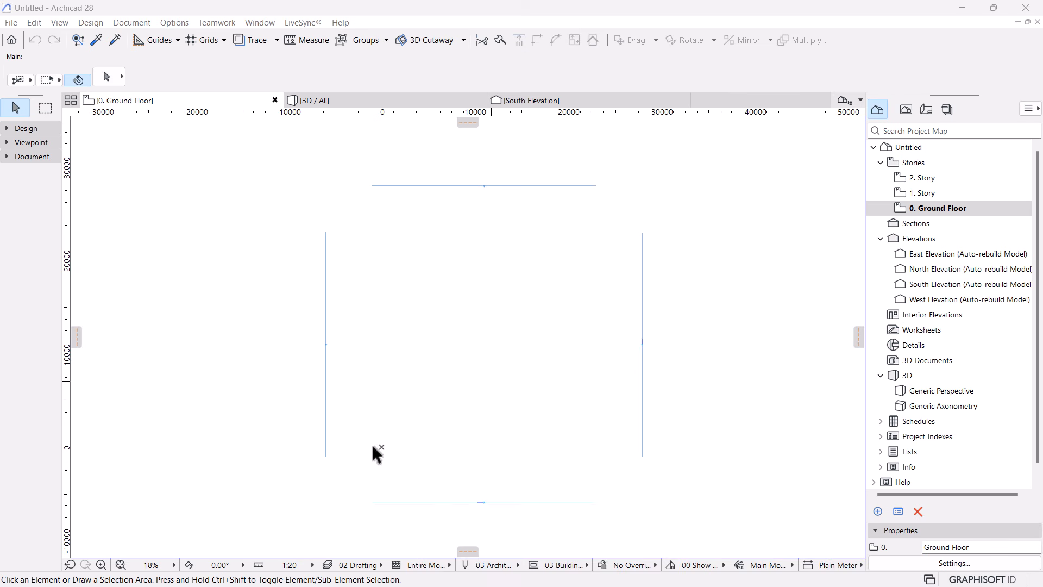
Set the ground floor plan's drawing scale to 1:1000 and centre the elevation markers in view
click(291, 564)
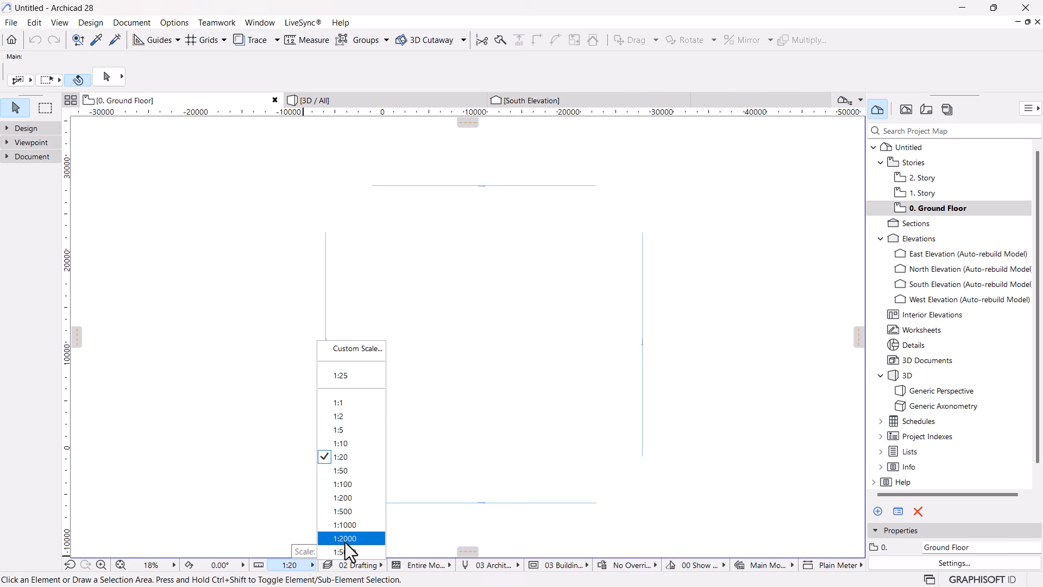
click(348, 524)
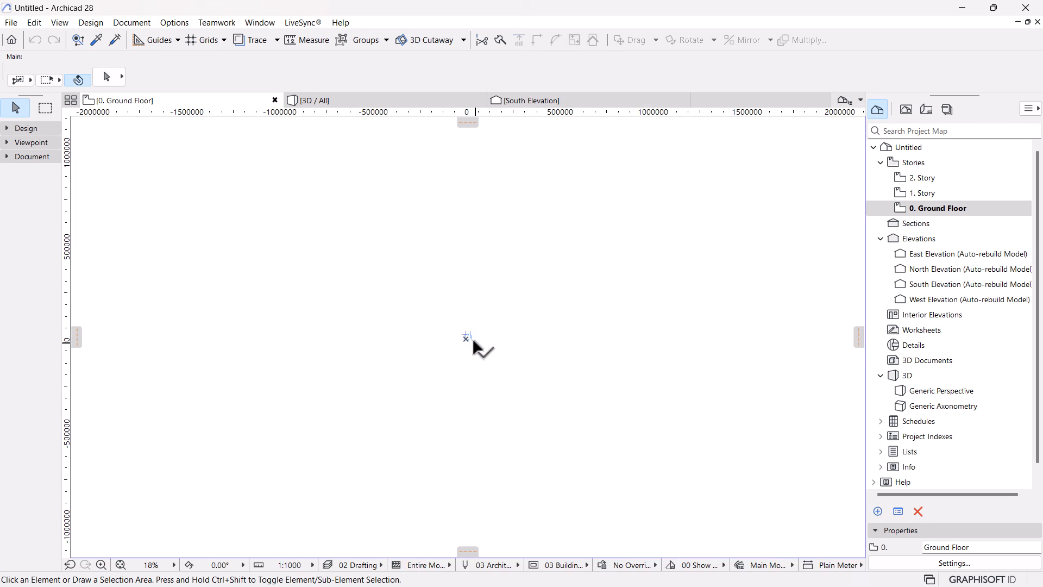
scroll(473, 341, up, 10)
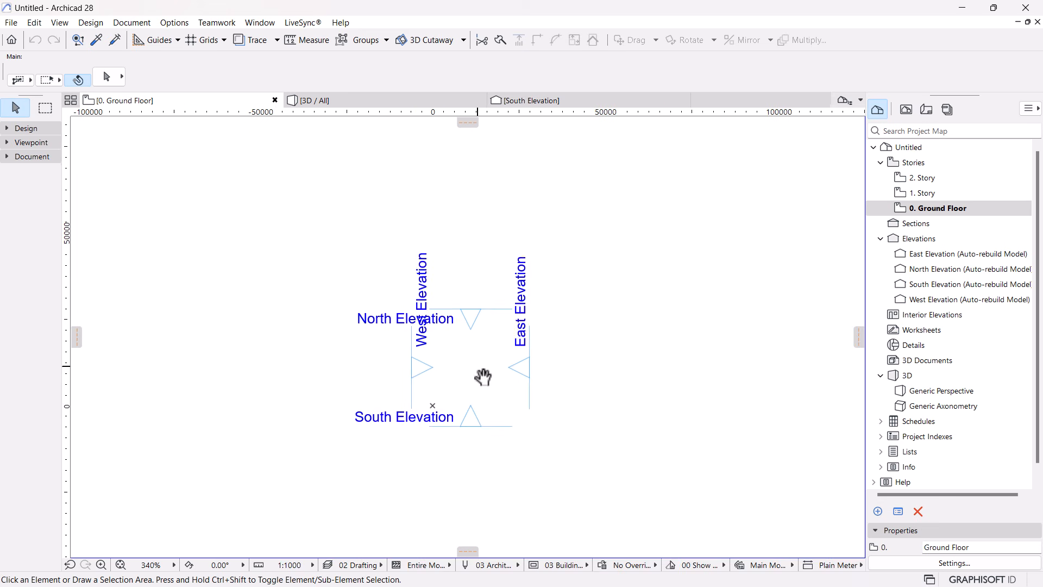
middle_drag(477, 365, 477, 381)
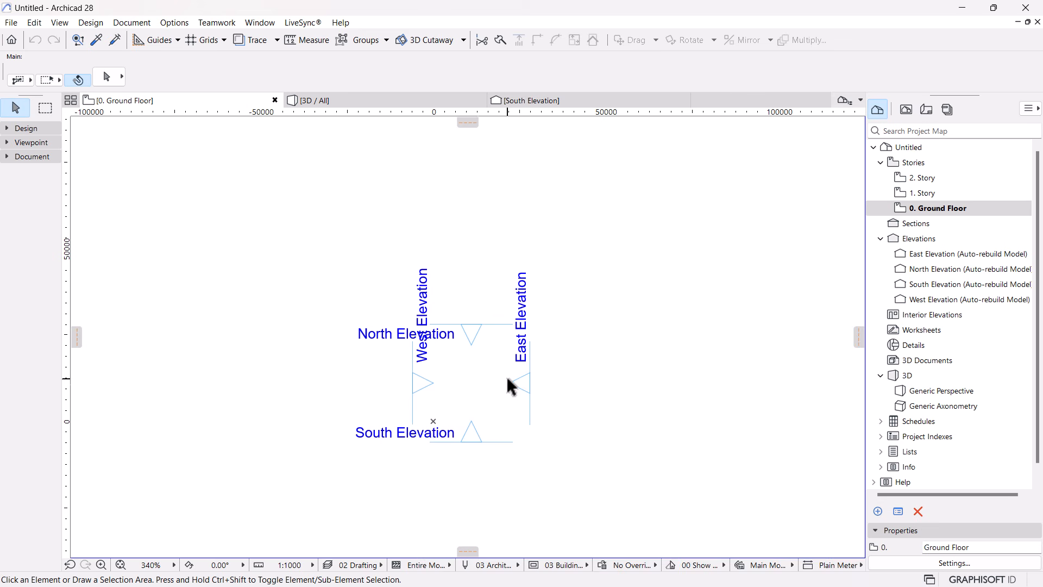
scroll(507, 379, up, 1)
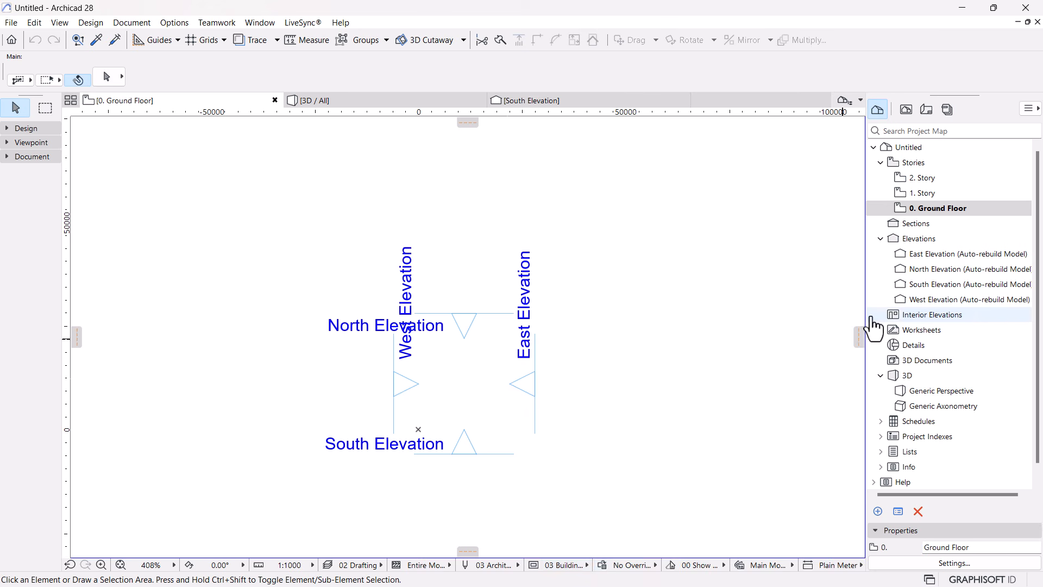
Open the saved Ground Floor view under Floor Plans in the View Map
click(926, 209)
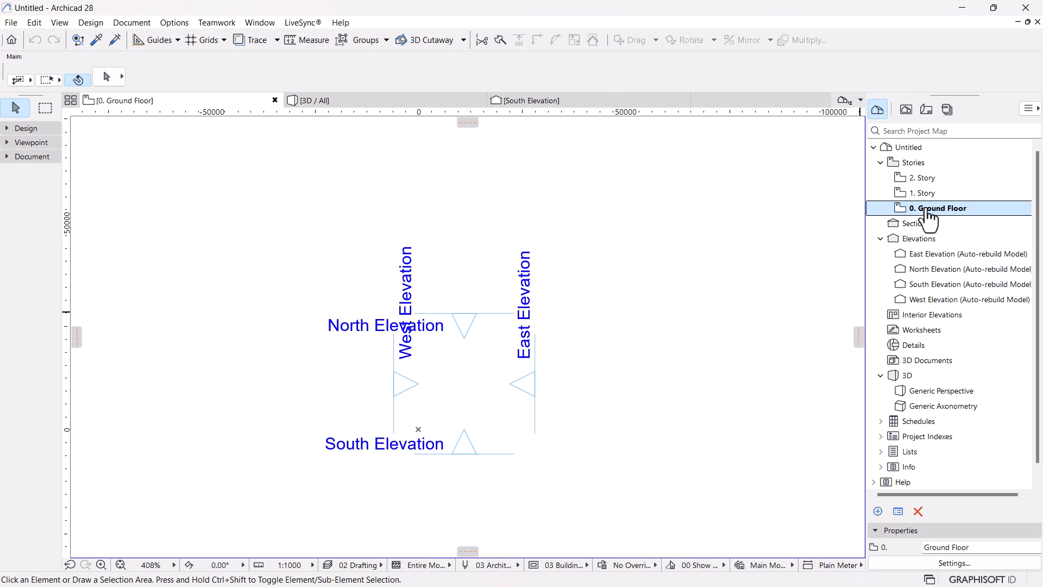
click(903, 111)
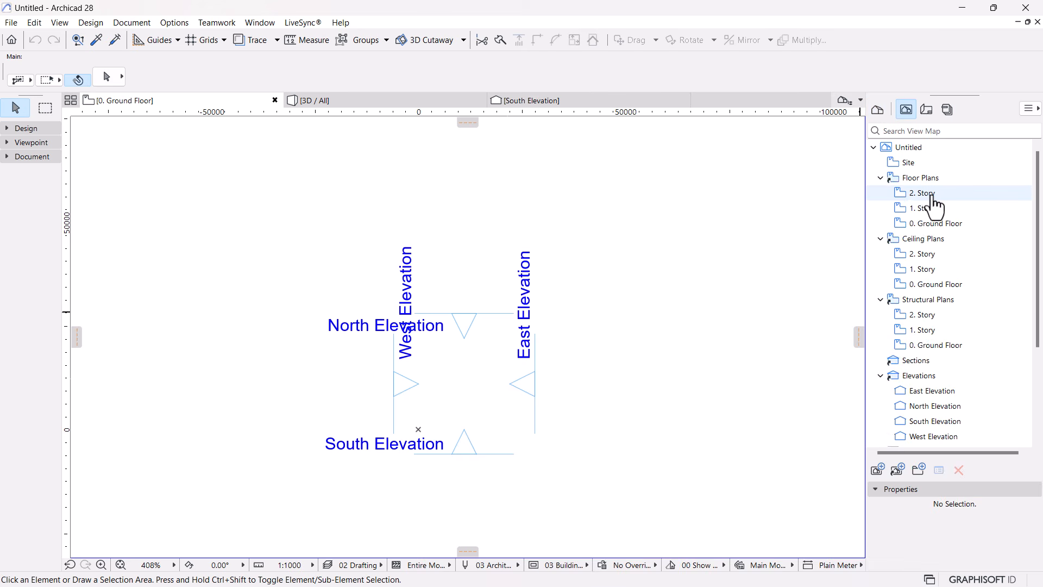
double_click(926, 224)
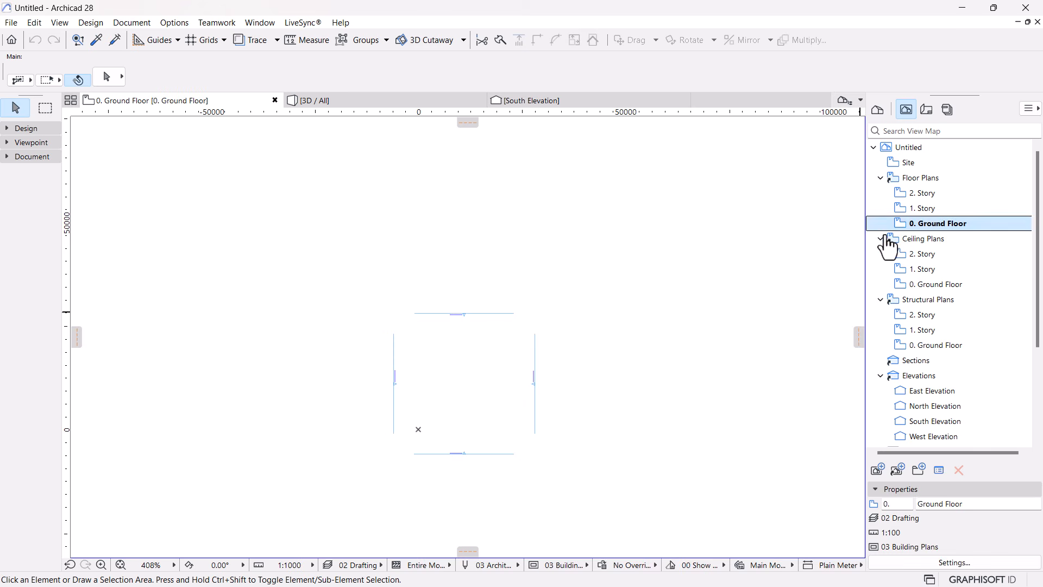
middle_drag(563, 399, 468, 370)
scroll(468, 370, up, 1)
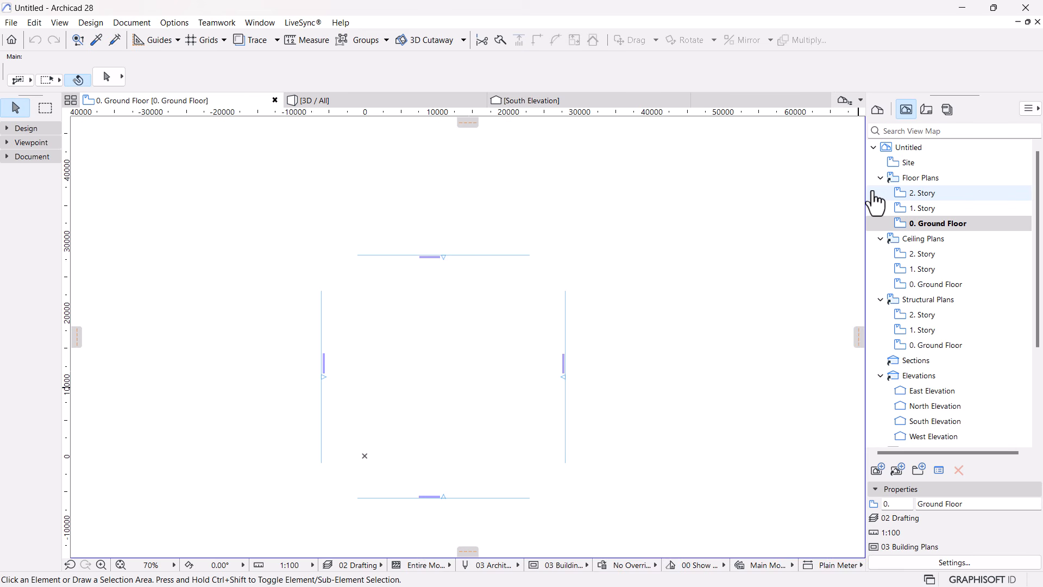
Return to the Project Map and arrange its tree with 3D collapsed and Stories and Elevations expanded
click(877, 109)
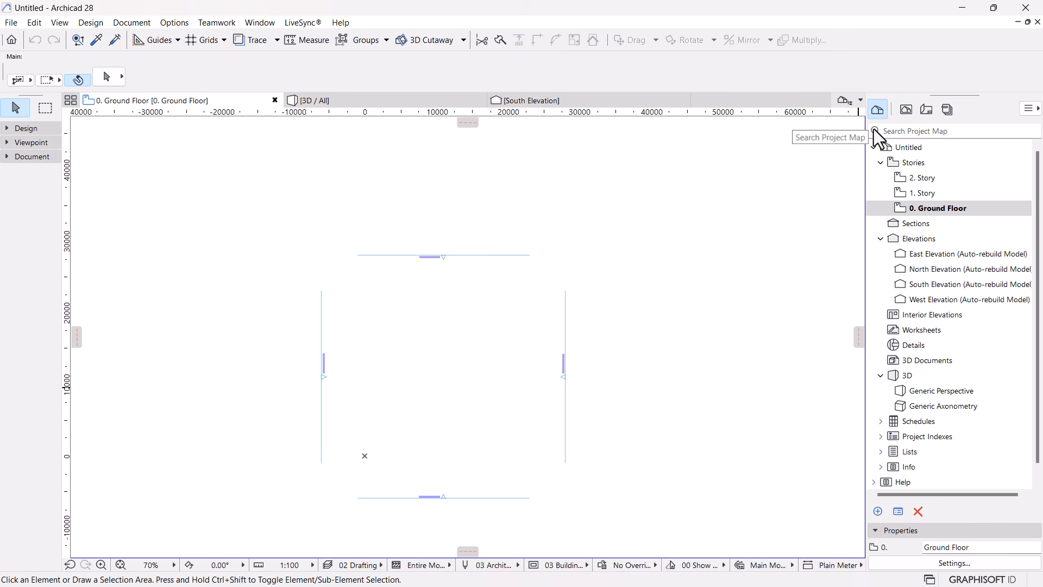
click(880, 163)
click(880, 193)
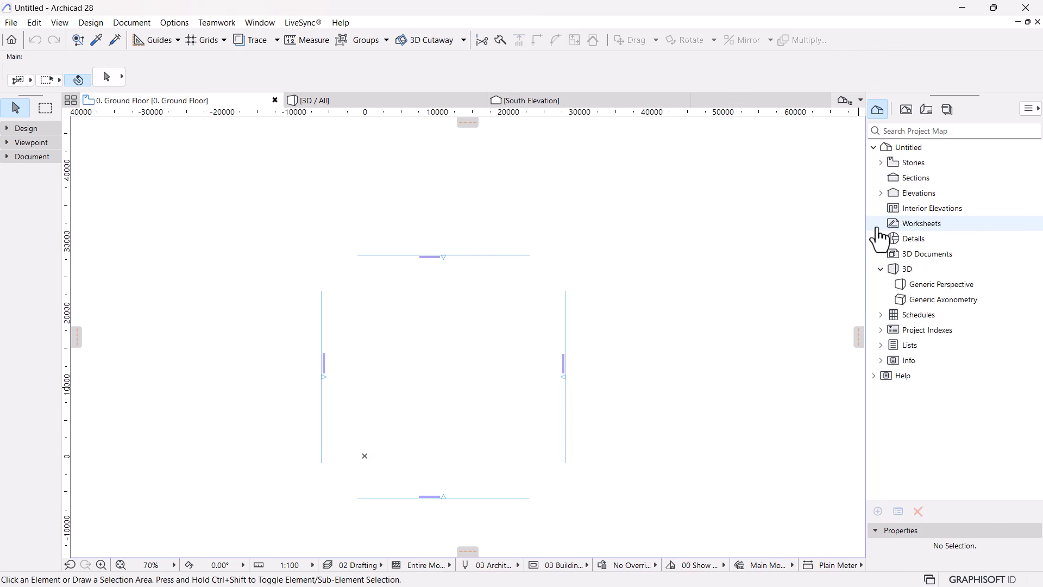
click(880, 269)
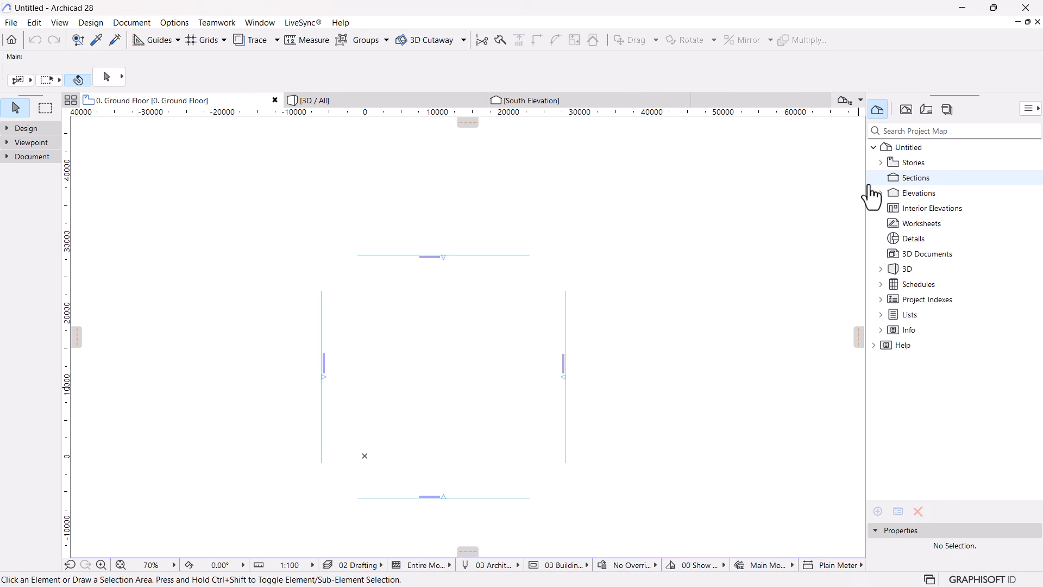
click(881, 163)
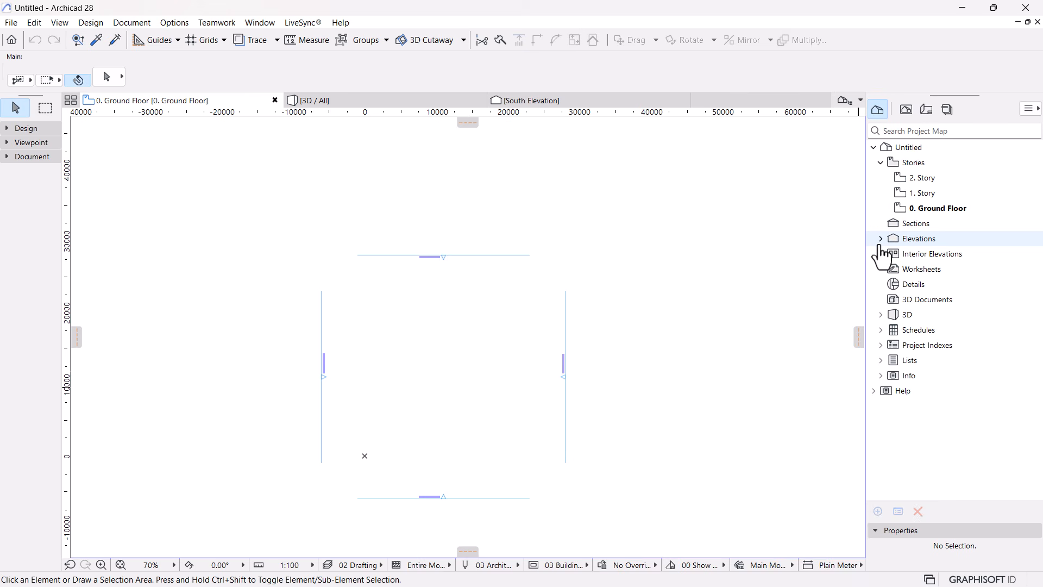
click(881, 240)
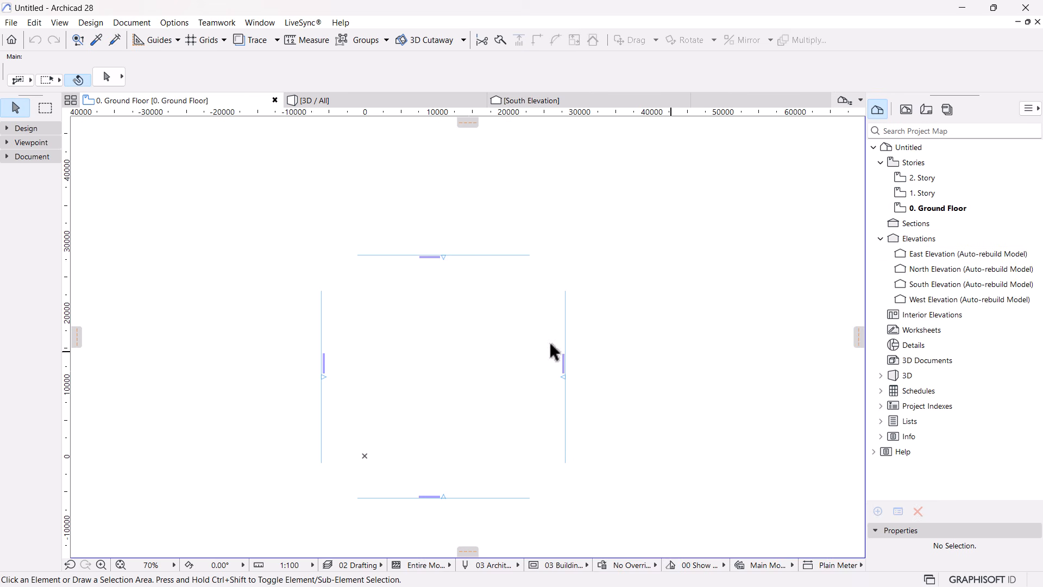
Draw a horizontal section line across the ground floor plan, past both side elevation markers and facing north, and expand Sections in the Project Map
middle_drag(356, 397, 389, 365)
scroll(391, 364, up, 2)
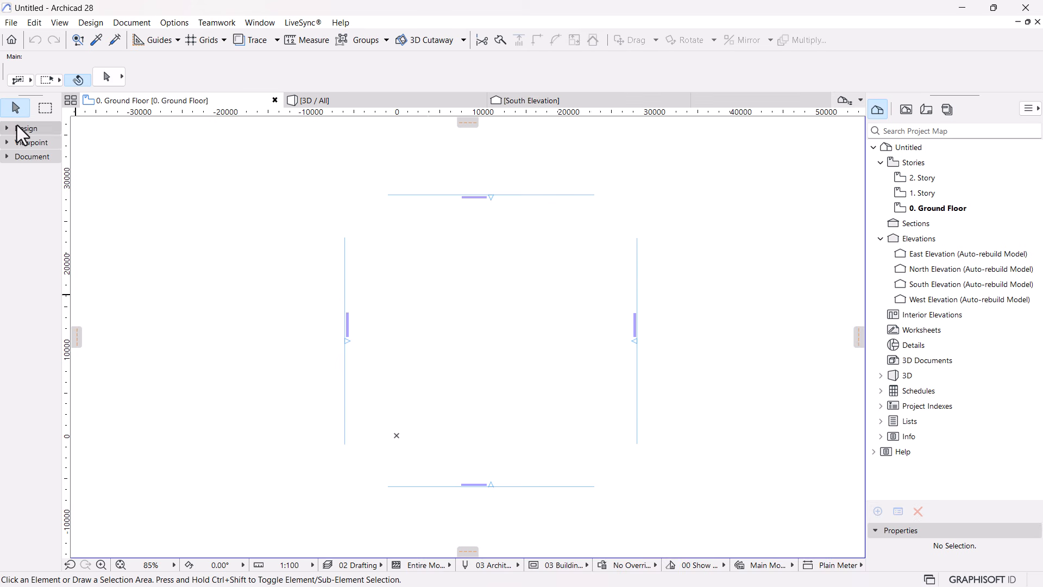
click(21, 142)
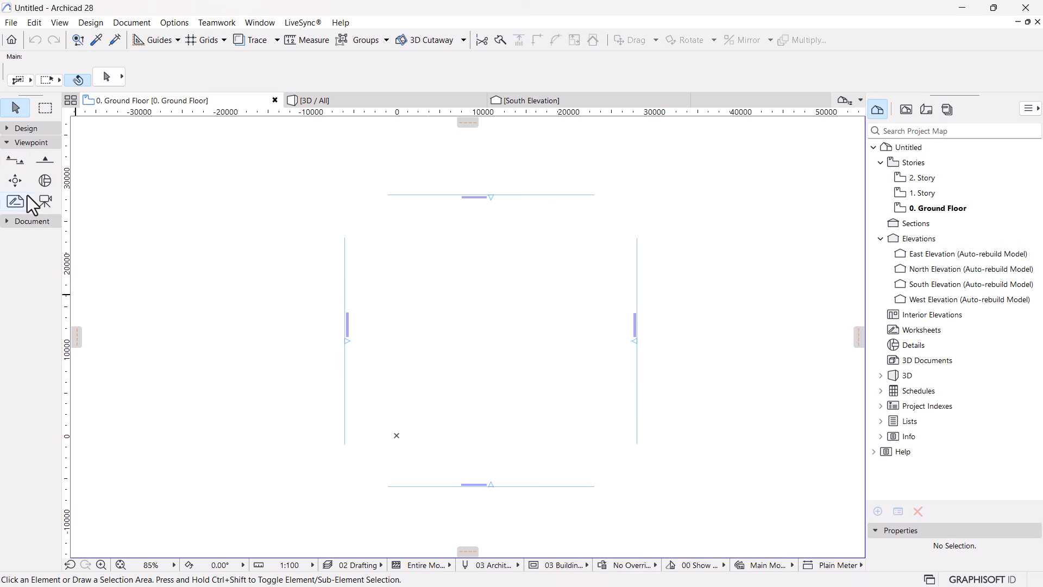
click(15, 162)
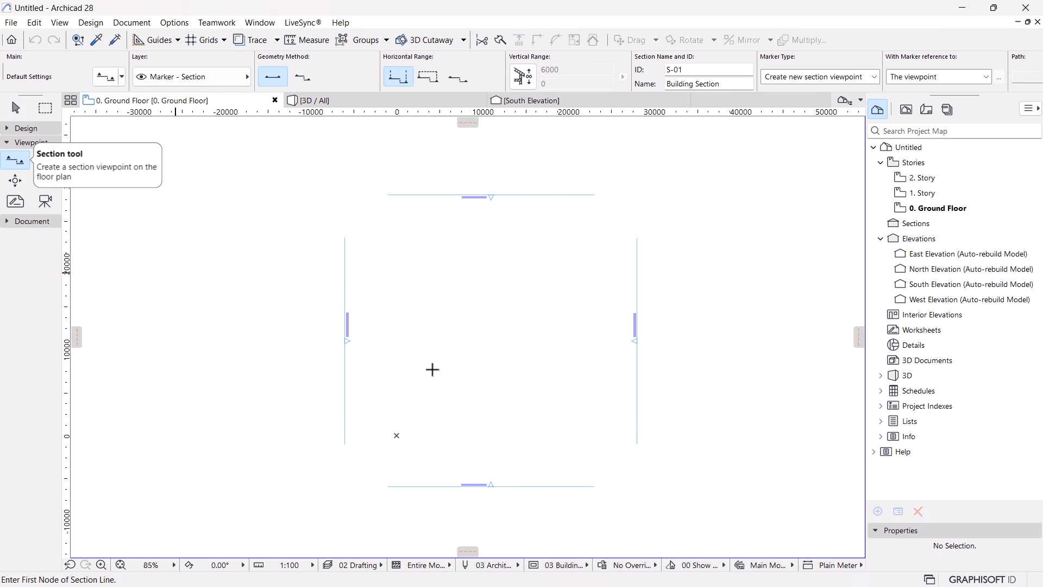
click(319, 345)
click(668, 339)
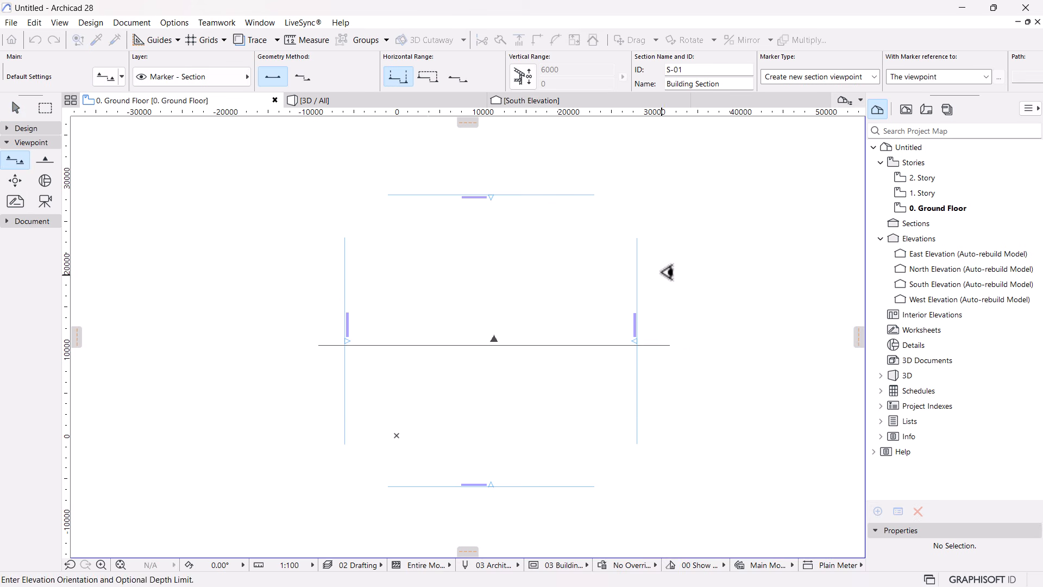
click(668, 275)
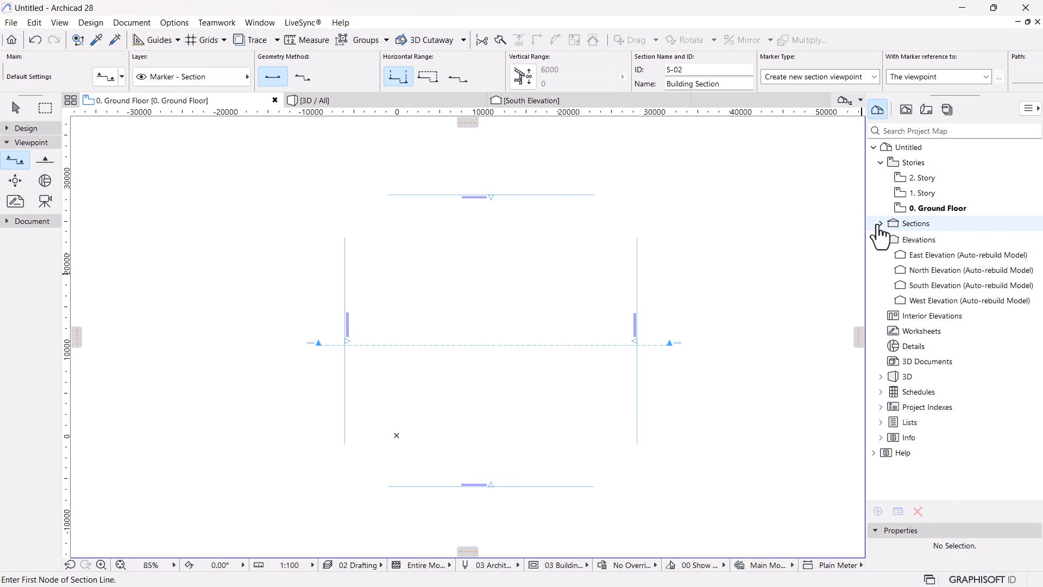
click(881, 223)
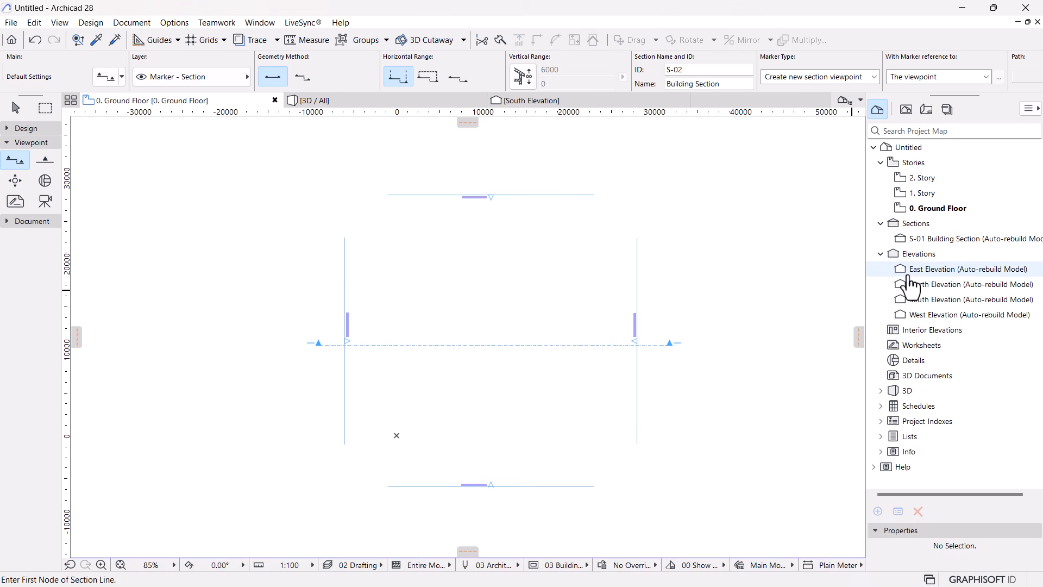
Draw a vertical elevation line about 24200 mm long just inside the east elevation marker, facing west
click(43, 164)
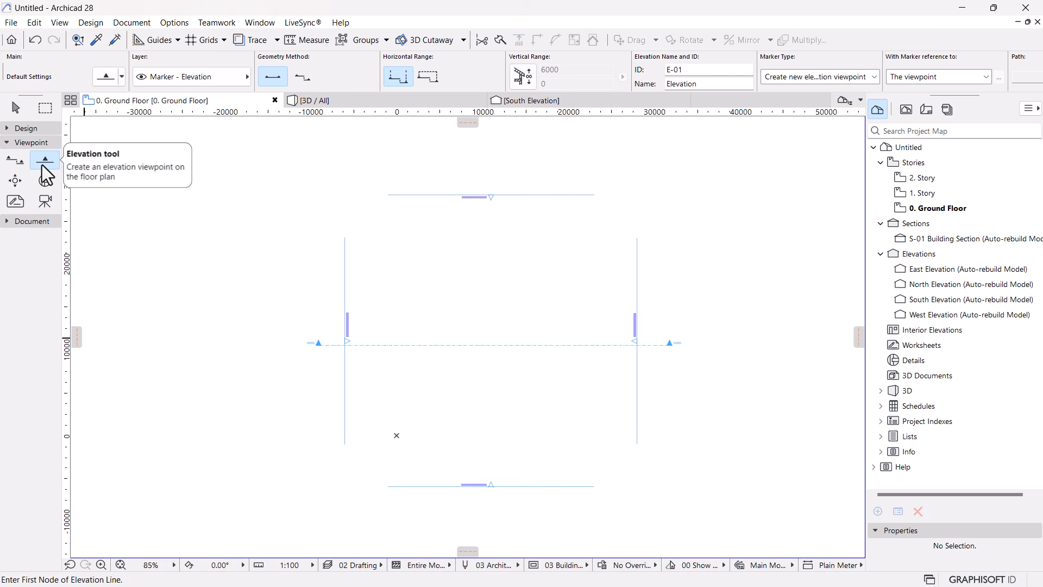
click(576, 455)
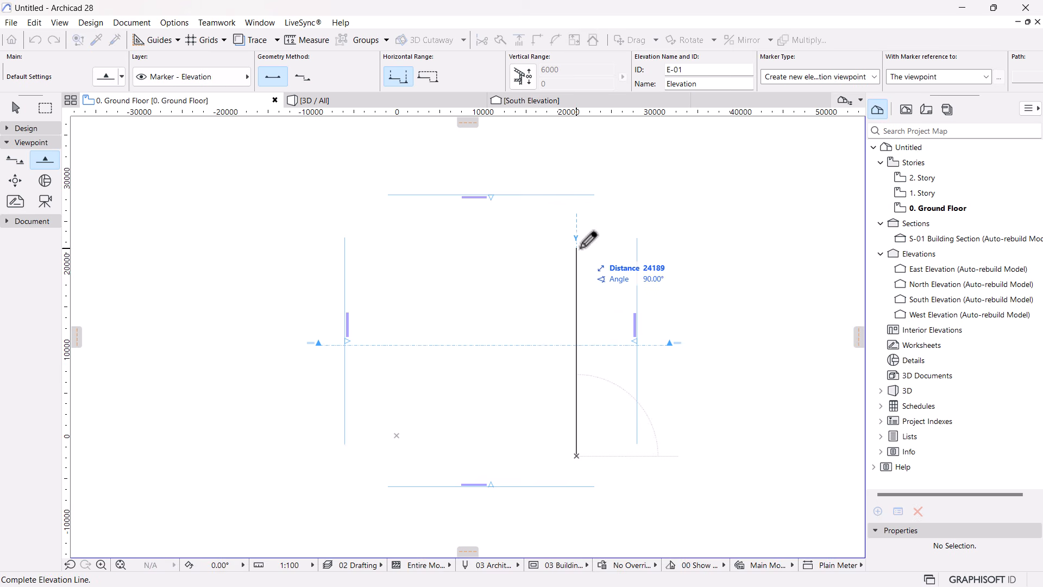
click(578, 247)
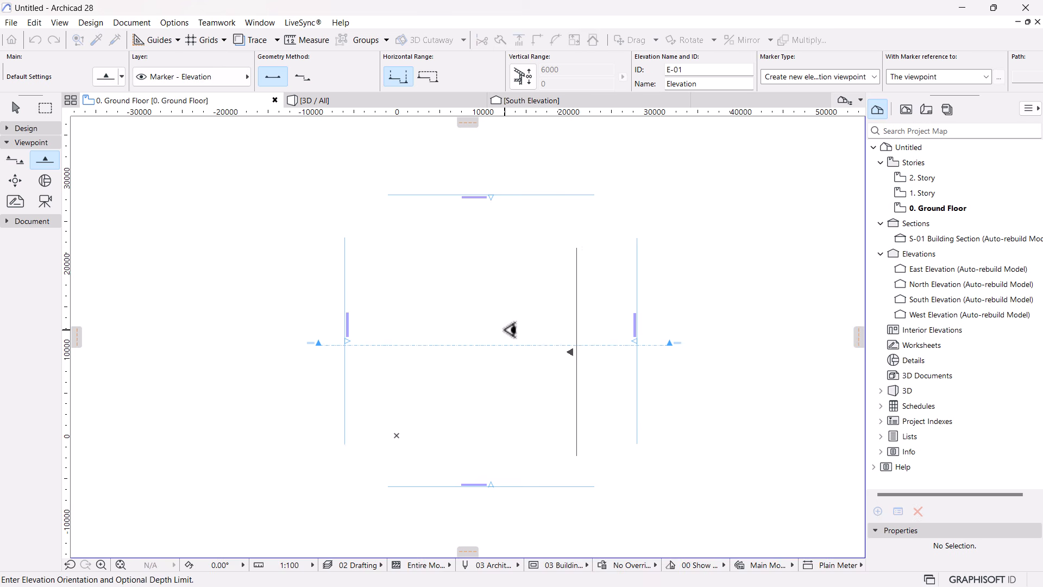
click(510, 329)
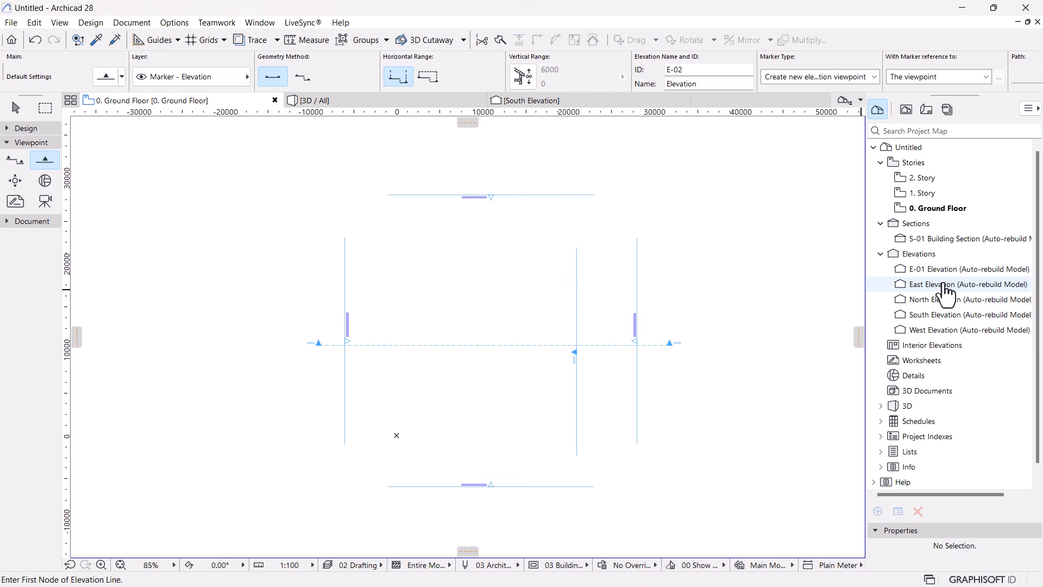
Collapse the Floor Plans, Ceiling Plans, Structural Plans and Elevations folders in the View Map
click(906, 111)
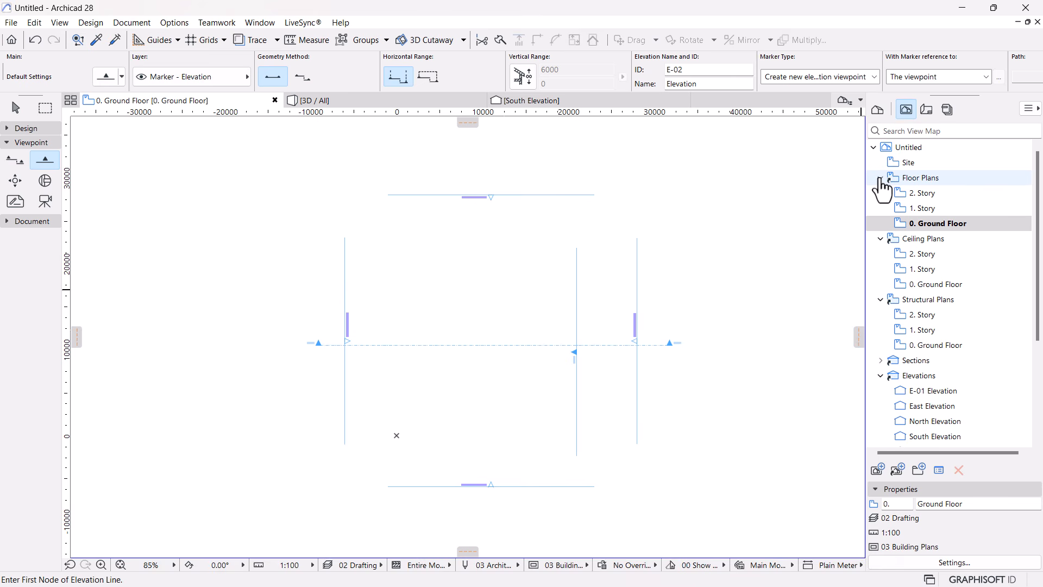
click(881, 178)
click(880, 194)
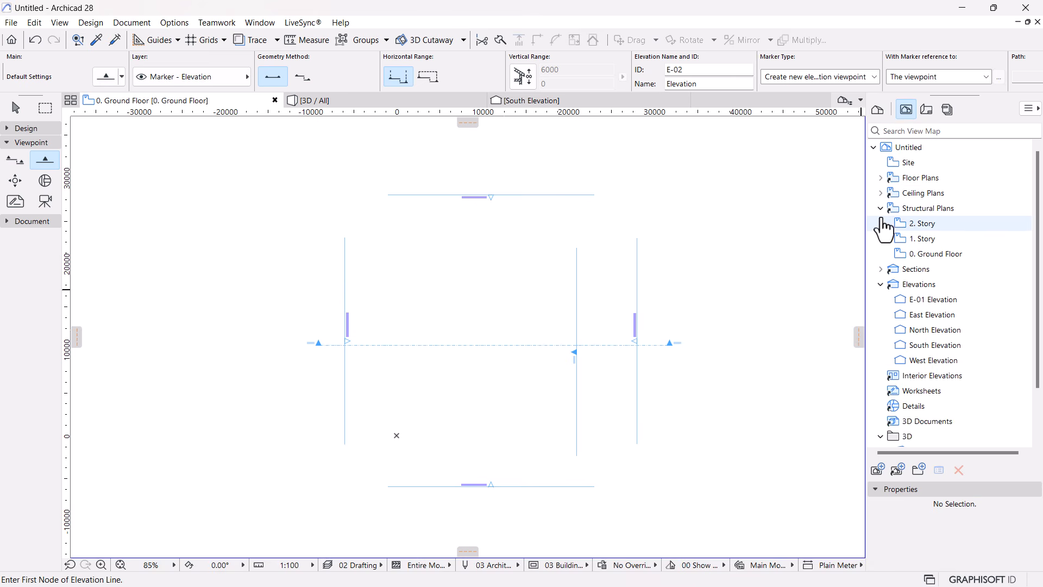
click(880, 209)
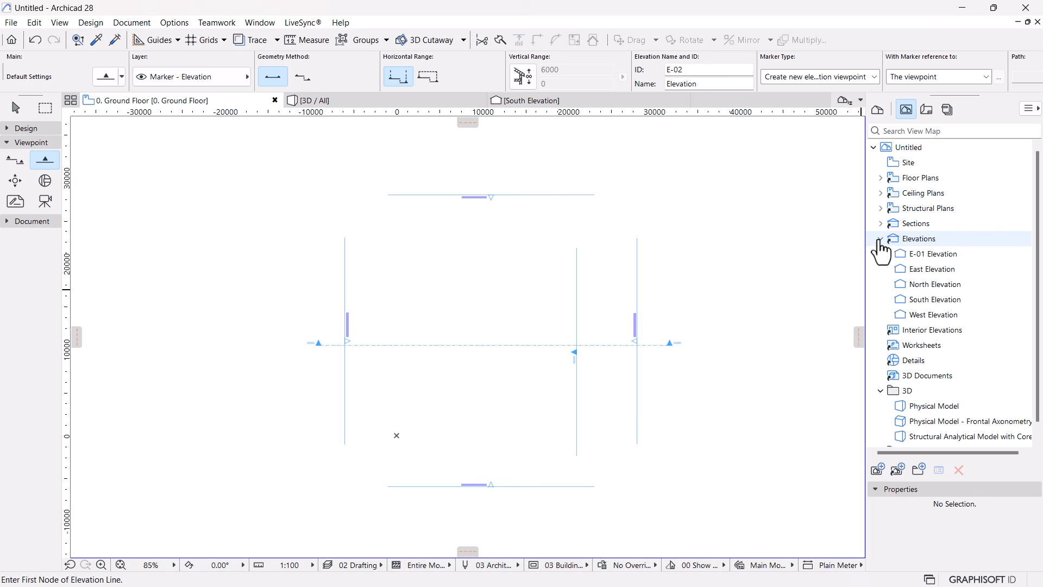
click(880, 239)
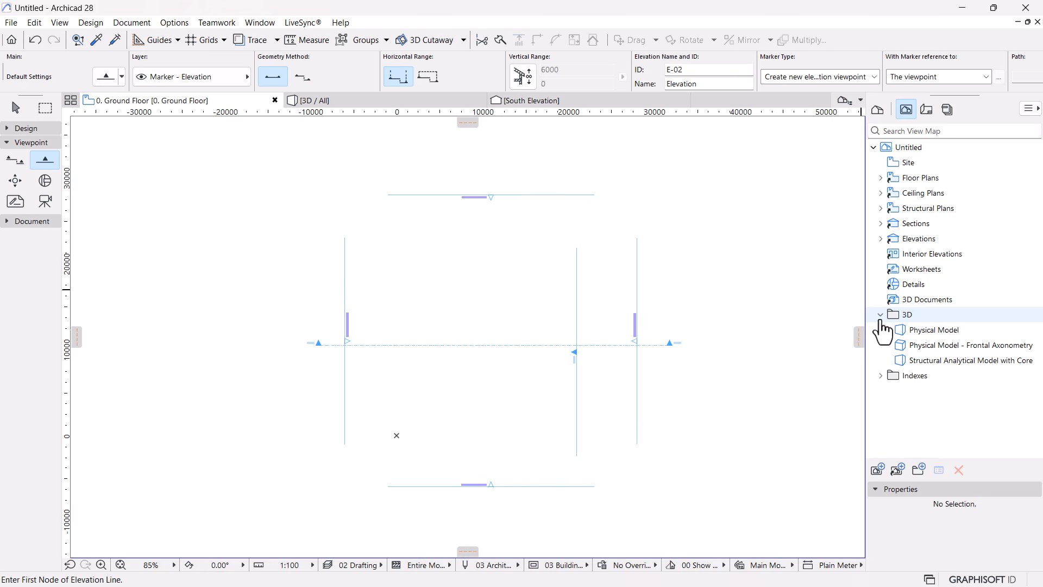
scroll(488, 314, up, 2)
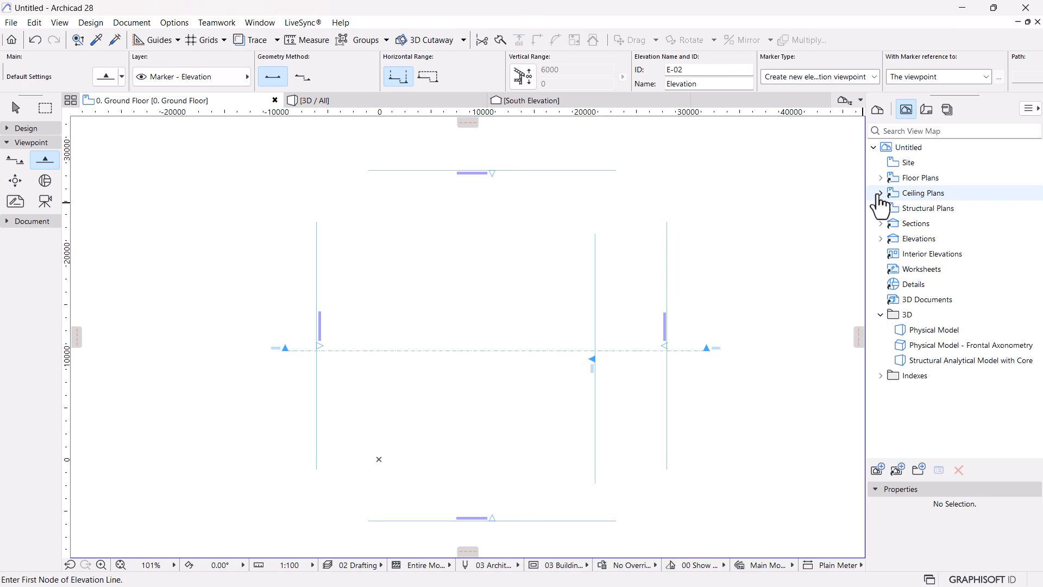
Expand Ceiling Plans in the View Map, compare the saved views with the Project Map, and select the ceiling plan's Ground Floor view
click(880, 193)
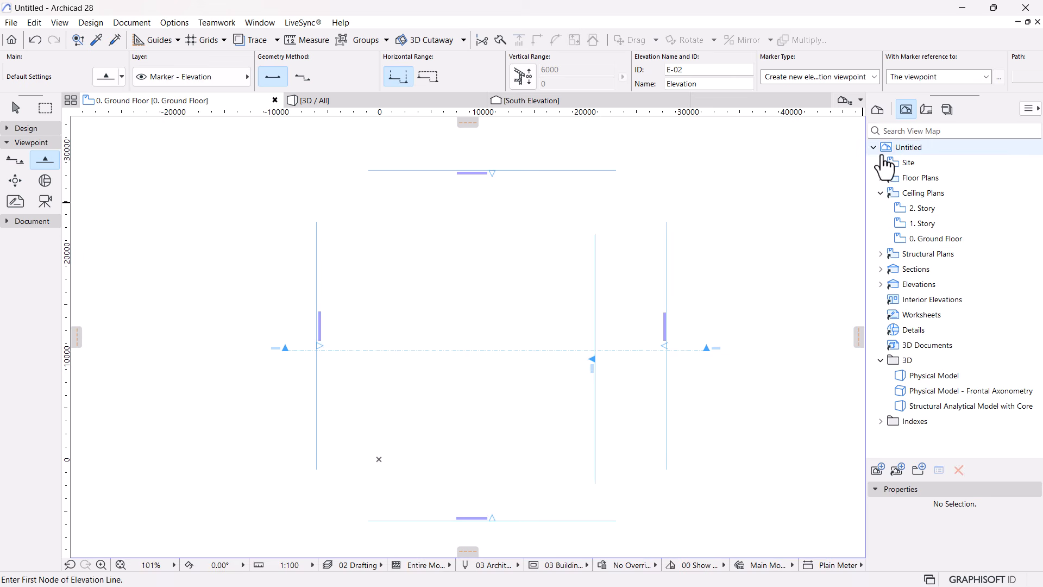
click(877, 109)
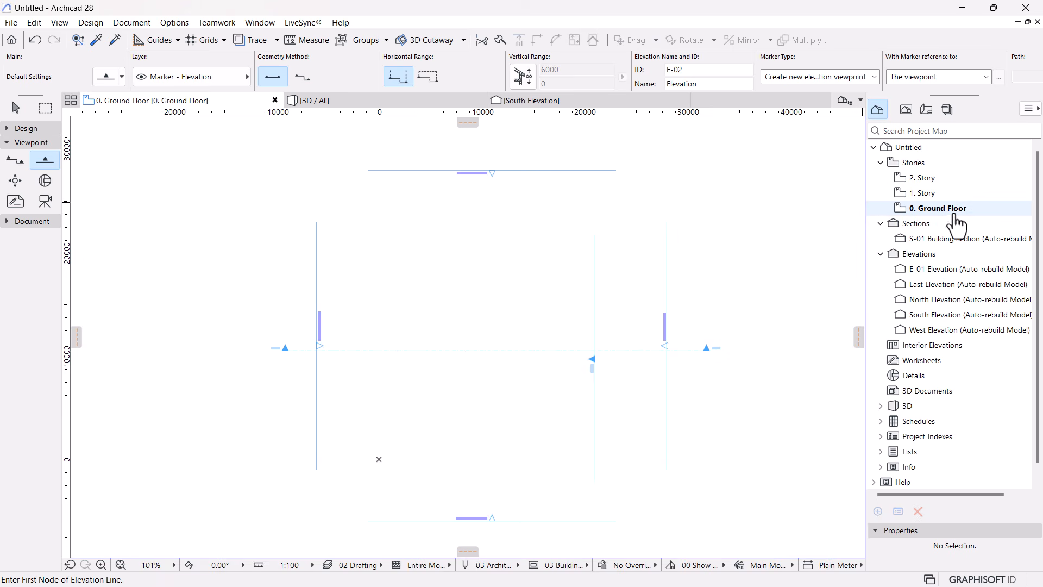
click(905, 110)
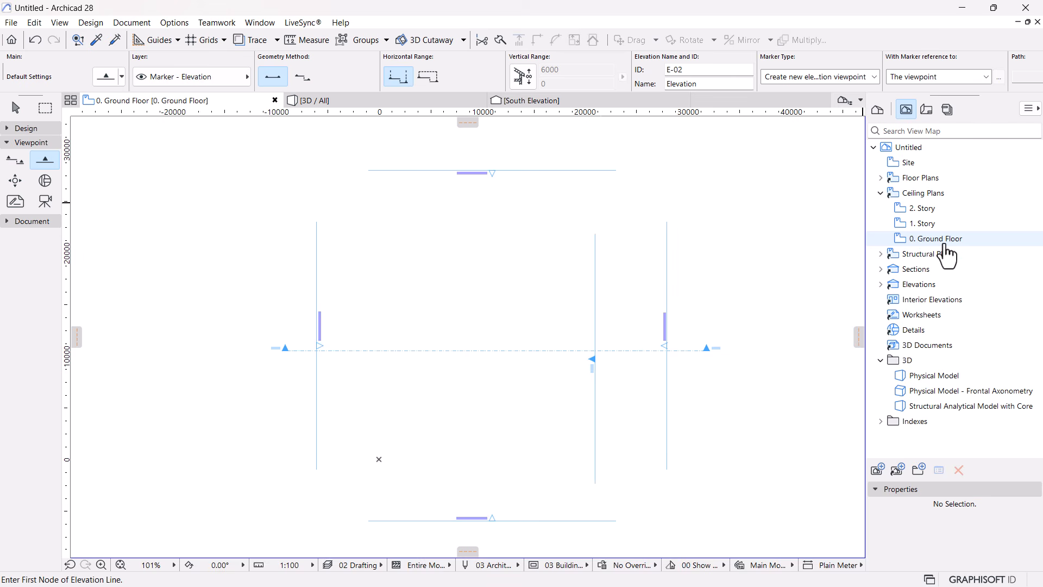
click(947, 246)
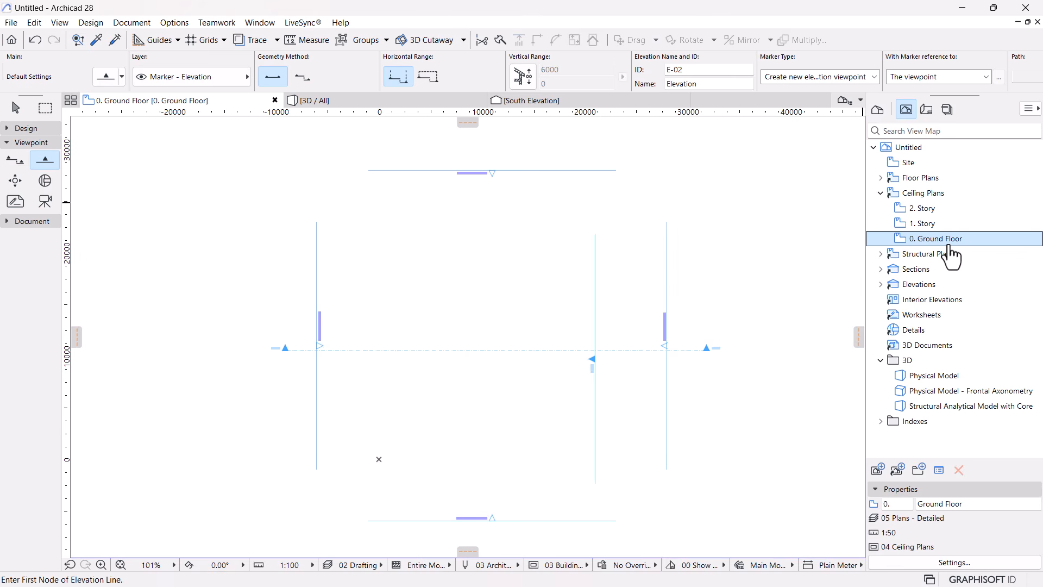
click(878, 109)
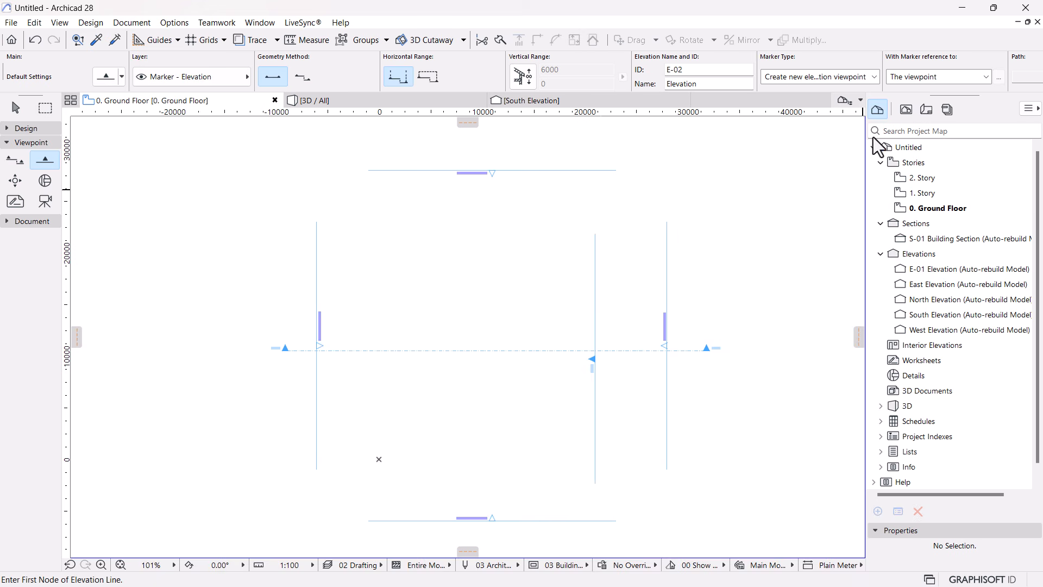
click(906, 109)
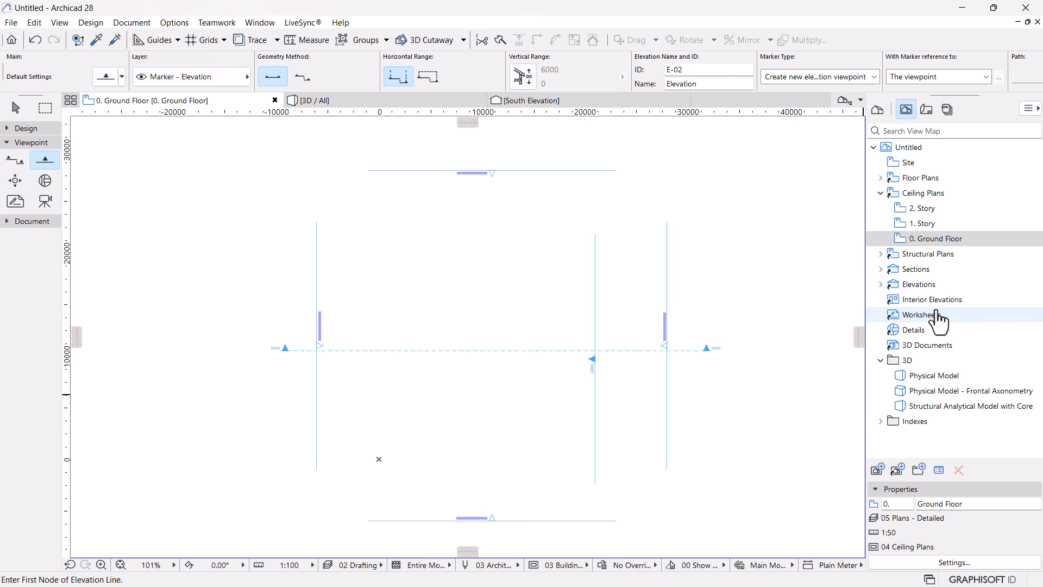
click(923, 238)
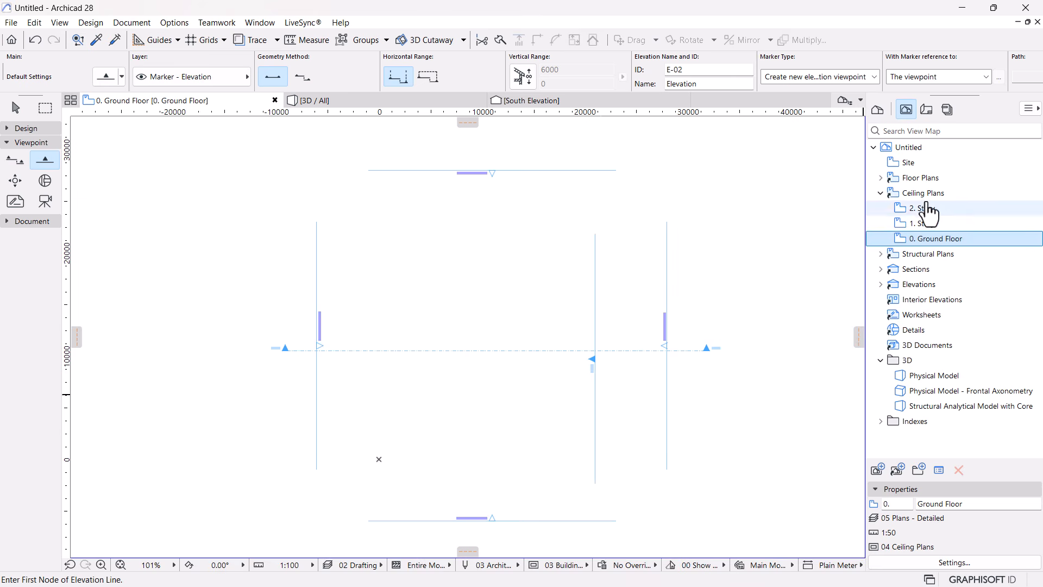
Examine the Ground Floor ceiling view's settings, including the choices for name, layer combination, scale and dimensioning
click(957, 564)
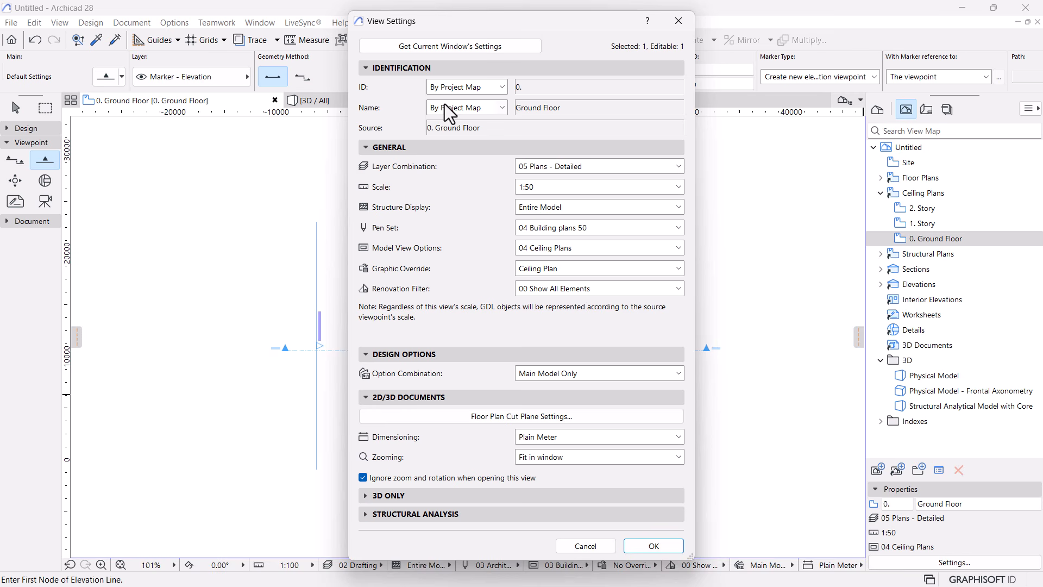
click(483, 108)
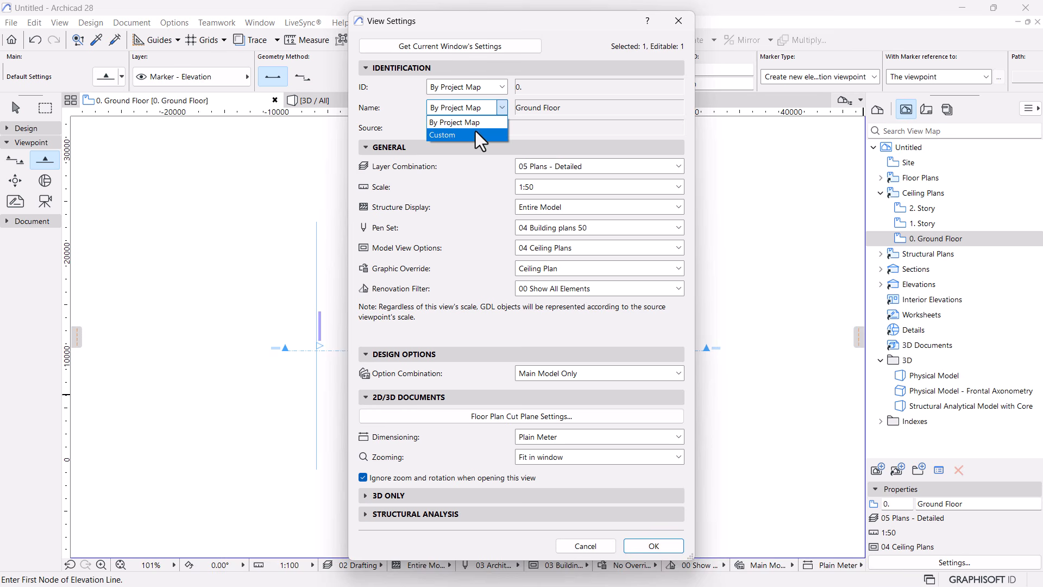
click(396, 113)
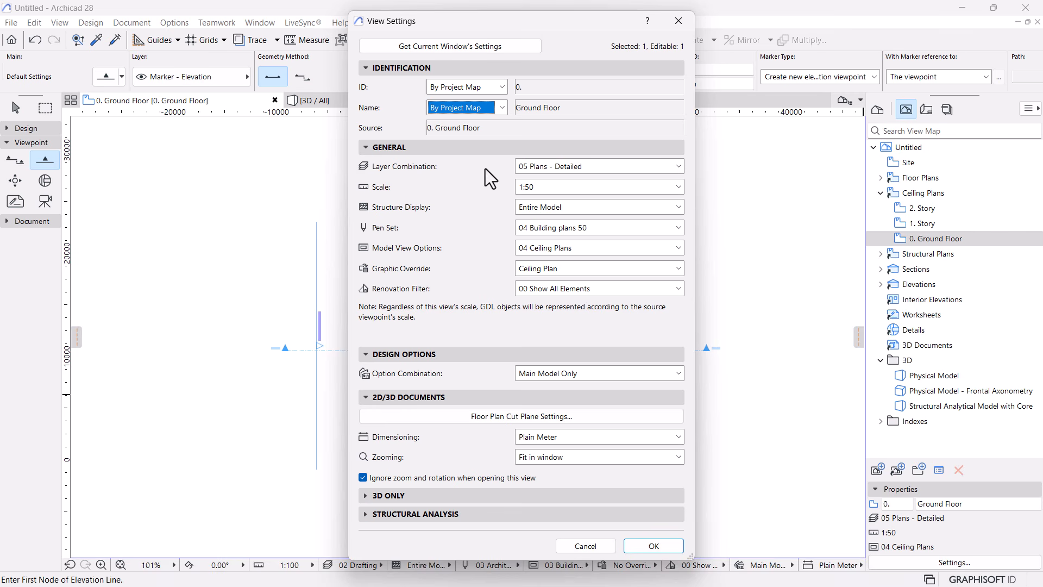
click(569, 168)
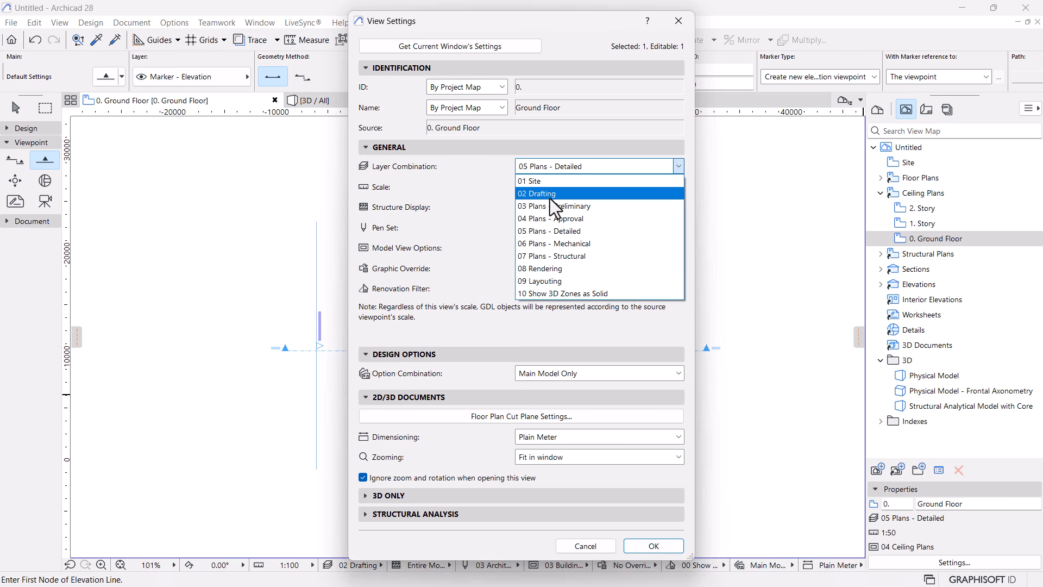
click(466, 168)
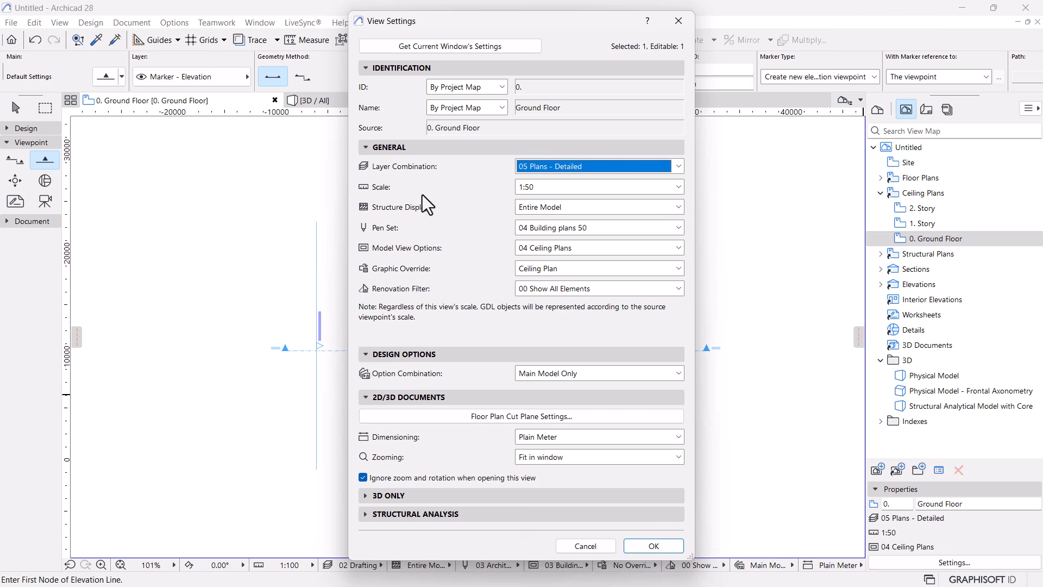
click(539, 187)
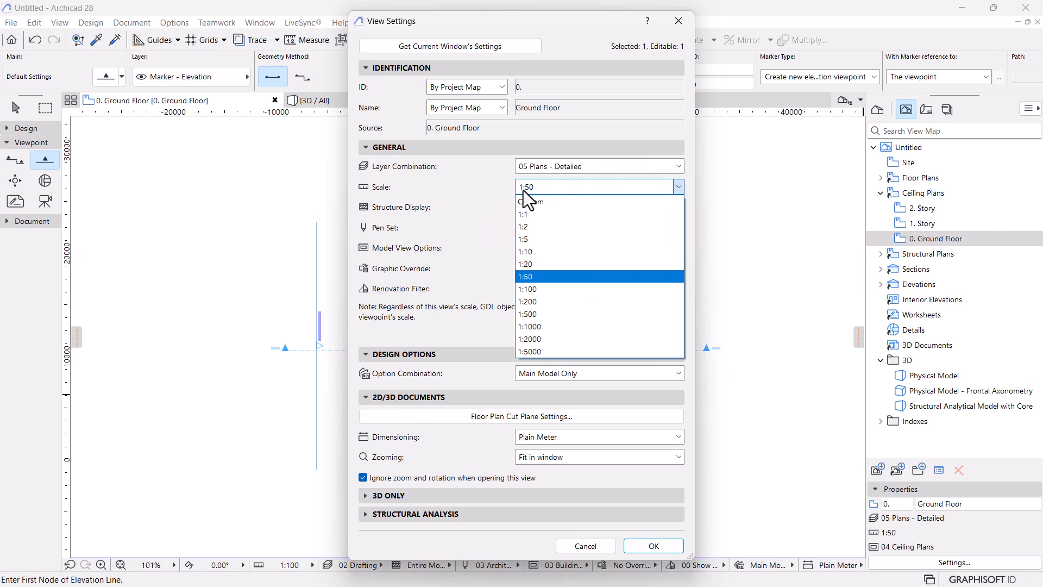
click(444, 197)
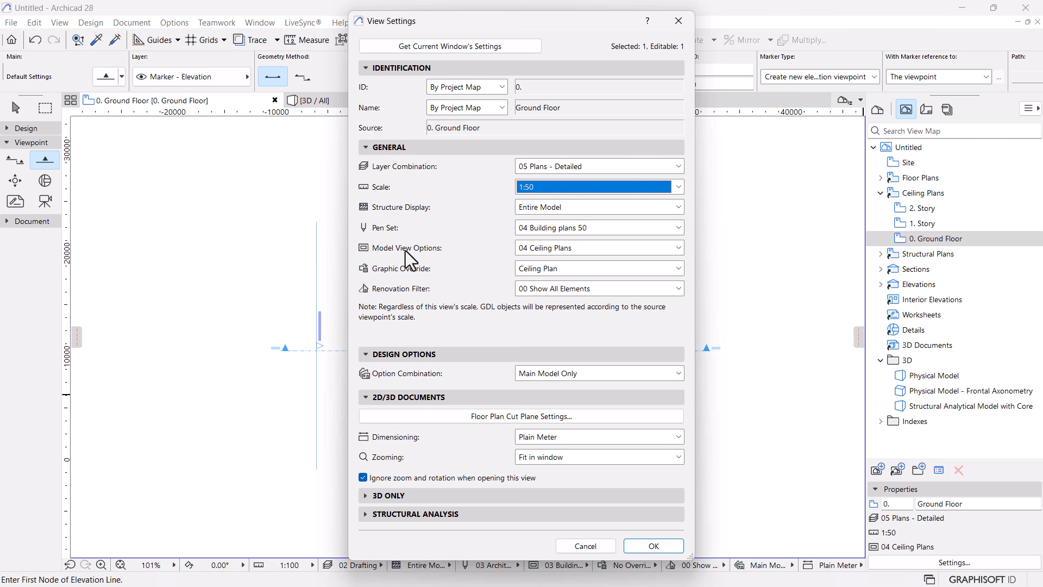
click(187, 240)
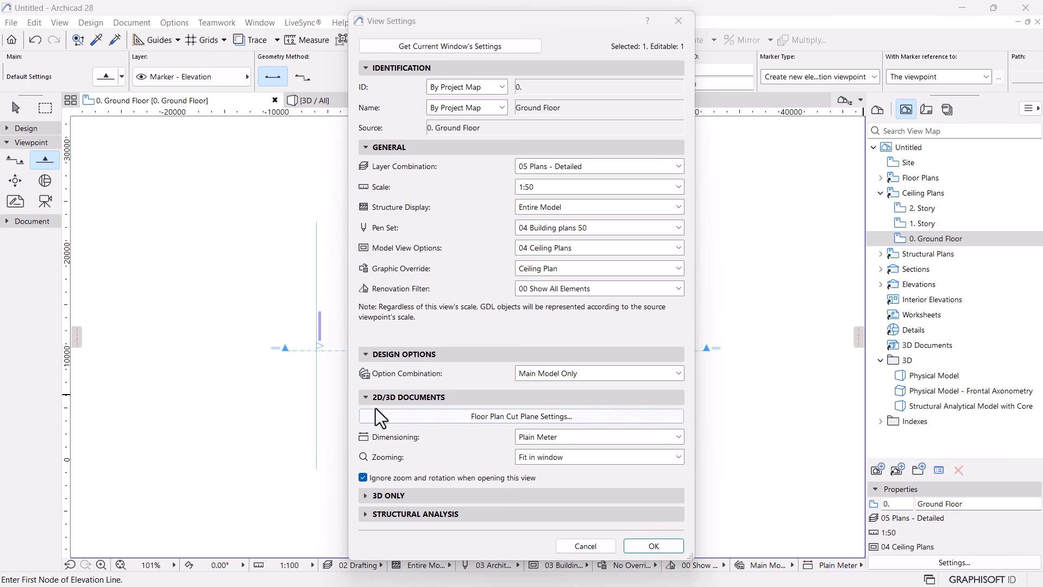
click(578, 436)
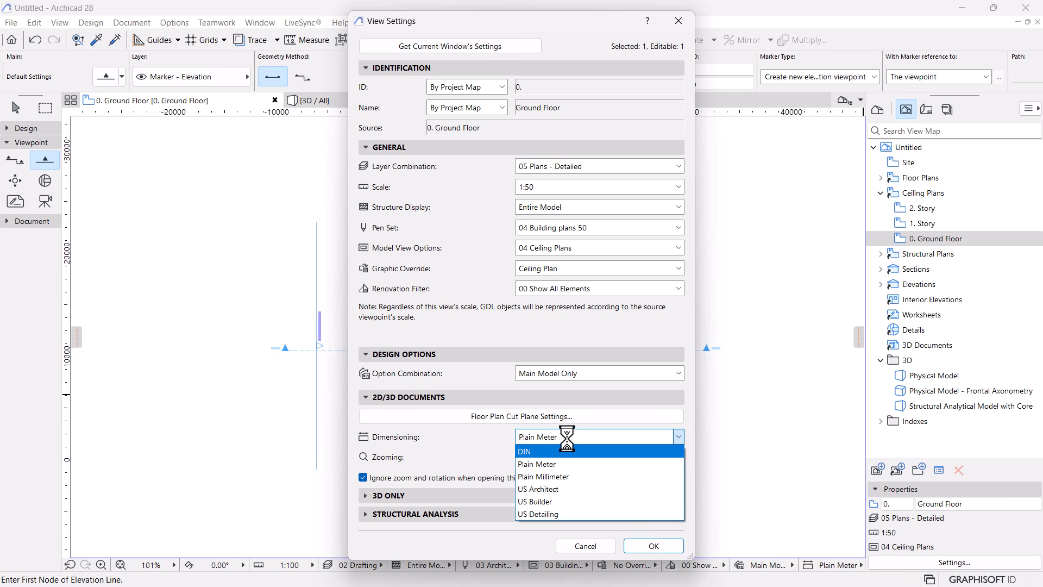
click(446, 436)
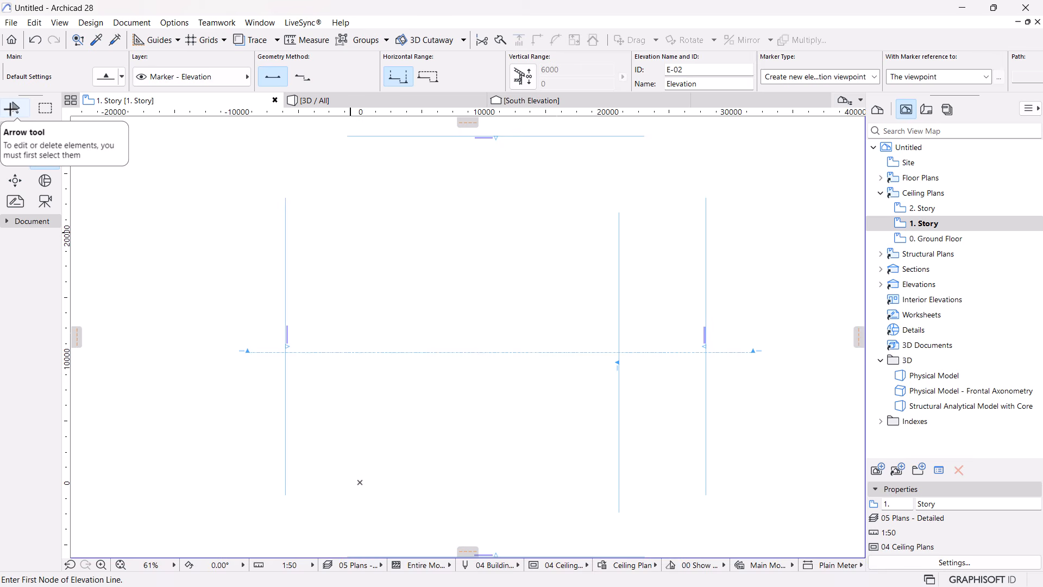
Switch back to the Arrow tool and examine the available Trace commands, including those for choosing a reference
click(11, 108)
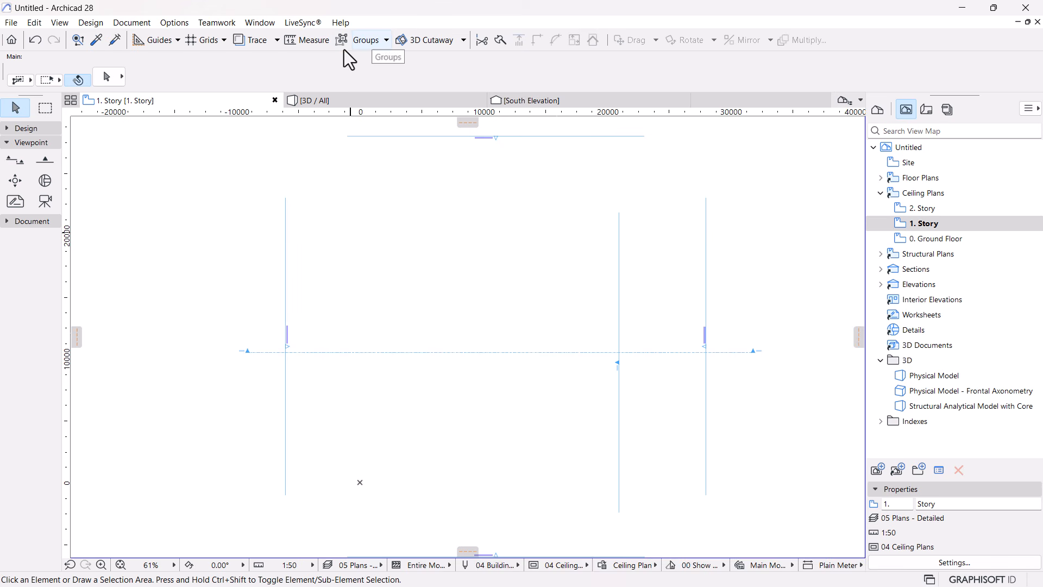
click(276, 42)
mouse_move(312, 57)
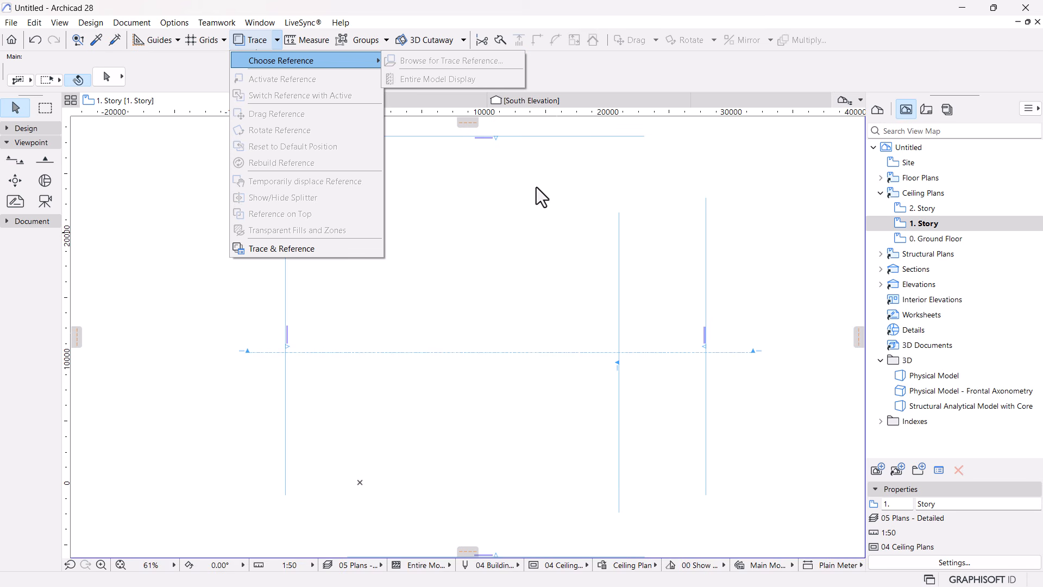
click(591, 76)
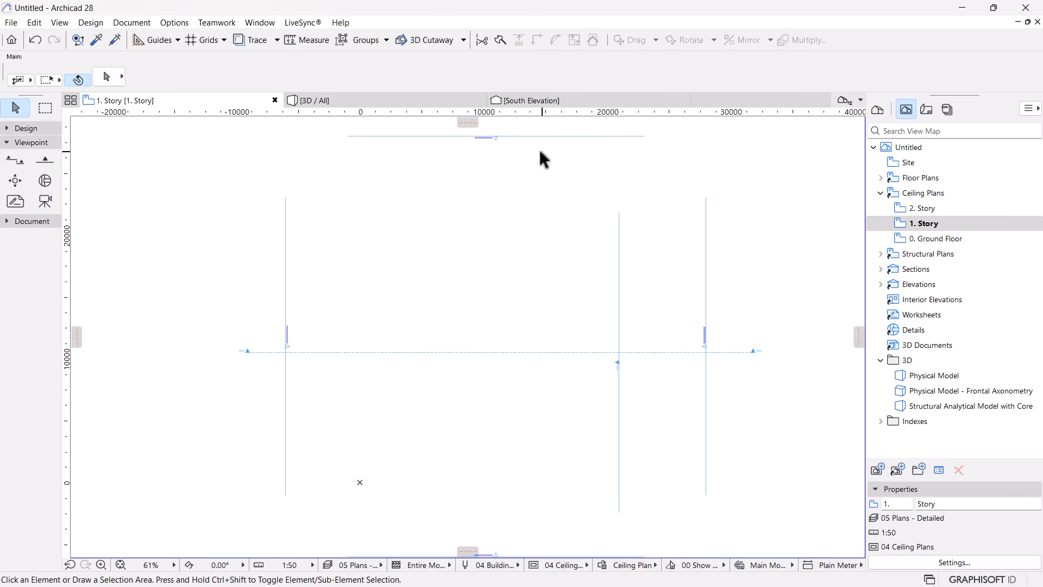
Measure a horizontal distance in the empty area of the 1. Story plan and return to the Arrow tool
click(292, 46)
click(359, 282)
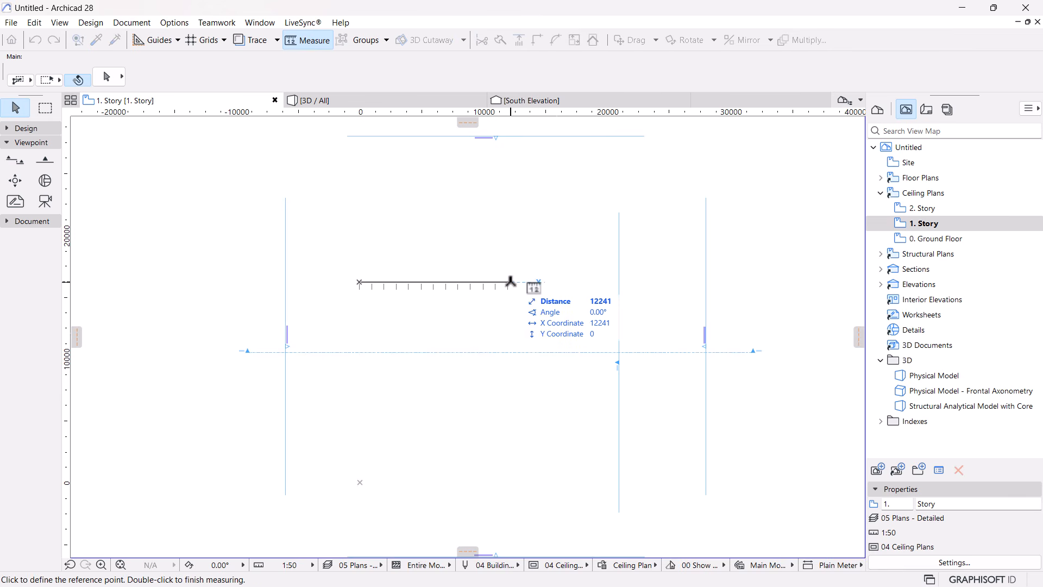
click(15, 107)
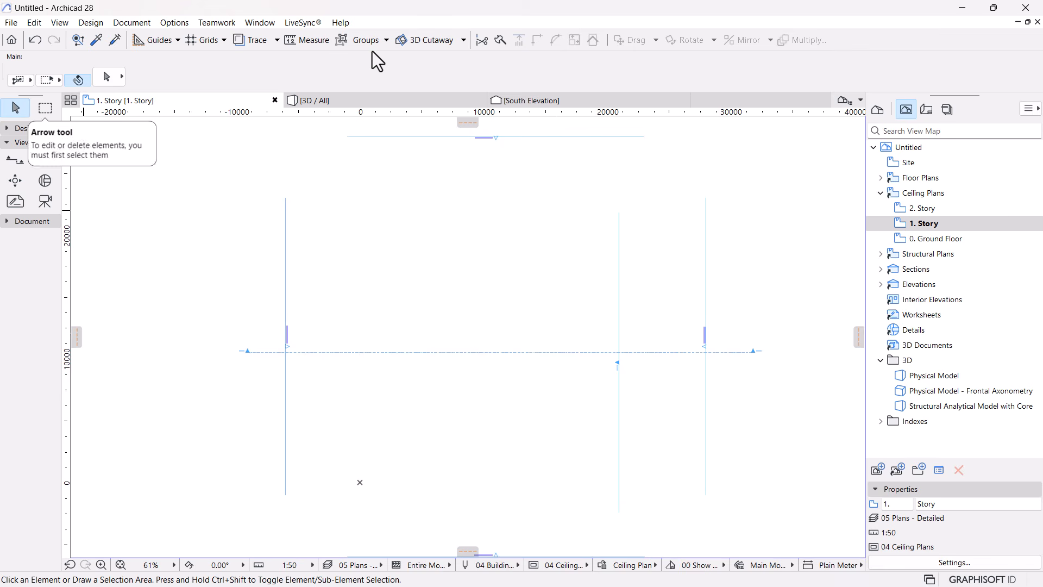
Examine the available Groups and 3D Cutaway commands and the context commands for the empty plan area
click(385, 41)
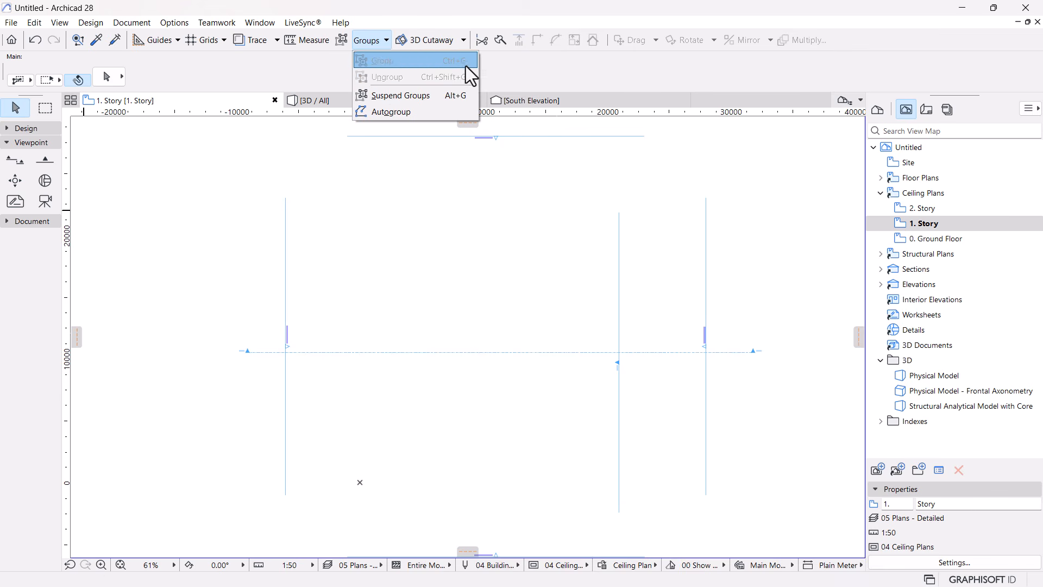
click(458, 43)
click(463, 41)
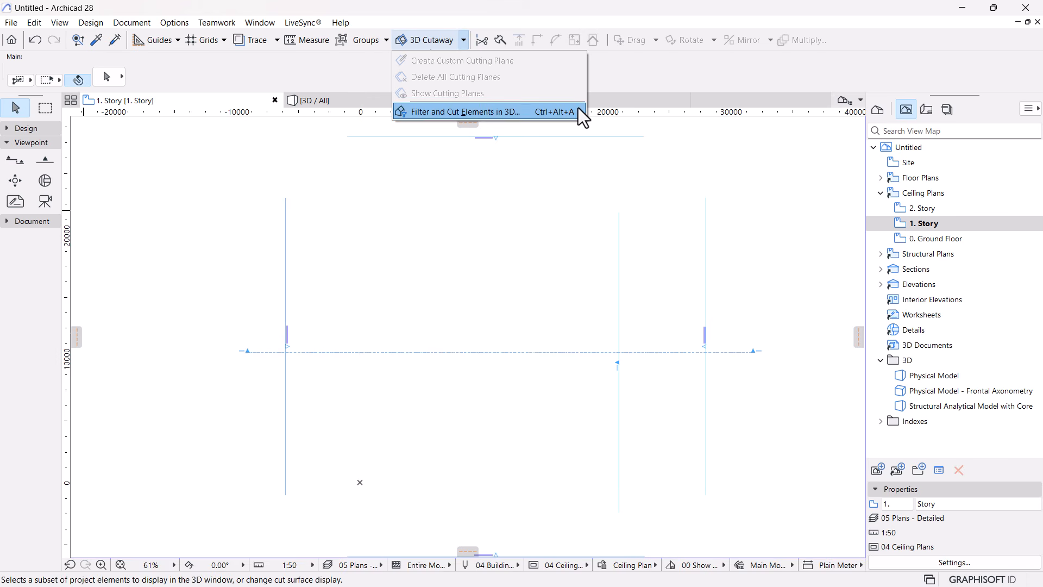
click(620, 81)
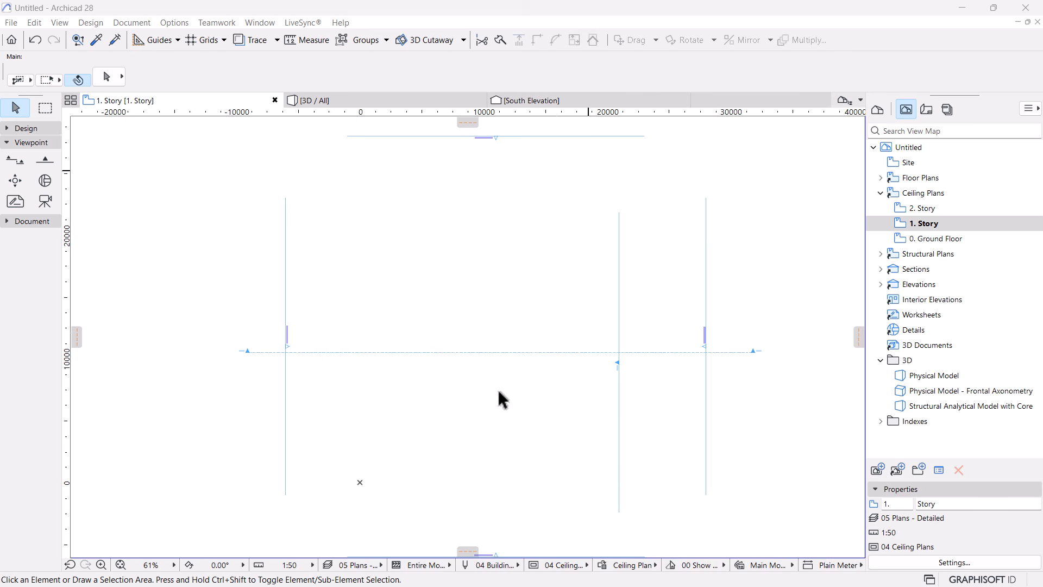
right_click(518, 382)
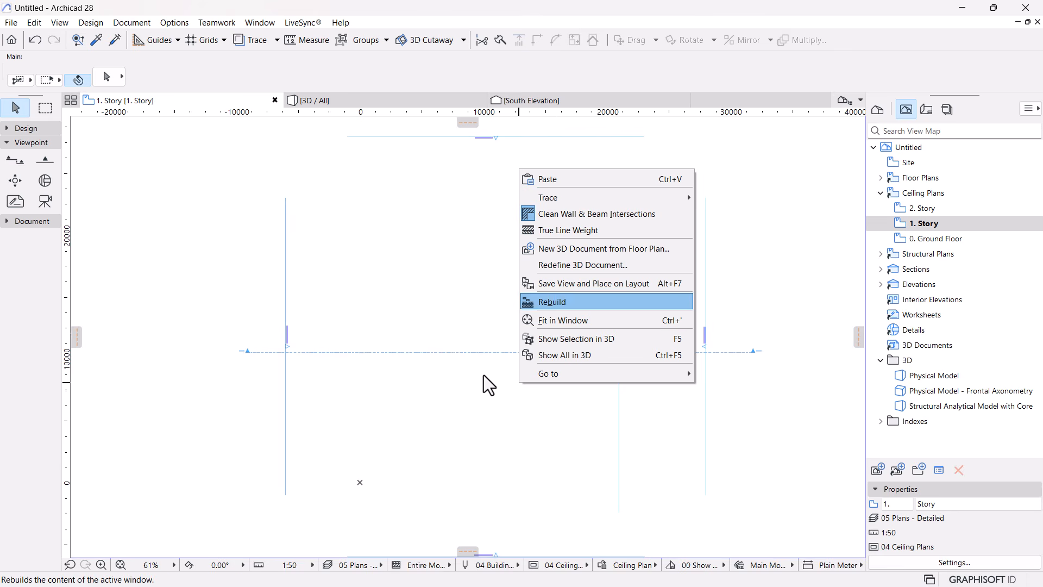
click(440, 391)
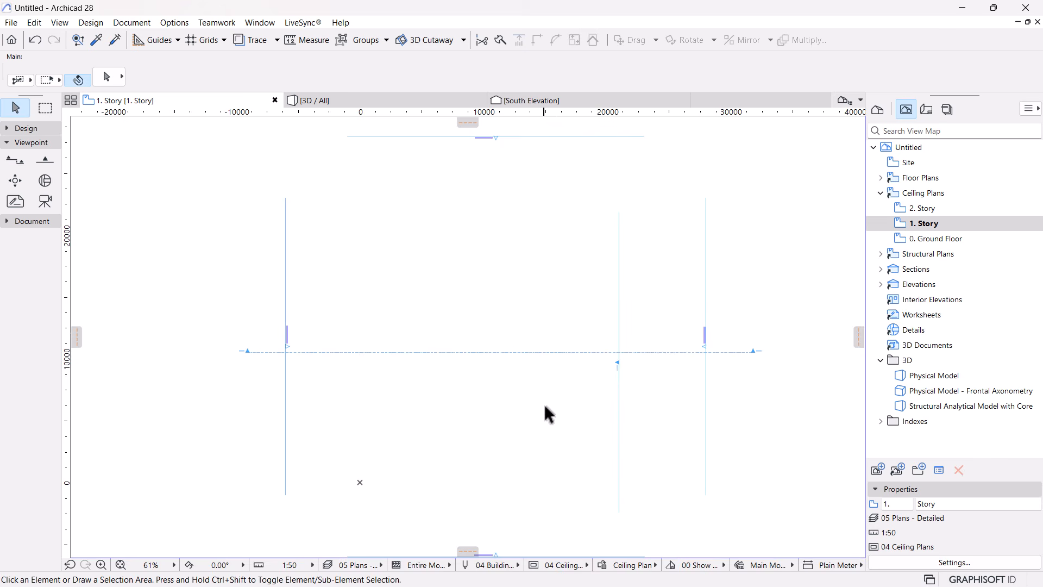
Practise zooming and panning around the 1. Story plan, and fit all its content in the window
scroll(522, 397, up, 5)
scroll(522, 389, down, 8)
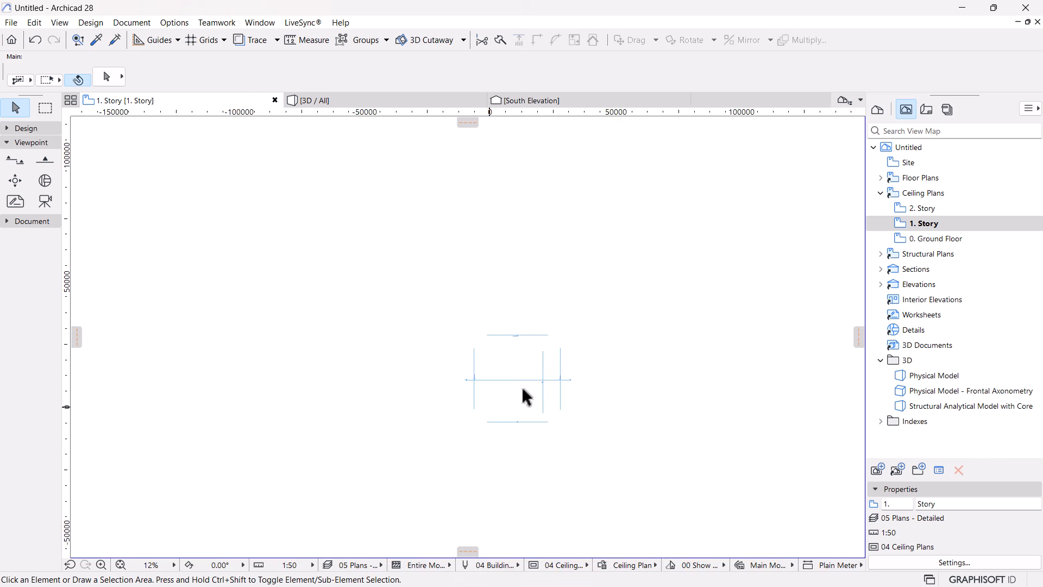
scroll(530, 340, up, 6)
scroll(530, 347, down, 5)
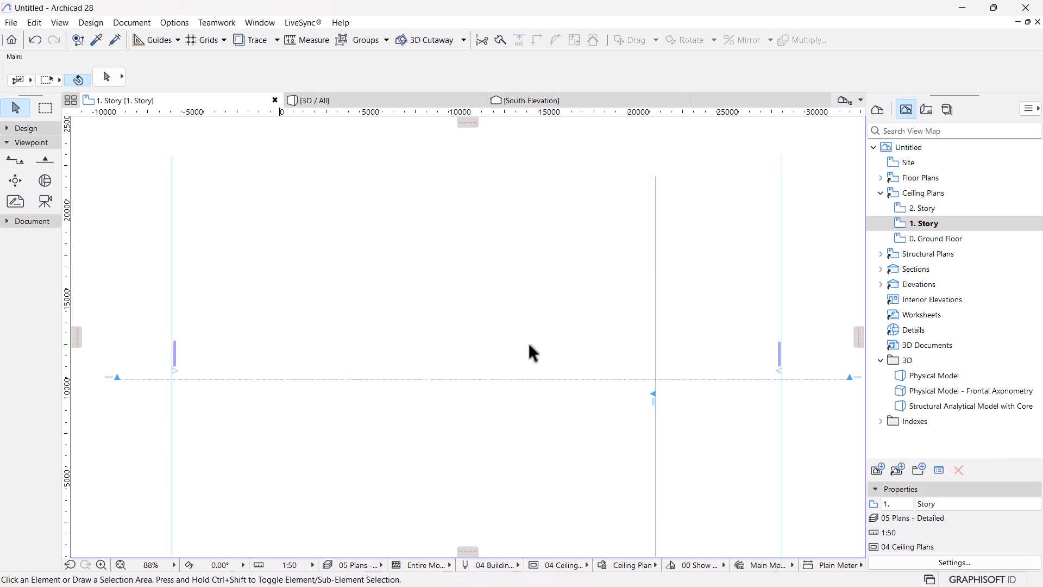
scroll(524, 374, up, 5)
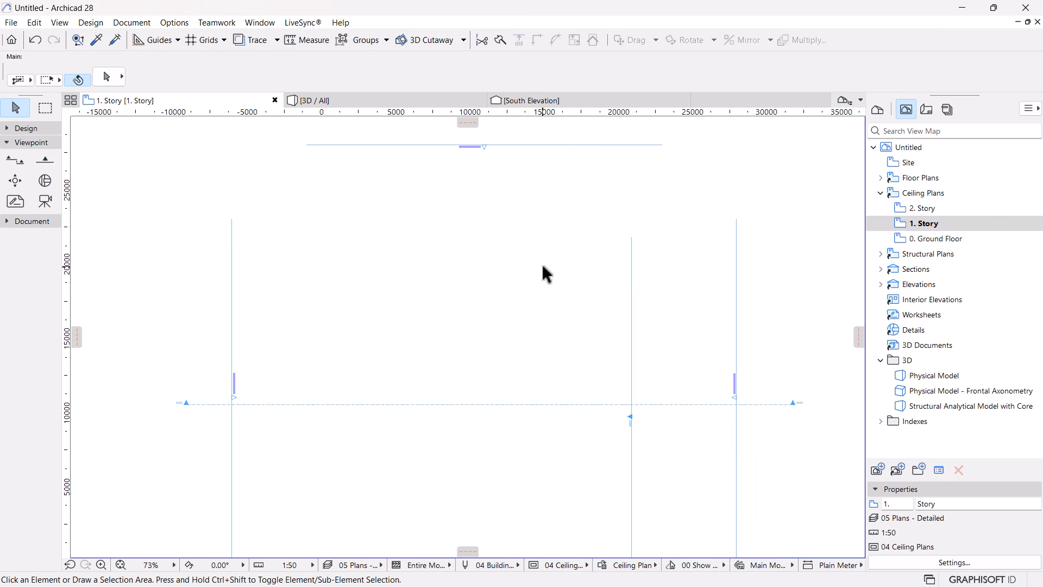
middle_drag(542, 266, 498, 263)
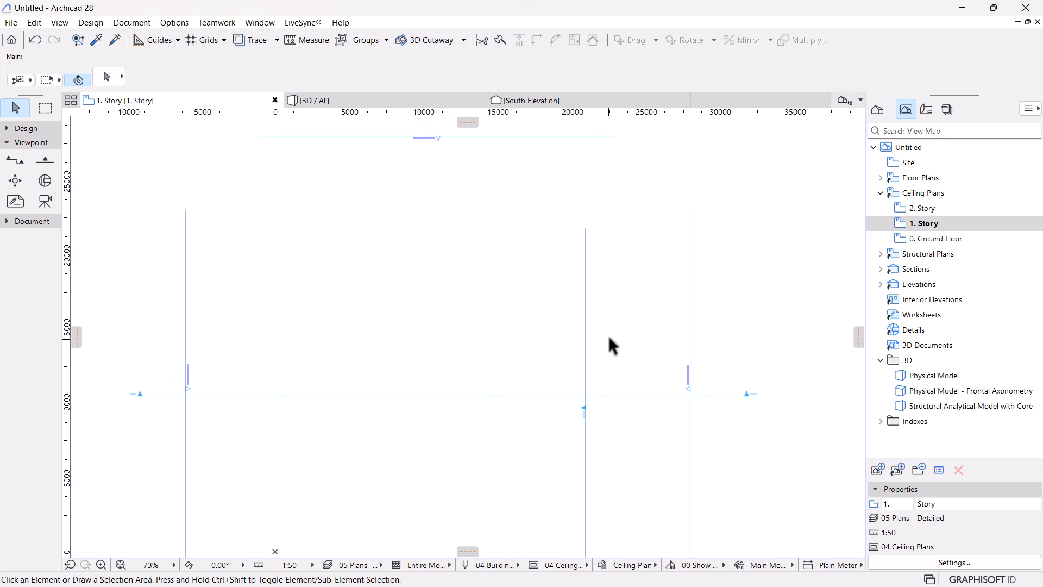
click(124, 568)
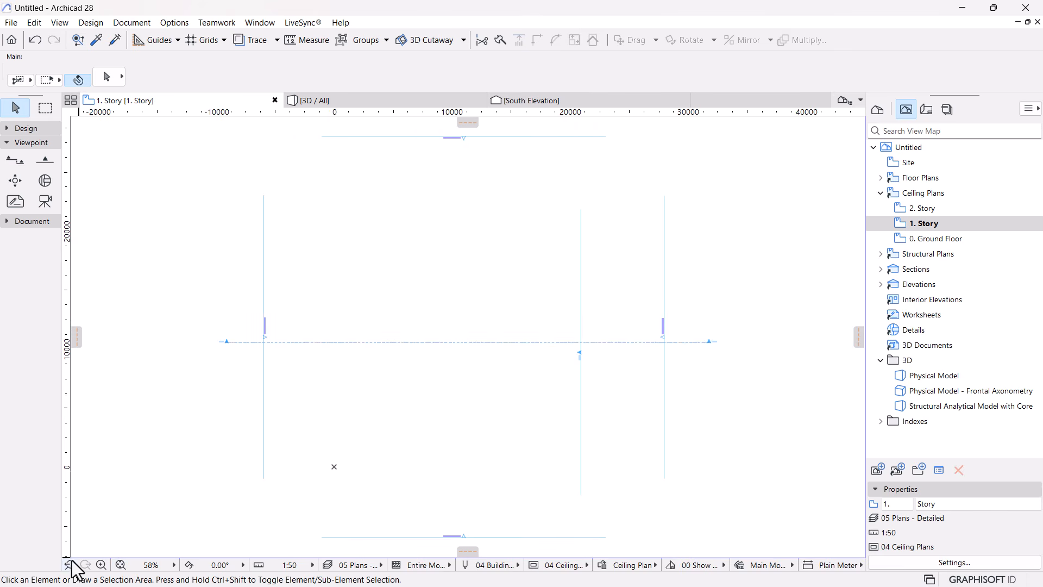
Zoom the plan to the predefined 200% and fit all content back into the window
click(173, 565)
click(217, 499)
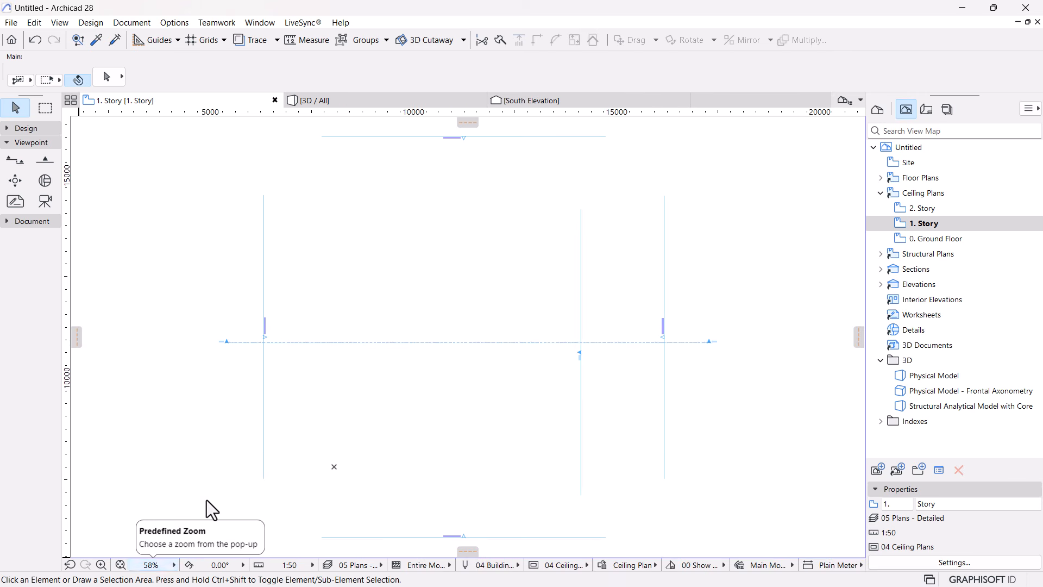
click(121, 565)
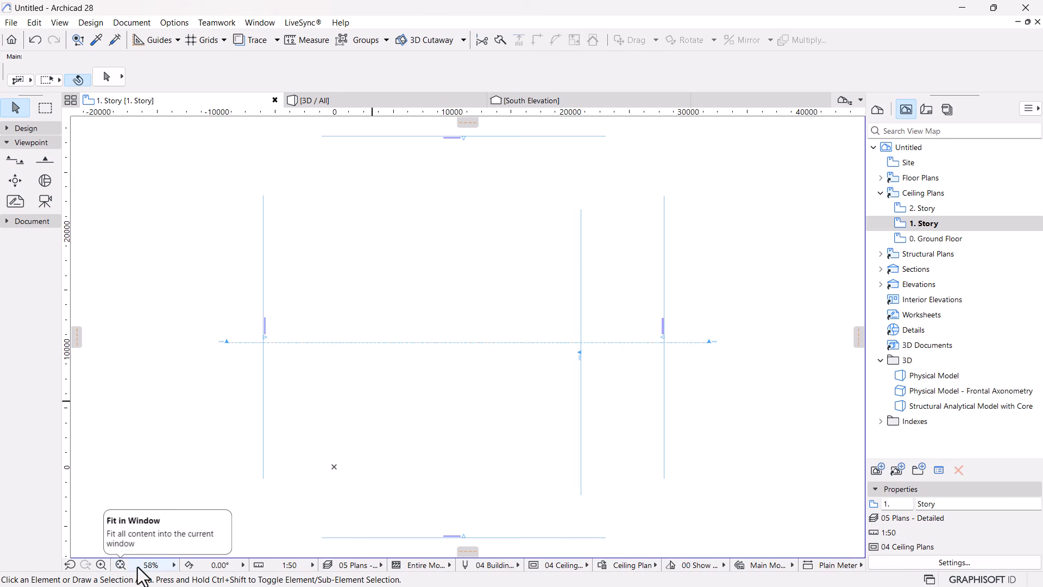
Try the zoom-in command on the plan and step back through the previous zooms to the full plan
double_click(99, 566)
double_click(99, 566)
double_click(99, 565)
click(69, 564)
click(70, 564)
click(70, 565)
click(69, 565)
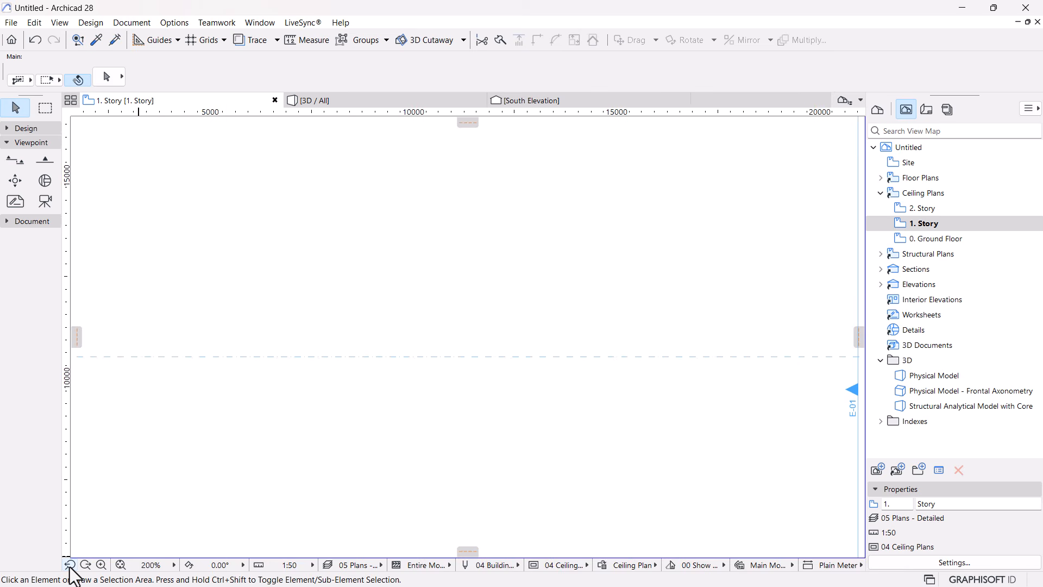
click(69, 565)
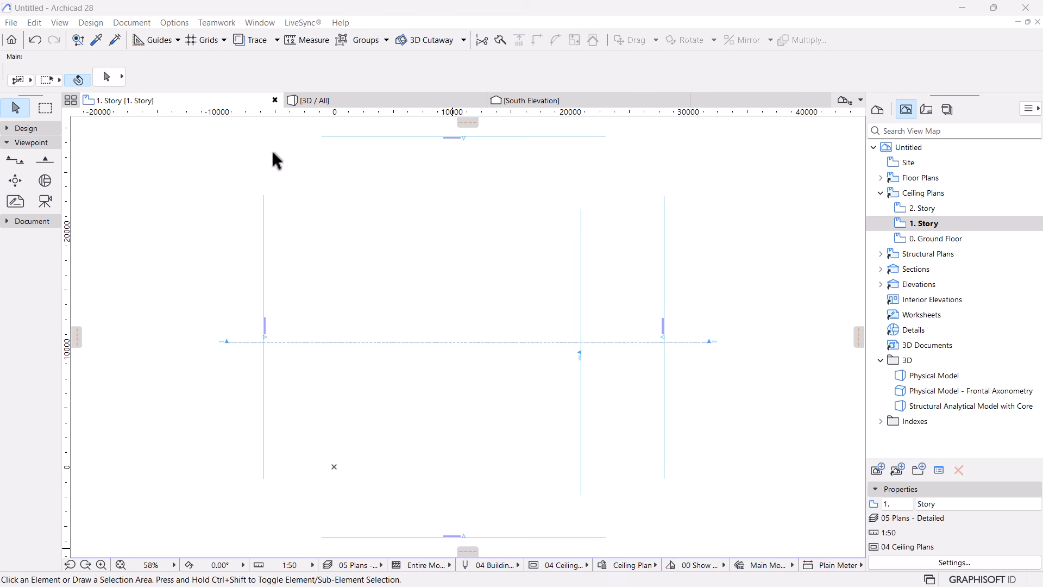
Try to apply the Architectural Profile 28 work environment profile
click(174, 24)
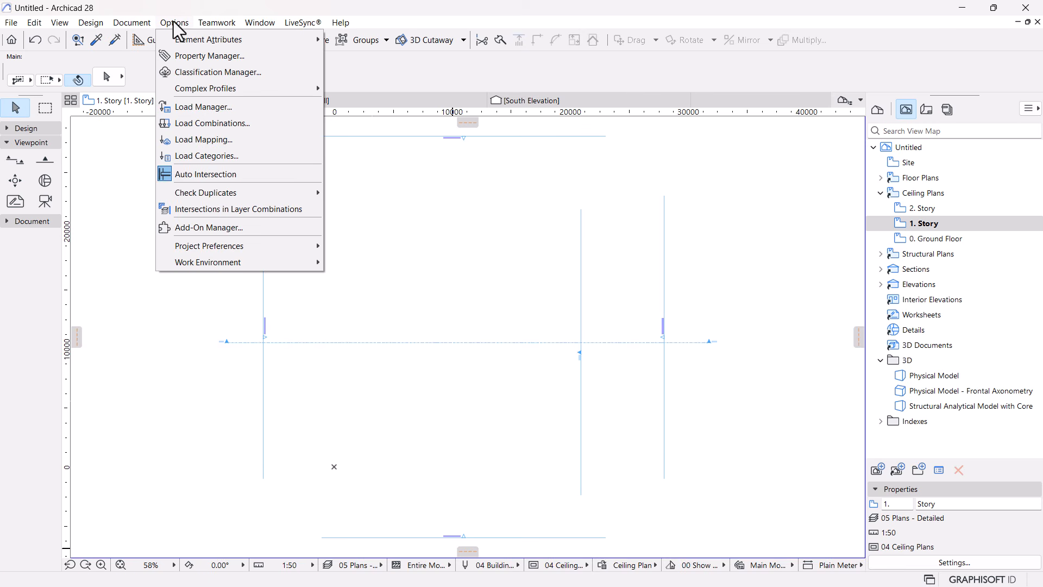
mouse_move(175, 260)
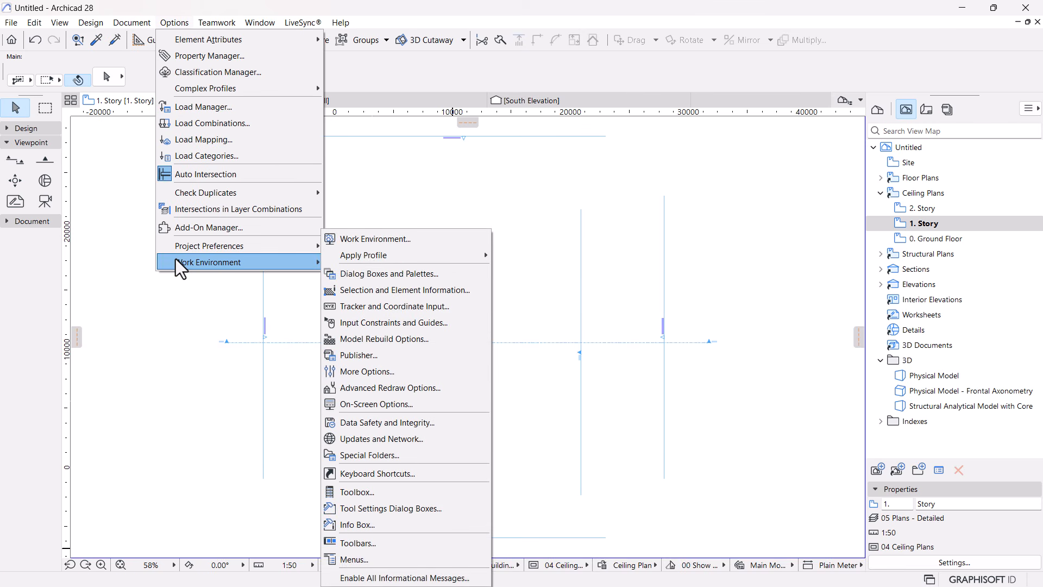
mouse_move(384, 254)
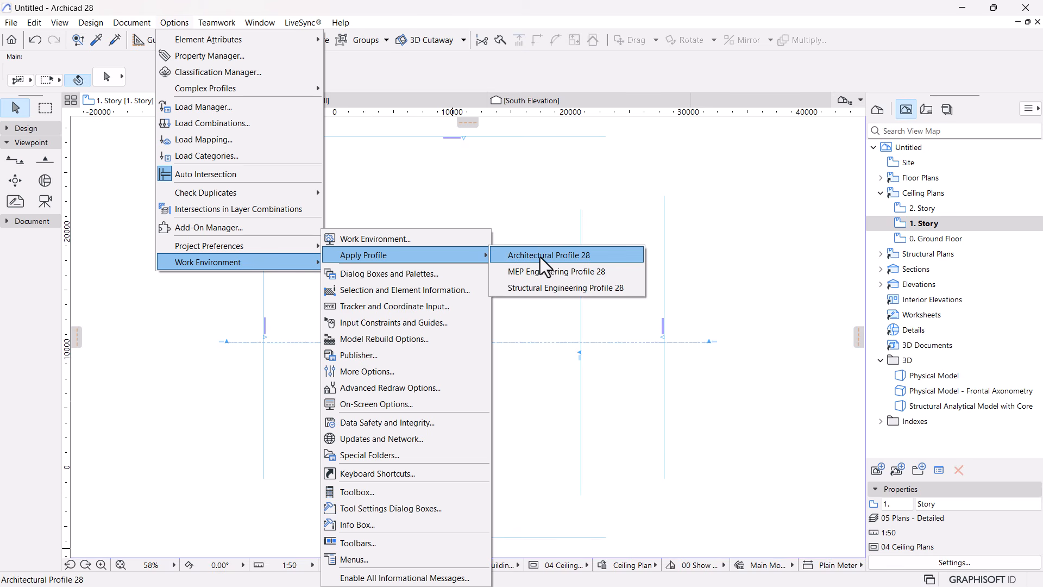
click(562, 257)
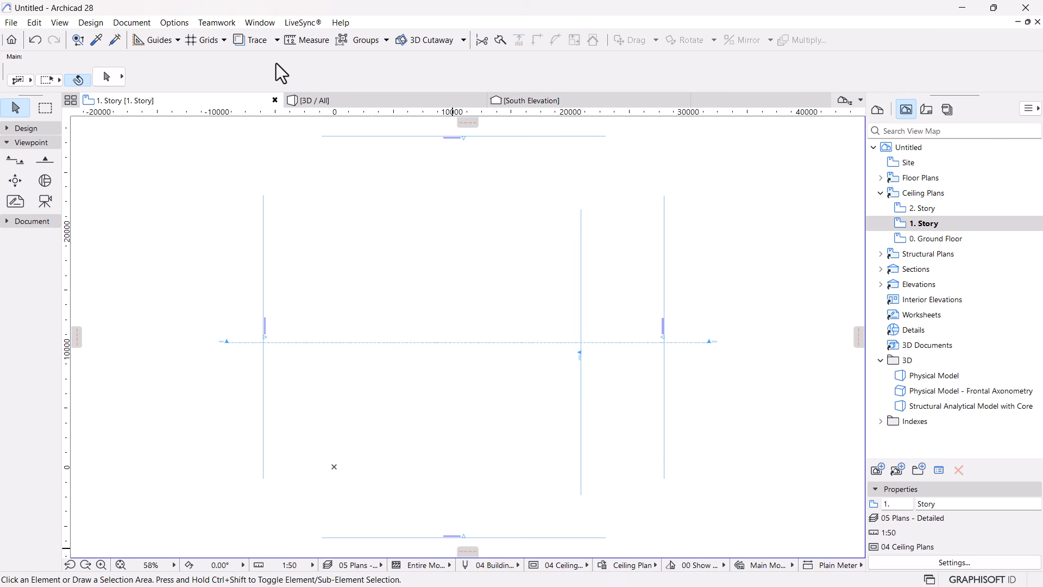
Examine the window options and the list of available palettes, and look at the Attributes palette before closing it
click(255, 23)
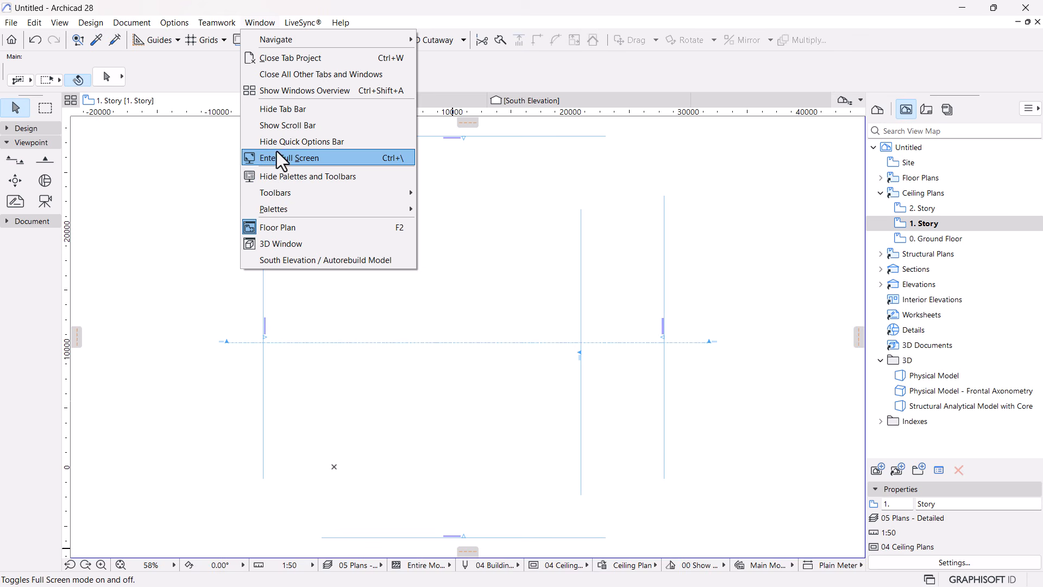
click(242, 287)
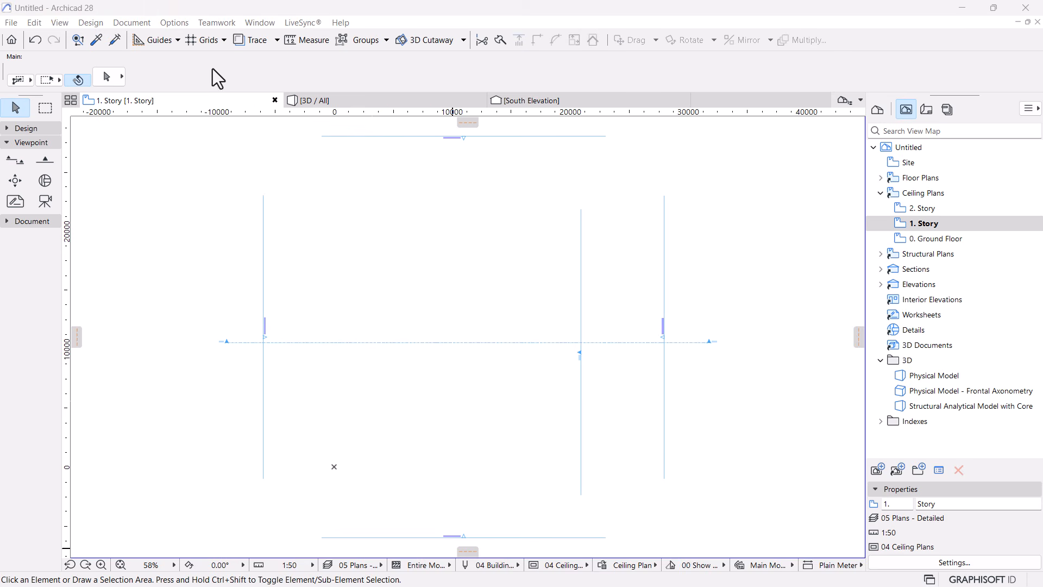
click(261, 24)
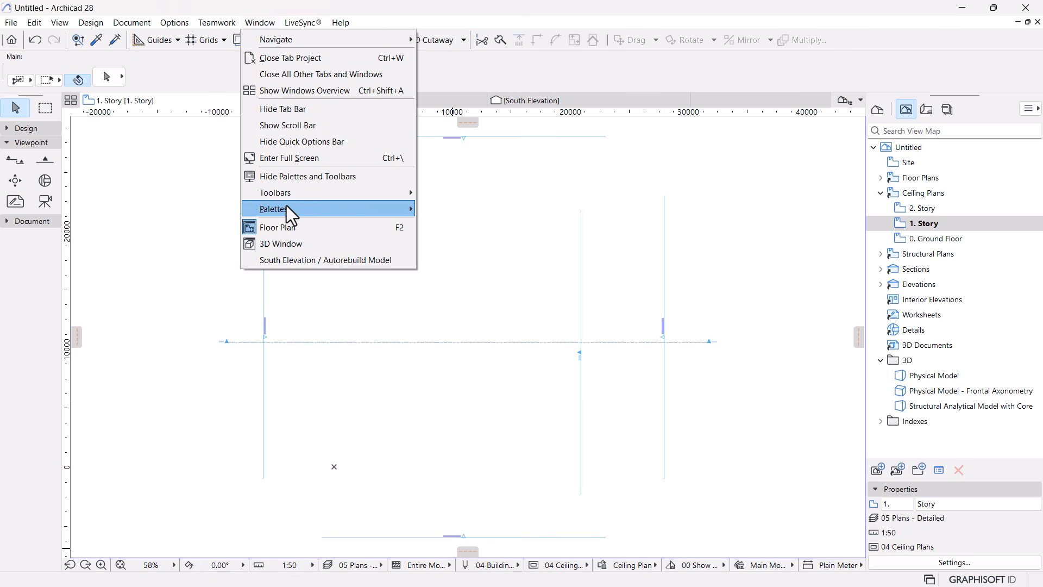
mouse_move(286, 205)
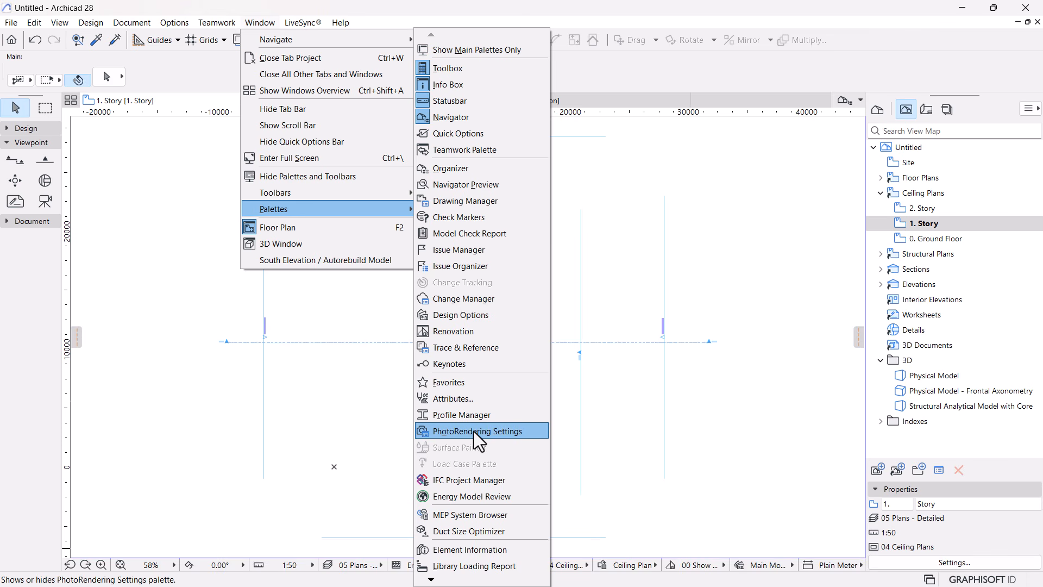
click(461, 400)
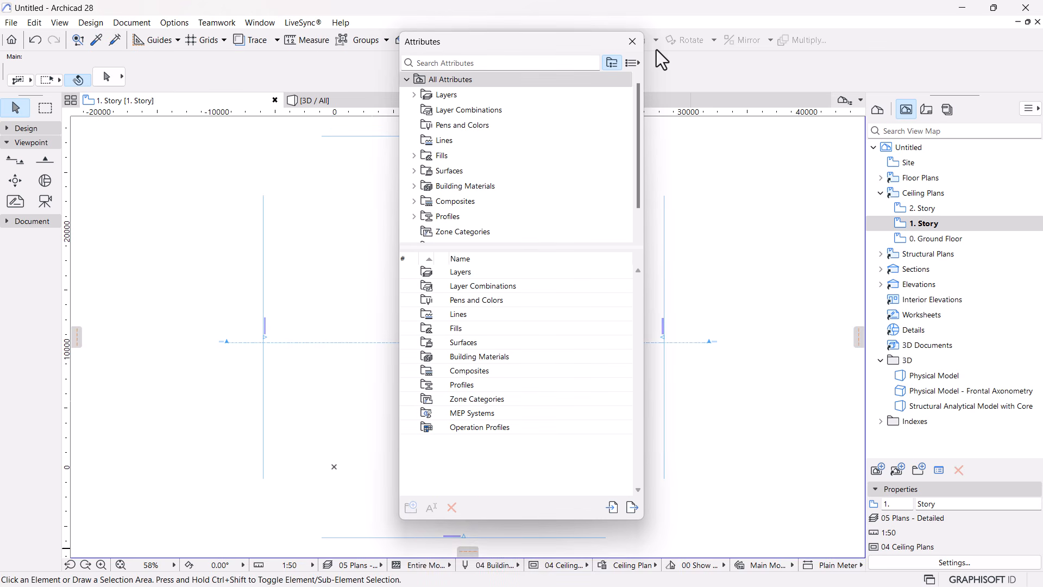
click(632, 41)
Show the toolbar with the 3D Window commands and move it above the drawing area
click(256, 23)
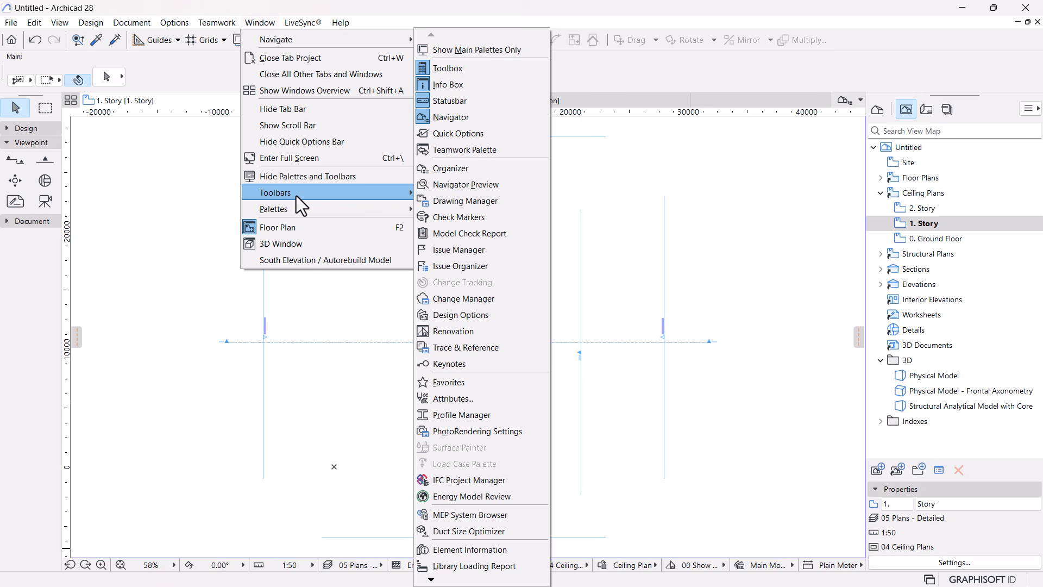
click(444, 194)
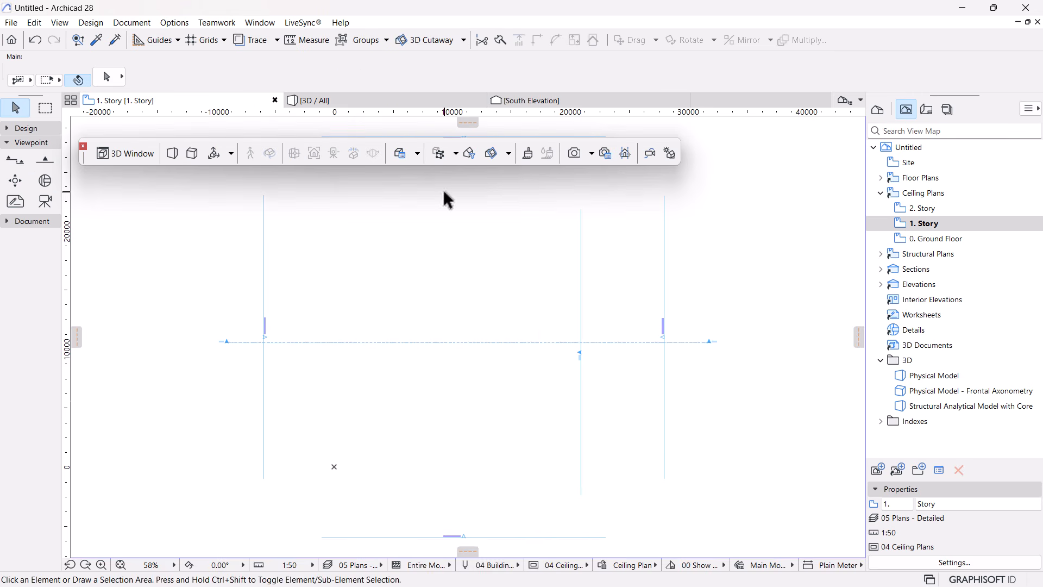
drag(89, 159, 140, 74)
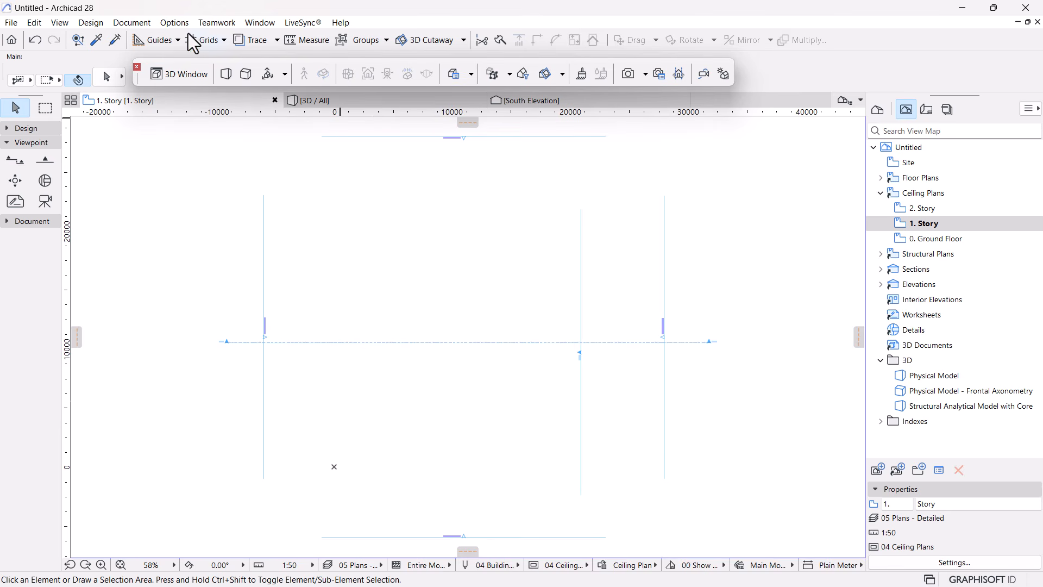
Reset the interface layout by applying the Architectural Profile 28 work environment
click(174, 22)
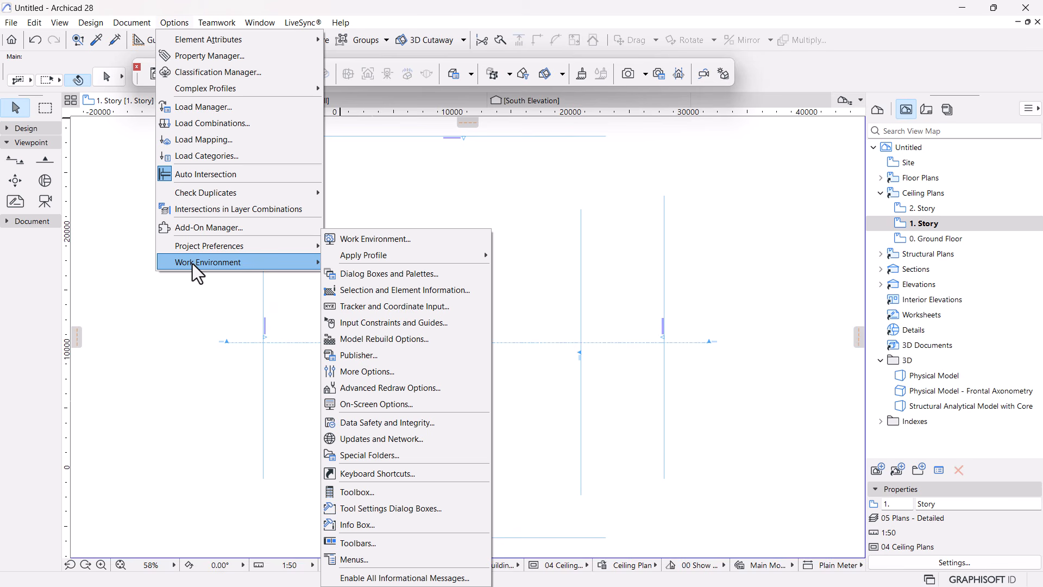
click(461, 160)
click(171, 24)
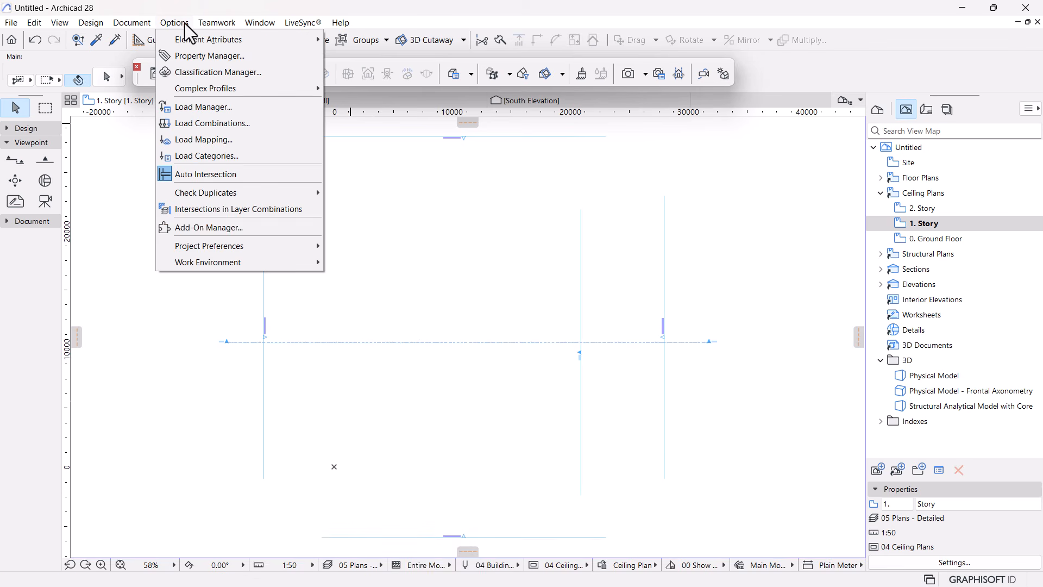
mouse_move(187, 260)
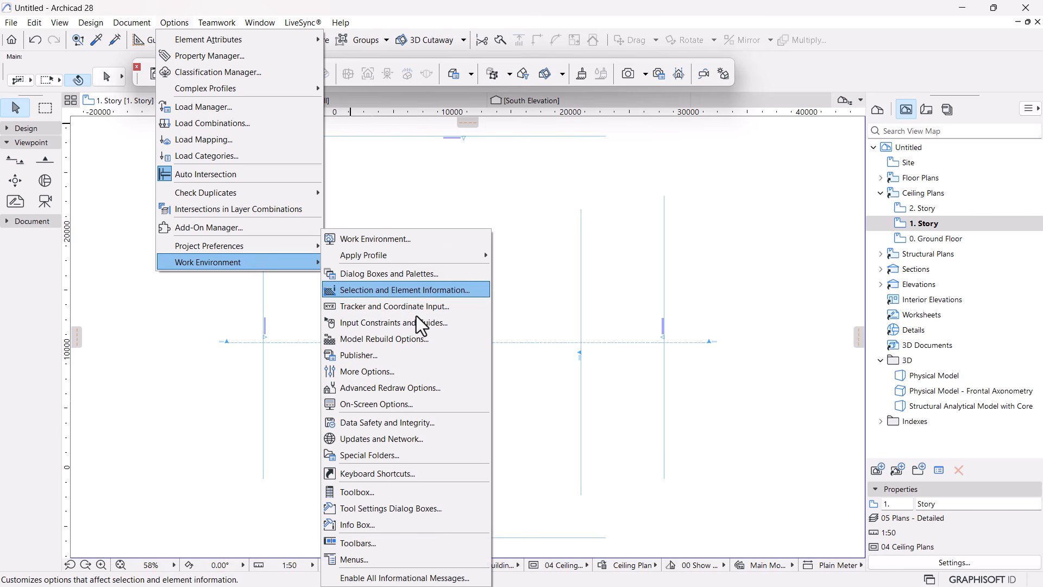
mouse_move(434, 253)
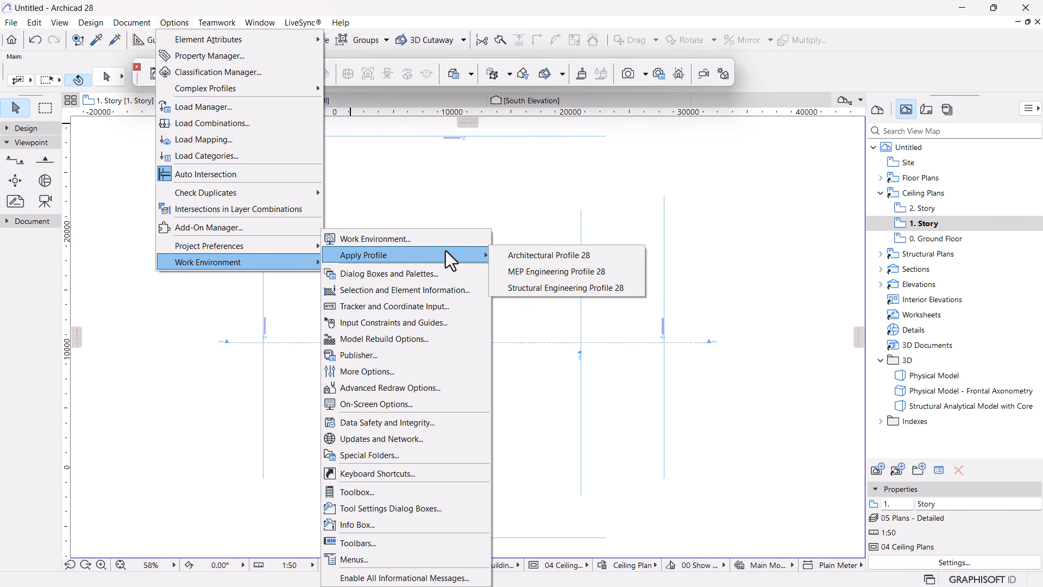
click(561, 255)
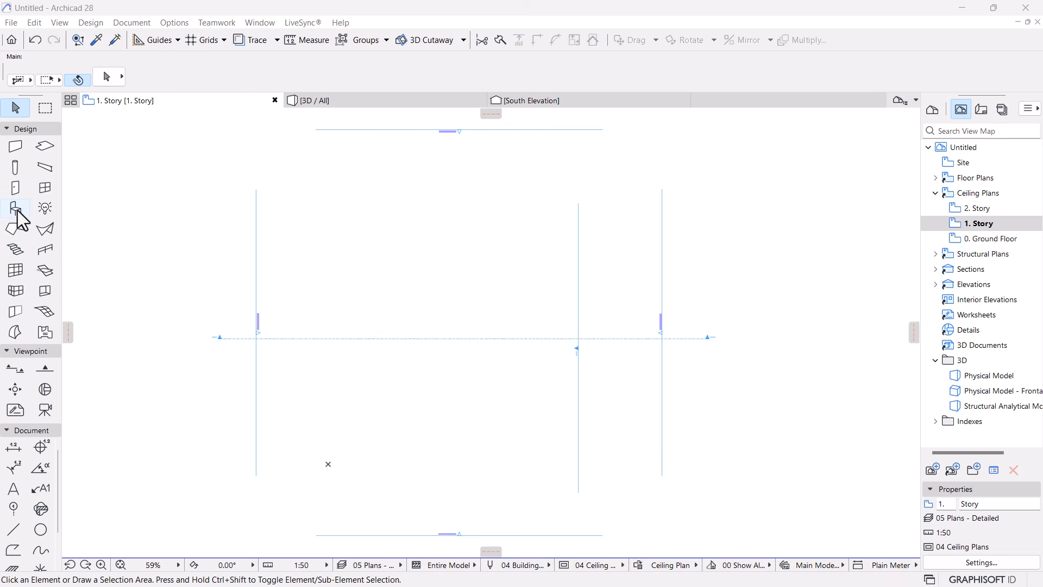
Activate the Wall tool and examine its default settings, from layer and geometry method to slant angle and zone relation
click(15, 149)
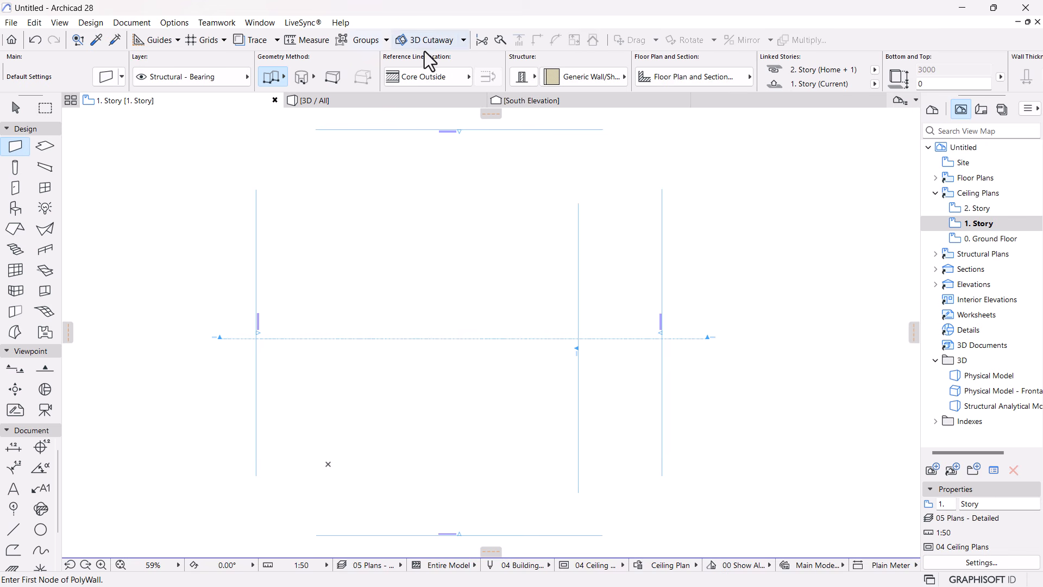
scroll(506, 64, down, 4)
scroll(506, 64, up, 4)
scroll(506, 64, down, 5)
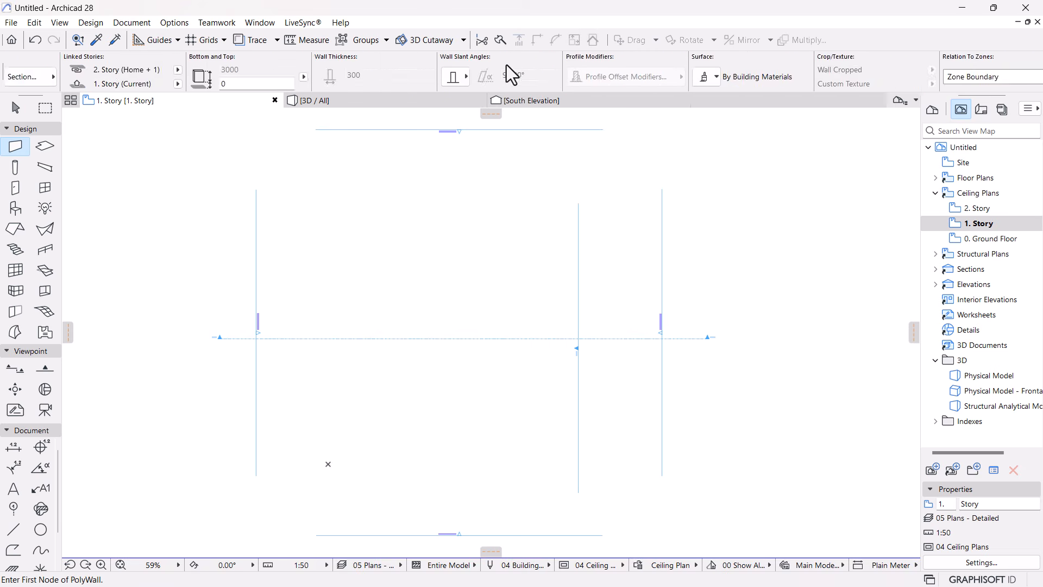
Examine the Wall tool's default settings, from layer, geometry method and reference line to height, thickness and surface
scroll(476, 67, up, 3)
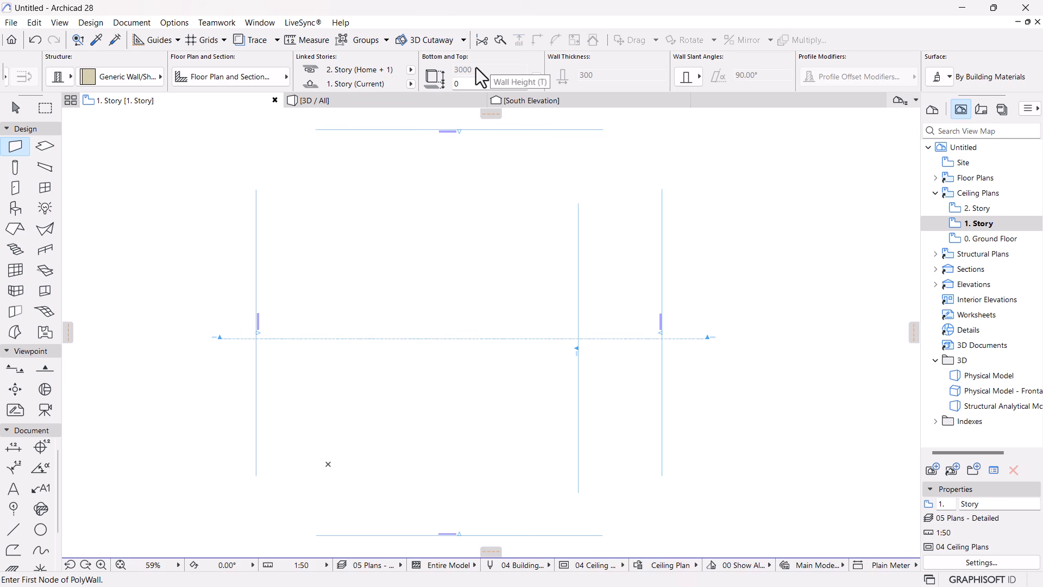
scroll(475, 67, up, 2)
scroll(476, 67, up, 1)
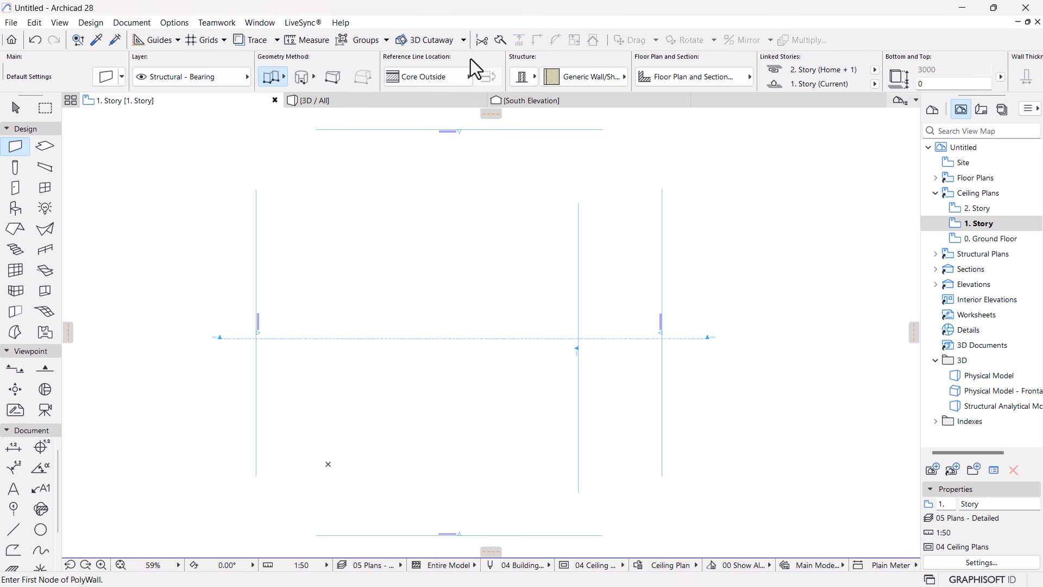
scroll(470, 60, down, 3)
scroll(471, 60, up, 3)
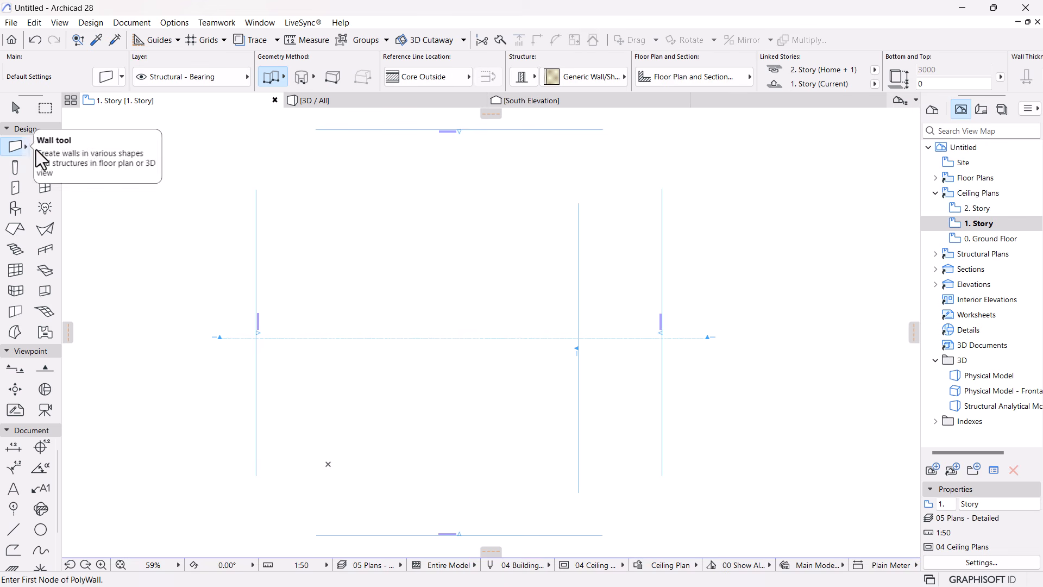
scroll(430, 70, down, 6)
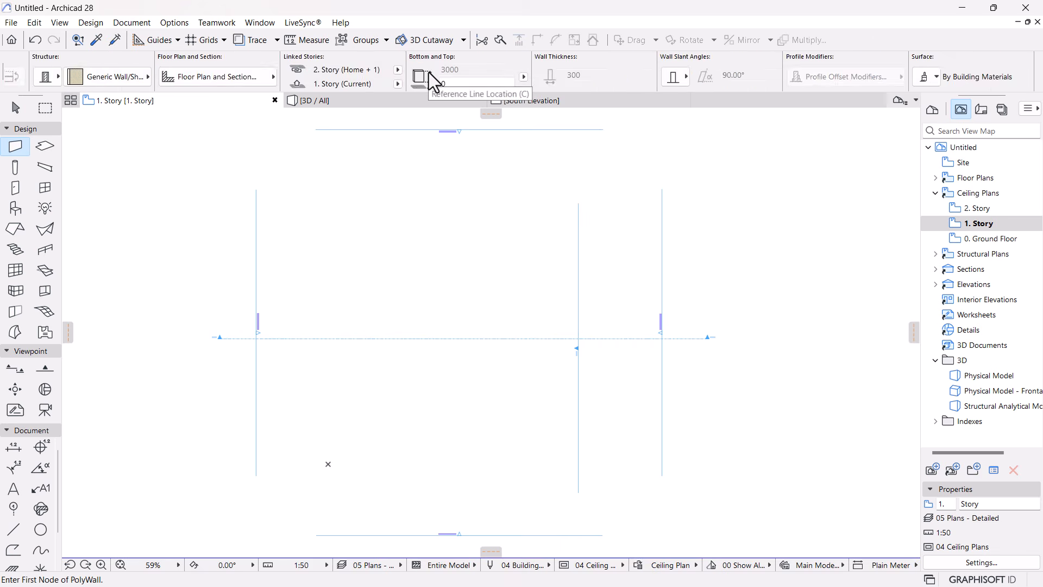
scroll(428, 72, down, 4)
scroll(429, 72, up, 10)
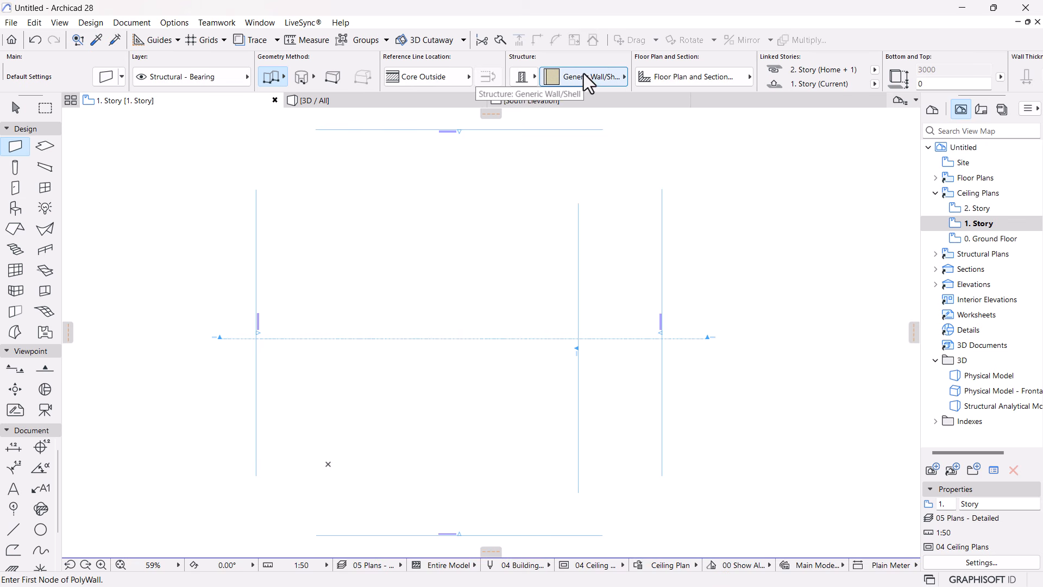
Look at the wall's floor plan and section display options, and review the remaining wall settings from linked stories to zone relation
scroll(588, 67, down, 1)
scroll(587, 67, down, 1)
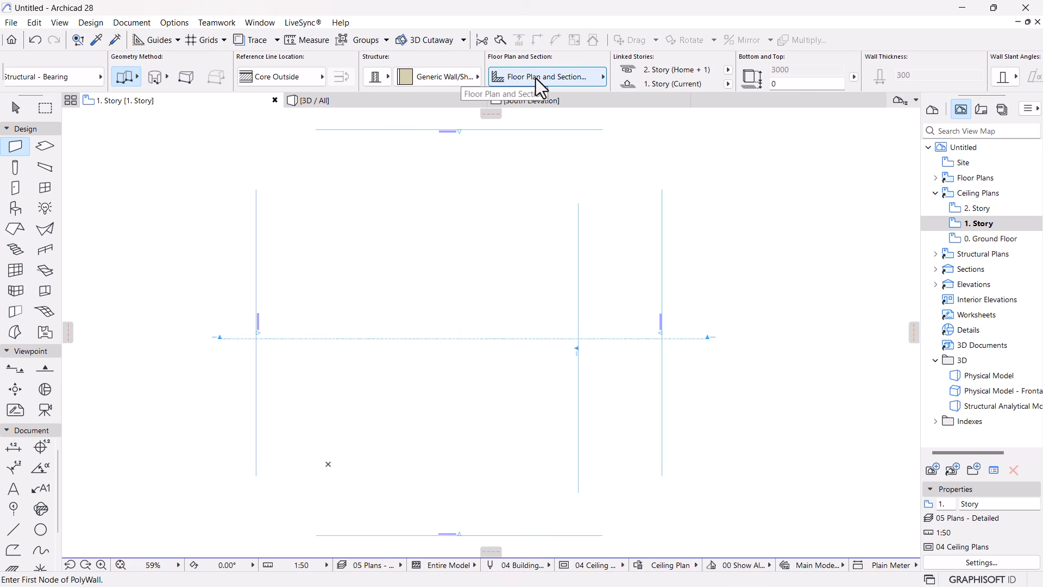
click(541, 80)
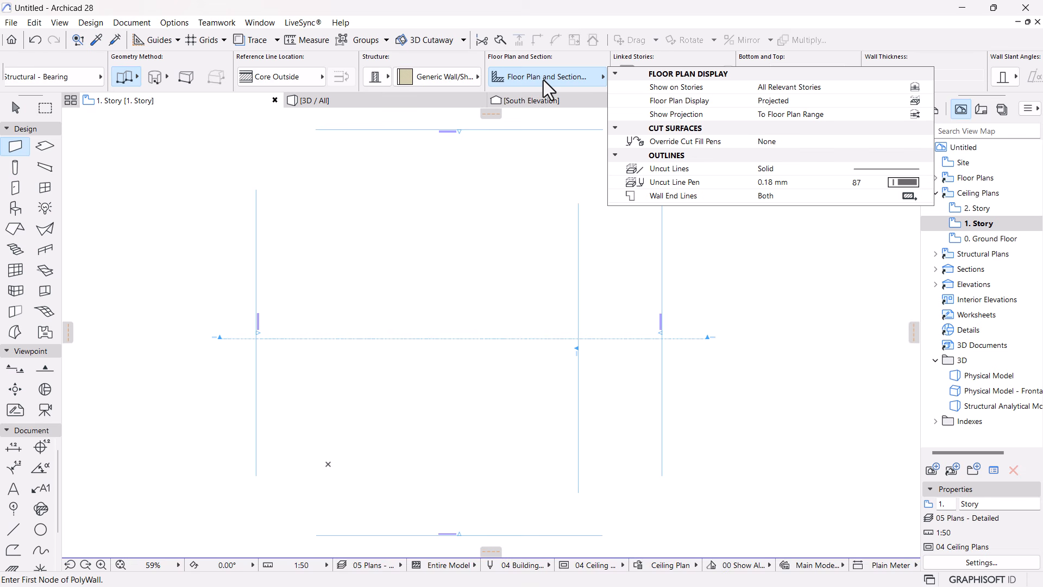
click(705, 53)
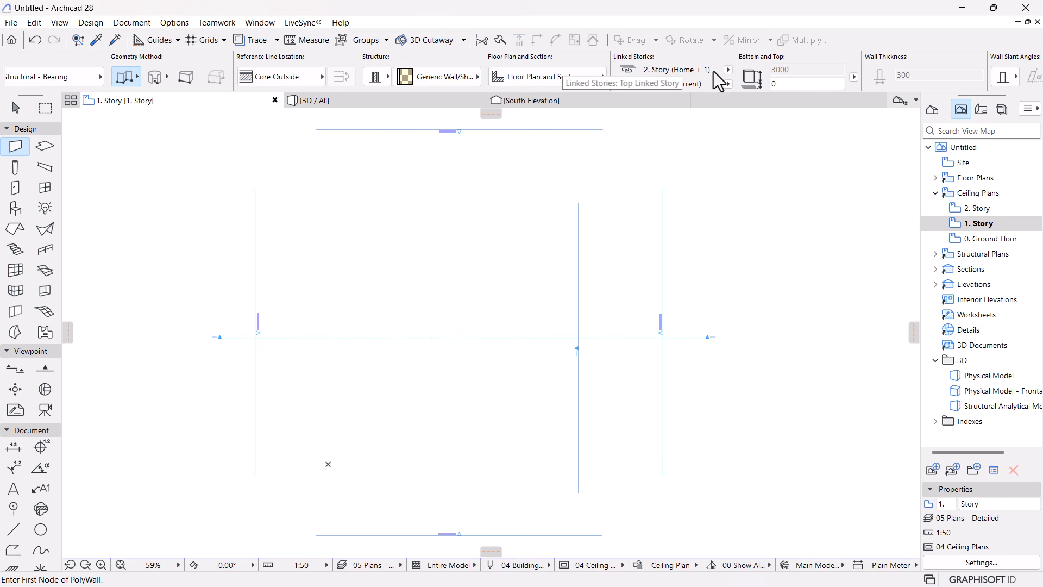
scroll(737, 76, right, 5)
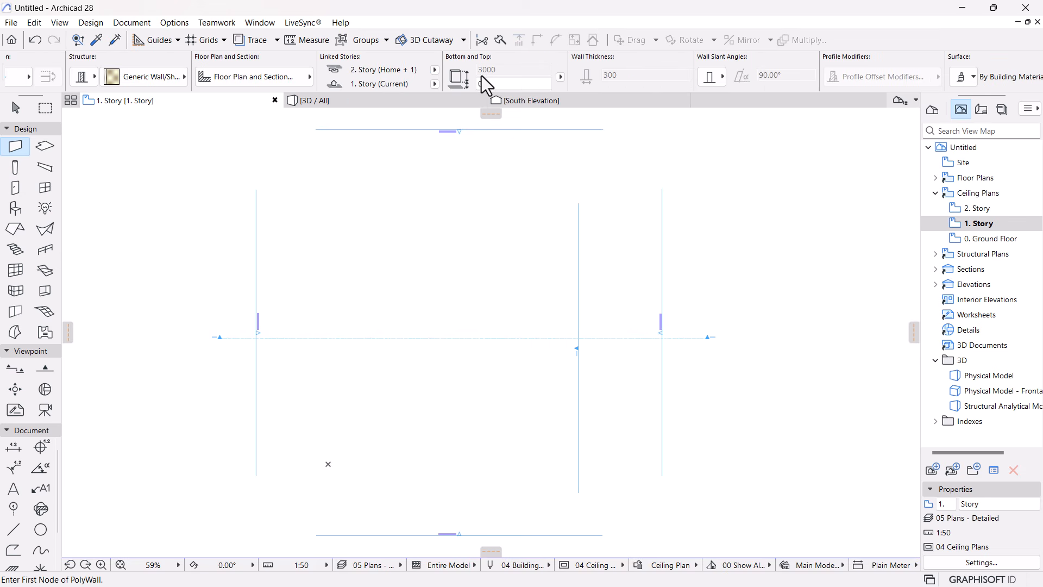
scroll(748, 55, right, 7)
scroll(317, 76, left, 12)
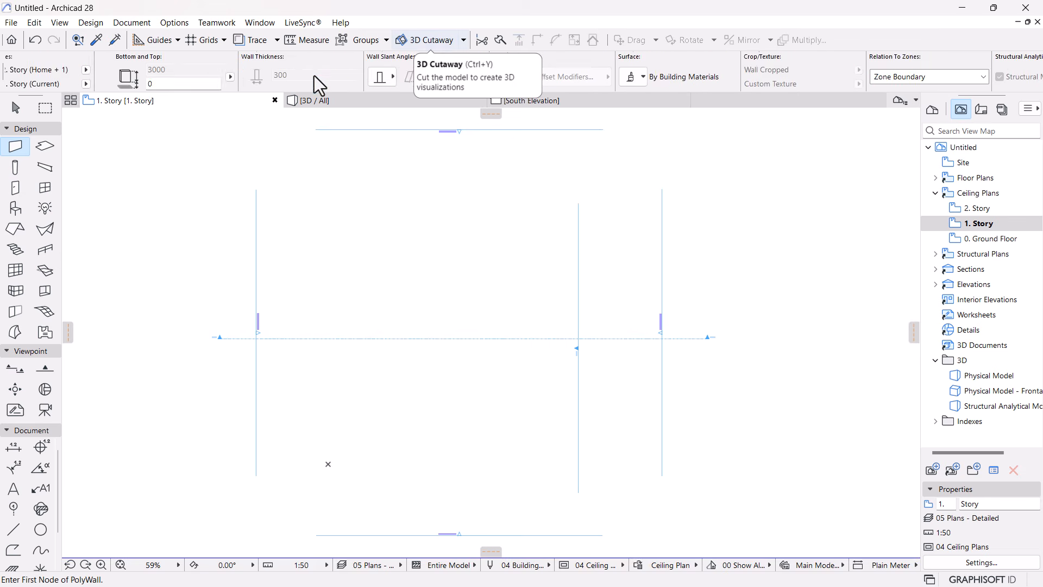
scroll(272, 69, left, 2)
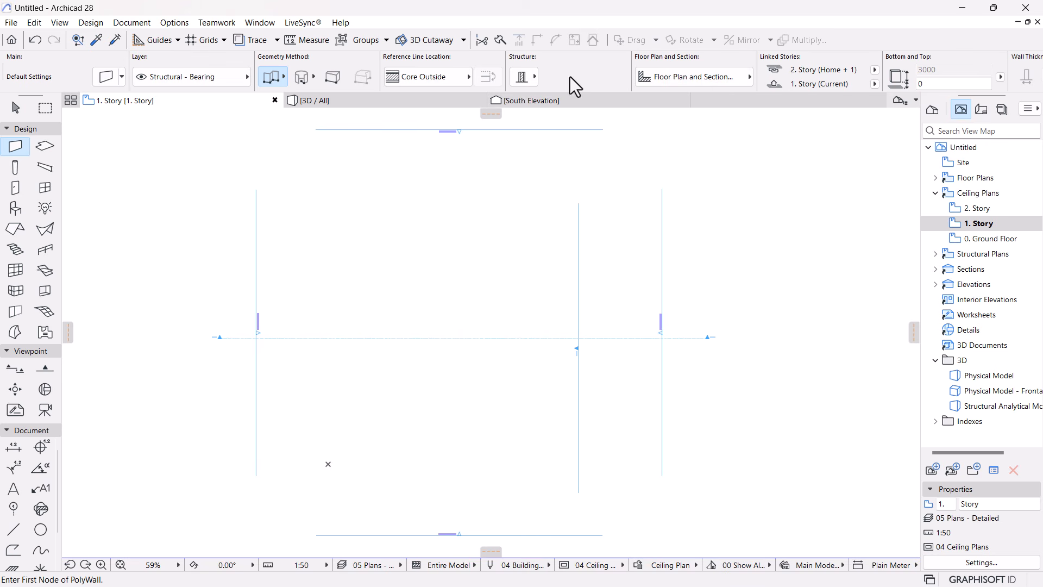
Open the Wall Default Settings, examine the Home Story and Top Link choices, and close the dialog without changes
click(104, 76)
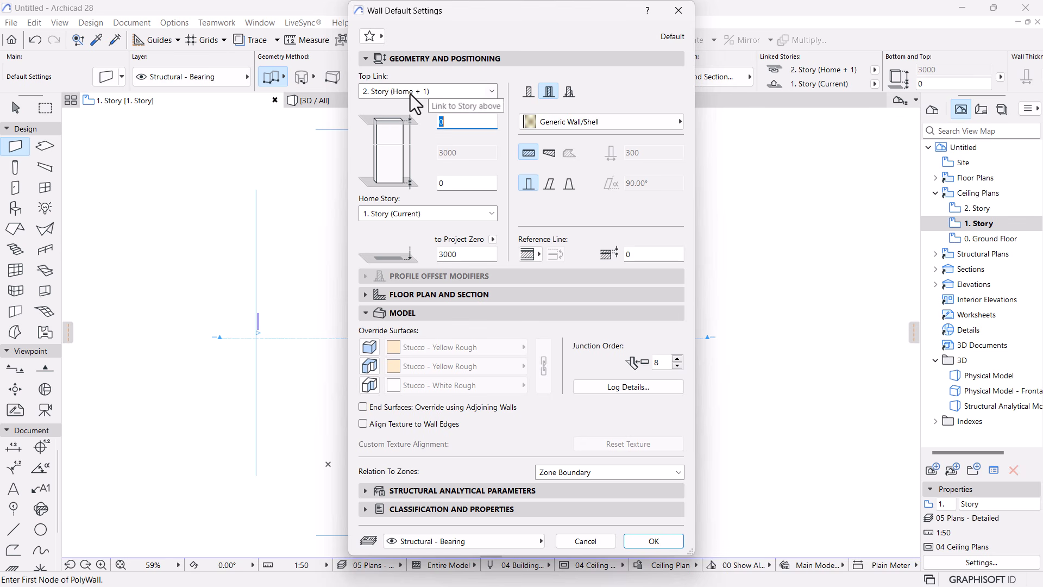
click(382, 216)
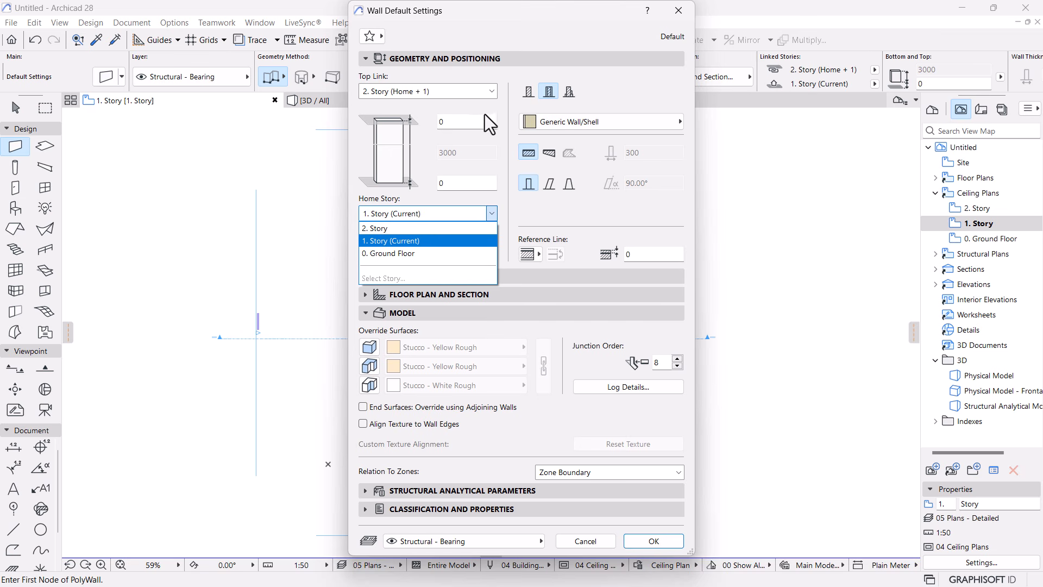
click(490, 93)
click(487, 94)
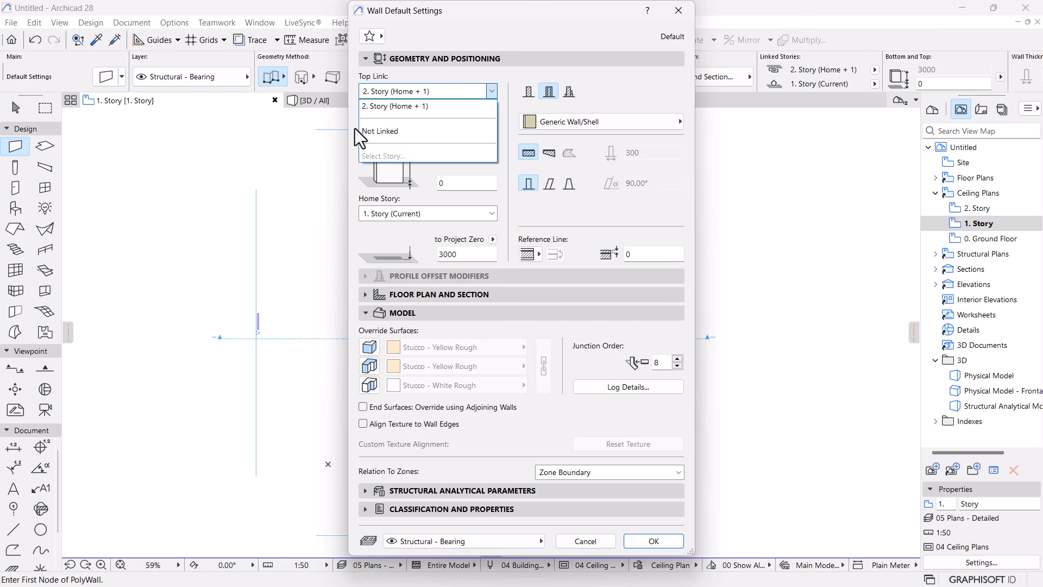
click(578, 213)
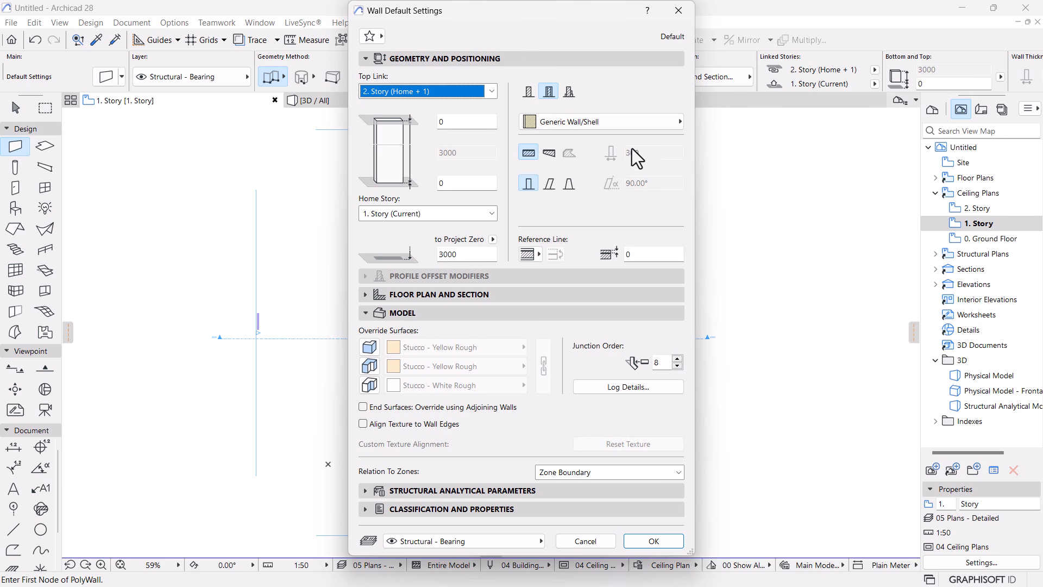
click(678, 11)
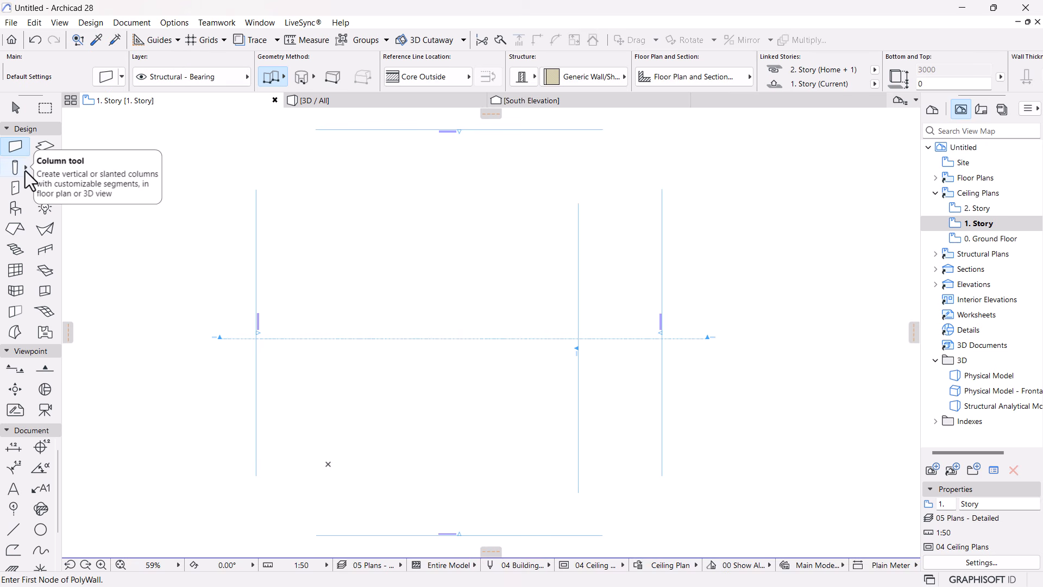
Activate the Slab tool and examine its default settings, from geometry method and reference plane to edge angle and surface
click(44, 146)
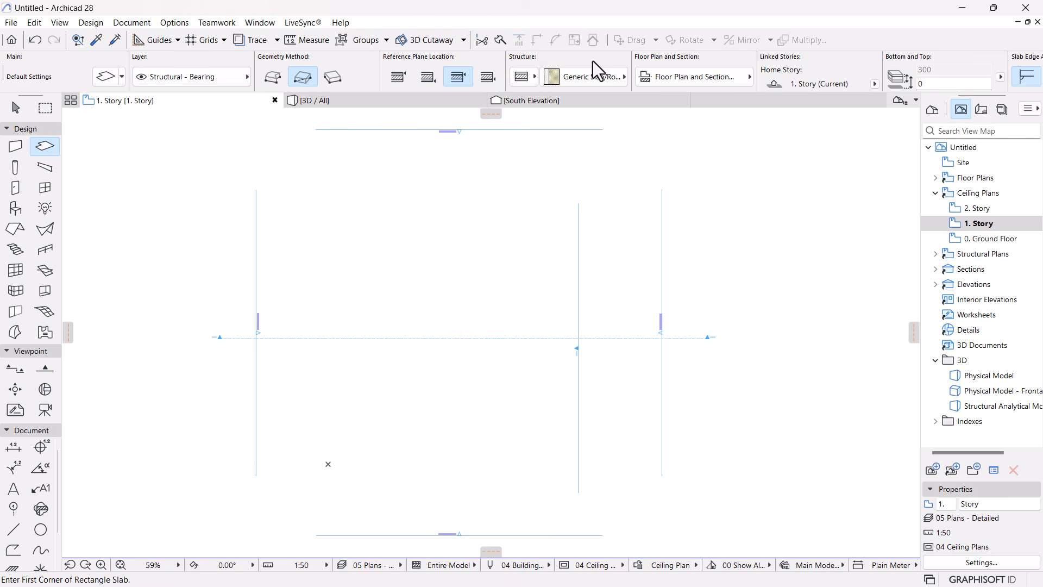
scroll(596, 67, down, 3)
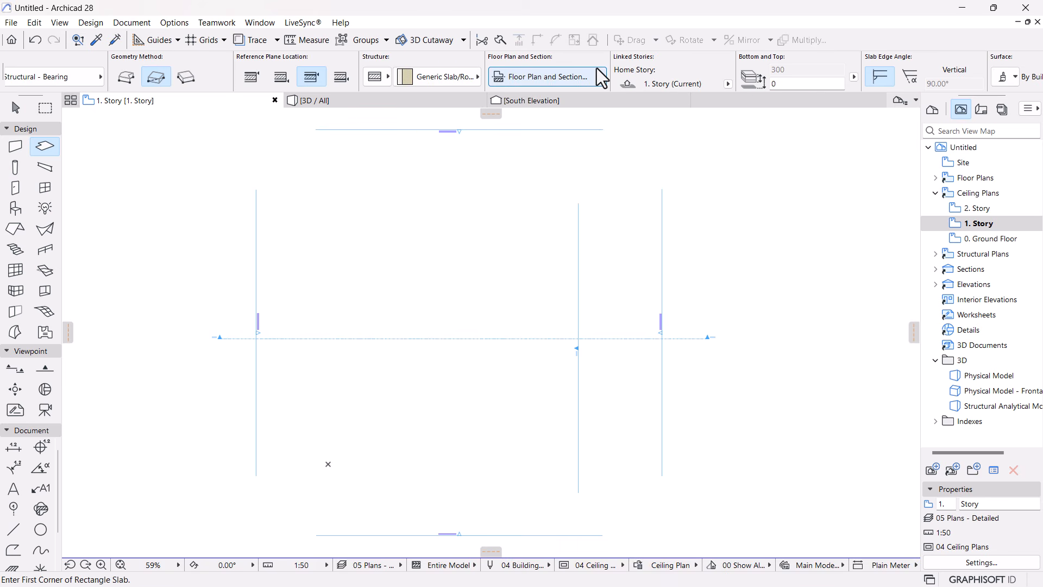
scroll(597, 68, down, 2)
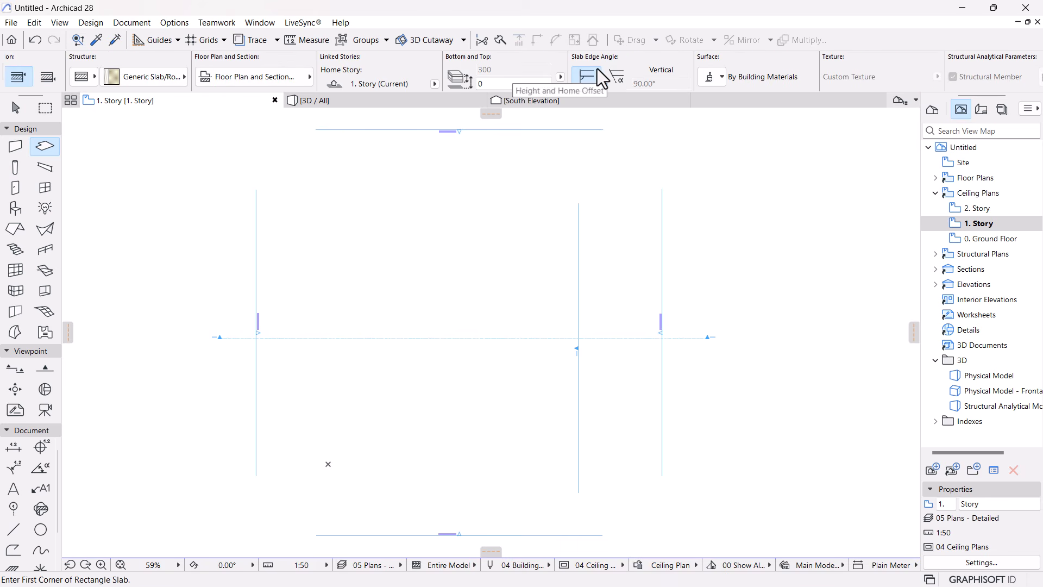
scroll(660, 70, up, 5)
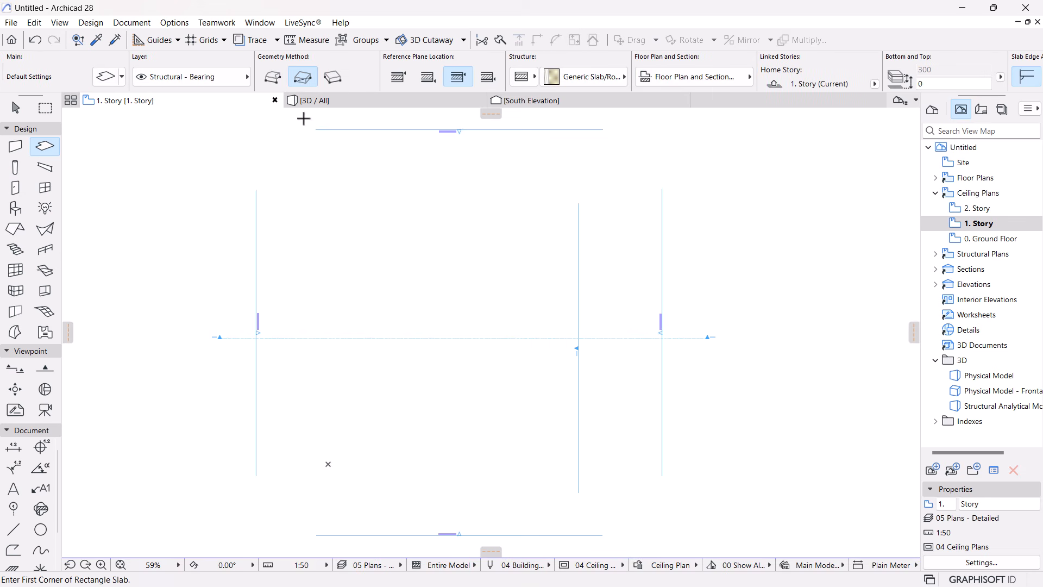
Activate the Door tool, examine its default settings and hinged door library parts, and leave the settings dialog without changes
click(16, 191)
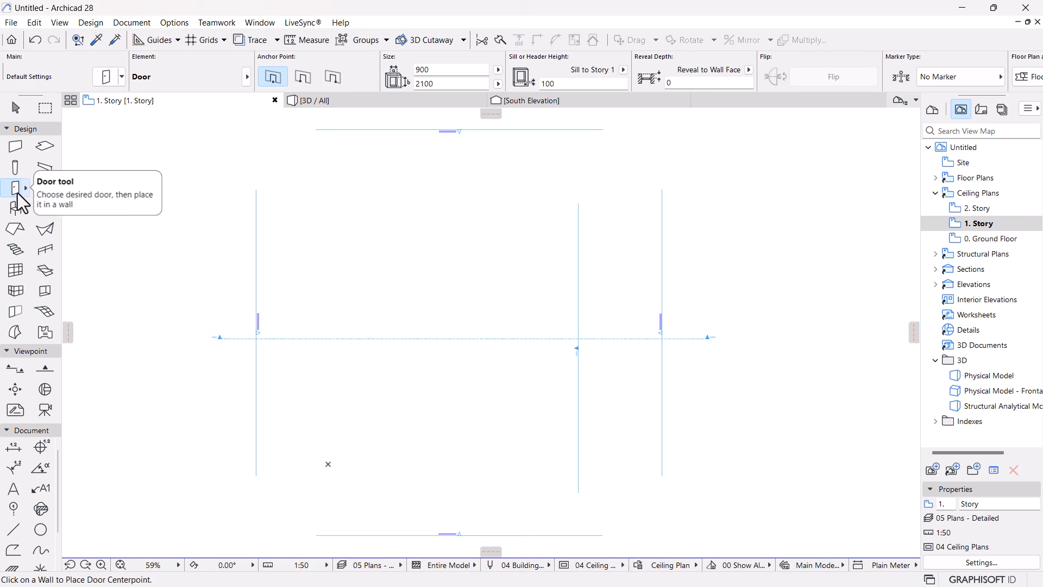
scroll(545, 67, down, 5)
scroll(545, 67, up, 5)
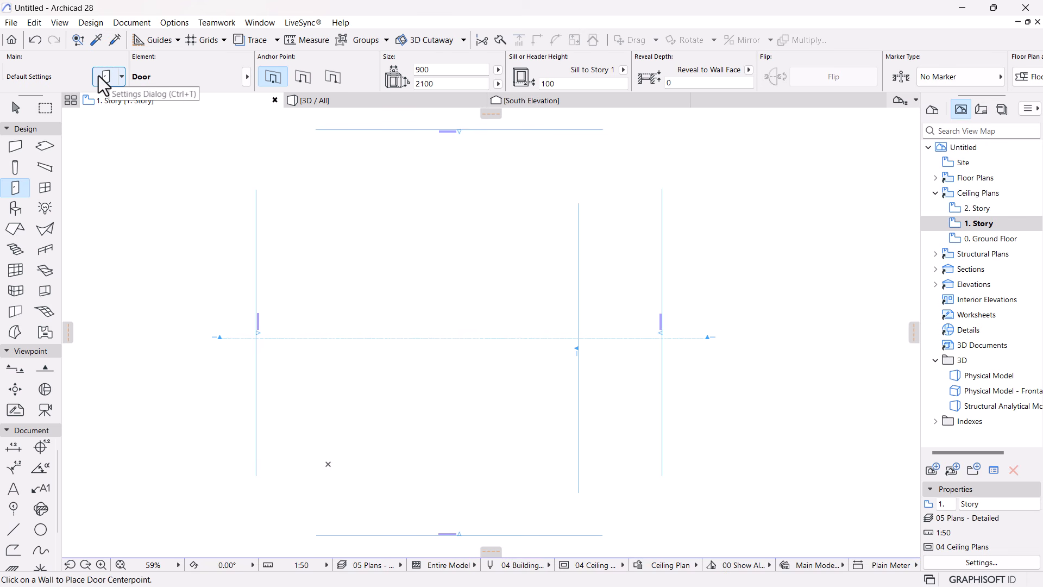
key(ctrl+t)
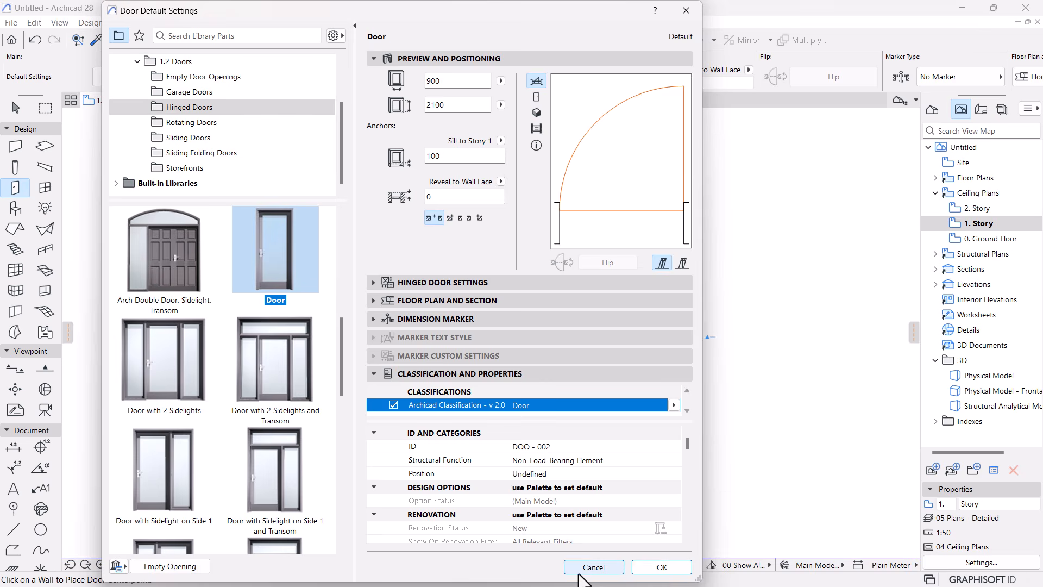
click(585, 570)
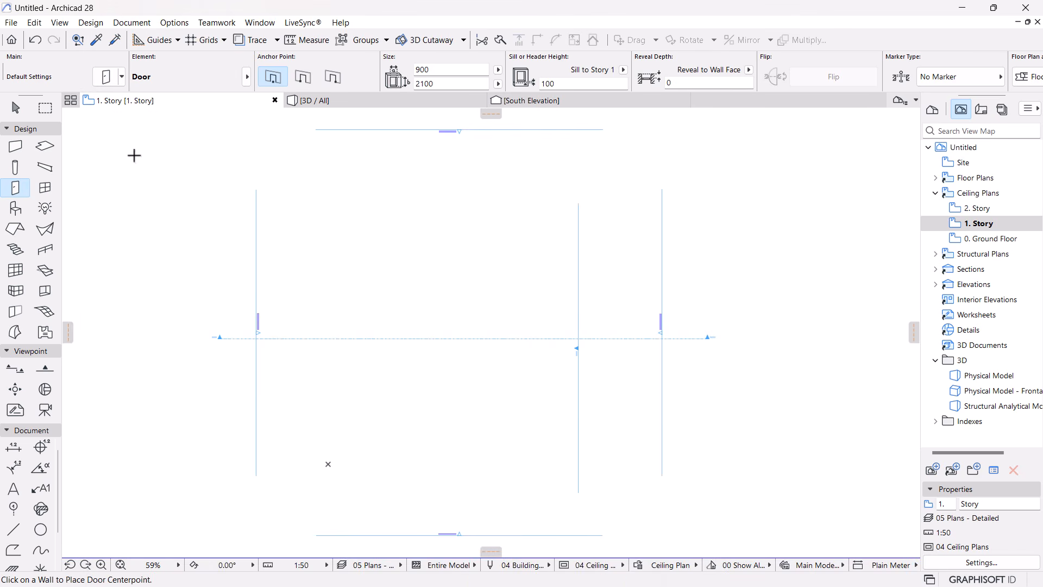
Show the Column tool's favorites and look through the available column types
click(25, 168)
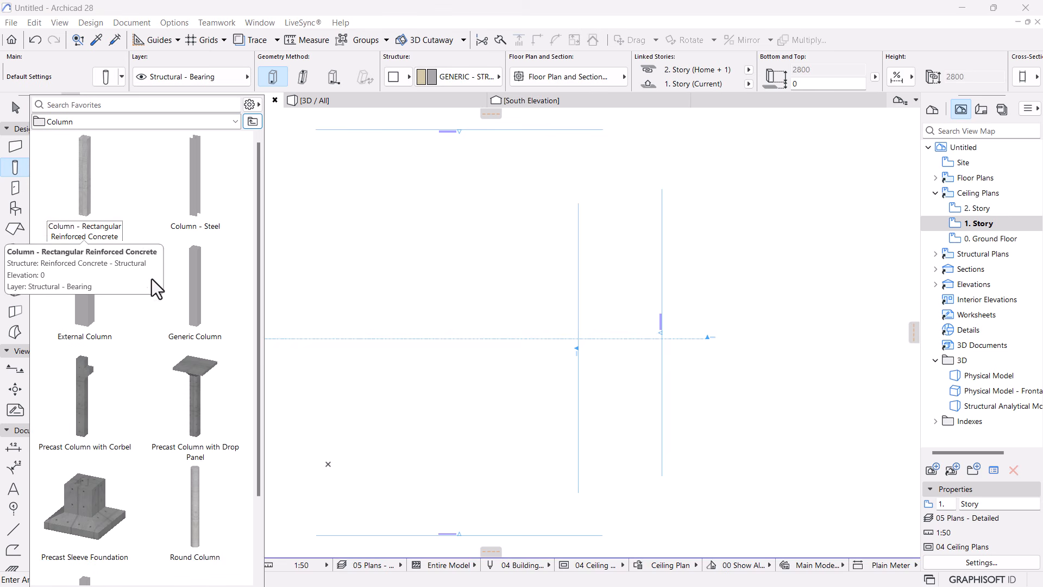
scroll(152, 341, down, 2)
scroll(130, 369, up, 2)
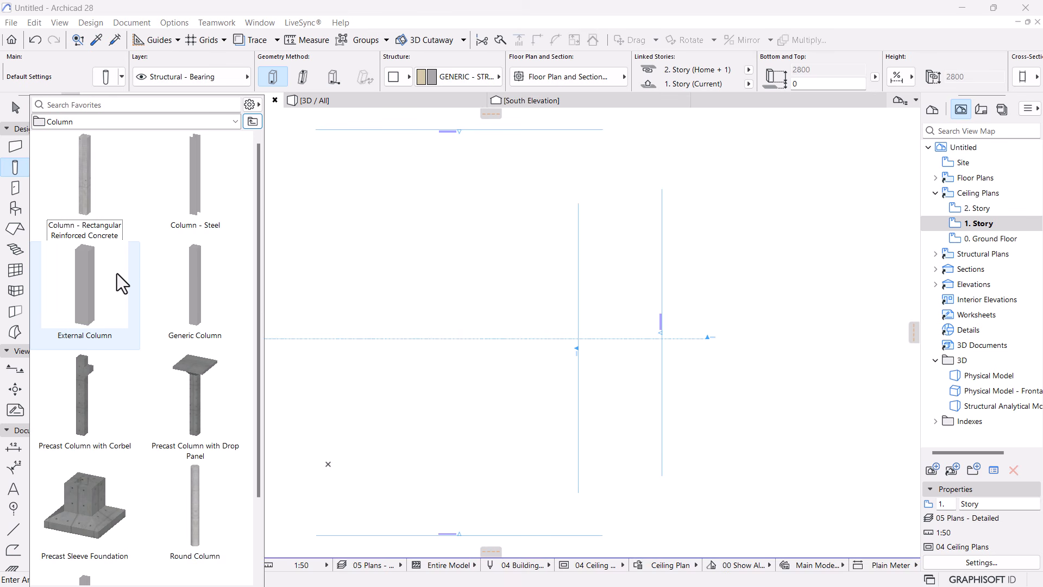
scroll(117, 273, down, 2)
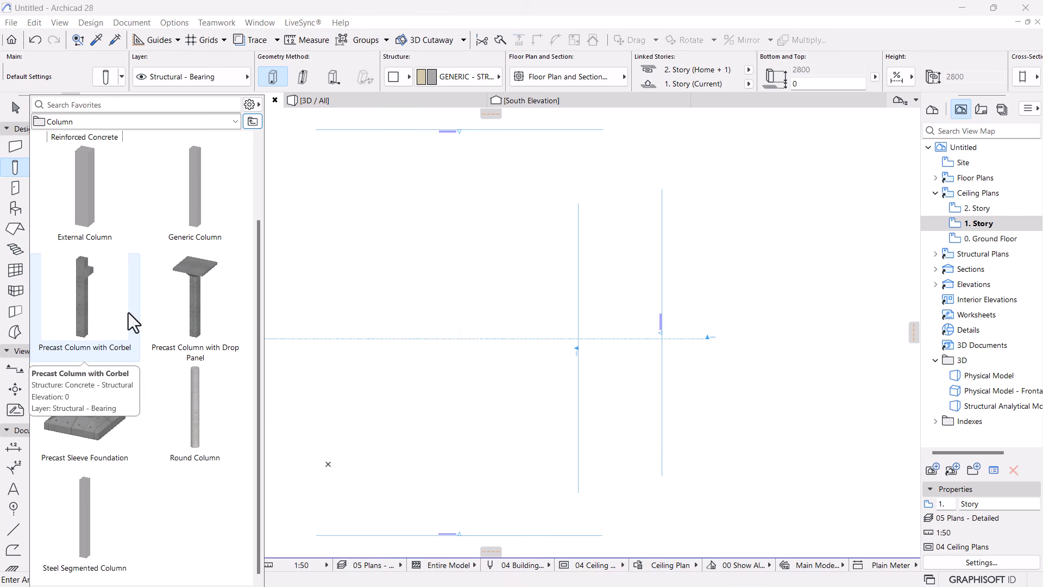
scroll(128, 312, up, 2)
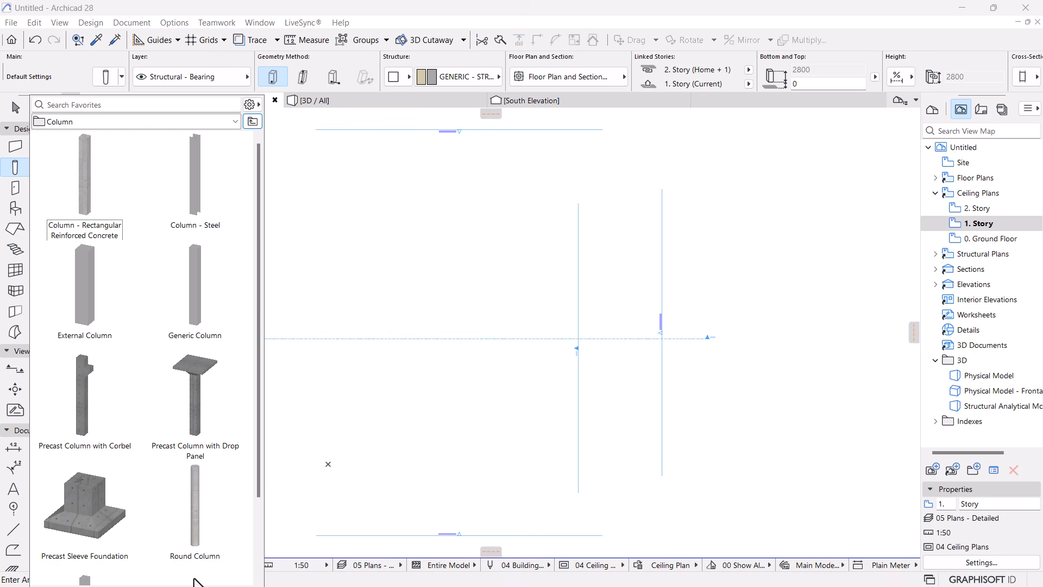
scroll(181, 293, down, 3)
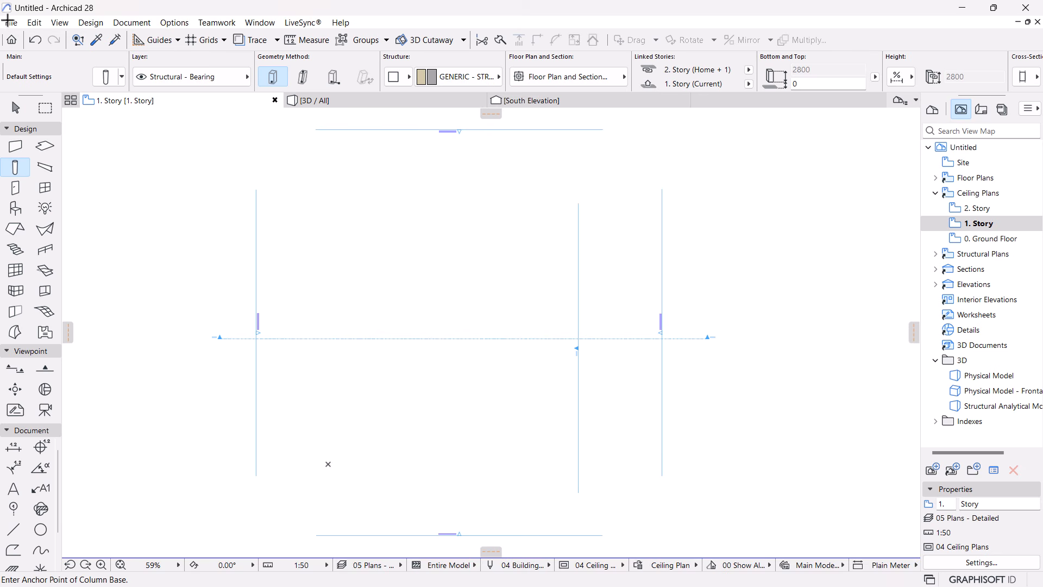
Create a new project from Archicad 28 Template.tpl with the current work environment profile, discarding changes to the open project
click(10, 23)
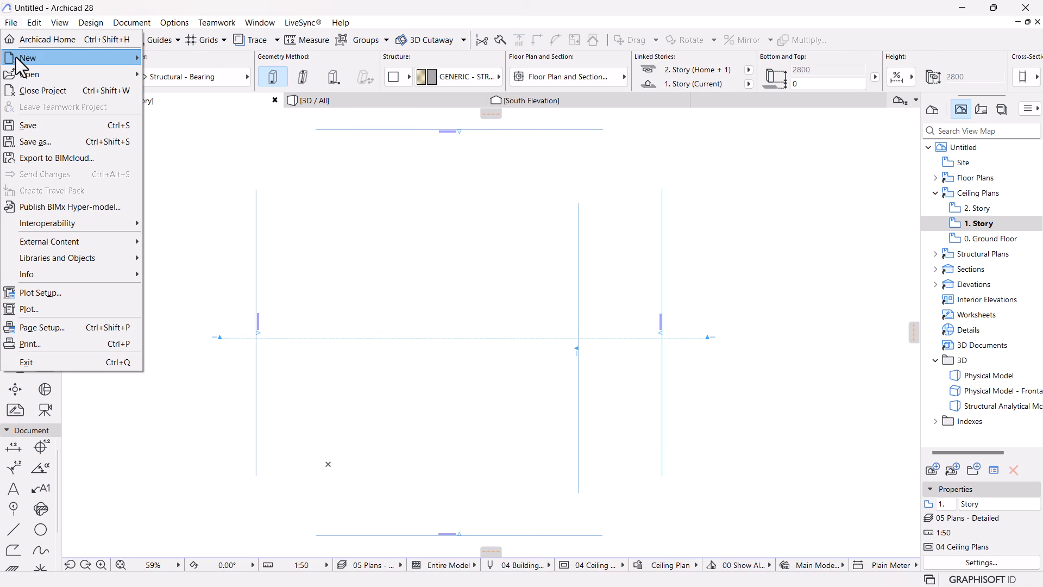
mouse_move(15, 58)
click(182, 57)
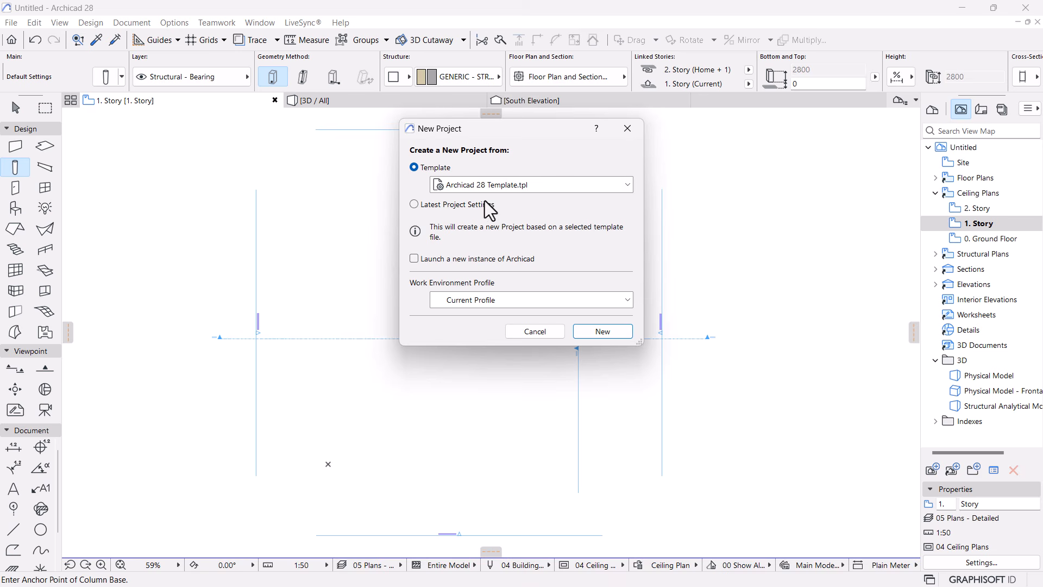
click(536, 187)
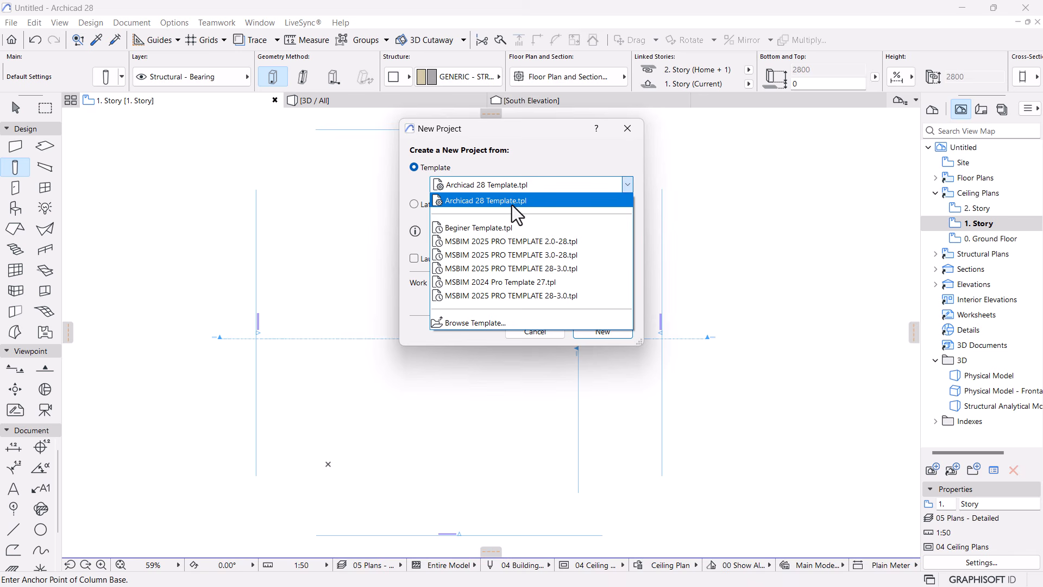
click(468, 202)
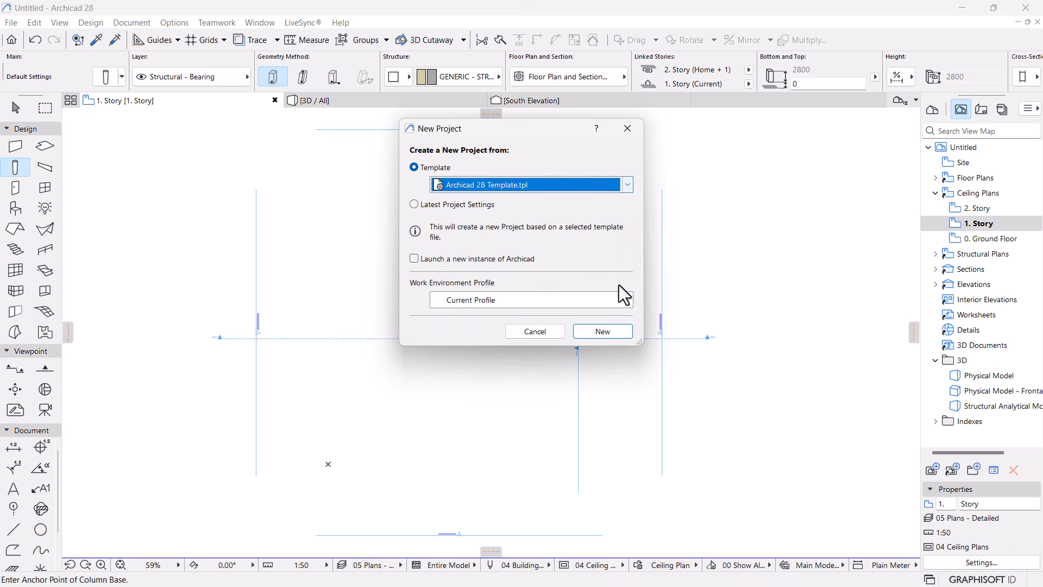
click(602, 331)
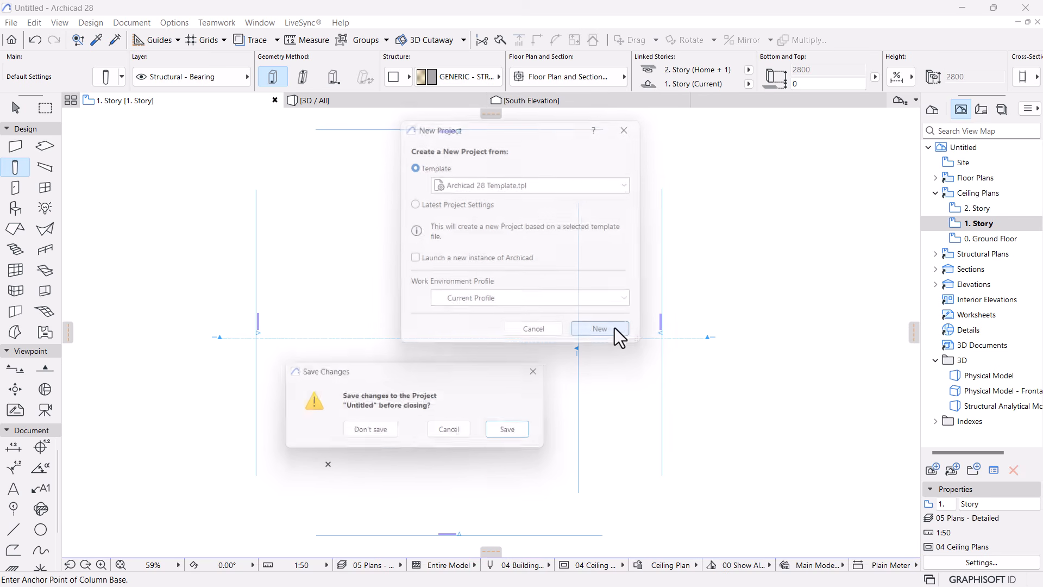
click(368, 434)
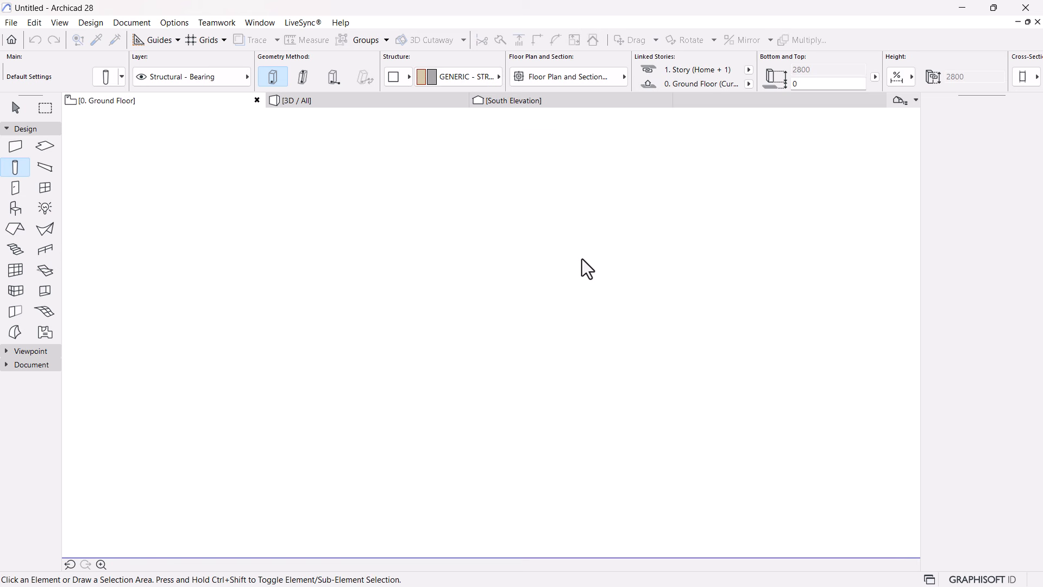
Open the Layers (Model Views) settings to manage the new project's layers and layer combinations
scroll(483, 245, down, 3)
middle_drag(476, 245, 457, 222)
scroll(457, 222, up, 1)
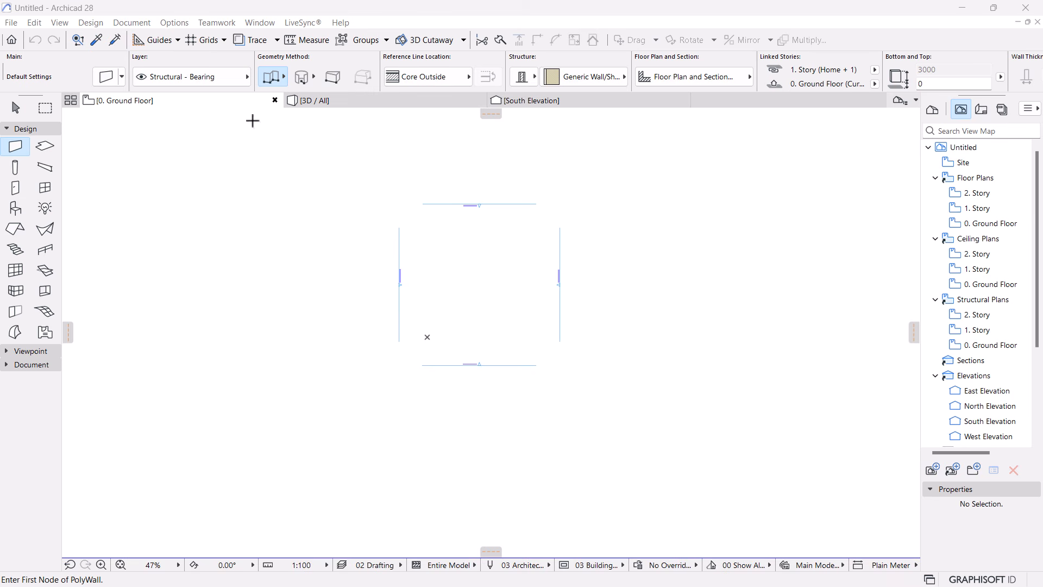
click(169, 24)
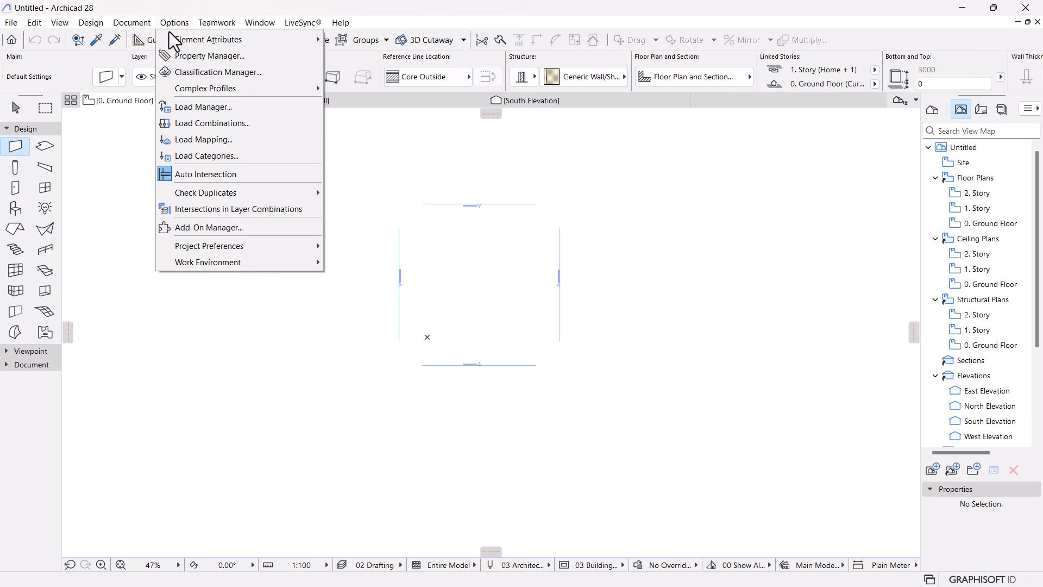
mouse_move(201, 40)
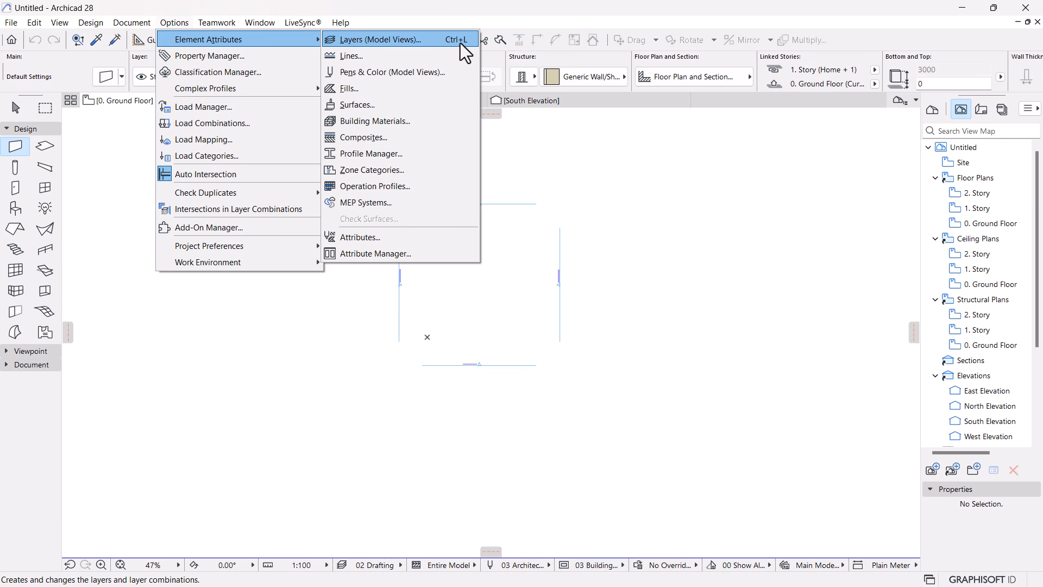
click(367, 41)
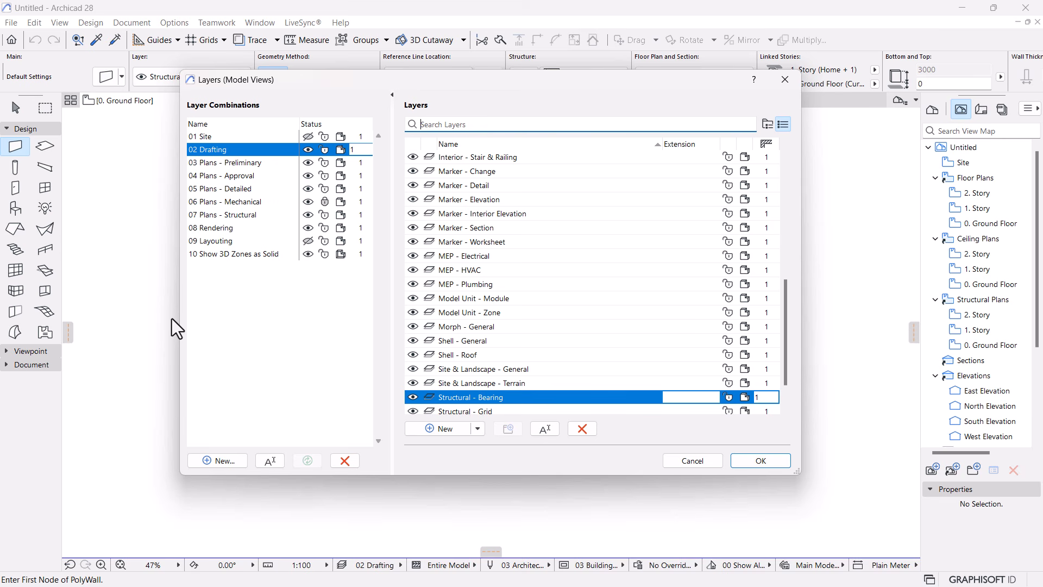
Select the 07 Plans - Structural layer combination and examine which layers it shows, hides and locks
click(211, 216)
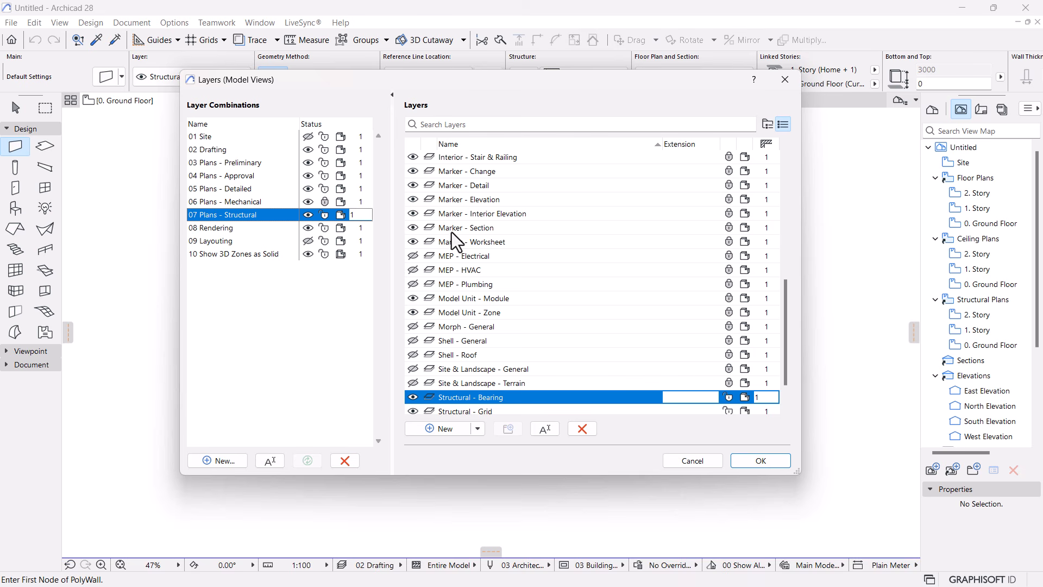
mouse_move(785, 329)
mouse_down()
mouse_move(791, 207)
mouse_move(797, 280)
mouse_up()
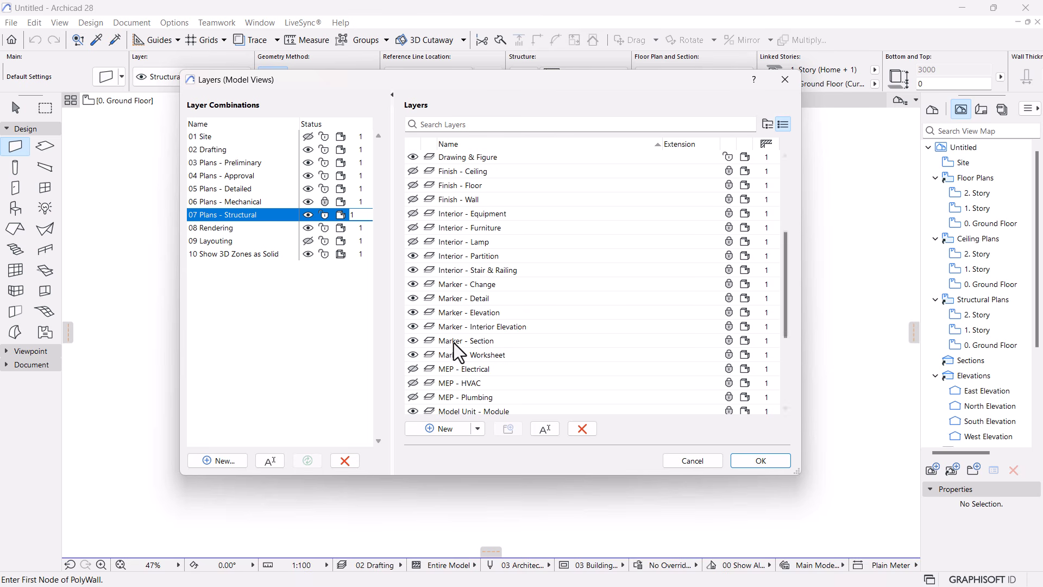
scroll(413, 385, down, 4)
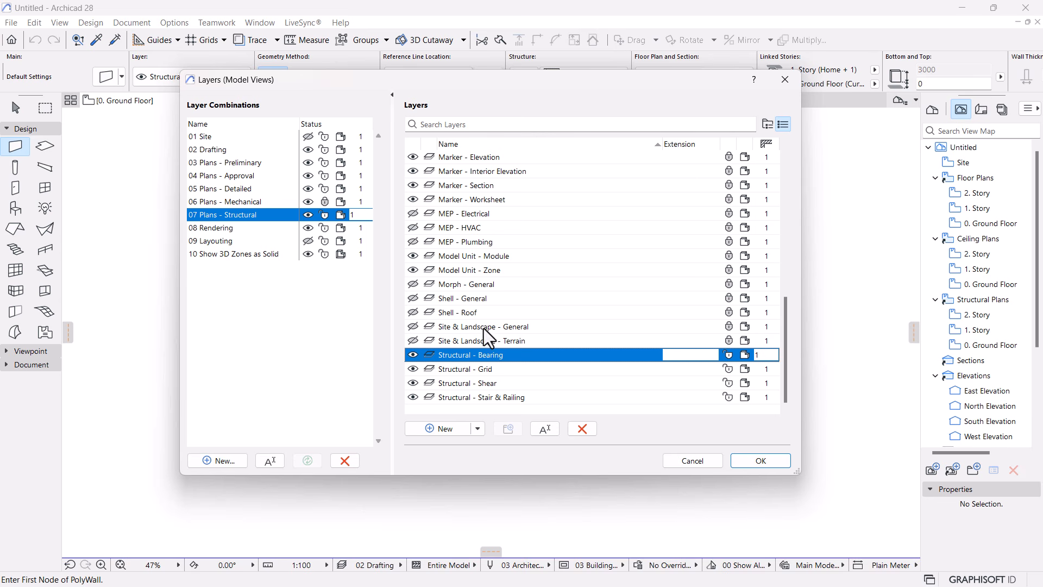
scroll(484, 331, up, 2)
scroll(484, 331, down, 2)
scroll(555, 298, up, 3)
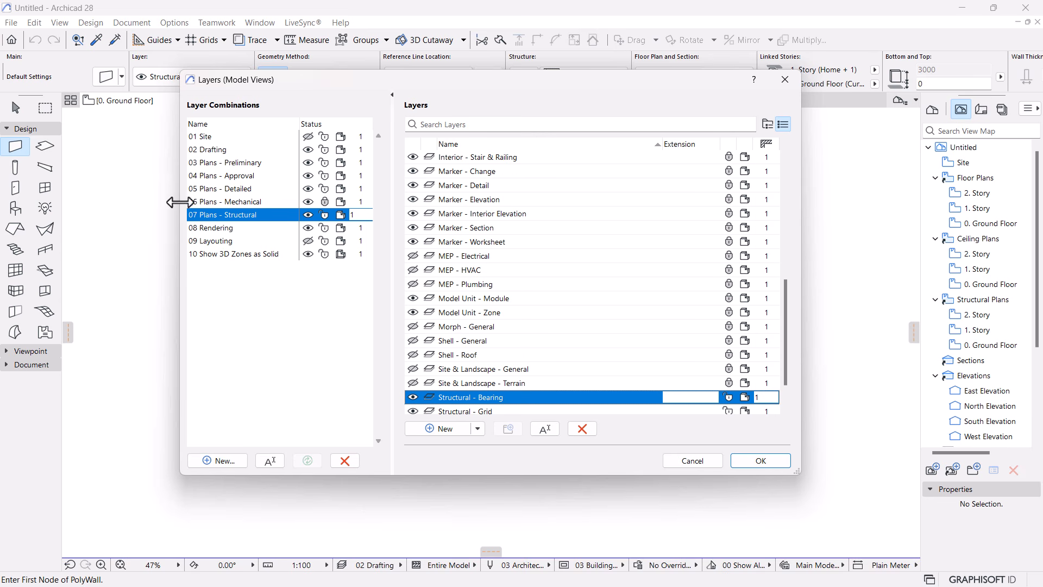
Select the 06 Plans - Mechanical layer combination and review the visibility and lock status of its layers
click(212, 201)
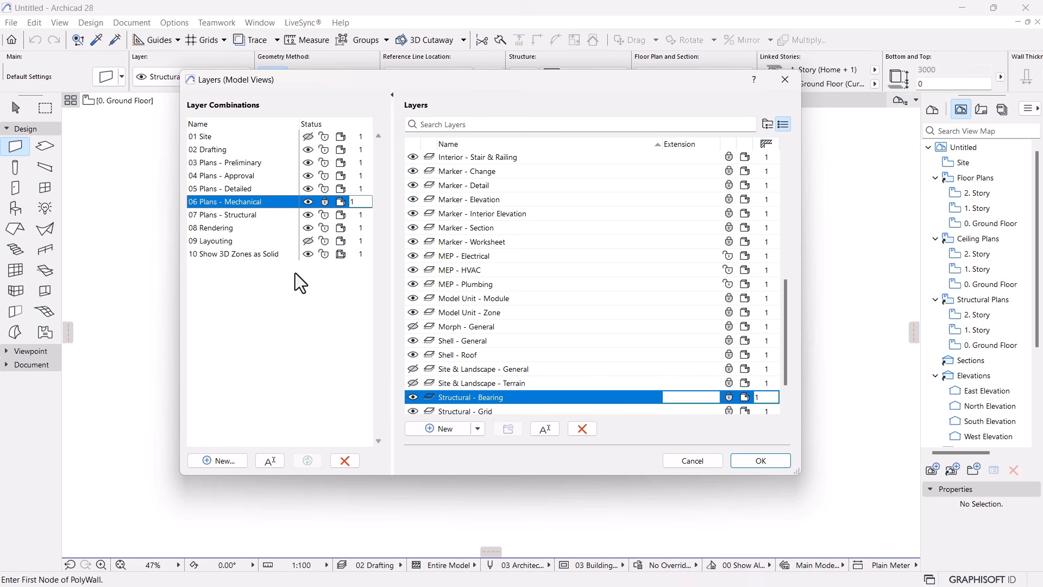
scroll(471, 254, up, 5)
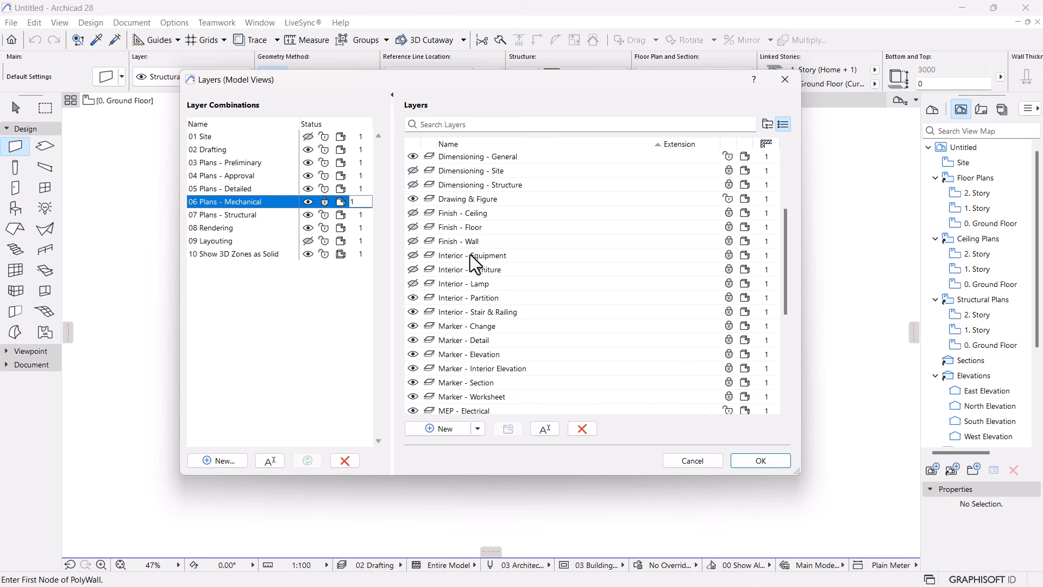
scroll(471, 265, up, 1)
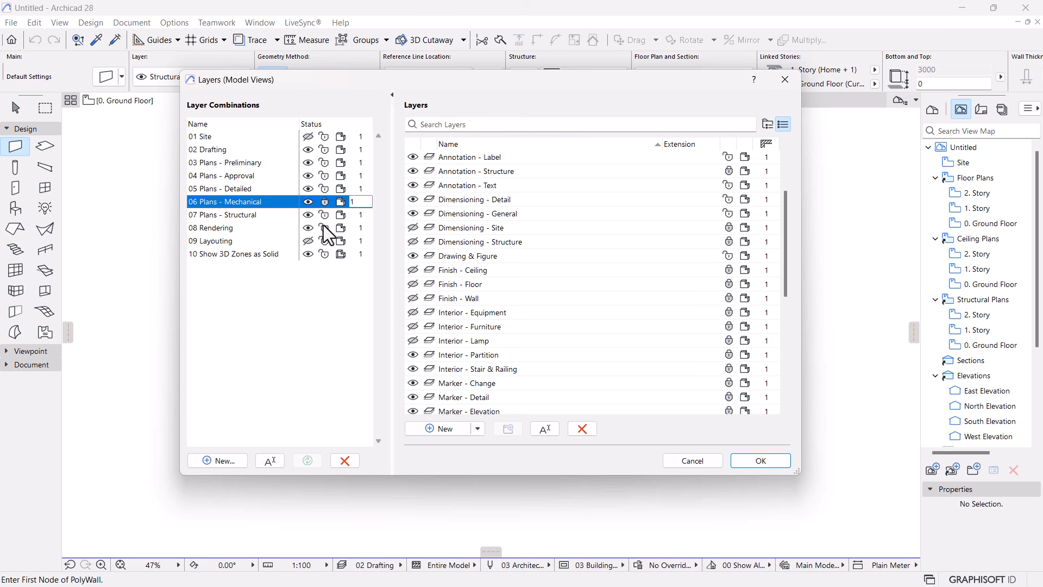
scroll(433, 263, up, 2)
scroll(478, 228, down, 3)
scroll(489, 250, down, 5)
scroll(501, 280, up, 7)
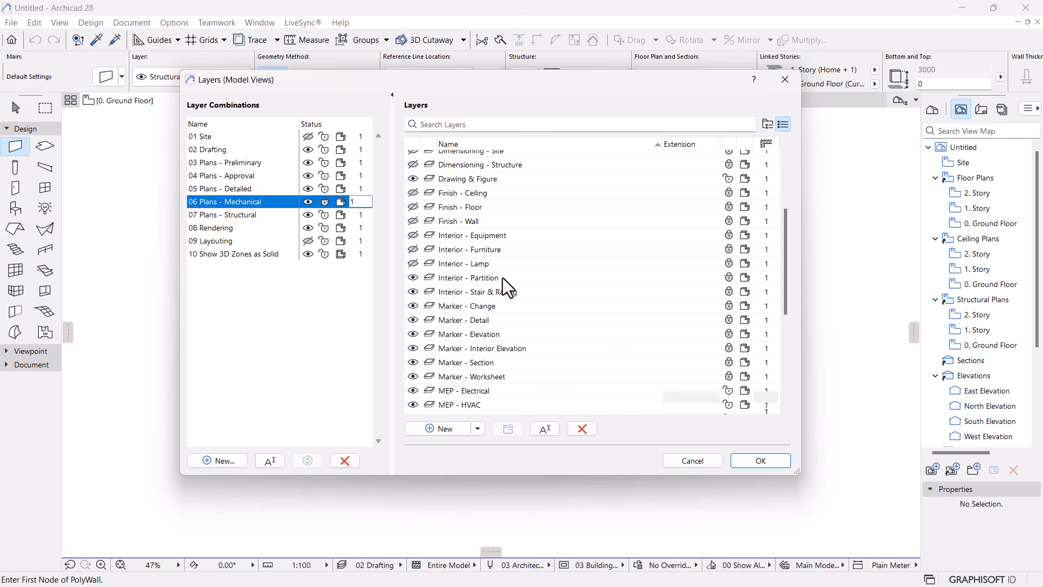
scroll(503, 278, up, 2)
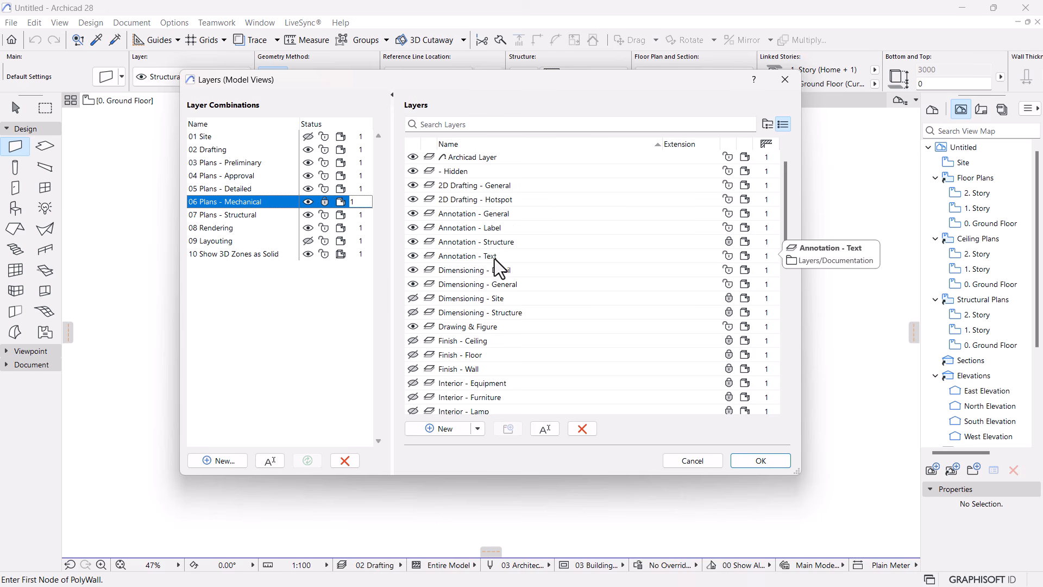
scroll(496, 256, down, 10)
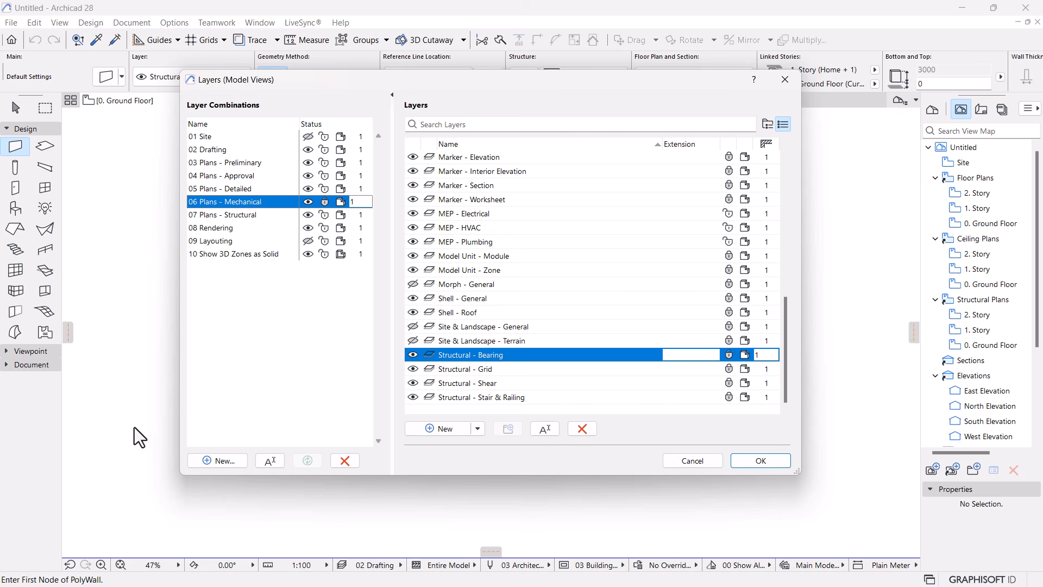
Create a new layer combination named Ceiling
click(212, 461)
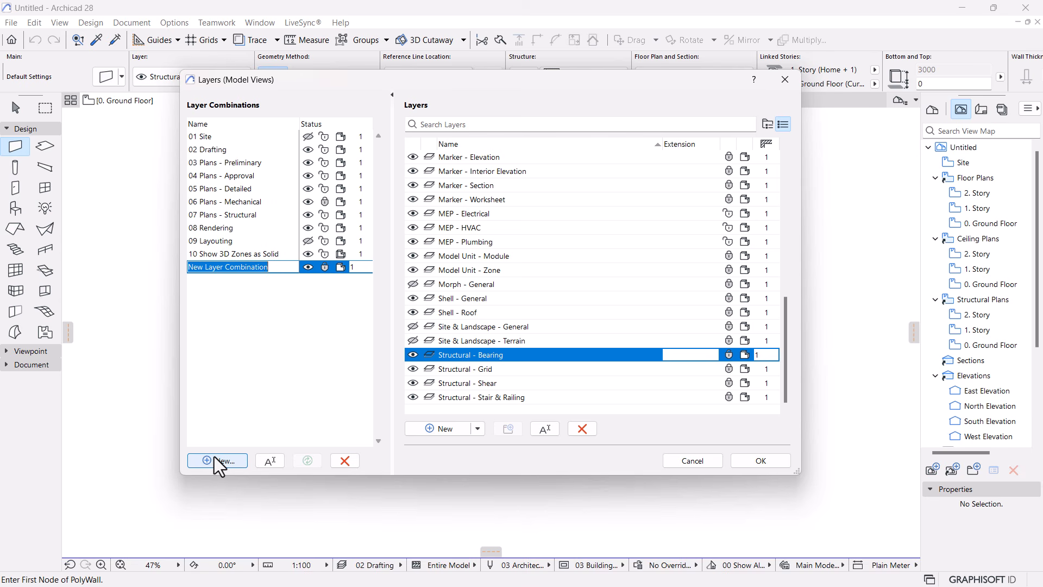
text(Ceiling)
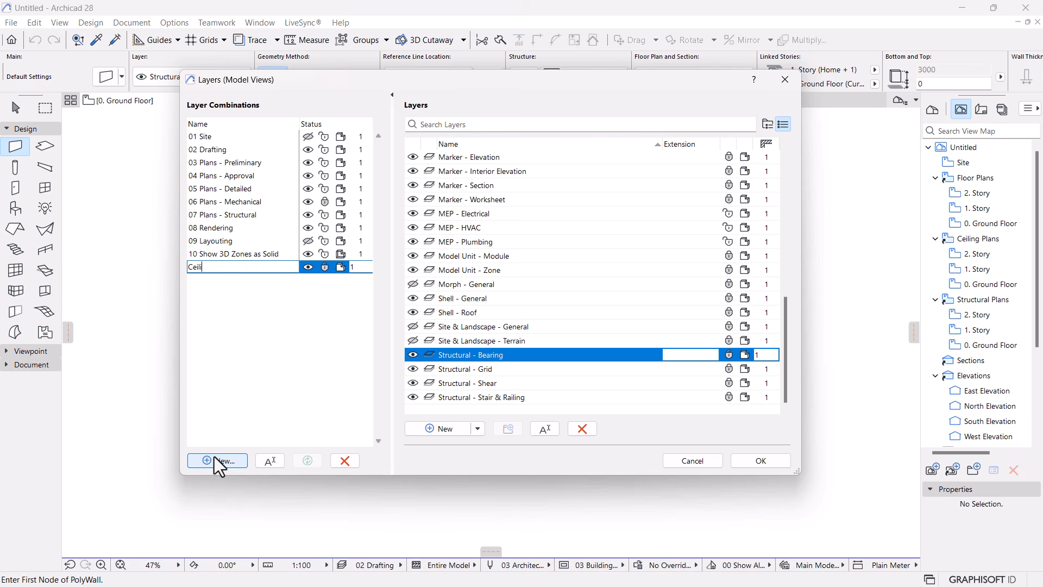
click(260, 361)
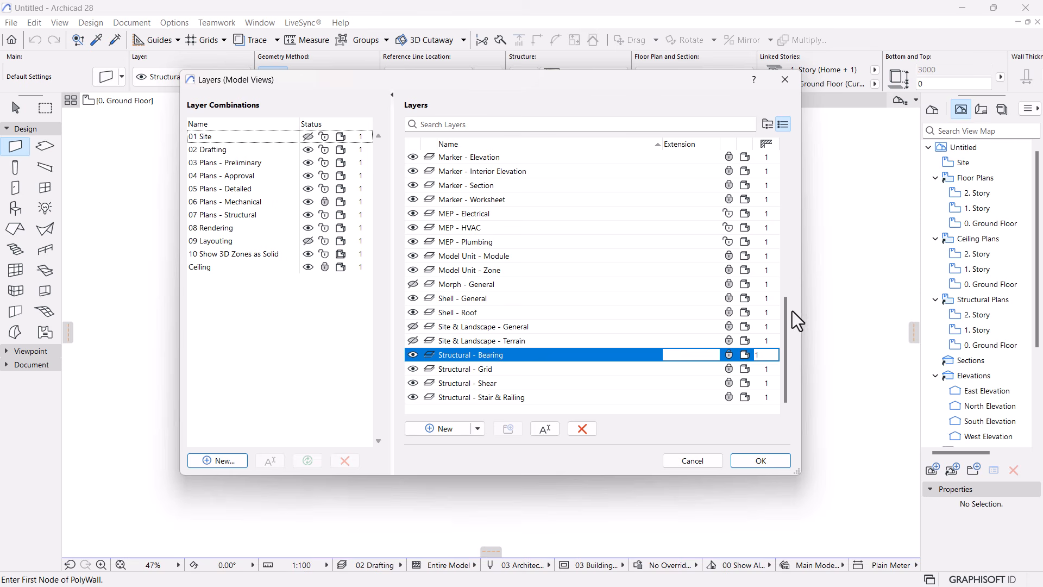
Hide all layers from 2D Drafting - General through Structural - Stair & Railing in the Ceiling combination
drag(785, 312, 781, 169)
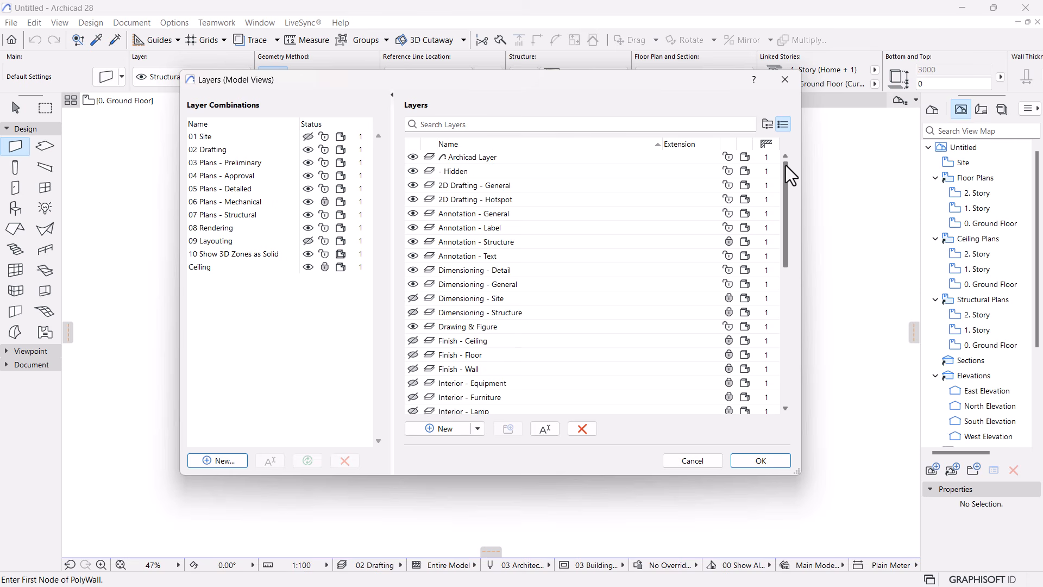
click(461, 184)
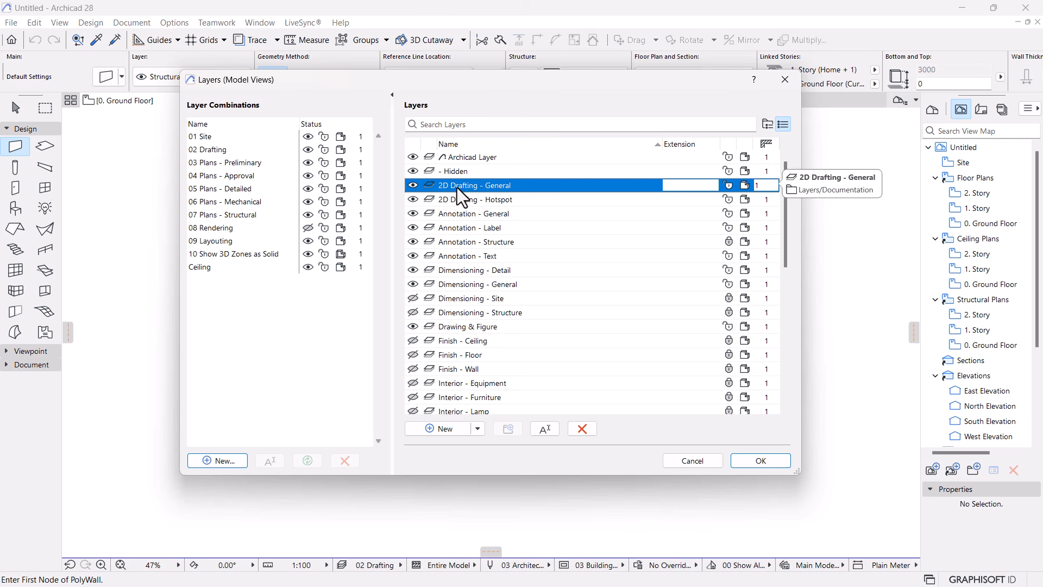
drag(784, 175, 777, 341)
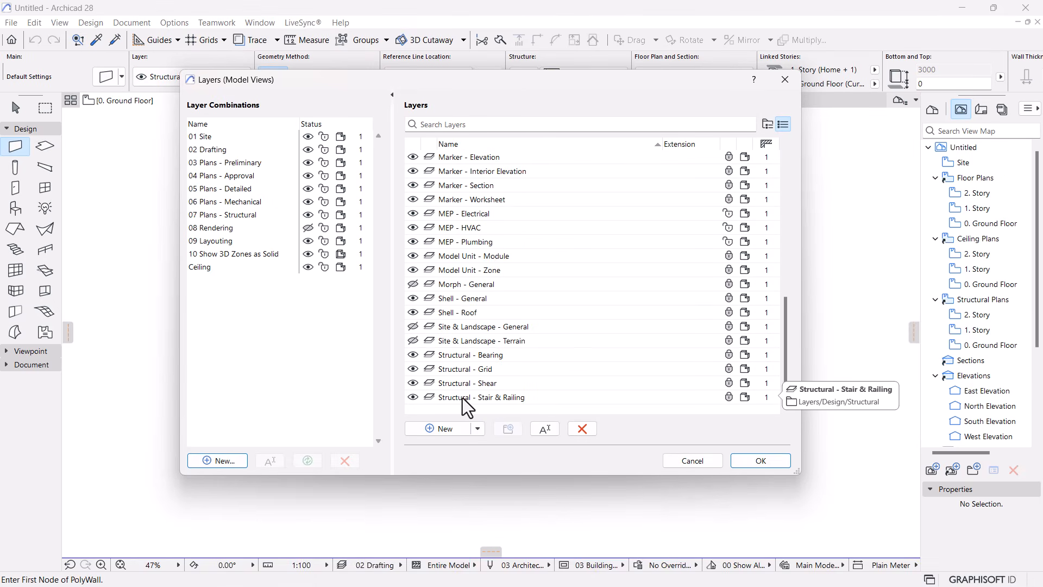
key(ctrl+a)
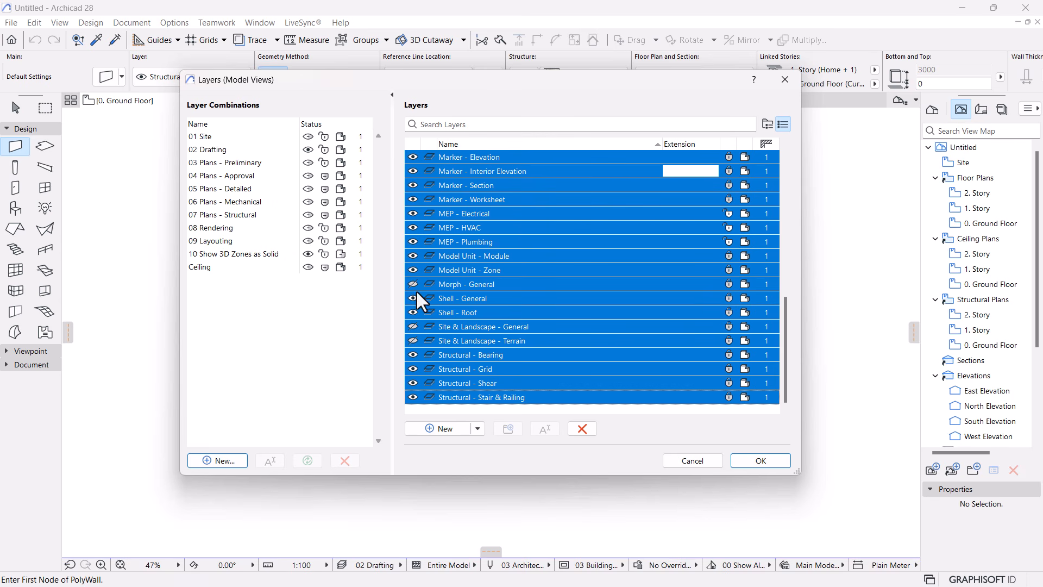
click(307, 268)
click(308, 267)
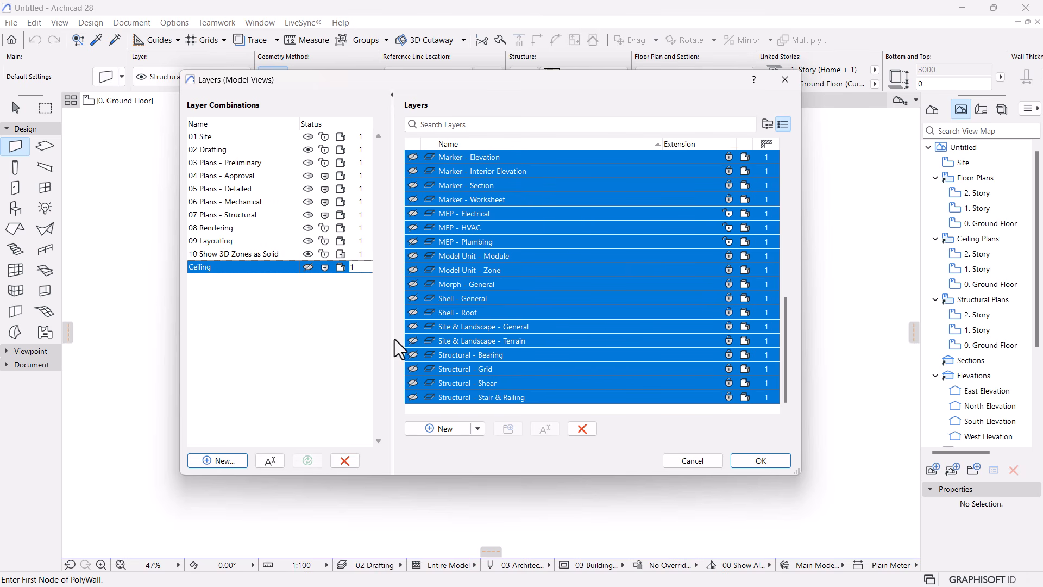
scroll(416, 278, up, 10)
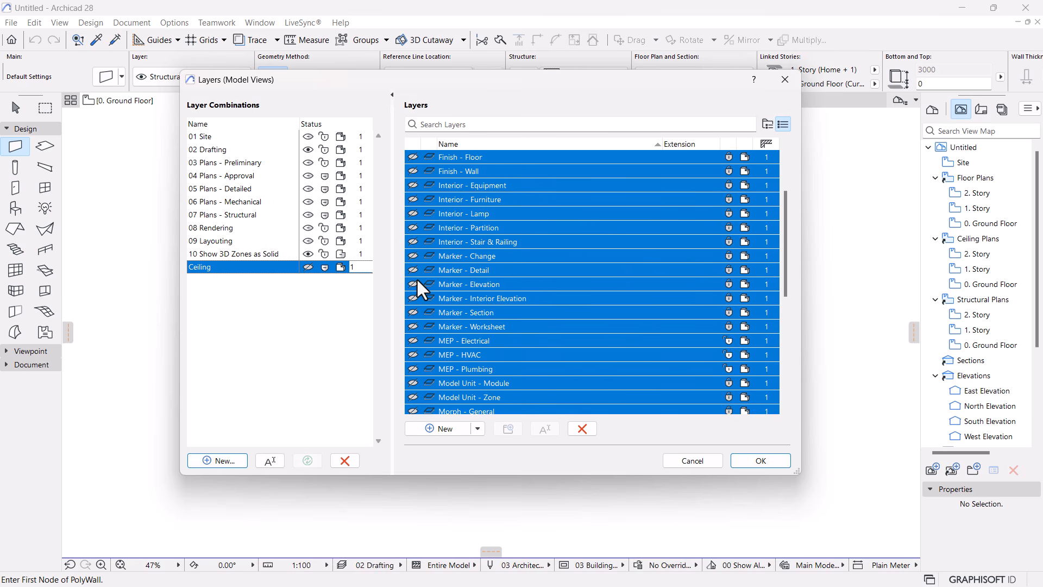
scroll(416, 278, up, 1)
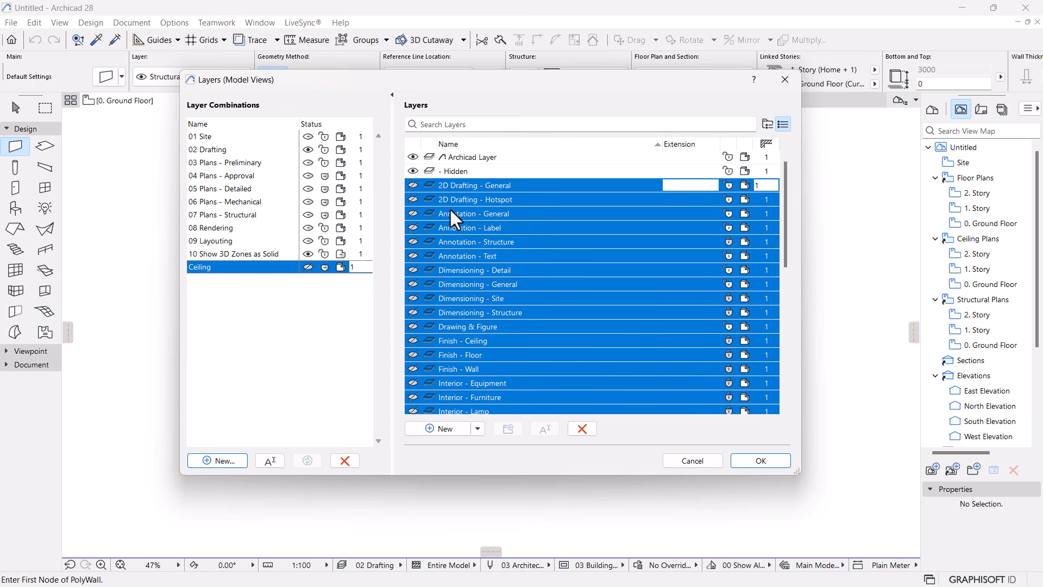
scroll(461, 299, down, 10)
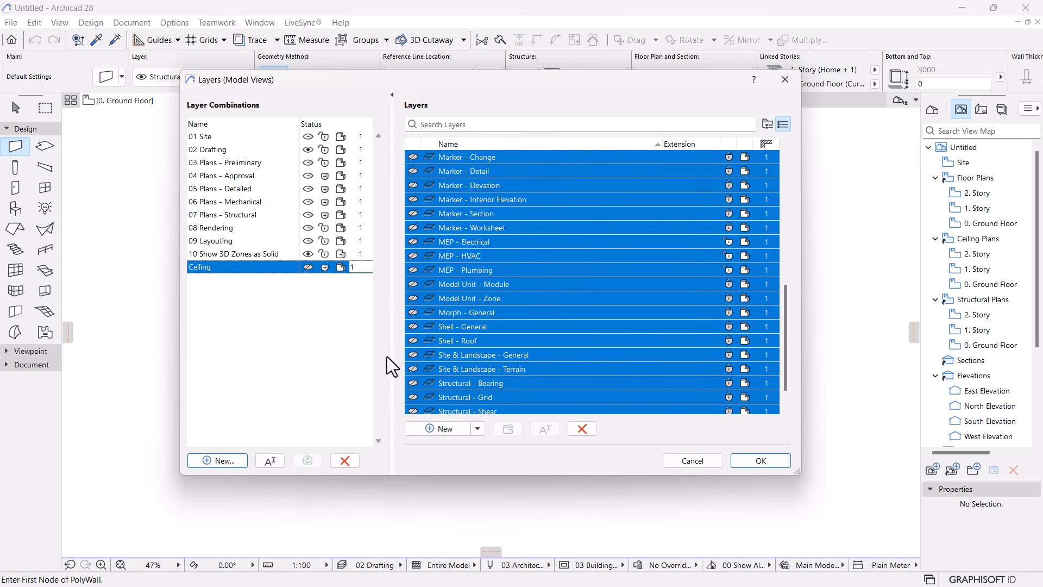
Make the Structural - Bearing layer visible in the Ceiling combination
click(574, 340)
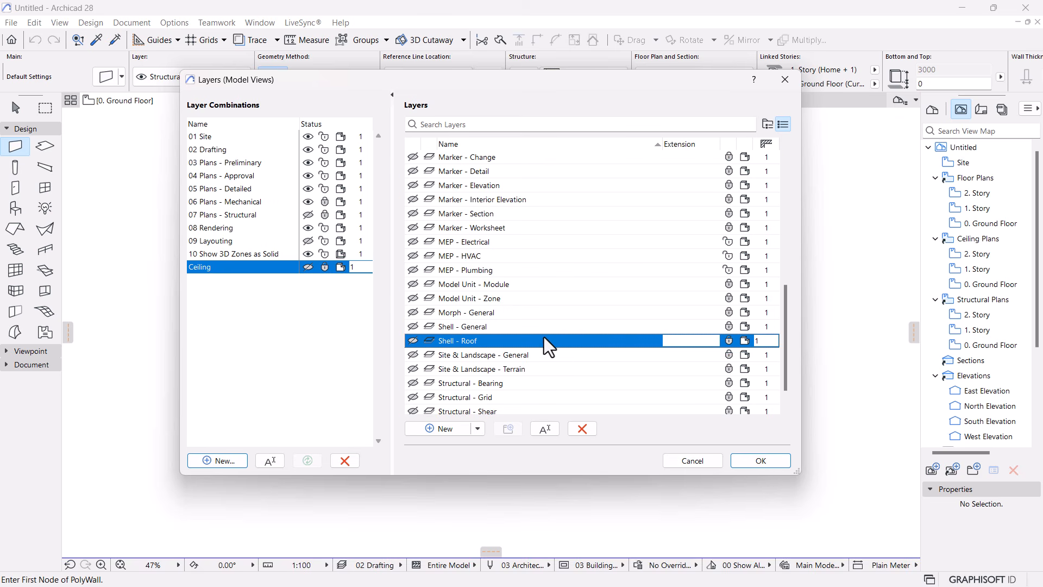
scroll(535, 272, down, 1)
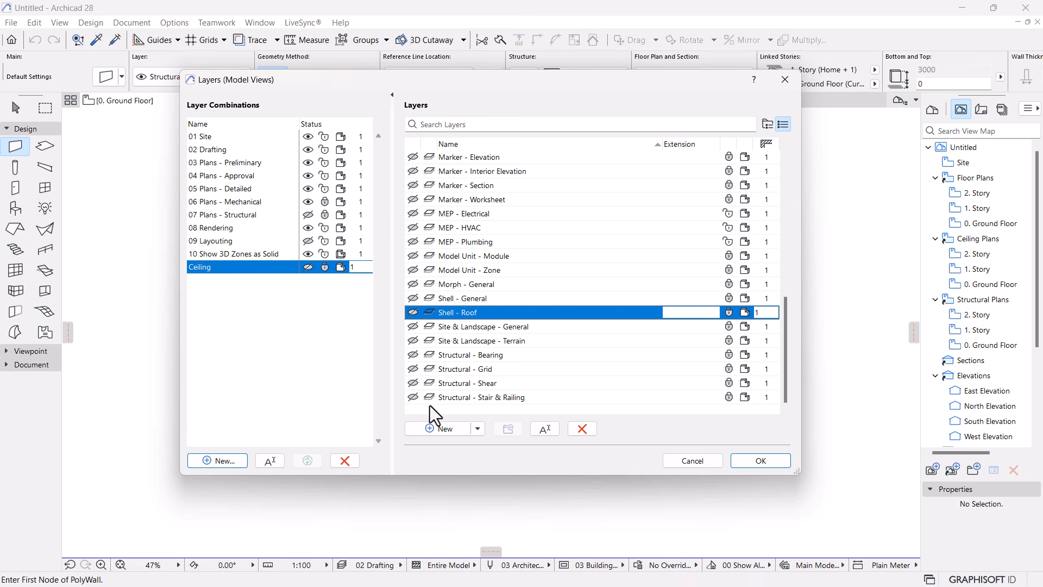
click(454, 355)
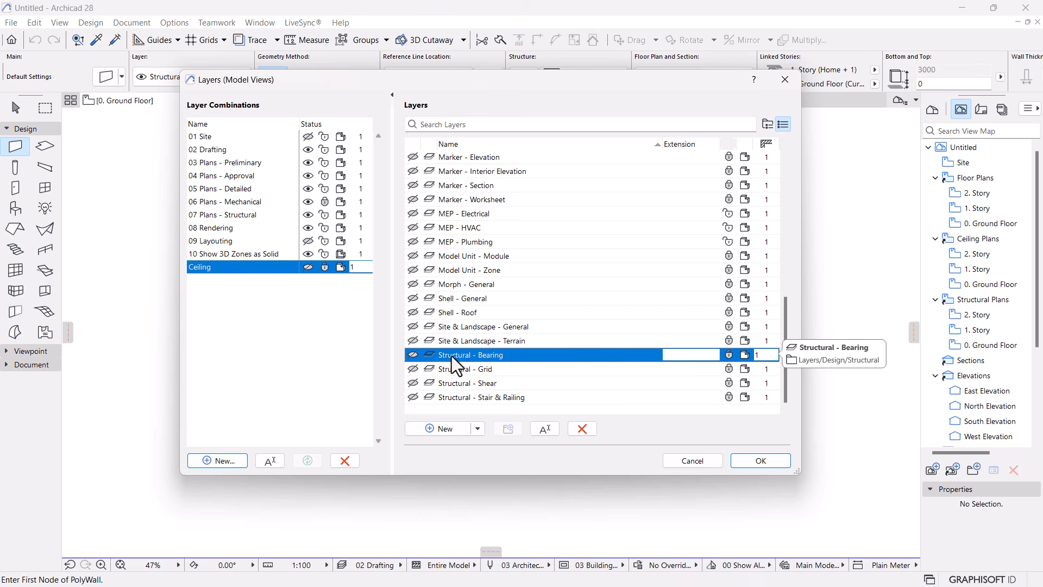
click(311, 266)
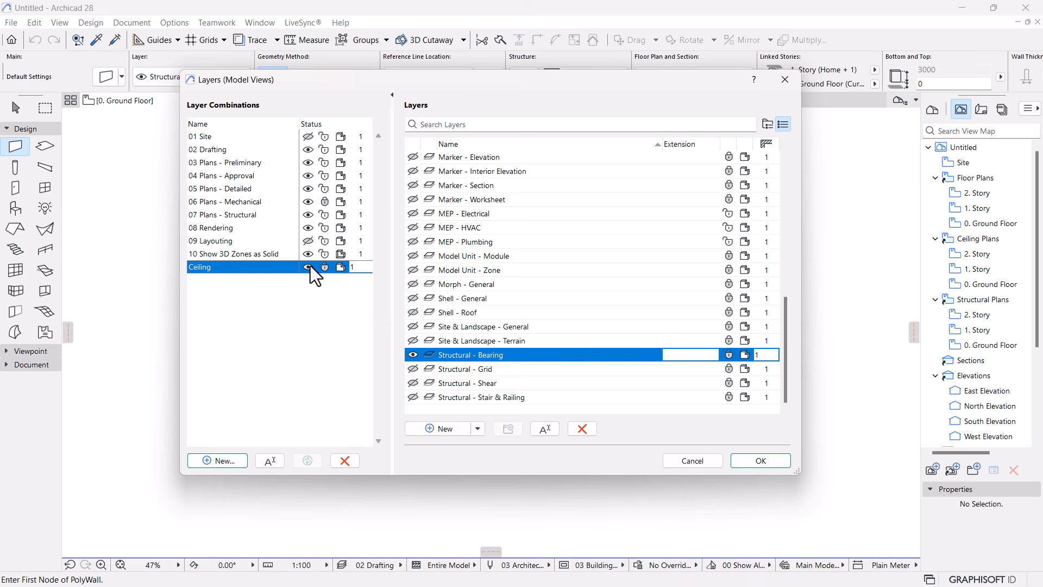
Make the Interior - Partition and Interior - Lamp layers visible in the Ceiling combination
scroll(485, 288, up, 5)
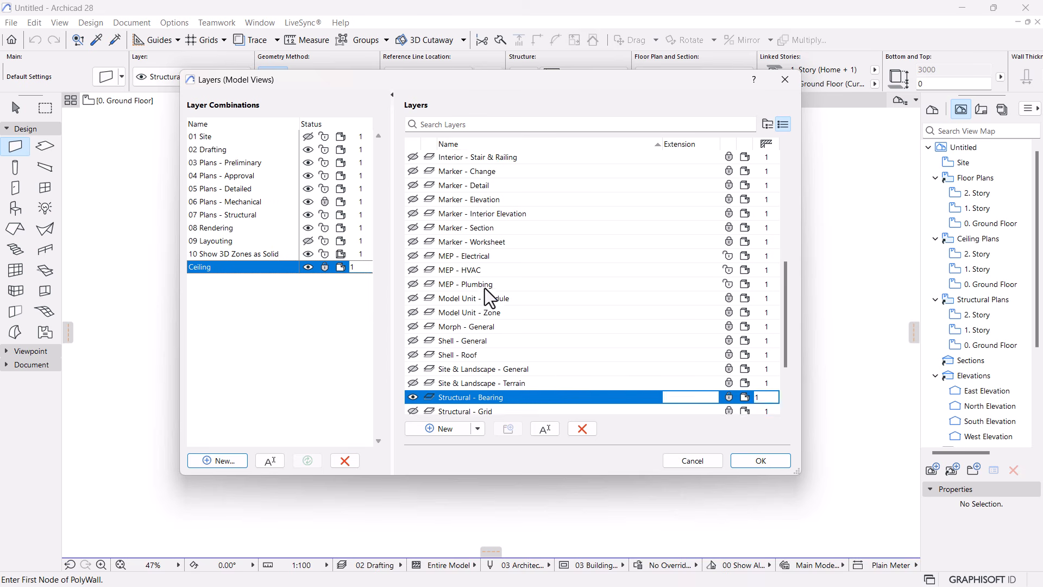
scroll(485, 288, up, 4)
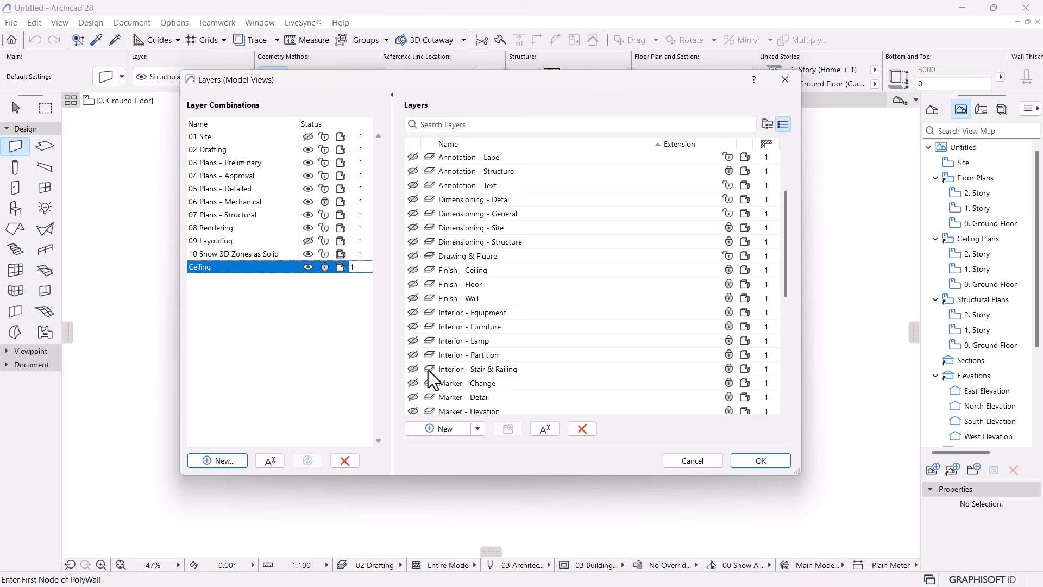
click(486, 356)
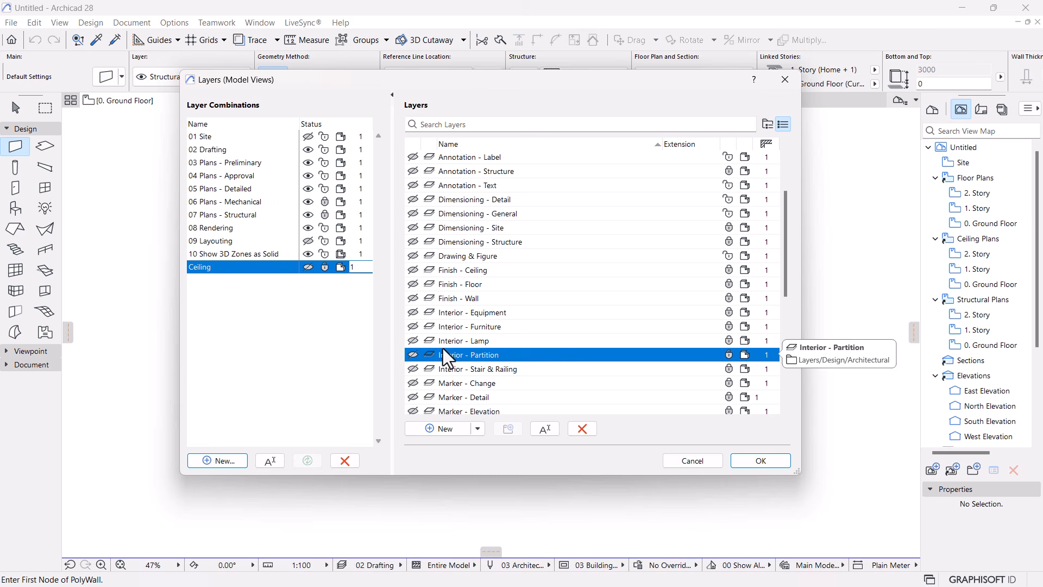
click(307, 269)
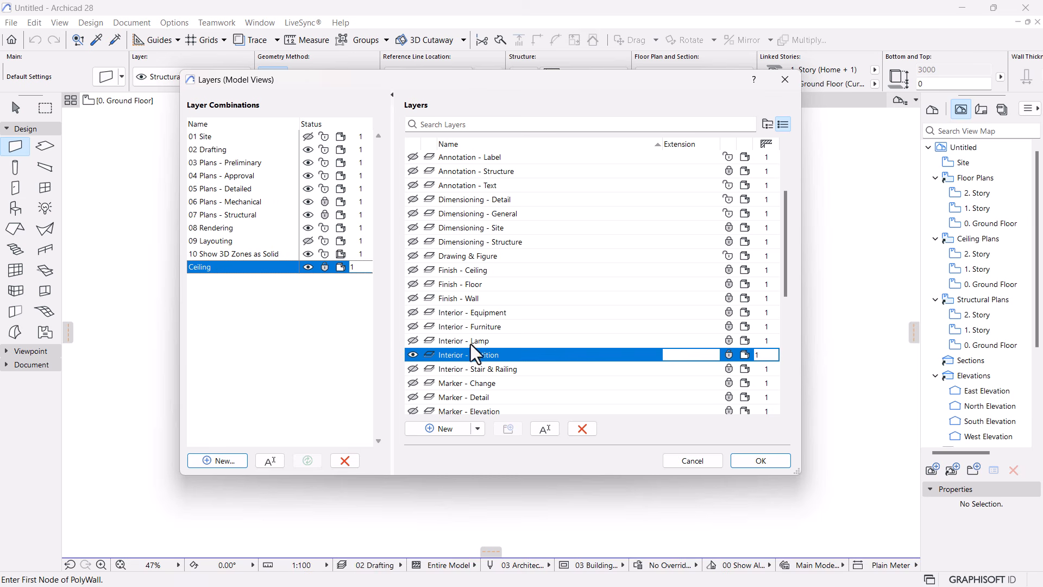
click(454, 341)
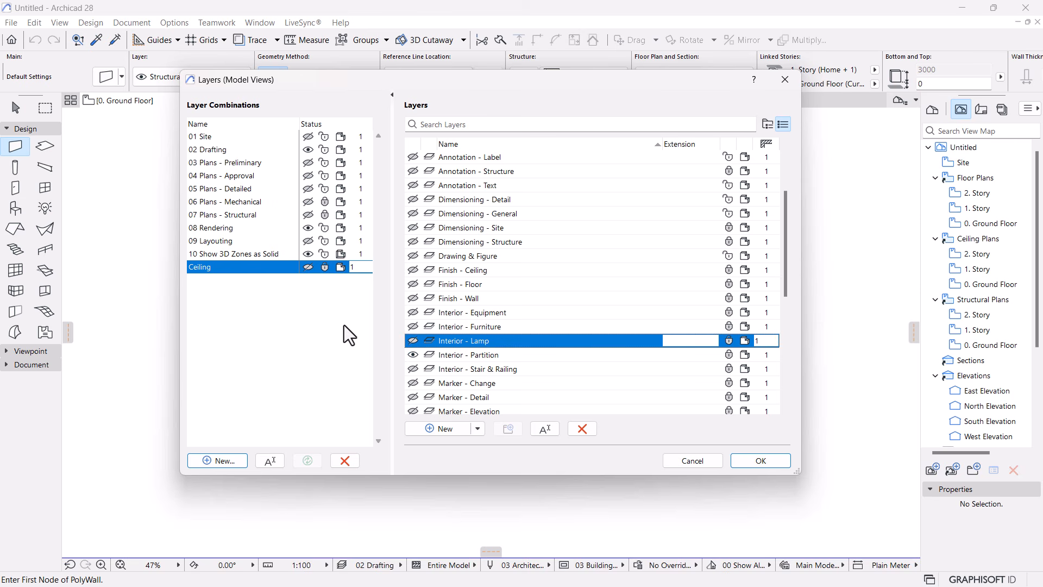
click(308, 266)
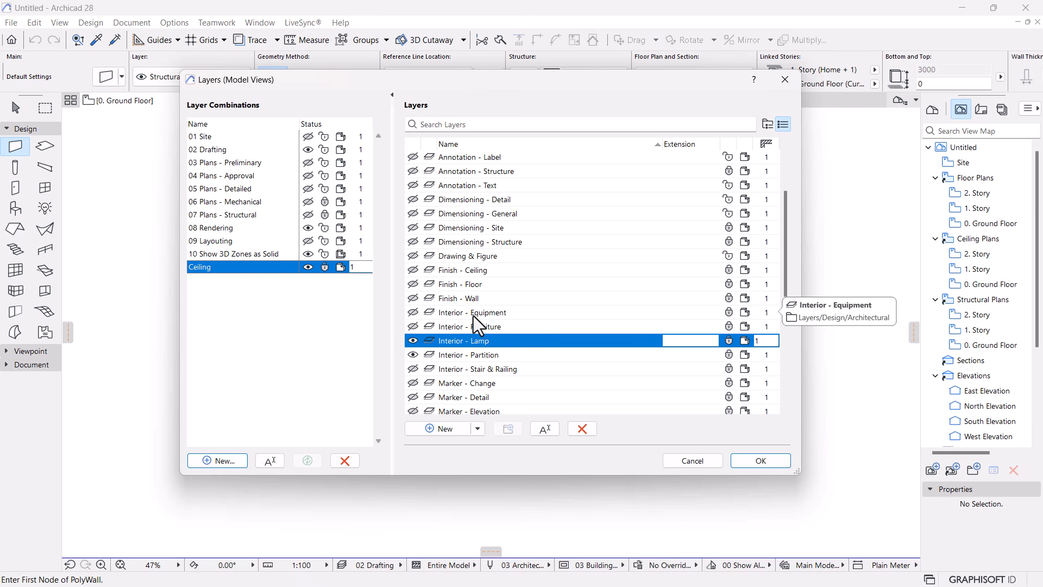
Make the Finish - Ceiling and Finish - Wall layers visible in the Ceiling combination
click(412, 270)
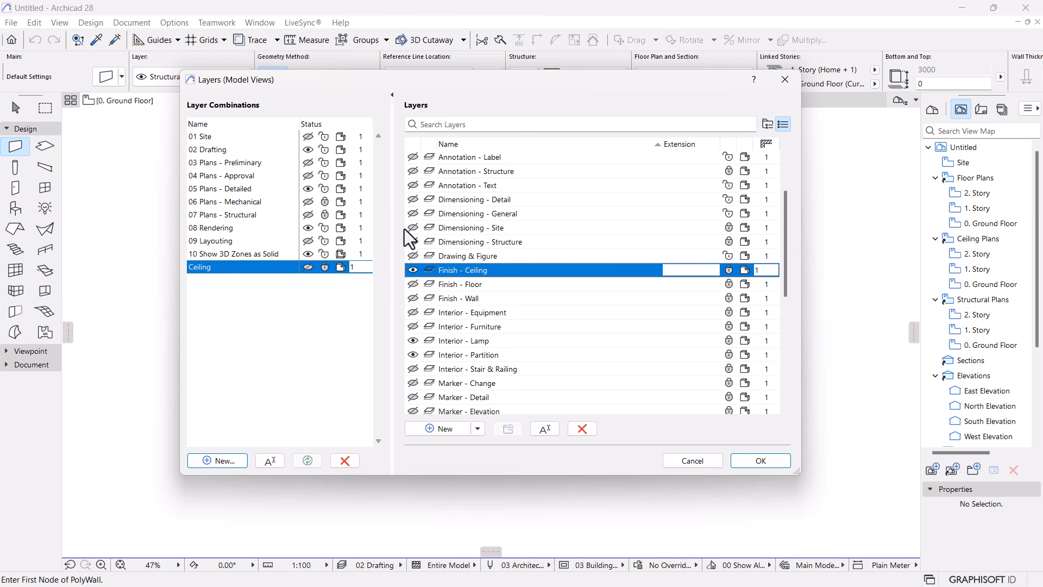
click(308, 266)
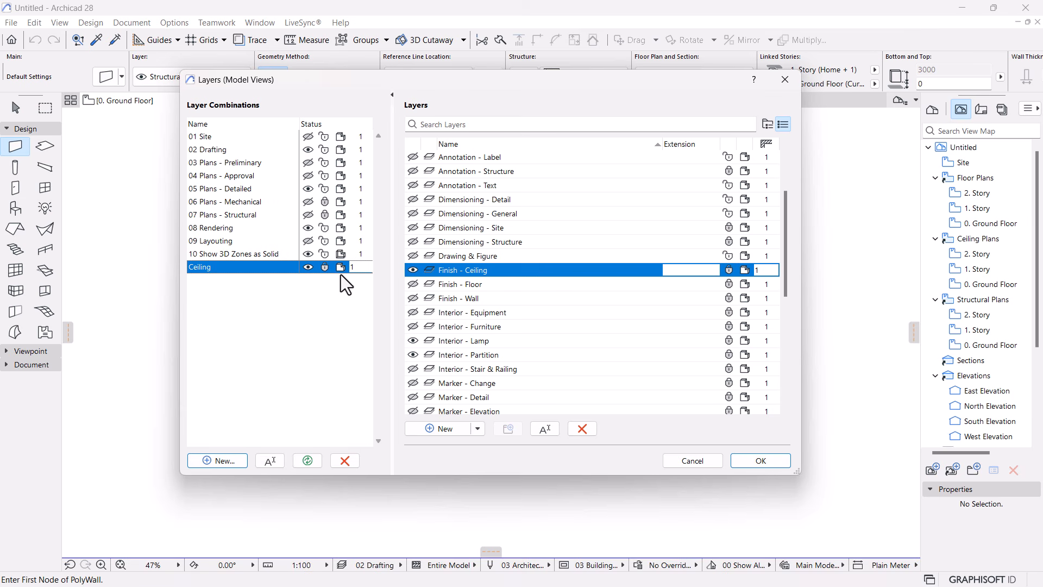
click(460, 299)
click(308, 268)
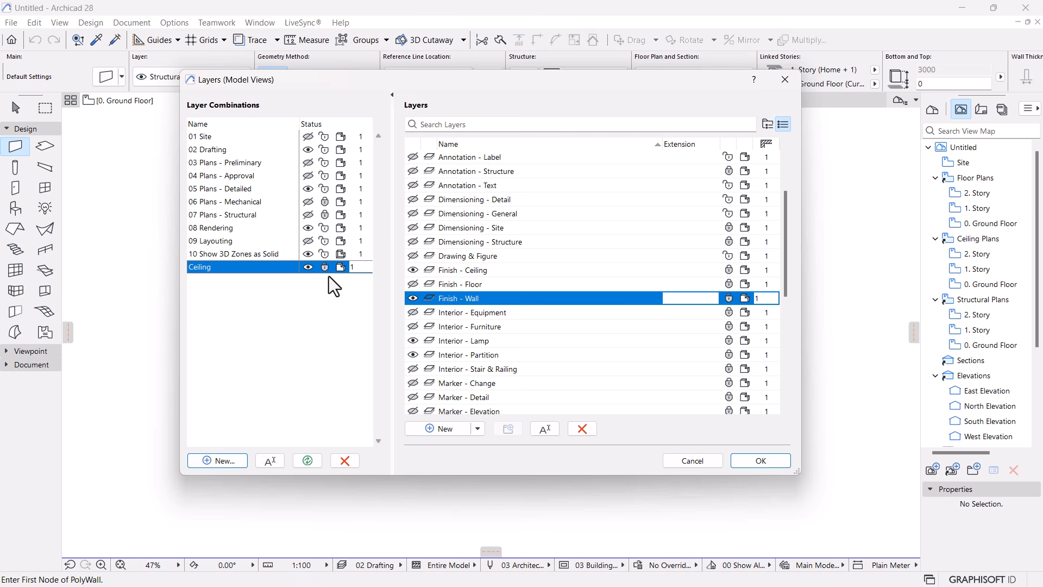
Make the Annotation - Text and Annotation - Label layers visible in the Ceiling combination and apply the layer settings
scroll(466, 266, up, 2)
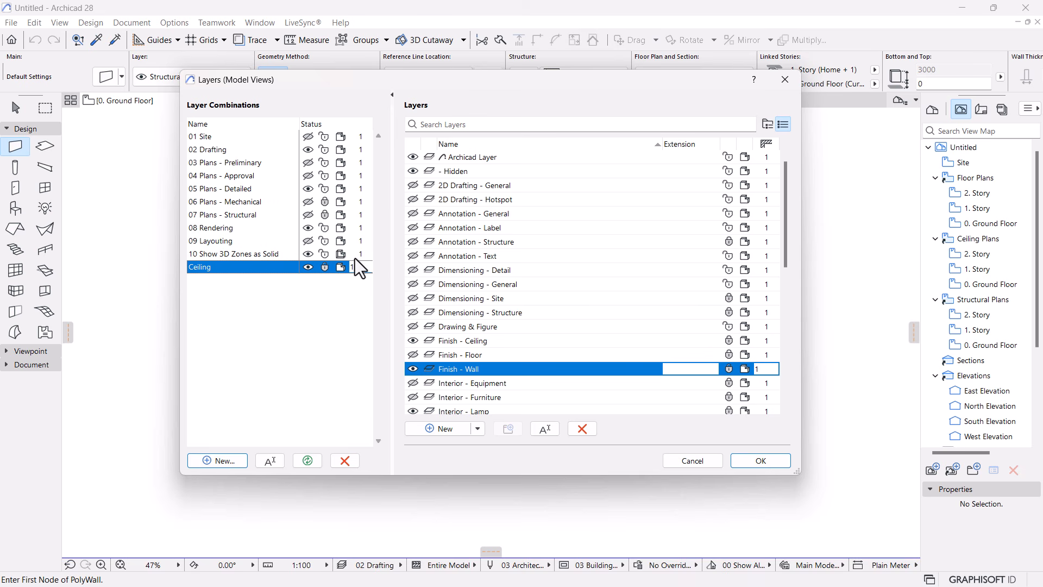
click(455, 257)
click(308, 267)
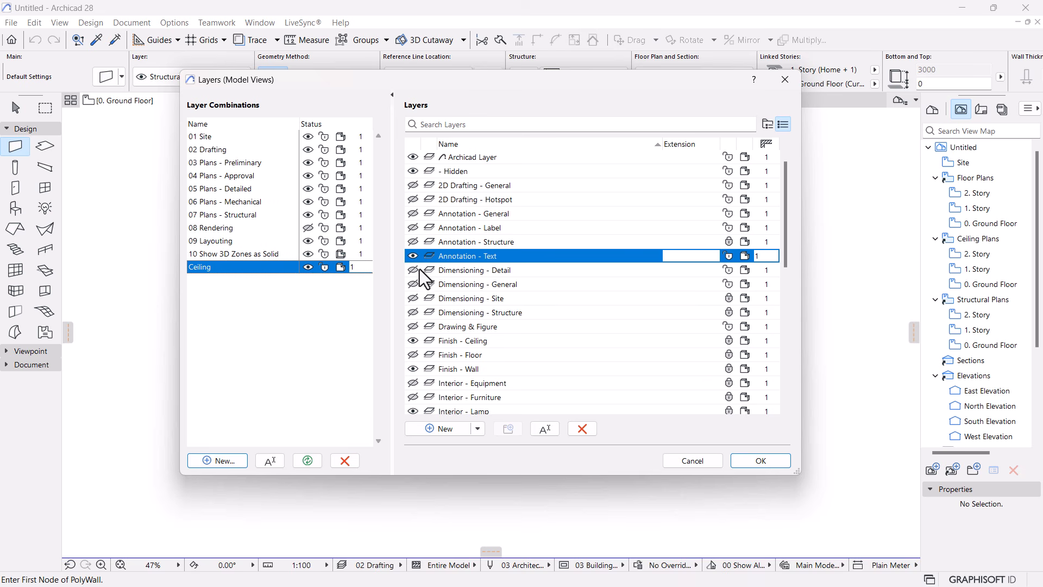
click(445, 229)
click(307, 268)
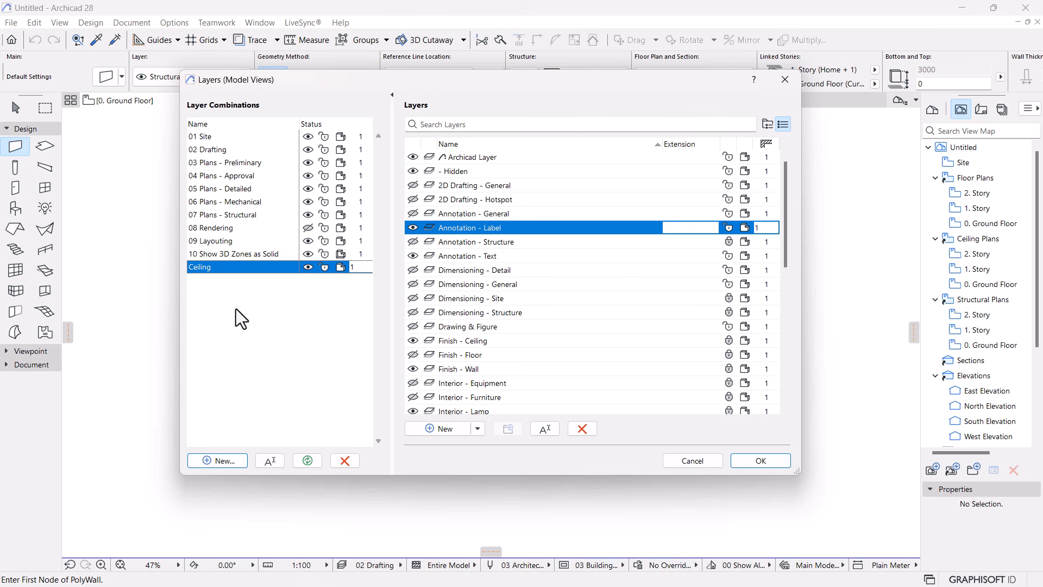
click(756, 459)
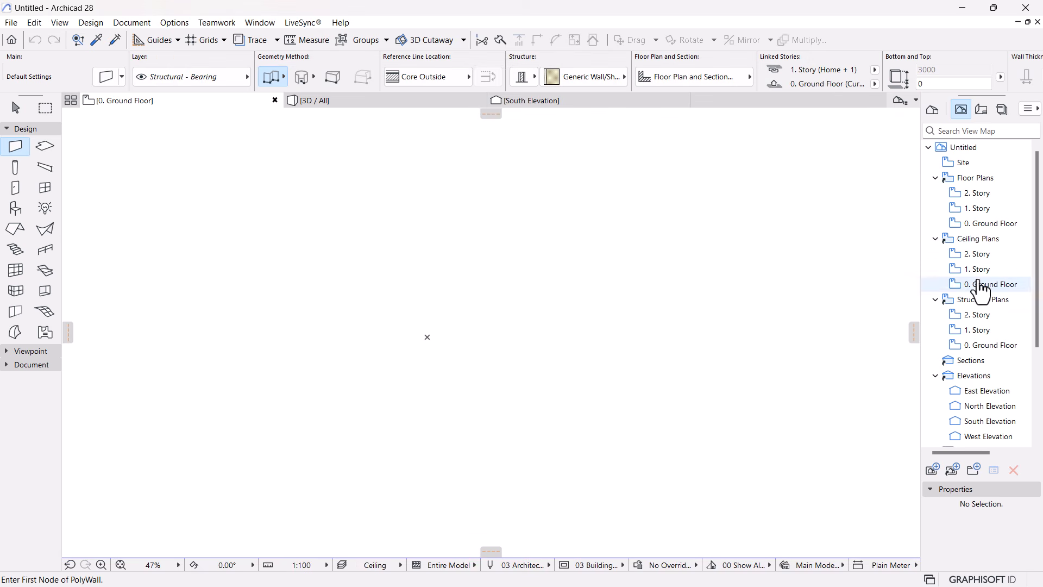
Assign the Ceiling layer combination to the Ceiling Plans folder and its 2. Story, 1. Story and 0. Ground Floor views
click(975, 243)
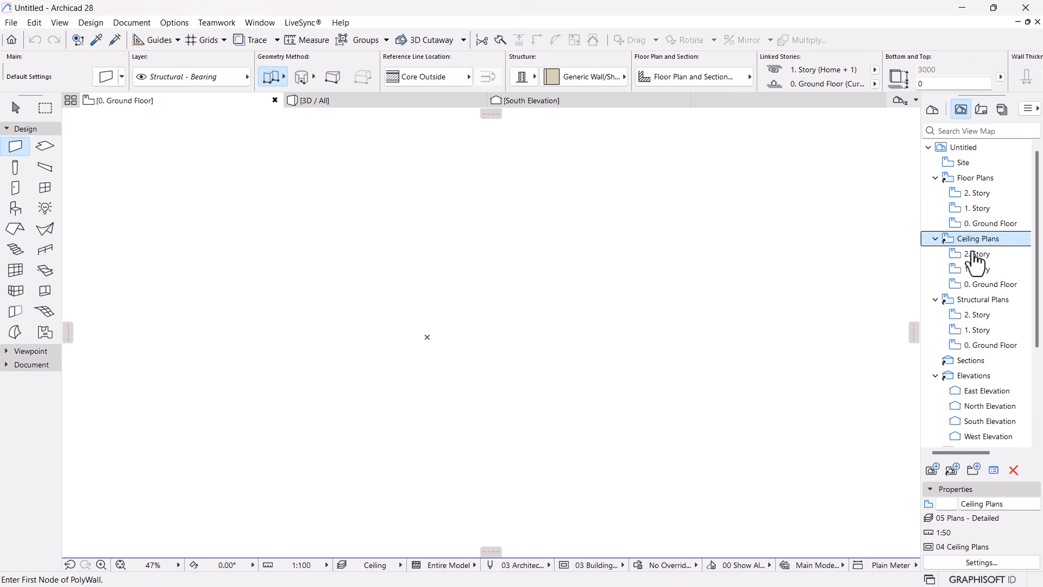
shift+click(992, 284)
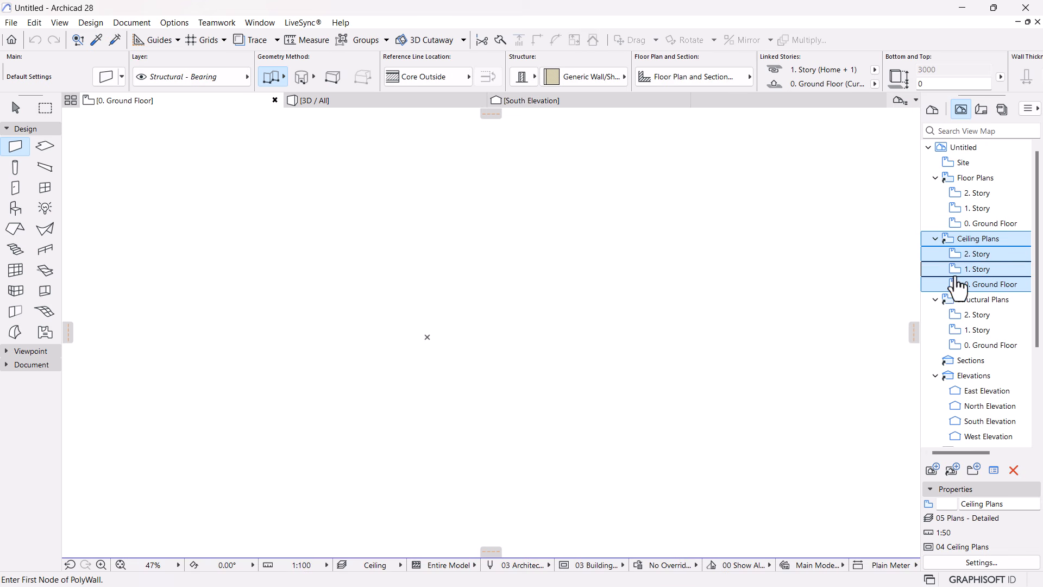
click(970, 565)
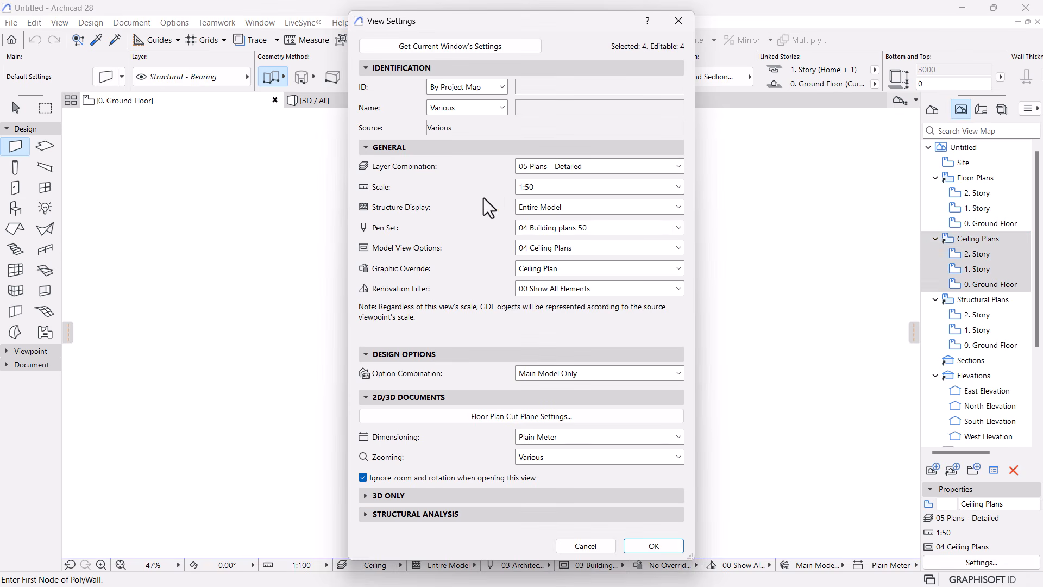
click(574, 168)
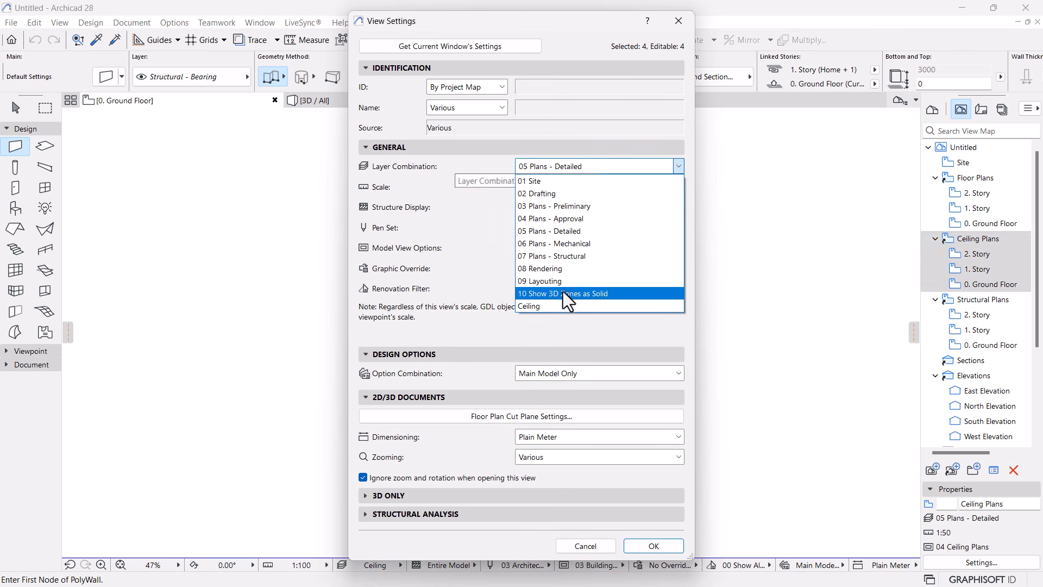
click(534, 306)
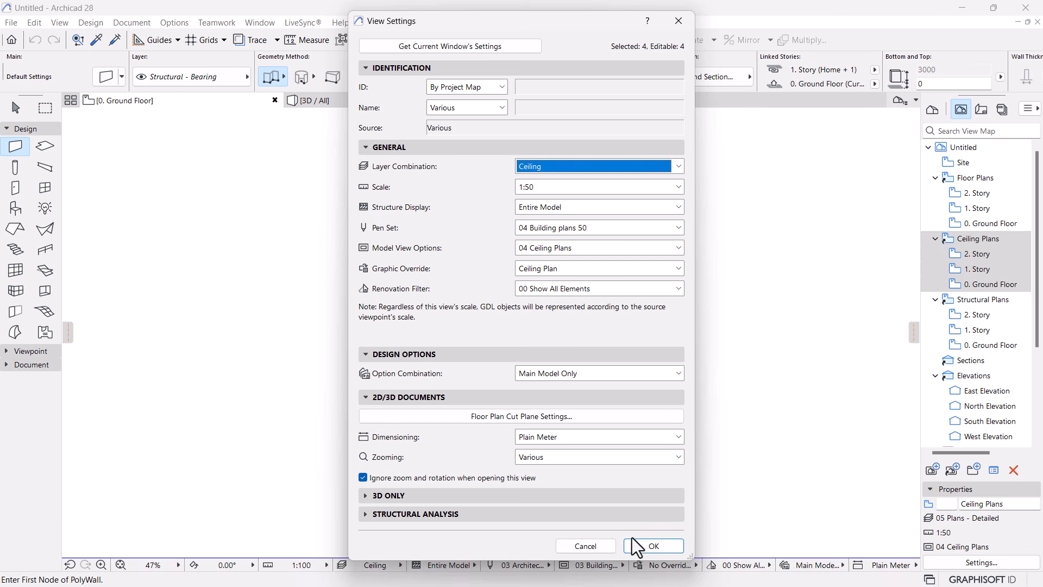
click(646, 546)
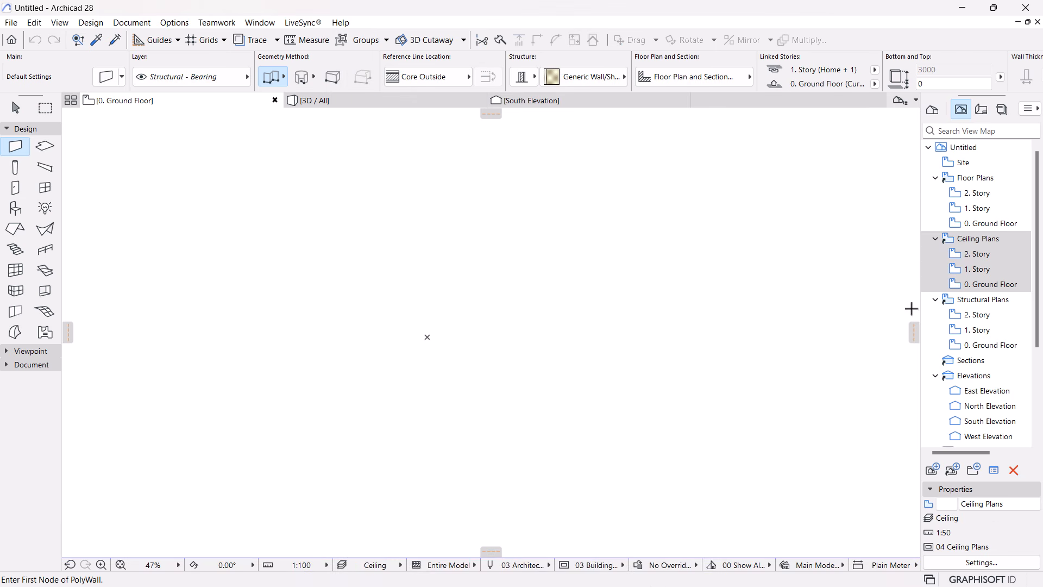
Open the 0. Ground Floor view of the Ceiling Plans
click(983, 286)
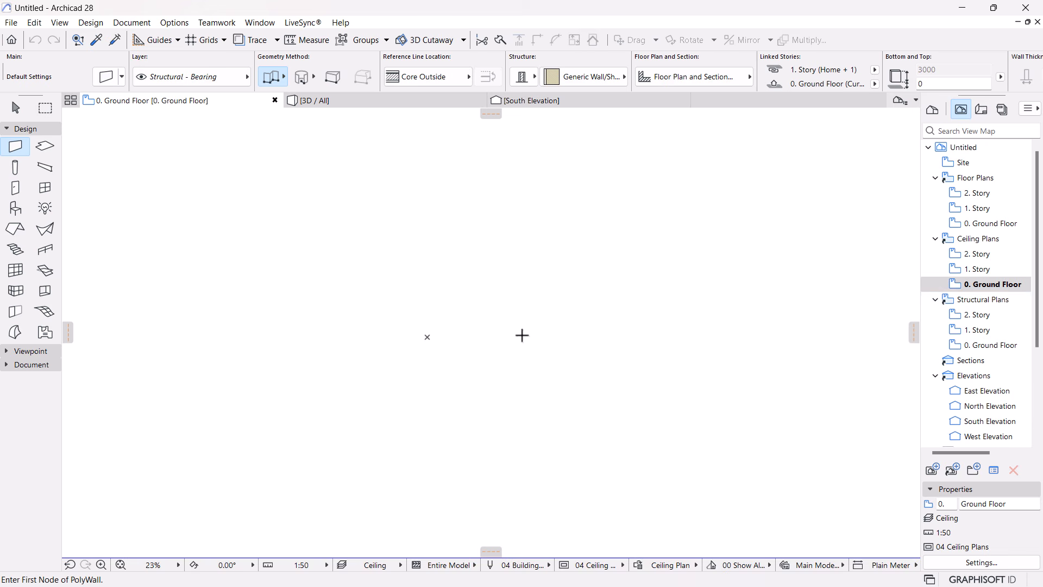
click(969, 284)
scroll(540, 307, down, 10)
scroll(544, 272, up, 2)
scroll(541, 274, down, 6)
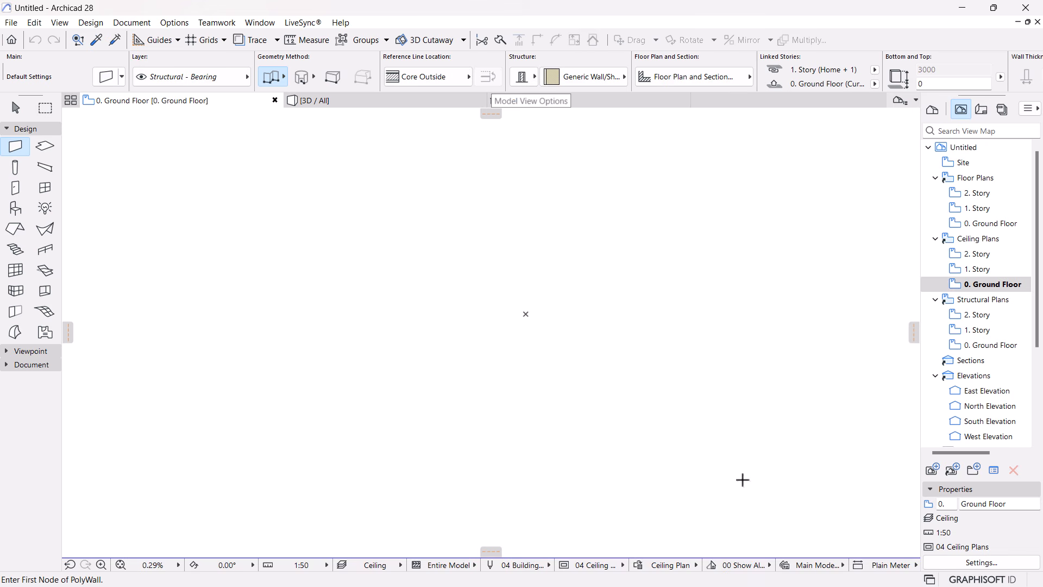
Switch to the Arrow tool and open the Pens & Color settings for the model views
click(16, 108)
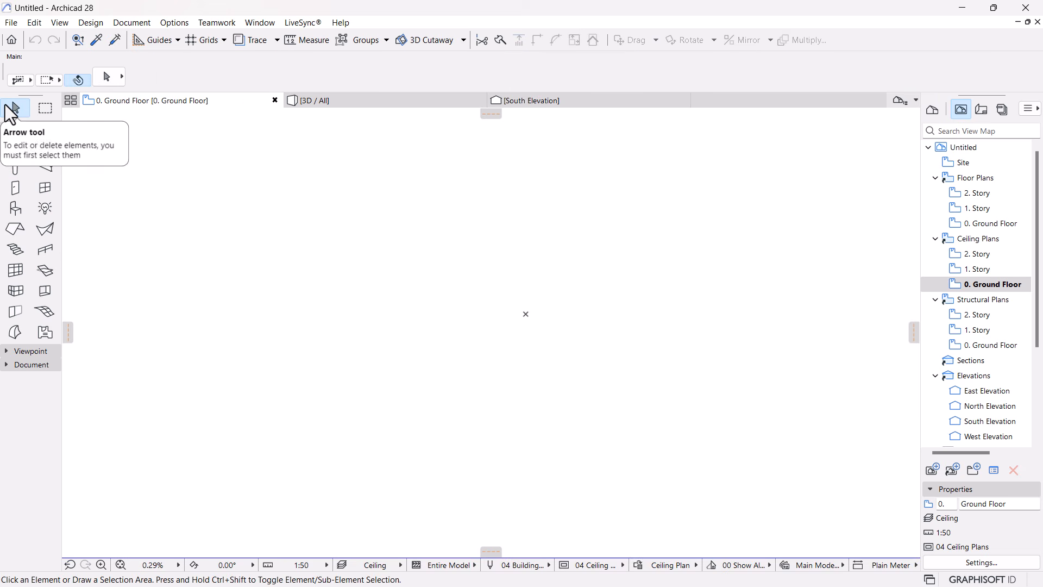
click(175, 26)
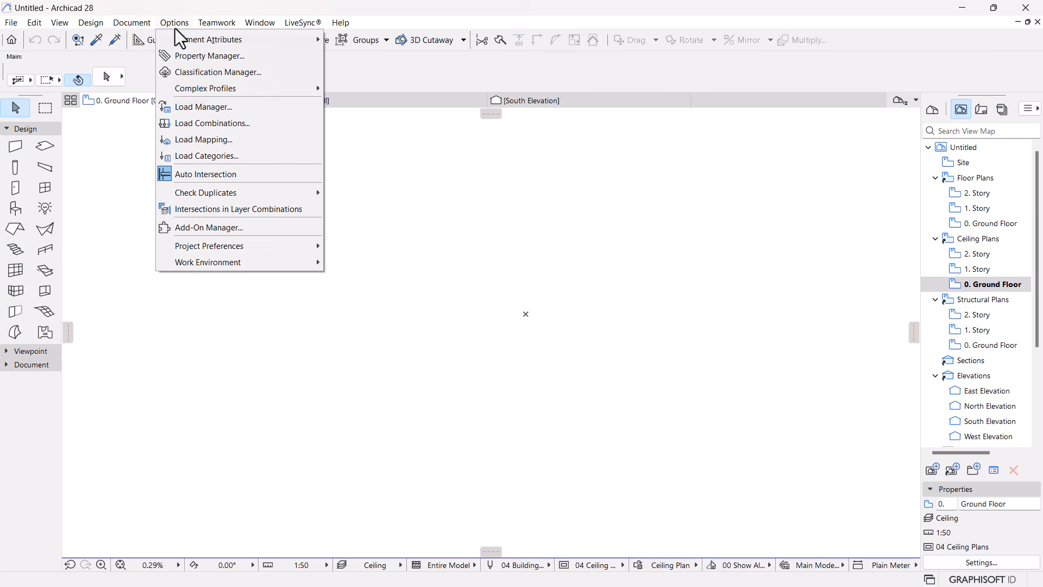
mouse_move(177, 46)
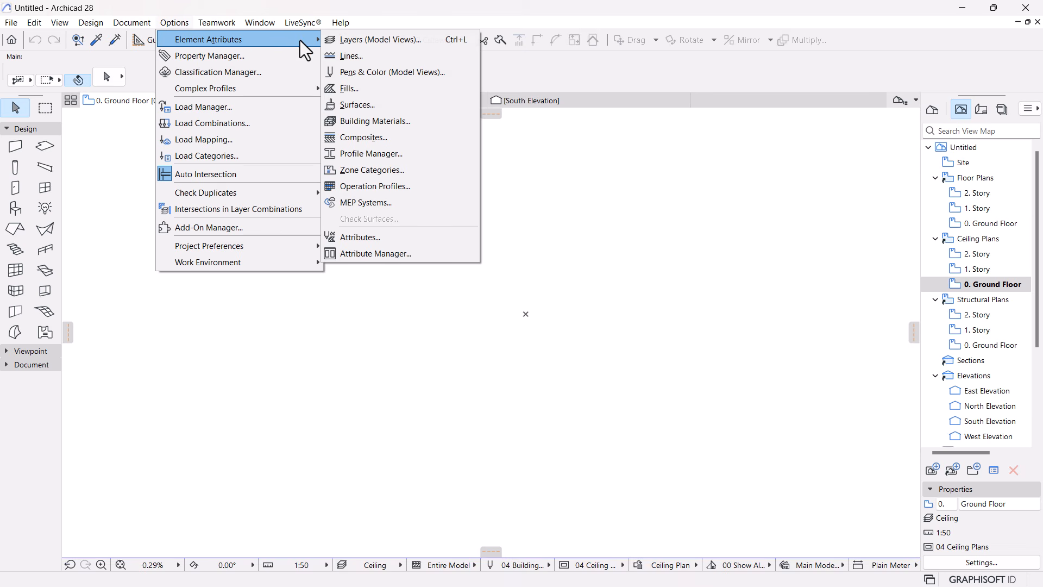
click(364, 75)
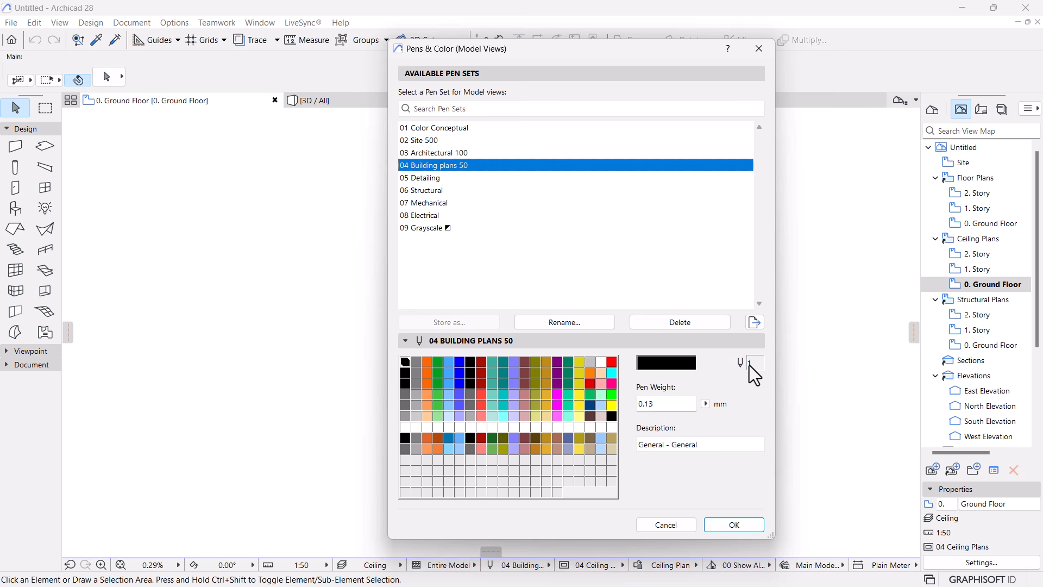
Examine the weights and descriptions of pens 1, 2, 9, 10 and 15 in the 04 Building plans 50 pen set
click(416, 361)
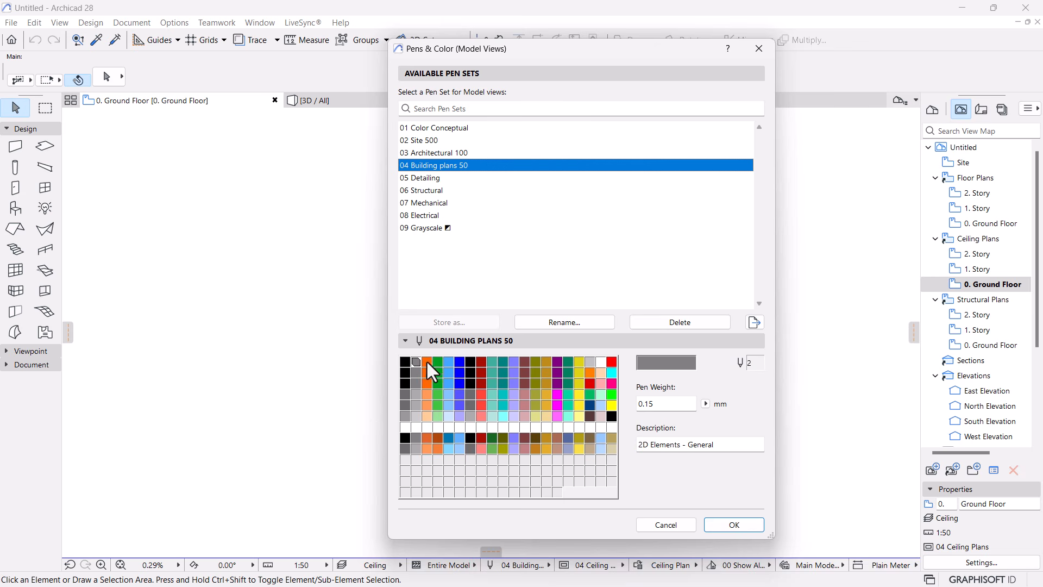
click(405, 362)
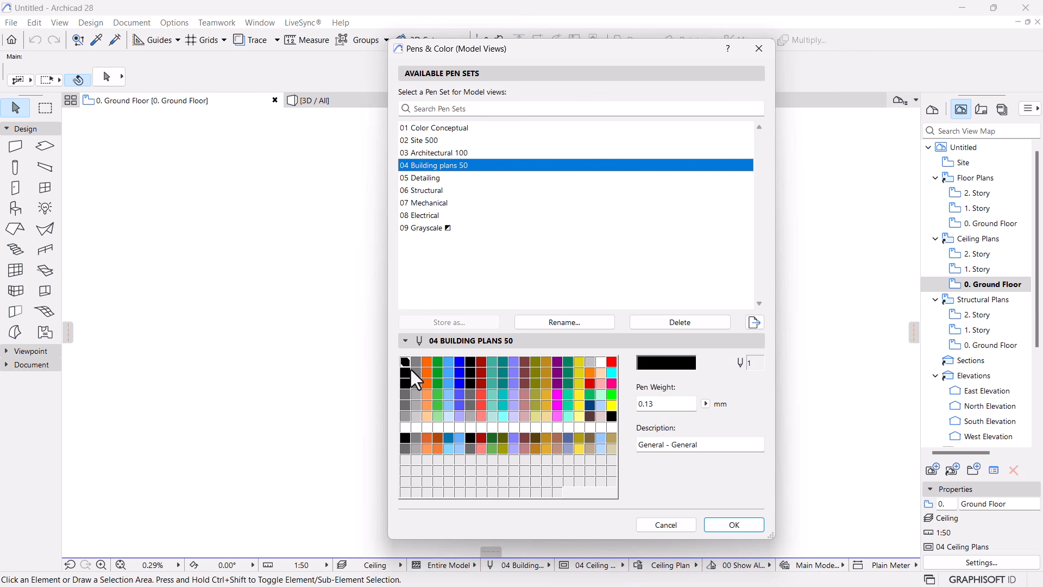
click(557, 361)
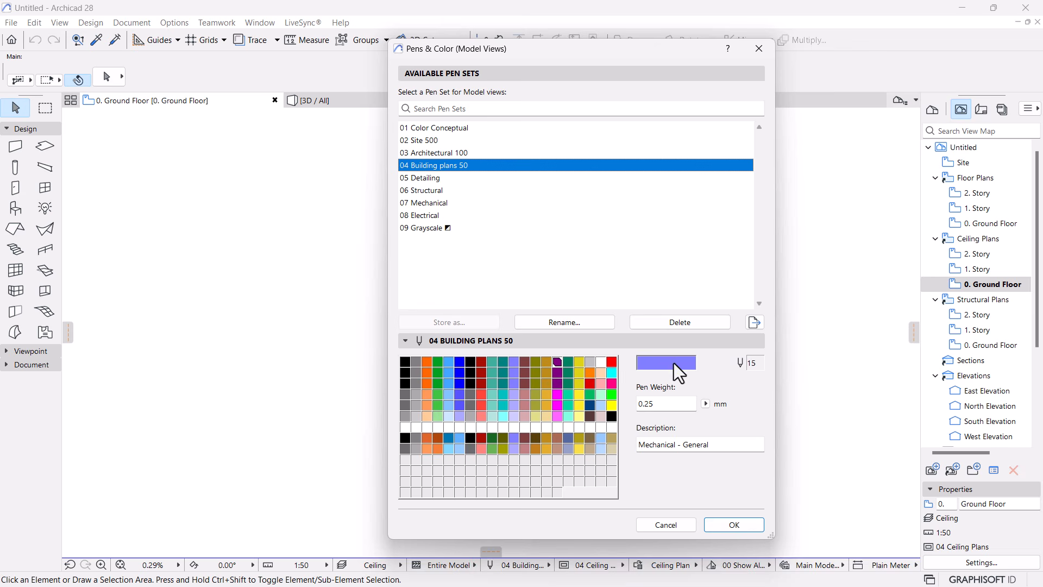
click(404, 361)
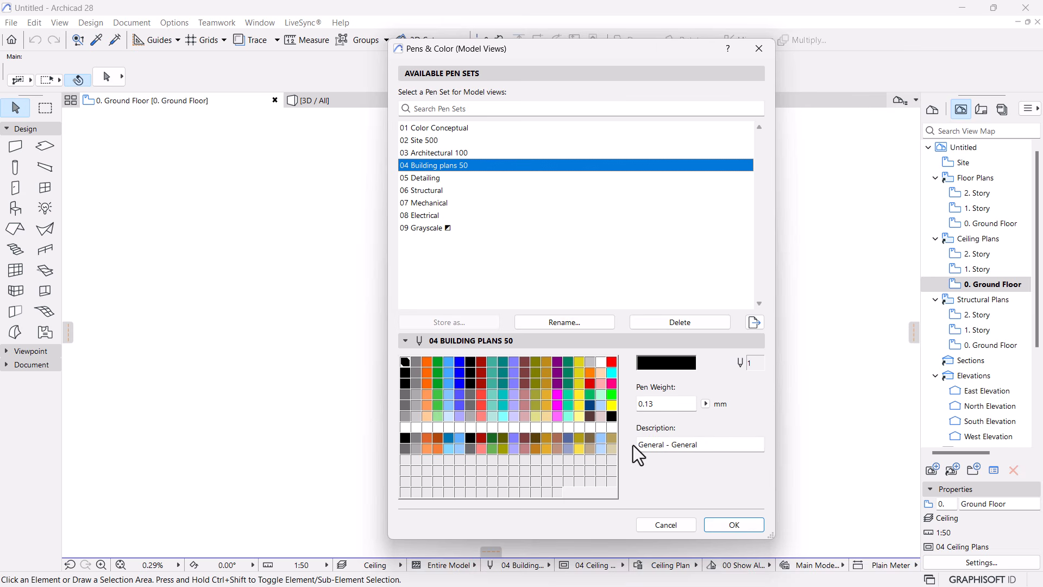
click(469, 361)
click(493, 361)
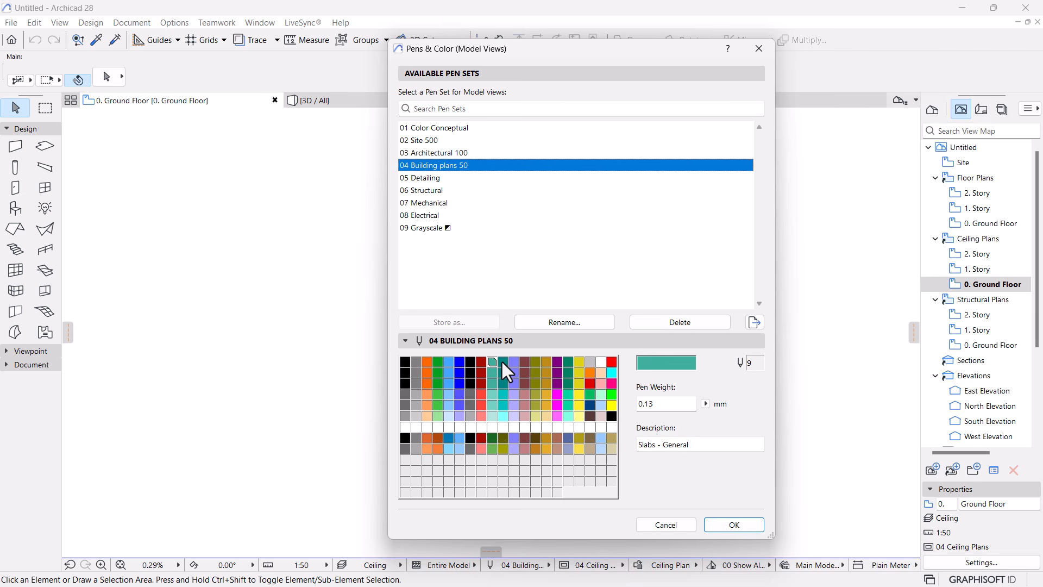
click(503, 361)
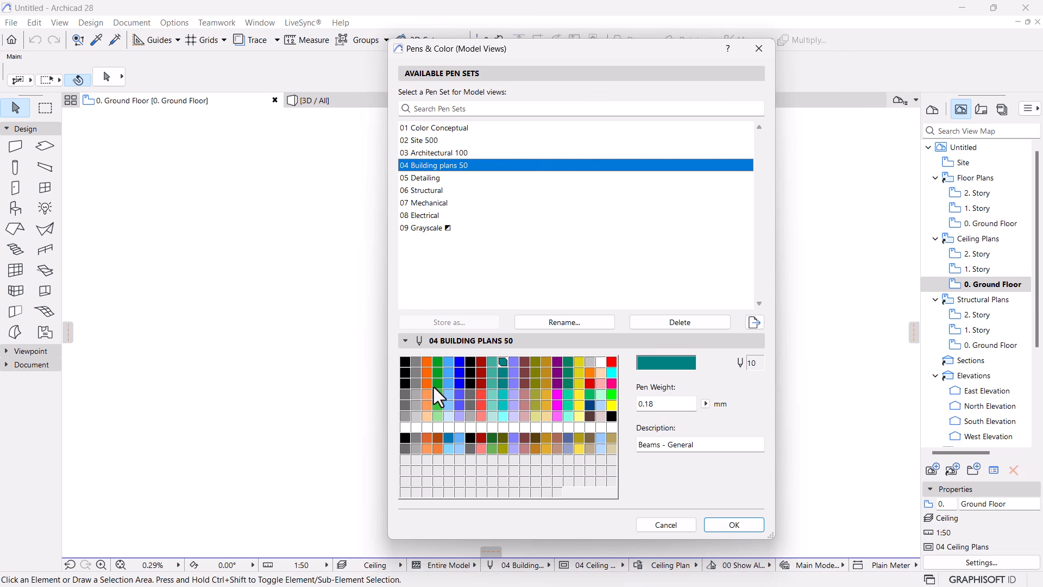
Set the weight of pen 7 (Walls/Curtain Walls - General) to 0.50 mm and store the custom pen set as 10 ATP-Session
click(469, 362)
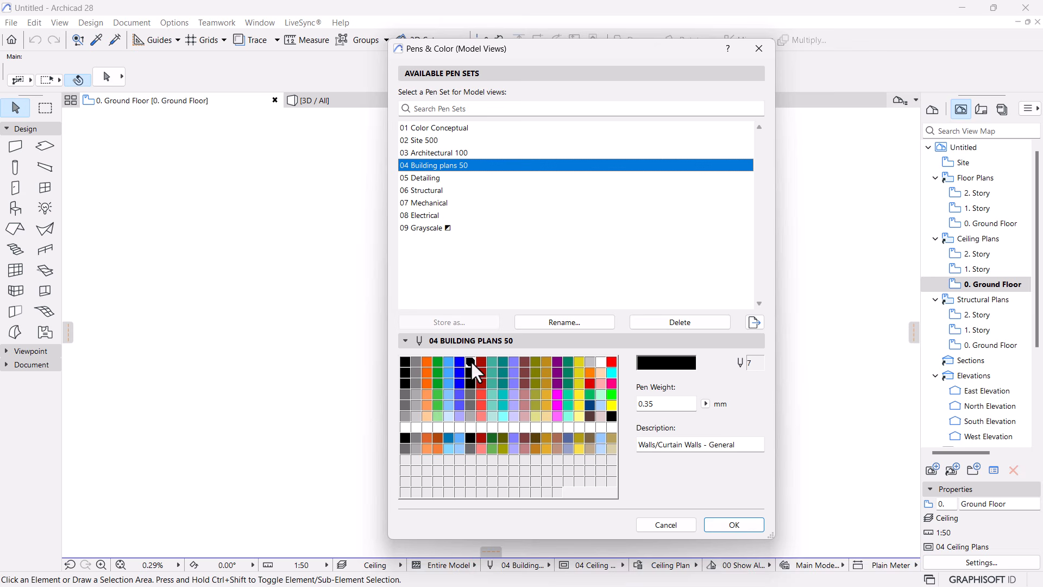
drag(662, 408, 646, 407)
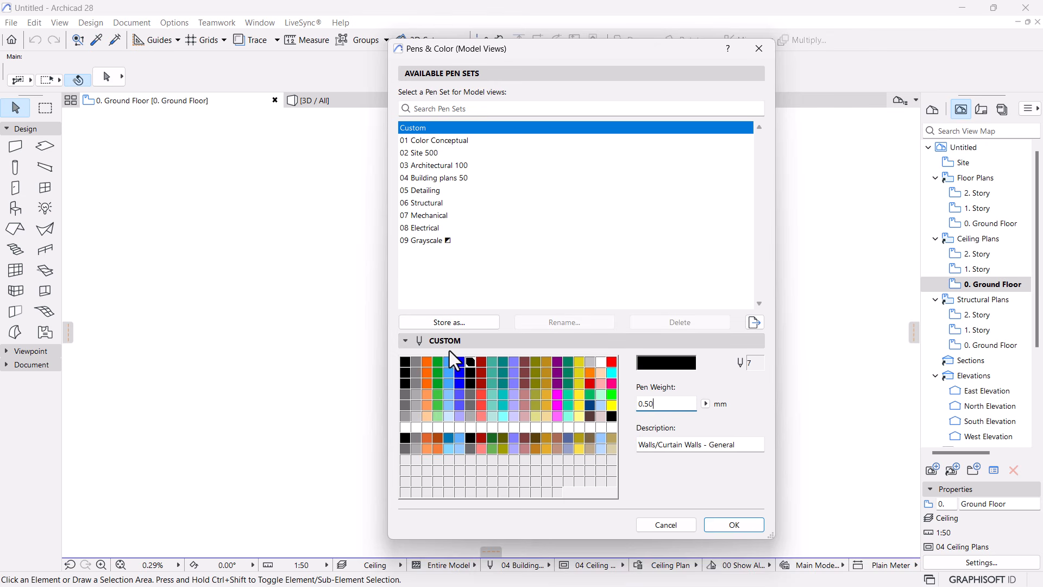
click(457, 326)
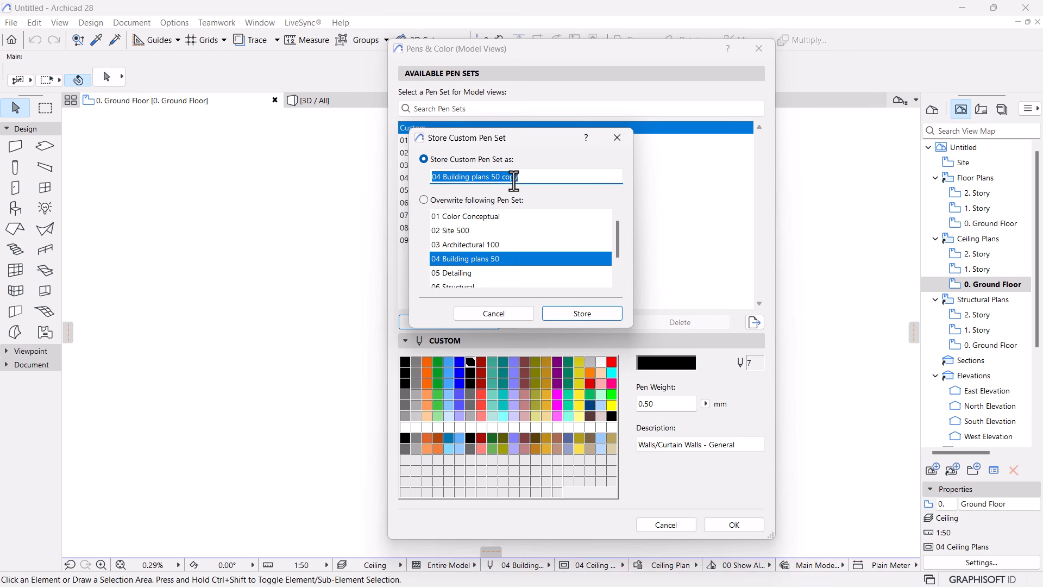
drag(520, 176, 503, 176)
click(441, 178)
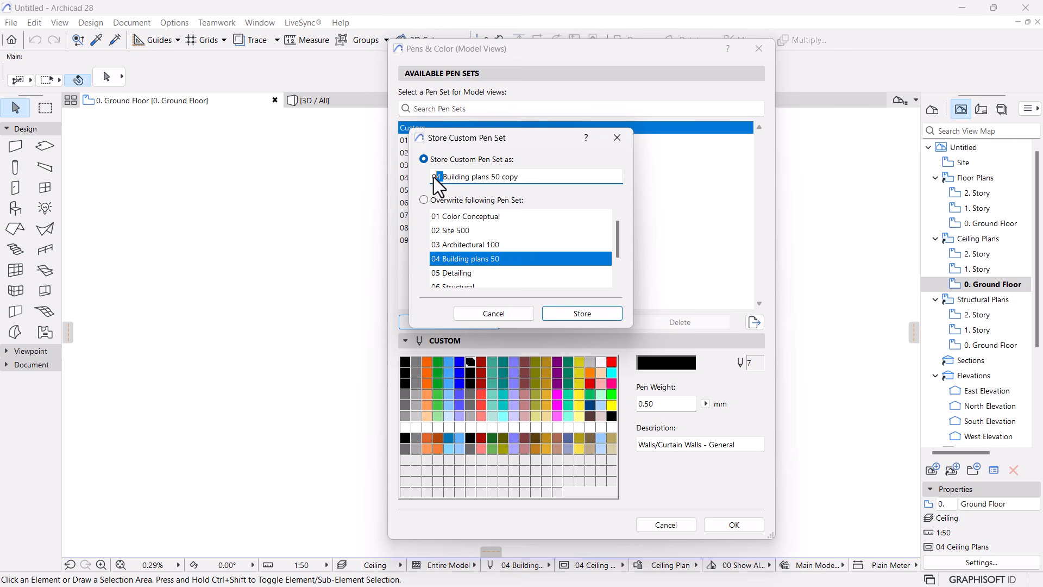
text(10)
drag(520, 176, 442, 176)
text(ATP)
text(-See)
text(sion)
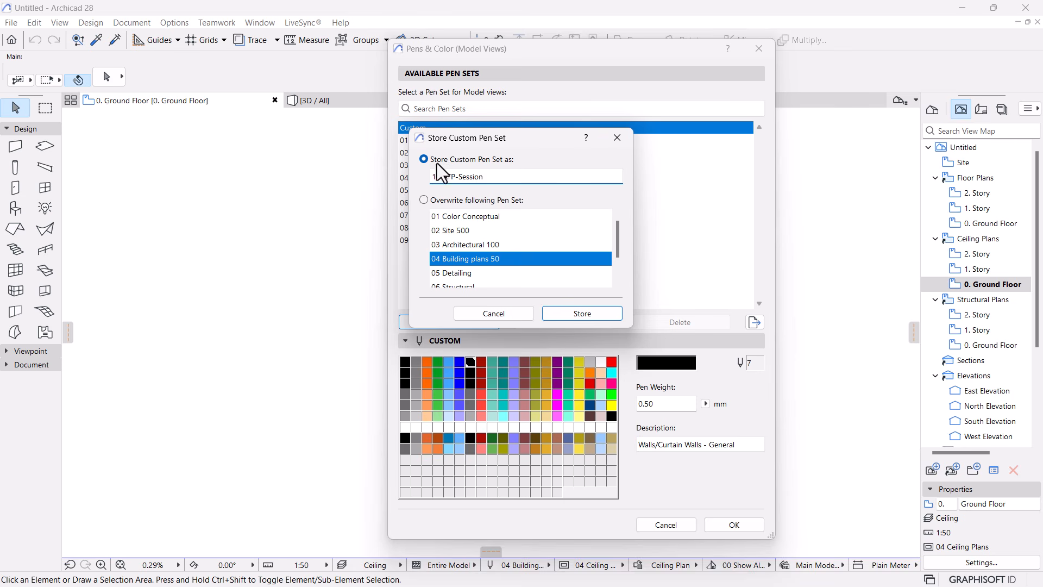
click(550, 314)
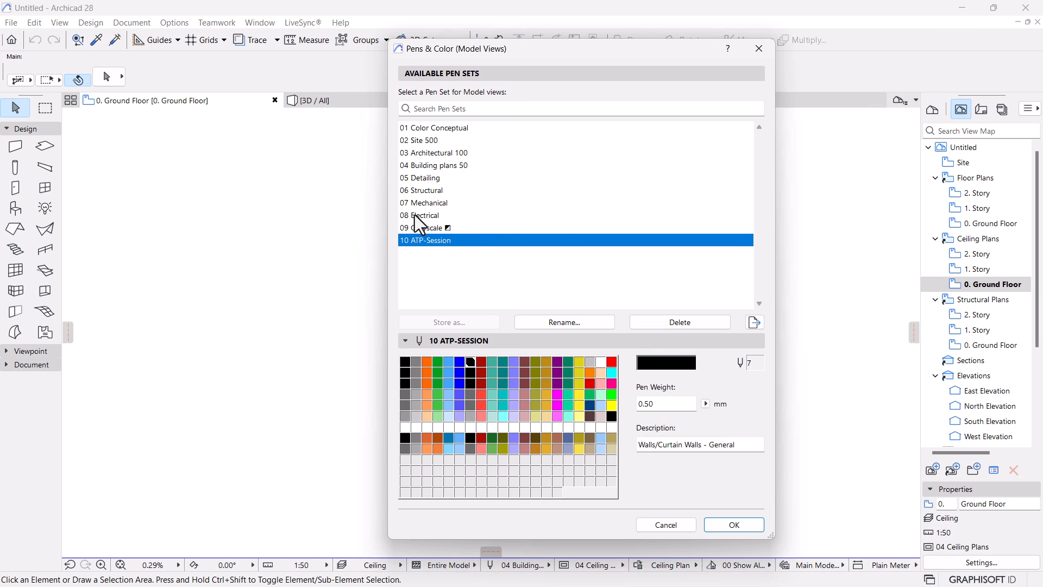
Compare pen 7 in the 03 Architectural 100 and 10 ATP-Session pen sets, and apply 10 ATP-Session to the current view
click(419, 153)
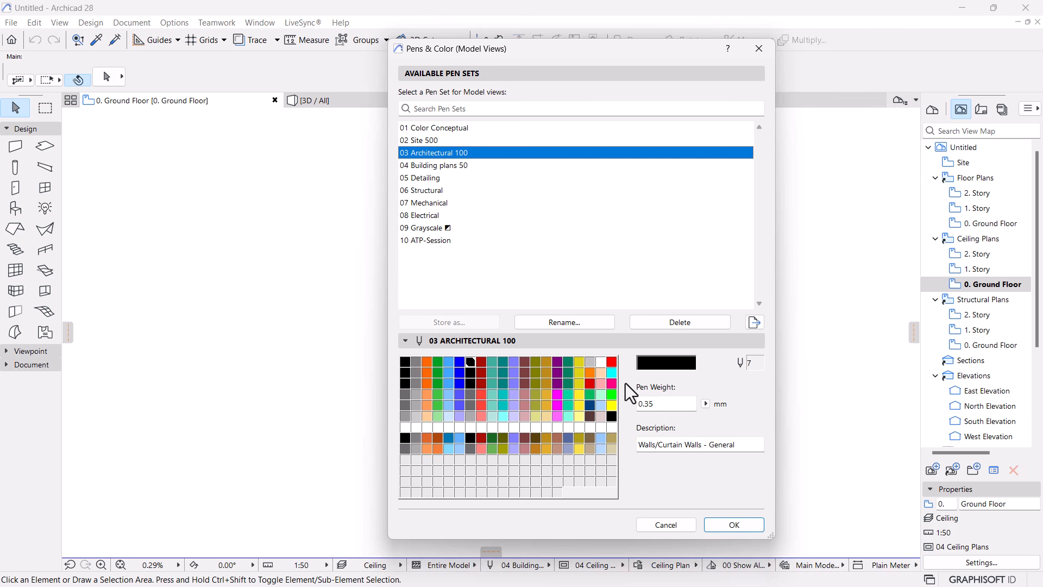
click(421, 240)
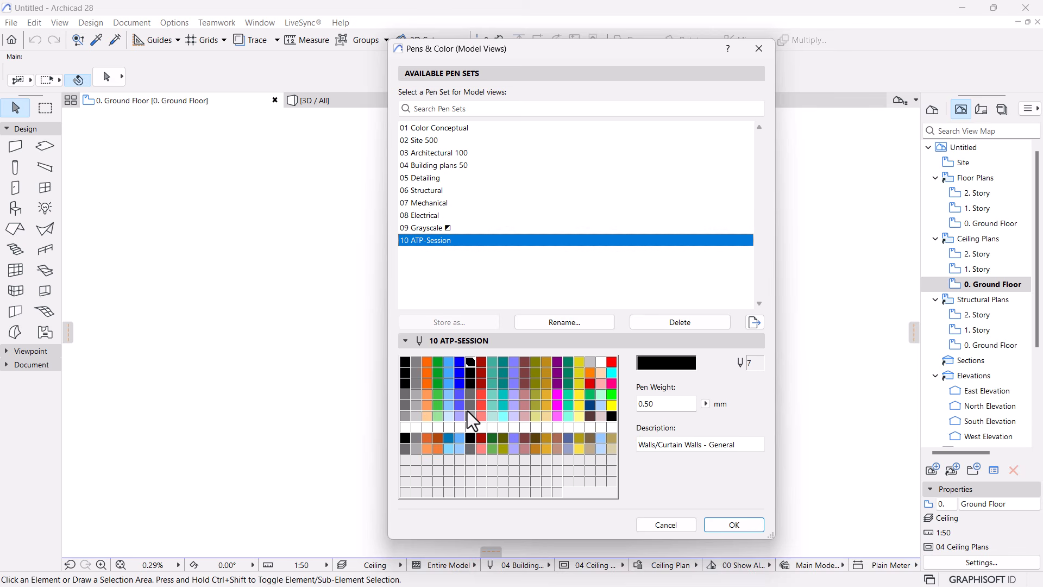
click(491, 362)
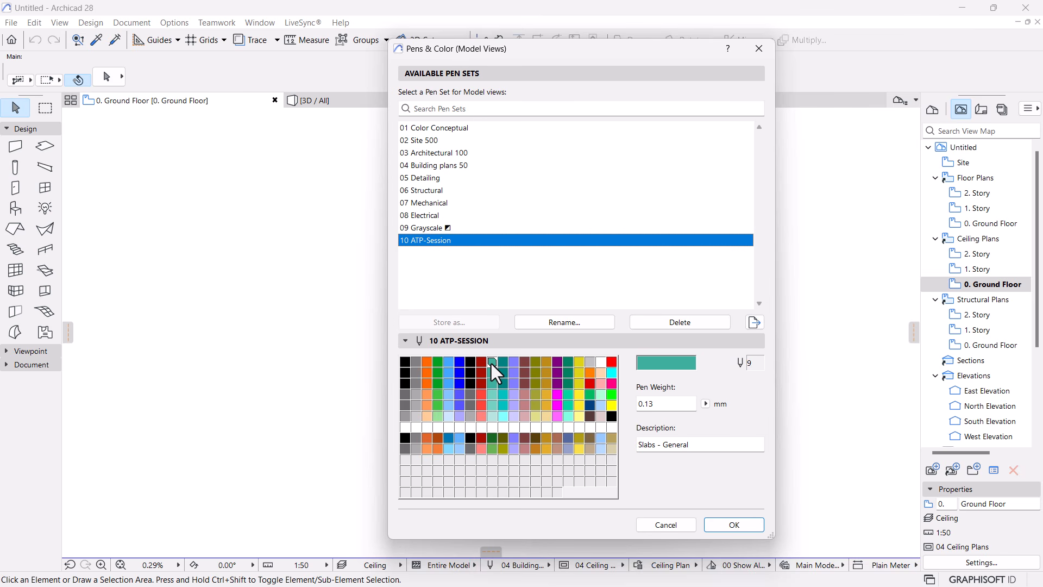
click(728, 527)
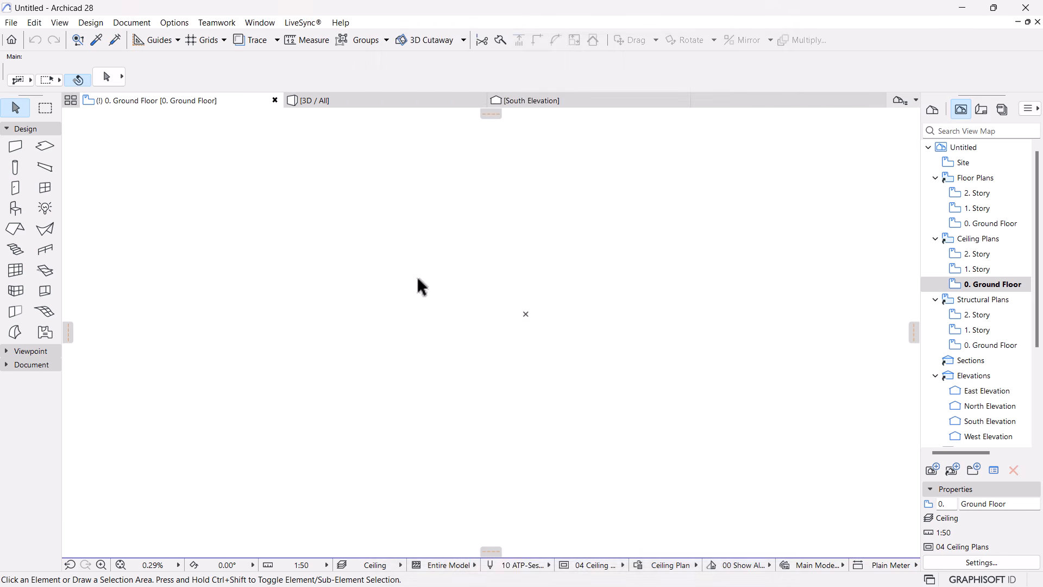
Reopen the 0. Ground Floor ceiling plan and set its view settings' pen set to 10 ATP-Session
double_click(979, 284)
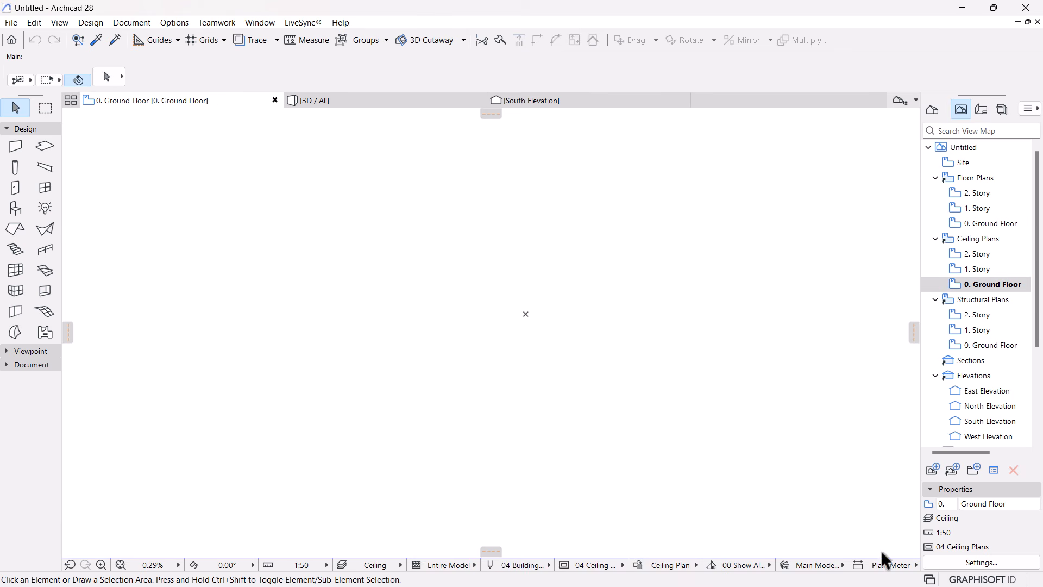
click(966, 565)
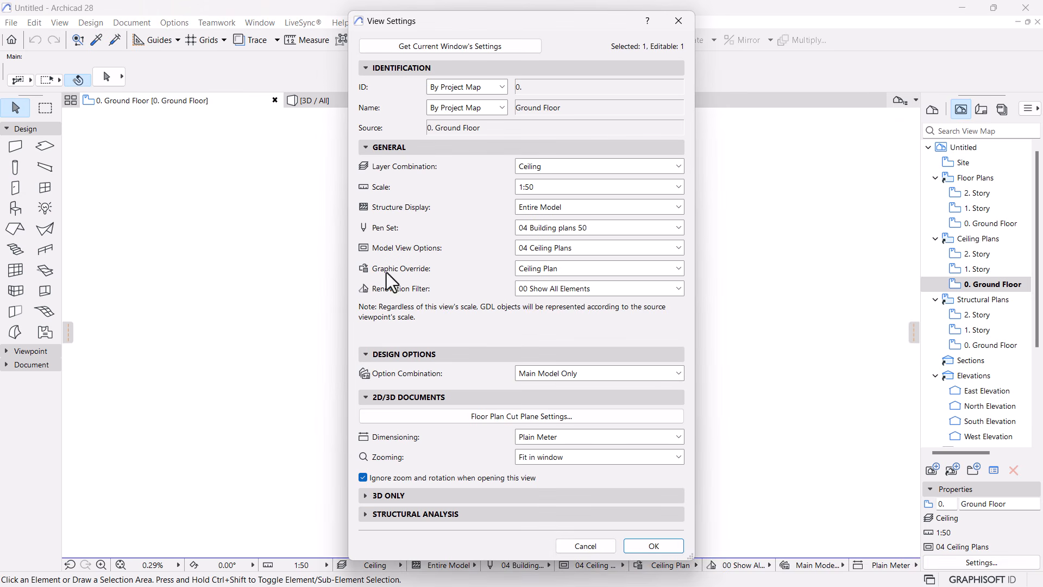
click(601, 230)
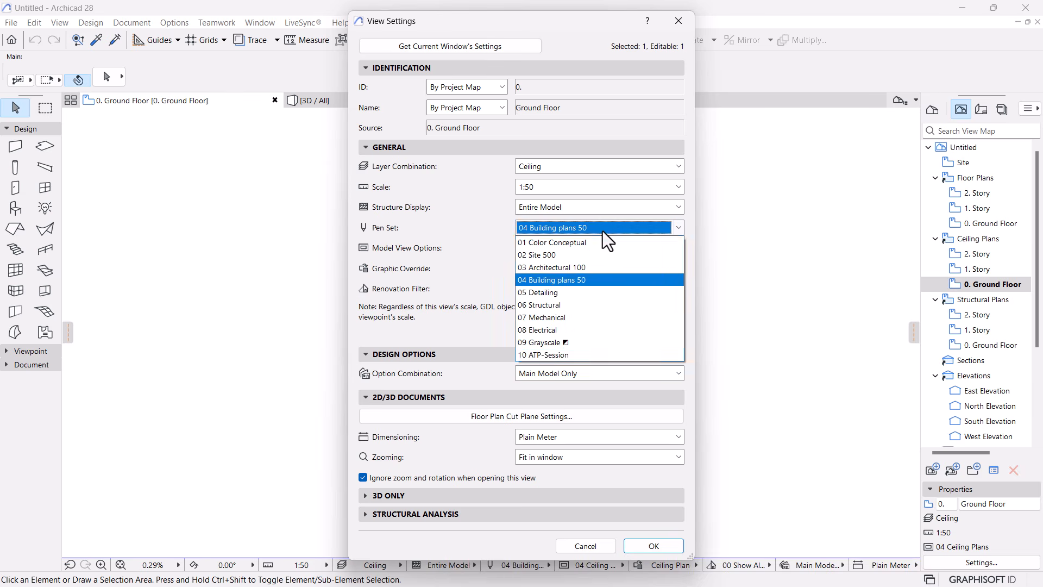
click(545, 355)
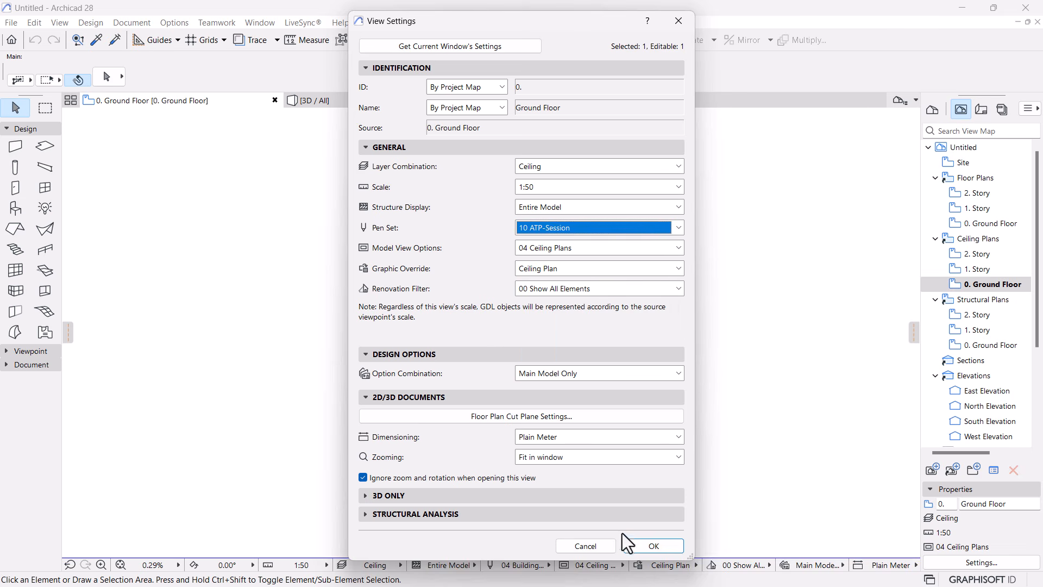
click(653, 546)
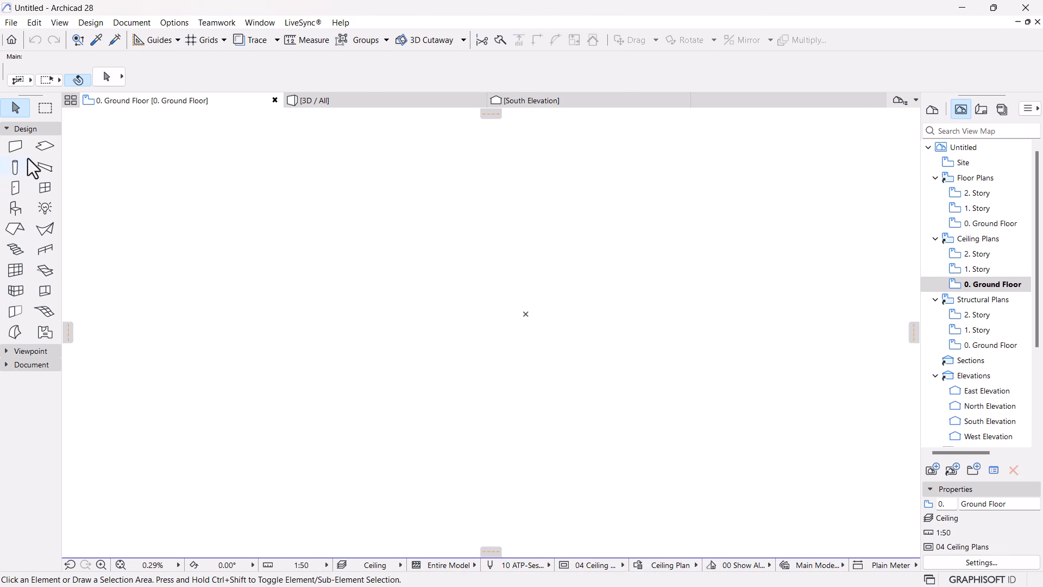
Unlock the Structural - Bearing layer and draw a straight horizontal wall about 3.8 m long in the ground floor ceiling plan
click(14, 145)
click(459, 331)
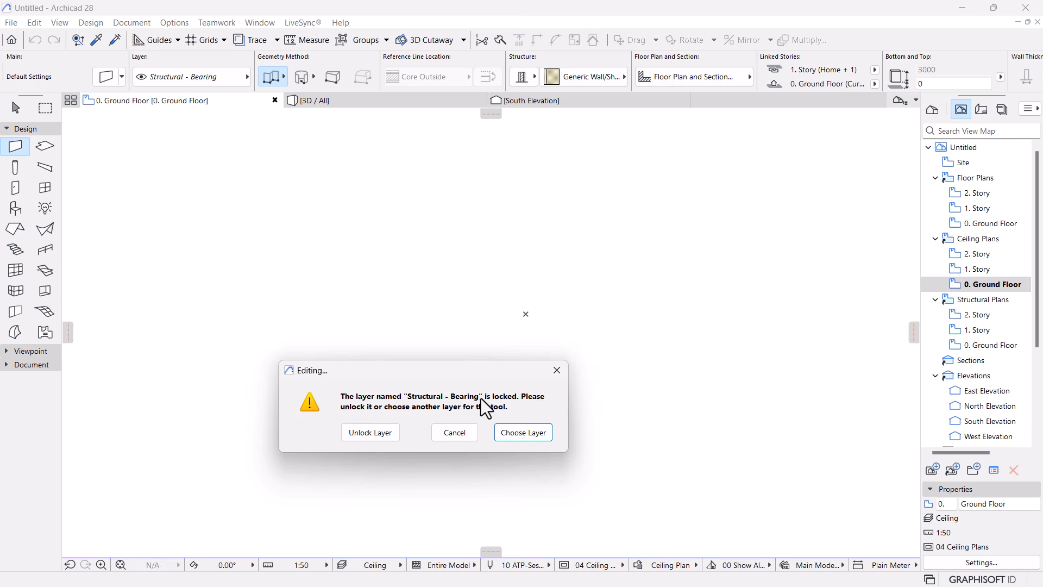
click(373, 433)
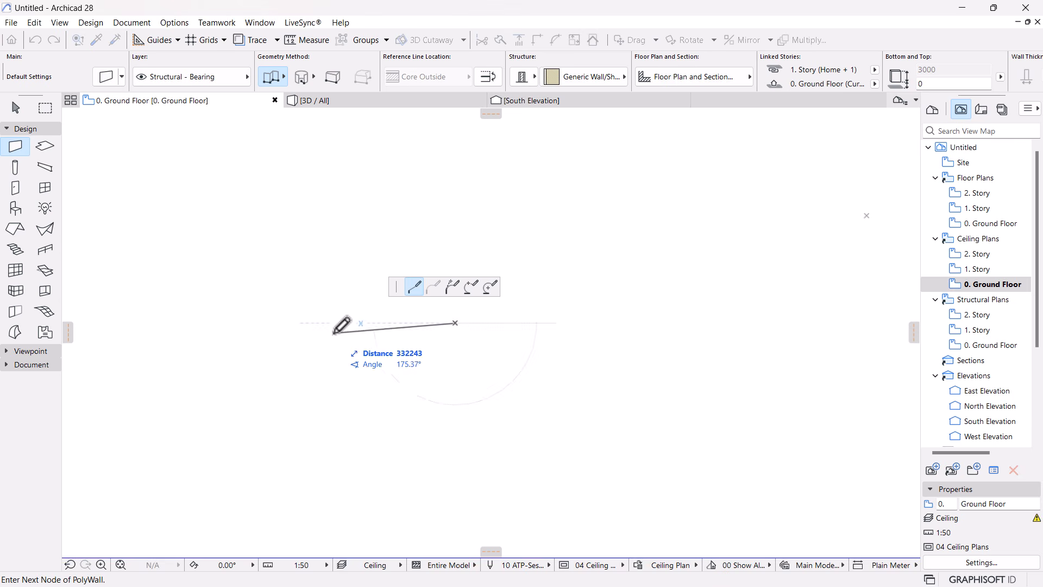
click(672, 298)
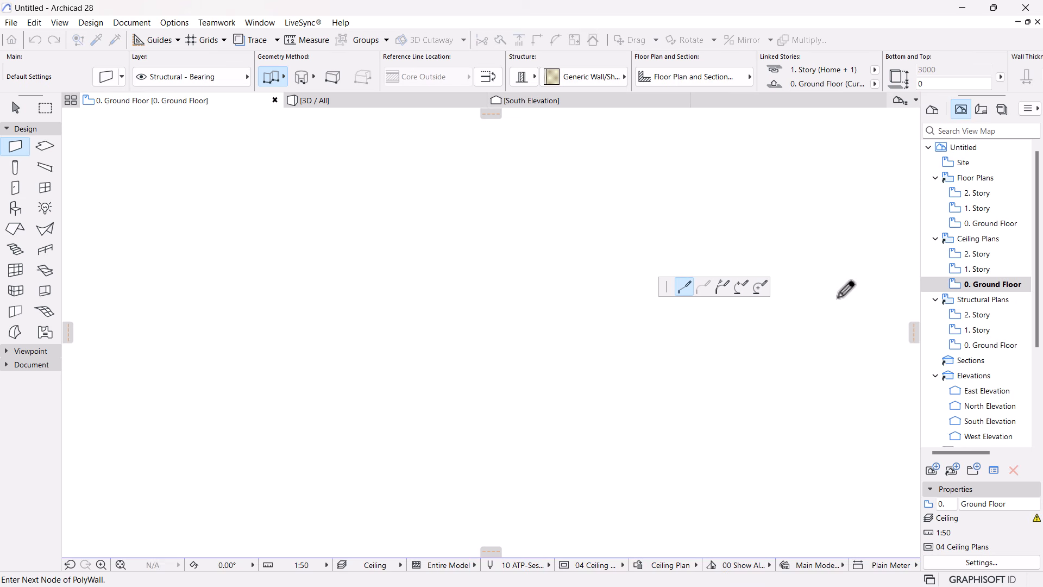
click(685, 298)
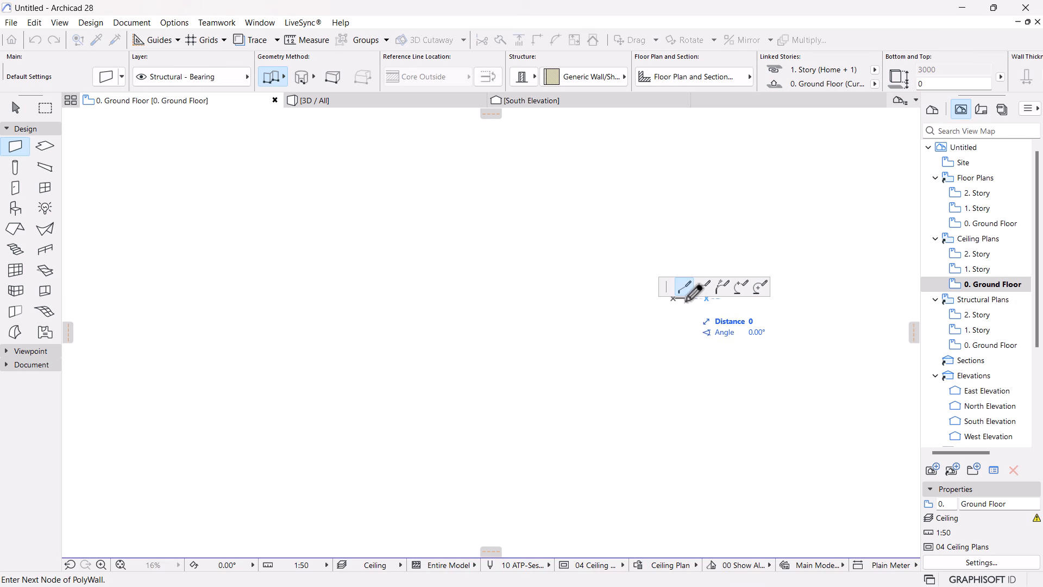
right_click(701, 301)
click(740, 407)
click(121, 565)
scroll(534, 373, down, 2)
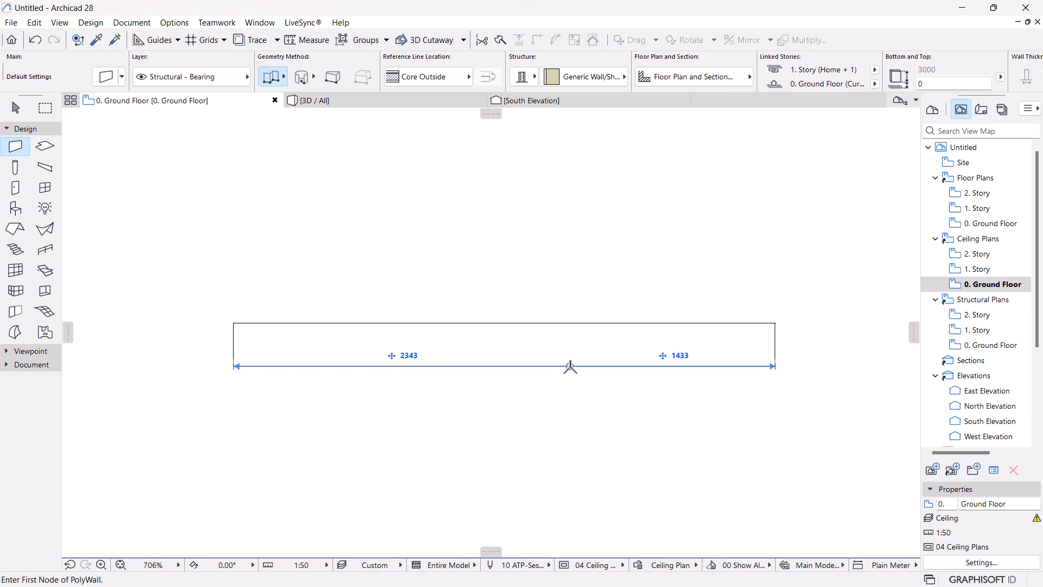
key(Escape)
scroll(580, 344, up, 1)
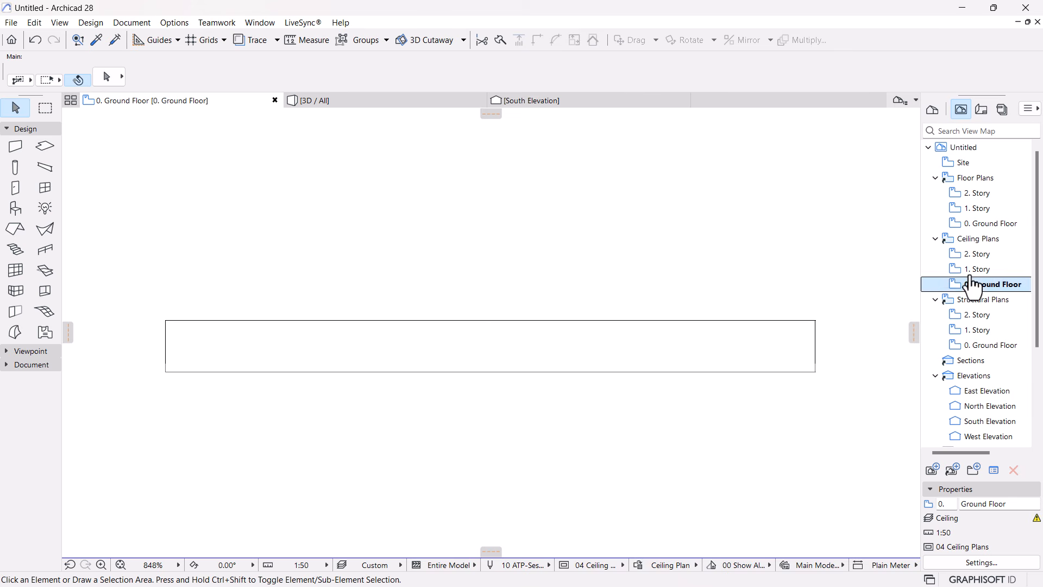
Compare the wall's display and the active pen sets in the 0. Ground Floor floor plan and ceiling plan views
click(983, 223)
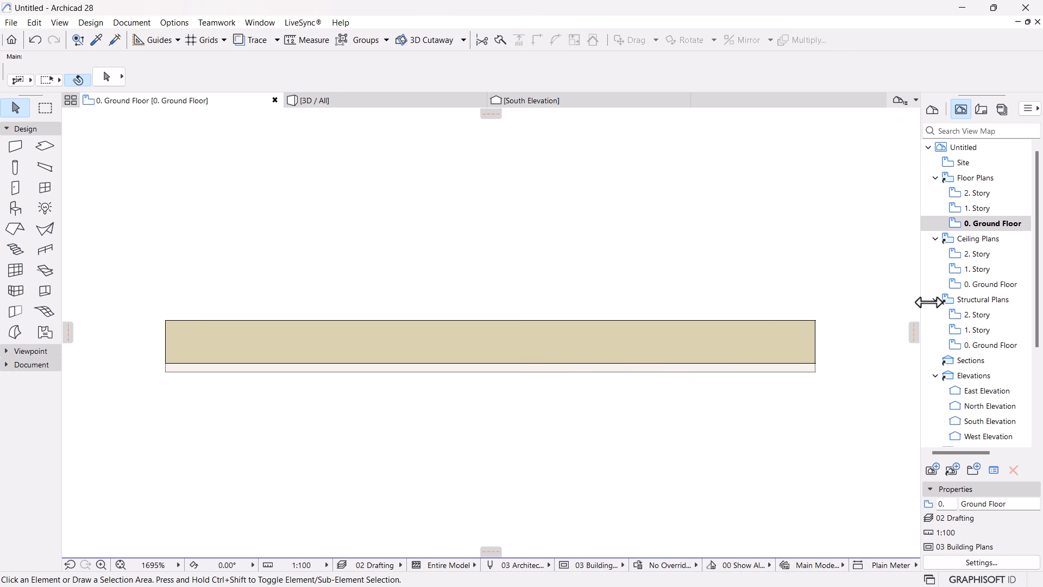
scroll(784, 299, up, 1)
scroll(785, 306, up, 1)
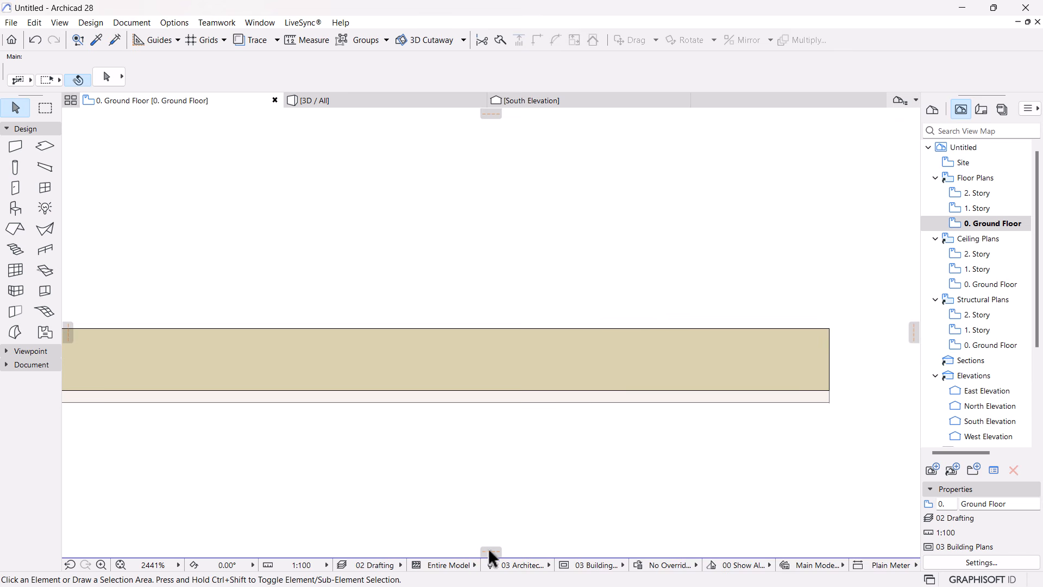
mouse_move(492, 569)
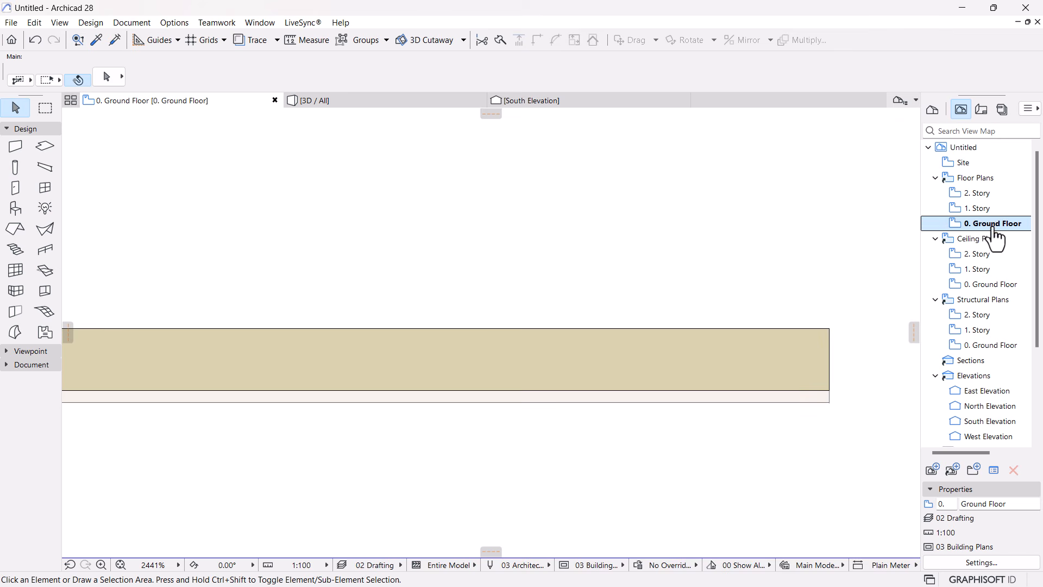
click(529, 567)
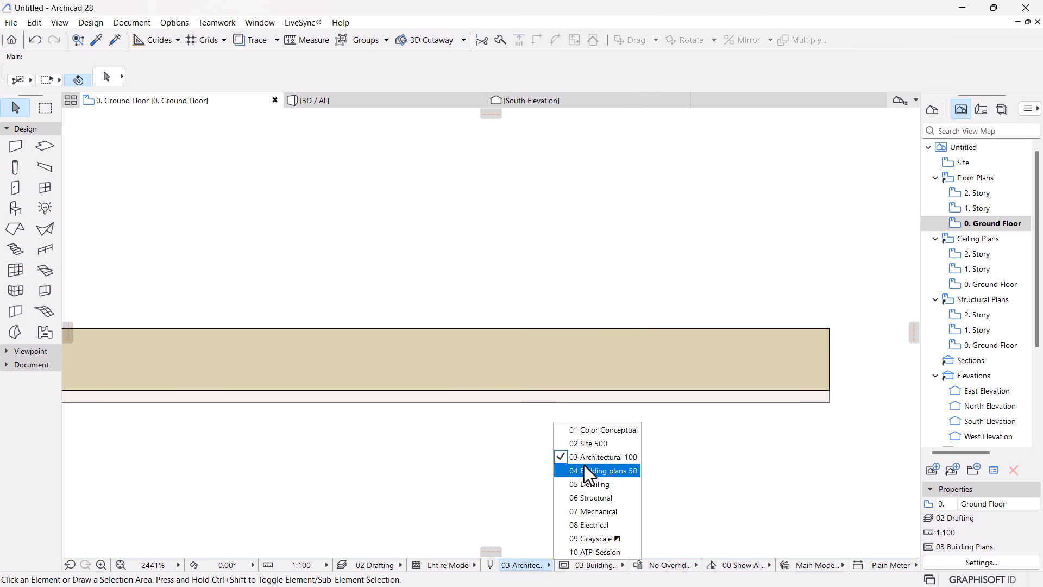
click(711, 464)
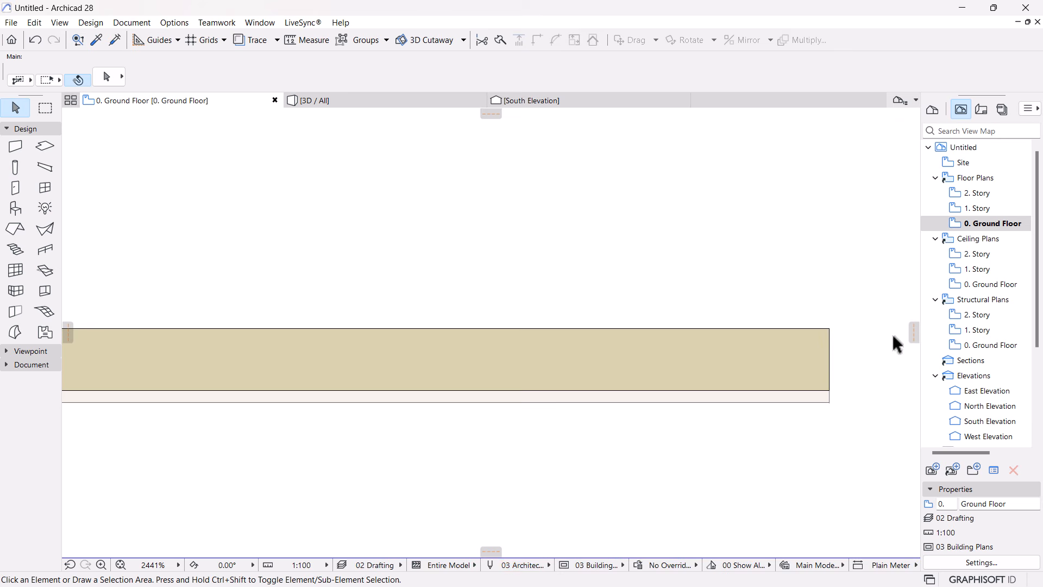
double_click(989, 284)
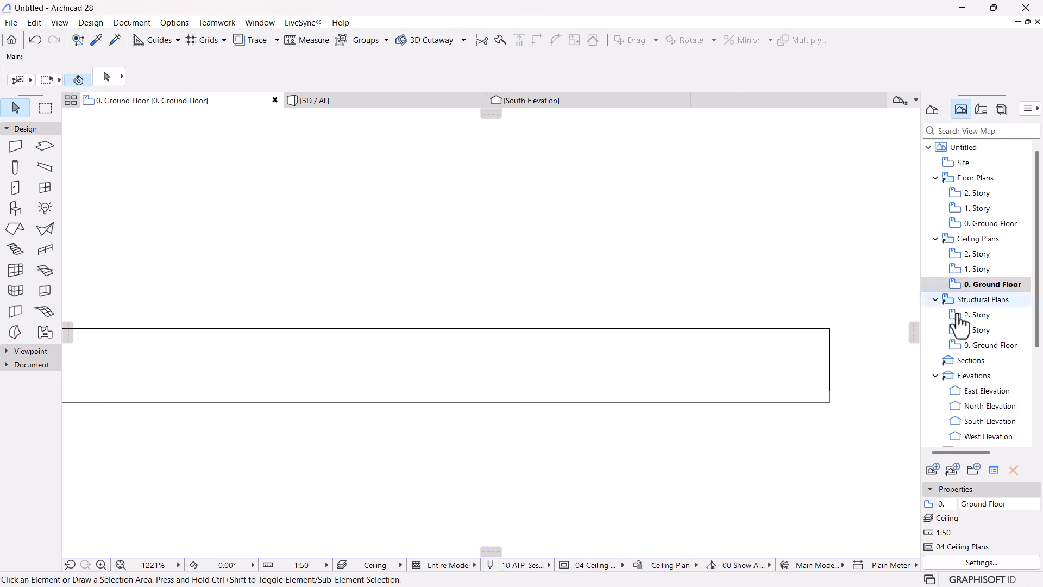
click(529, 566)
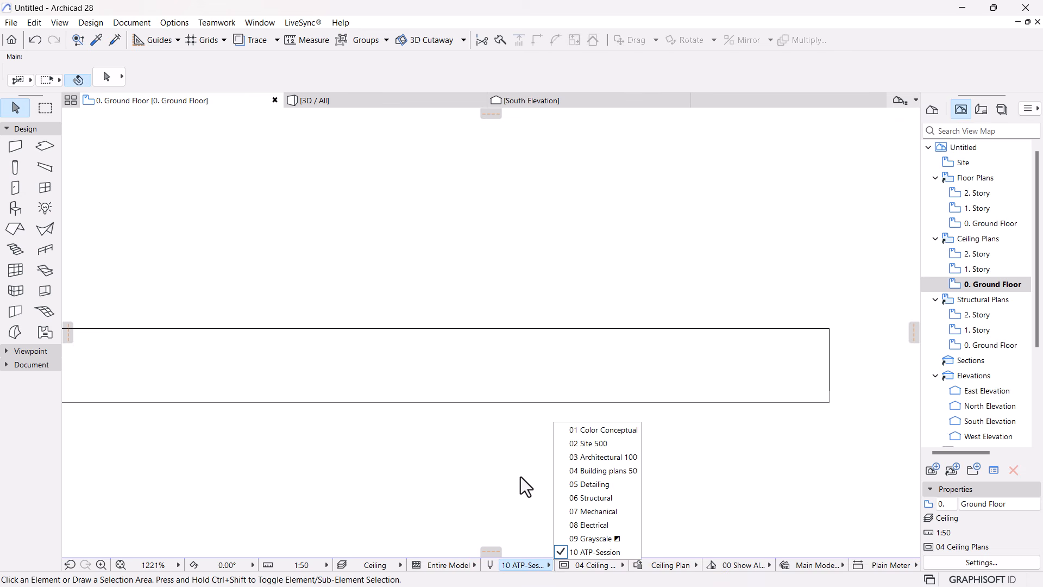
scroll(675, 344, down, 5)
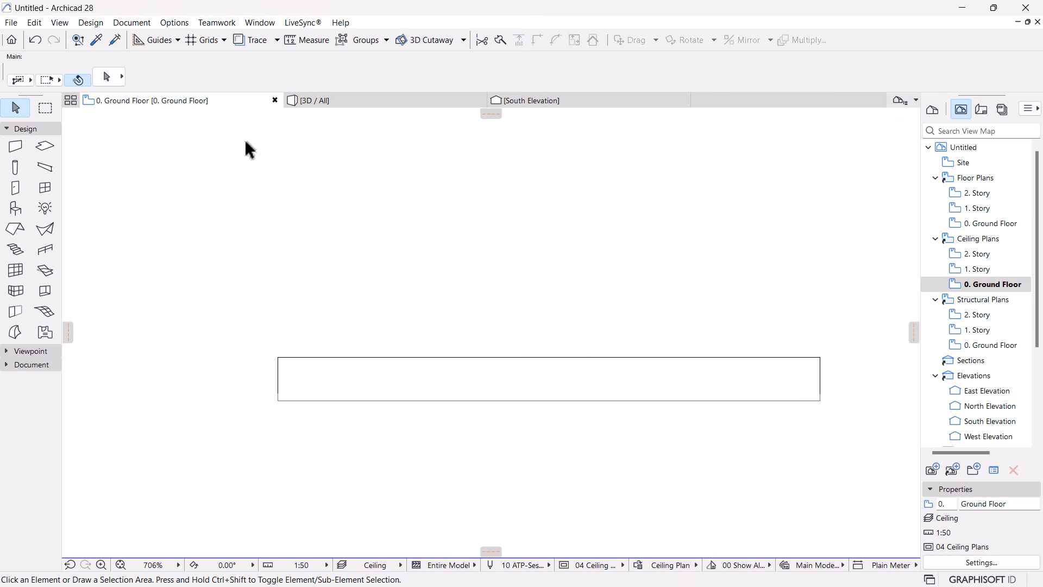
Open the Surfaces settings and look through the available surfaces, from the bricks down to the paints and parquets
click(168, 21)
mouse_move(171, 41)
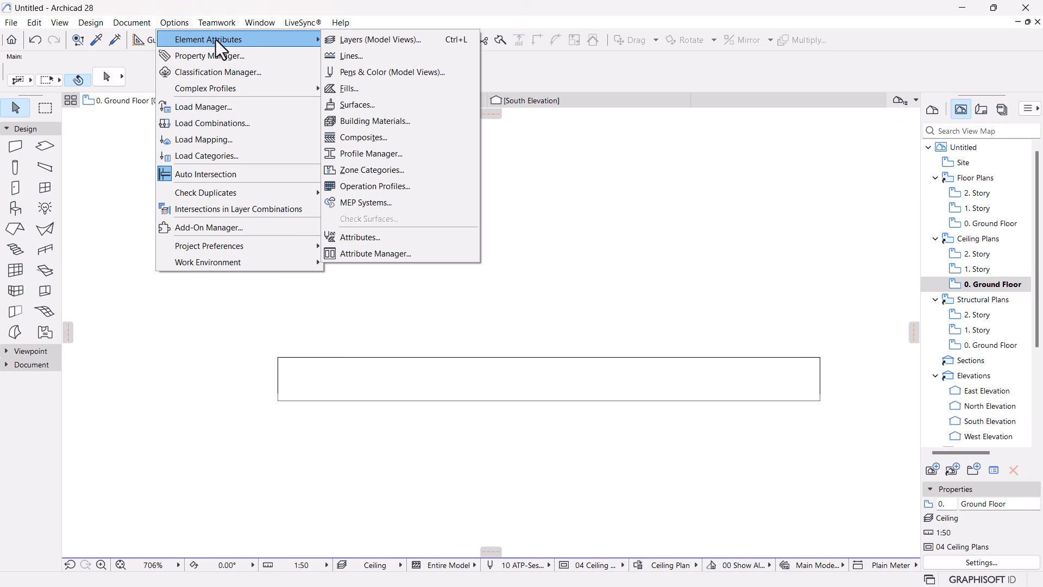
click(355, 103)
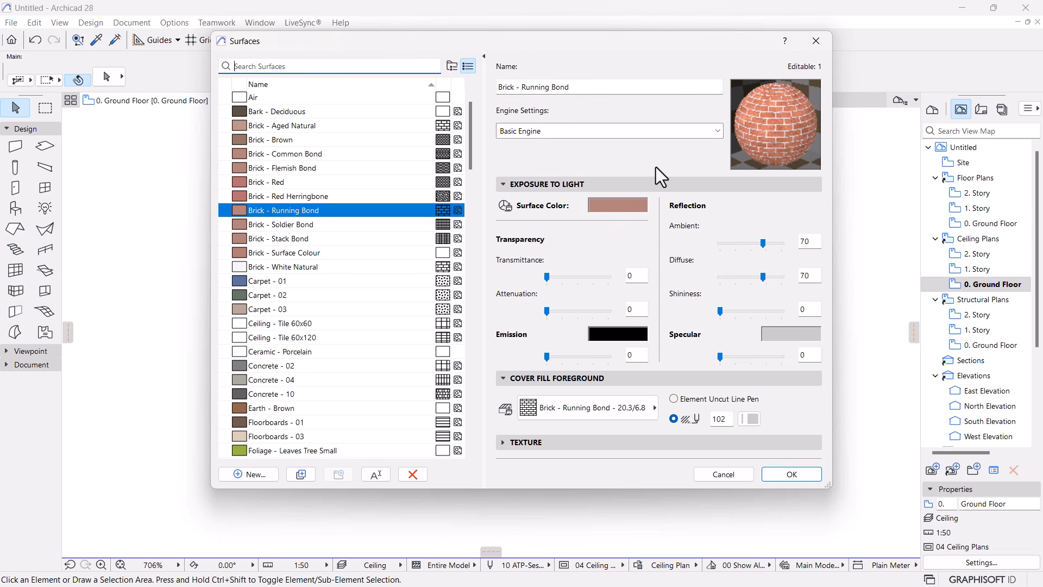
mouse_move(470, 129)
mouse_down()
mouse_move(489, 252)
mouse_move(462, 441)
mouse_move(449, 284)
mouse_move(469, 128)
mouse_up()
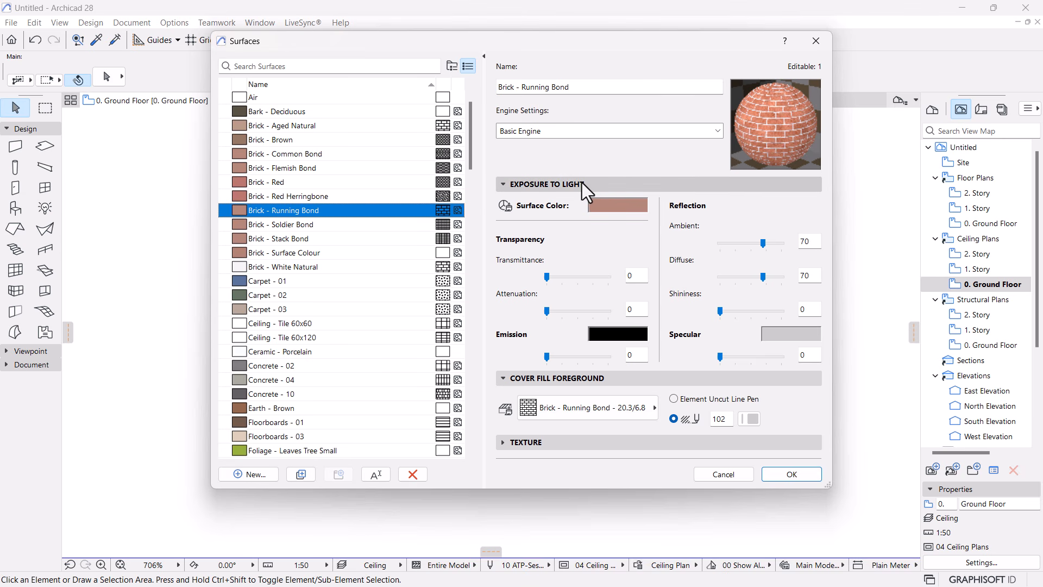
scroll(344, 370, down, 6)
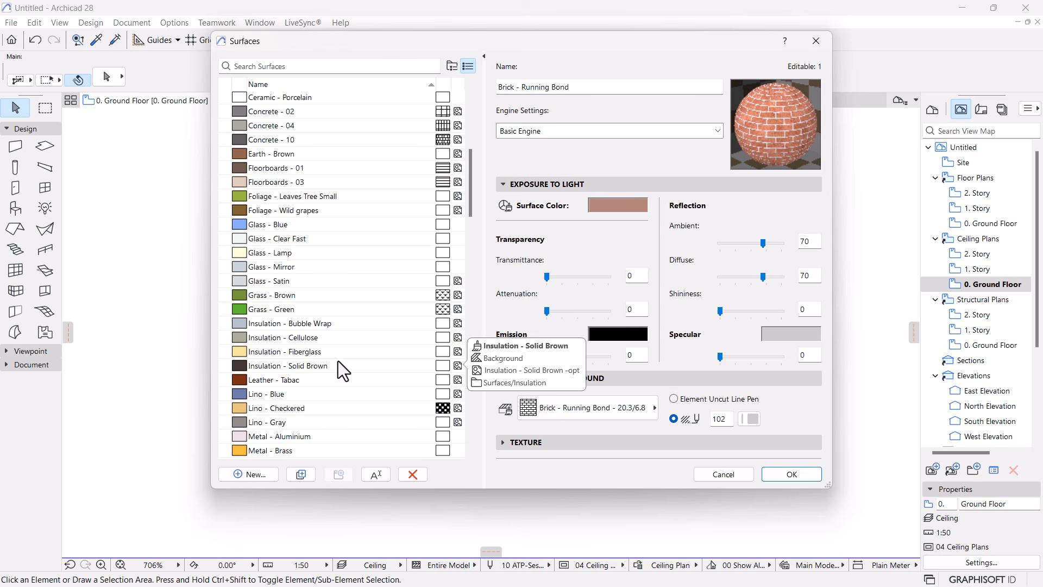
scroll(345, 361, down, 10)
scroll(397, 320, down, 5)
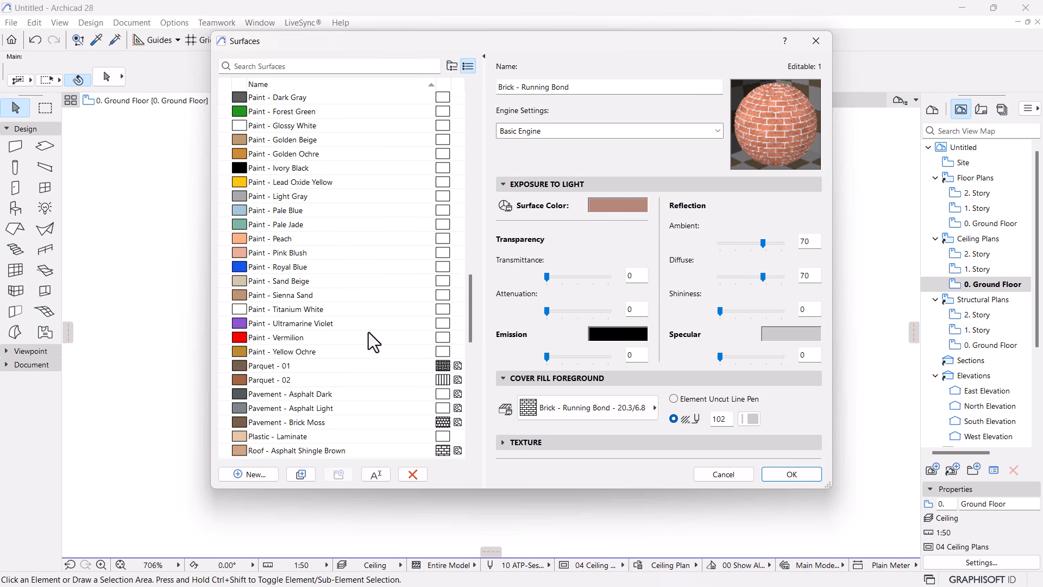
scroll(328, 200, up, 10)
scroll(291, 206, up, 4)
scroll(285, 356, down, 10)
Examine the texture and cover fill foreground settings of the Paint - Light Gray surface, including the available fills
click(342, 321)
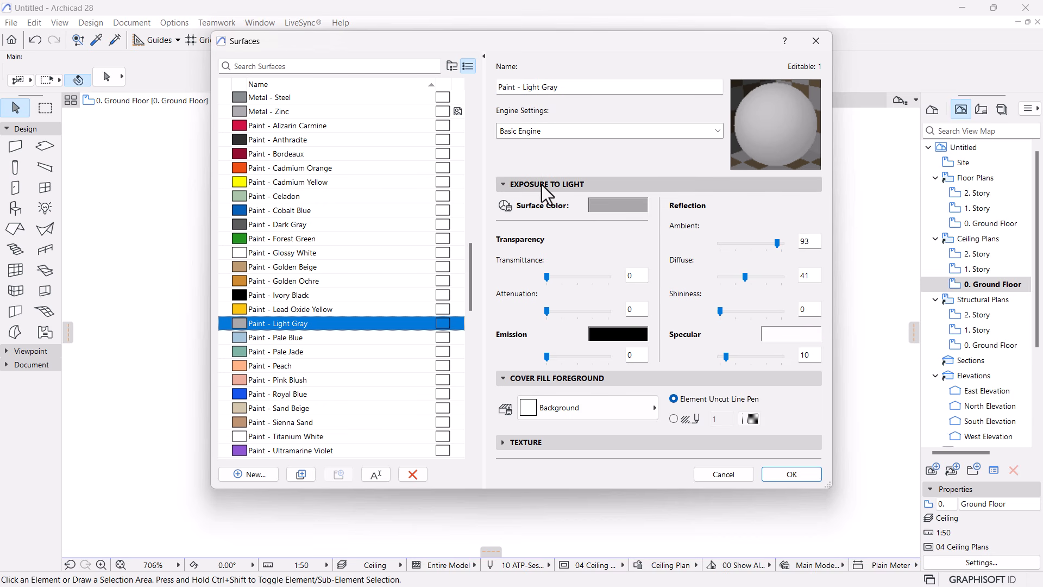
click(501, 445)
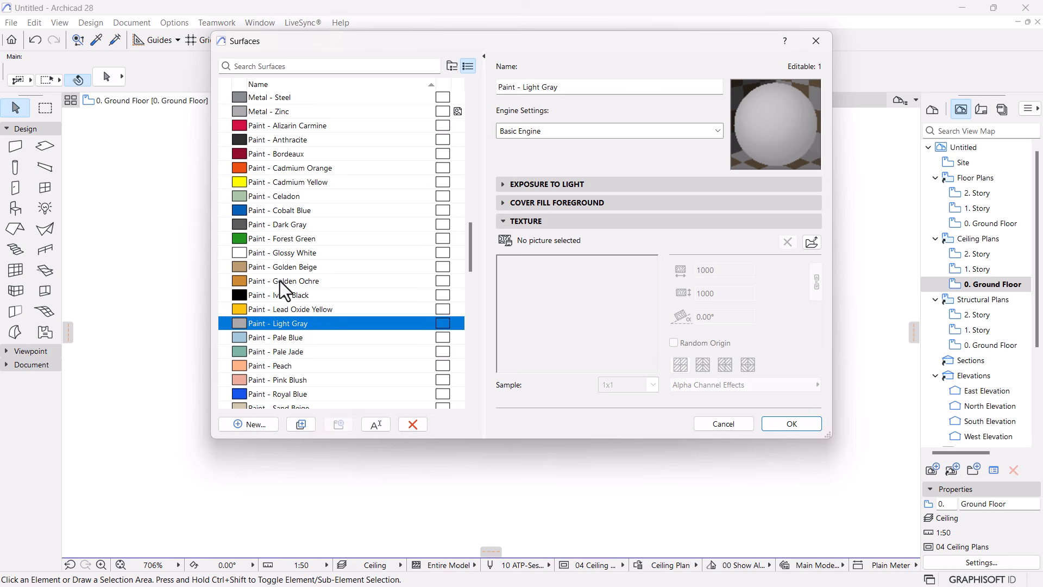
scroll(279, 281, up, 5)
scroll(310, 329, down, 5)
click(501, 204)
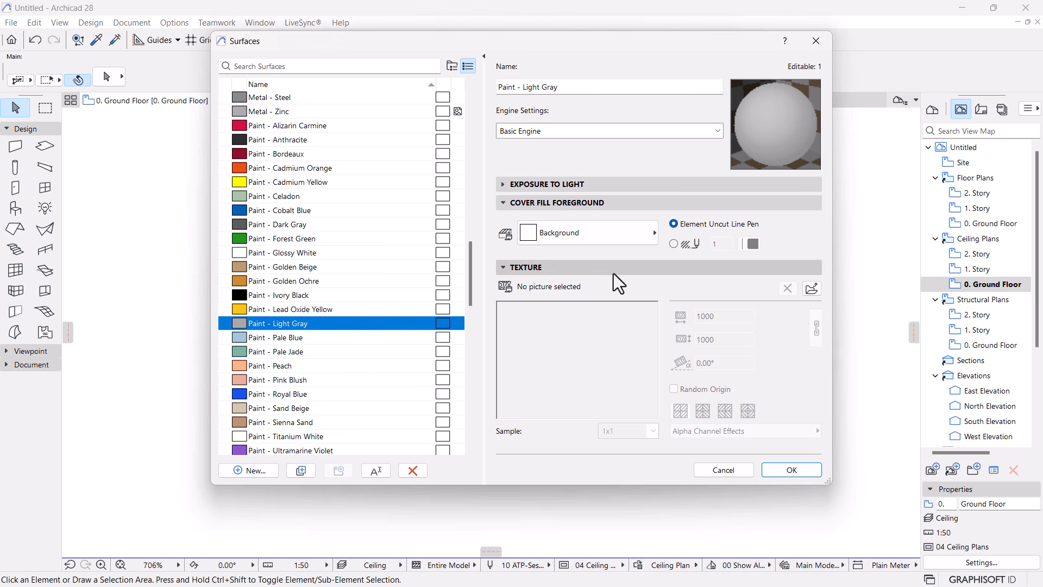
click(572, 235)
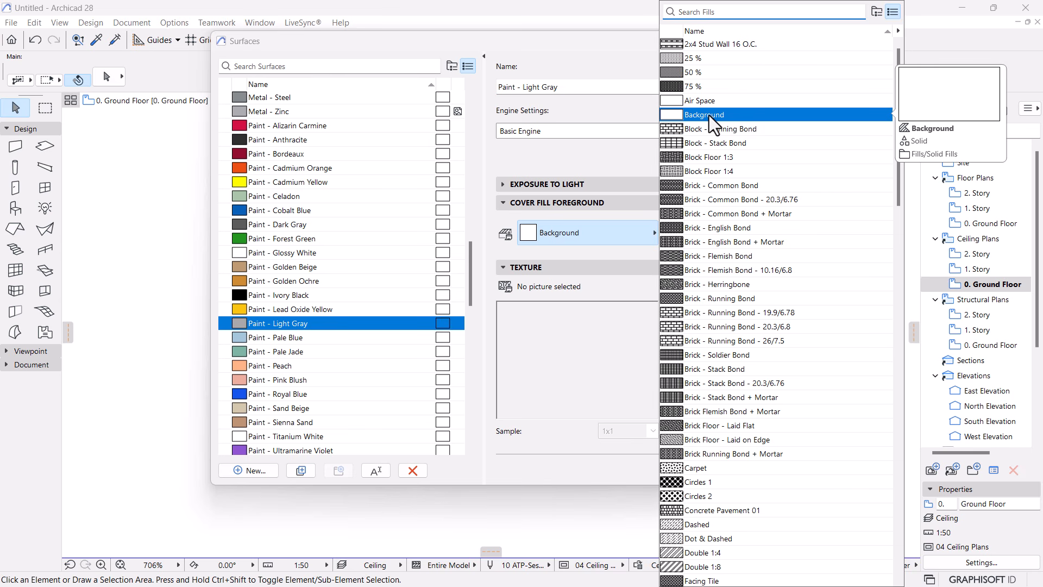
click(548, 360)
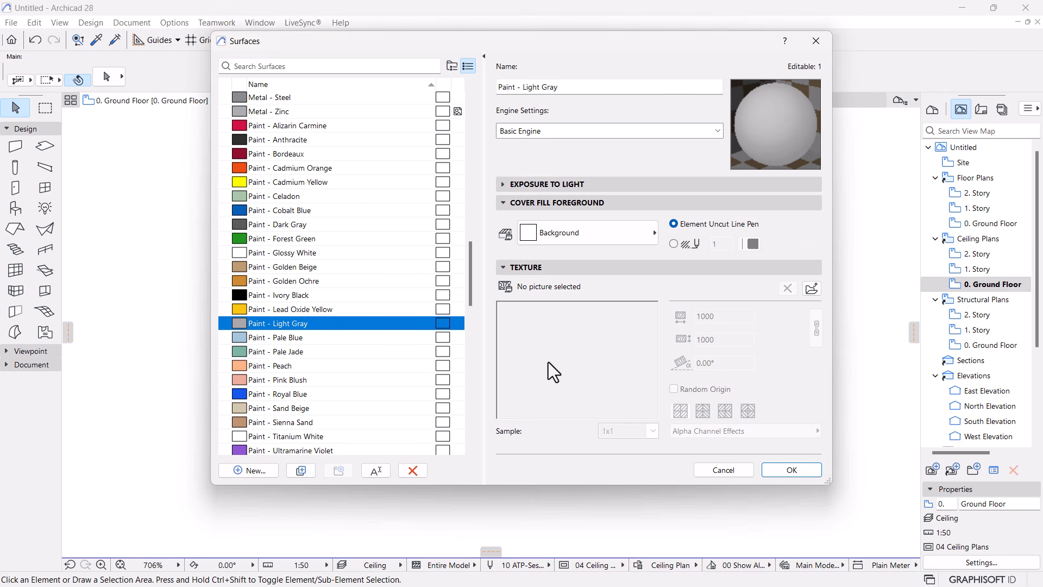
Examine the Brick - Red surface's cover fill and texture, and return to the 0. Ground Floor floor plan view
scroll(350, 278, up, 1)
scroll(349, 278, up, 15)
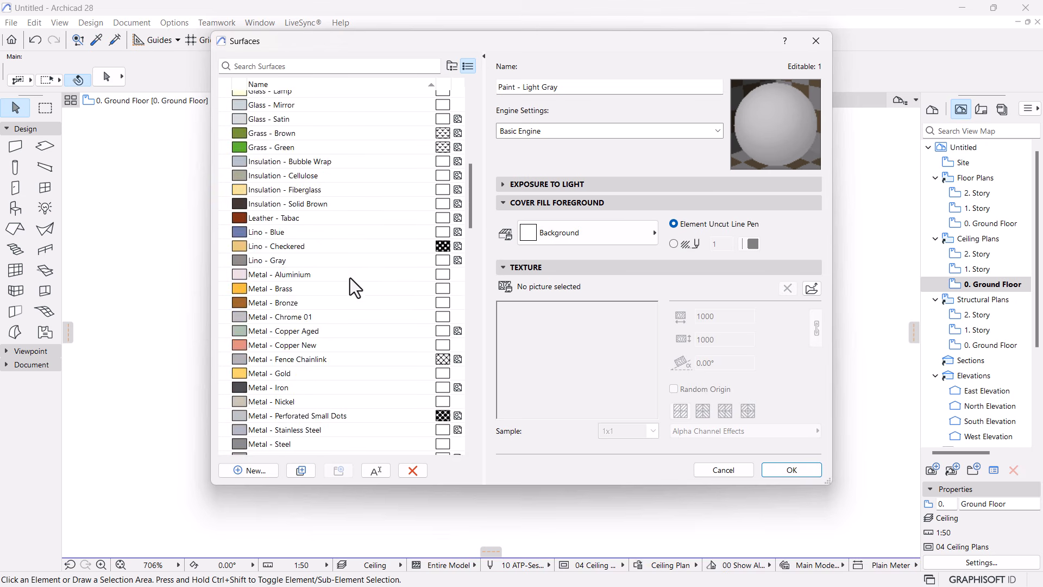
scroll(350, 278, up, 4)
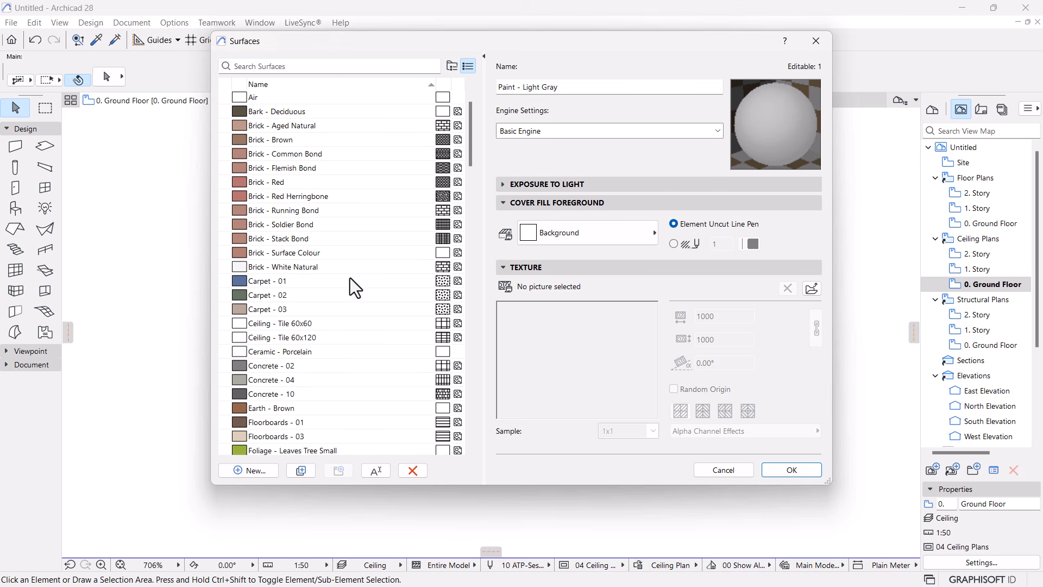
scroll(286, 260, down, 1)
scroll(285, 266, up, 1)
mouse_move(445, 197)
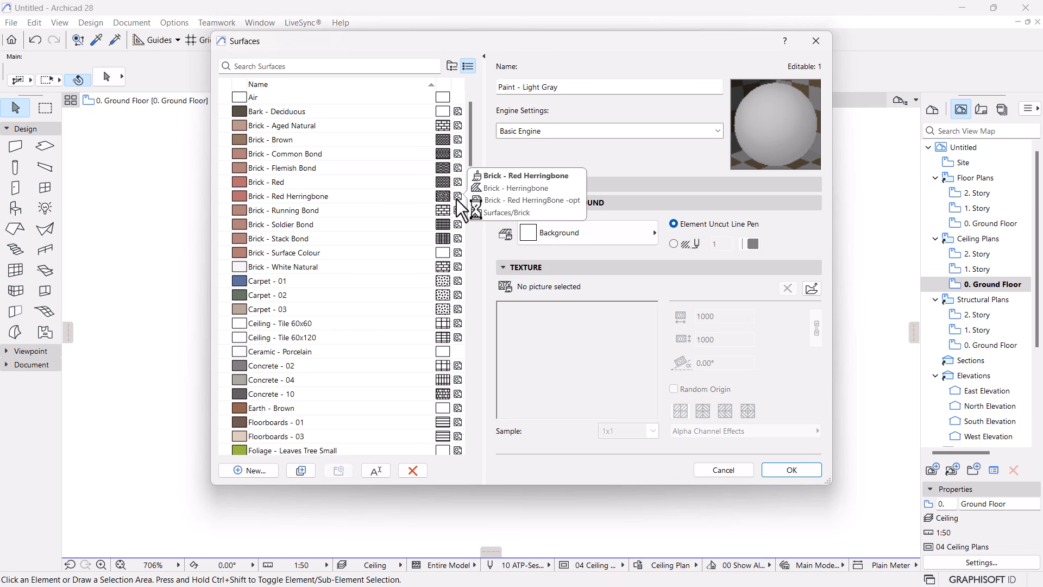
click(258, 184)
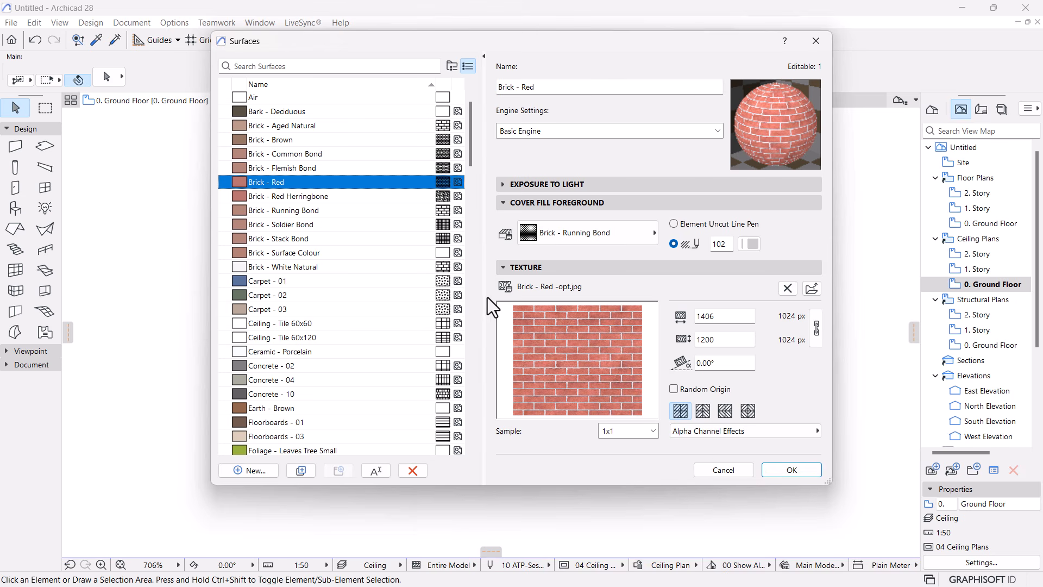
click(782, 470)
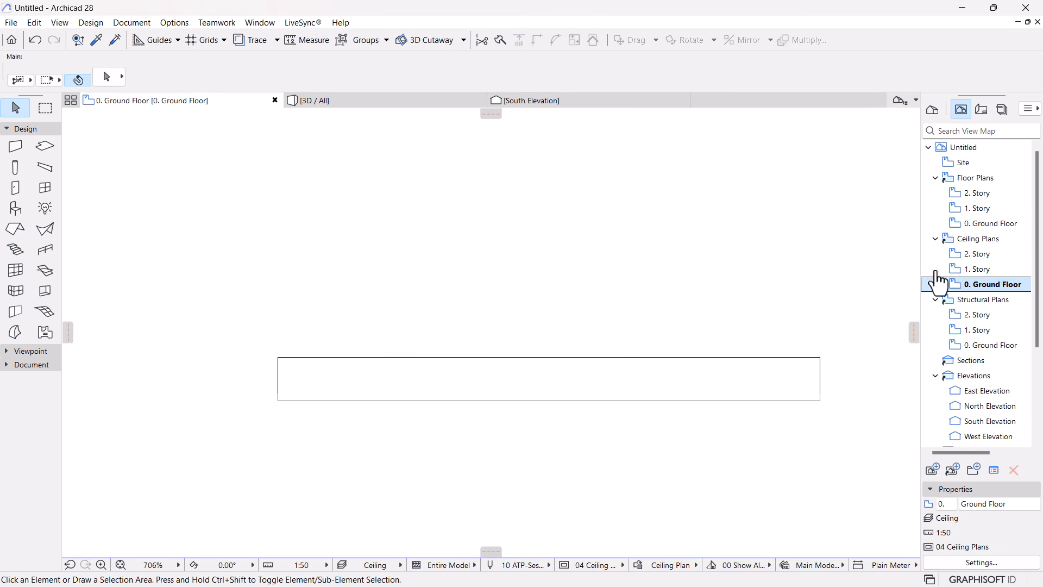
click(990, 223)
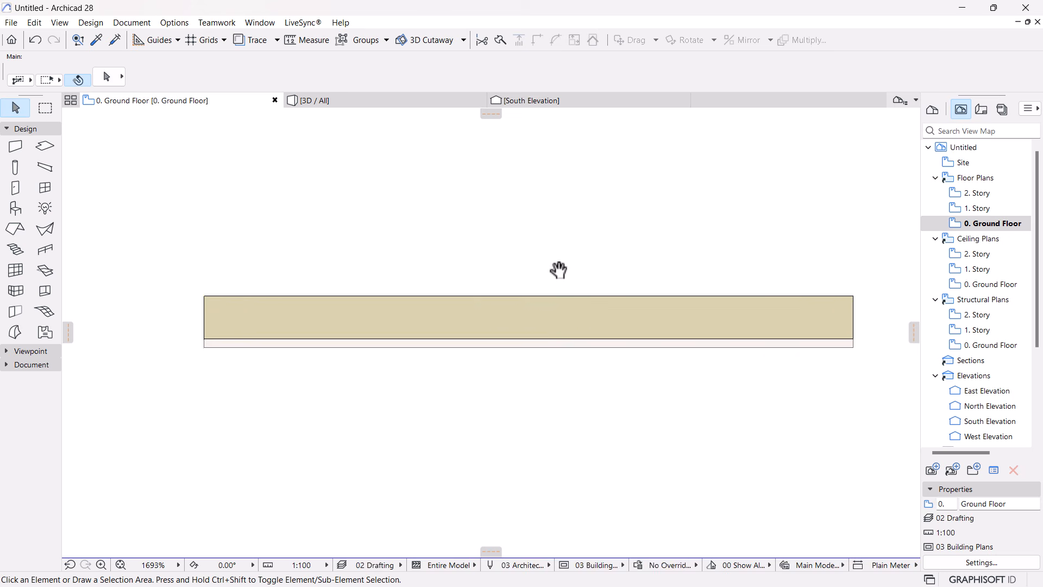
Check the structure settings of the composite wall in the 0. Ground Floor plan and look closely at its layers
click(471, 335)
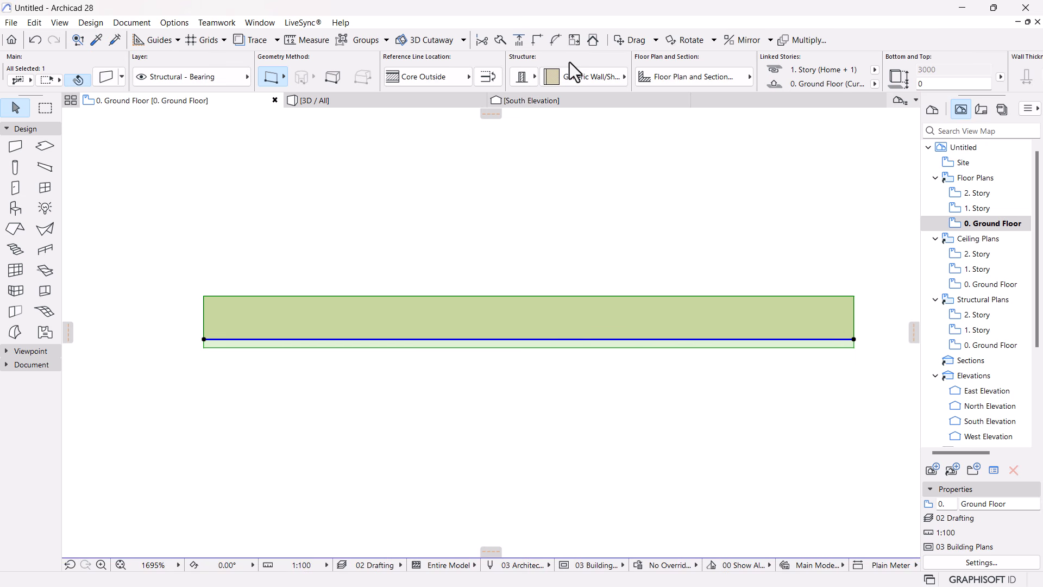
click(534, 77)
click(507, 383)
scroll(540, 332, up, 2)
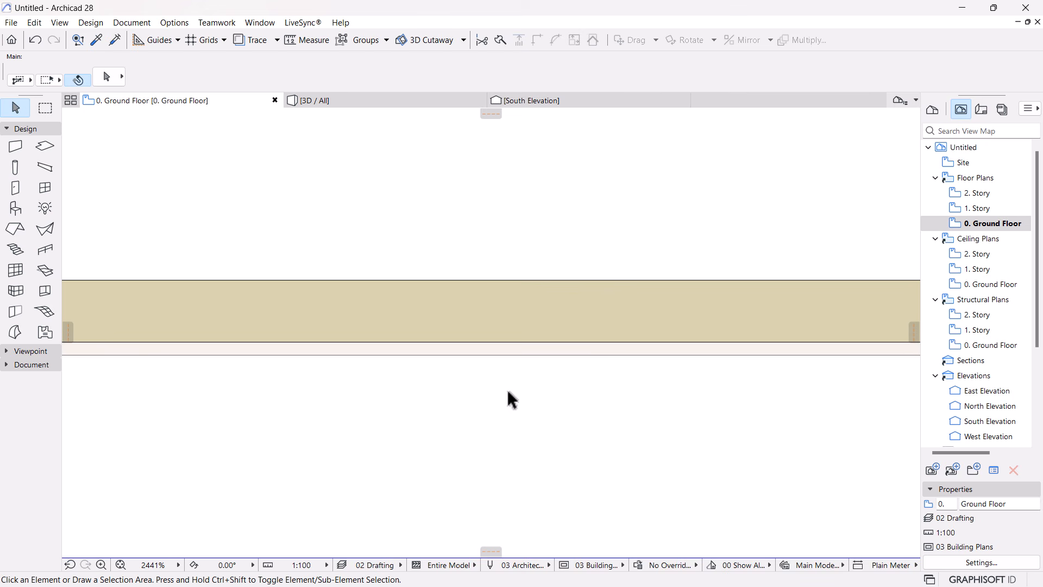
Fit the composite wall in the 3D view and examine its layers from both sides
click(323, 100)
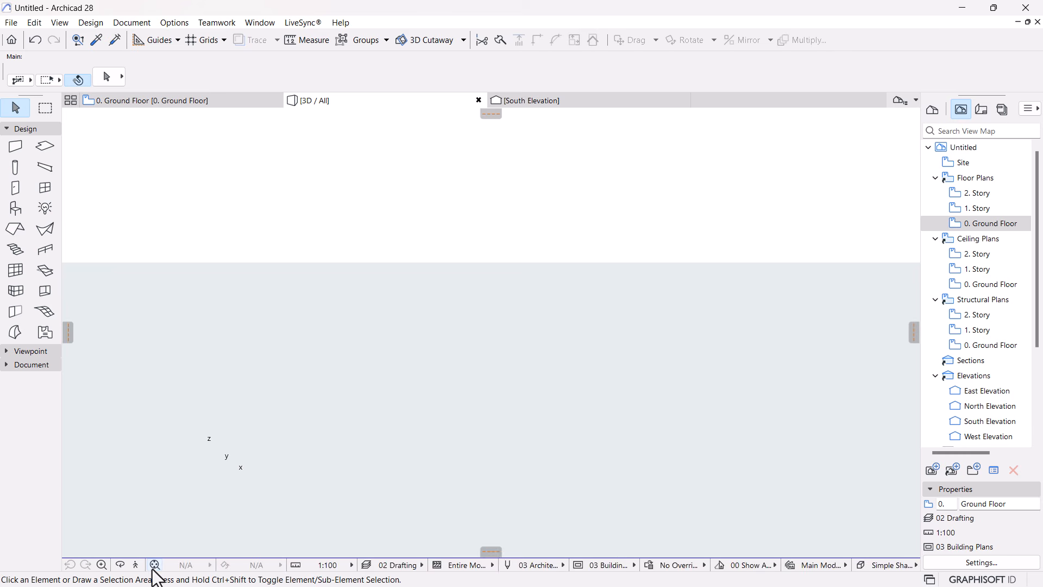
click(154, 566)
shift+middle_drag(414, 436, 490, 273)
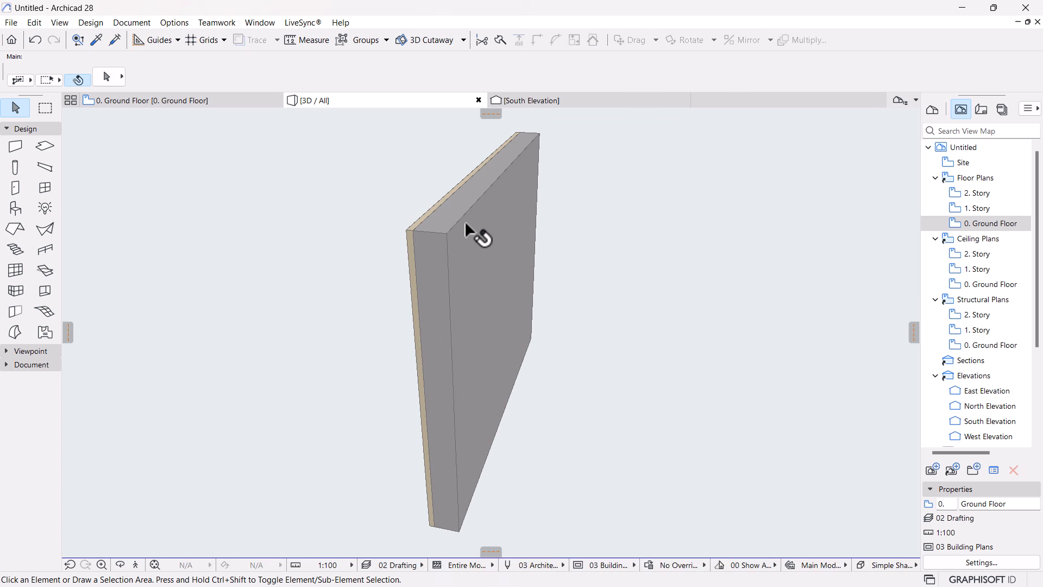
click(437, 231)
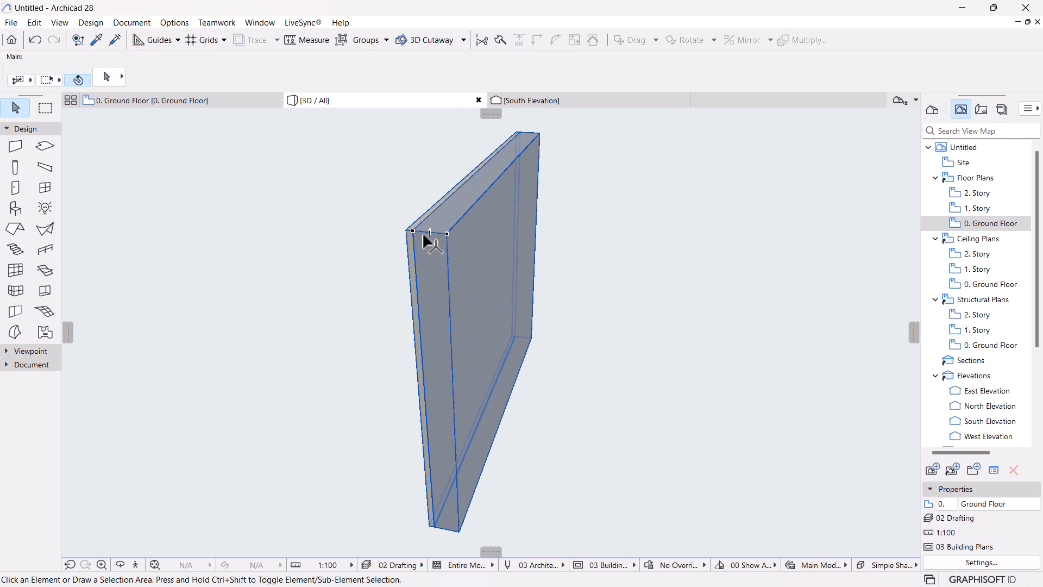
key(o)
drag(347, 249, 429, 268)
key(o)
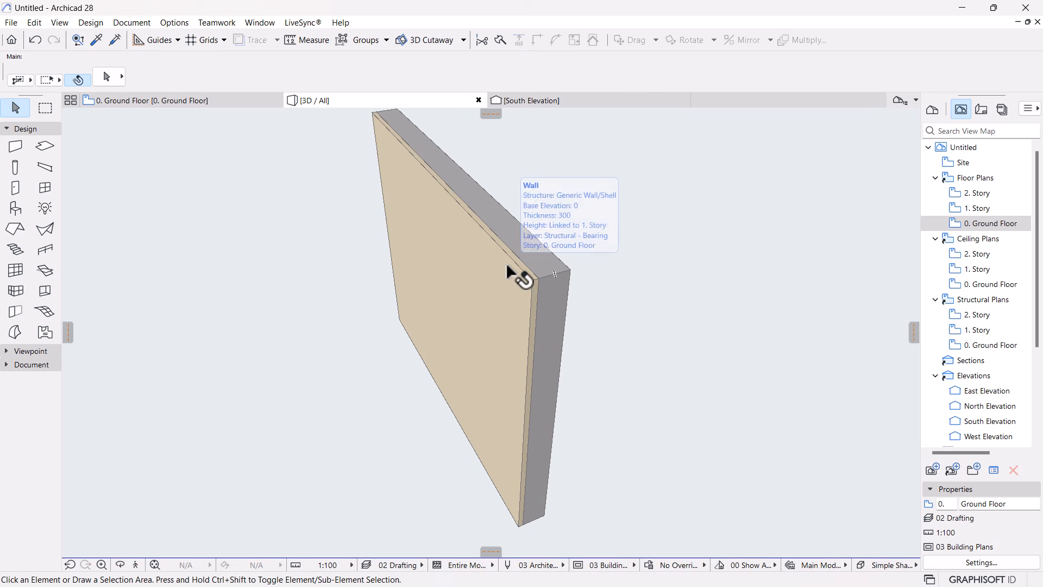
Change the wall in the 0. Ground Floor plan to a Basic structure with the GENERIC - STRUCTURAL building material
click(165, 102)
scroll(439, 231, down, 5)
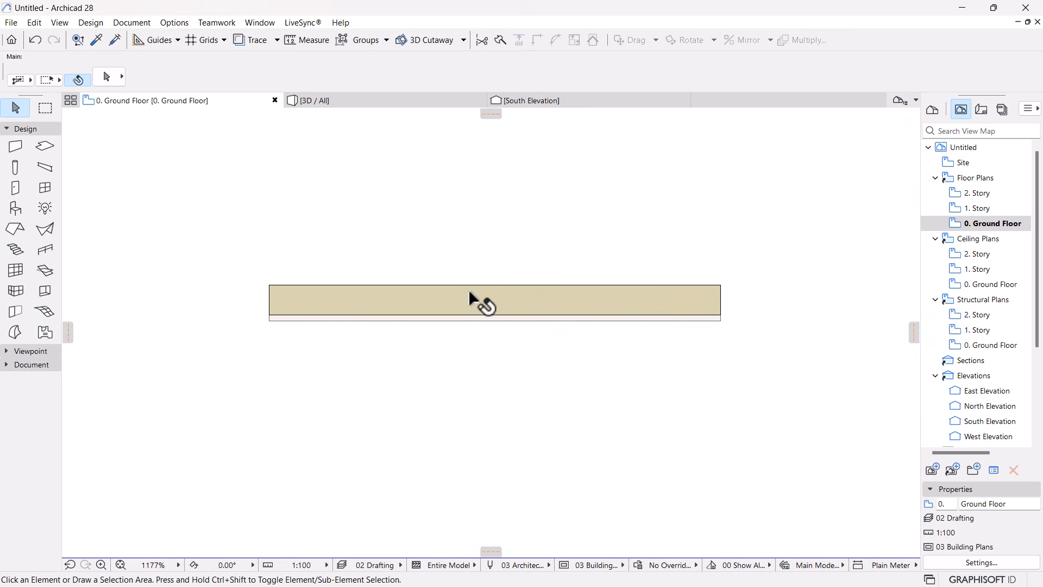
click(458, 296)
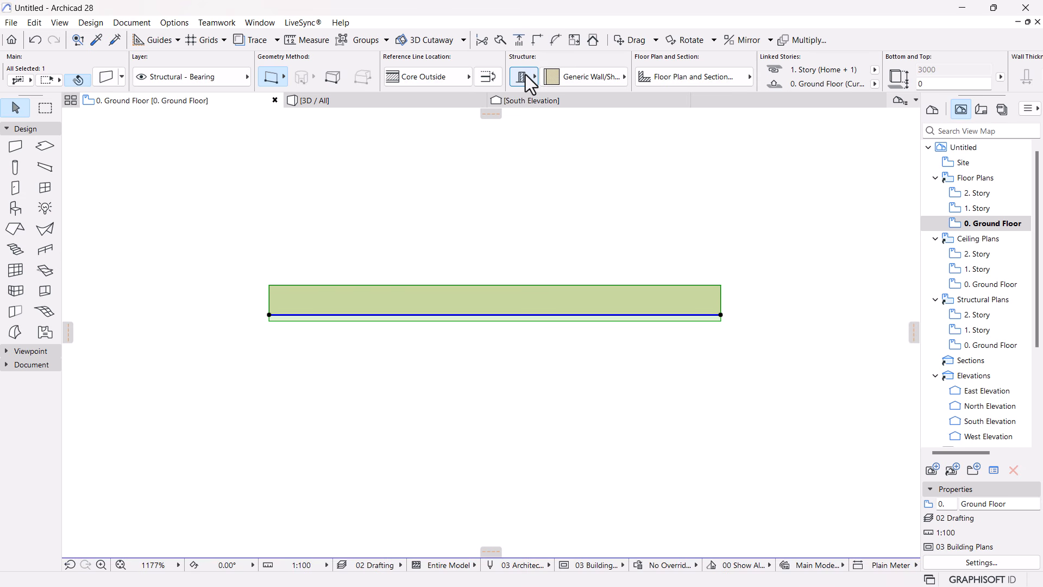
click(550, 76)
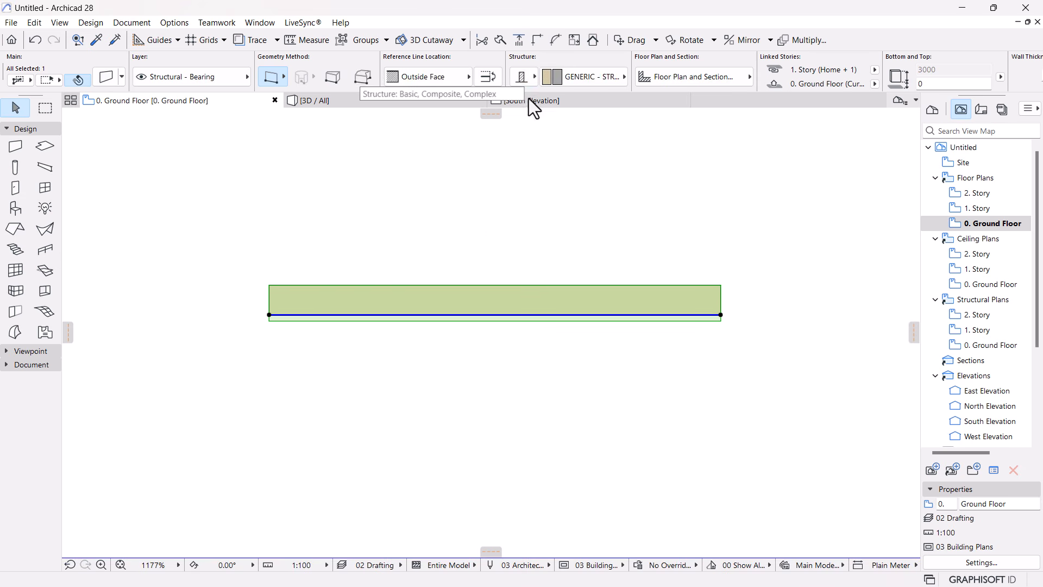
click(503, 226)
Compare the basic wall's appearance in the 3D view and the 0. Ground Floor plan, ending in the 3D view
click(346, 100)
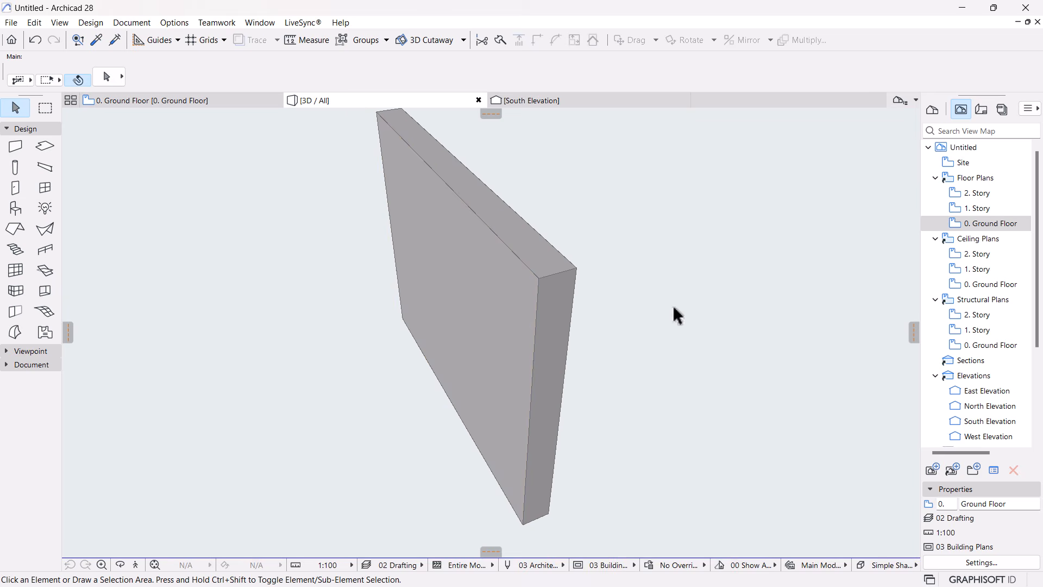
click(154, 103)
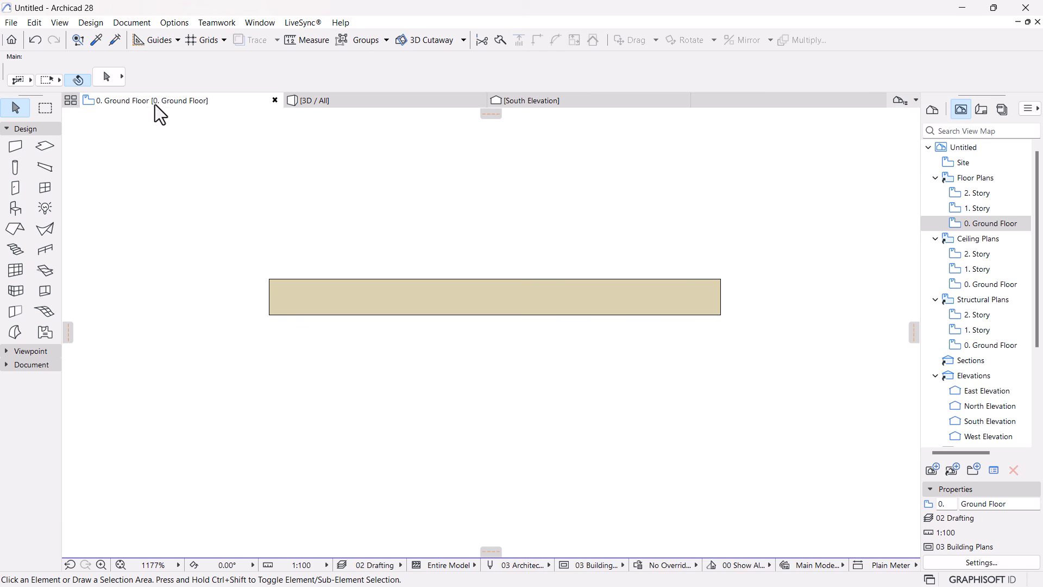
click(514, 294)
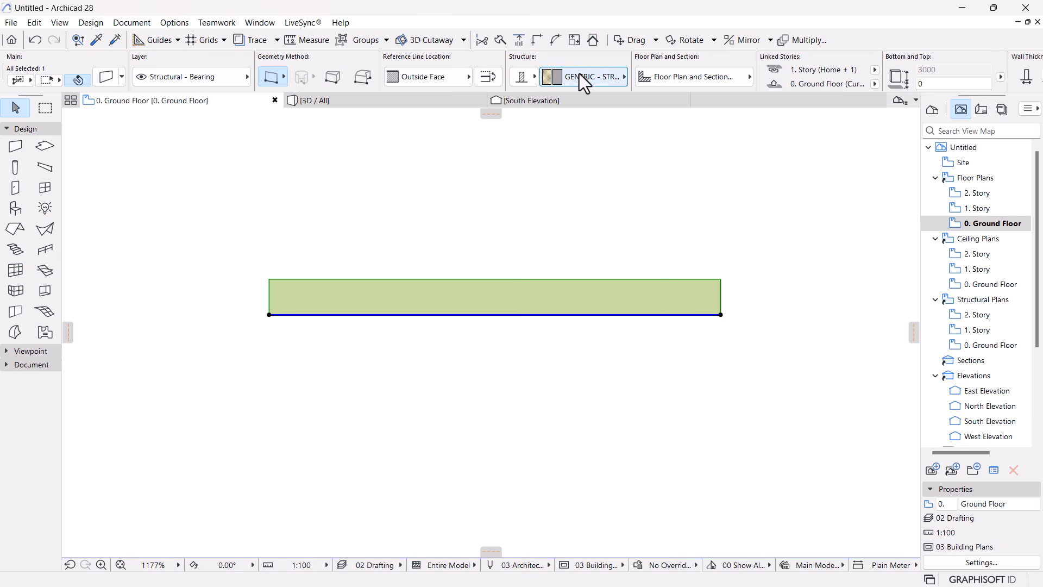
mouse_move(332, 122)
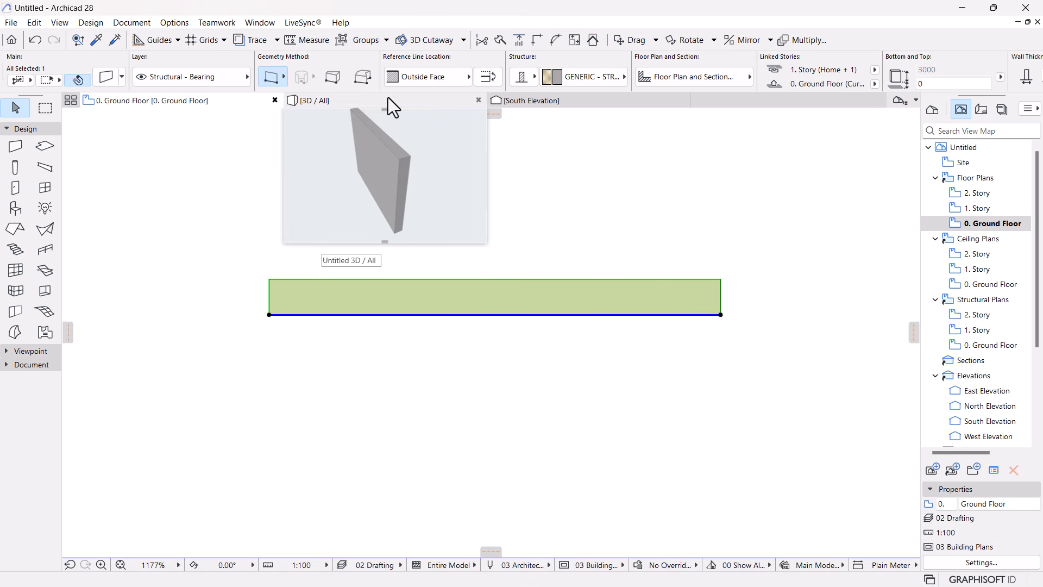
click(424, 180)
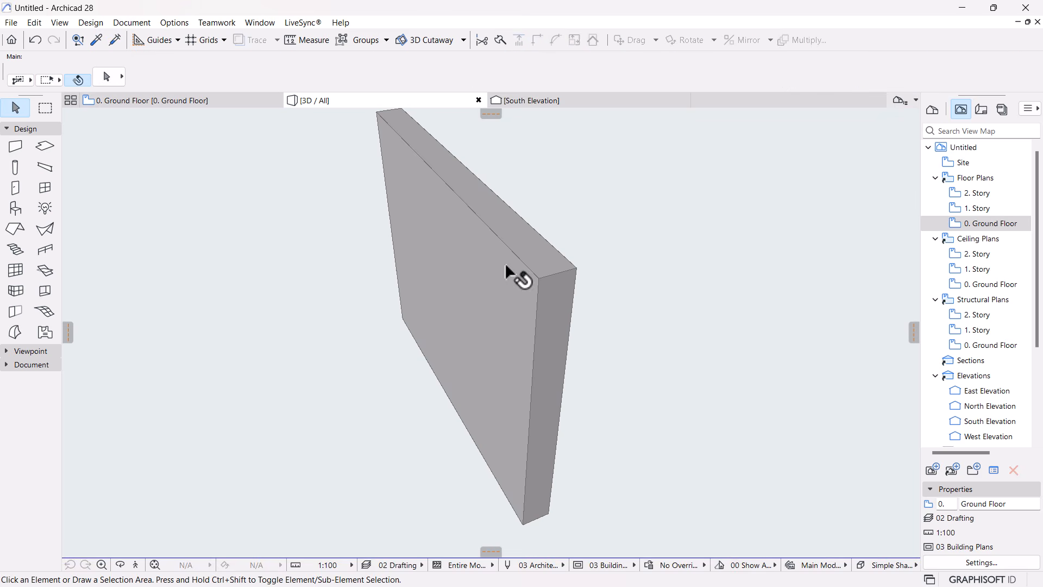
Open the wall's selection settings from the 3D view and enable the surface overrides for its outside face, edges and inside face
click(463, 233)
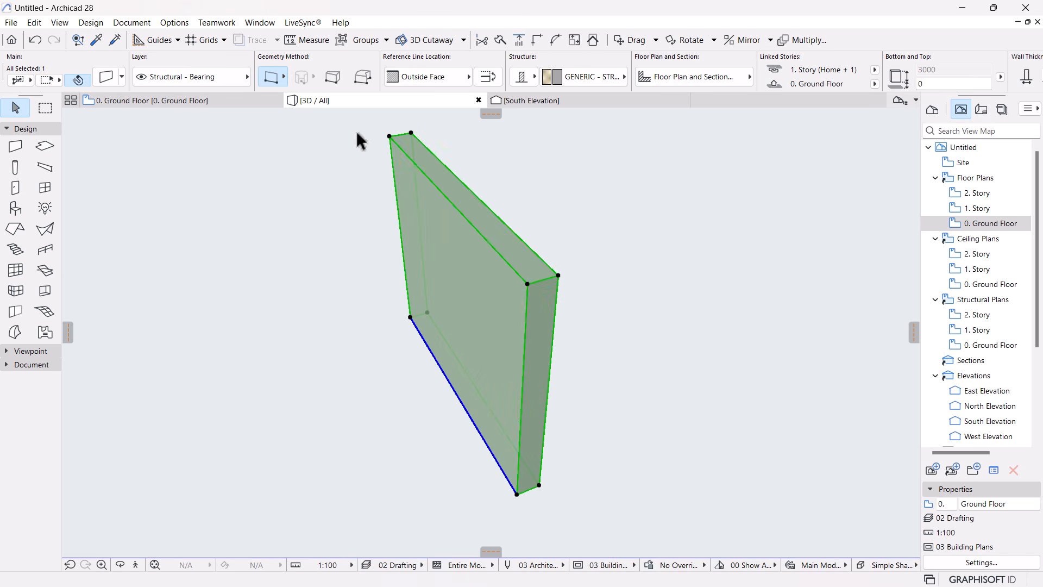
click(108, 77)
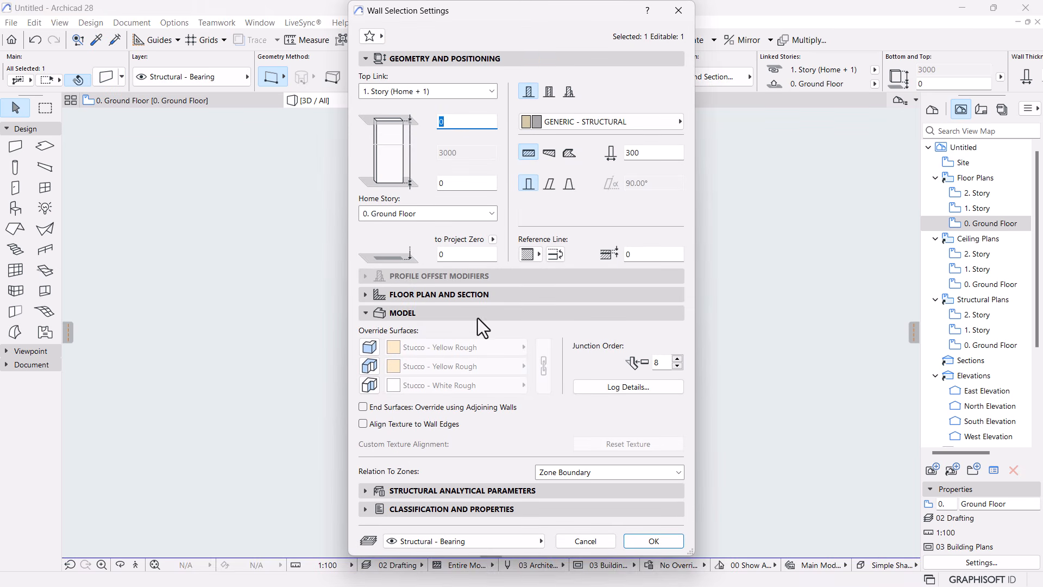
drag(595, 8, 382, 8)
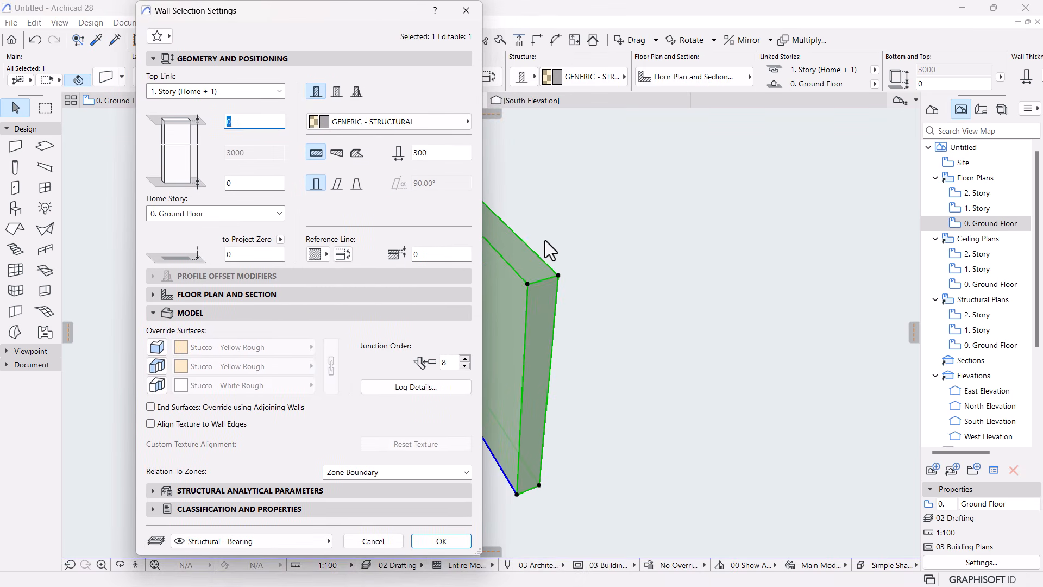
click(153, 314)
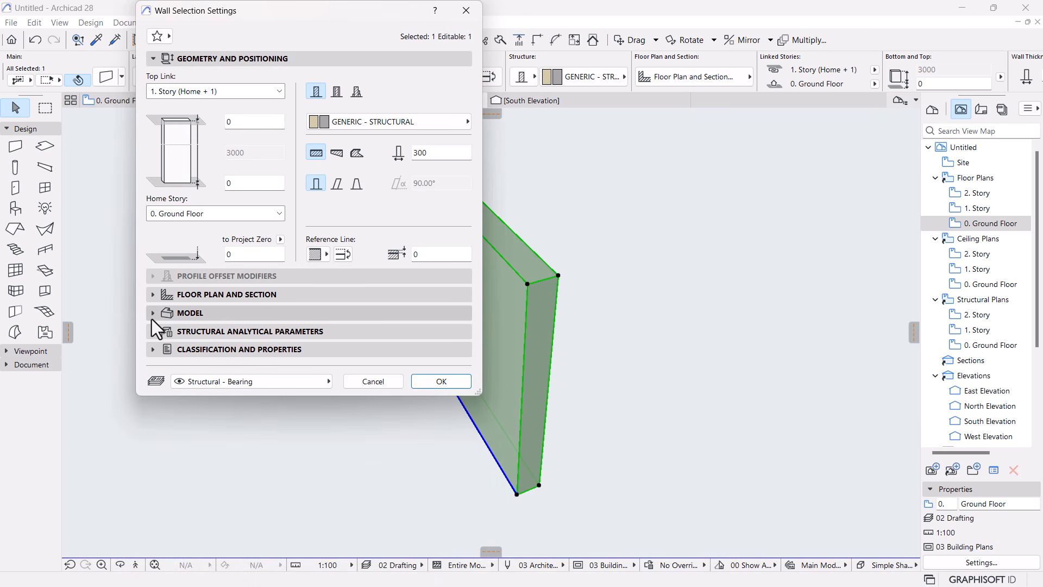
click(152, 314)
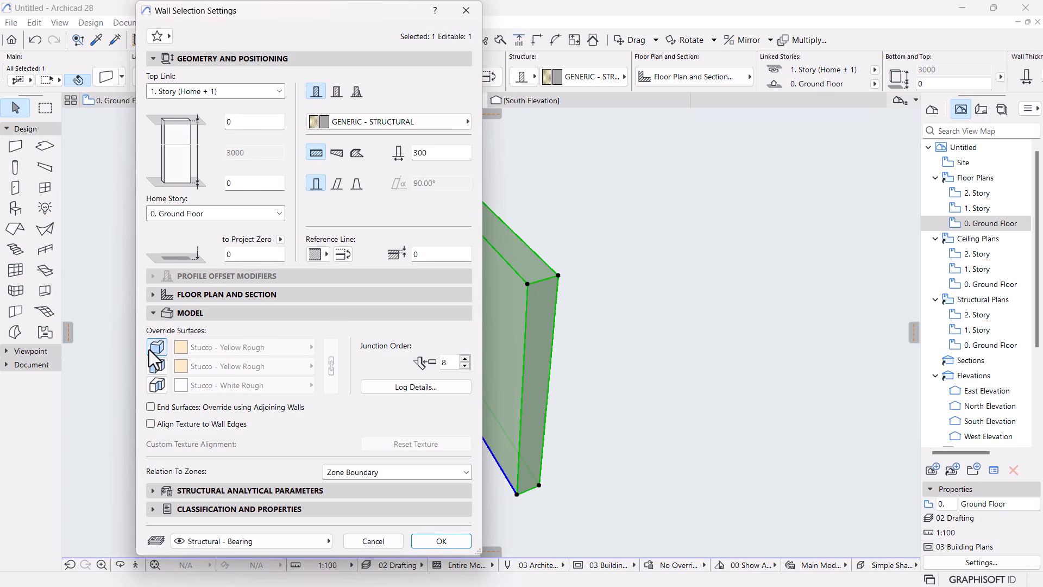
click(155, 348)
click(157, 385)
Override the wall's outside face surface with Brick - Red and link the three surfaces so all use it
click(268, 351)
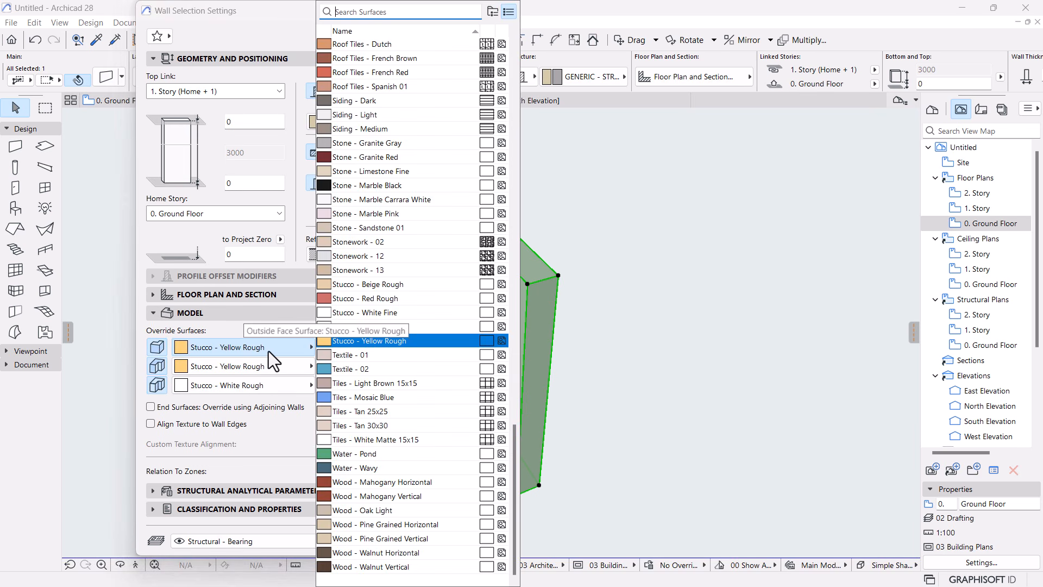
text(bri)
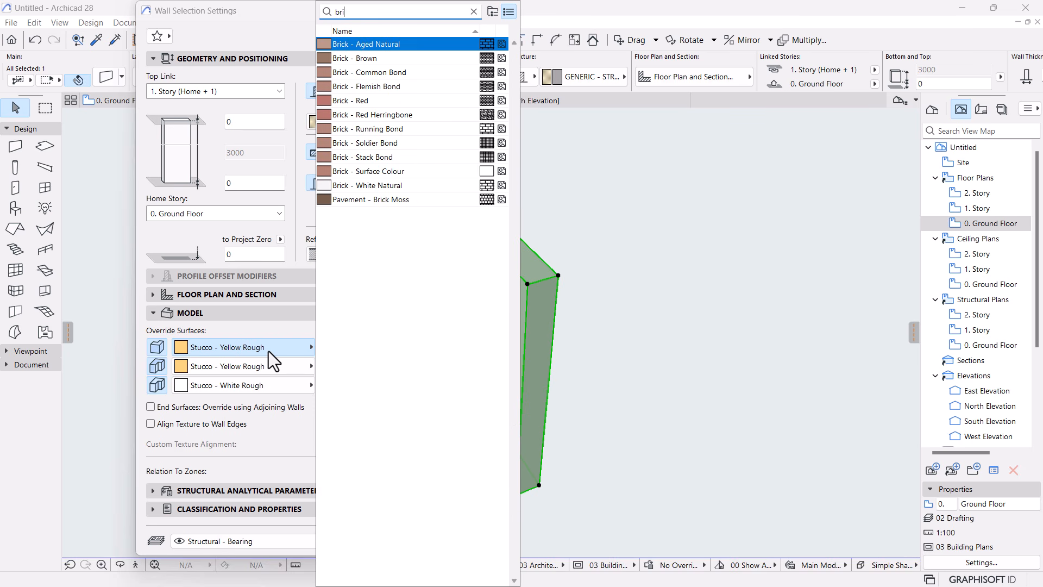
click(378, 102)
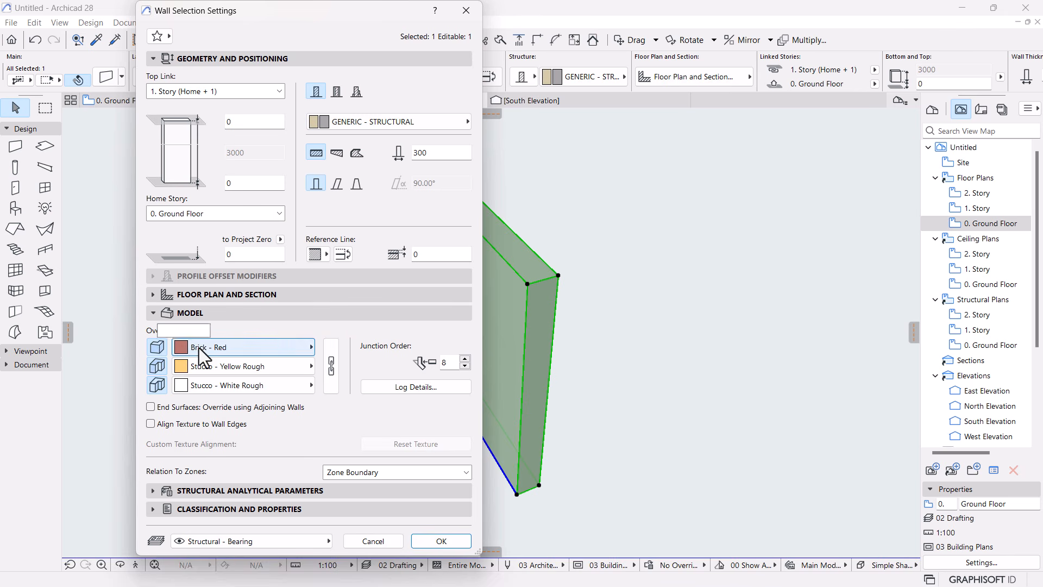
click(337, 373)
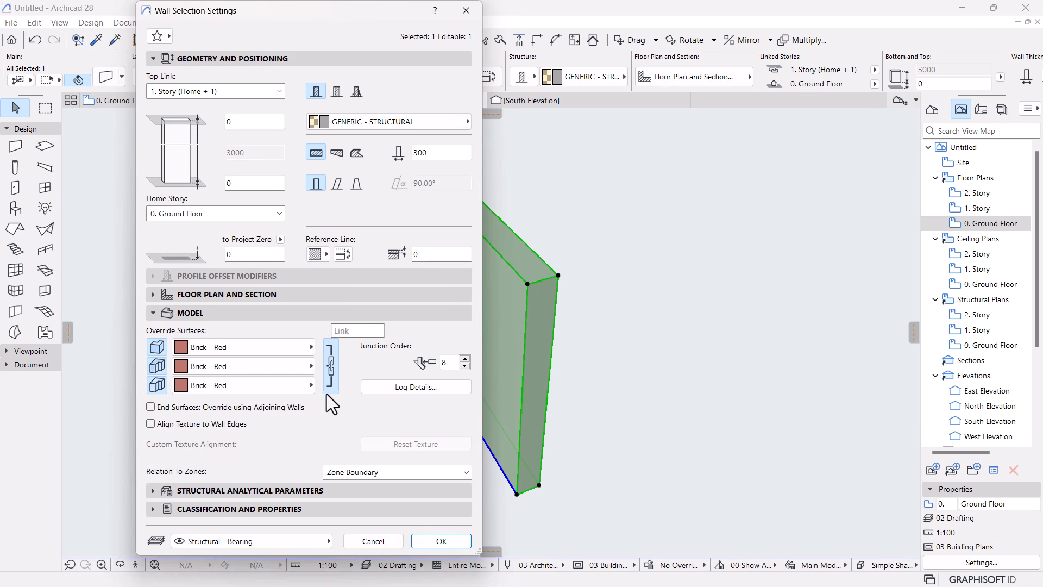
click(439, 547)
Deselect the wall and inspect its overridden surfaces in the 3D view
click(627, 320)
drag(547, 328, 512, 284)
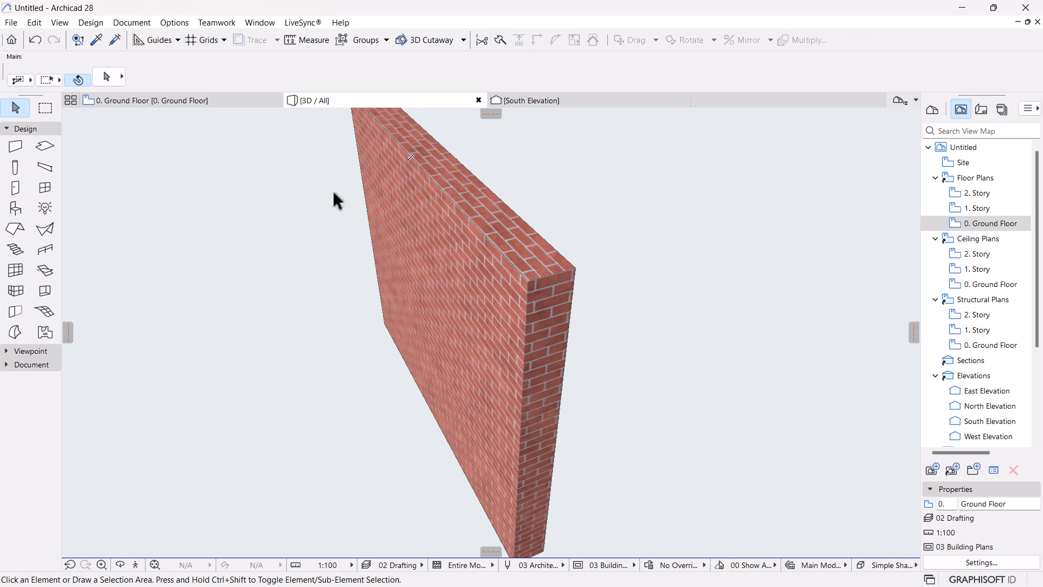
scroll(332, 198, down, 4)
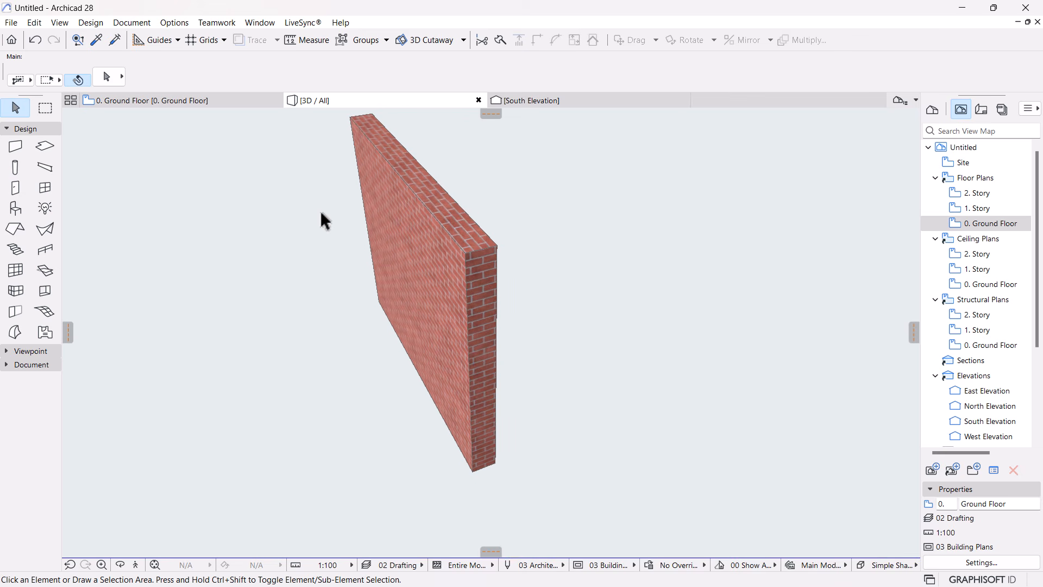
scroll(320, 216, up, 2)
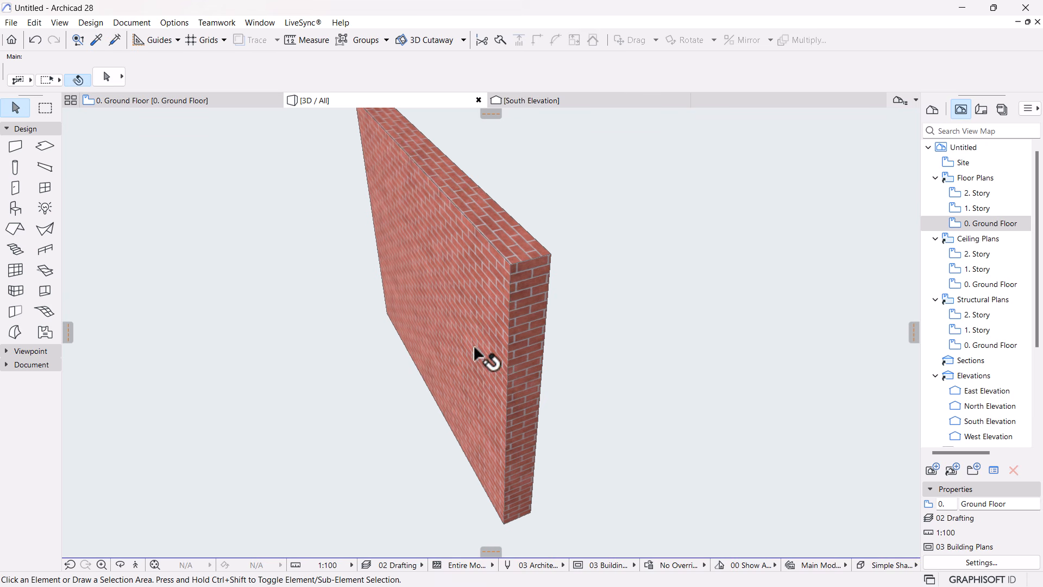
Select the wall in 3D, open the Building Materials settings and look through the list of available materials
click(405, 155)
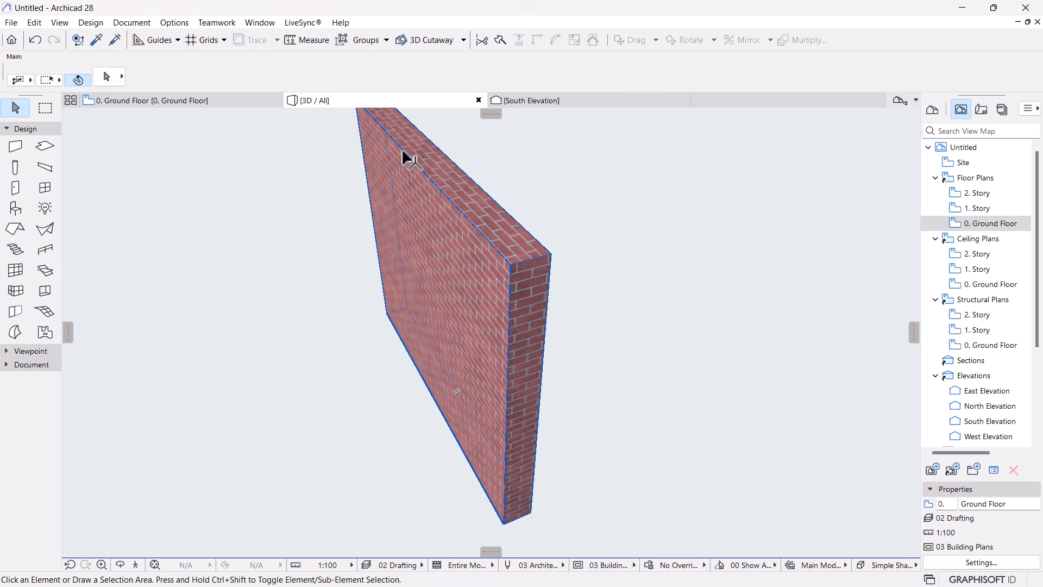
click(476, 235)
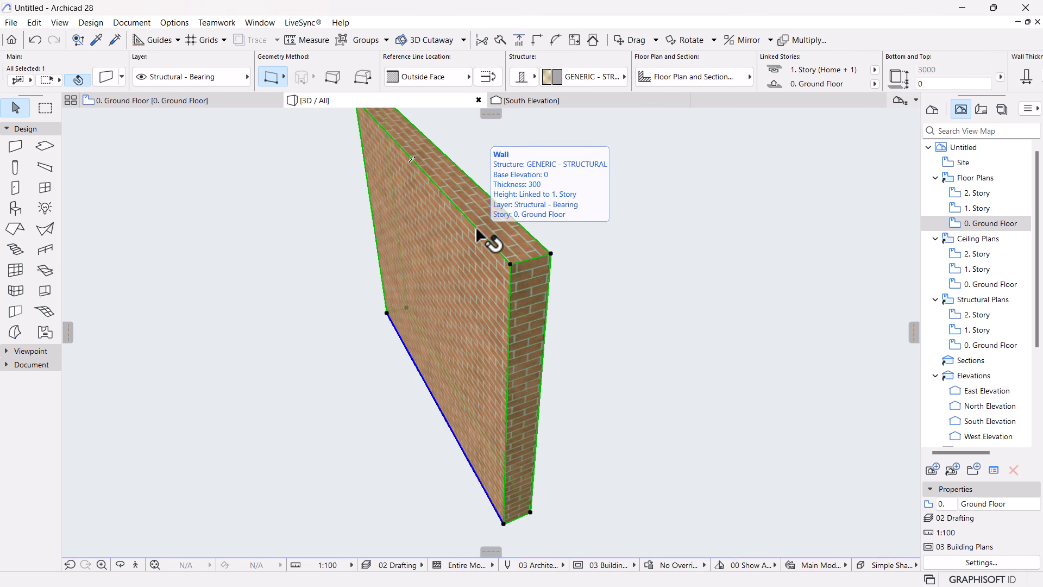
click(170, 22)
mouse_move(172, 38)
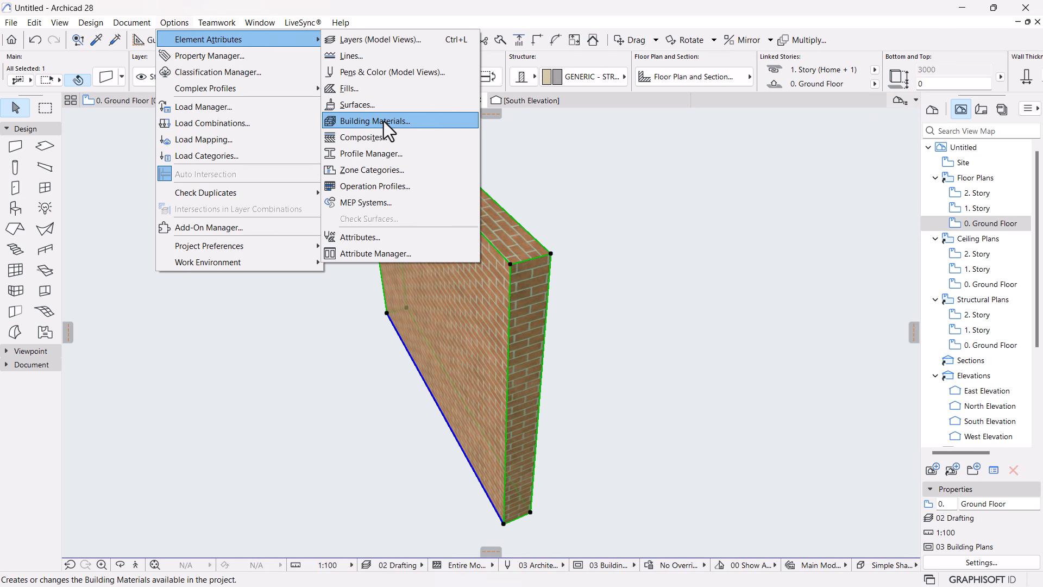
click(383, 122)
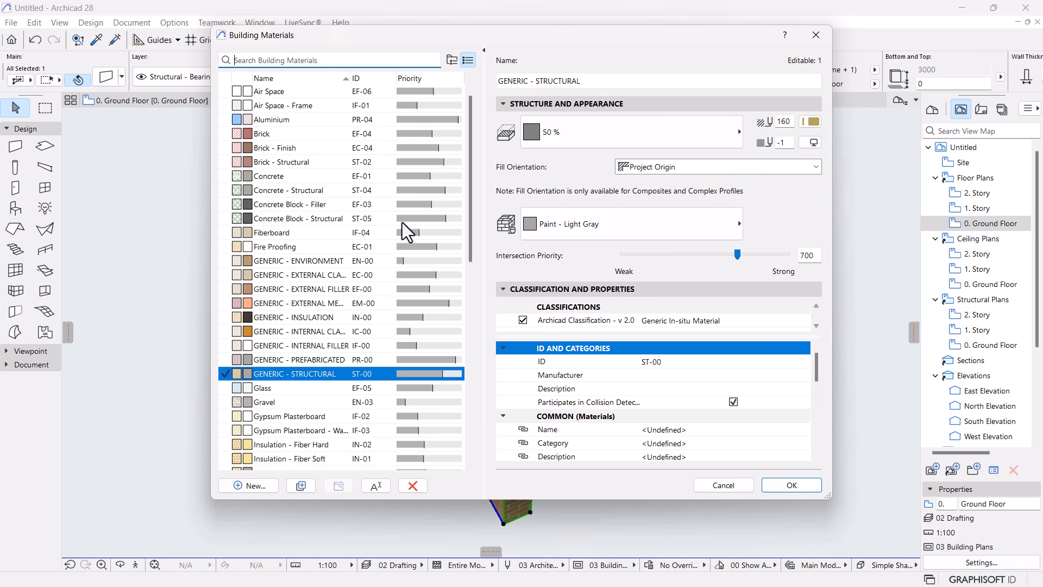
mouse_move(353, 117)
scroll(345, 246, down, 5)
scroll(337, 269, down, 6)
scroll(333, 247, up, 11)
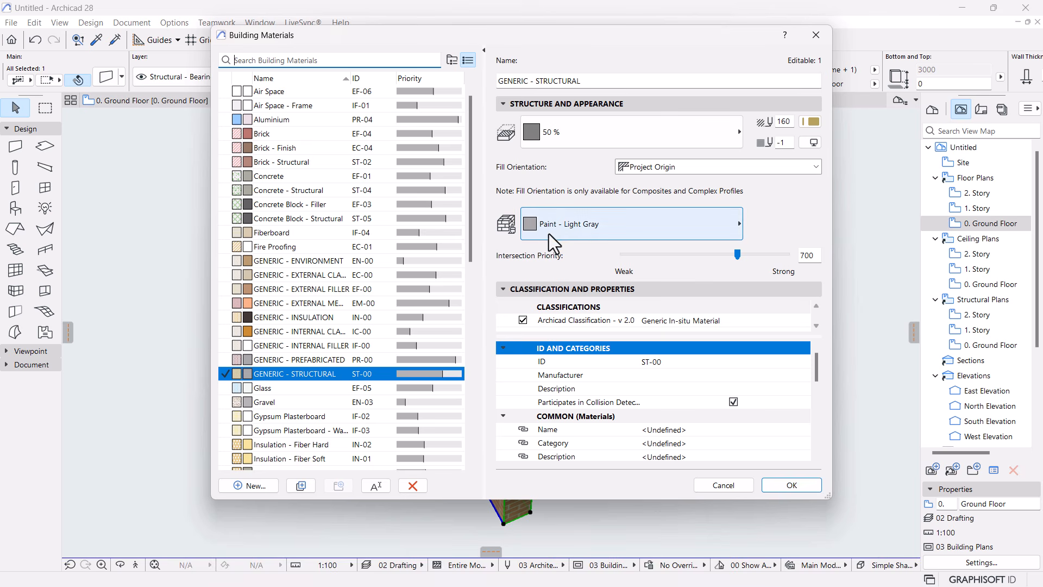
Examine the GENERIC - STRUCTURAL building material's surface choices, classification and physical properties
click(561, 224)
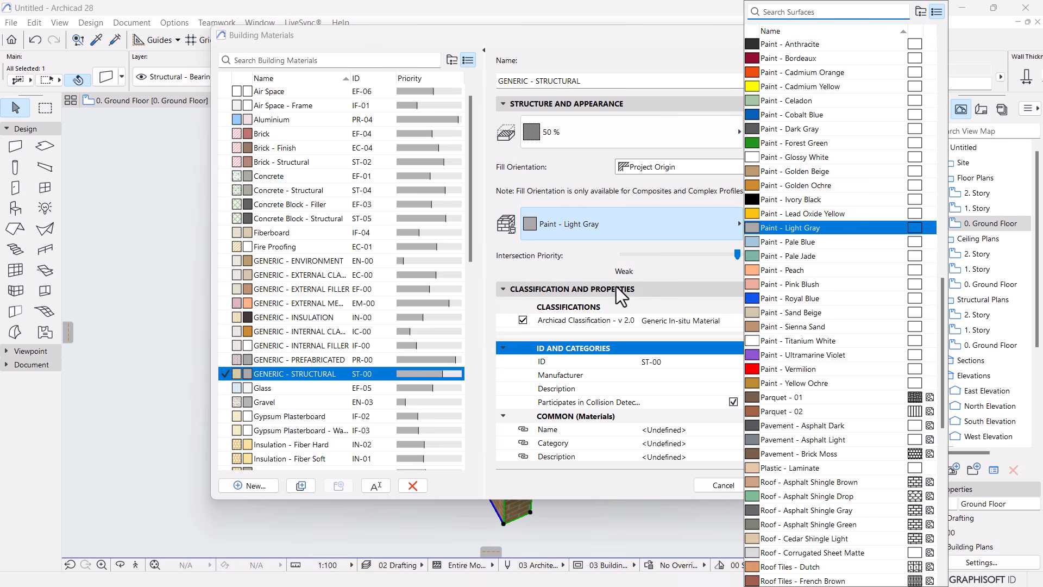
click(556, 260)
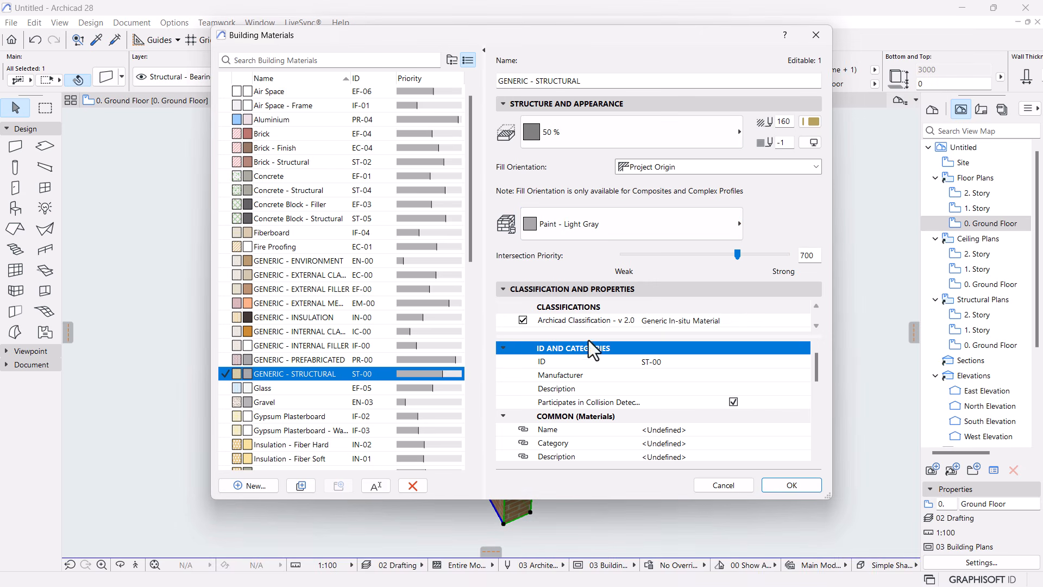
scroll(614, 395, down, 5)
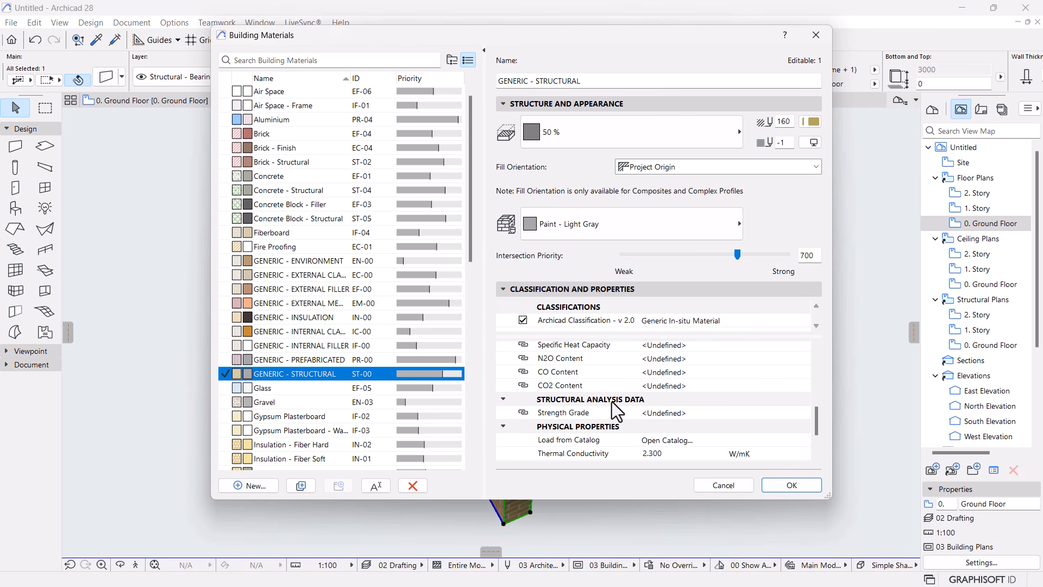
scroll(618, 396, down, 3)
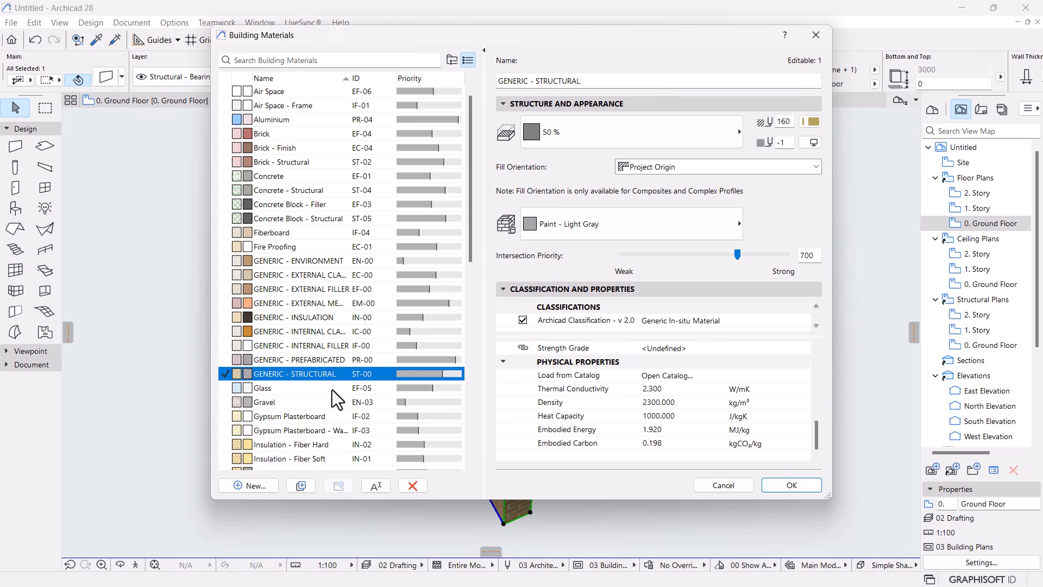
Examine the Brick building material's physical properties, cut fill choices and surface choices, and close the settings without saving
click(265, 136)
scroll(655, 434, down, 3)
scroll(654, 435, down, 3)
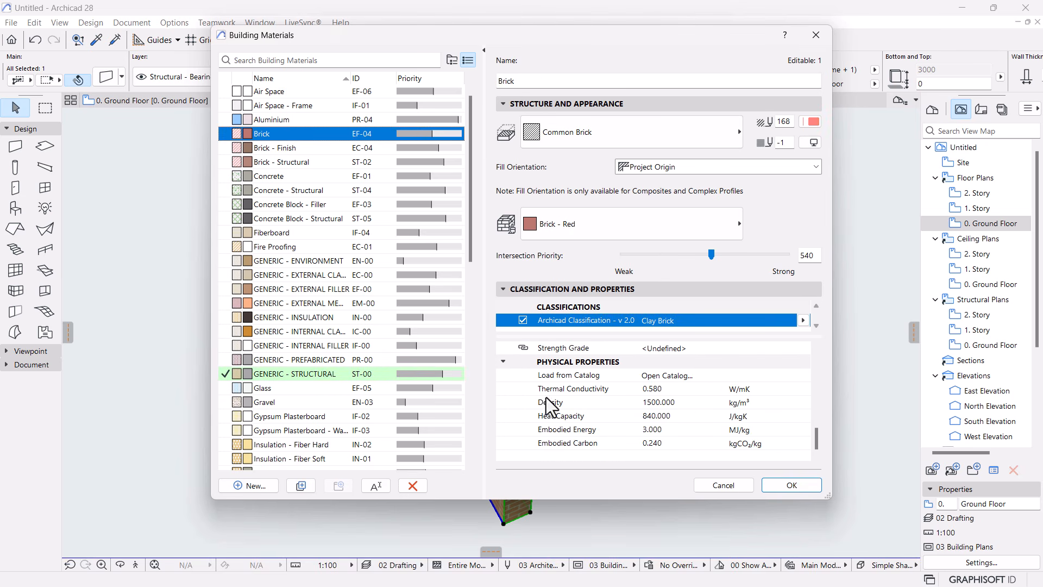
scroll(651, 412, up, 6)
scroll(652, 412, down, 3)
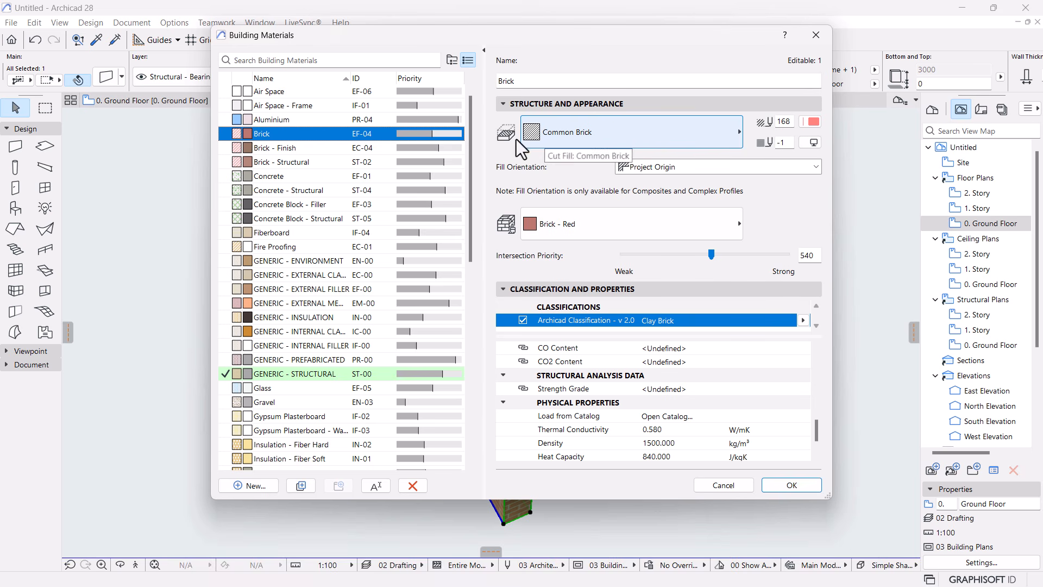
click(617, 137)
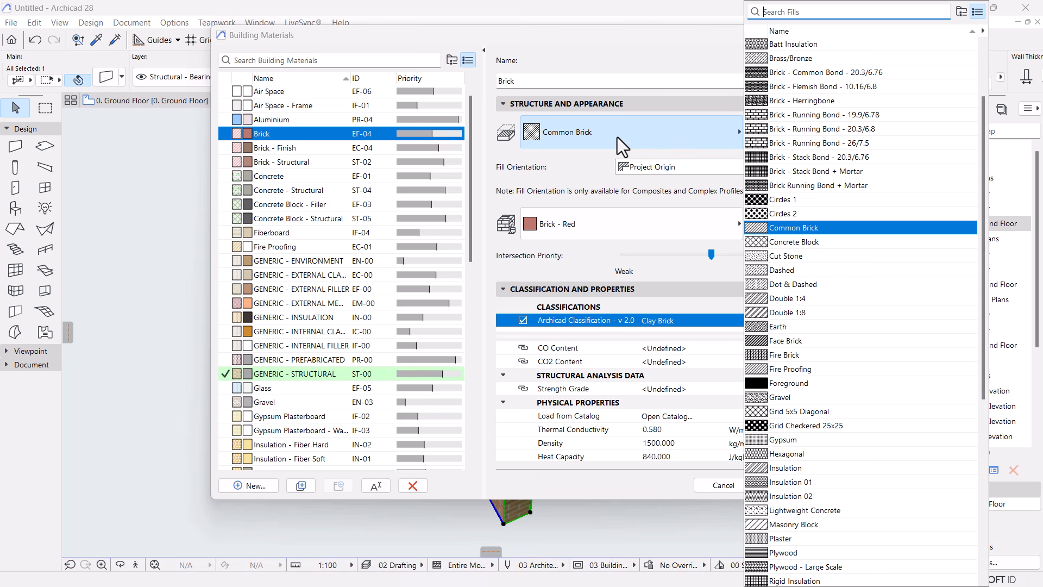
click(487, 205)
click(563, 224)
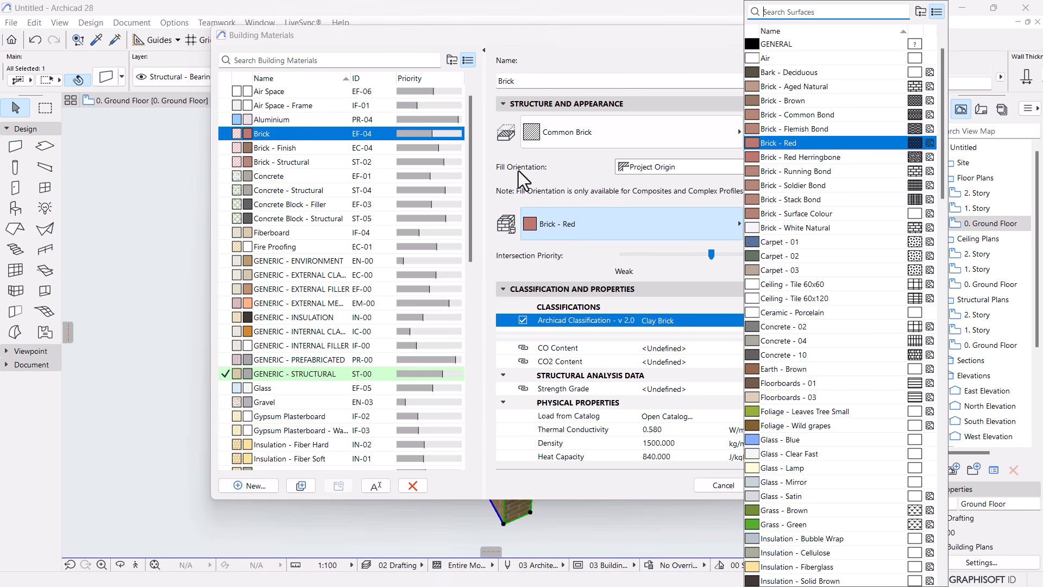
click(571, 169)
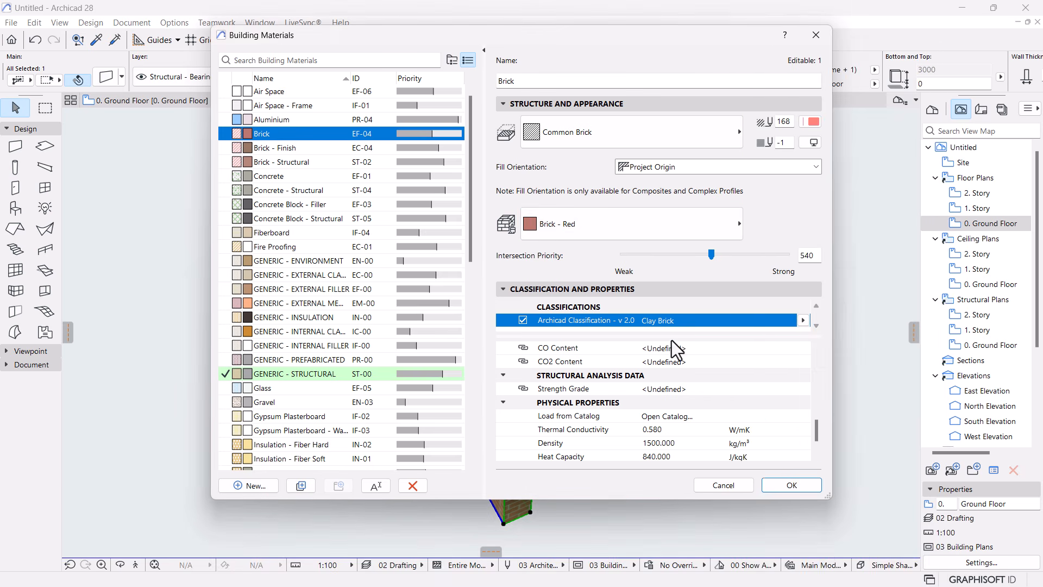
click(723, 484)
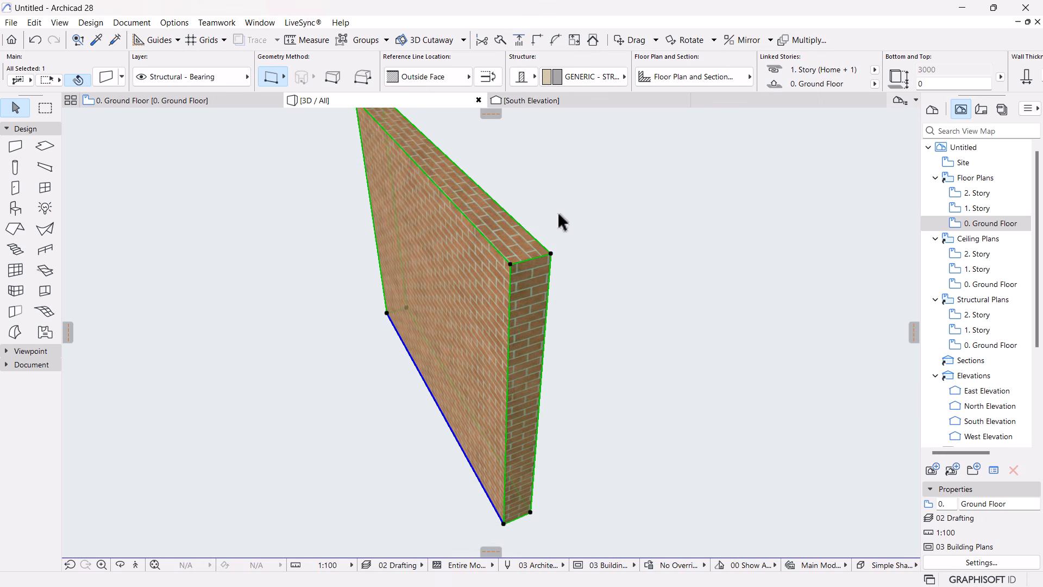
Go to the 0. Ground Floor plan and deselect the wall
scroll(513, 237, down, 2)
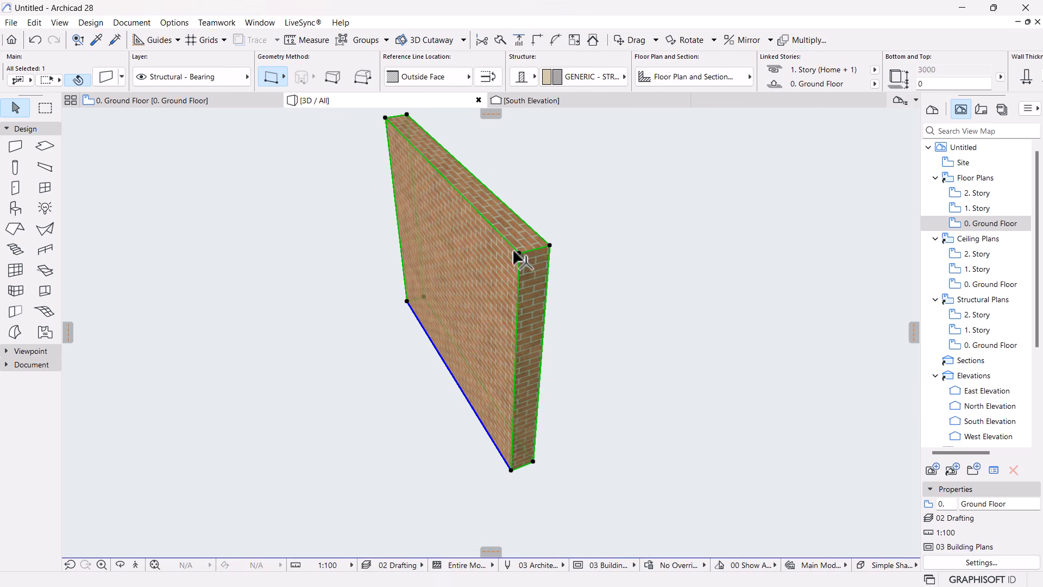
scroll(513, 249, up, 1)
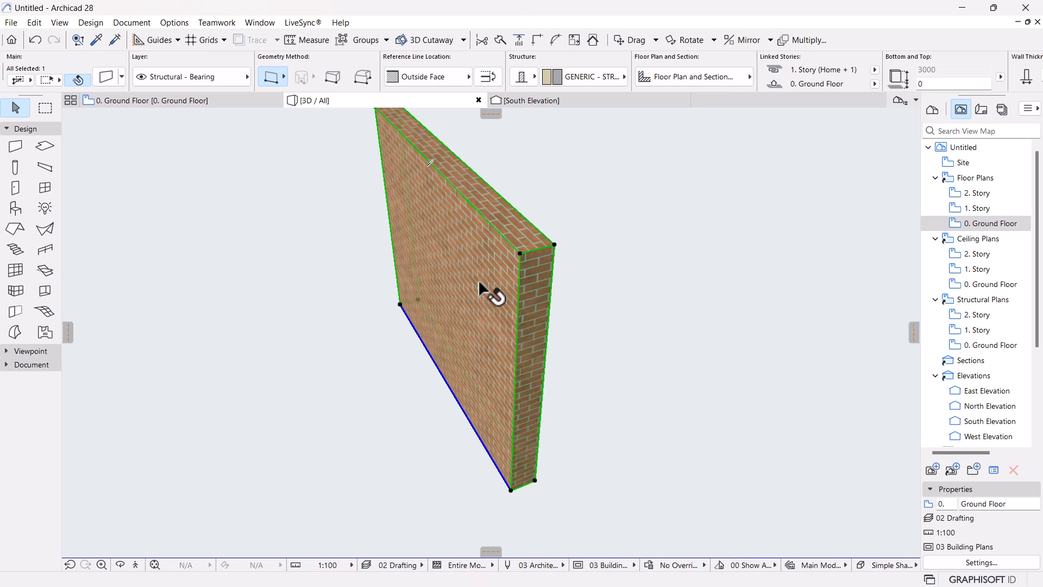
scroll(478, 280, up, 1)
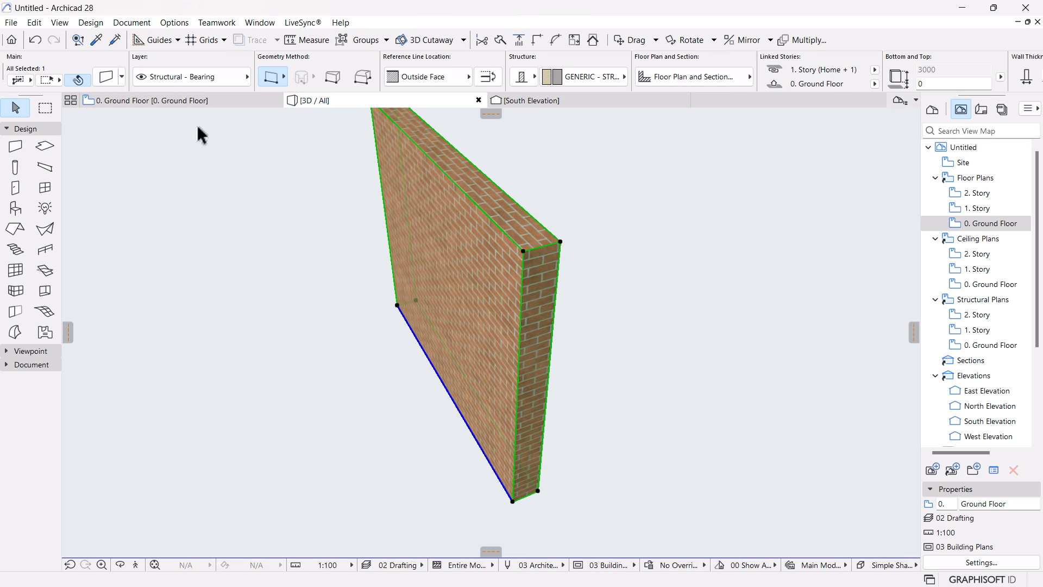
click(166, 100)
scroll(544, 222, down, 8)
scroll(545, 228, down, 12)
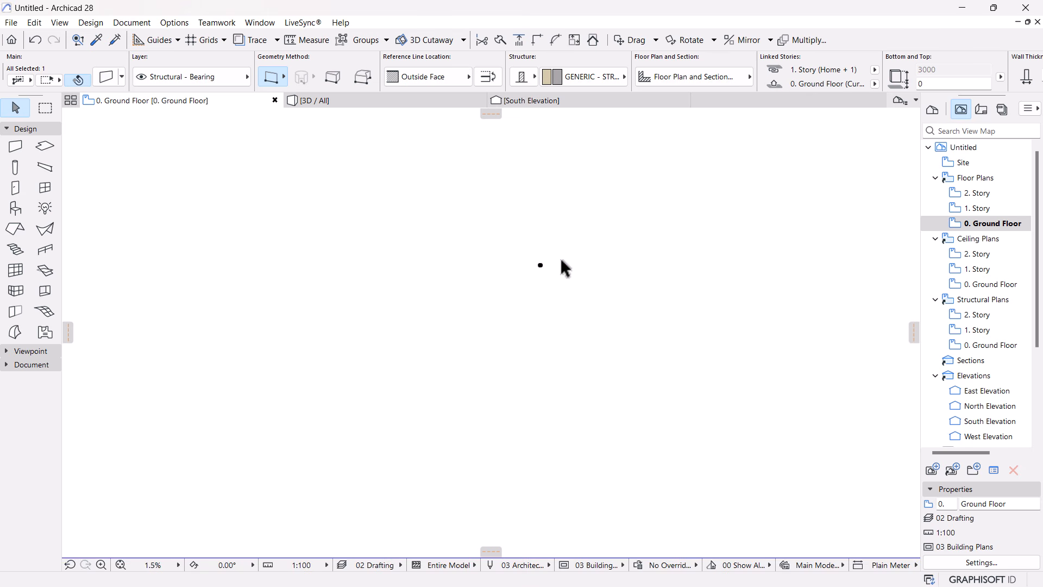
scroll(543, 236, down, 5)
scroll(548, 234, up, 5)
scroll(414, 342, up, 4)
scroll(406, 338, up, 20)
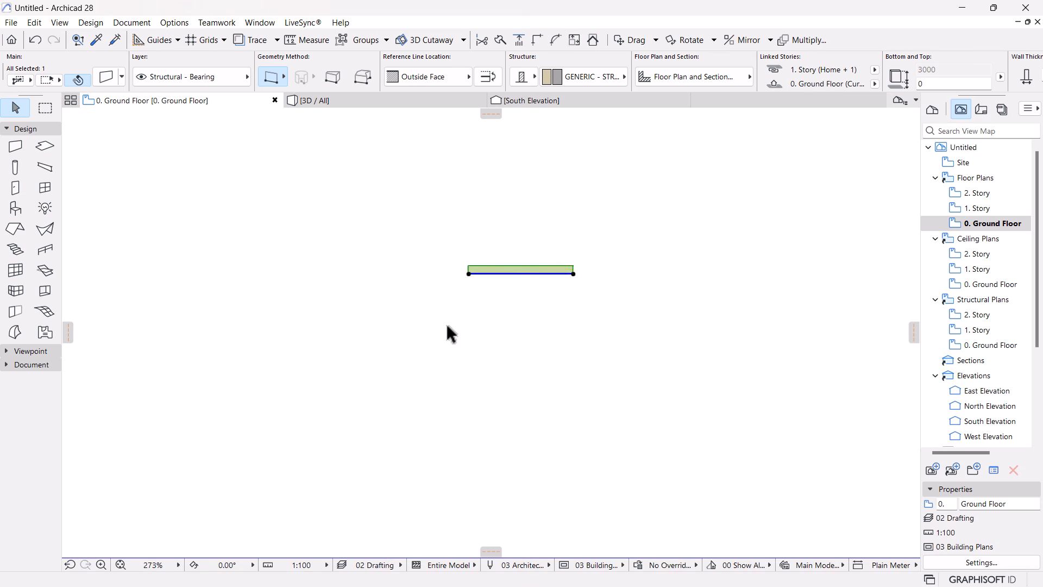
scroll(444, 331, up, 3)
click(659, 286)
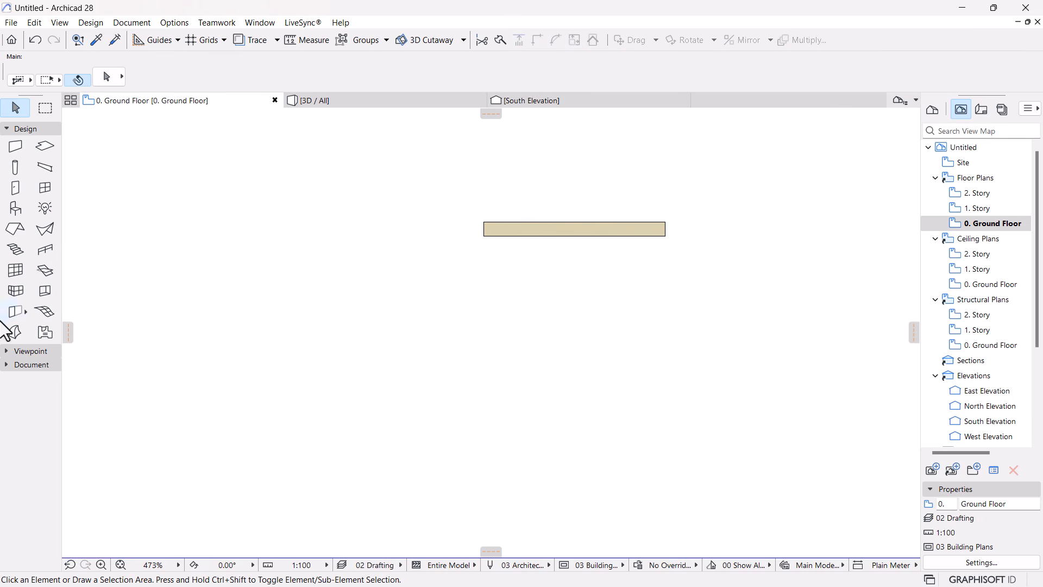
Place a straight elevation line just below the wall in plan, extending past both ends and looking toward the wall
click(28, 352)
click(41, 369)
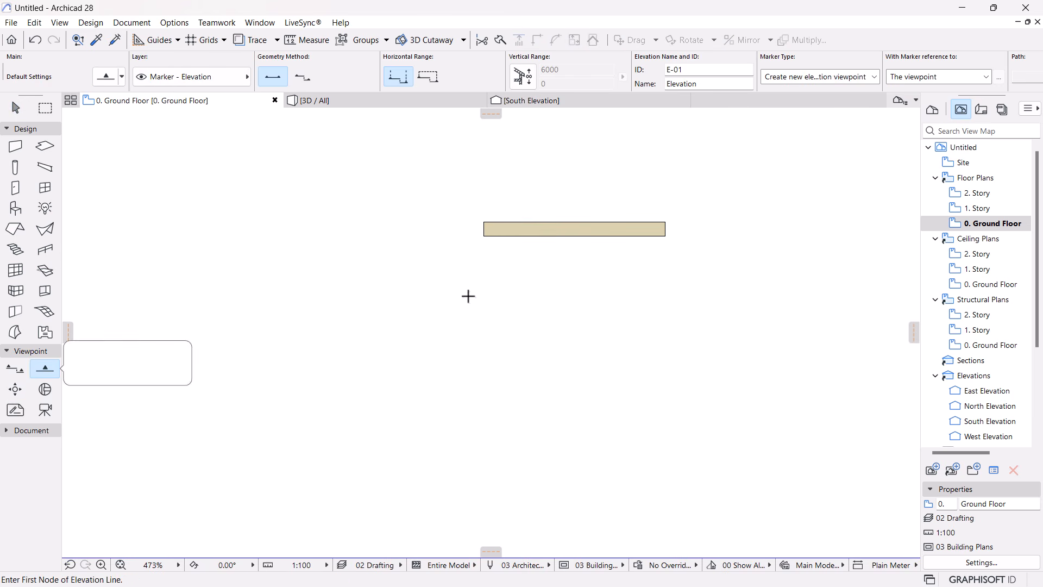
click(448, 260)
click(711, 261)
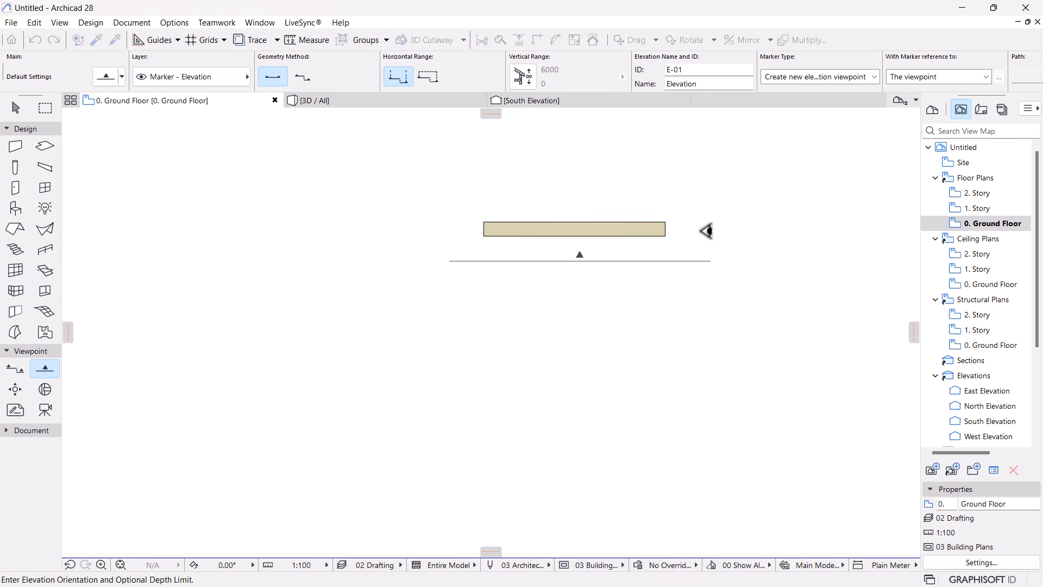
click(669, 173)
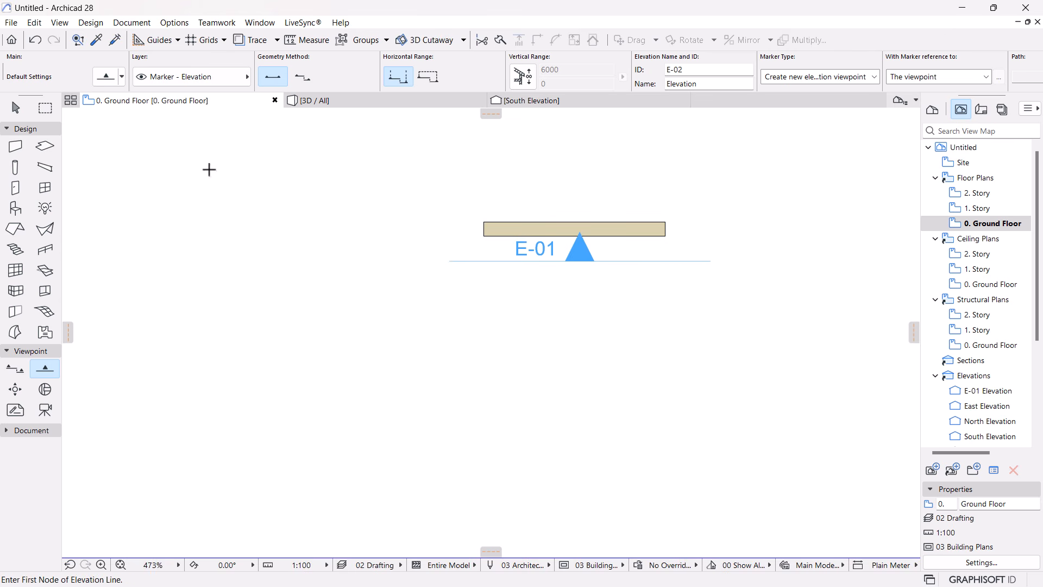
click(13, 110)
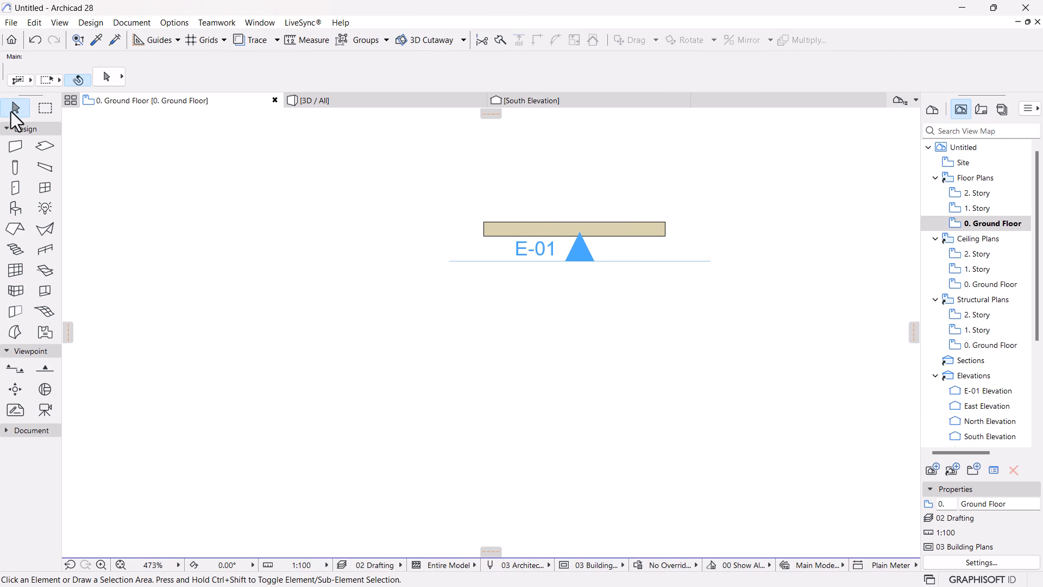
Select the new elevation marker in plan and open the E-01 Elevation view showing the wall
click(605, 262)
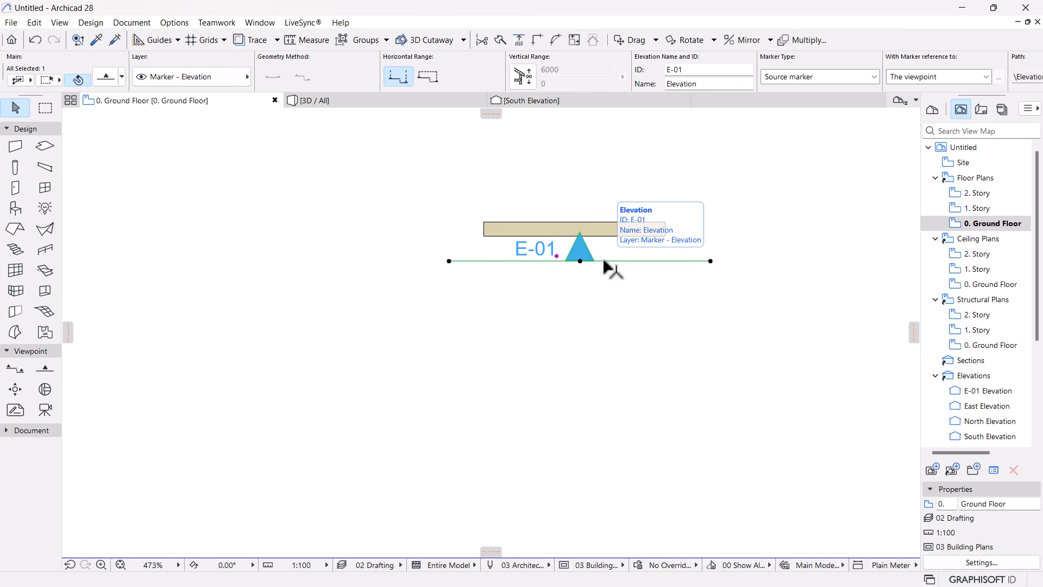
right_click(601, 283)
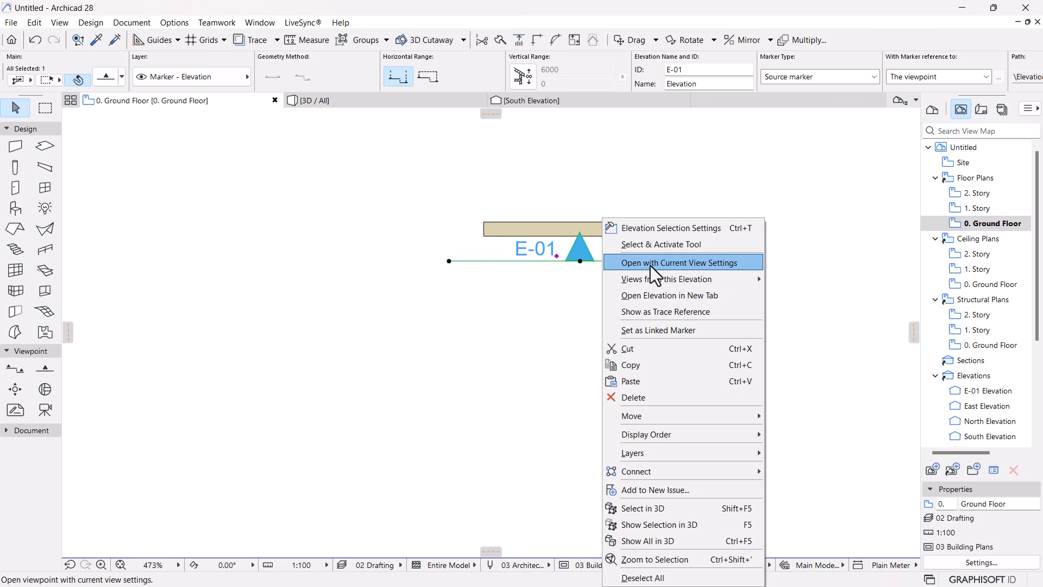
click(696, 184)
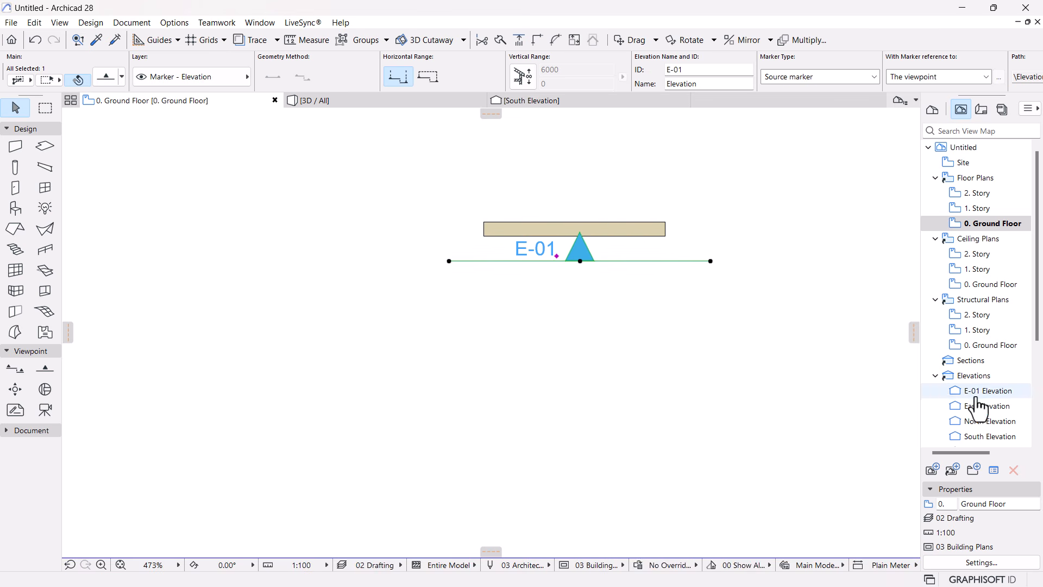
scroll(978, 404, down, 2)
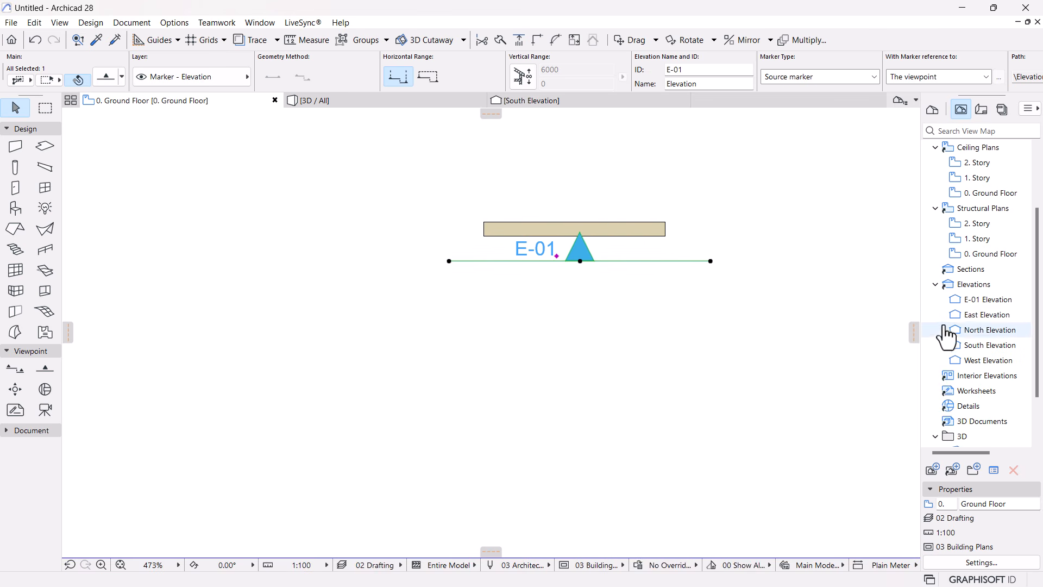
double_click(988, 300)
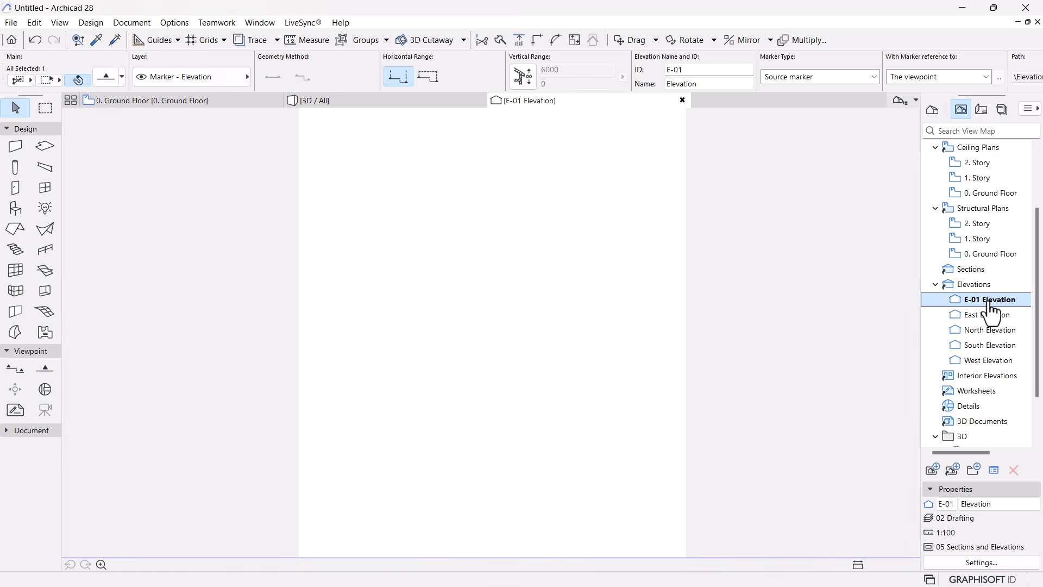
scroll(589, 309, down, 2)
middle_drag(515, 357, 513, 313)
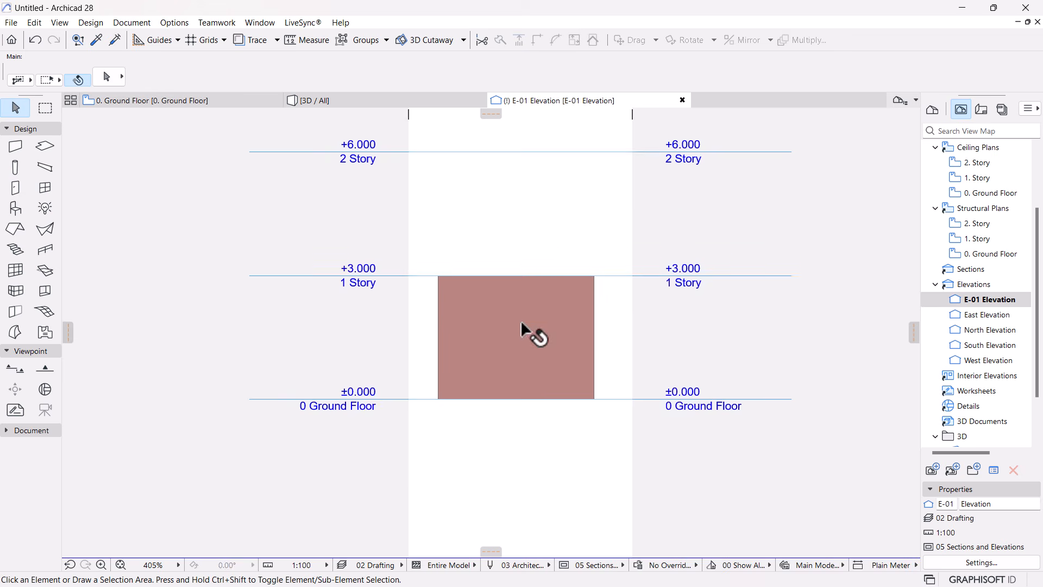
scroll(515, 369, up, 4)
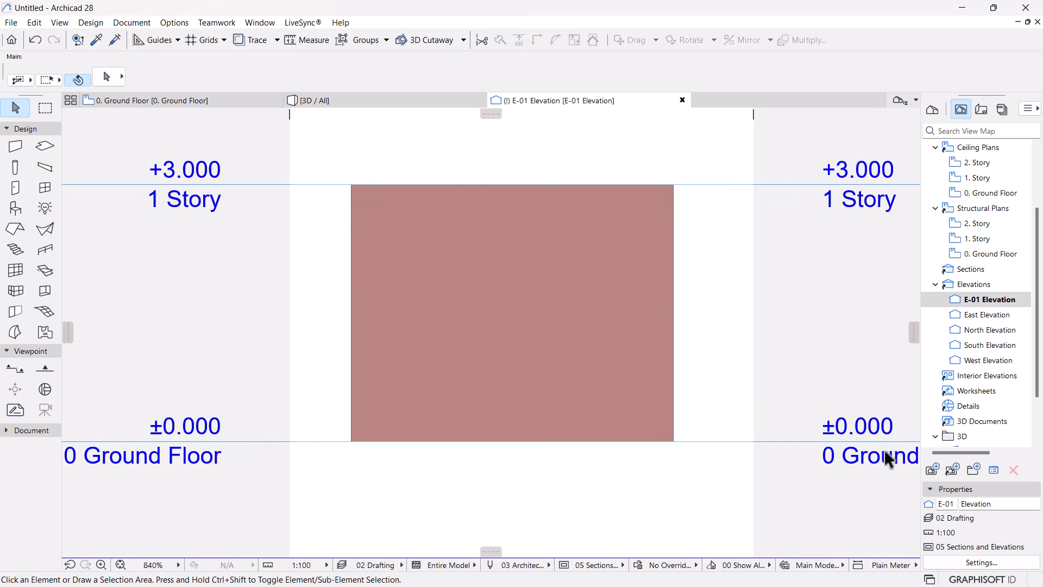
Enable Surface - Cover Fill Foreground for uncut elements in the E-01 elevation's model appearance and inspect the wall's brick pattern
right_click(972, 300)
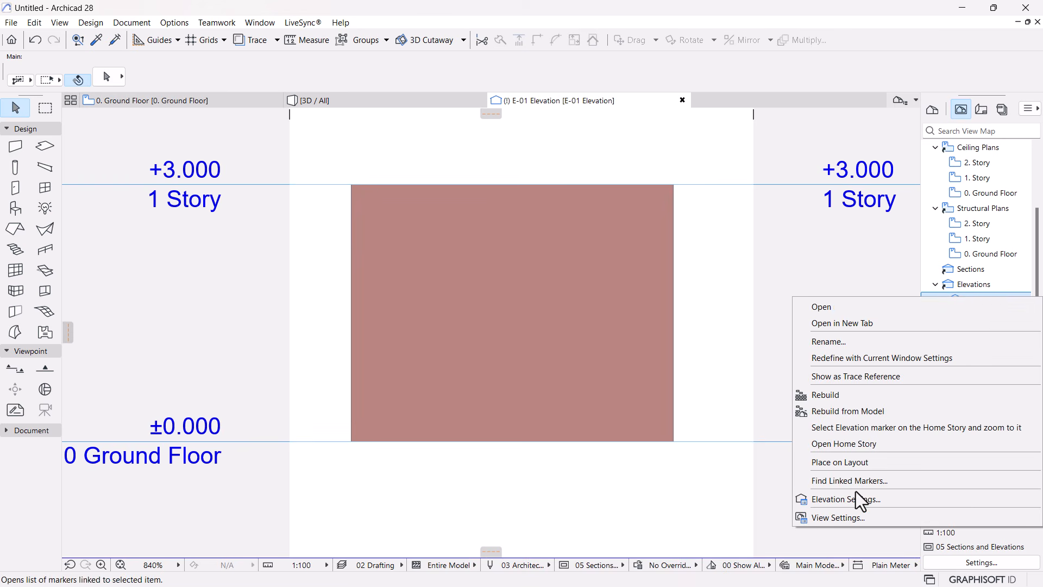
click(825, 497)
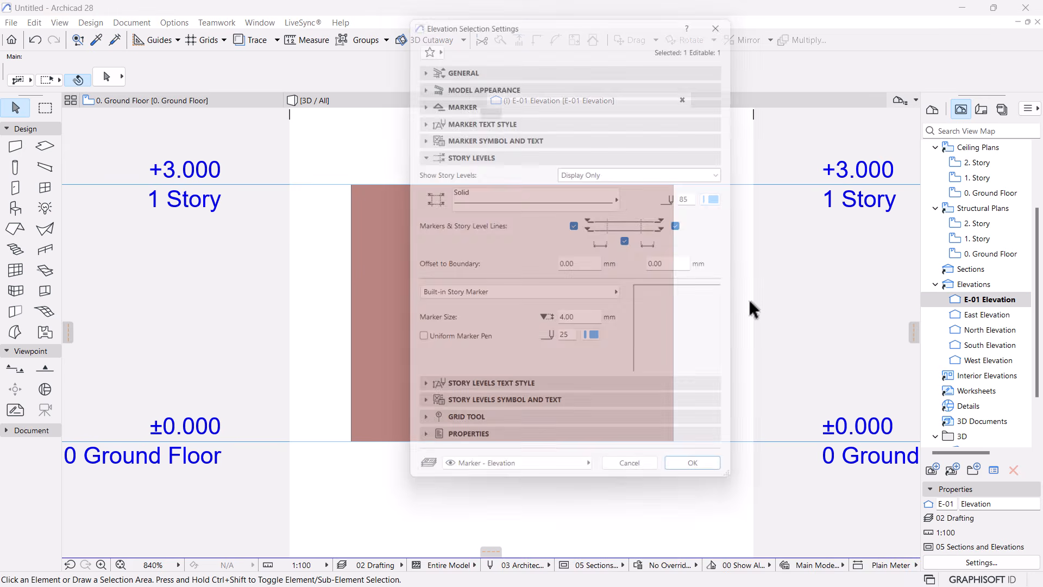
click(416, 151)
click(430, 80)
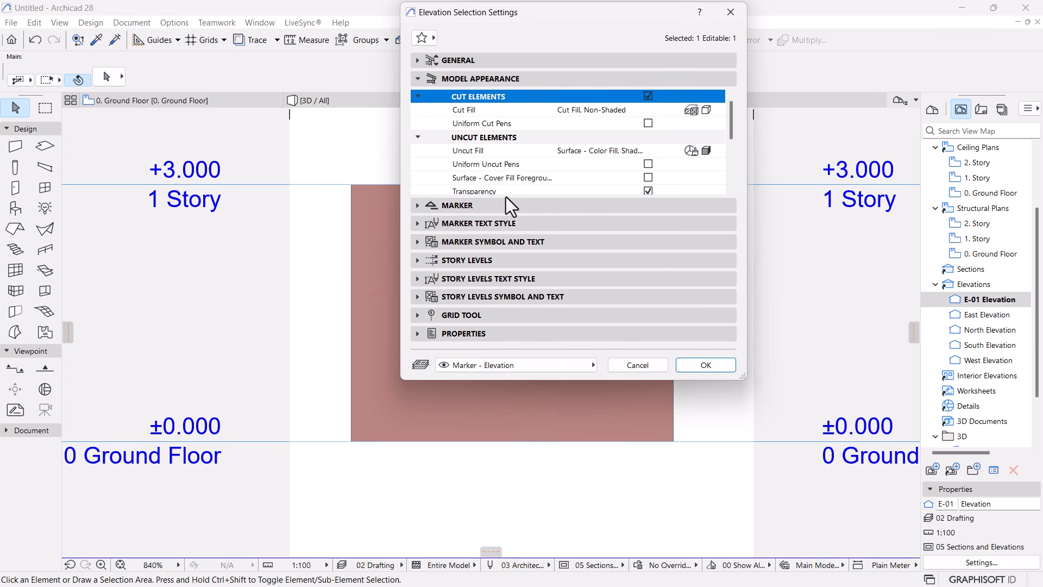
drag(581, 378, 571, 502)
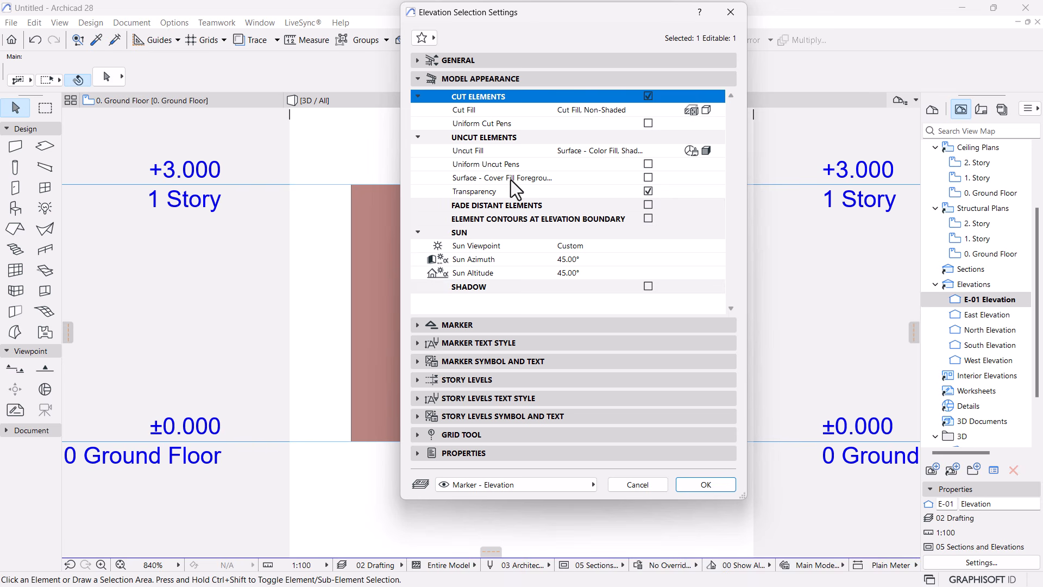
click(646, 178)
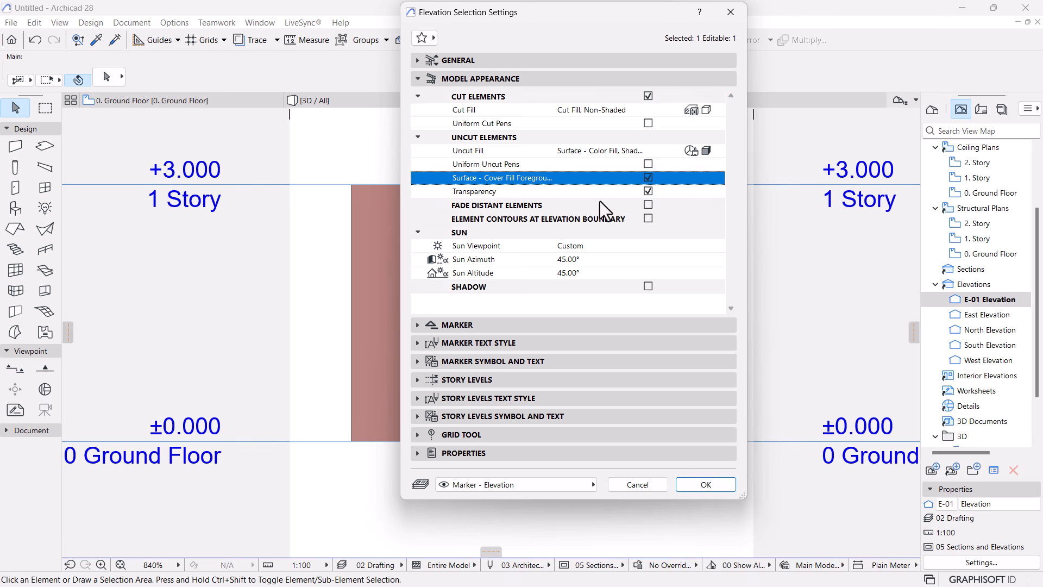
click(692, 486)
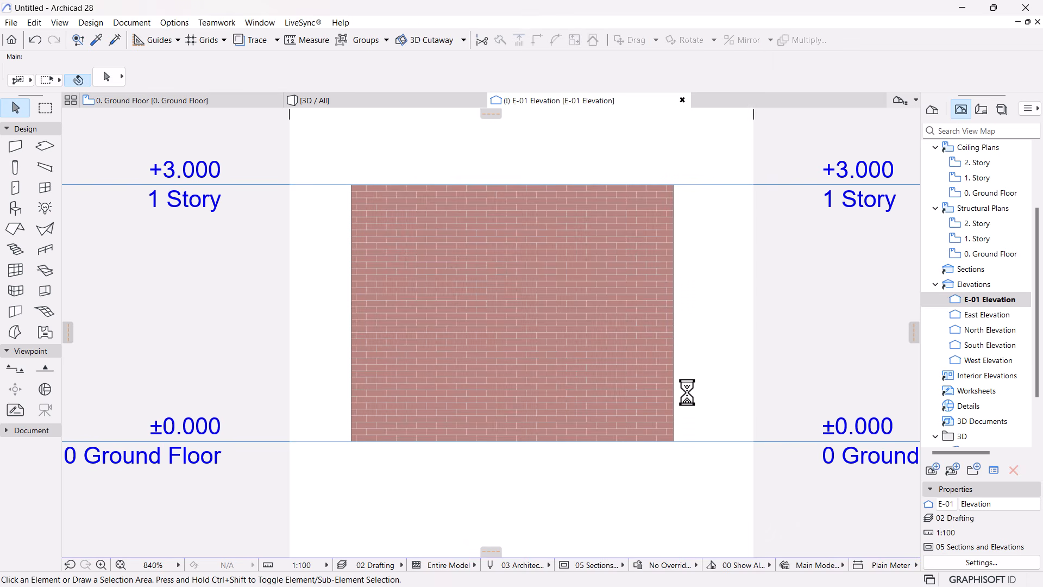
scroll(507, 259, up, 1)
scroll(506, 259, up, 3)
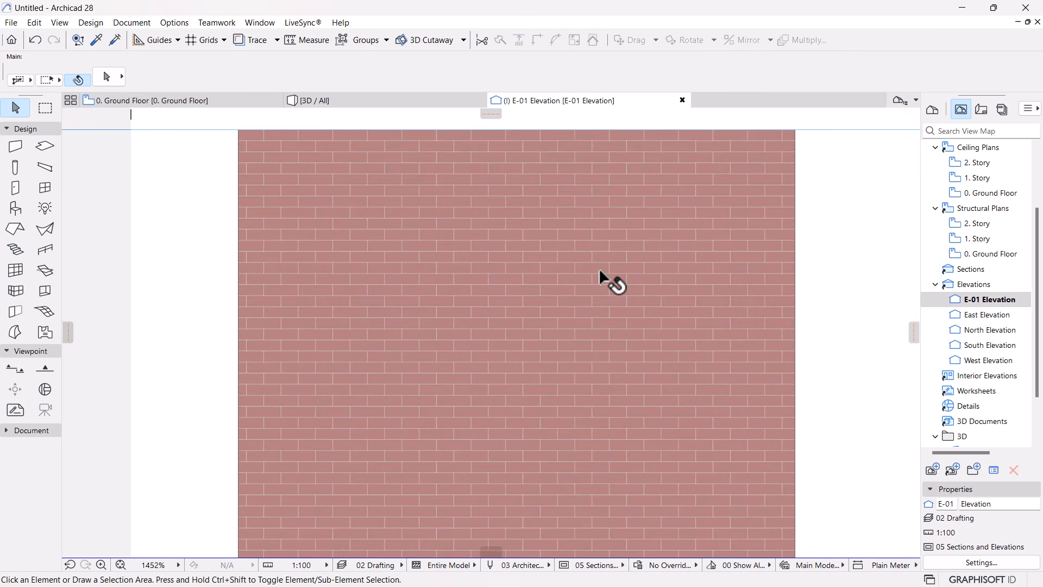
scroll(729, 288, down, 5)
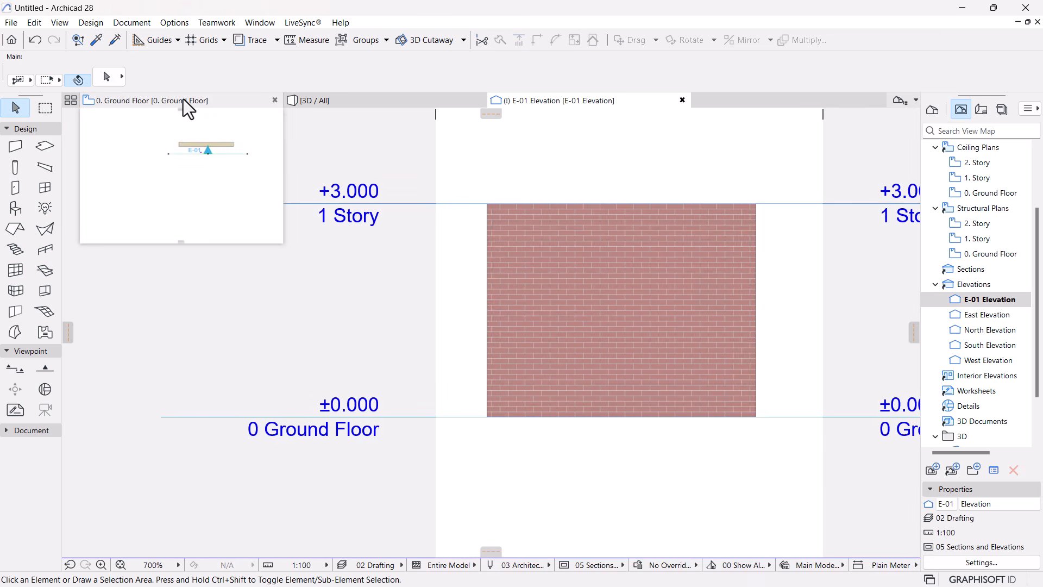
Turn off all three Brick - Red surface overrides of the wall selected in the 3D view
click(316, 100)
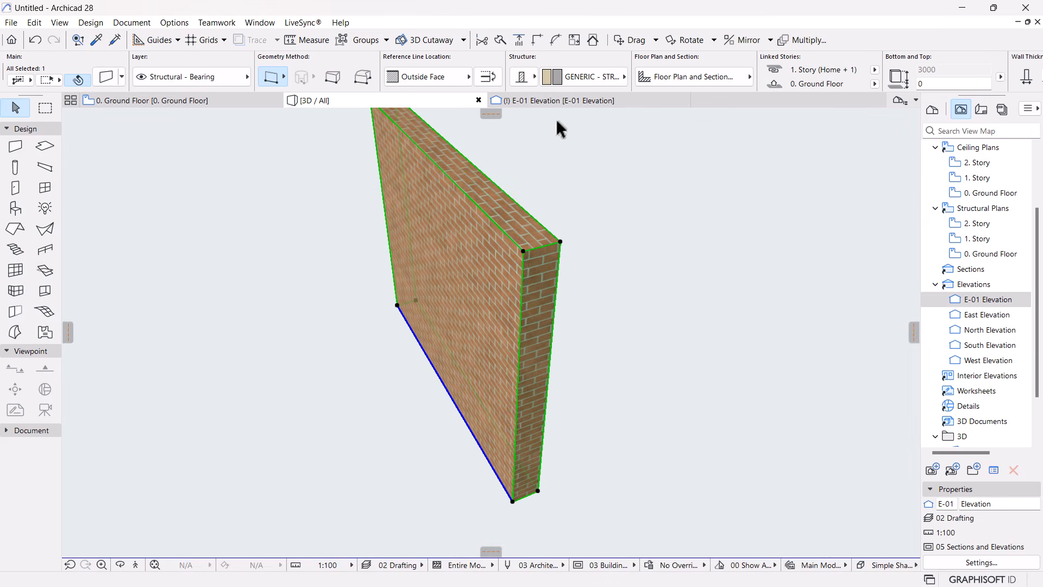
click(104, 77)
click(157, 348)
click(158, 366)
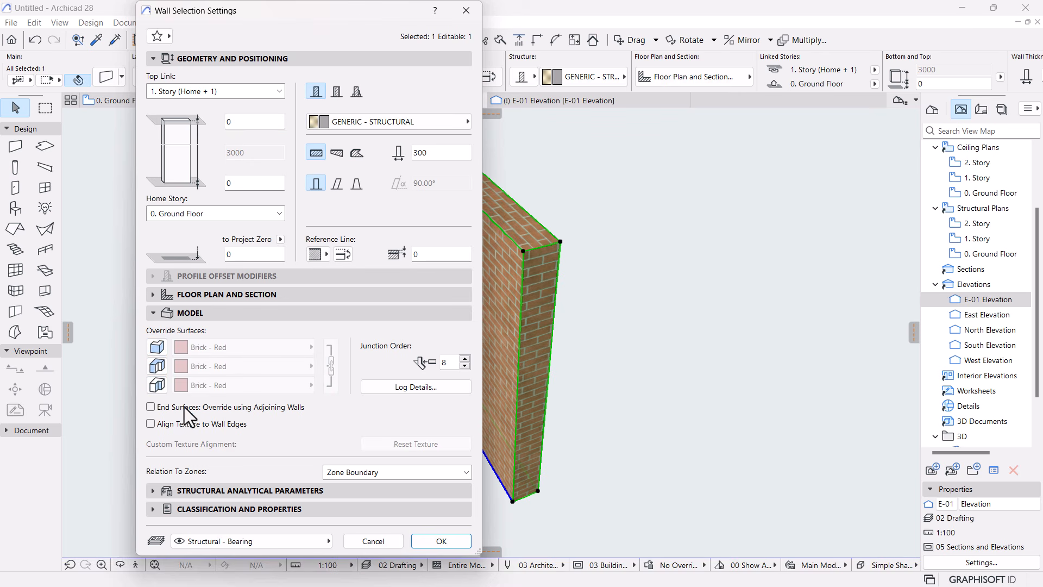
click(437, 541)
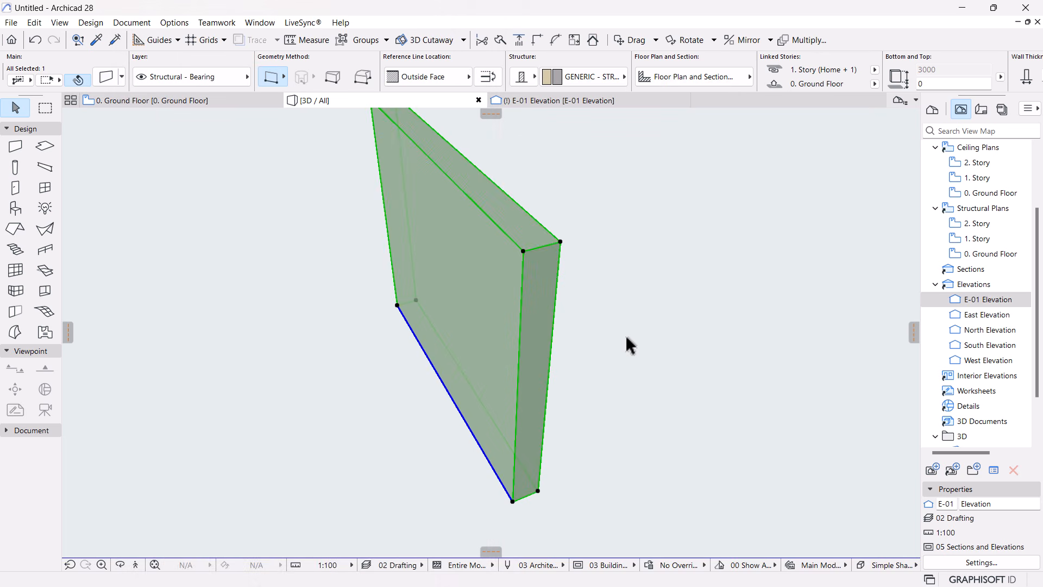
mouse_move(553, 101)
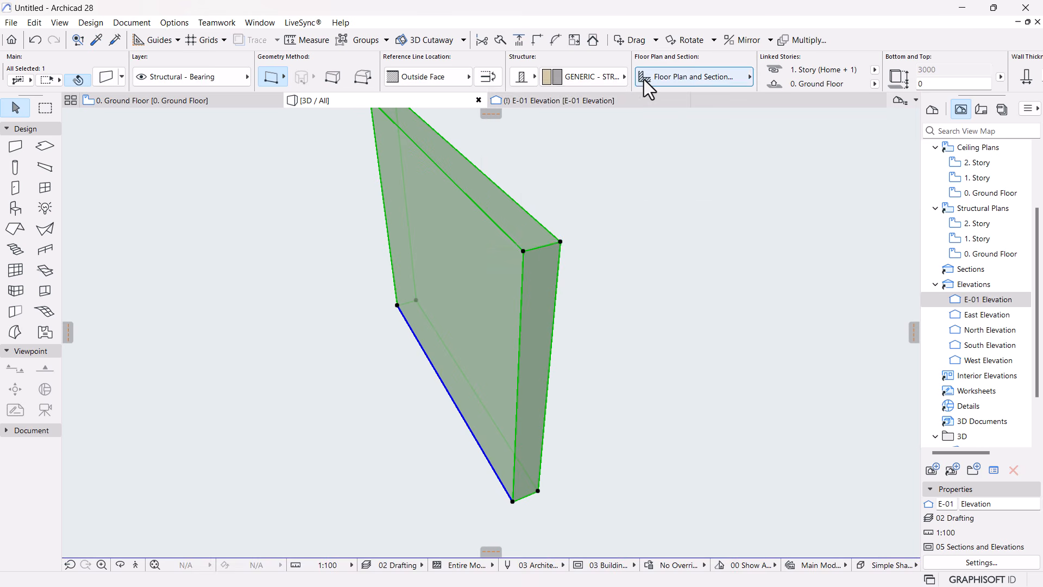
Assign the Brick building material to the selected wall and clear the selection
click(613, 79)
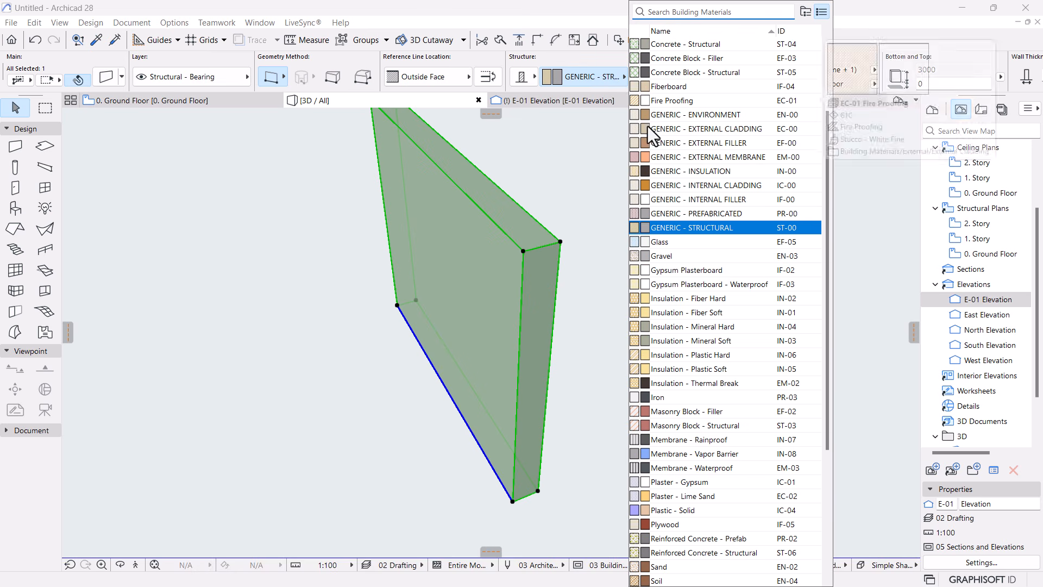
text(brick)
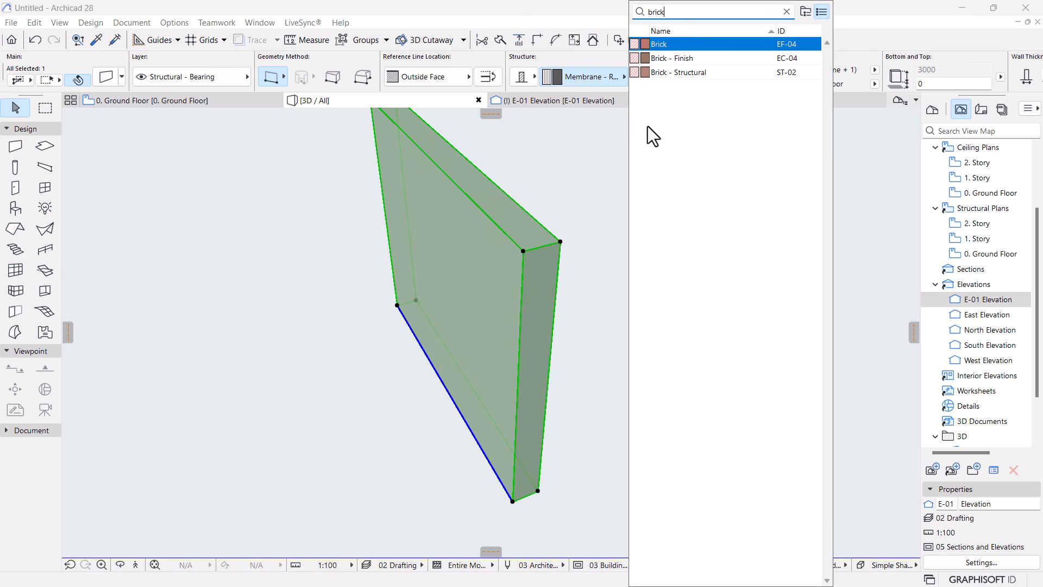
click(667, 73)
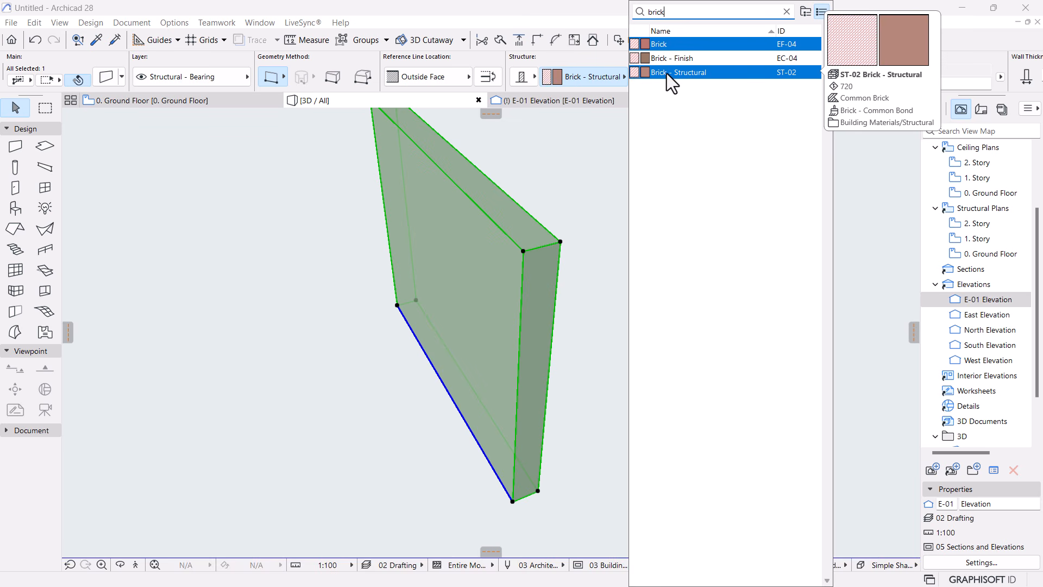
click(663, 48)
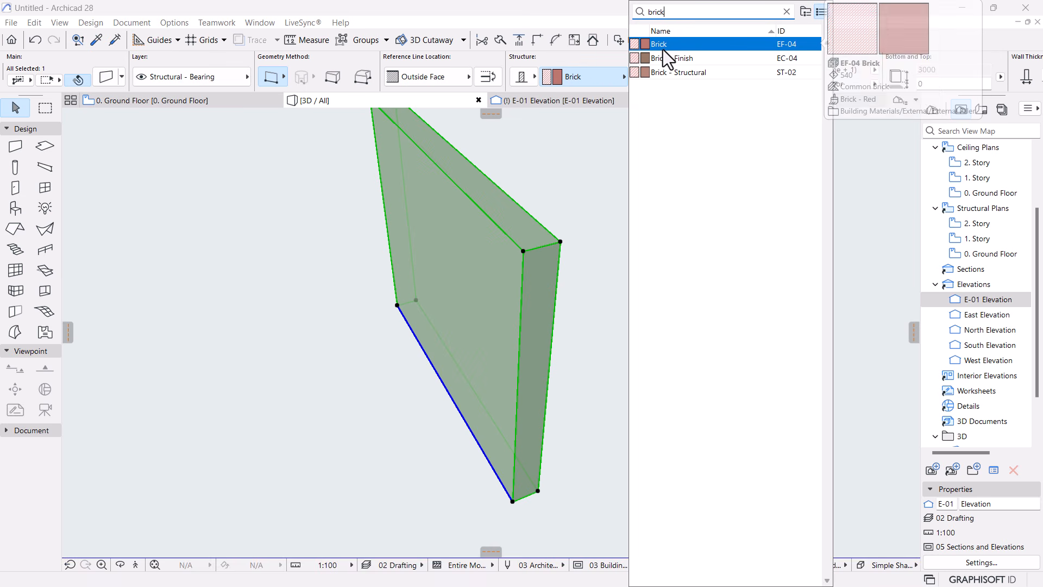
double_click(666, 46)
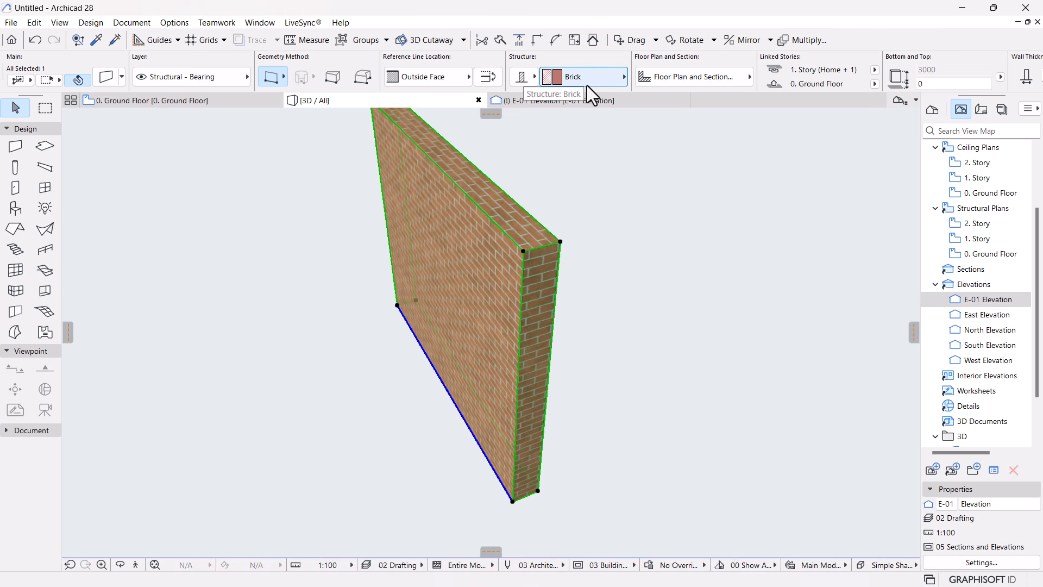
click(605, 264)
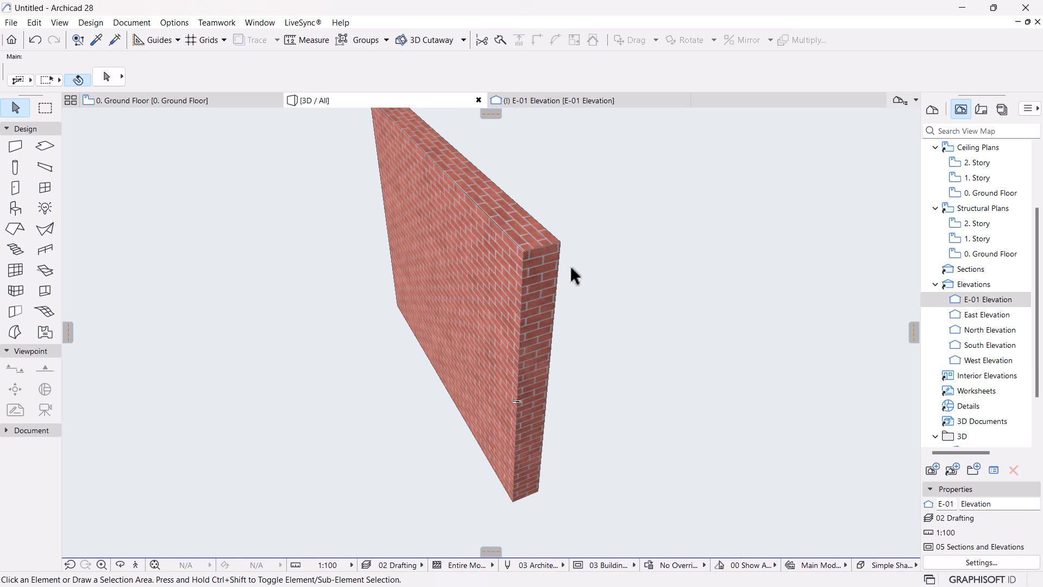
Examine how the brick wall's cut fill displays in the ground floor plan, with the elevation marker deselected
click(184, 100)
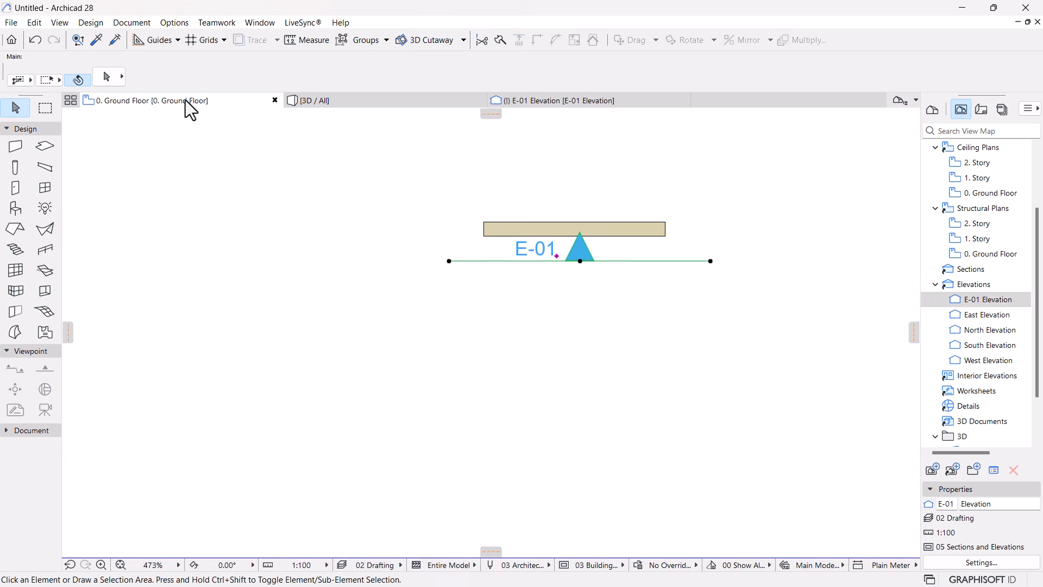
scroll(596, 207, up, 5)
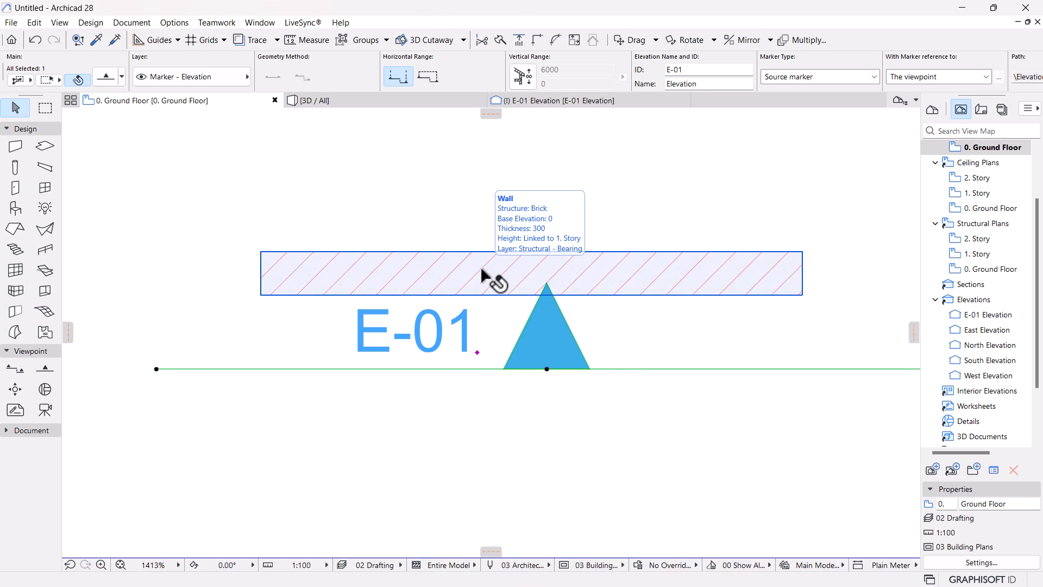
scroll(502, 223, up, 1)
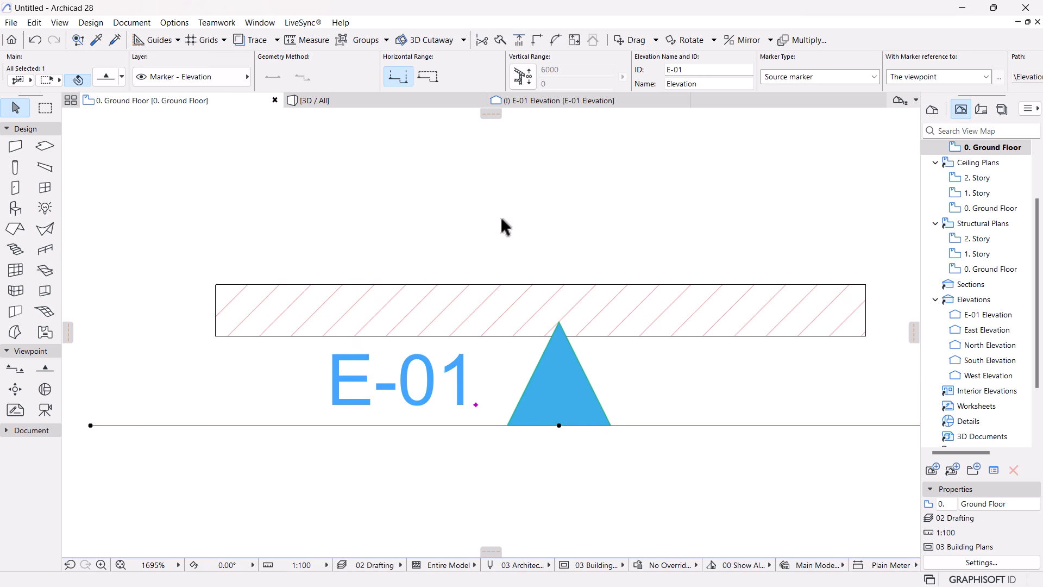
scroll(473, 276, down, 4)
key(Escape)
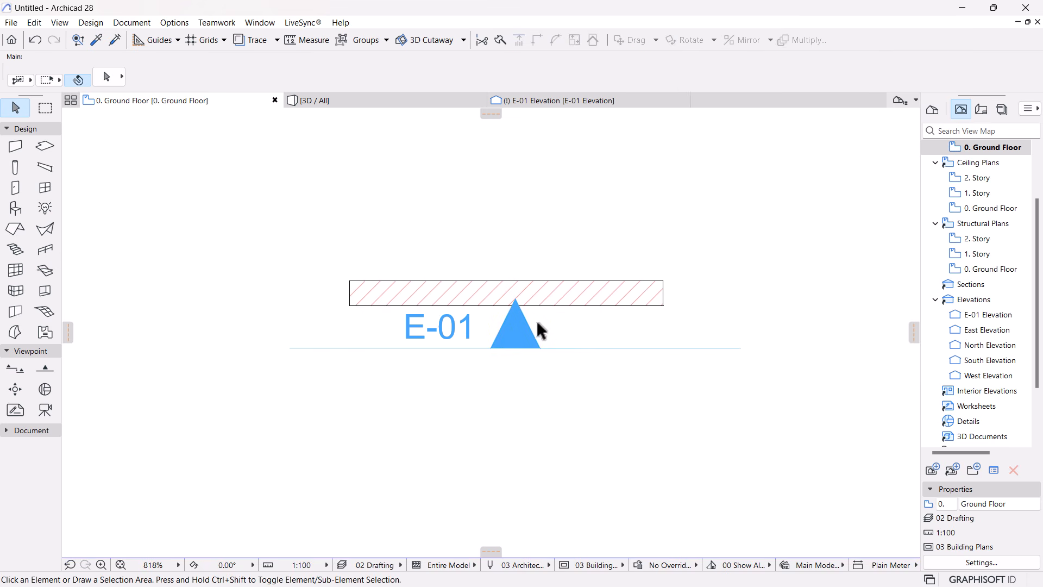
Select the wall in plan and examine the Brick building material's cut fill, fill pens and surface settings
click(449, 296)
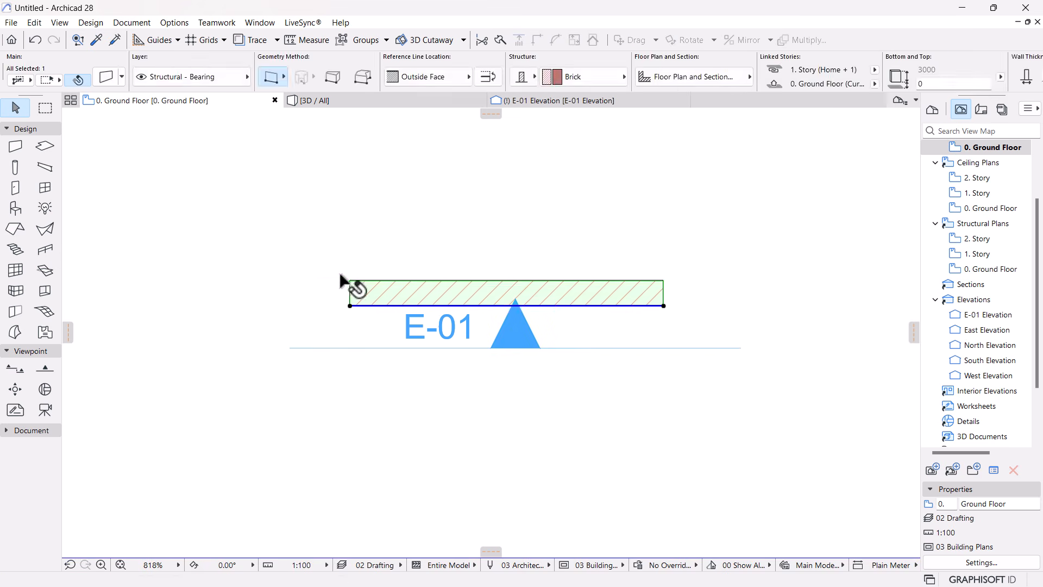
click(174, 23)
mouse_move(175, 35)
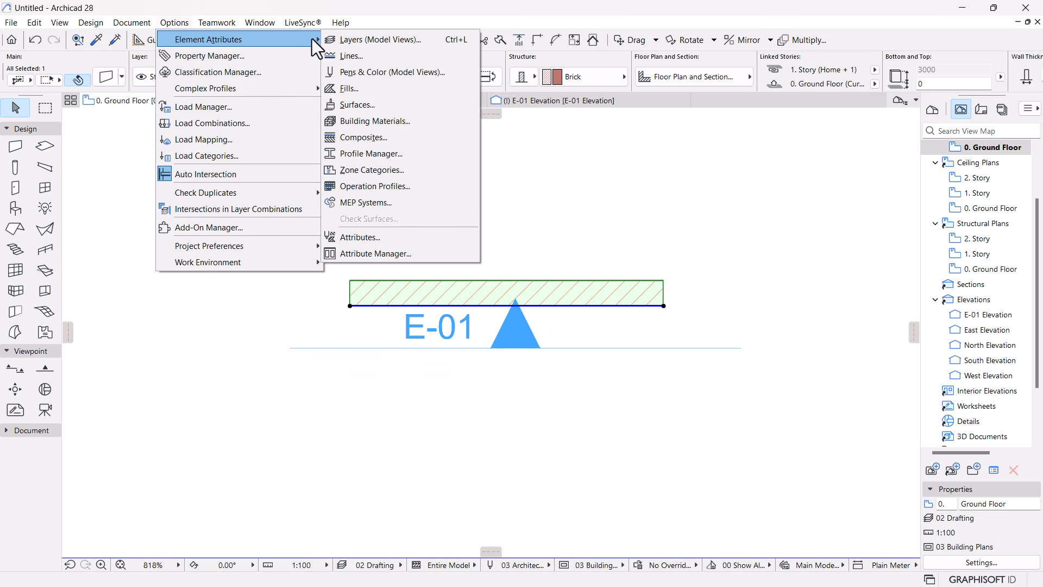
click(360, 122)
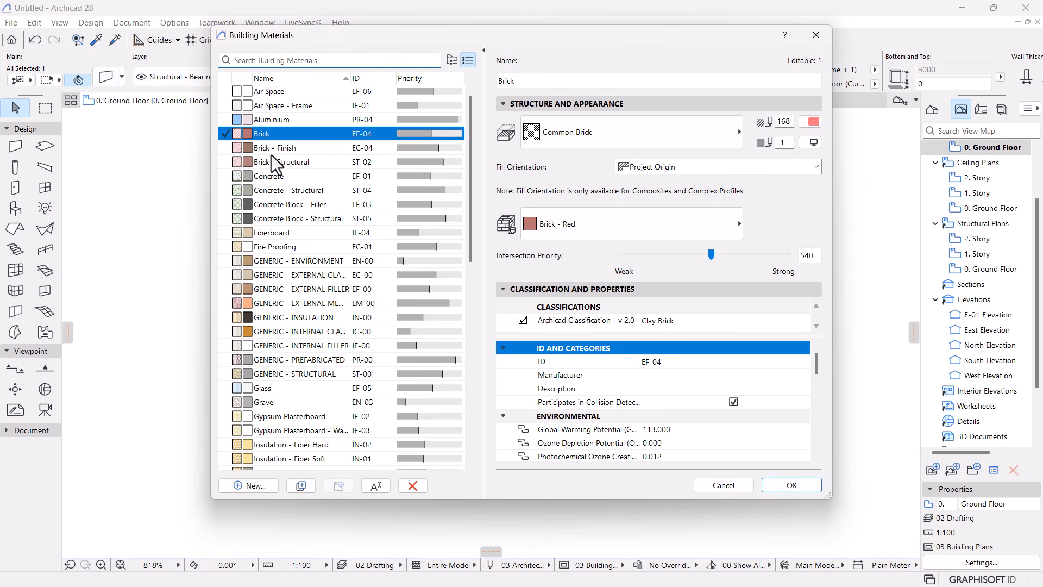
drag(393, 34, 655, 46)
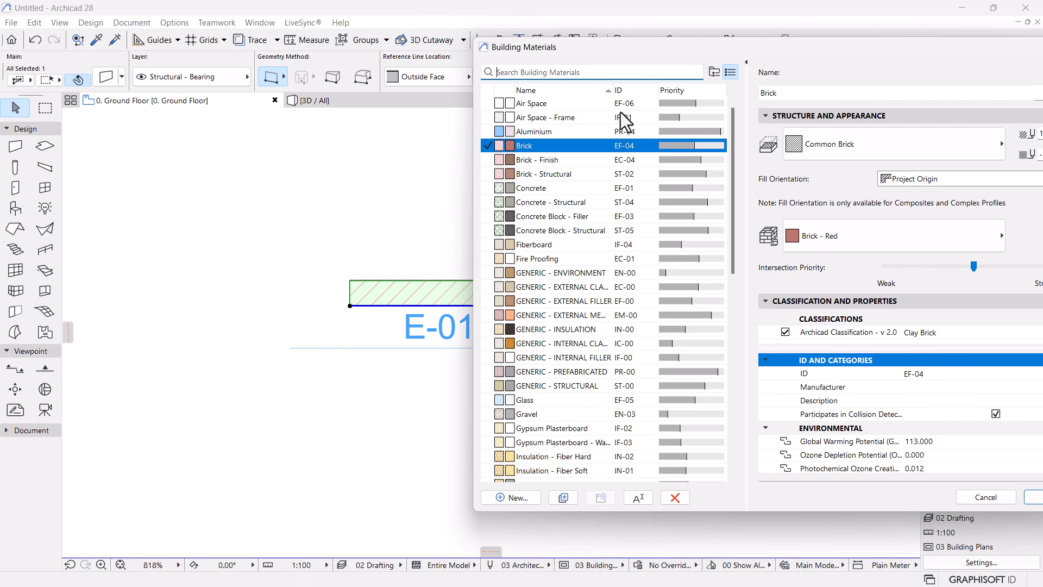
drag(651, 52, 468, 20)
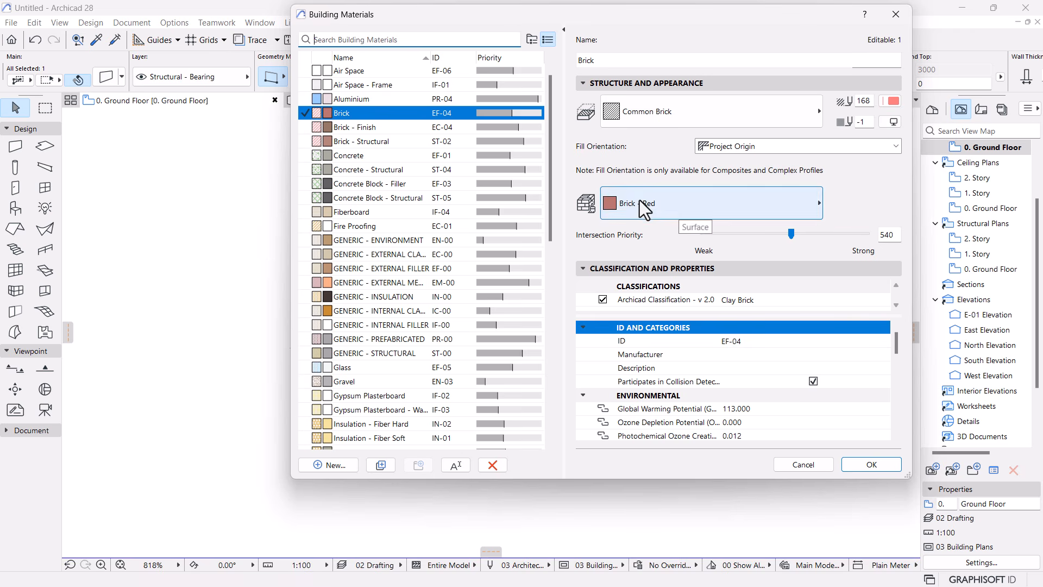
drag(461, 23, 626, 155)
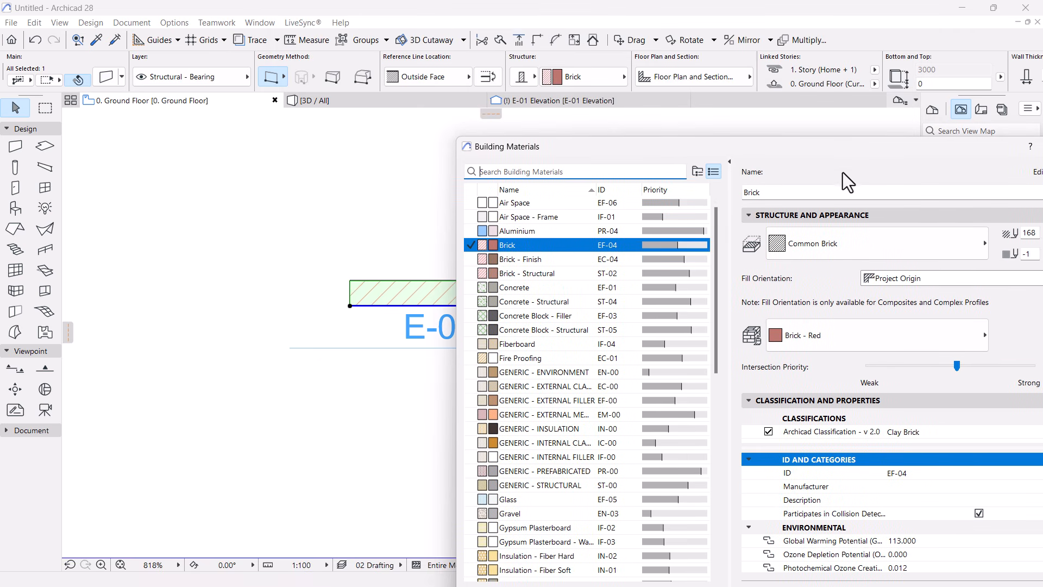
drag(834, 152, 794, 73)
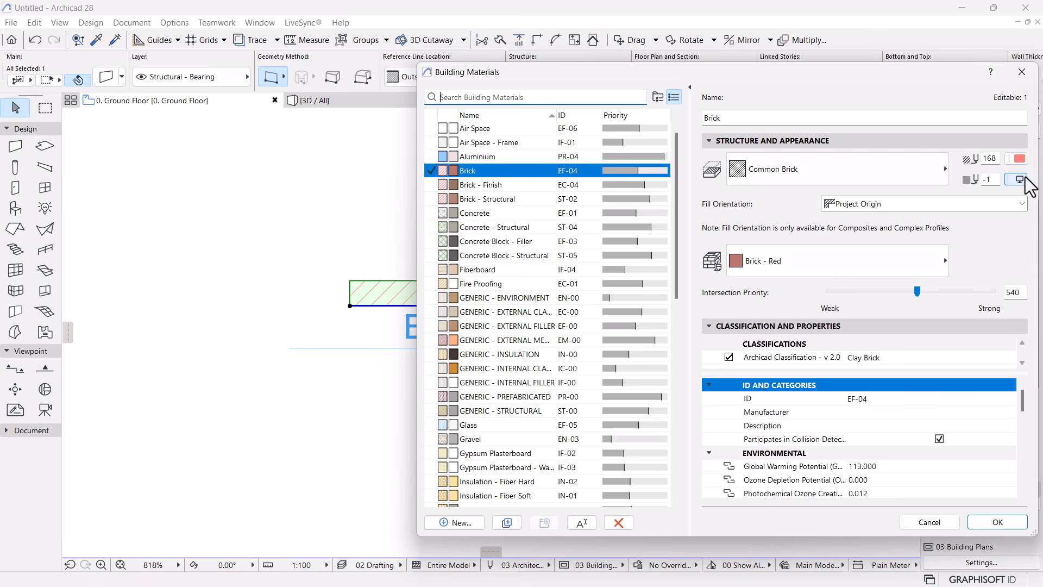
drag(997, 158, 986, 158)
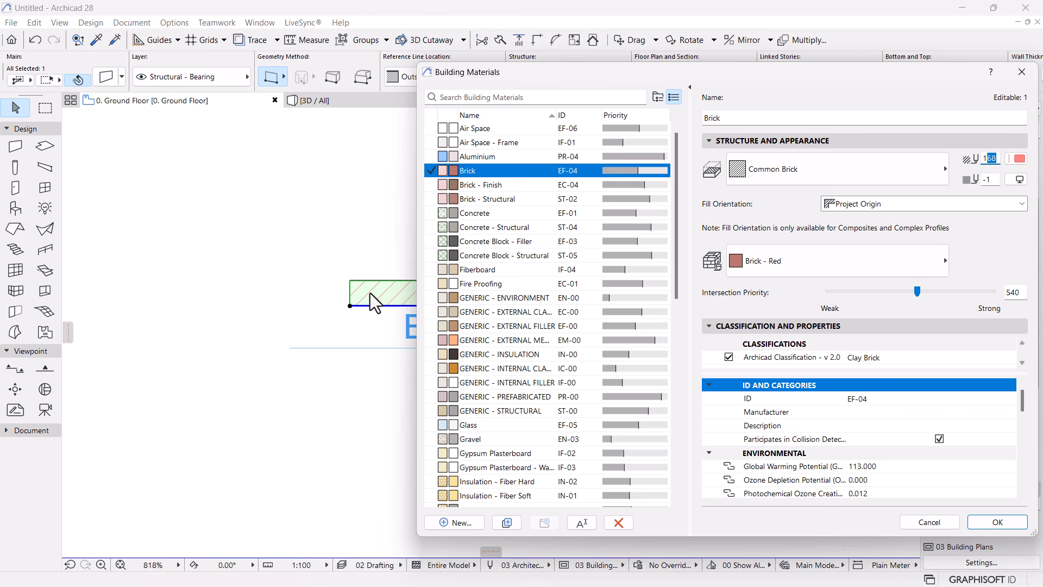
Set the Brick building material's surface to Brick - Stack Bond and apply the change
click(783, 262)
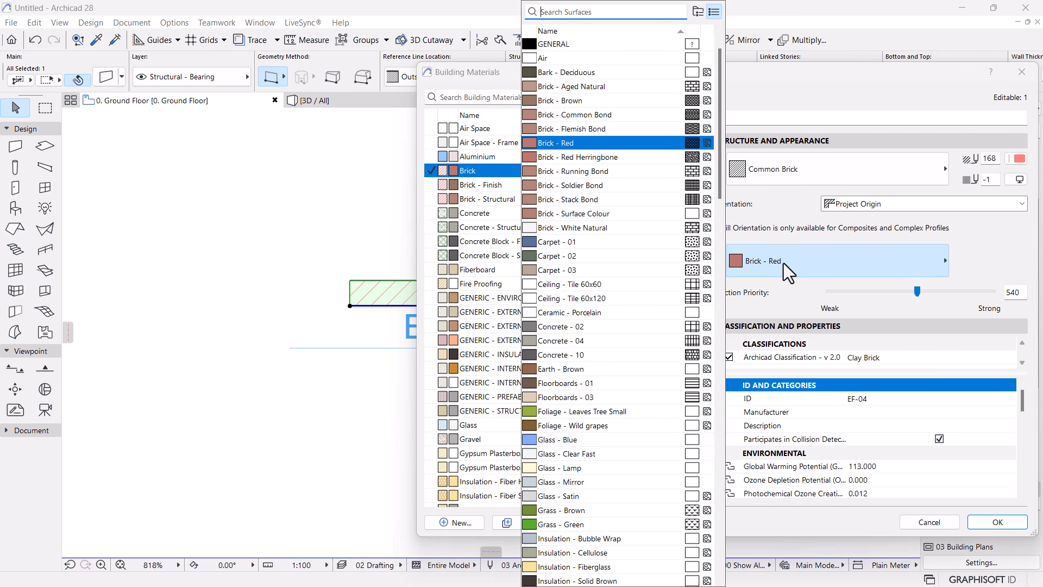
click(572, 173)
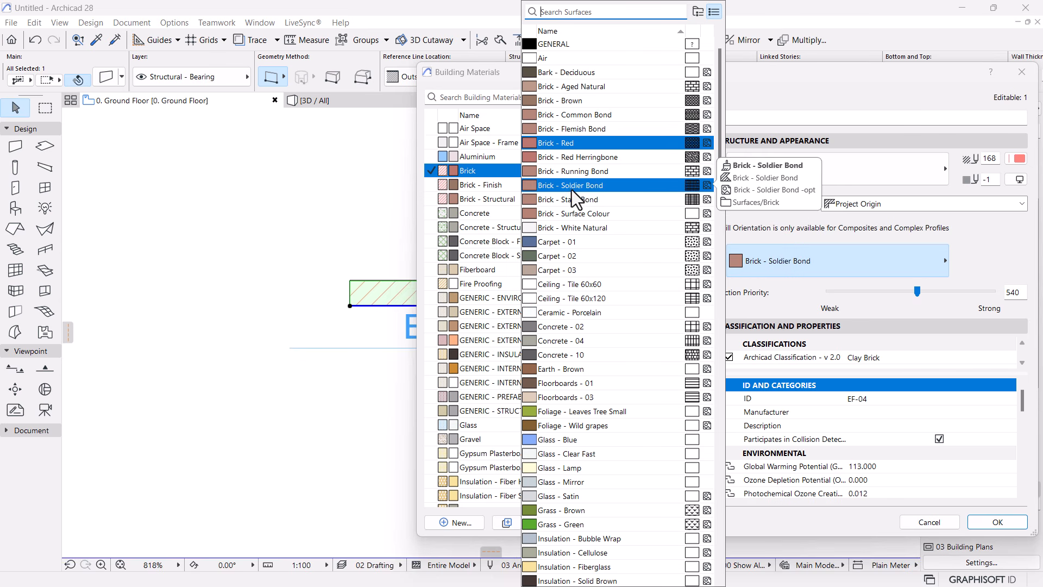
click(562, 201)
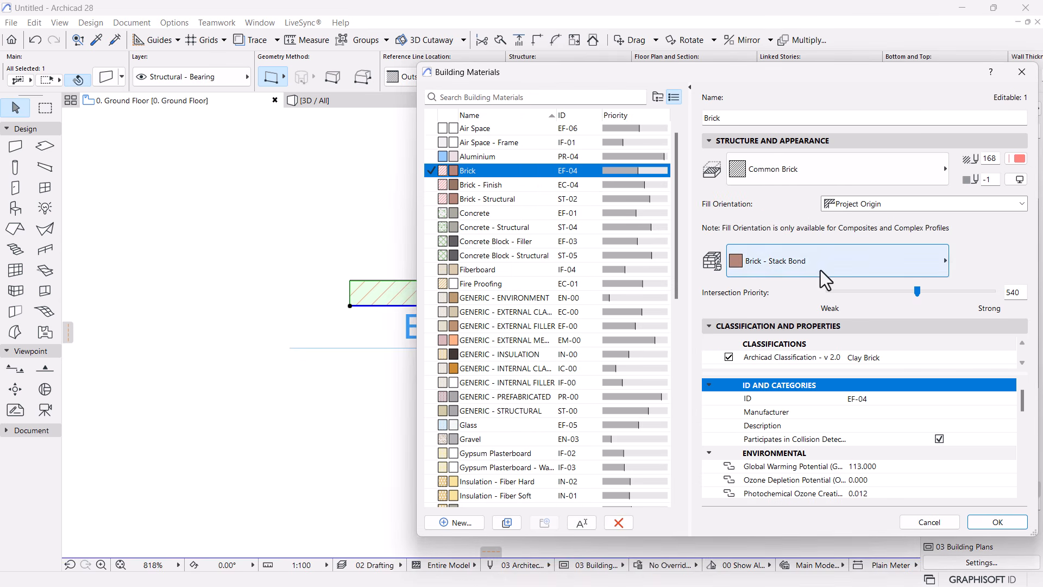
click(984, 520)
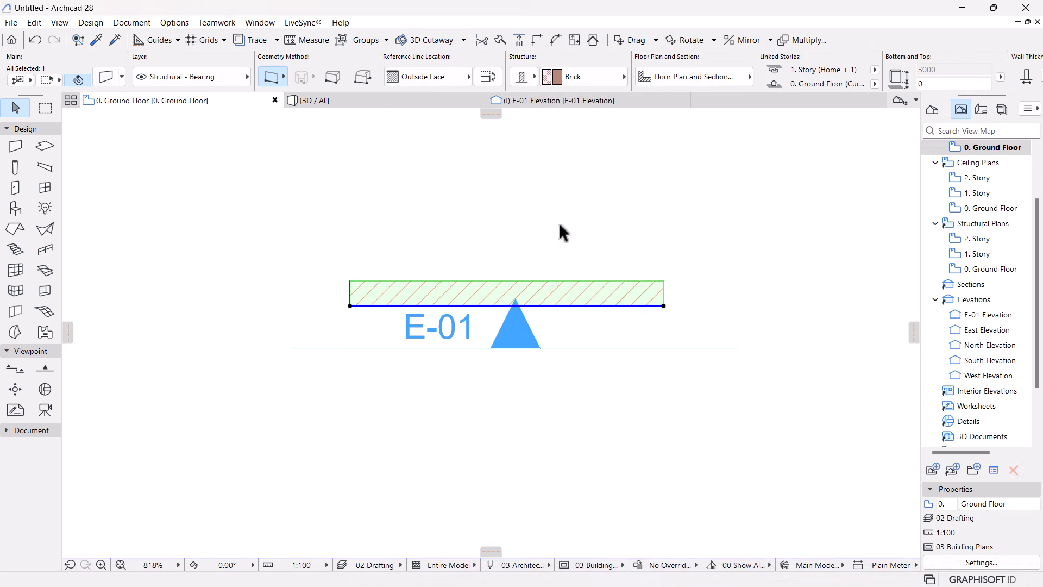
Inspect the wall's stack bond surface from several angles in the 3D view
click(371, 100)
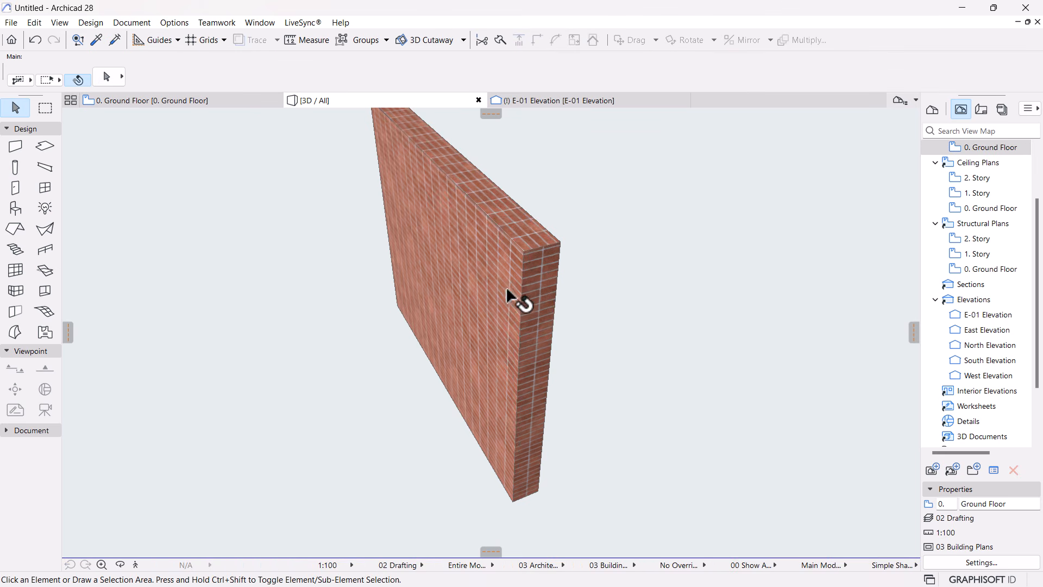
drag(498, 337, 524, 304)
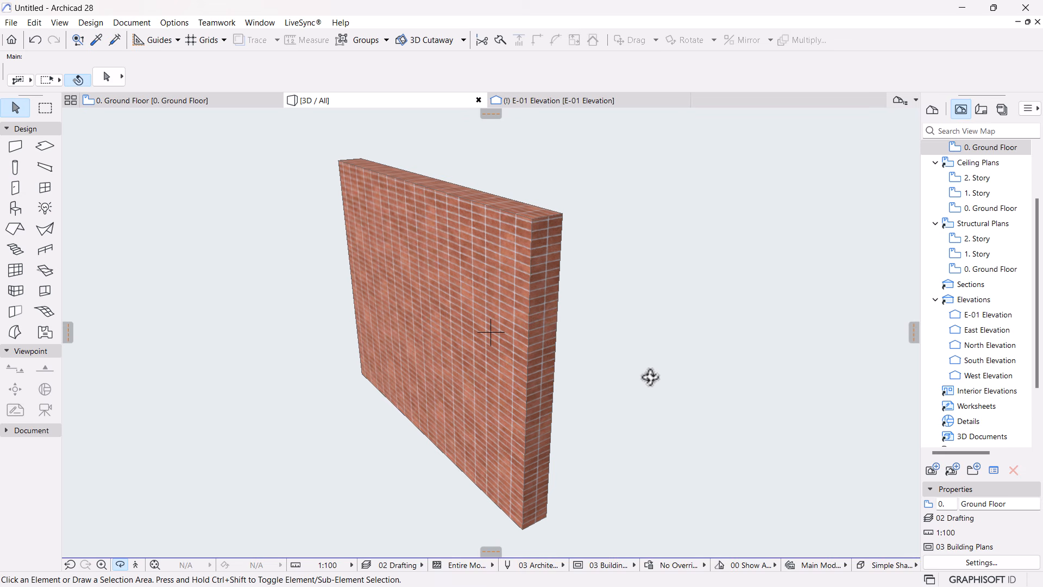
drag(663, 381, 465, 341)
scroll(466, 341, up, 1)
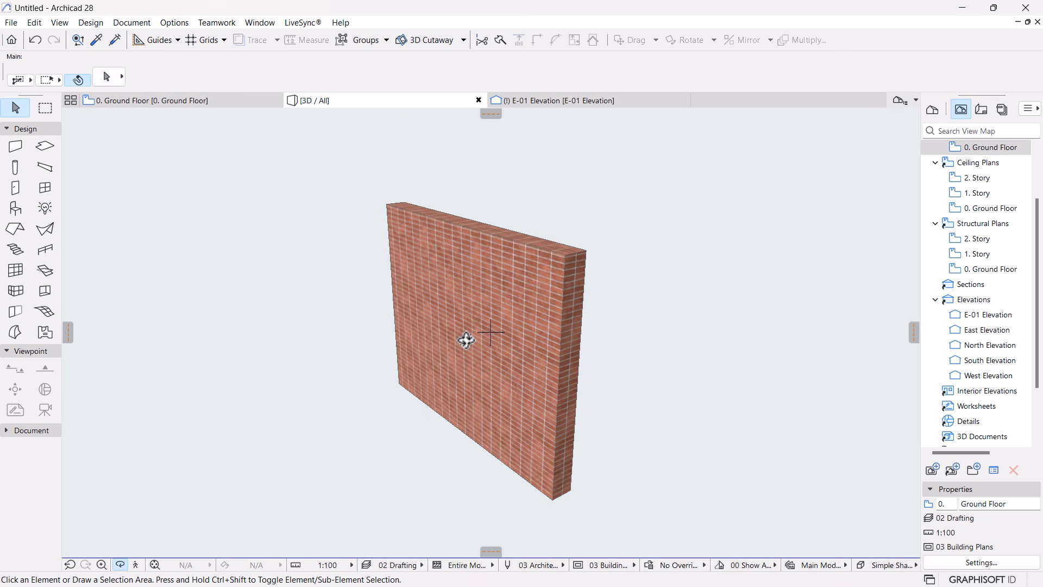
key(Escape)
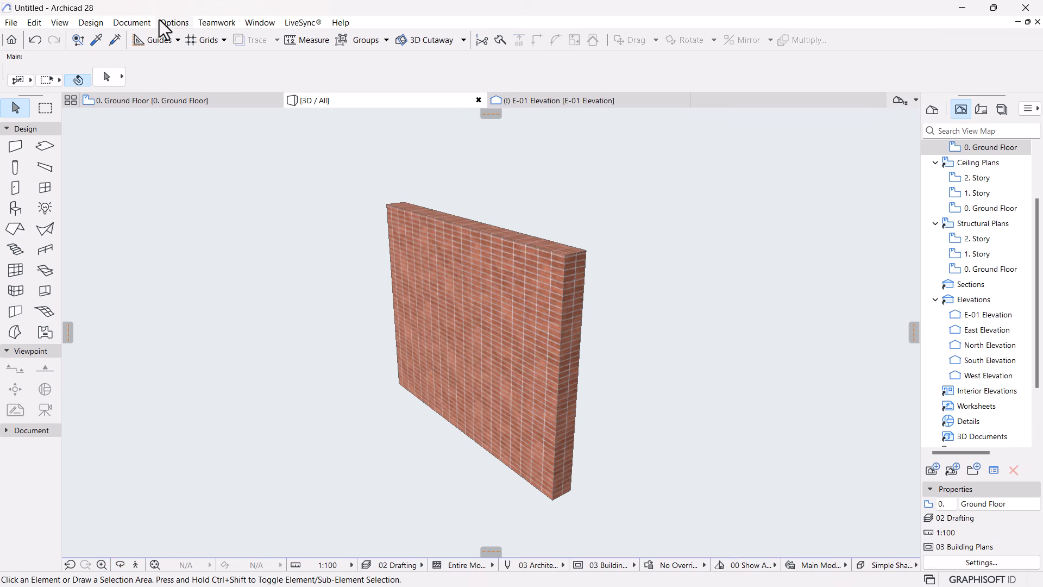
Show all composites in a flat list and examine the skins of 215 Block Insulated Cavity Plastered
click(174, 22)
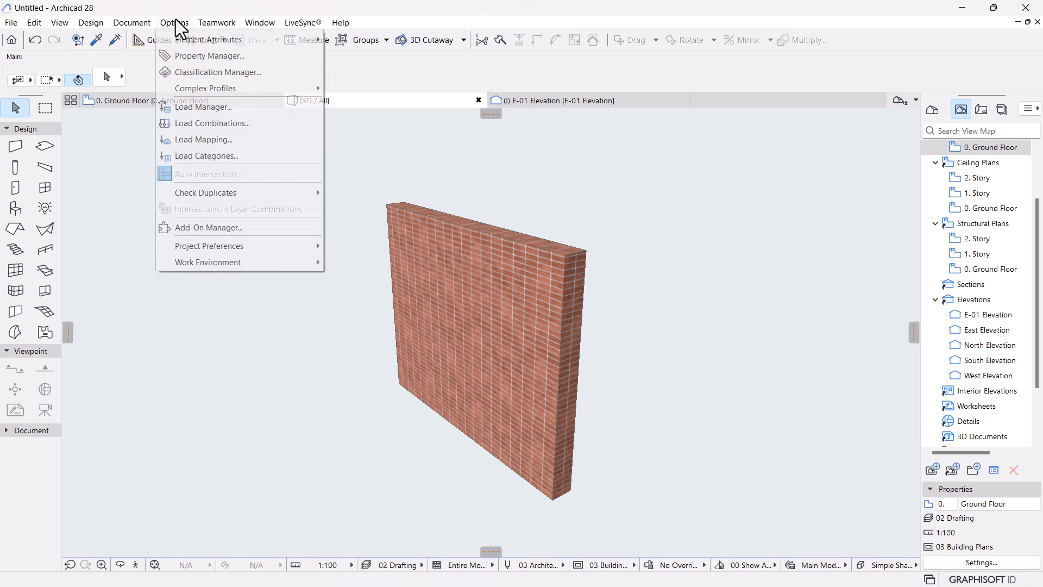
mouse_move(184, 46)
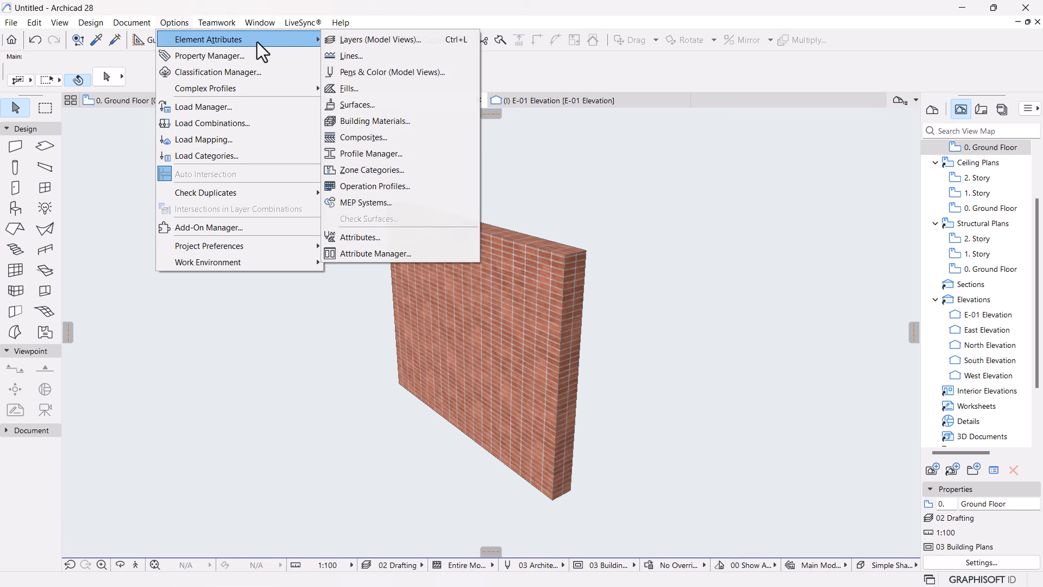
click(379, 139)
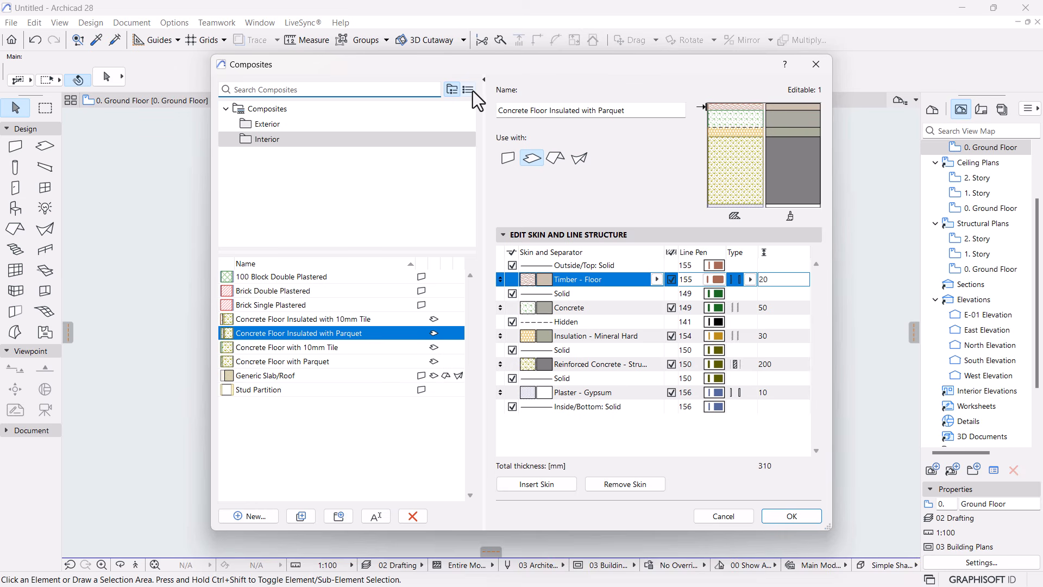
click(467, 90)
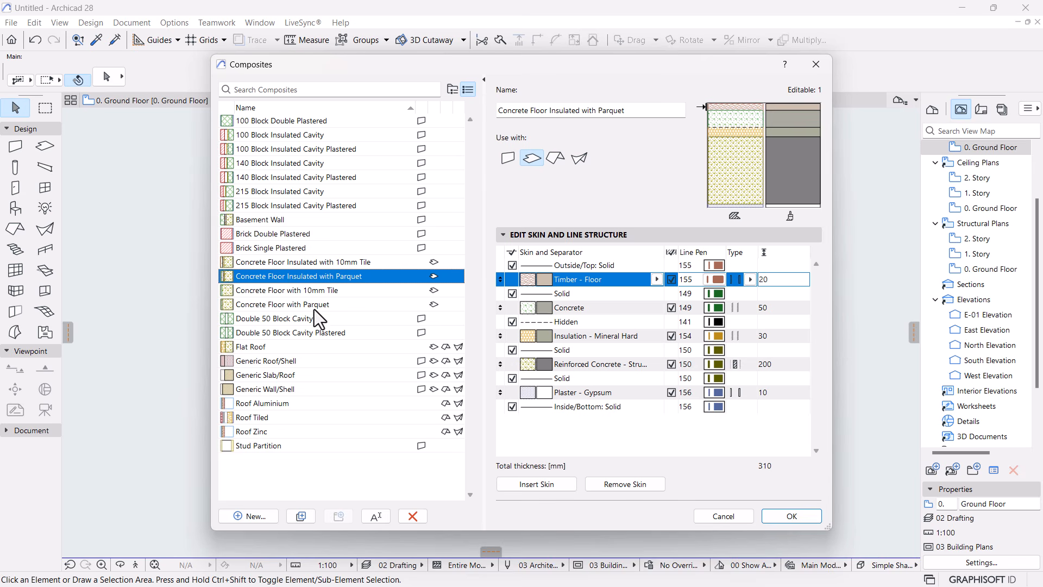
mouse_move(244, 280)
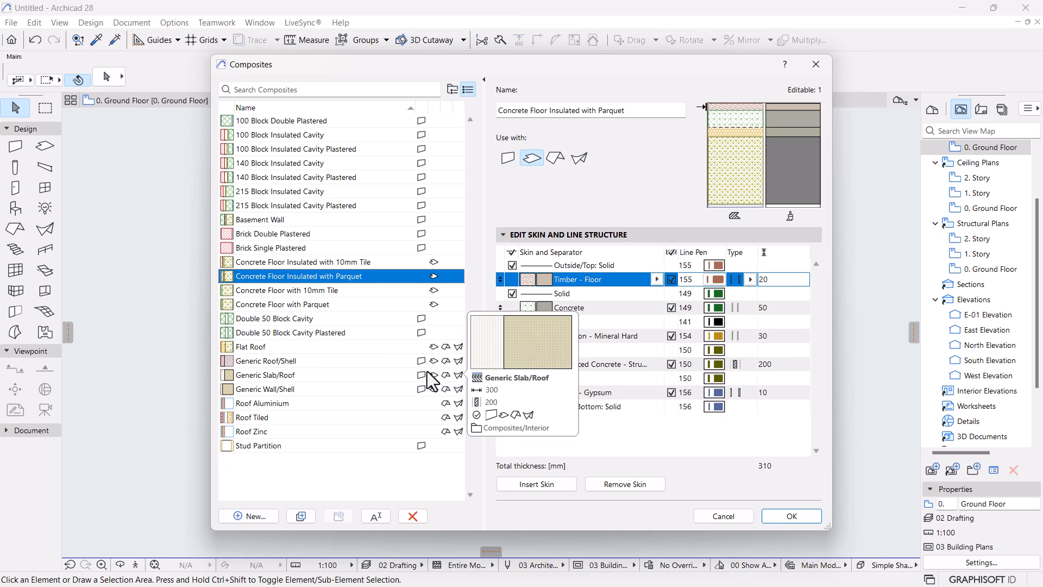
mouse_move(430, 363)
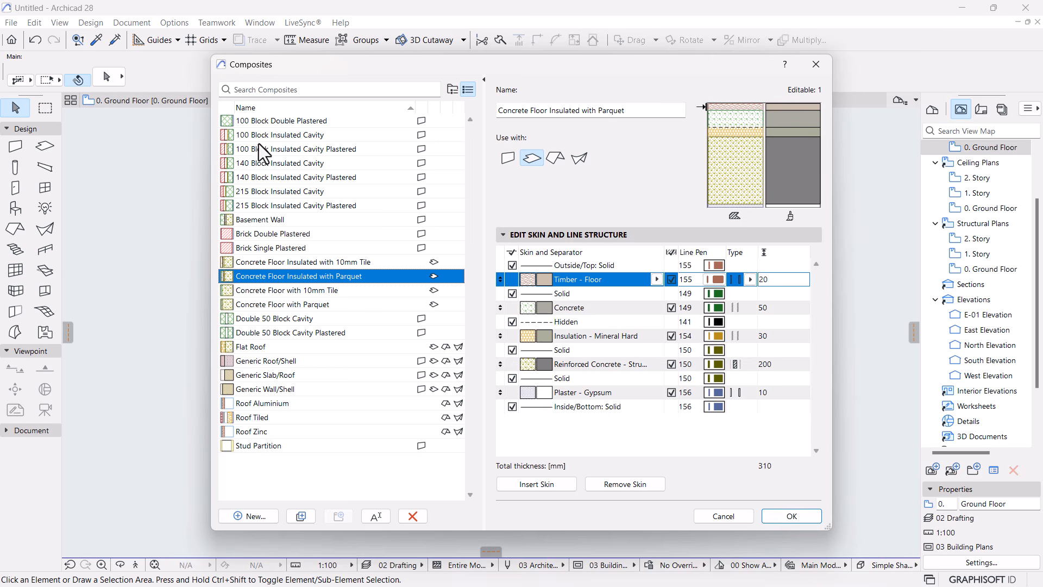
click(251, 206)
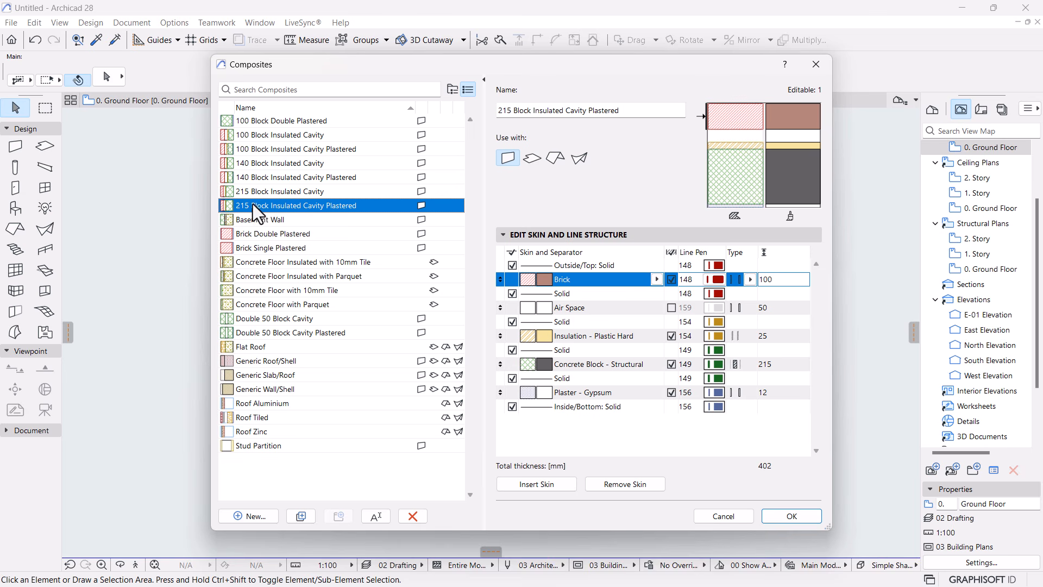
click(777, 516)
Change the wall's structure to the composite 215 Block Insulated Cavity Plastered and inspect its skins in the 3D view
click(515, 305)
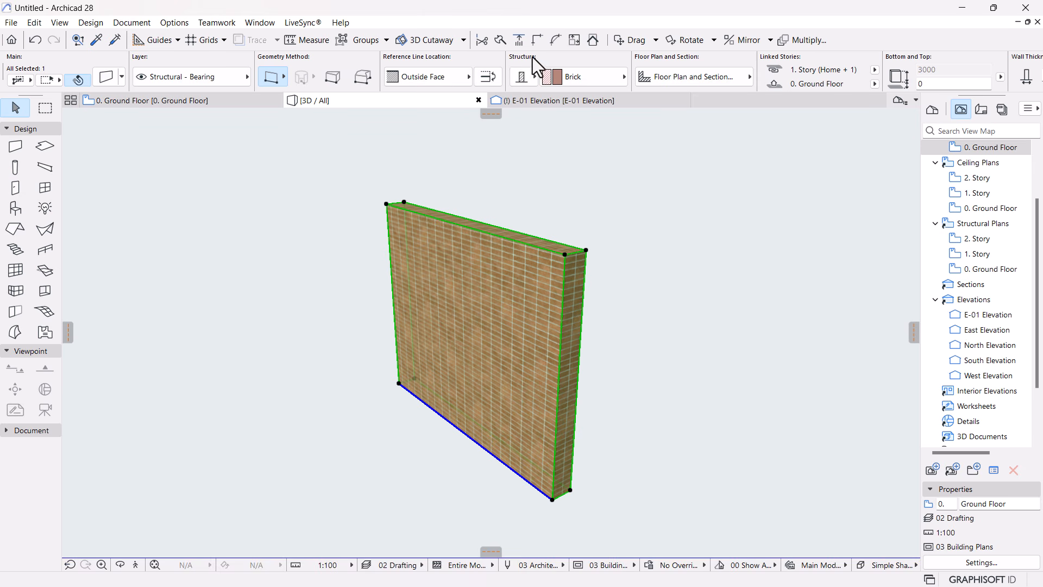
click(513, 77)
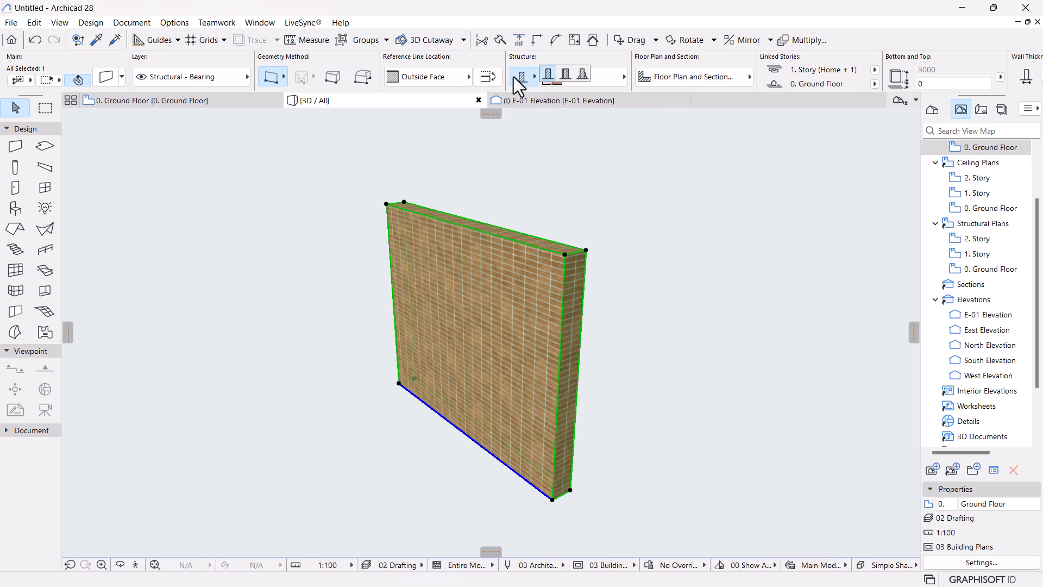
click(566, 76)
click(598, 70)
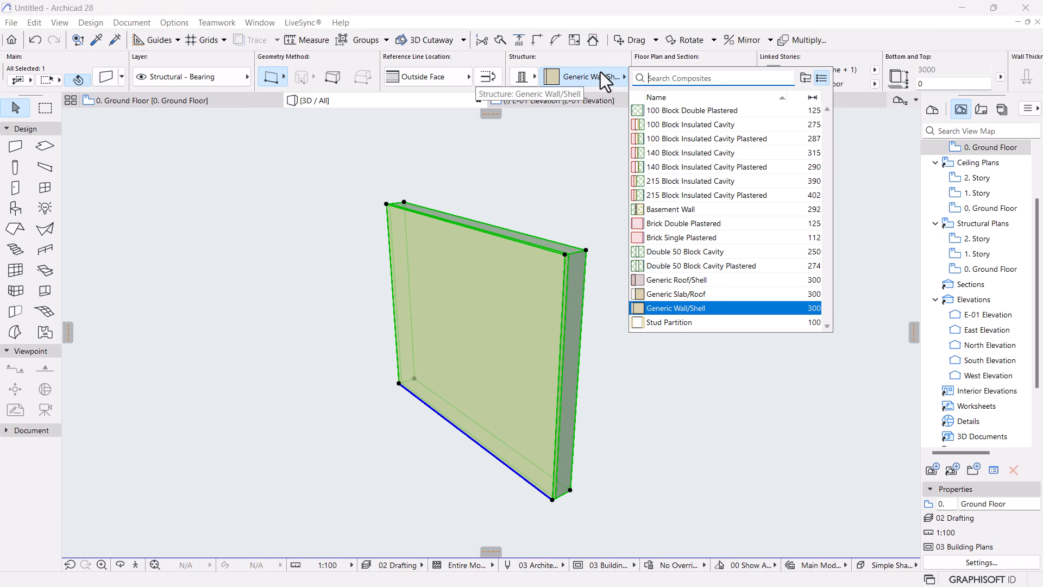
click(673, 196)
click(633, 316)
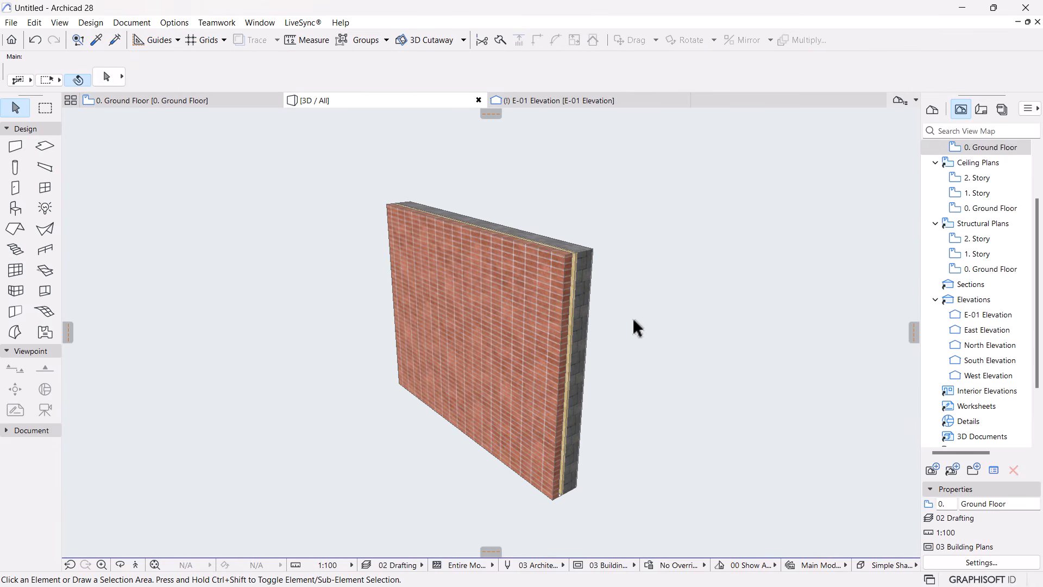
shift+middle_drag(601, 277, 589, 272)
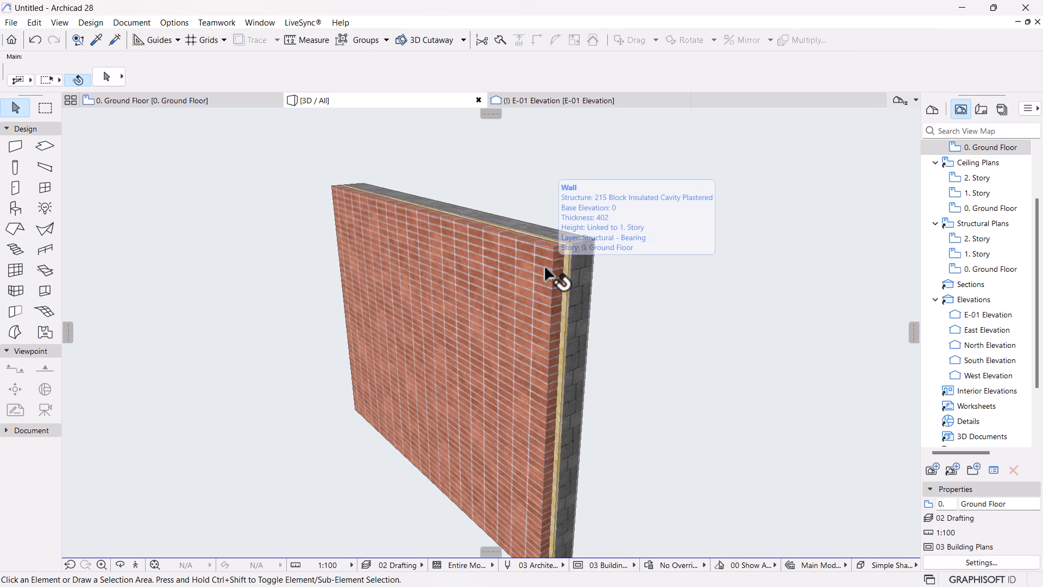
click(507, 335)
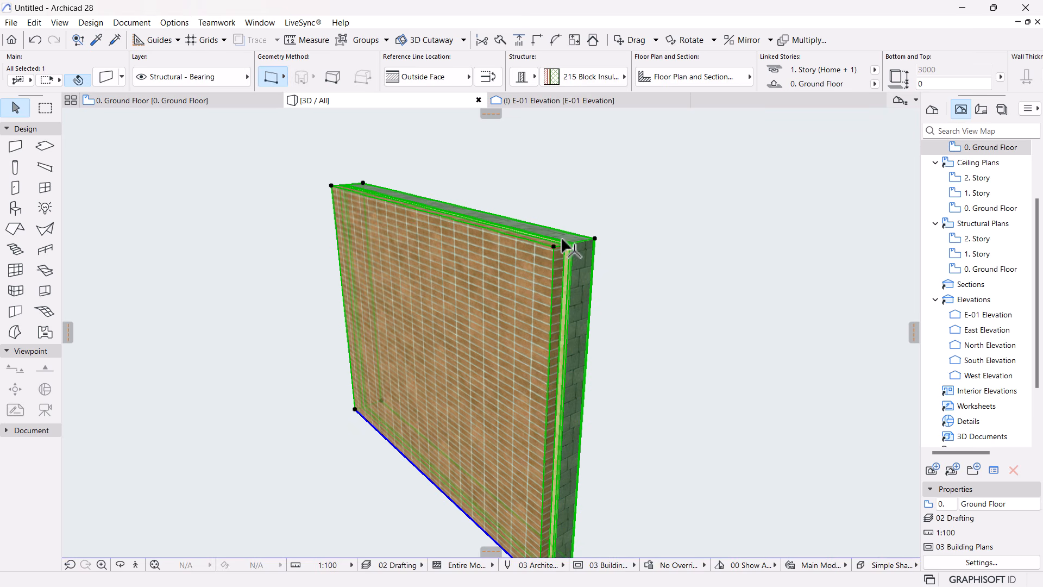
Switch the selected wall to a basic brick structure and set its thickness to 250 mm
click(521, 79)
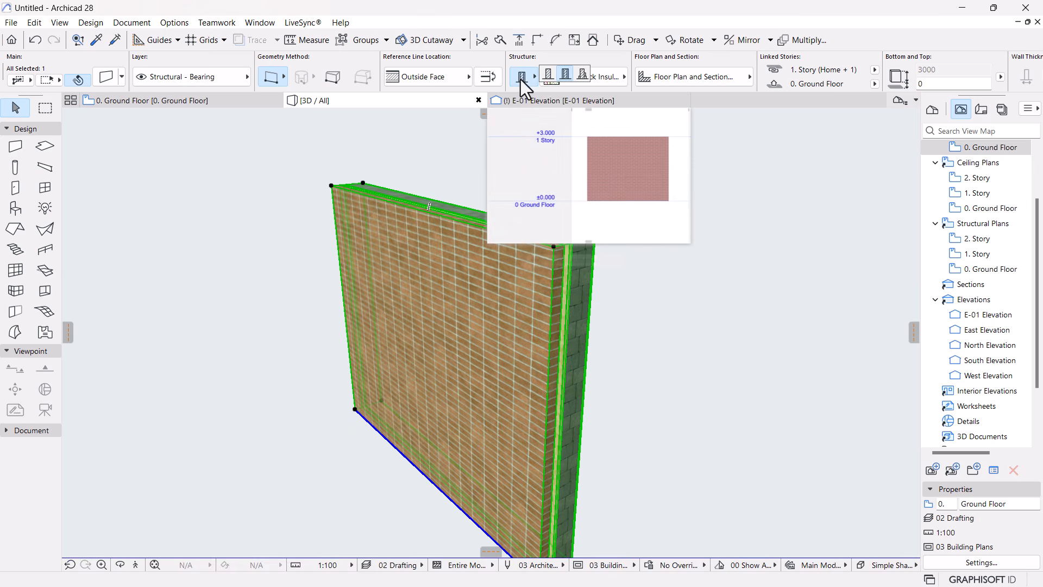
click(549, 74)
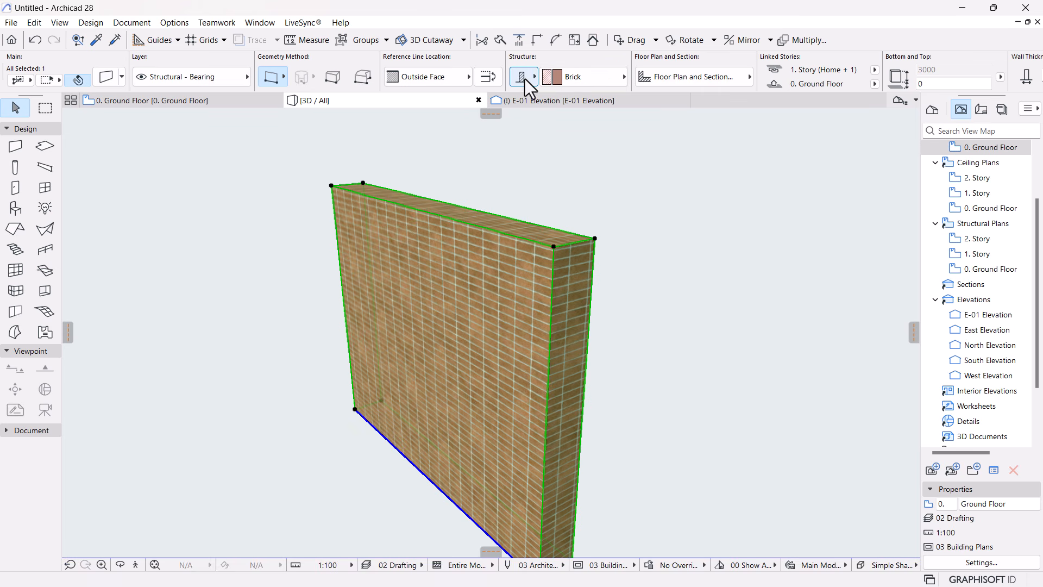
scroll(526, 71, down, 5)
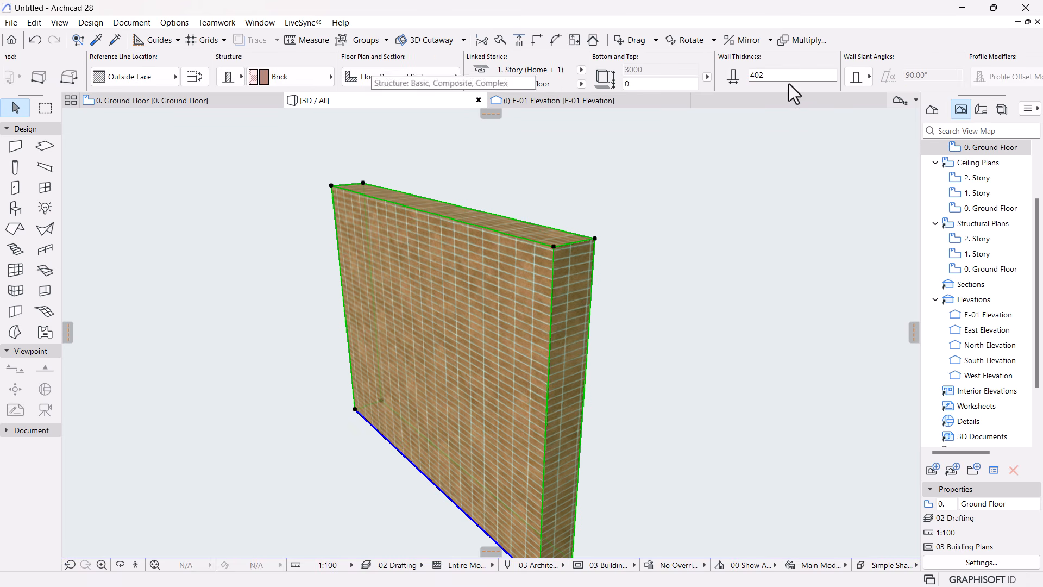
click(750, 75)
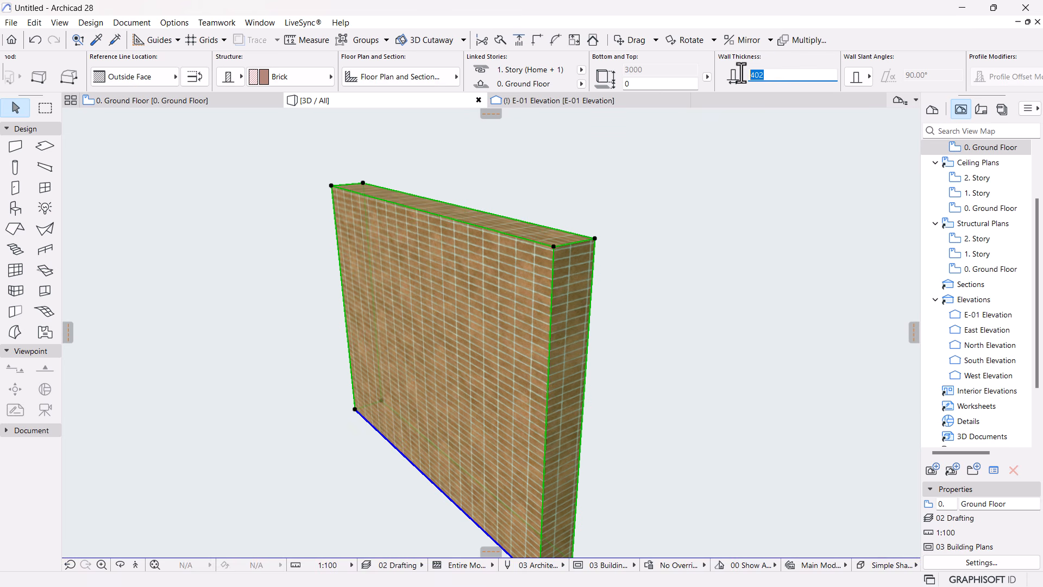
text(250)
Return the wall to the 215 Block Insulated Cavity Plastered composite structure and deselect it
scroll(379, 82, up, 5)
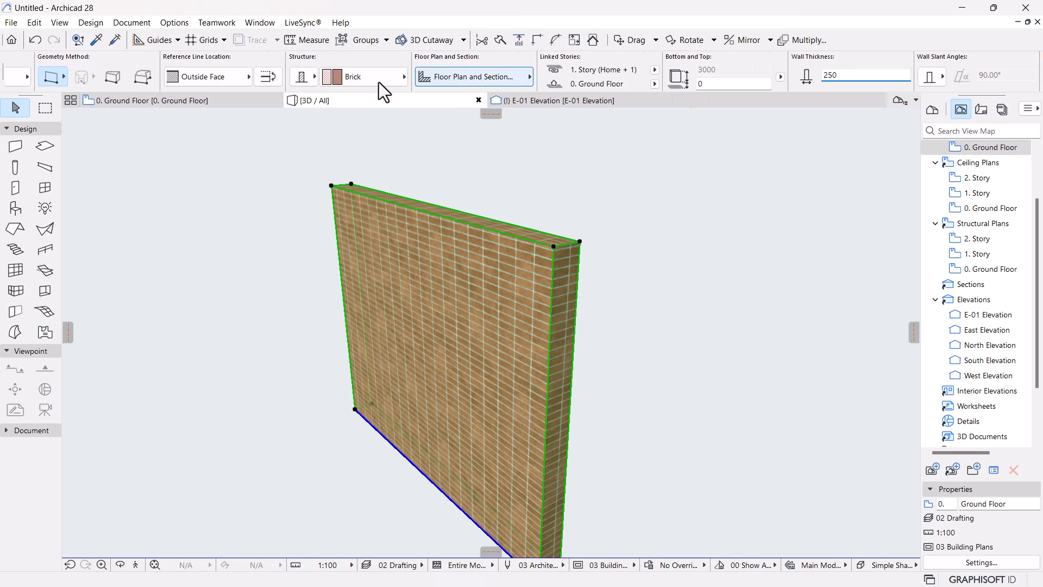
click(535, 77)
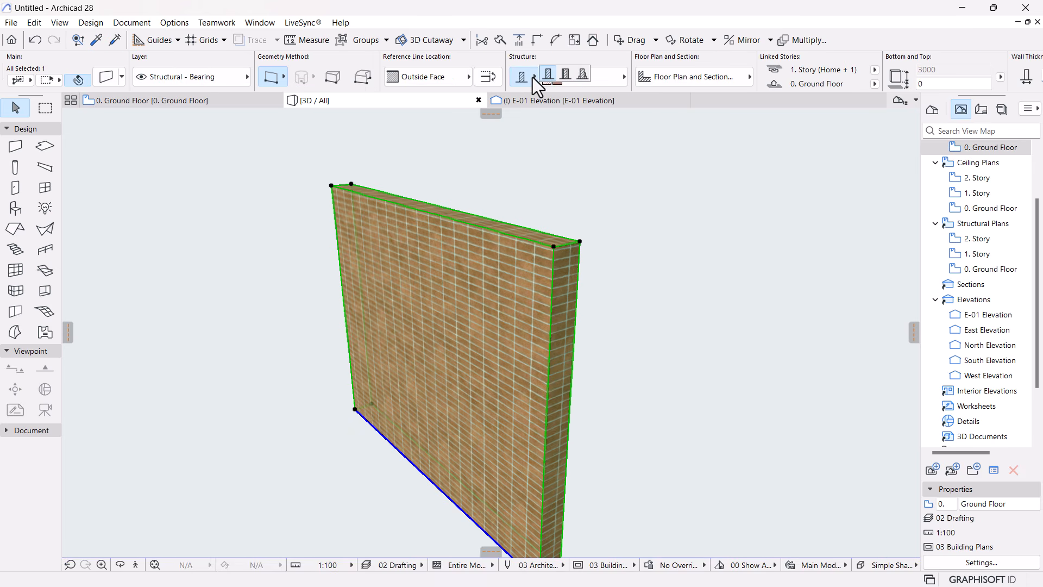
click(566, 73)
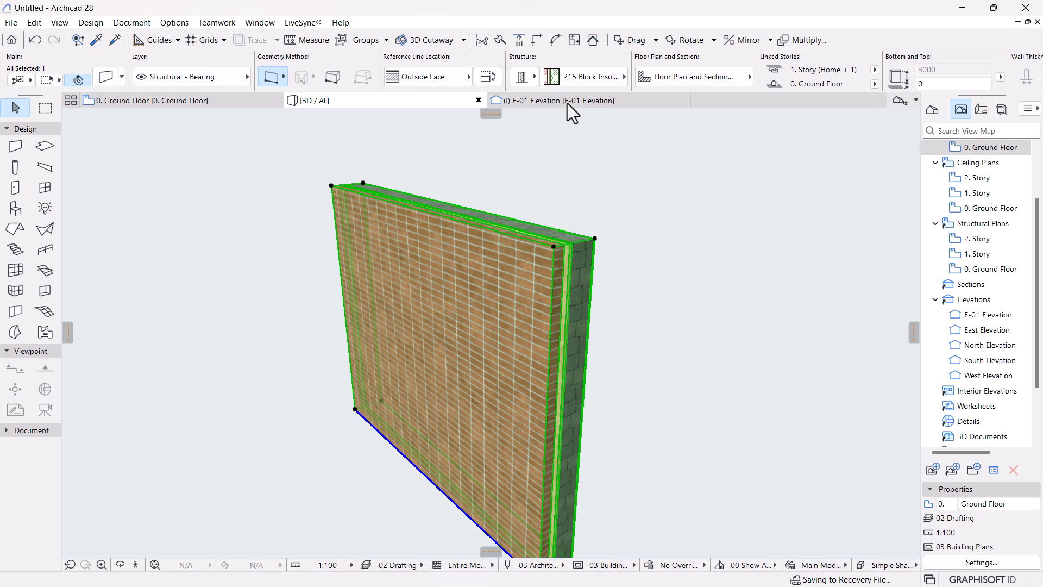
click(680, 357)
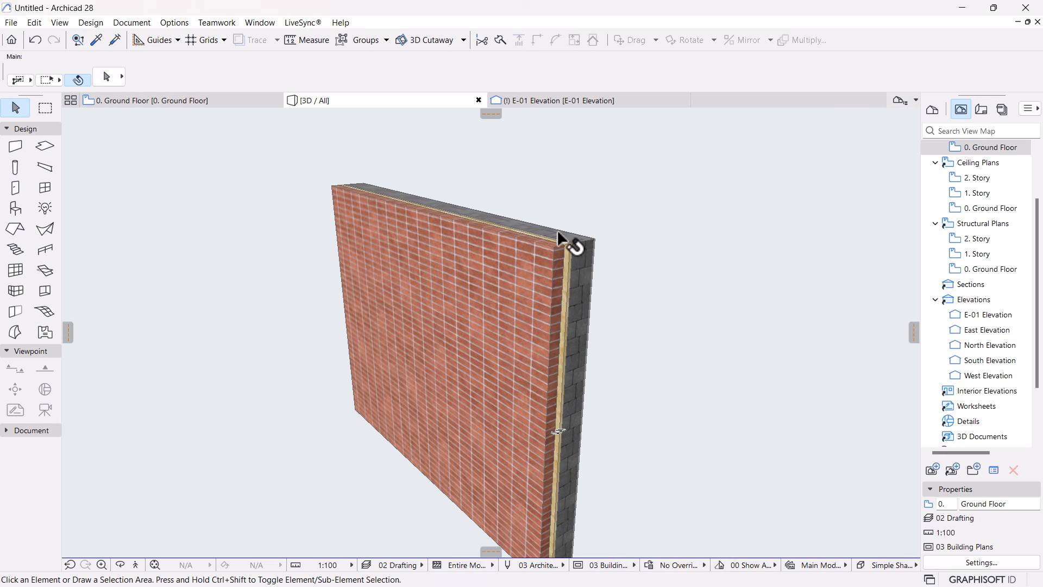
Select the wall and open its composite for editing
scroll(558, 230, up, 3)
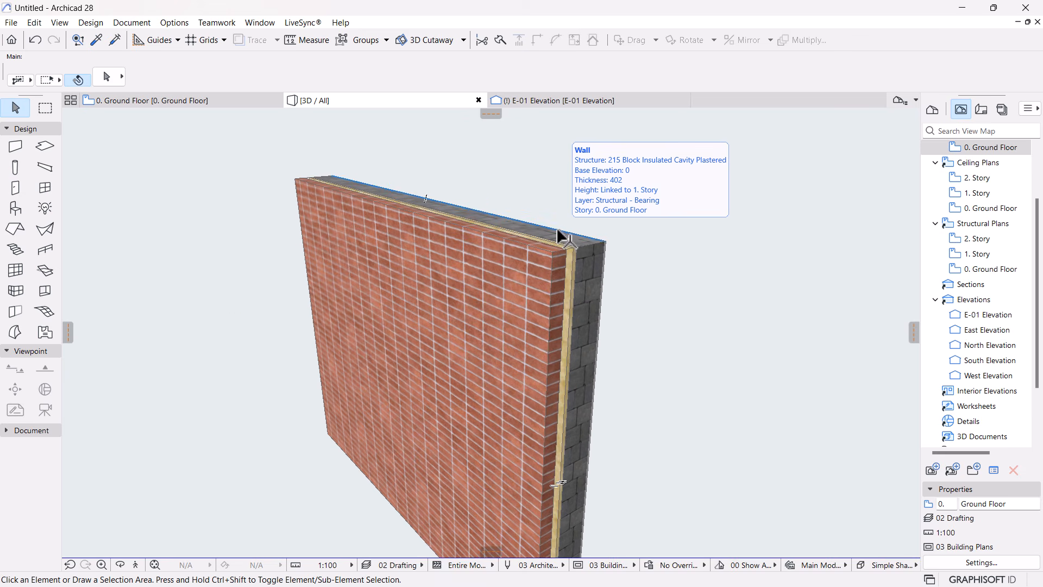
click(456, 296)
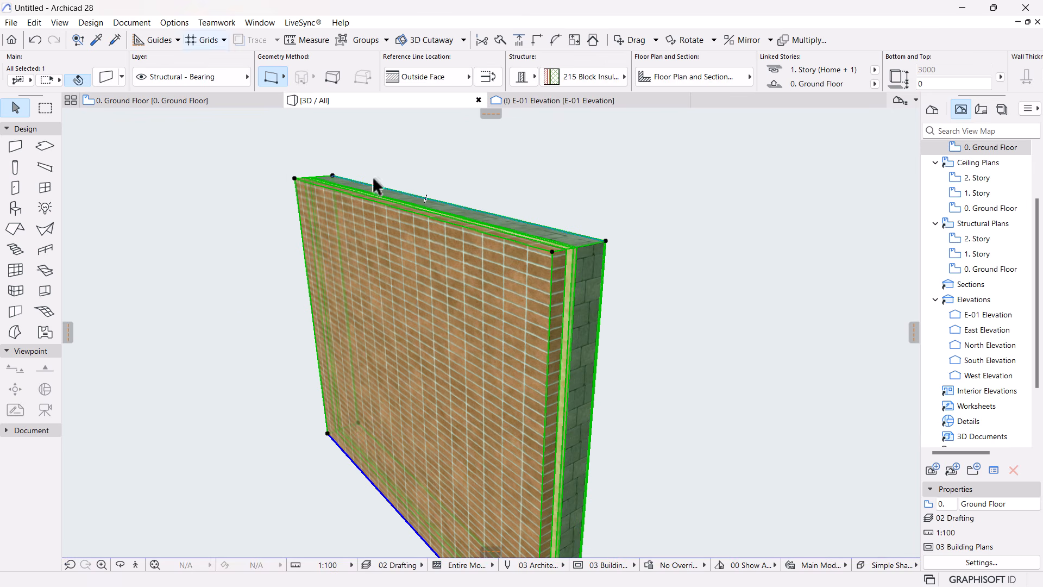
right_click(390, 265)
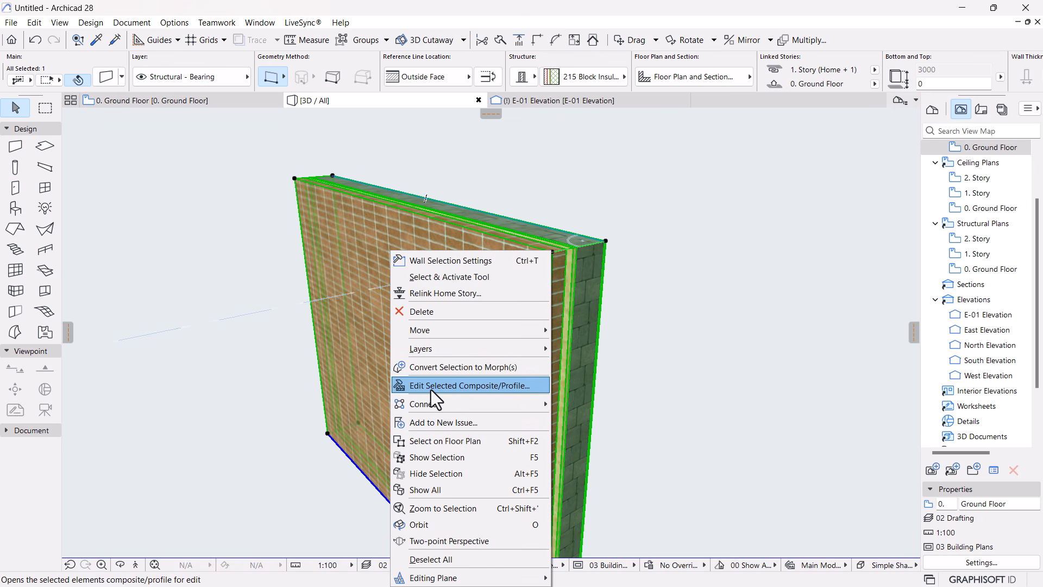
click(431, 390)
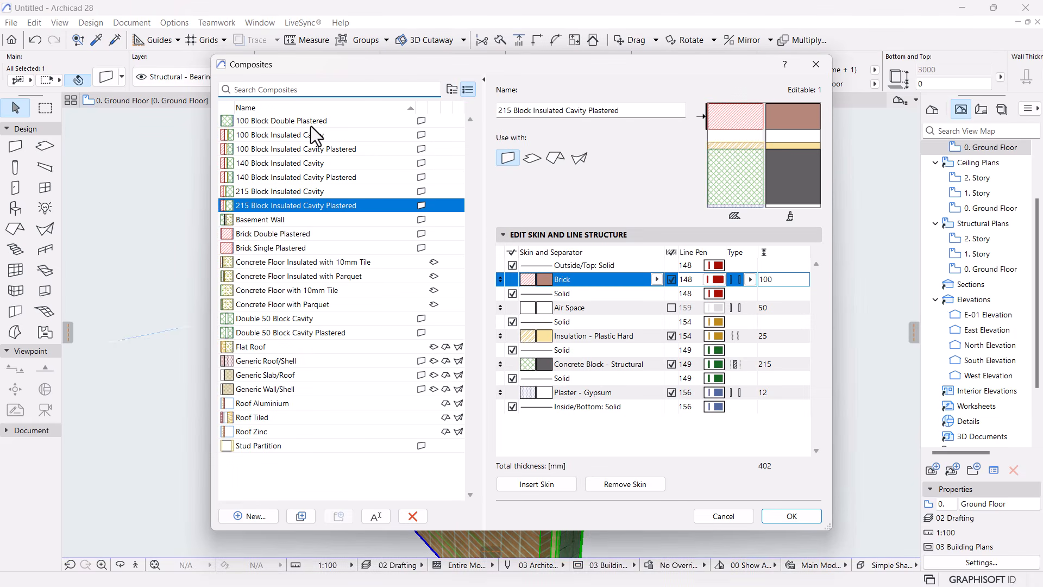
Check the thickness of each skin from the concrete block to the outer brick and close the composite settings
mouse_move(310, 126)
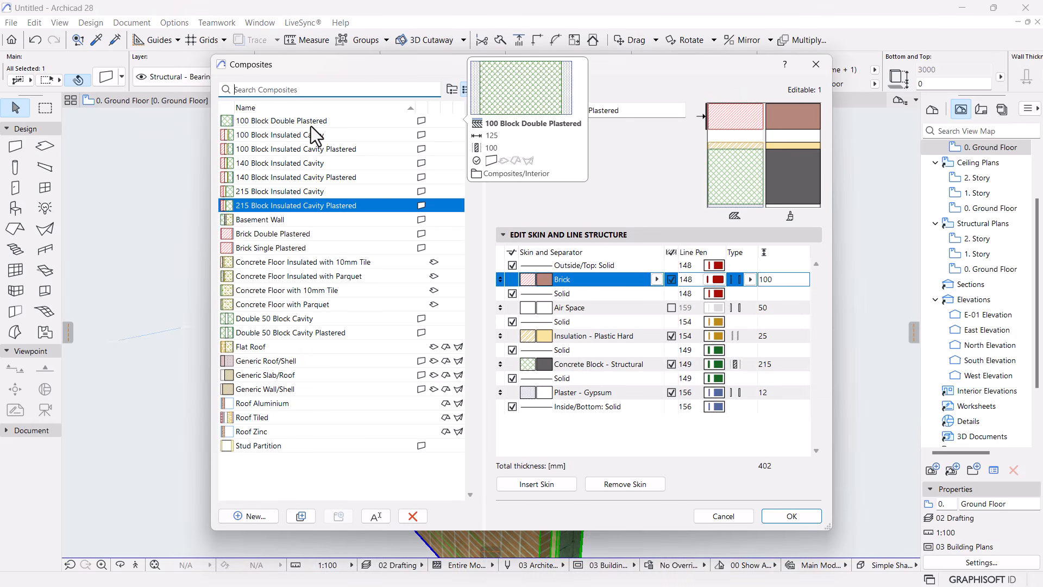
click(762, 389)
click(780, 363)
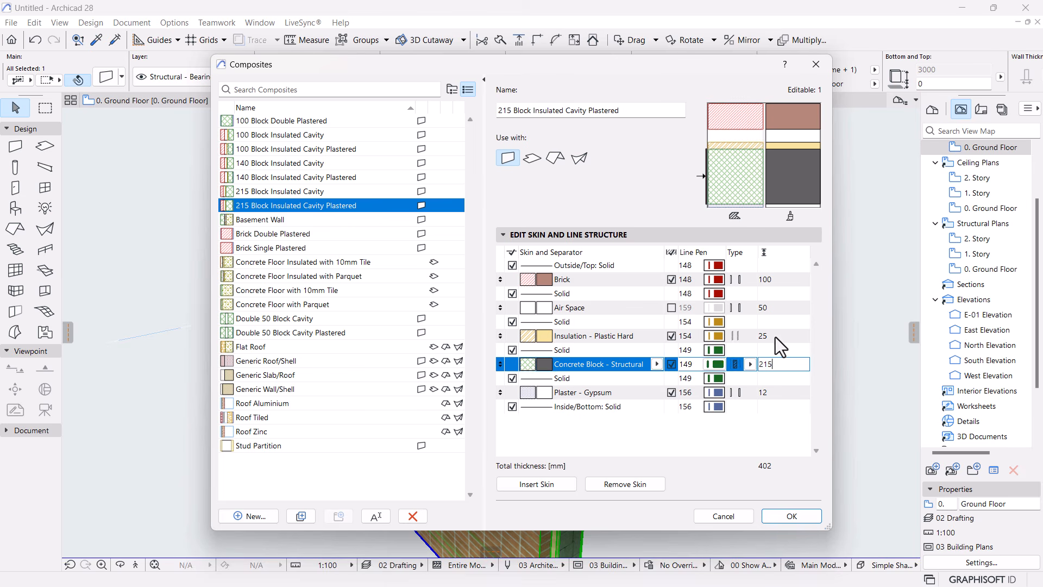
click(774, 337)
click(777, 307)
click(771, 279)
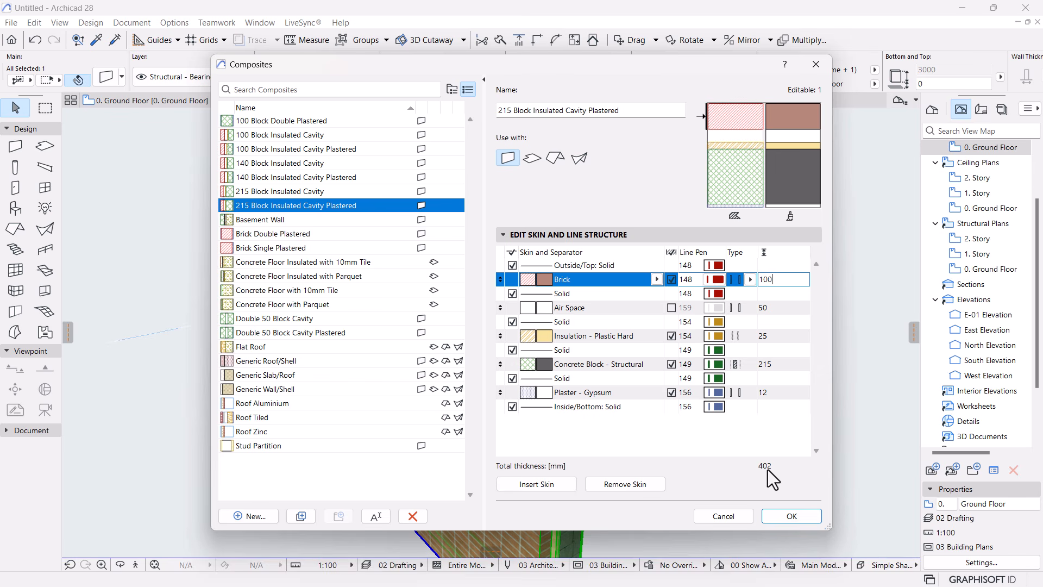
click(778, 522)
Deselect the wall and inspect its exposed layers at the end face in 3D
scroll(773, 76, down, 2)
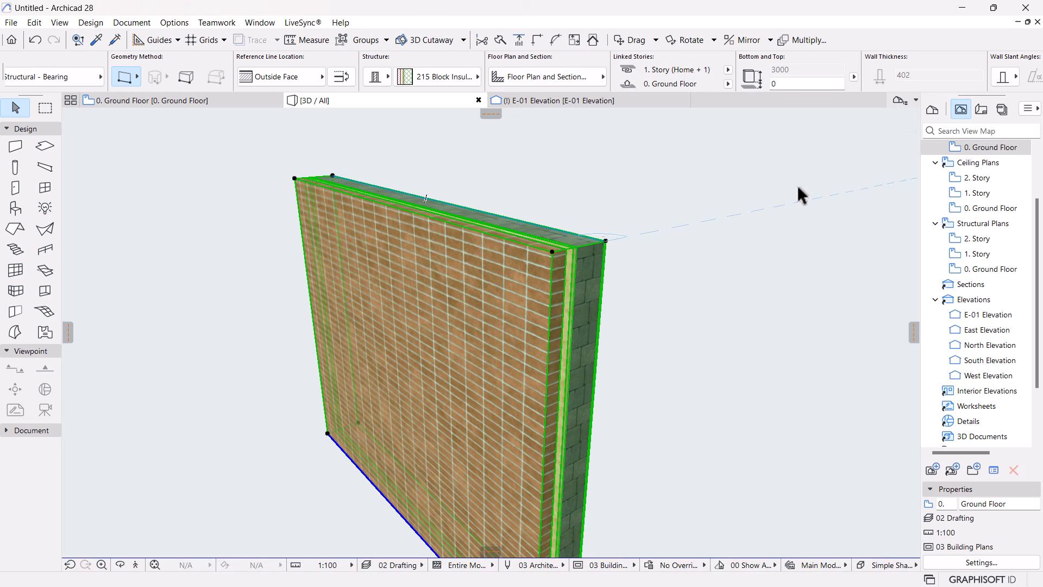
key(Escape)
scroll(568, 158, down, 2)
shift+middle_drag(568, 158, 453, 278)
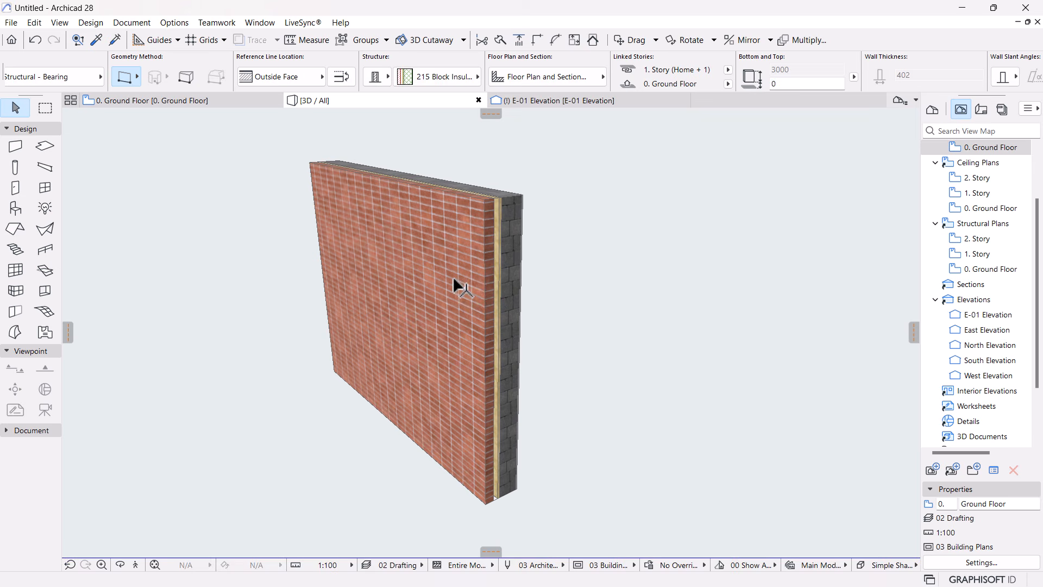
click(611, 295)
shift+middle_drag(554, 205, 657, 242)
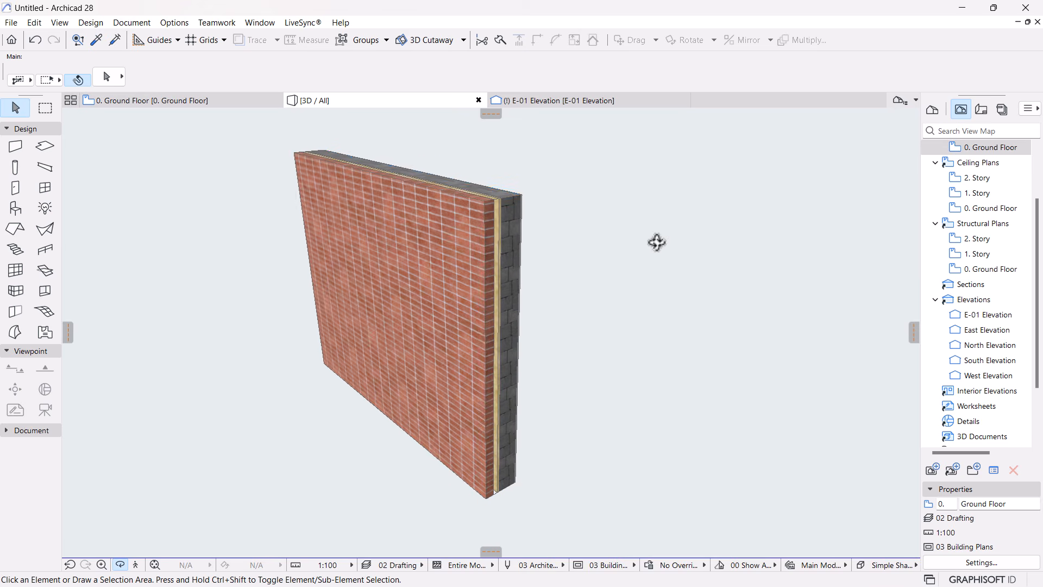
Open the ground floor plan and inspect how the wall's layers are drawn in plan
click(123, 99)
click(680, 322)
scroll(573, 260, up, 4)
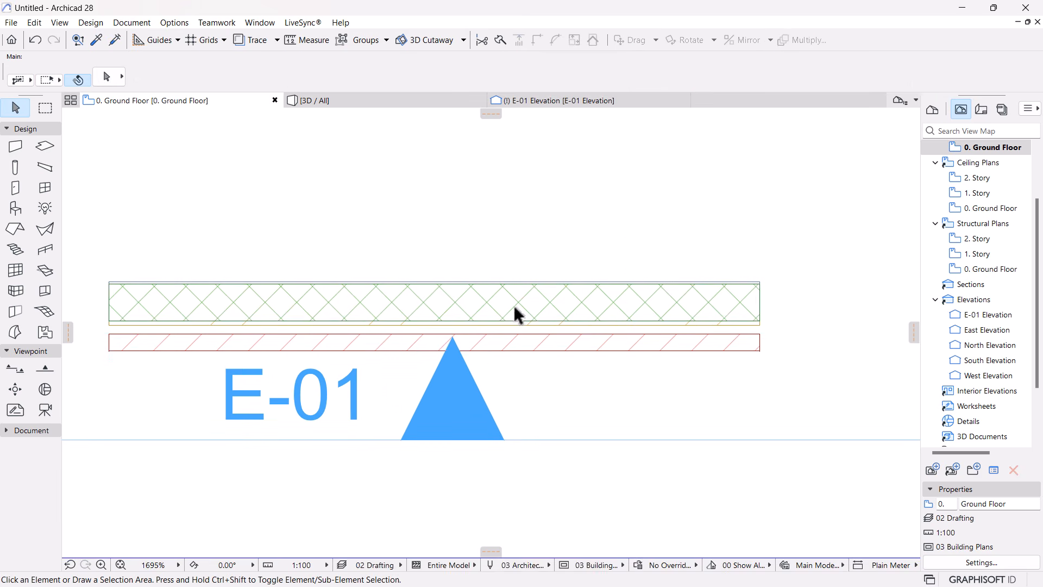
middle_drag(591, 331, 509, 325)
scroll(651, 273, down, 2)
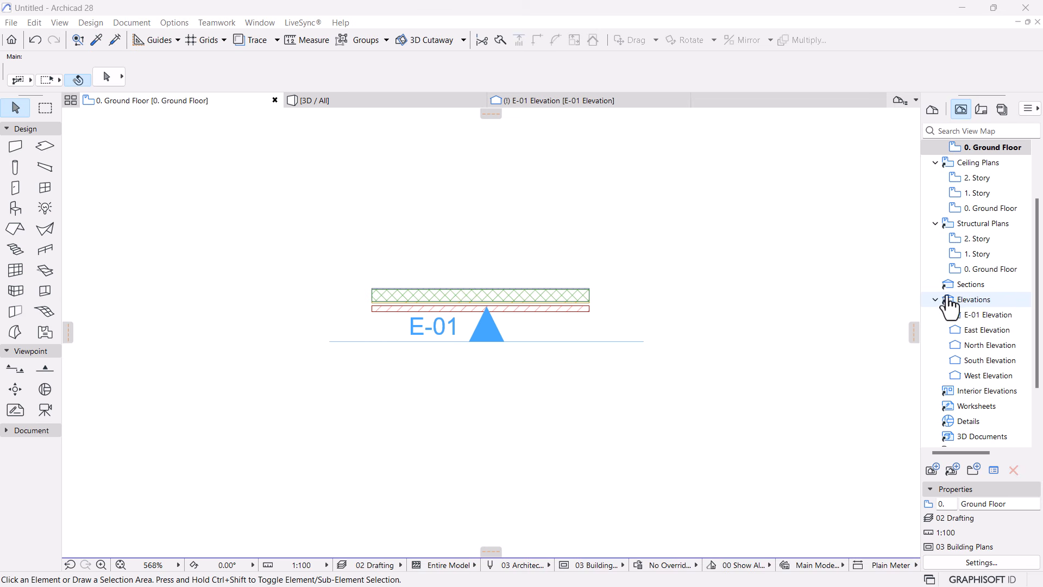
Collapse the Elevations, Structural Plans, Ceiling Plans and 3D groups in the View Map
click(936, 300)
click(935, 223)
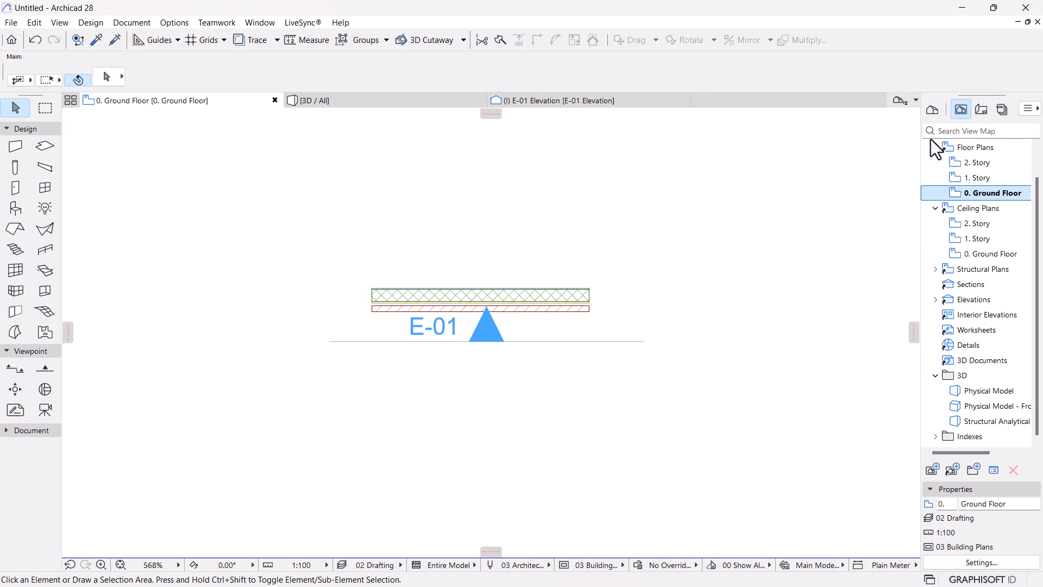
click(935, 208)
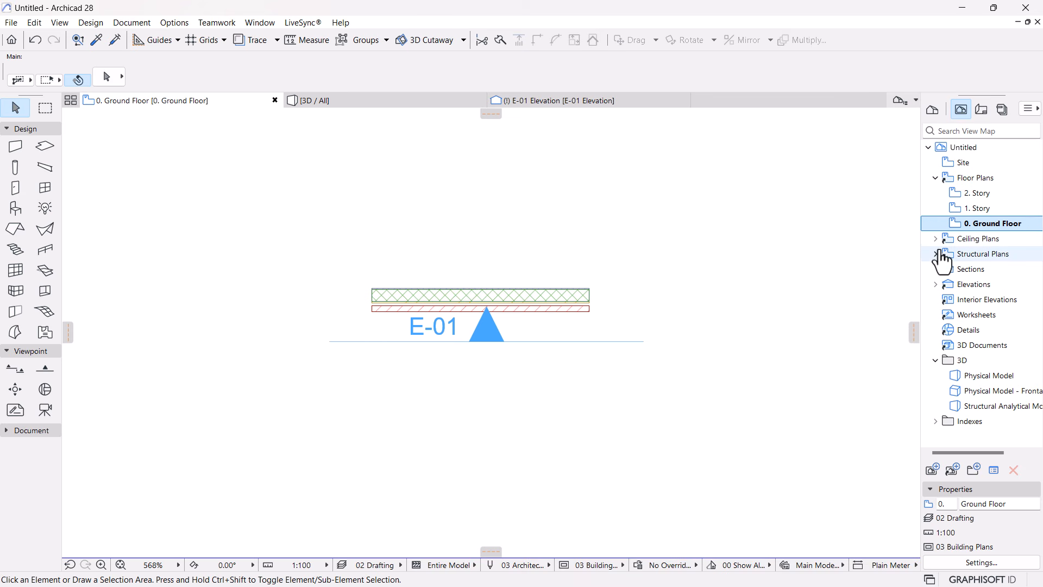
click(935, 360)
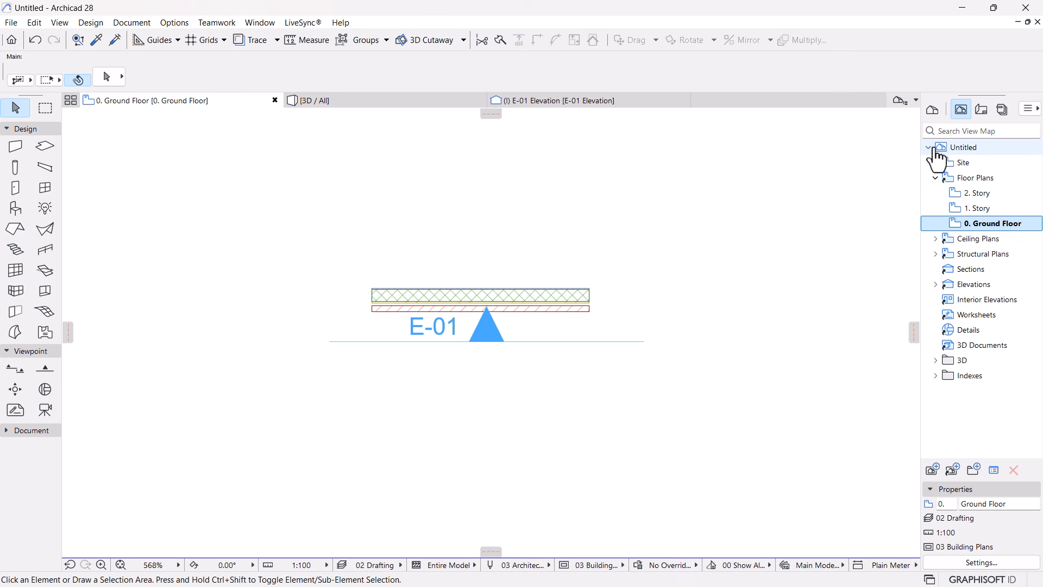
Review the project's story list in Story Settings and close it without making changes
right_click(966, 224)
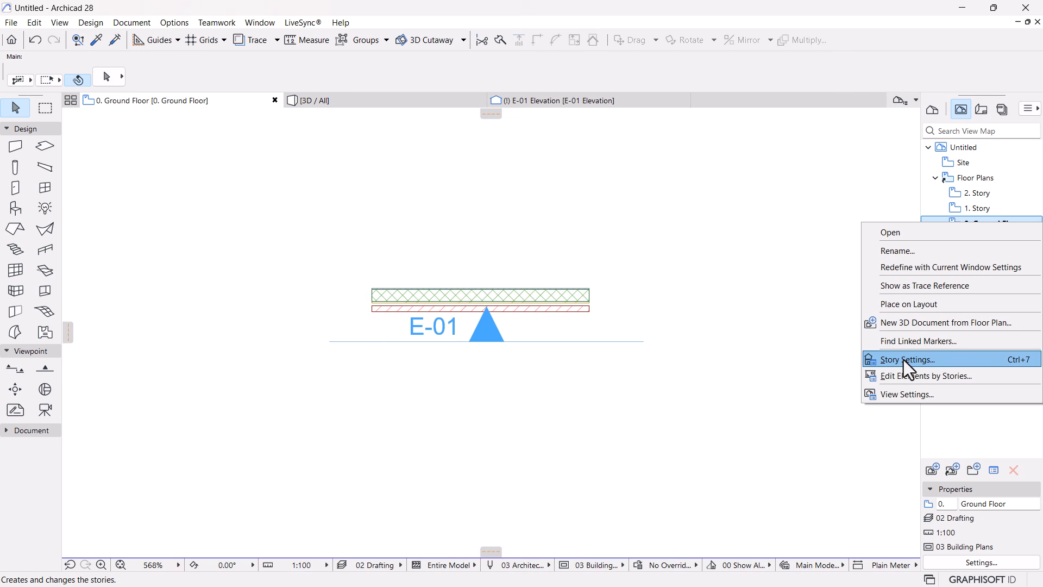
click(128, 17)
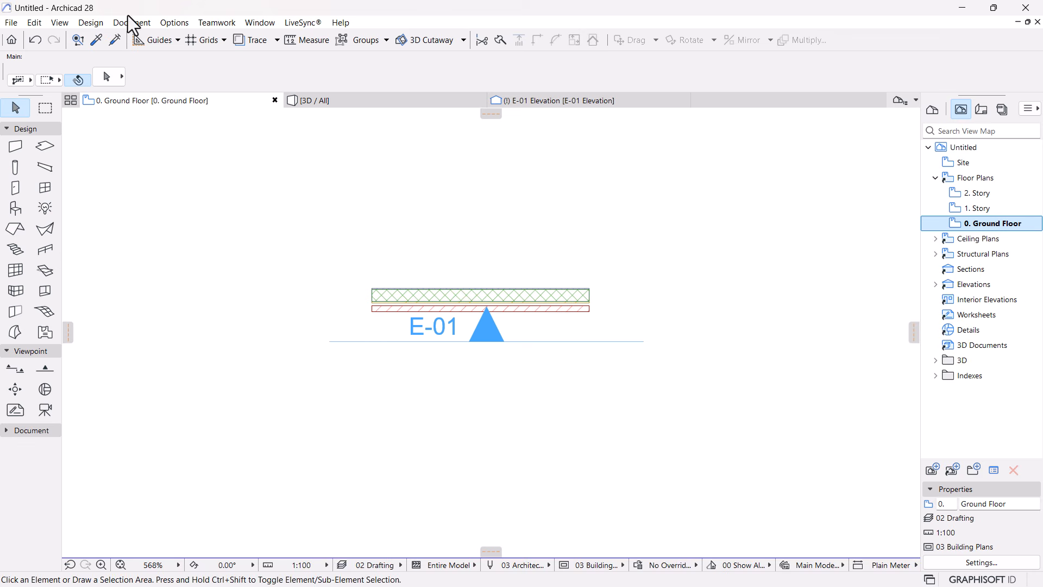
click(125, 23)
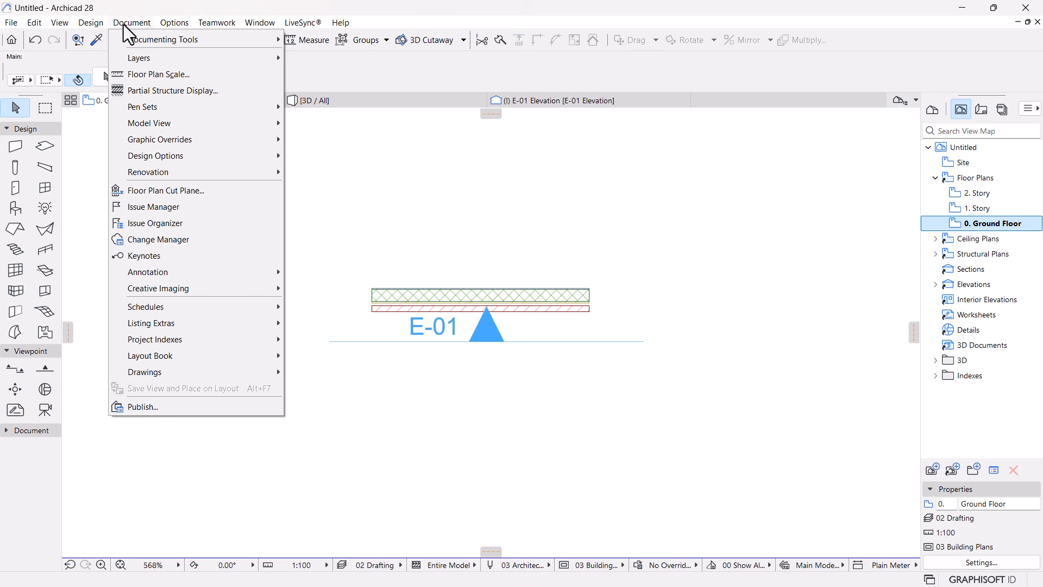
mouse_move(91, 22)
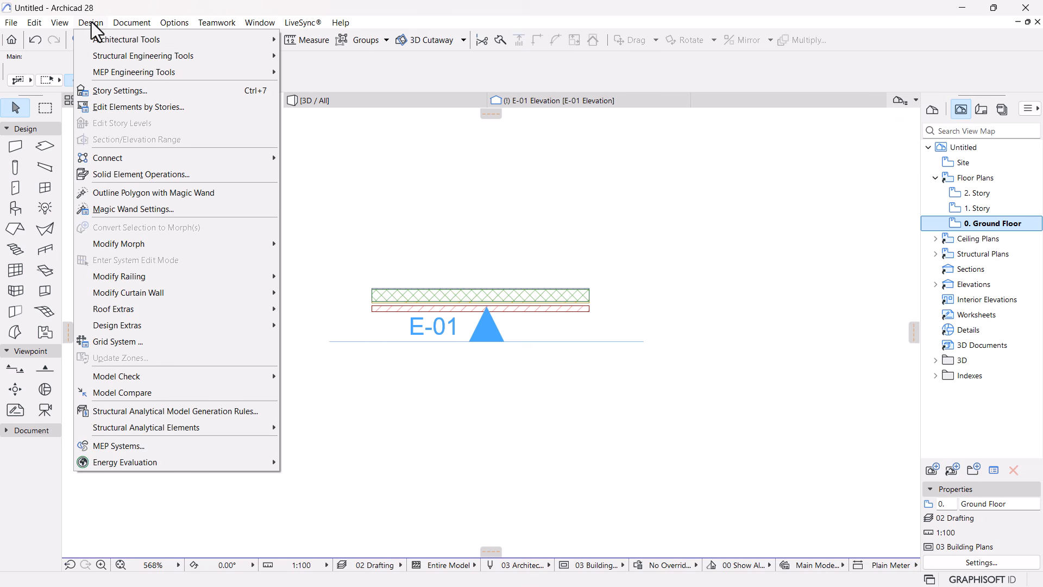
mouse_move(140, 21)
click(113, 90)
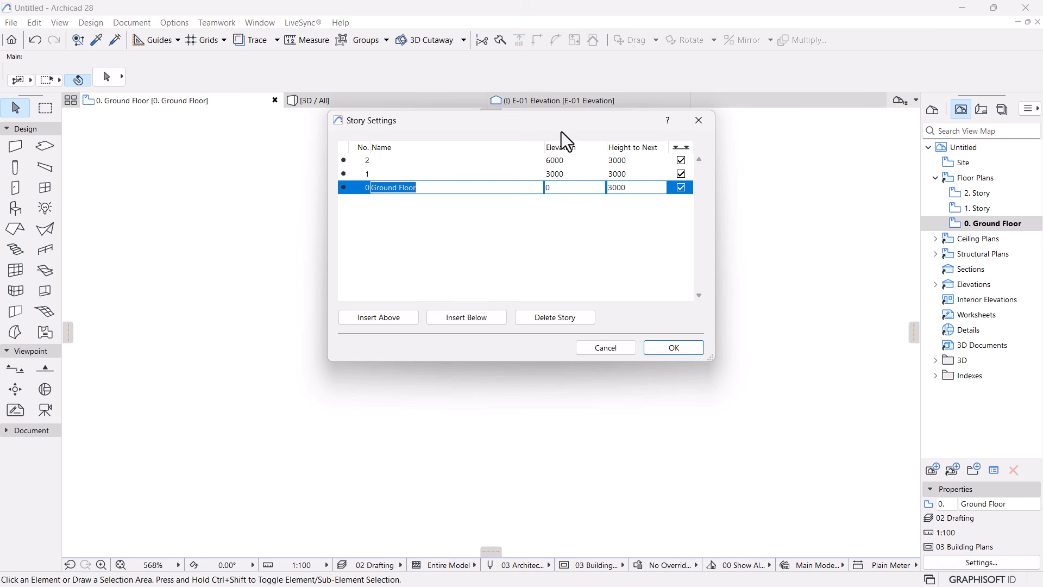
drag(556, 117, 540, 151)
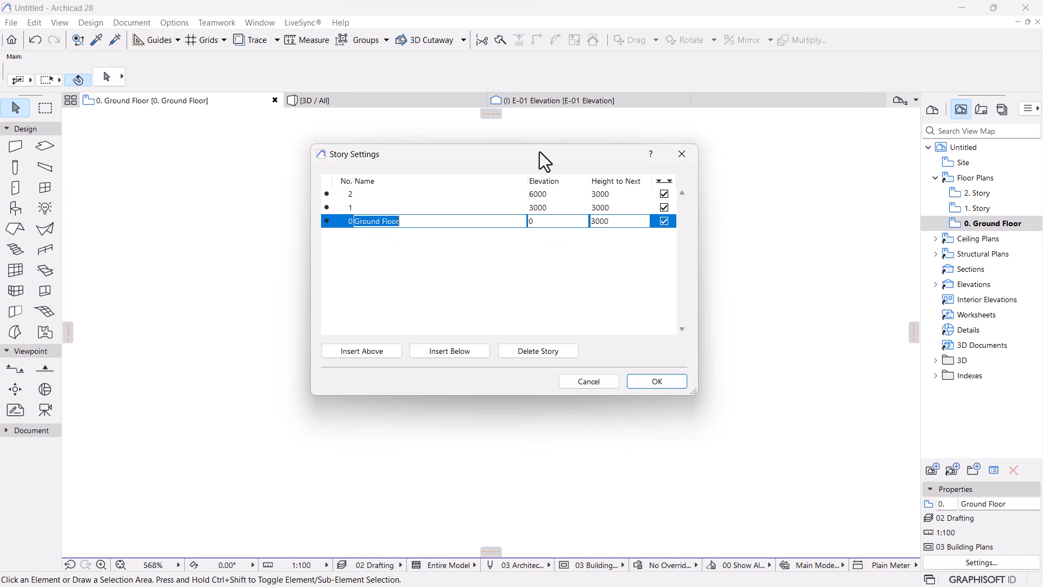
click(682, 154)
Reopen Story Settings and insert a story named Site below the ground floor
right_click(972, 223)
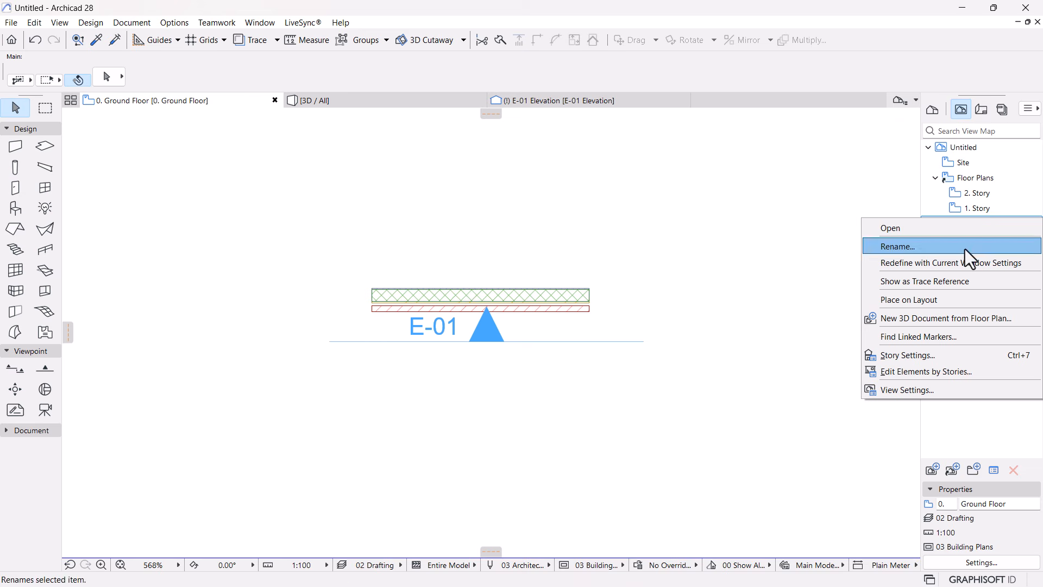
click(898, 356)
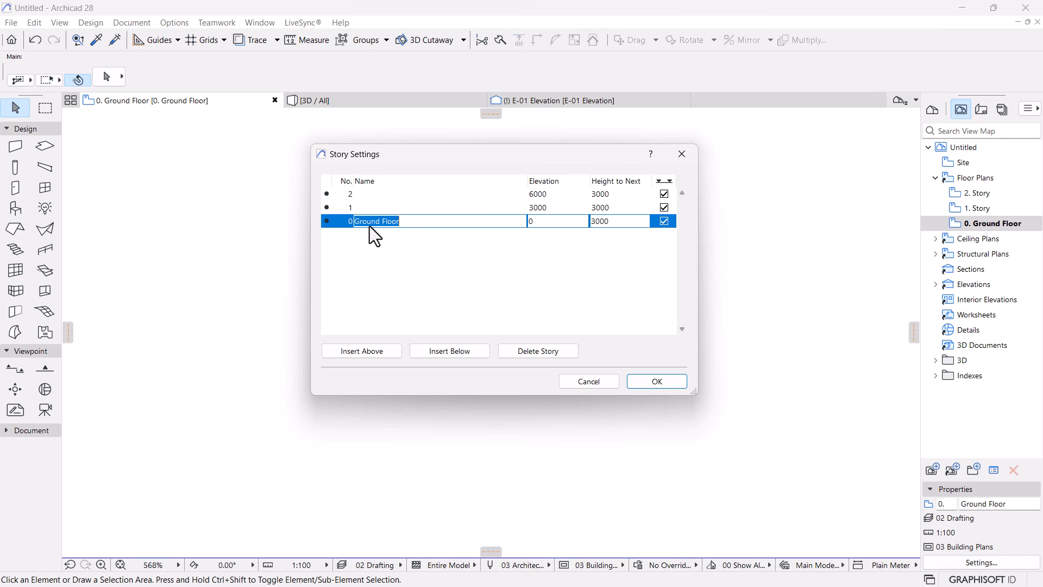
click(435, 351)
text(sITE)
key(BackSpace)
key(BackSpace)
key(BackSpace)
key(BackSpace)
text(Site)
Set the Site story's height to next to 300
click(606, 237)
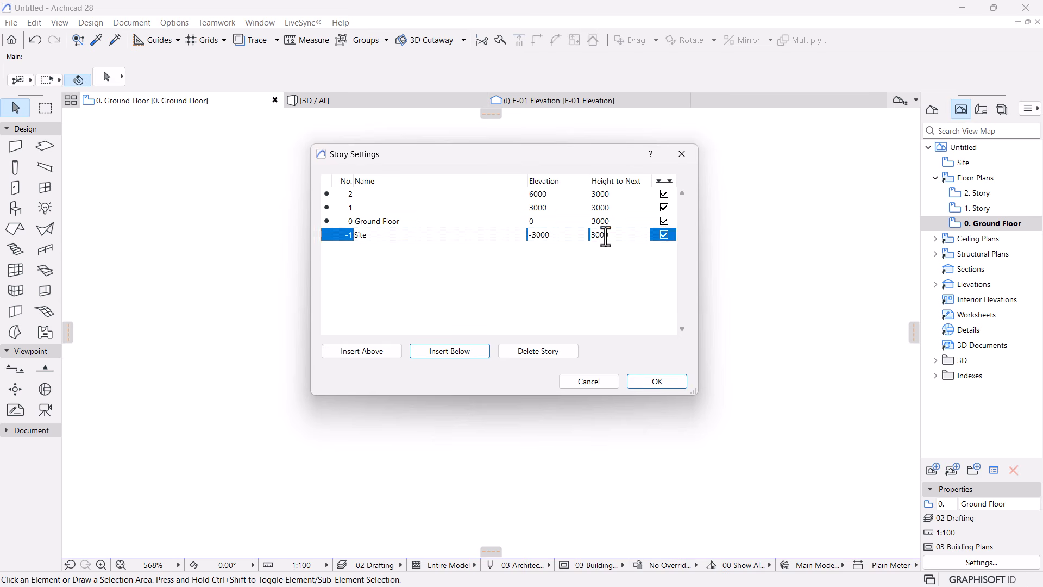
drag(620, 237, 588, 238)
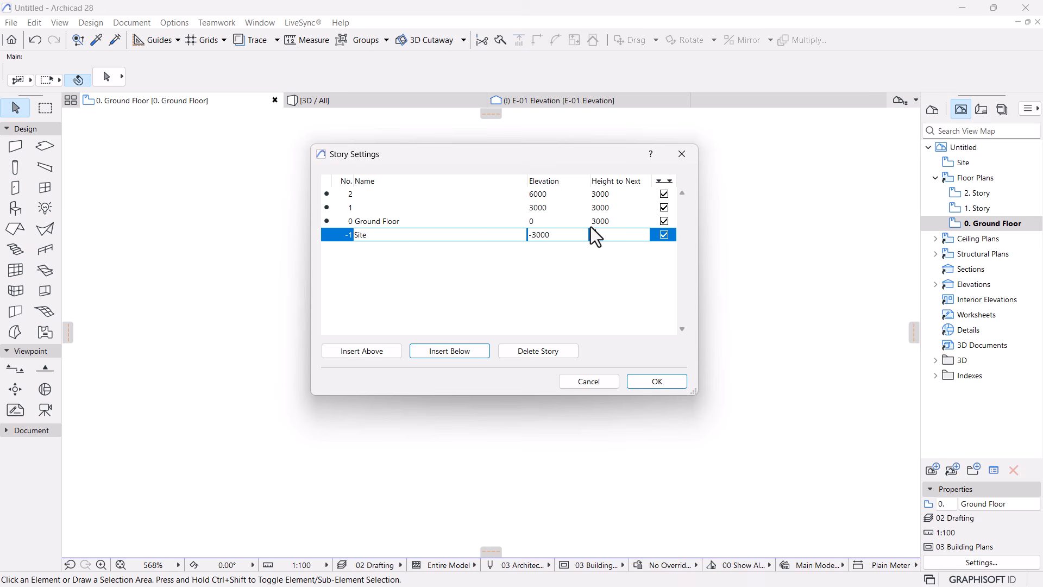
text(300)
key(Return)
Rename the Ground Floor story as Floor Plan-FFL
click(388, 223)
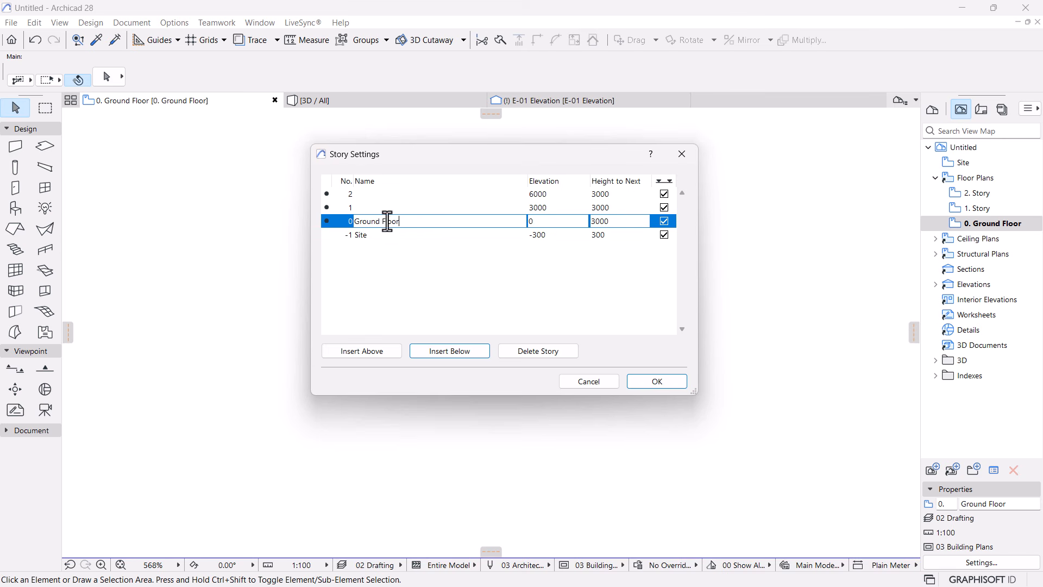
drag(401, 227, 342, 221)
text(Floor Plan-FFL)
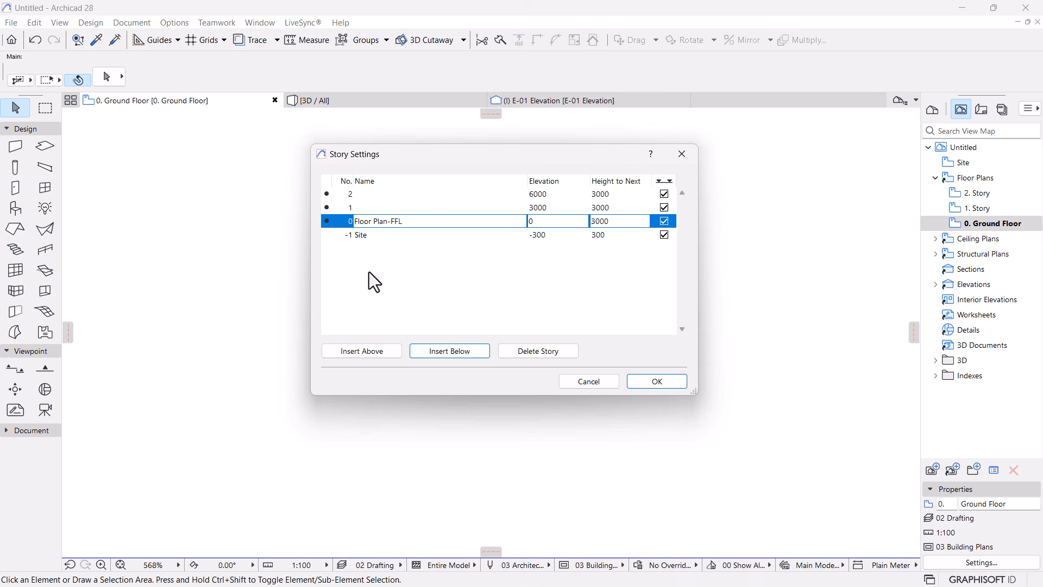
Rename the Site story as Site-NGL
click(383, 297)
click(382, 236)
click(386, 236)
text(-NGL)
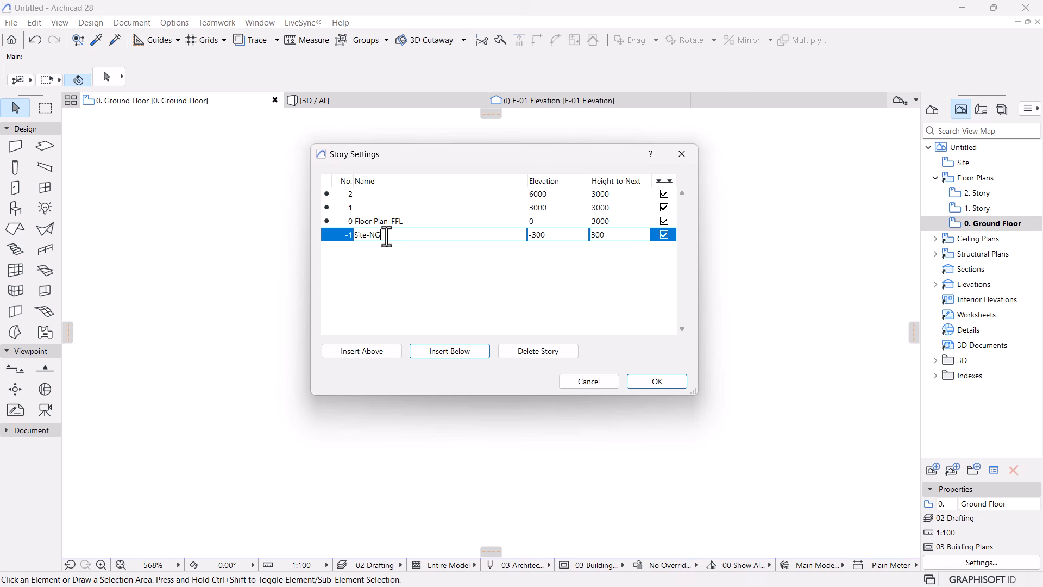
click(353, 279)
Name story 1 Window/Door Level and story 2 Ceiling Level
click(360, 210)
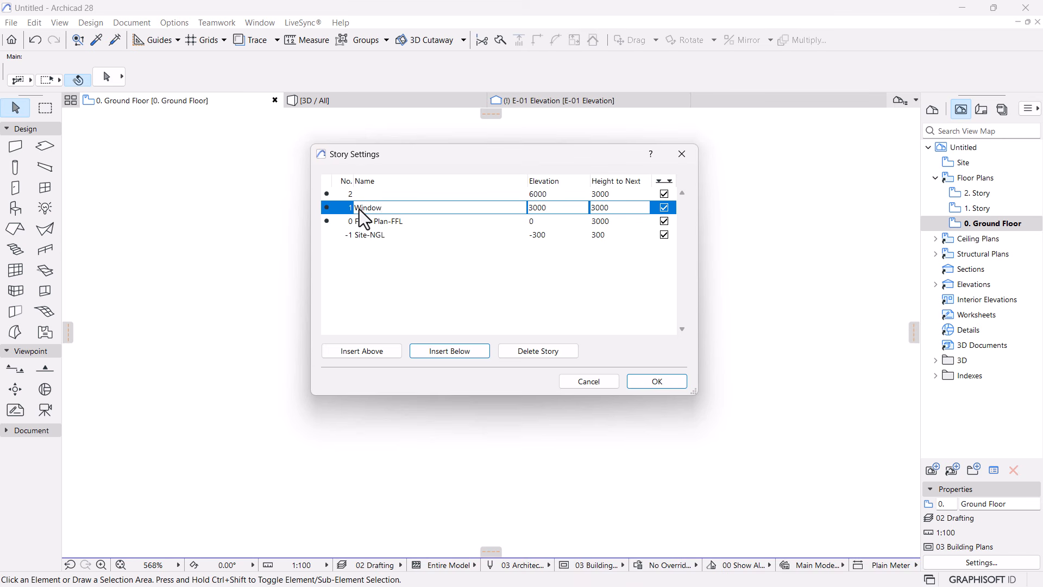
text(Window/Door Level)
click(361, 195)
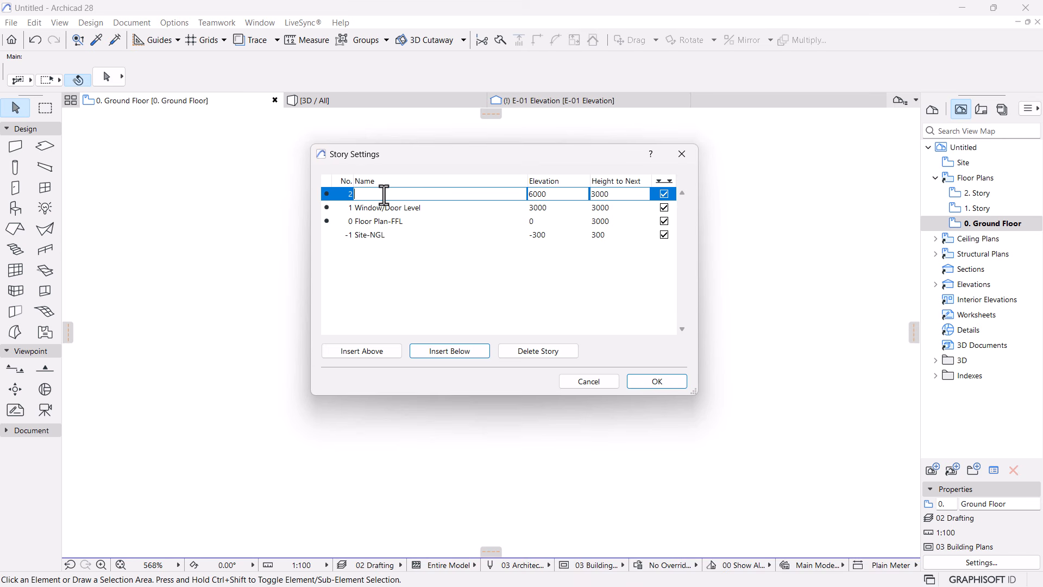
text(Ceiling Level)
Insert two stories above the Ceiling Level, named Wallplate Level and Roof Level-Apex
click(359, 353)
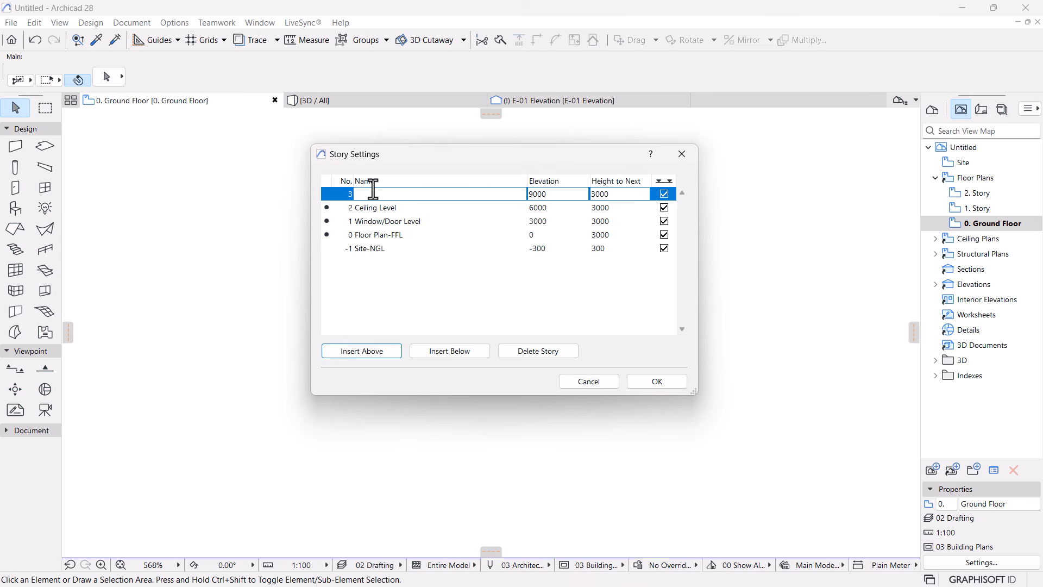
text(Wallplate Level)
click(376, 357)
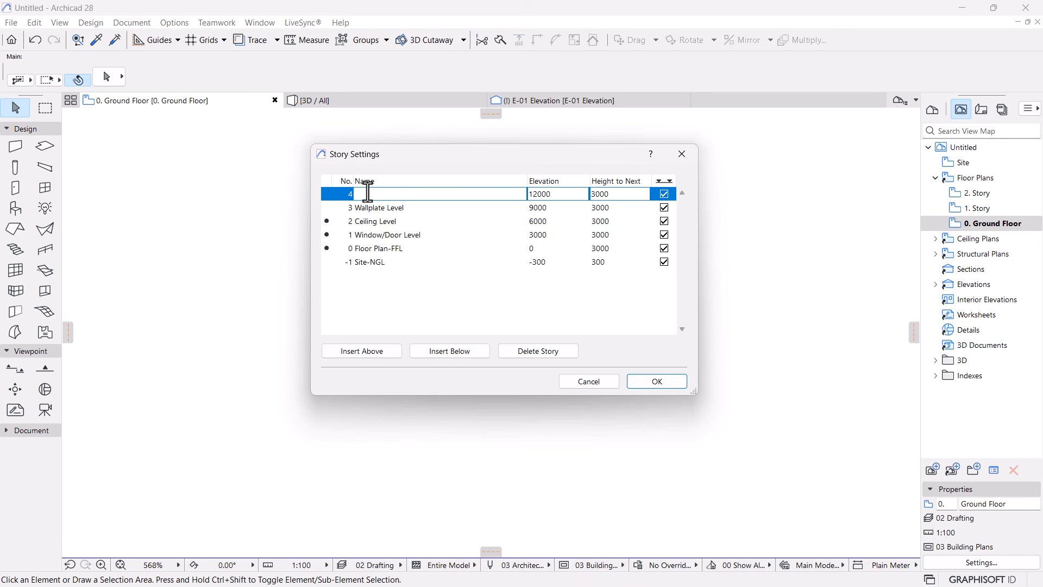
text(Roof Level-Apex)
click(452, 302)
Set the height to next to 2100 for Floor Plan-FFL and 400 for Window/Door Level
click(613, 248)
text(2100)
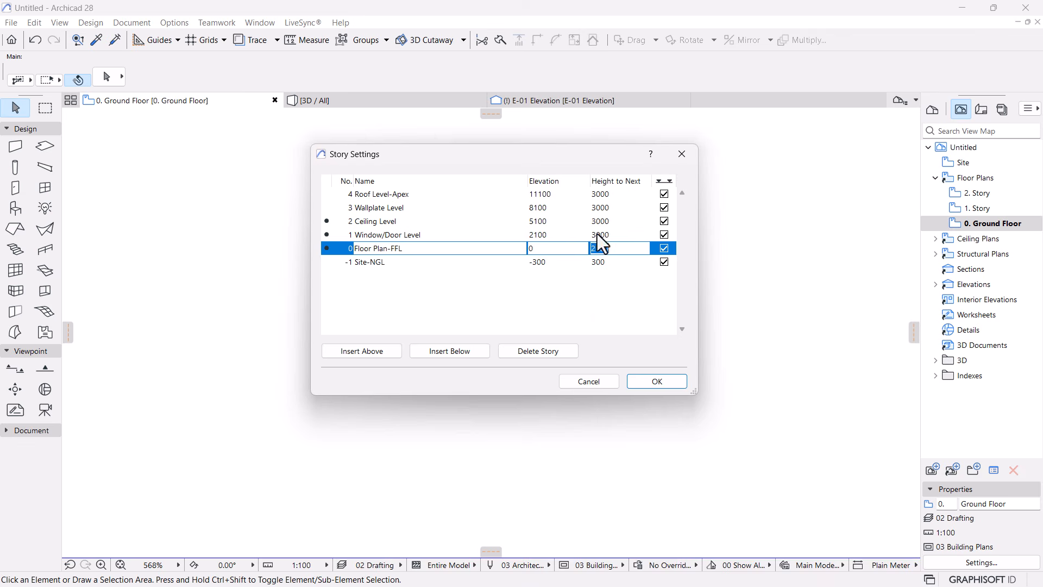
click(597, 234)
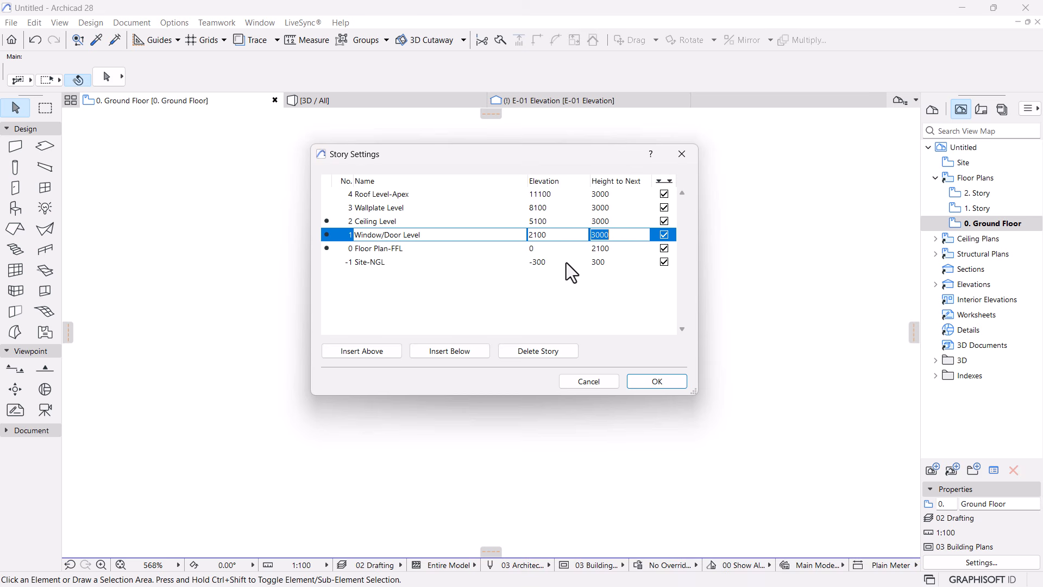
text(400)
key(Return)
Try 3000 and 2900 as the Wallplate Level's elevation
click(532, 222)
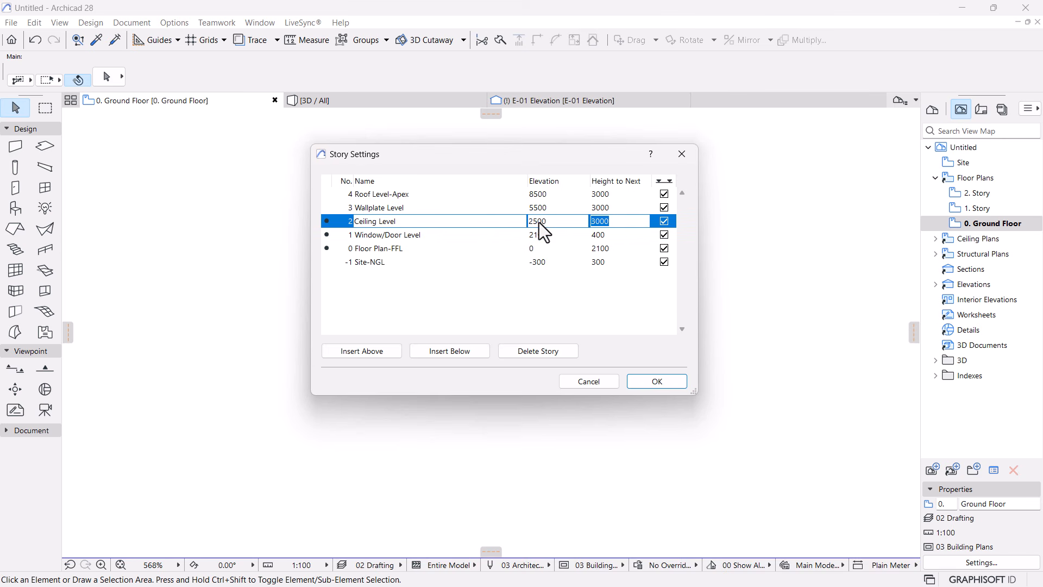
click(600, 209)
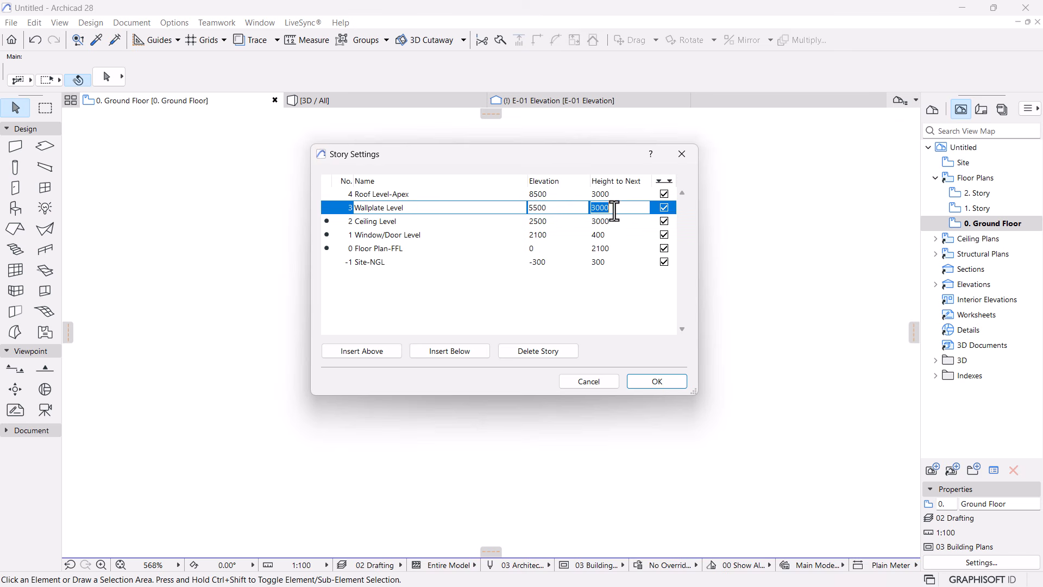
click(549, 209)
text(3000)
key(Return)
text(2900)
click(604, 221)
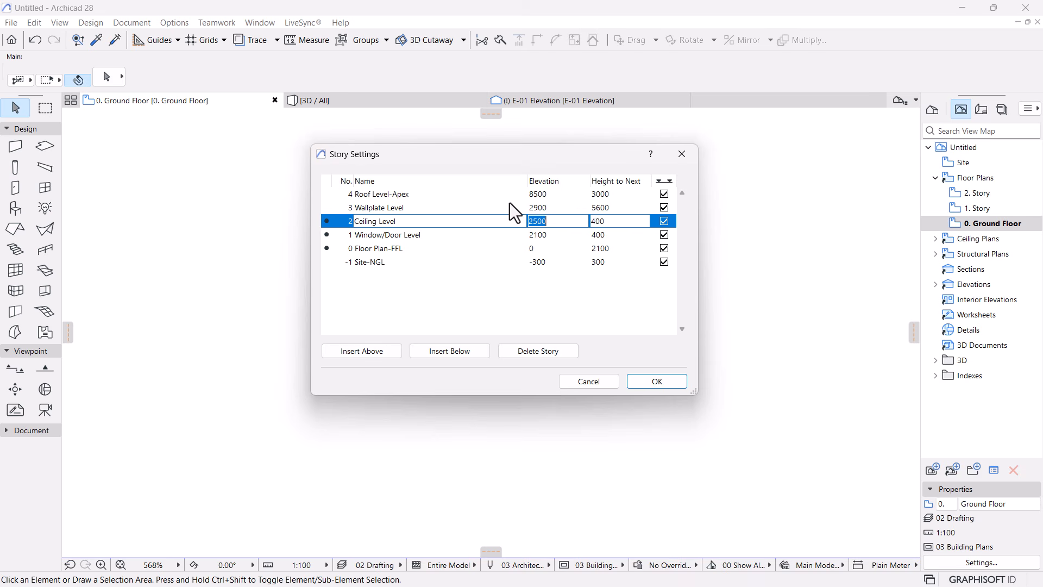
Try 2500, 3000 and 4000 as the Wallplate Level's elevation
click(558, 210)
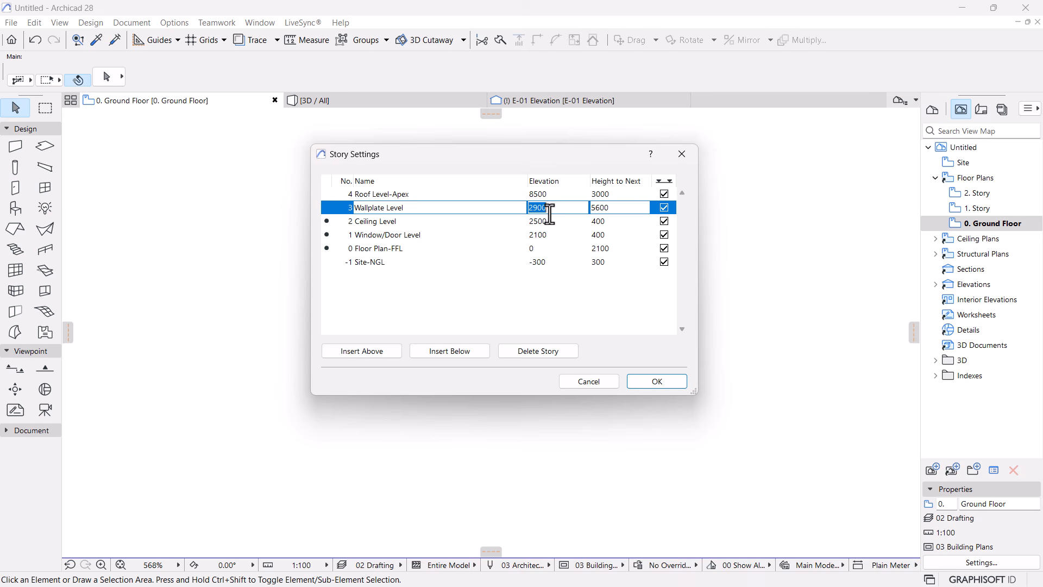
text(2000)
key(Return)
click(600, 223)
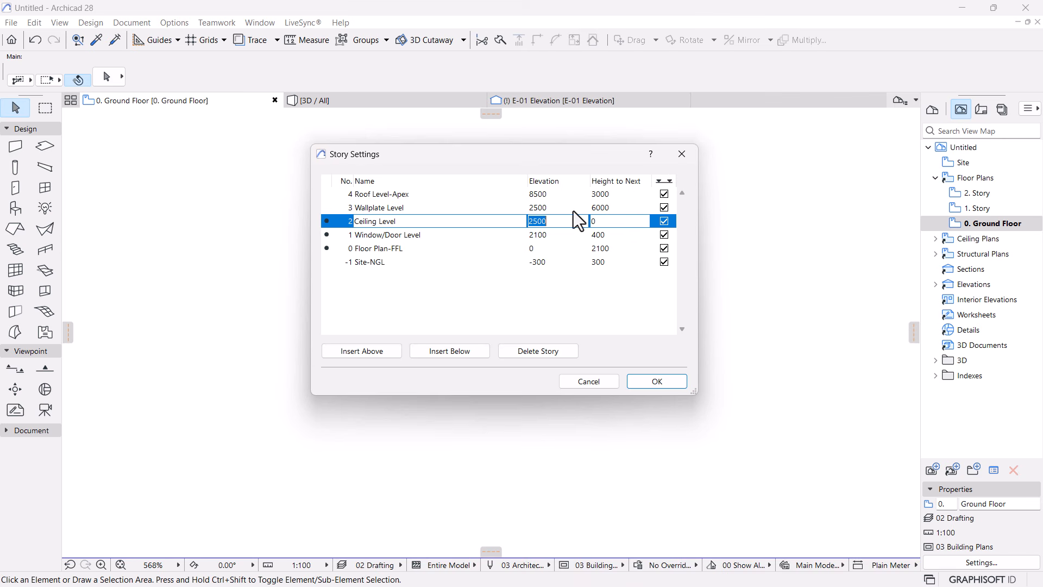
click(553, 207)
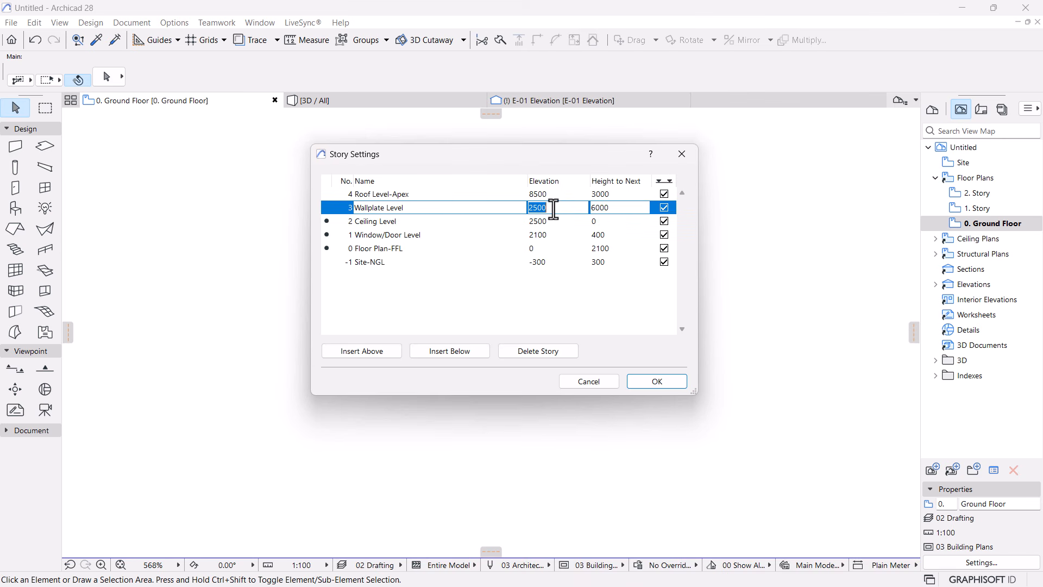
text(3000)
key(Return)
click(601, 223)
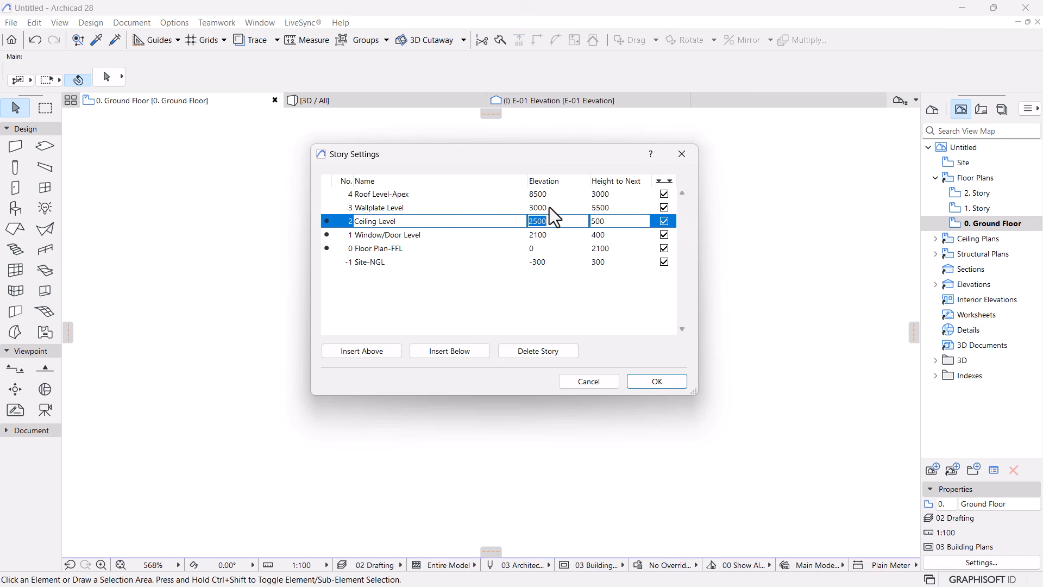
click(551, 207)
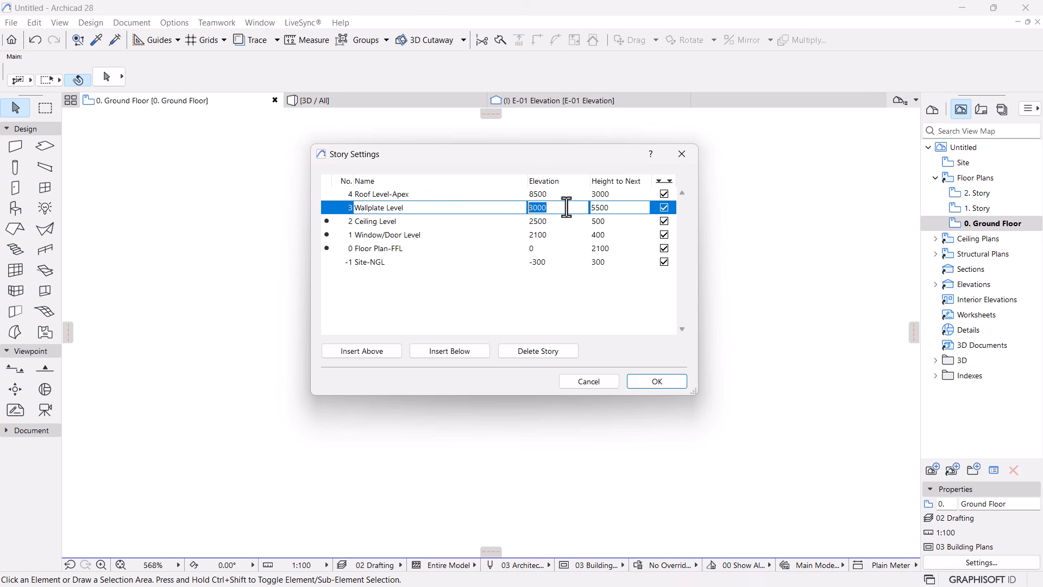
text(4000)
key(Return)
Set the Ceiling Level's height to next to 2000
click(599, 220)
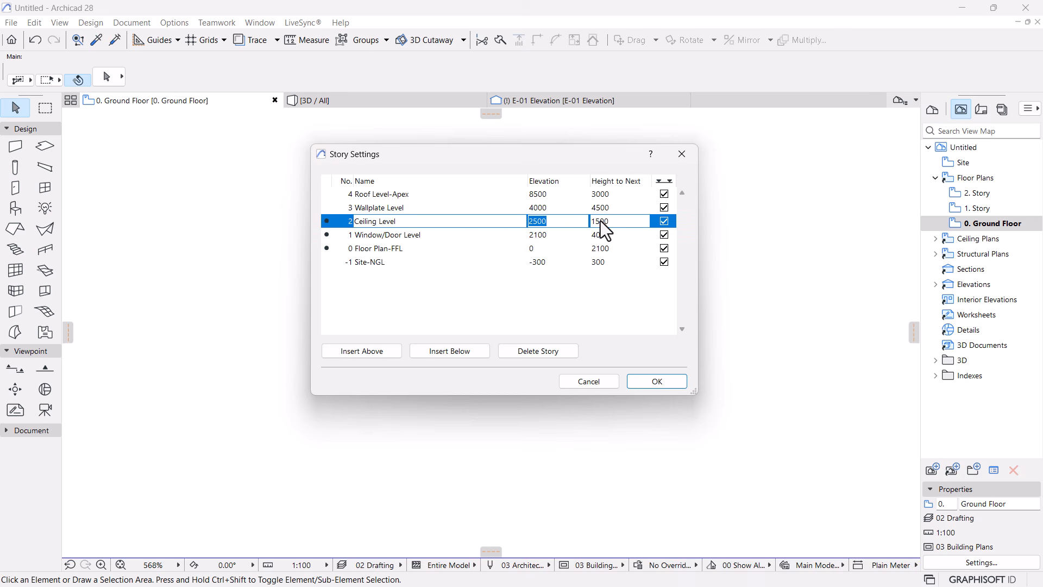
text(2000)
click(549, 210)
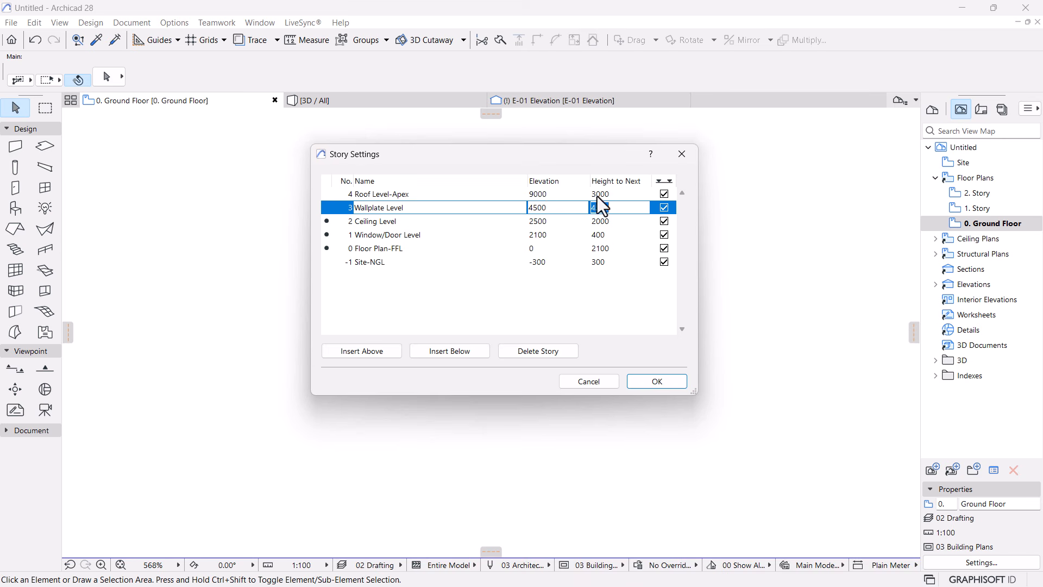
Set the Roof Level-Apex story's elevation to 6000
click(550, 195)
drag(566, 194, 519, 194)
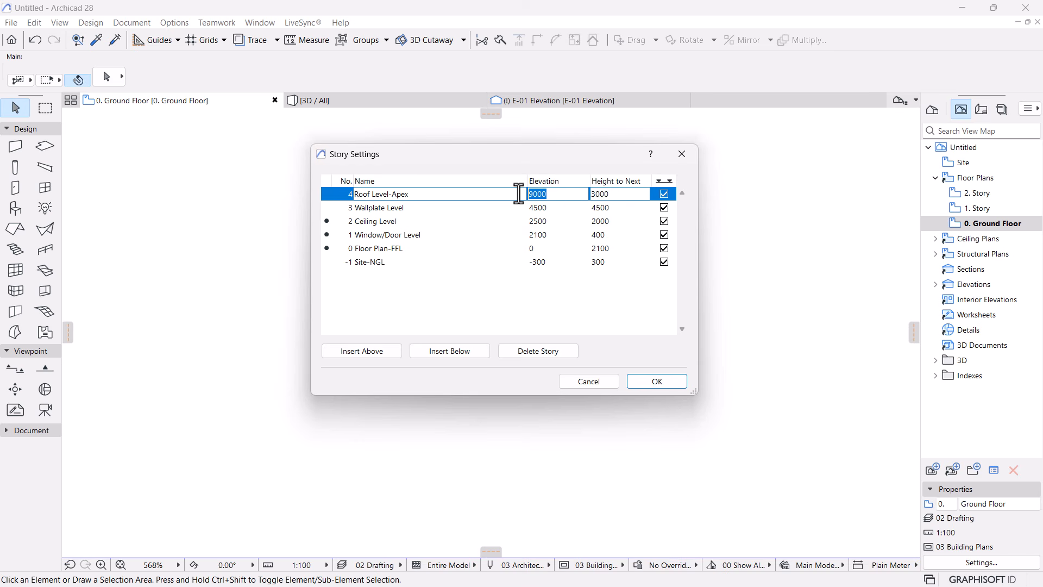
text(5500)
double_click(549, 194)
text(6000)
click(617, 211)
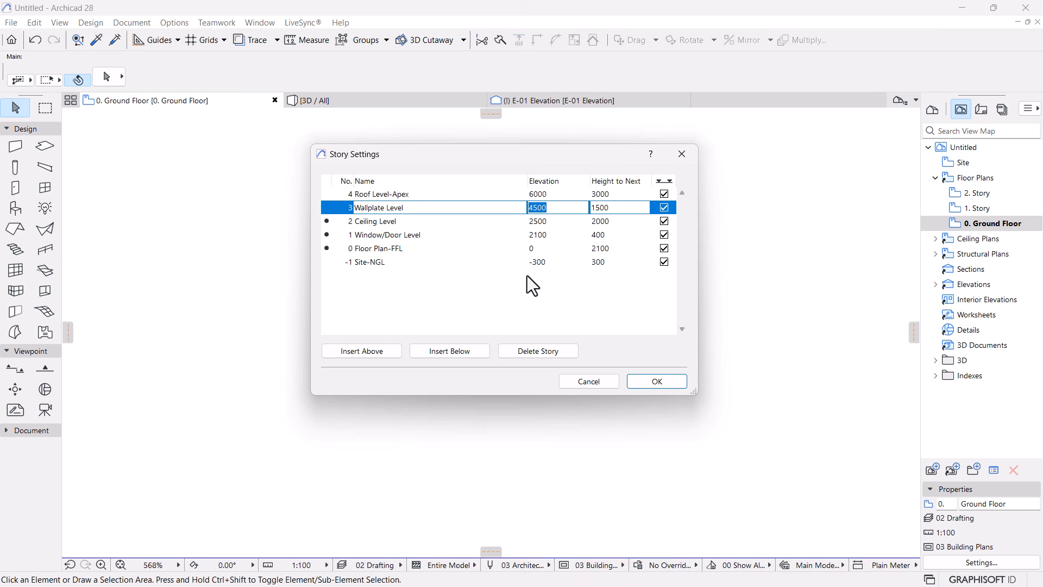
Insert a story below Site-NGL and set its height to next to 1000
click(369, 263)
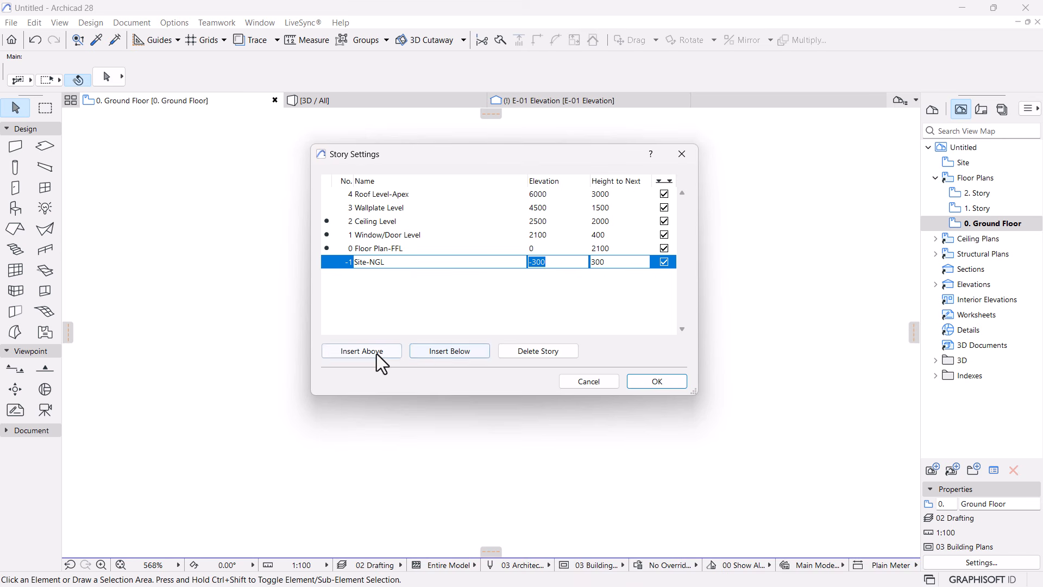
click(438, 353)
click(647, 277)
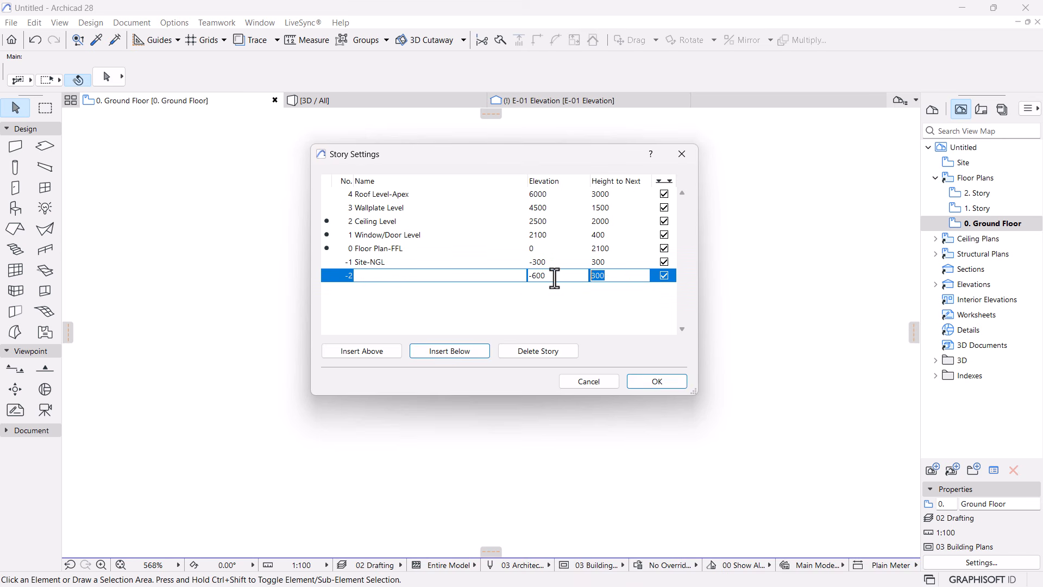
text(1000)
key(Return)
Set the Ceiling Level's height to next to 500
click(601, 247)
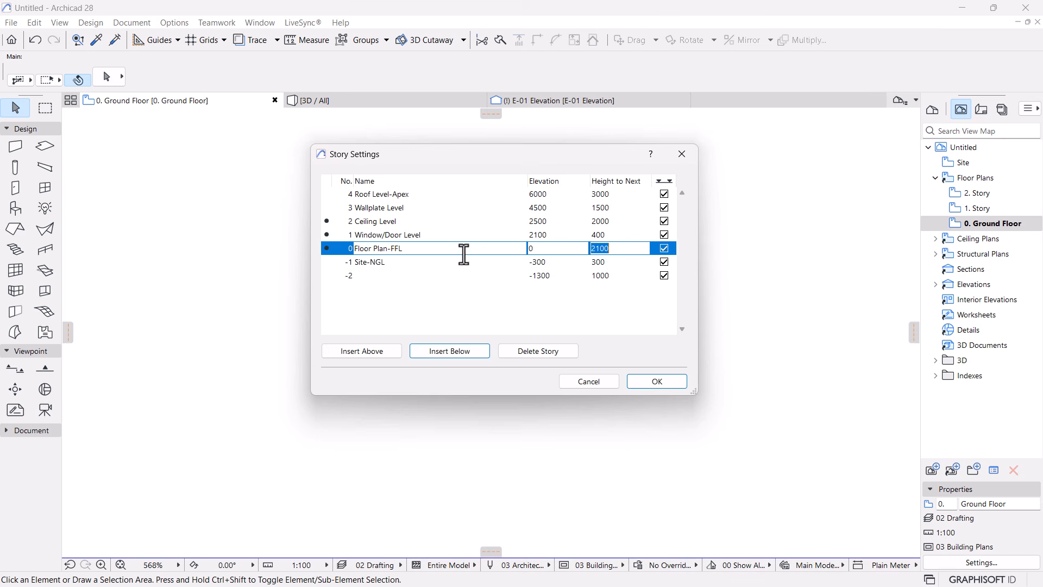
click(599, 234)
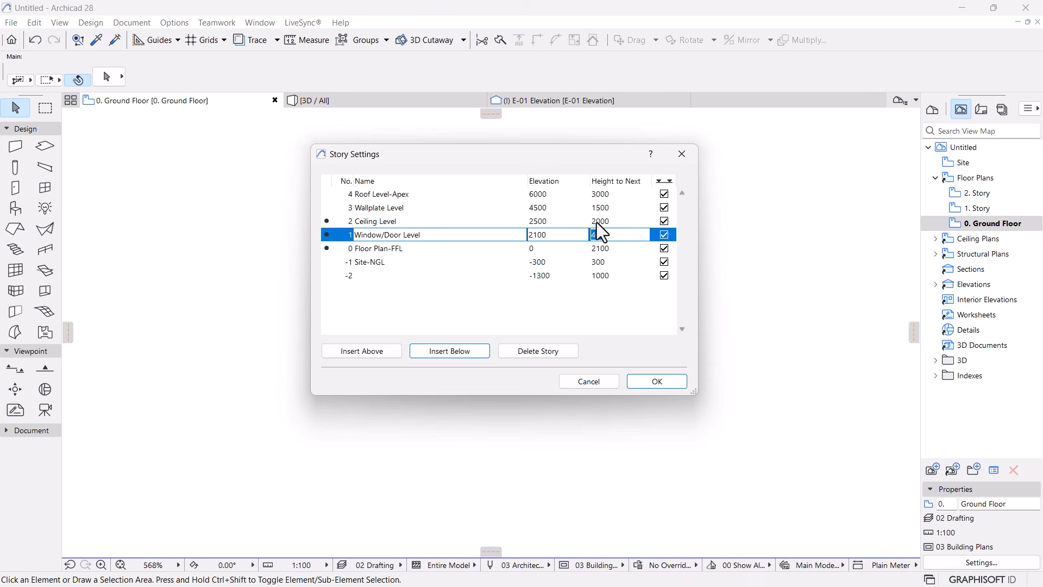
click(598, 222)
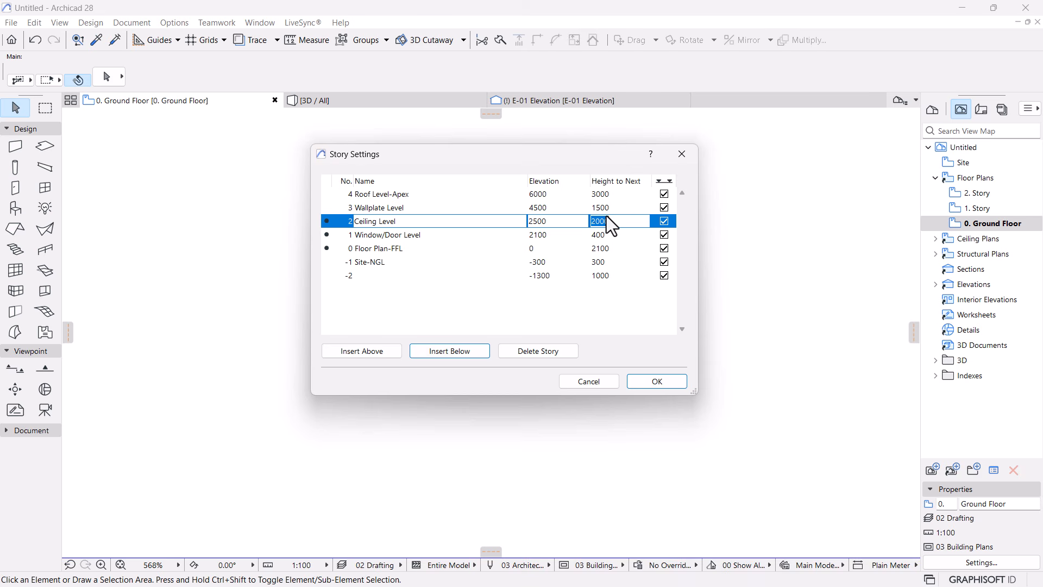
text(00)
key(Return)
Turn off the story level line for Window/Door Level and apply the story settings
click(600, 211)
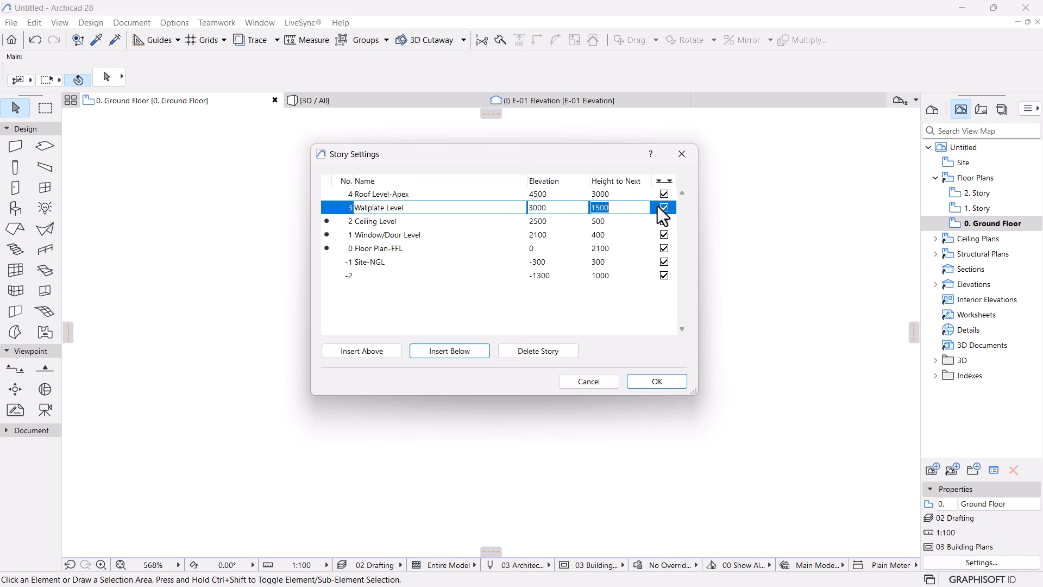
click(664, 235)
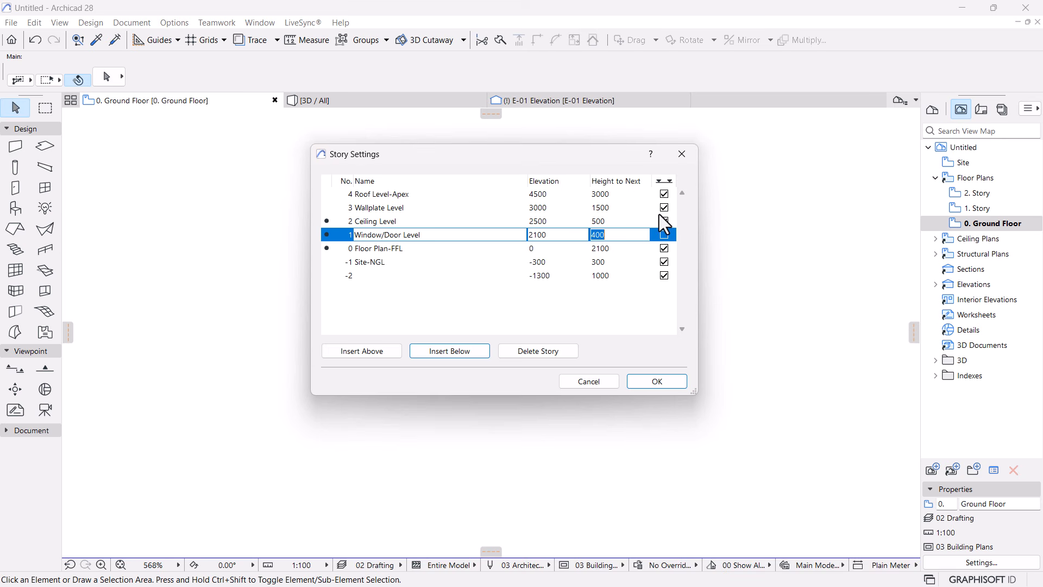
click(640, 380)
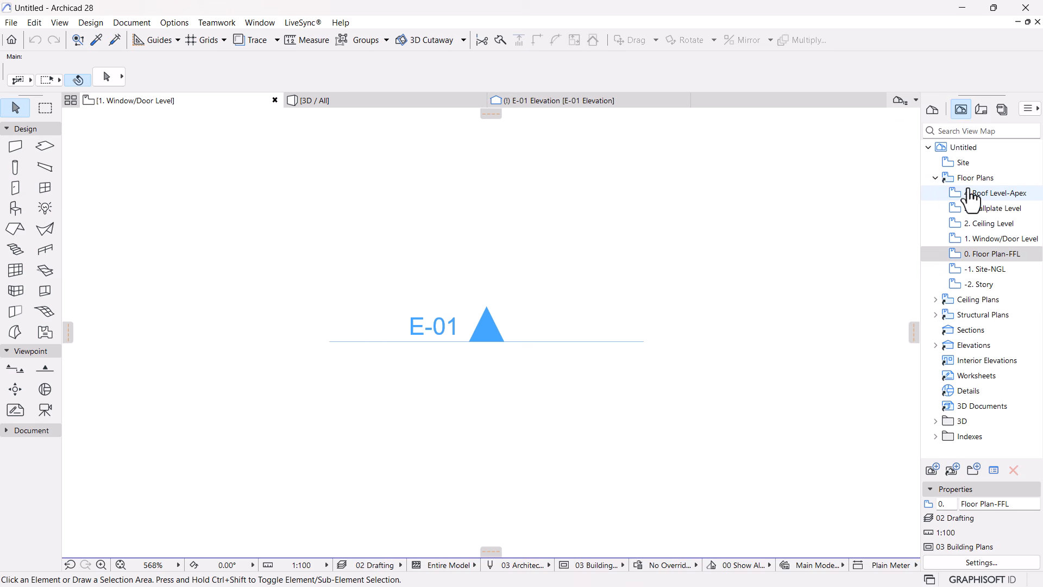
Show the Project Map and open the East Elevation
click(931, 118)
scroll(978, 226, up, 1)
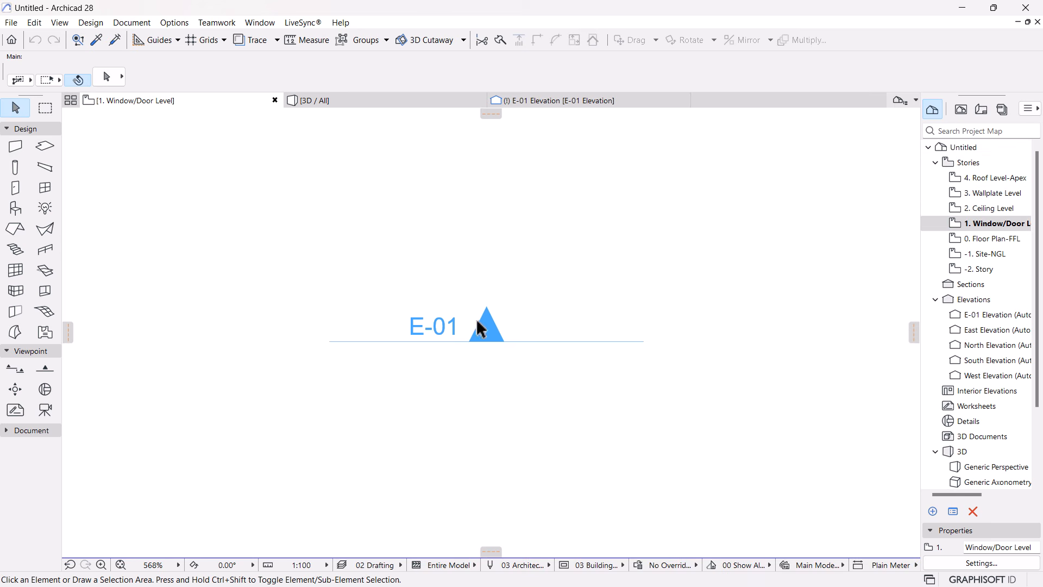
scroll(505, 343, down, 10)
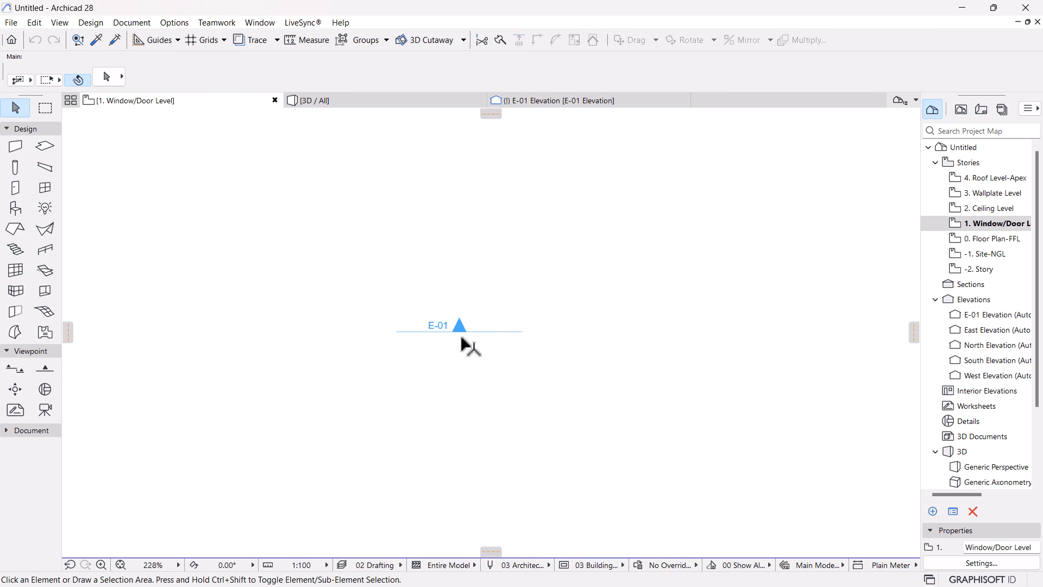
scroll(544, 288, down, 4)
middle_drag(652, 272, 318, 377)
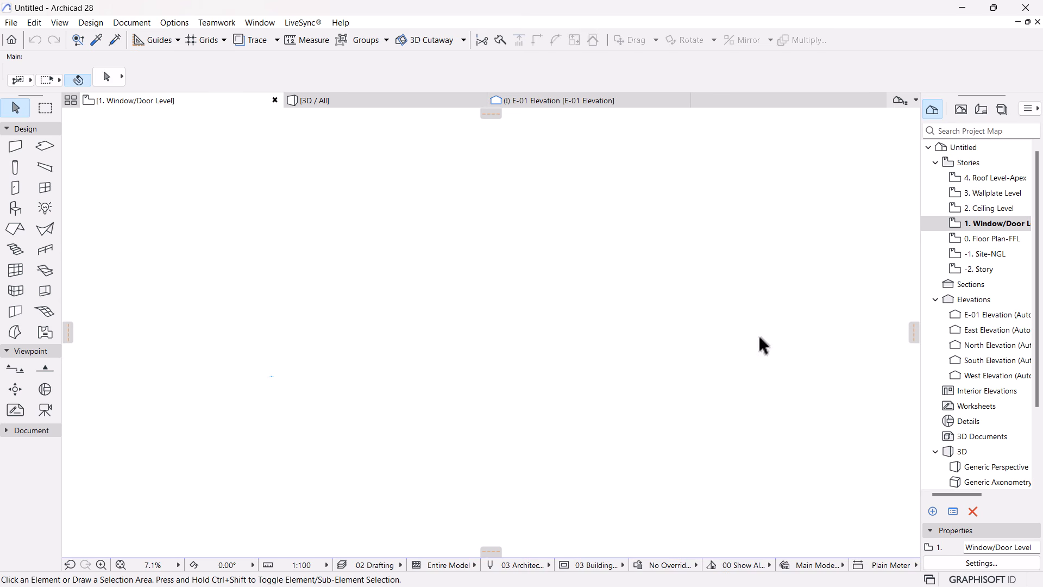
double_click(994, 332)
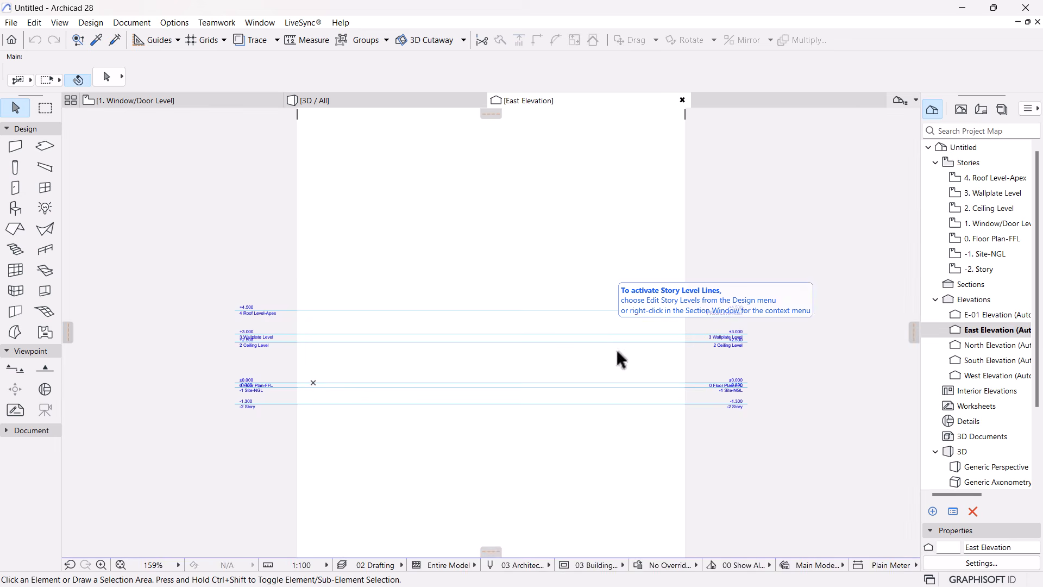
Examine the story level lines and their labels in the East Elevation
scroll(780, 391, up, 5)
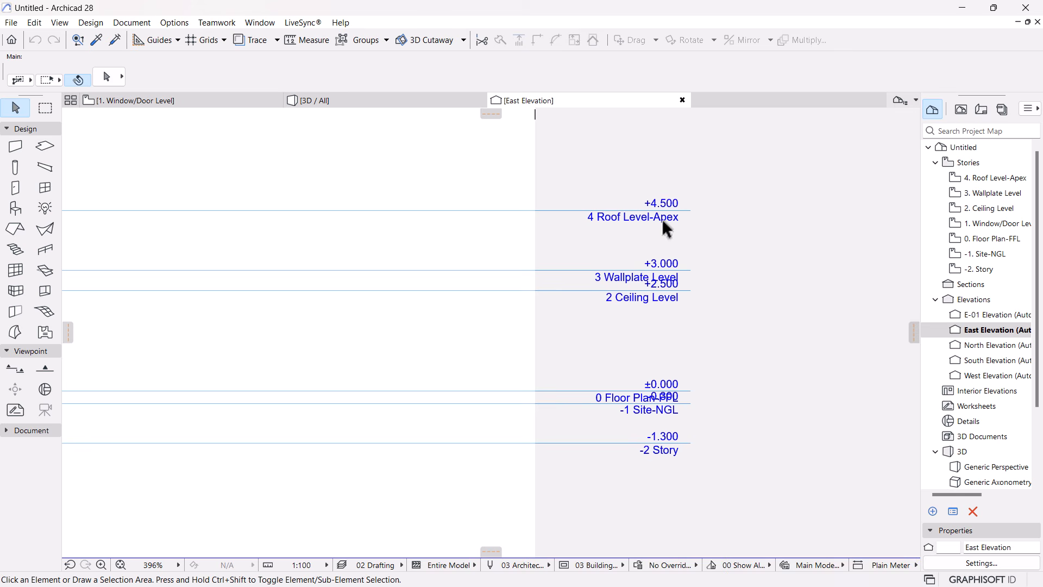
scroll(600, 409, up, 1)
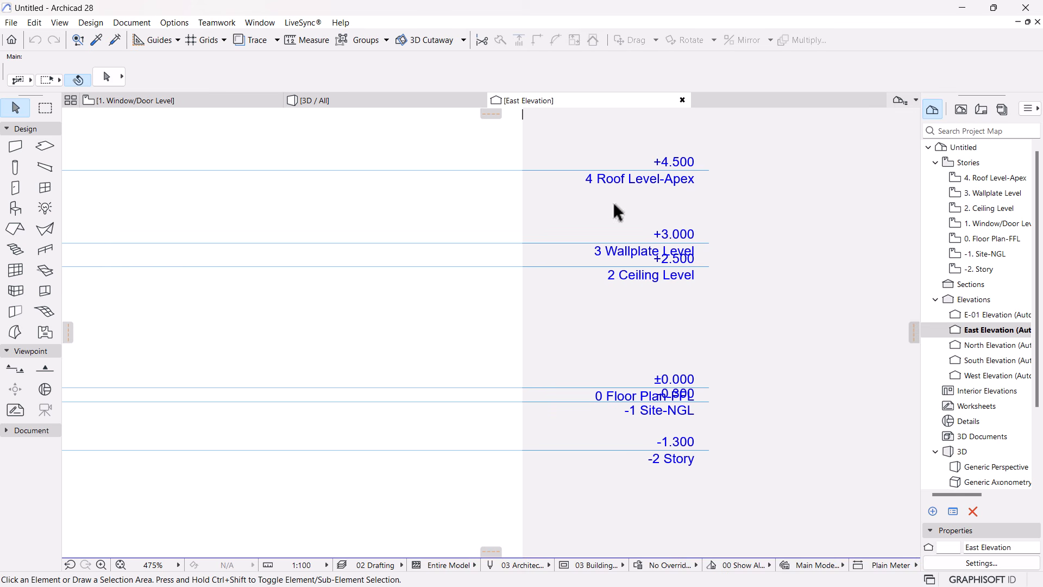
scroll(628, 176, down, 5)
middle_drag(537, 209, 603, 232)
scroll(696, 195, up, 2)
scroll(641, 257, up, 2)
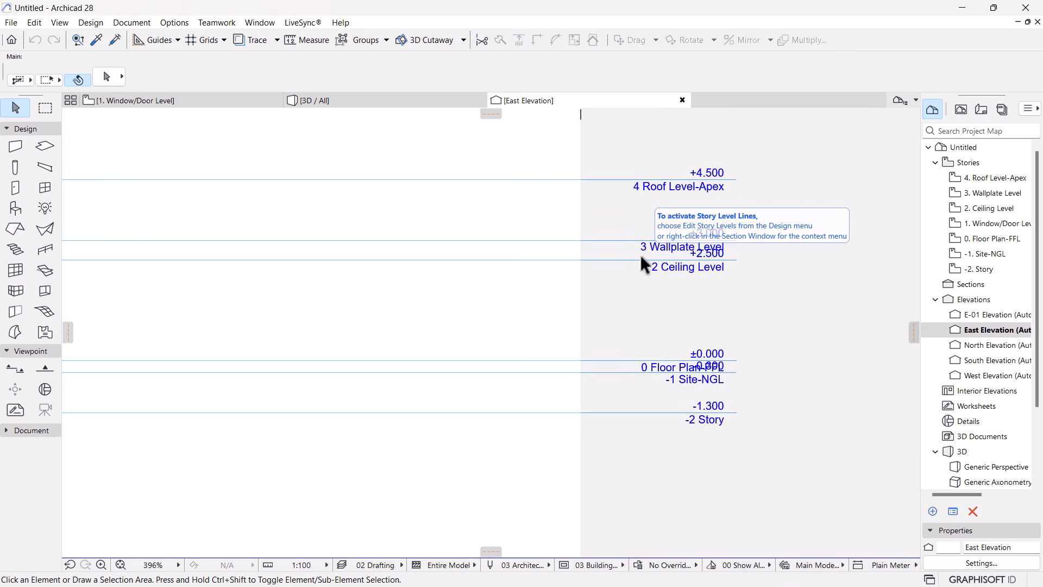
scroll(610, 287, down, 7)
scroll(592, 347, up, 2)
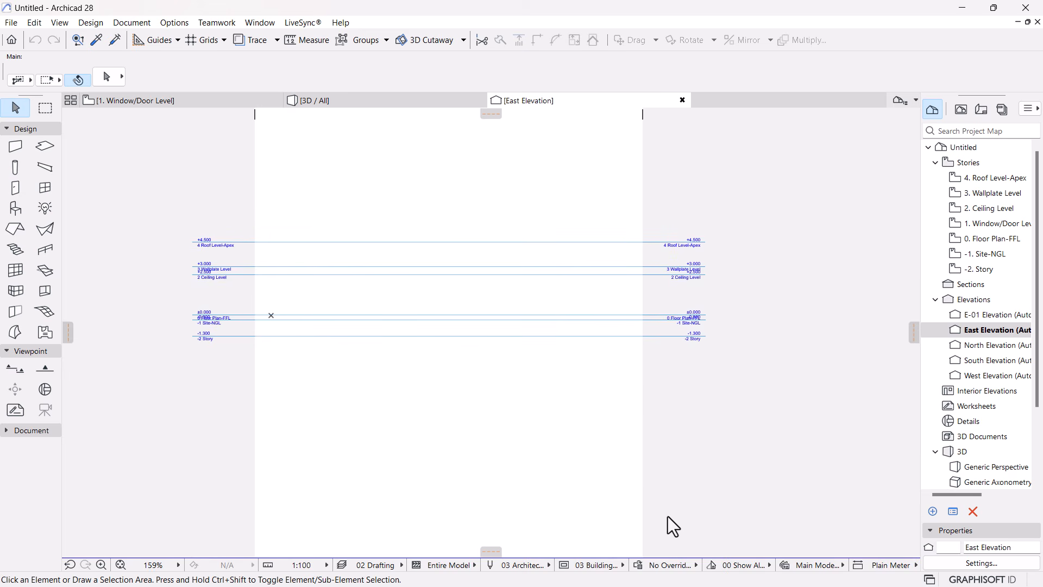
Set the Ceiling Level's height to next to 700 and apply the story settings
scroll(718, 322, up, 4)
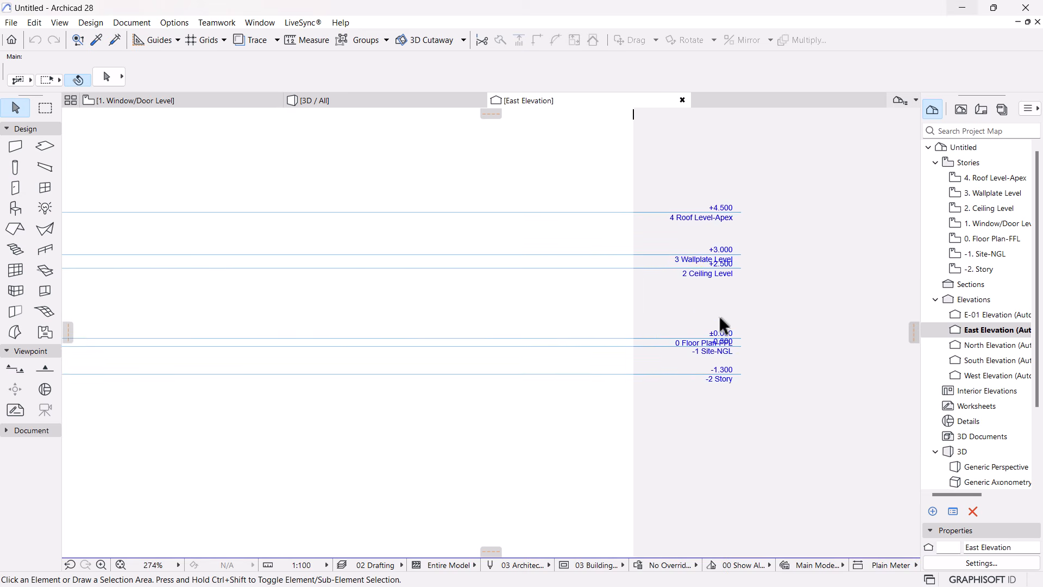
scroll(719, 319, up, 1)
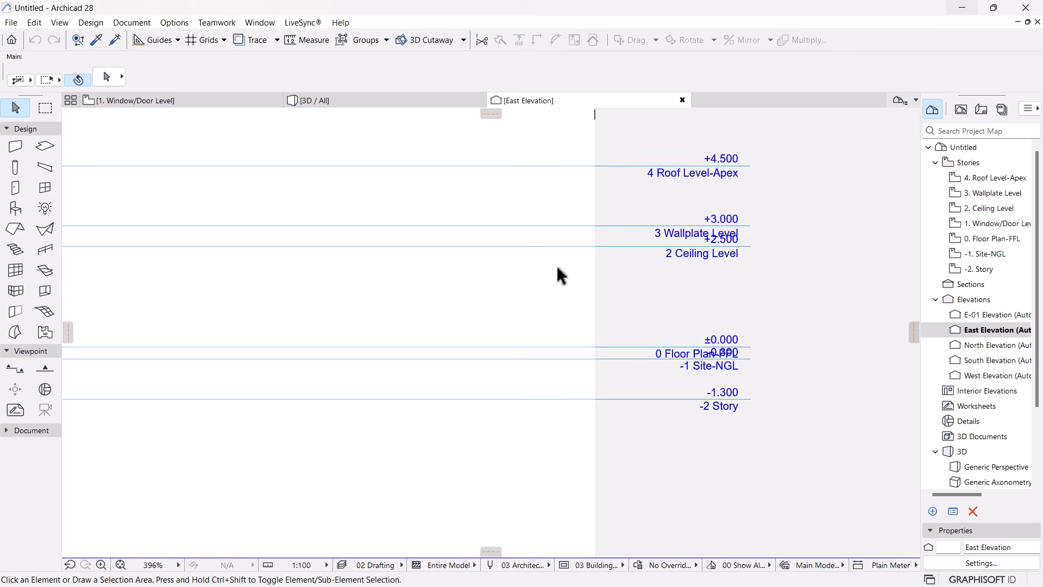
right_click(986, 208)
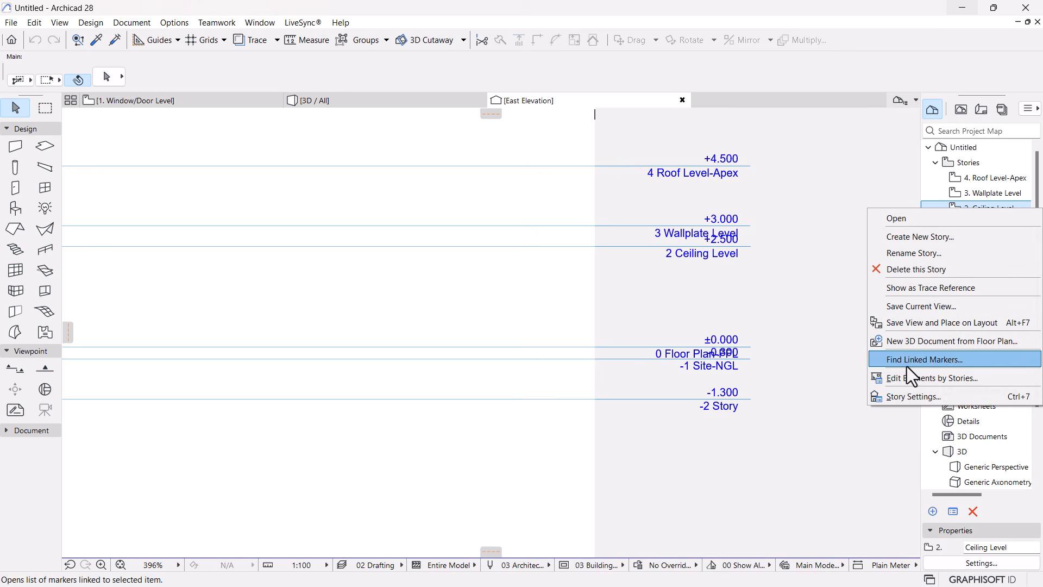
click(895, 396)
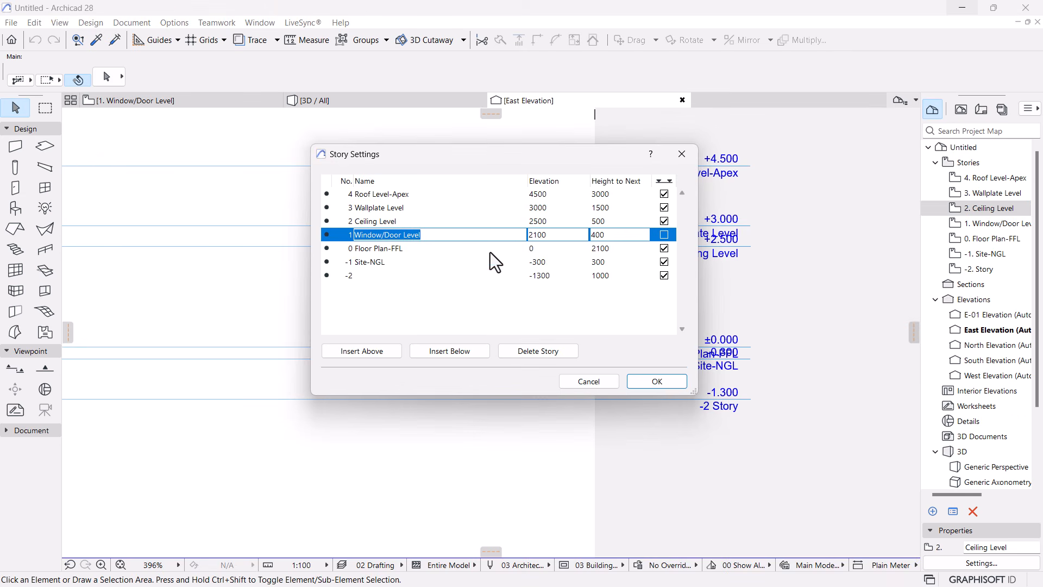
drag(651, 162, 535, 160)
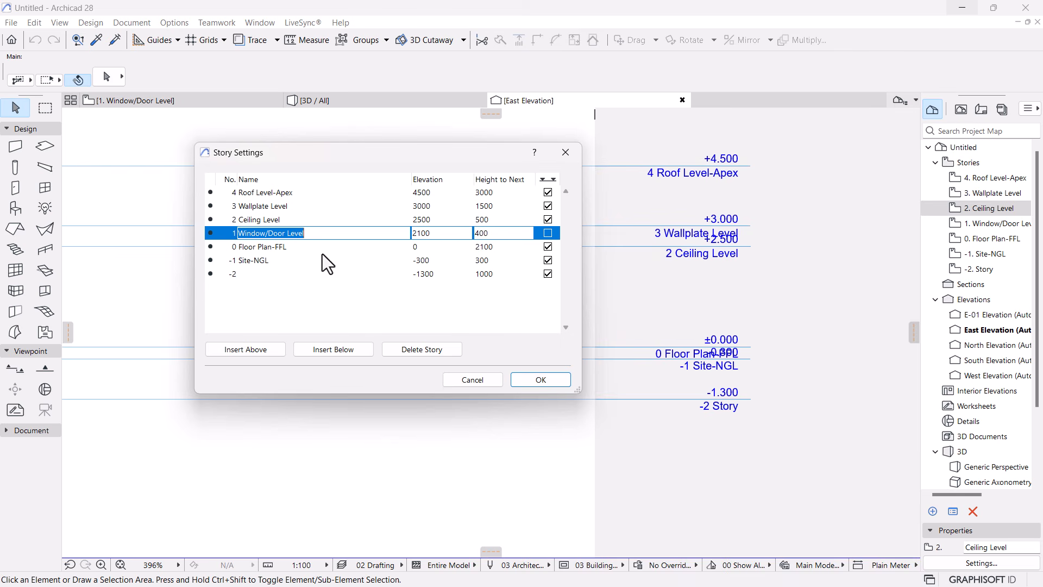
click(481, 220)
drag(481, 224, 470, 225)
text(7)
key(Return)
click(540, 379)
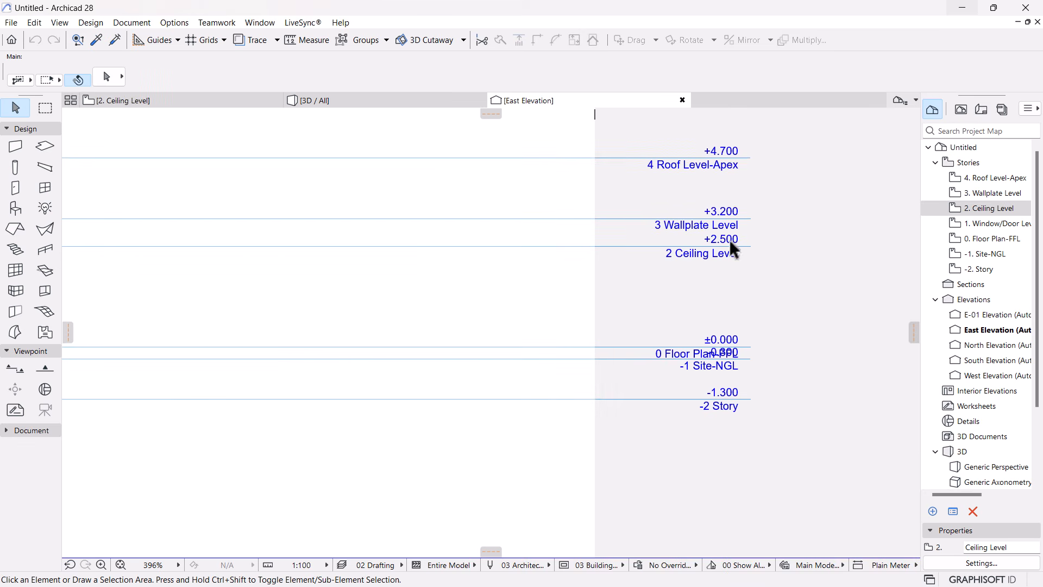
Place level dimensions across all the story level lines in the East Elevation, just outside the drawing boundary beside their labels
scroll(673, 309, down, 3)
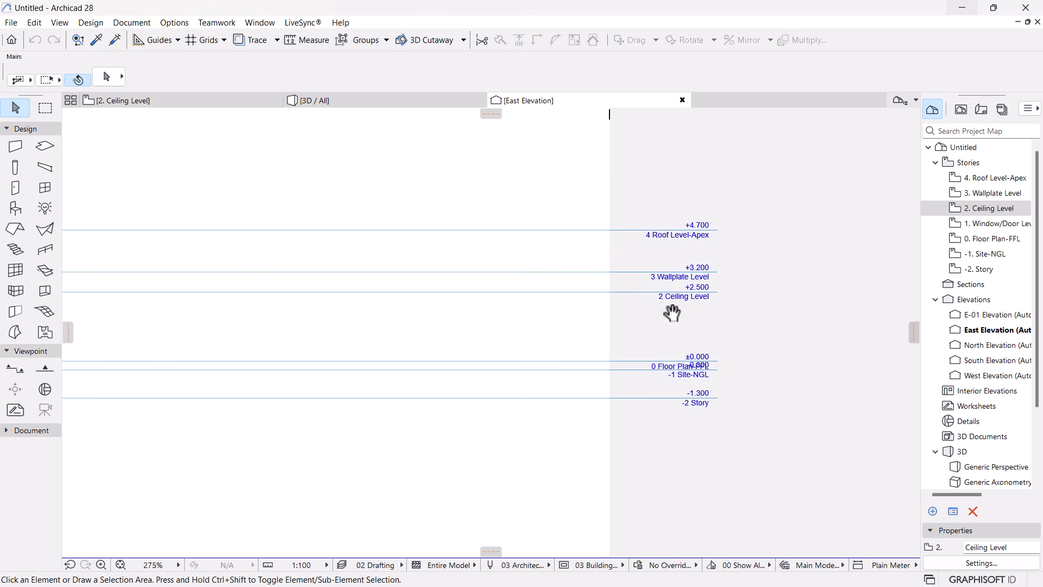
scroll(669, 304, up, 1)
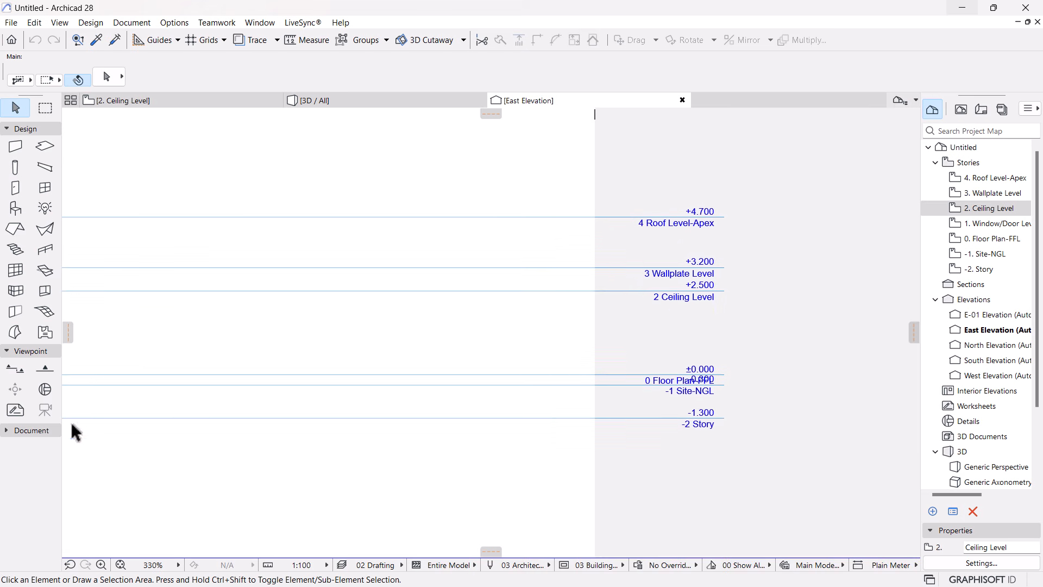
click(30, 352)
click(32, 364)
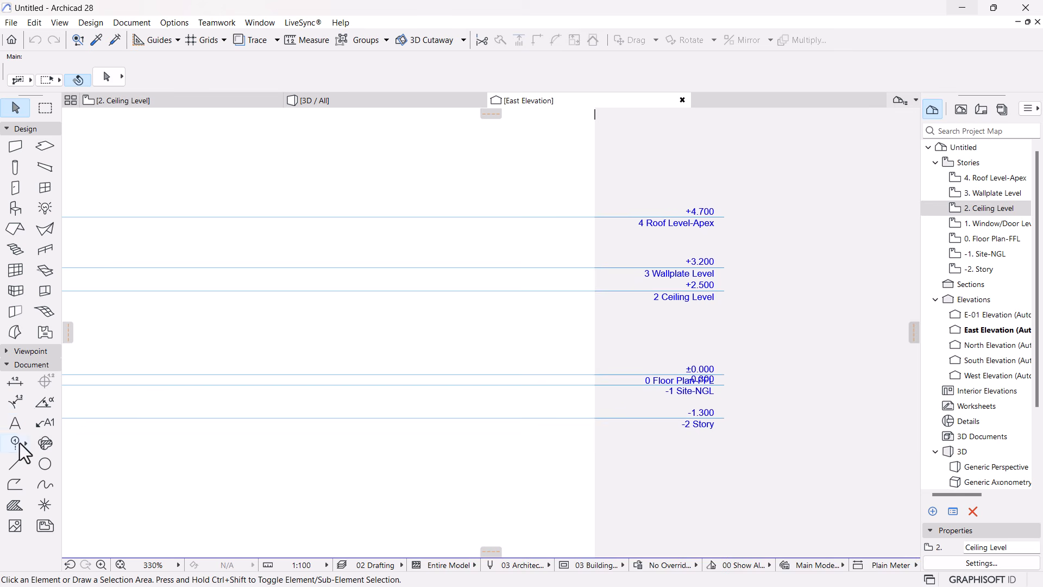
click(14, 383)
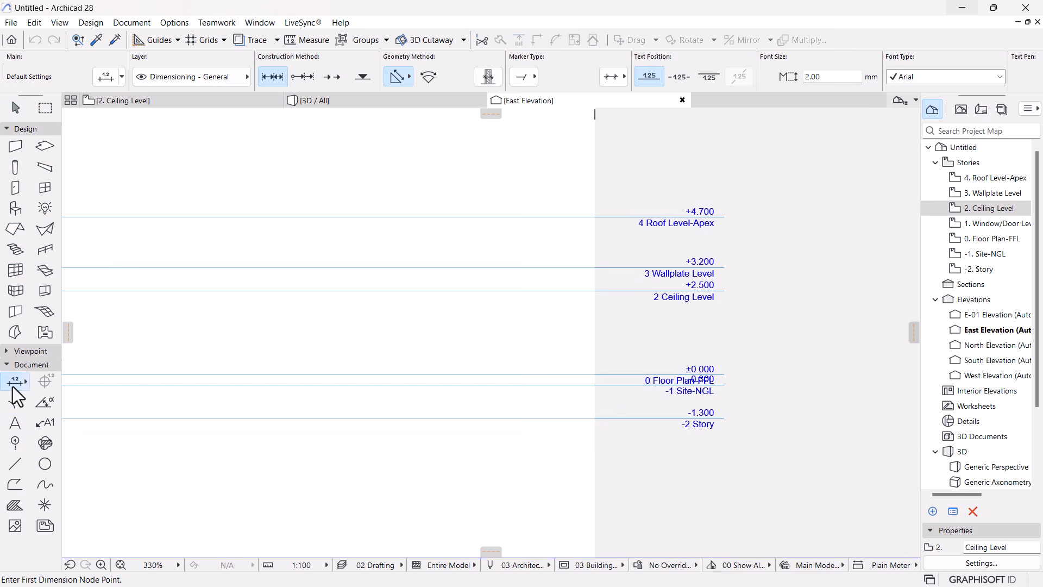
click(362, 77)
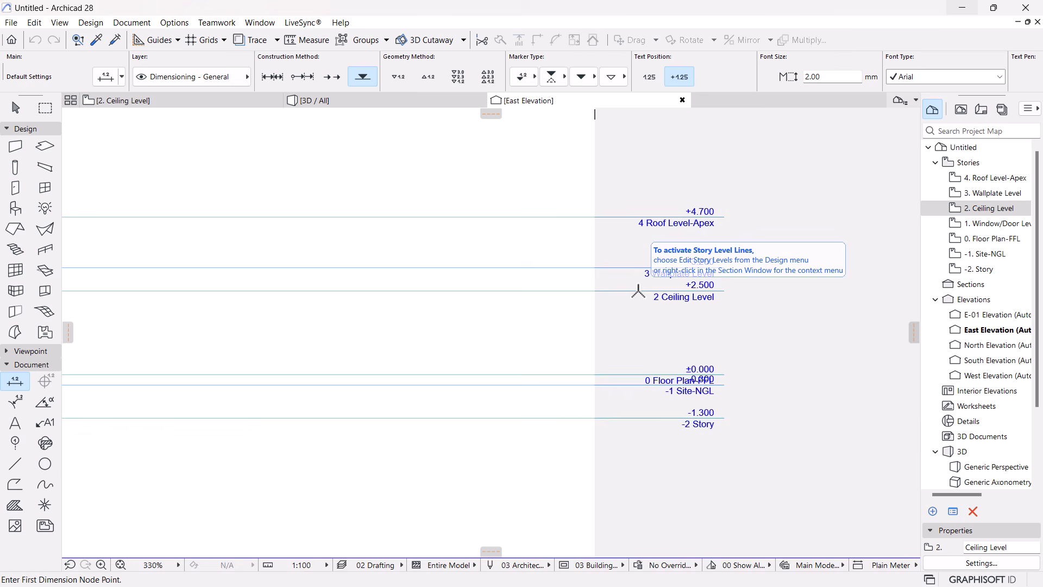
click(626, 217)
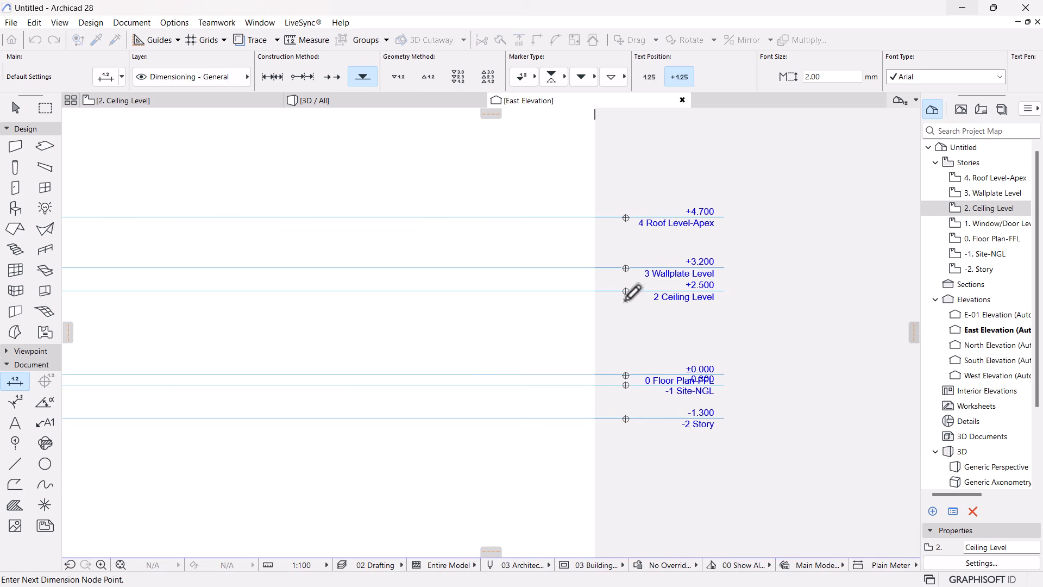
right_click(629, 357)
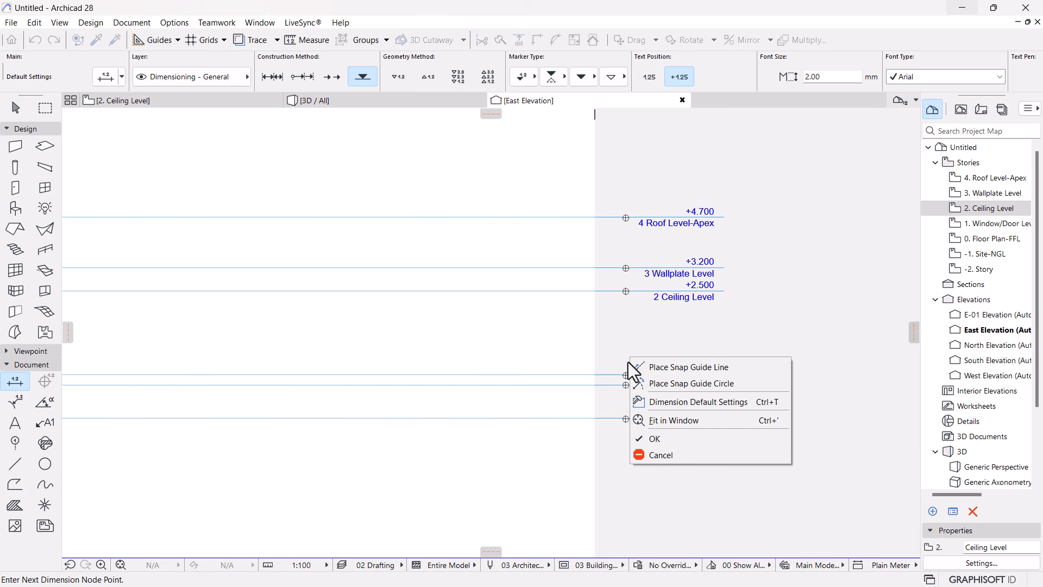
click(656, 439)
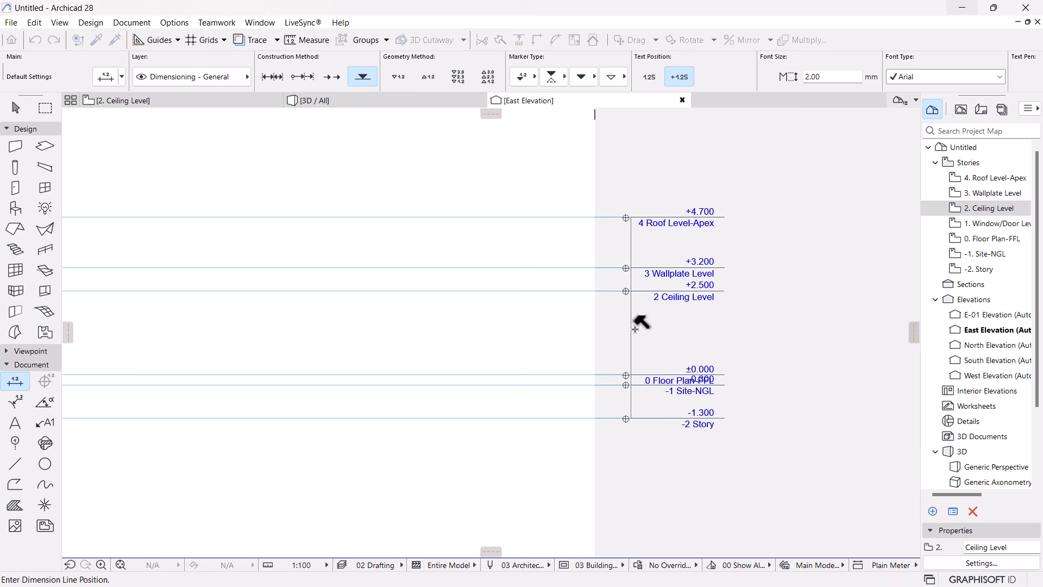
click(616, 328)
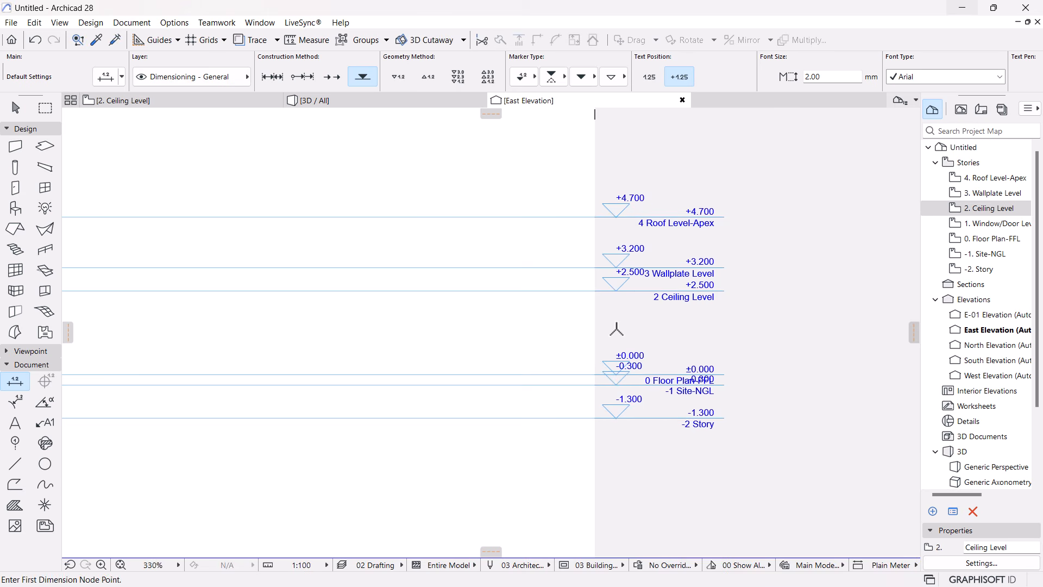
Compare the placed level dimensions with the story level labels in the East Elevation
scroll(670, 357, up, 1)
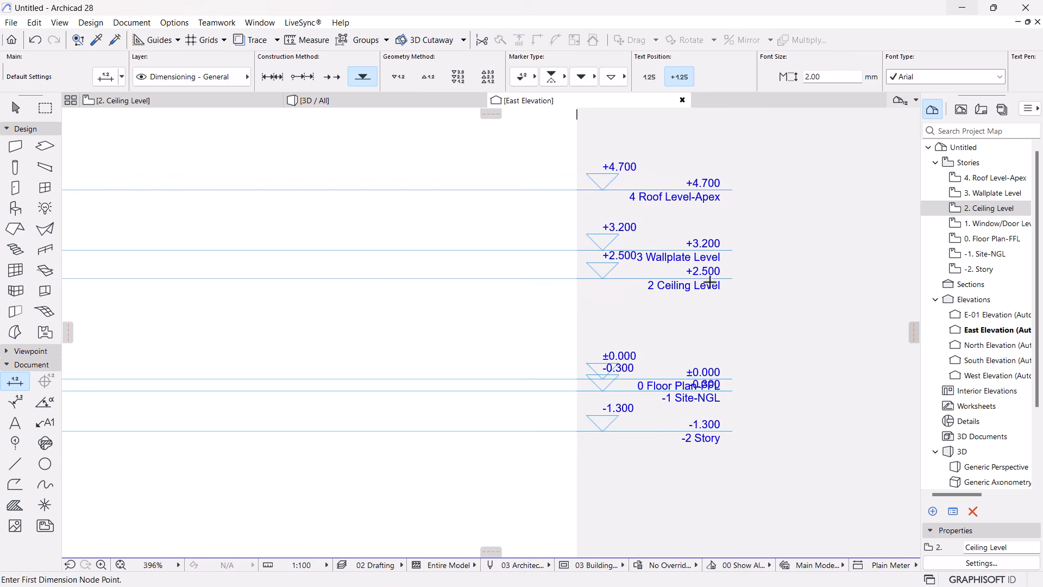
scroll(646, 309, up, 1)
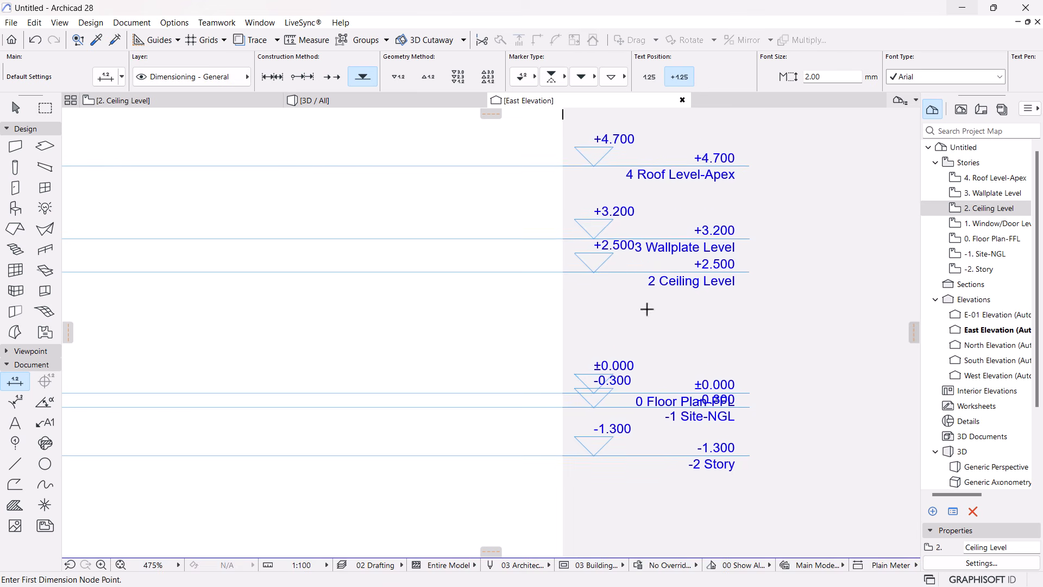
scroll(646, 309, down, 4)
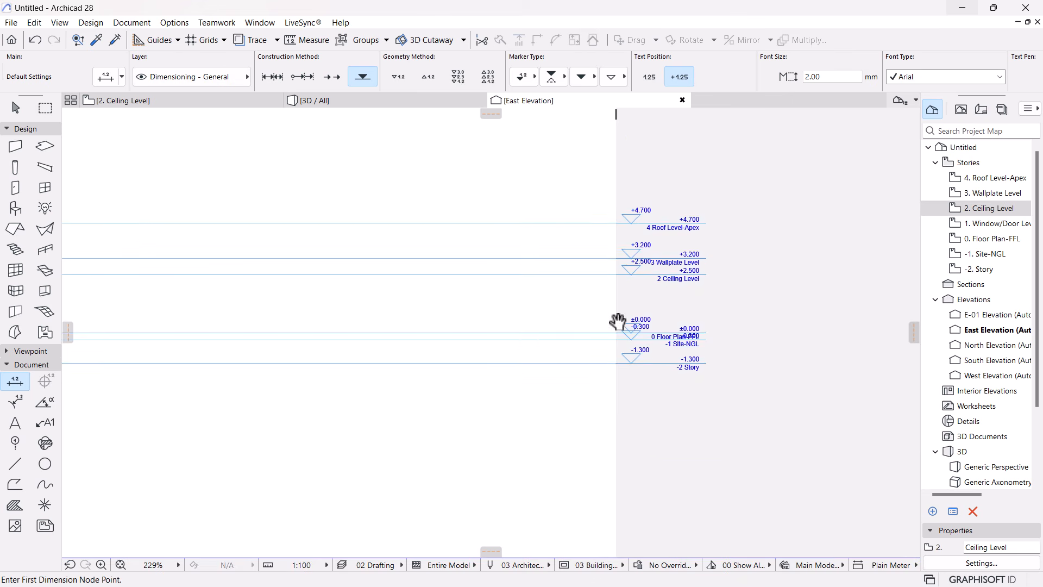
scroll(650, 360, up, 2)
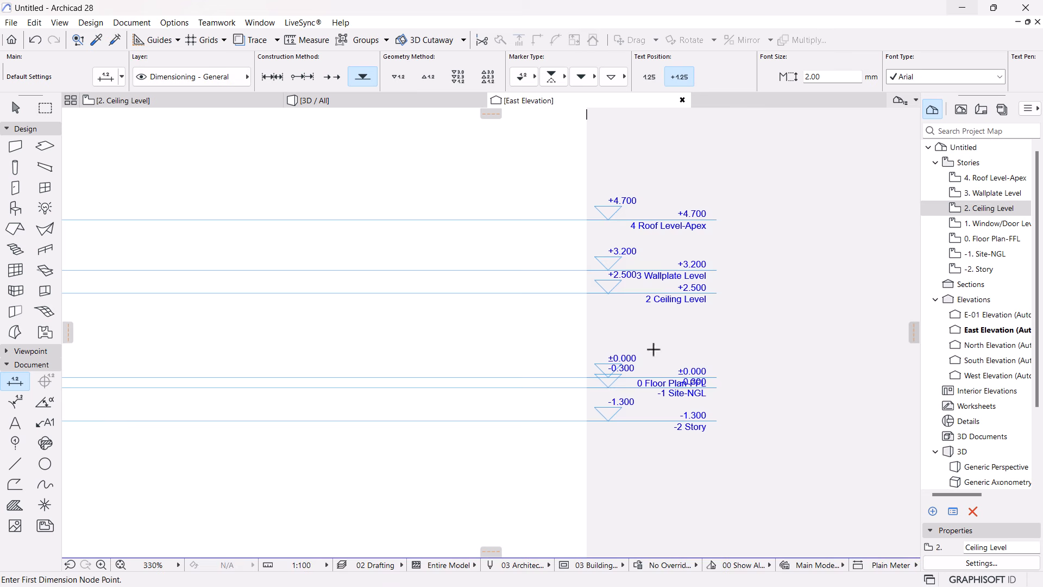
scroll(653, 349, down, 4)
scroll(680, 365, up, 2)
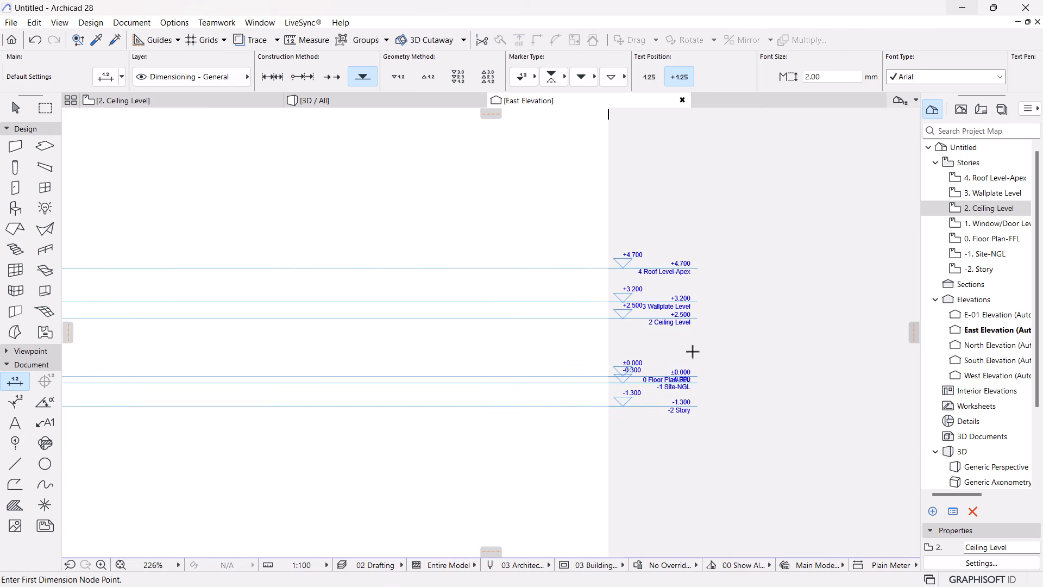
Collapse the Elevations group, open the 0. Floor Plan-FFL story at the wall, and activate the Arrow tool
click(936, 299)
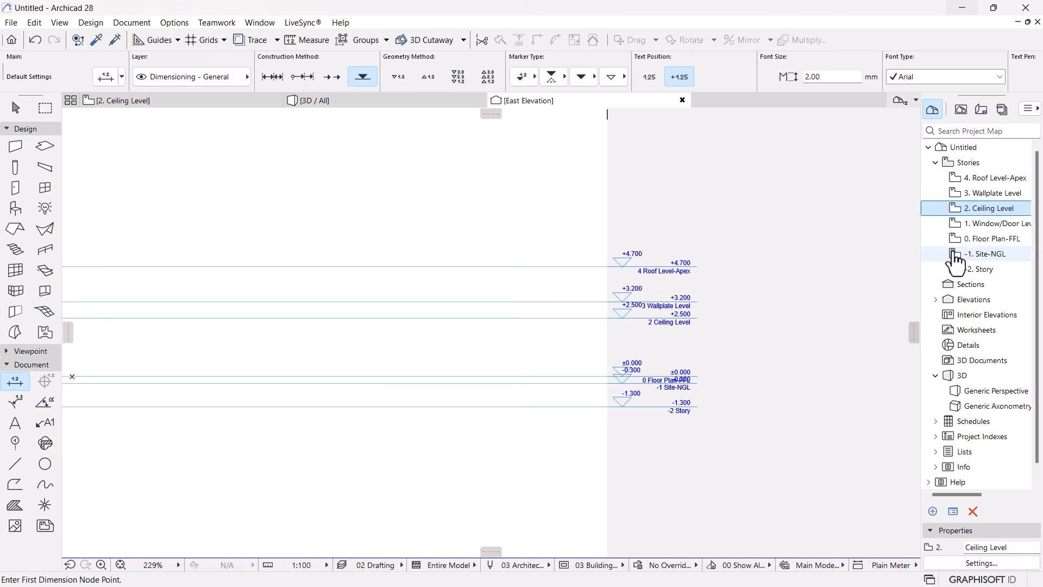
double_click(983, 243)
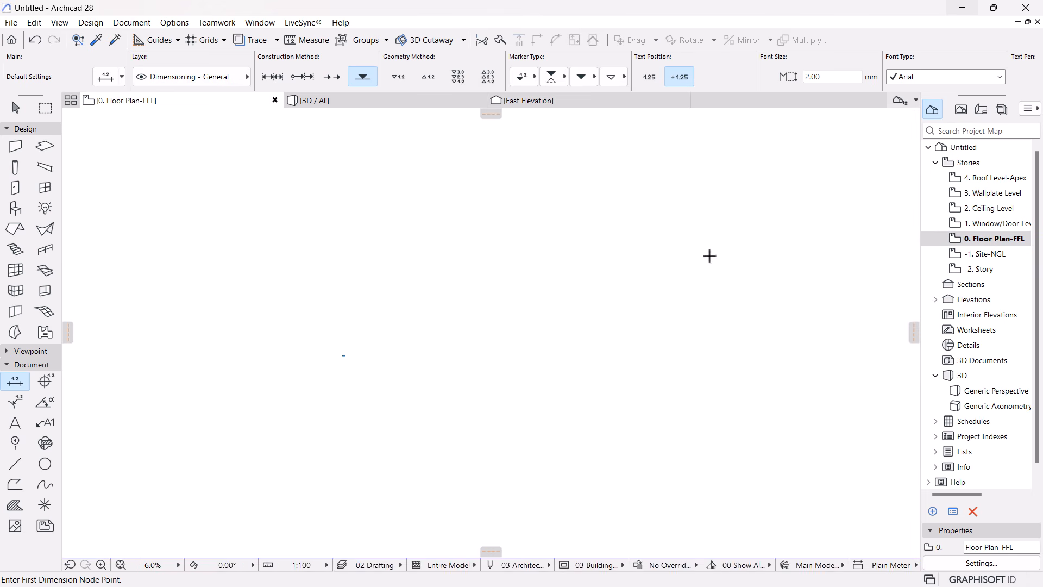
scroll(412, 326, up, 10)
scroll(429, 251, up, 5)
middle_drag(408, 293, 433, 305)
scroll(562, 332, up, 1)
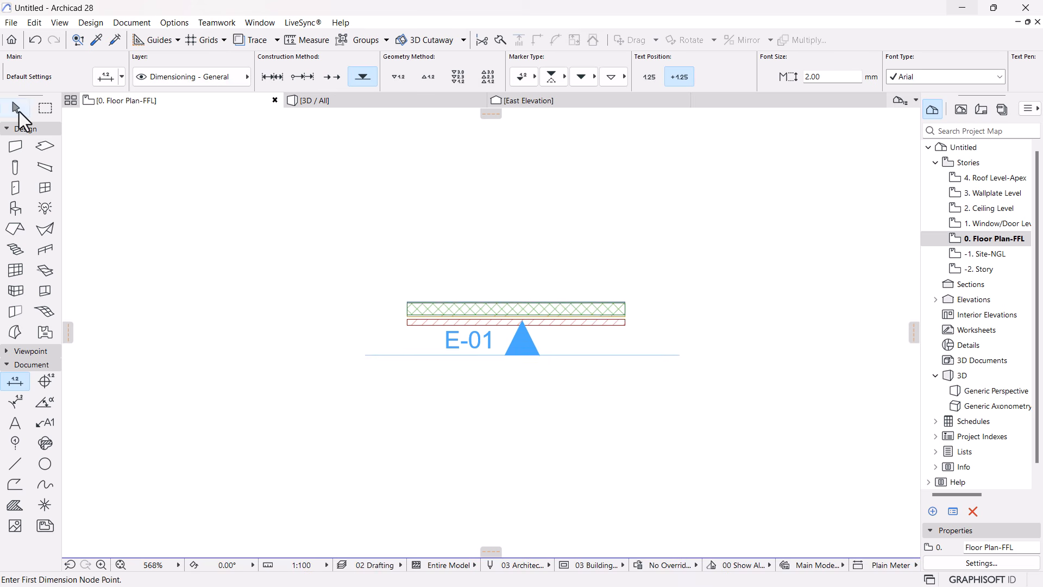
click(21, 113)
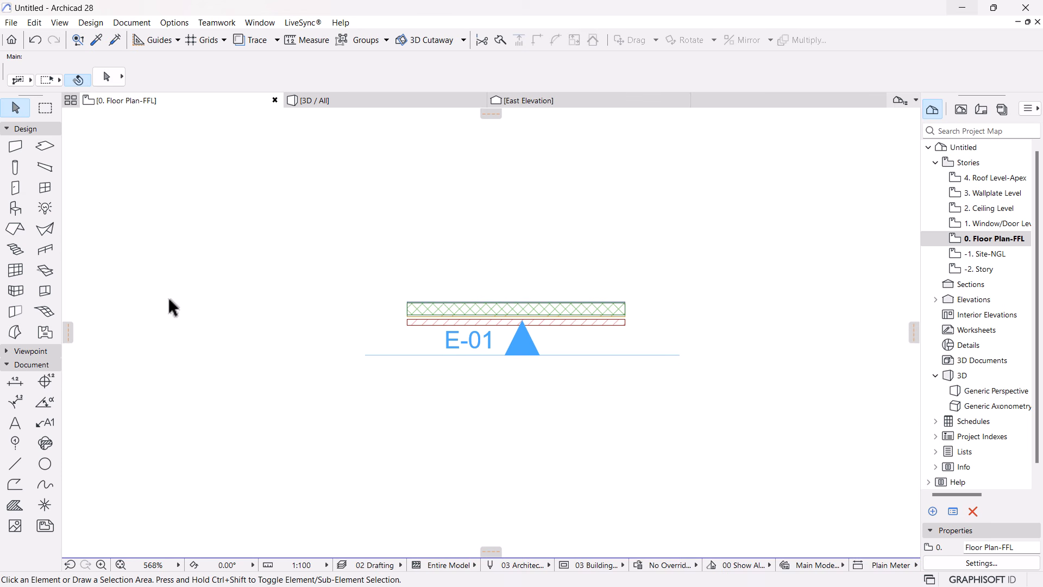
Use the Partial Elements selection method to select the wall with a rectangle that only partly covers it, and clear the selection
click(29, 83)
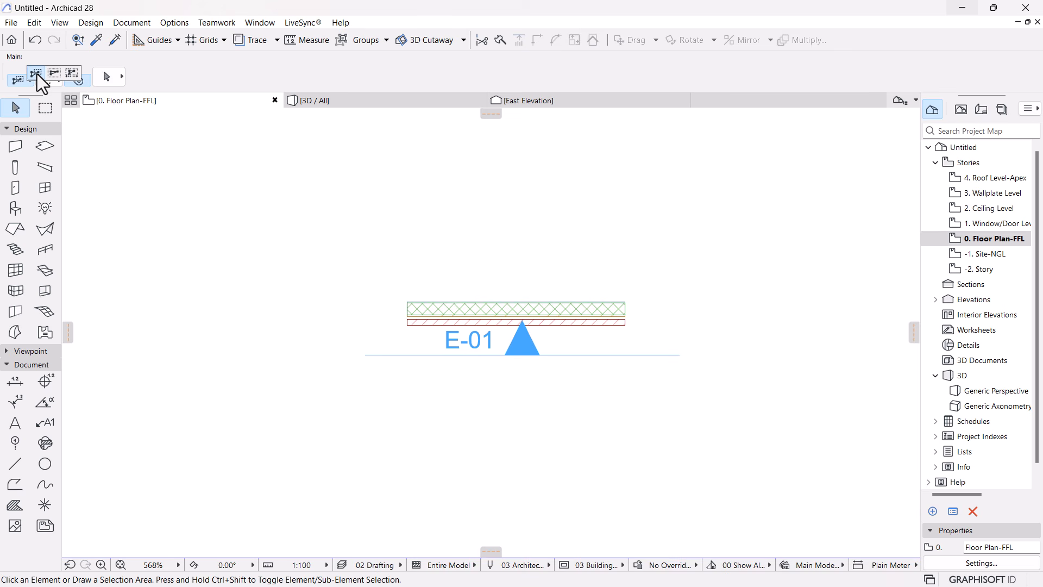
click(37, 74)
click(758, 188)
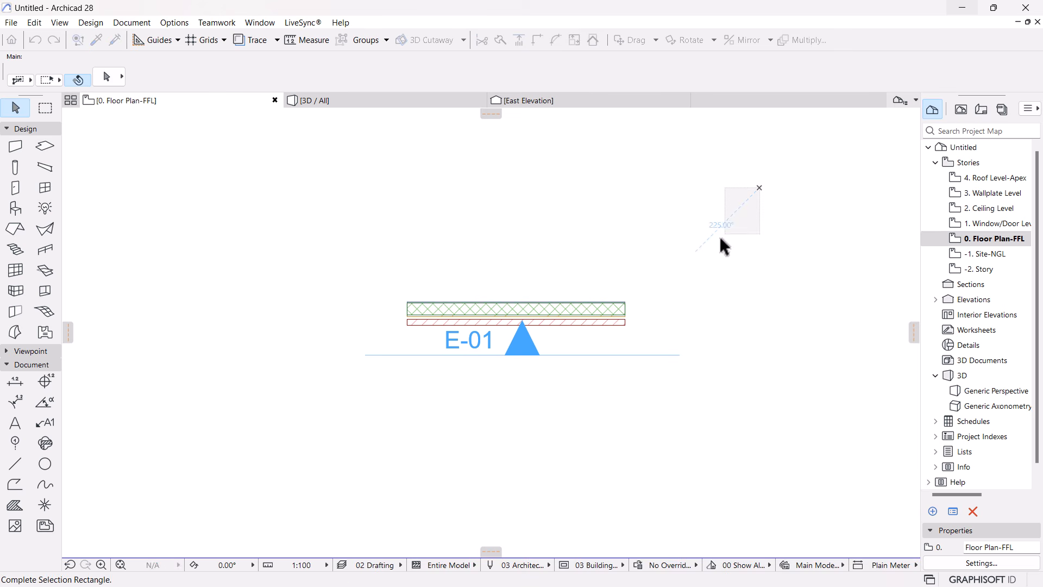
click(549, 334)
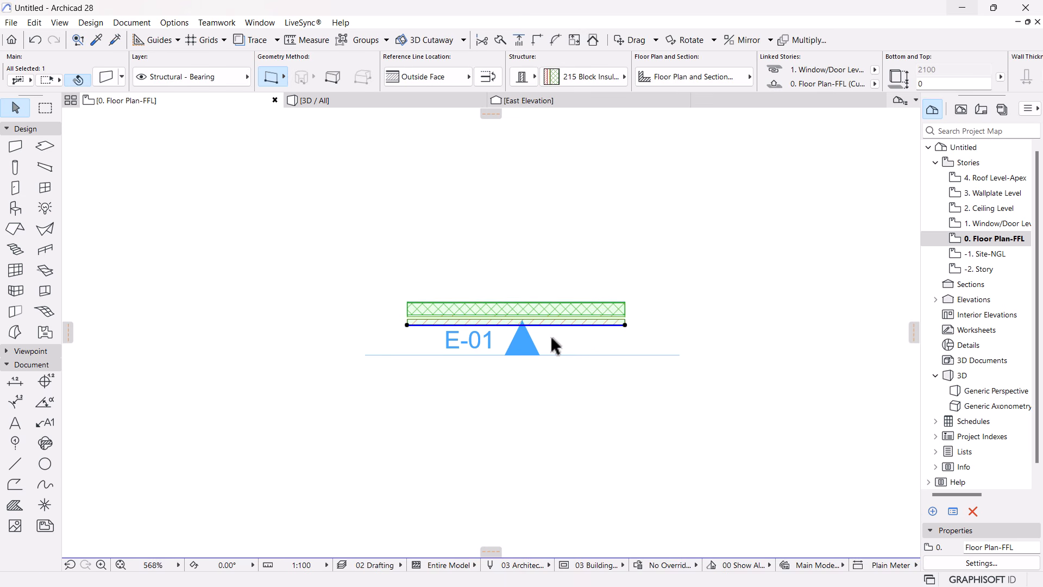
click(495, 431)
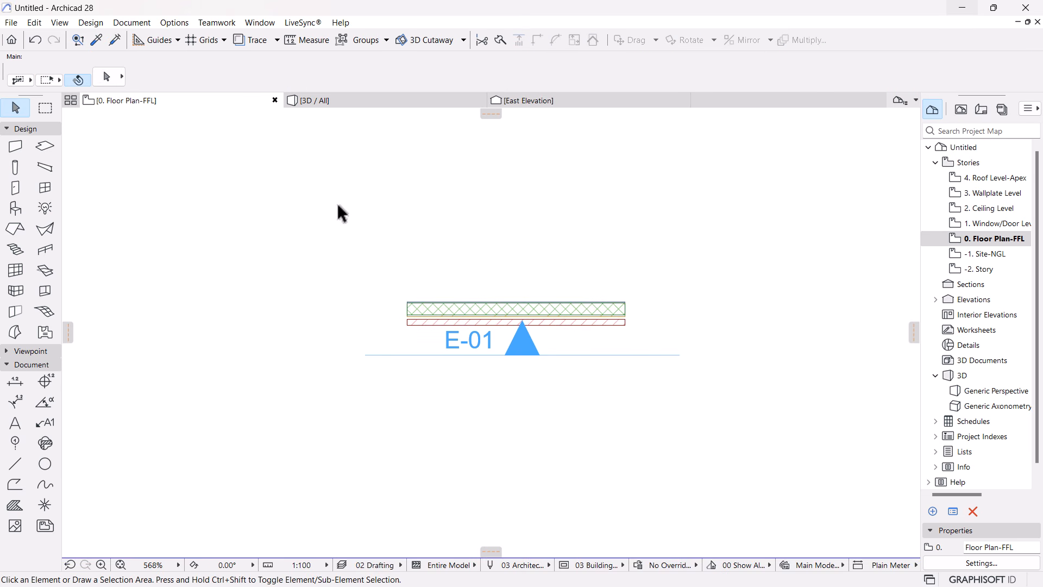
Switch to the Entire Elements selection method, enclose the wall and E-01 elevation marker to select both, and clear the selection
click(39, 80)
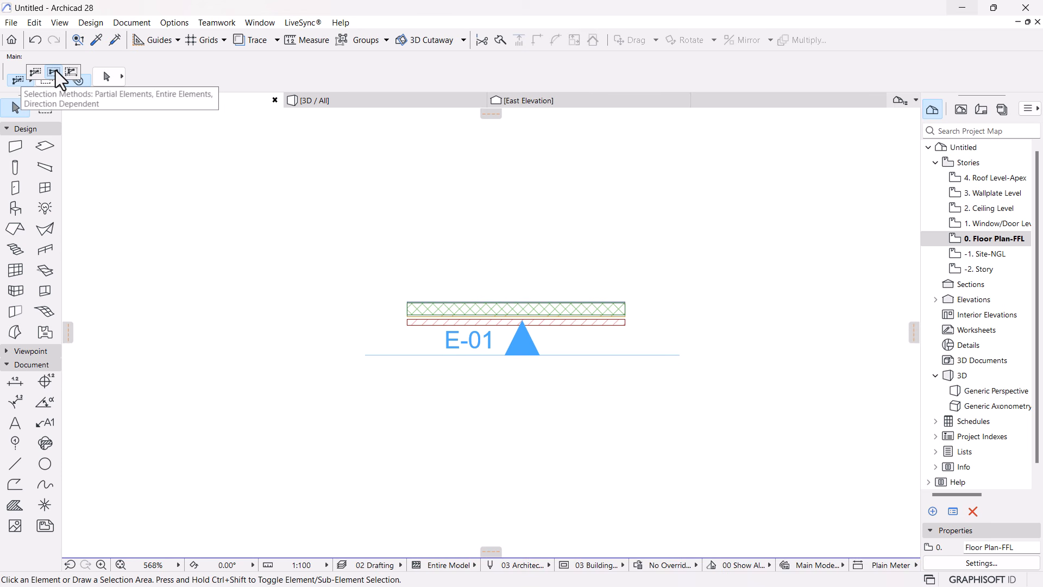
click(54, 71)
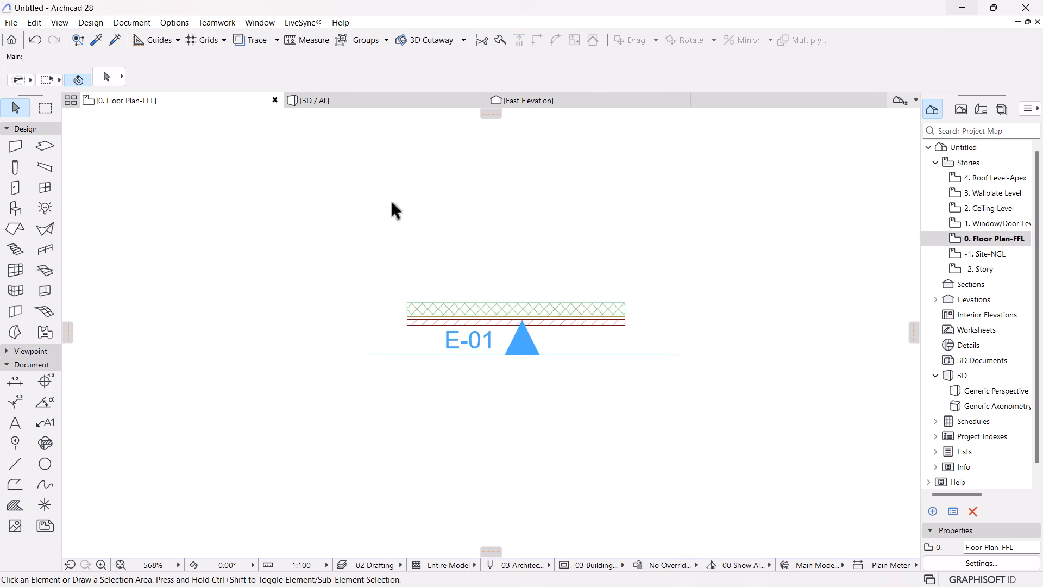
mouse_move(340, 171)
mouse_down()
mouse_move(570, 321)
mouse_move(685, 442)
mouse_move(711, 449)
mouse_up()
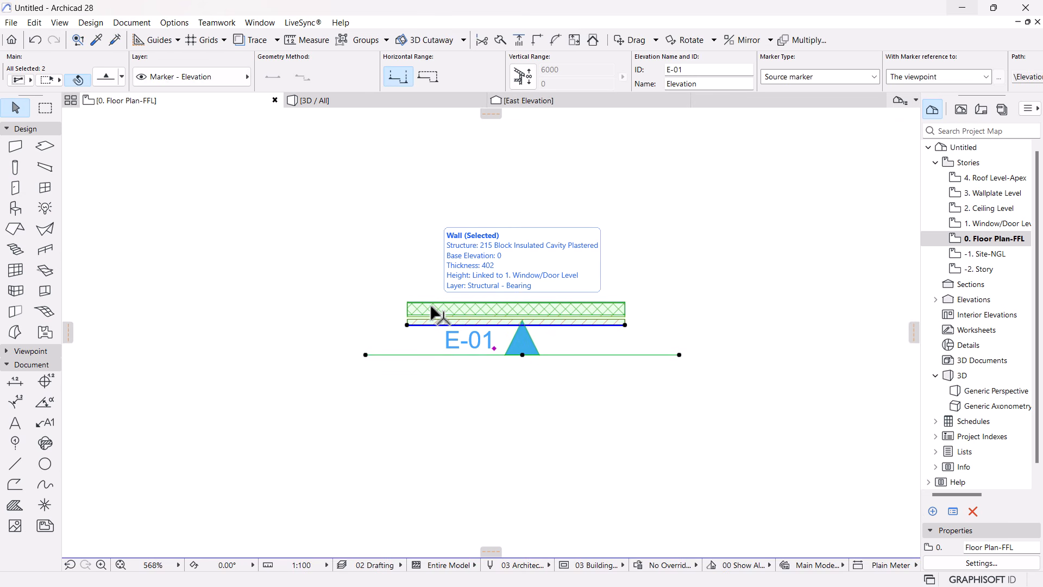
click(762, 279)
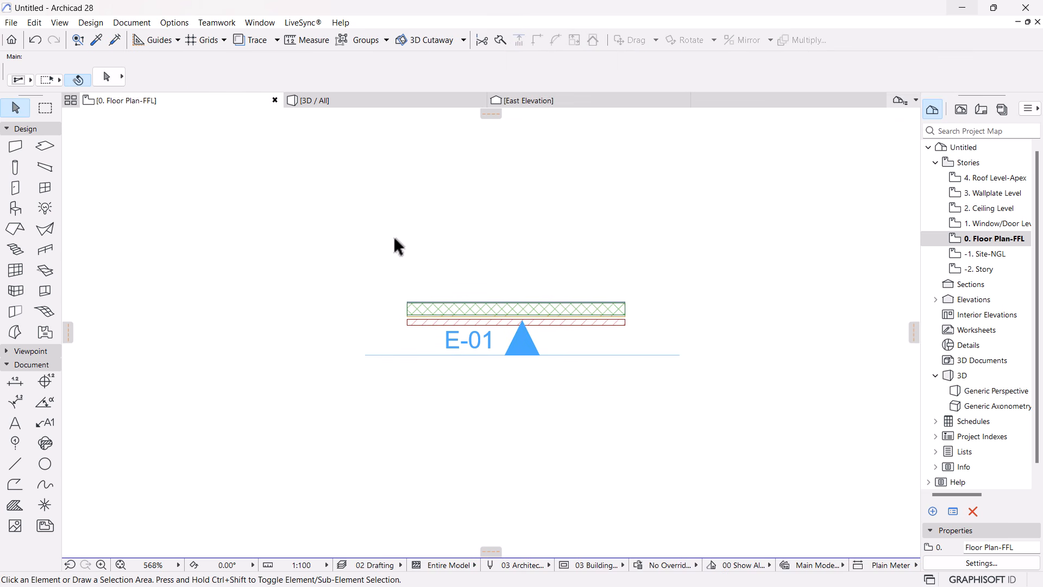
Select only the wall with a rectangle that encloses it but cuts the E-01 marker line, and clear the selection
click(389, 250)
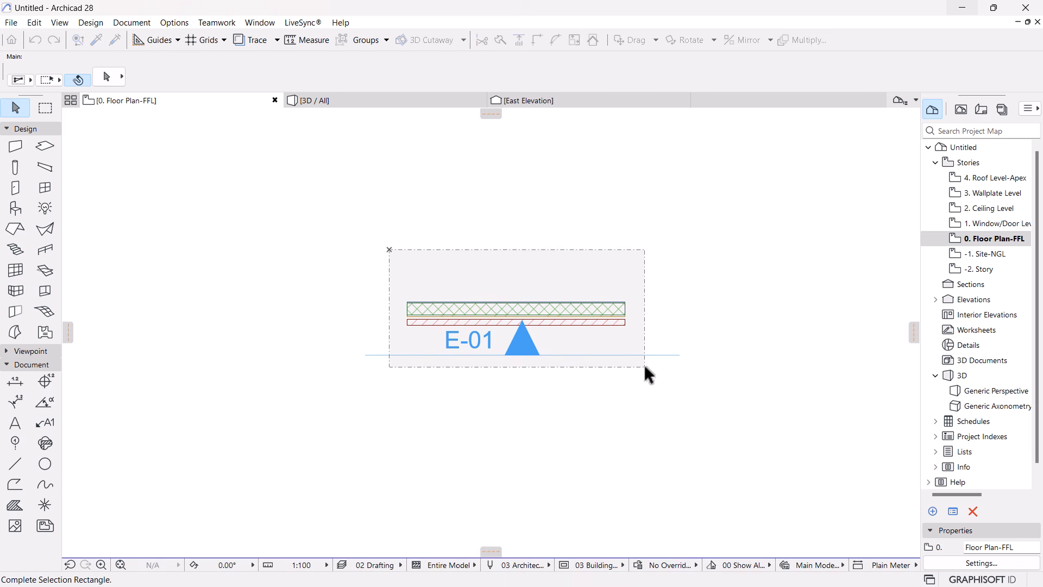
click(644, 367)
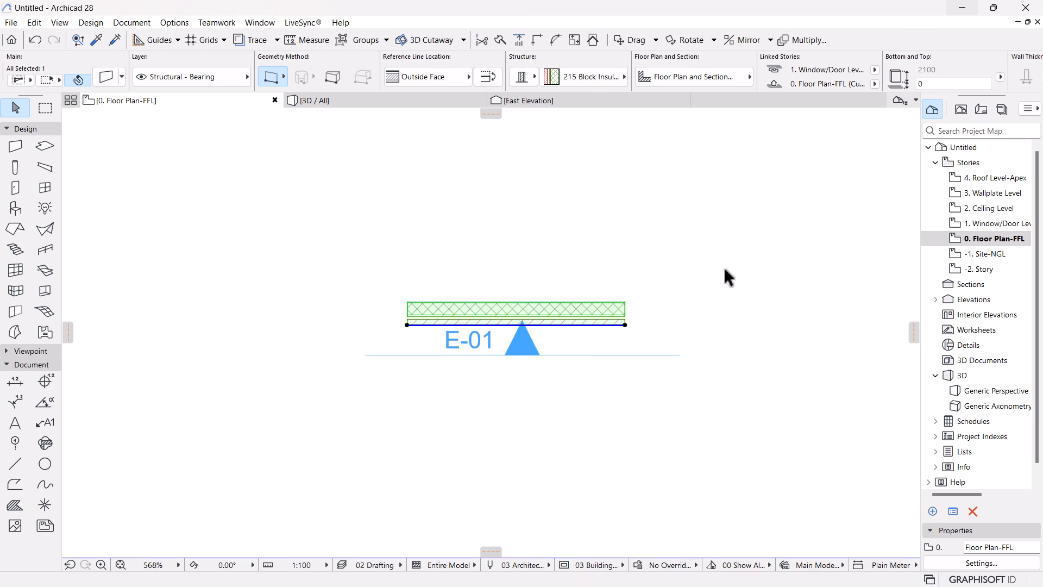
key(Escape)
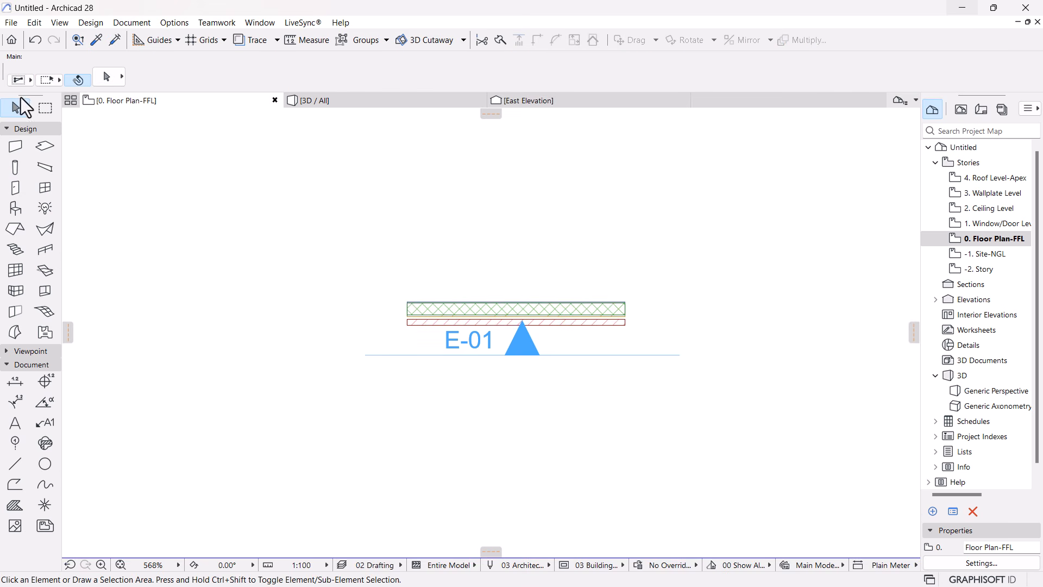
Switch to the Direction Dependent selection method and try selection rectangles in both directions over the wall and E-01 marker
click(32, 79)
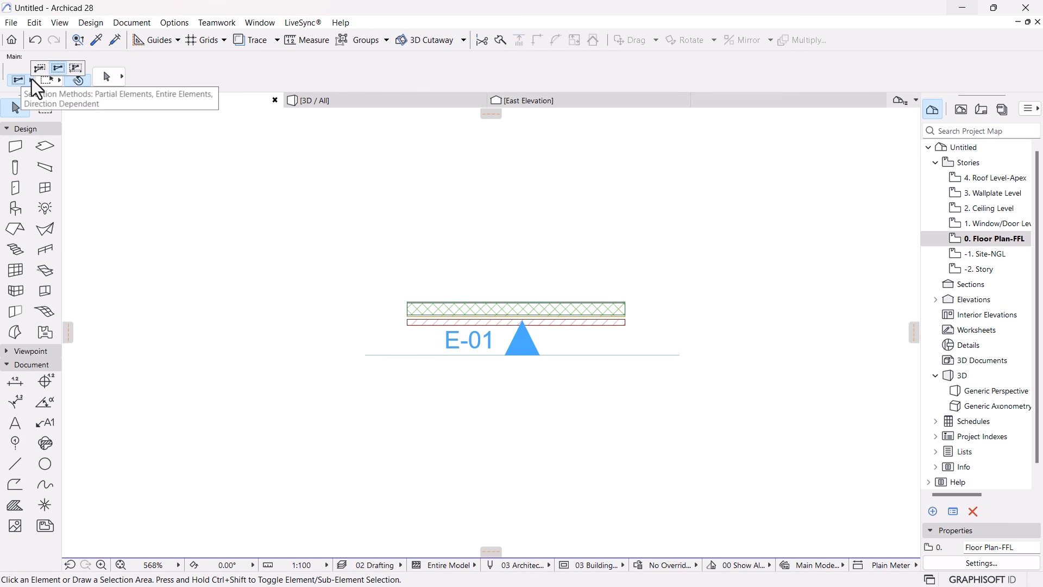
click(74, 68)
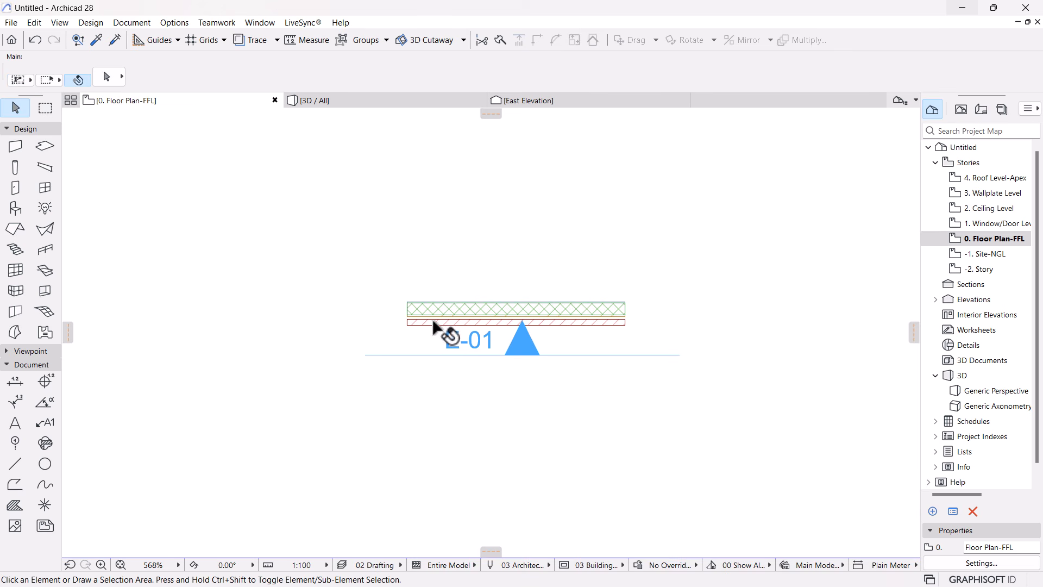
drag(372, 439, 173, 156)
click(14, 79)
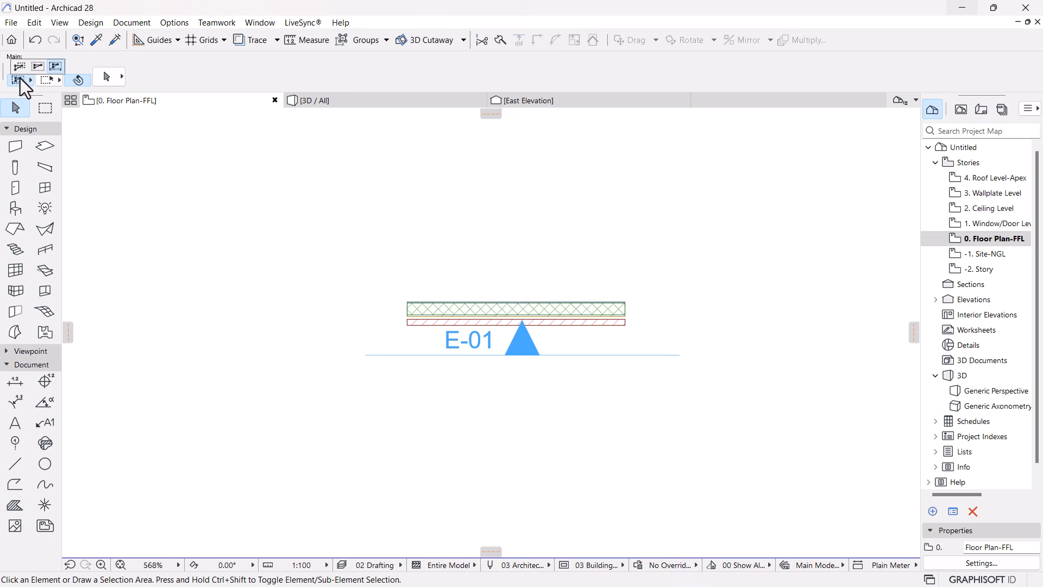
click(57, 67)
drag(401, 337, 655, 246)
click(671, 282)
mouse_move(751, 431)
mouse_down()
mouse_move(365, 253)
mouse_move(345, 217)
mouse_move(348, 228)
mouse_up()
click(213, 169)
click(25, 83)
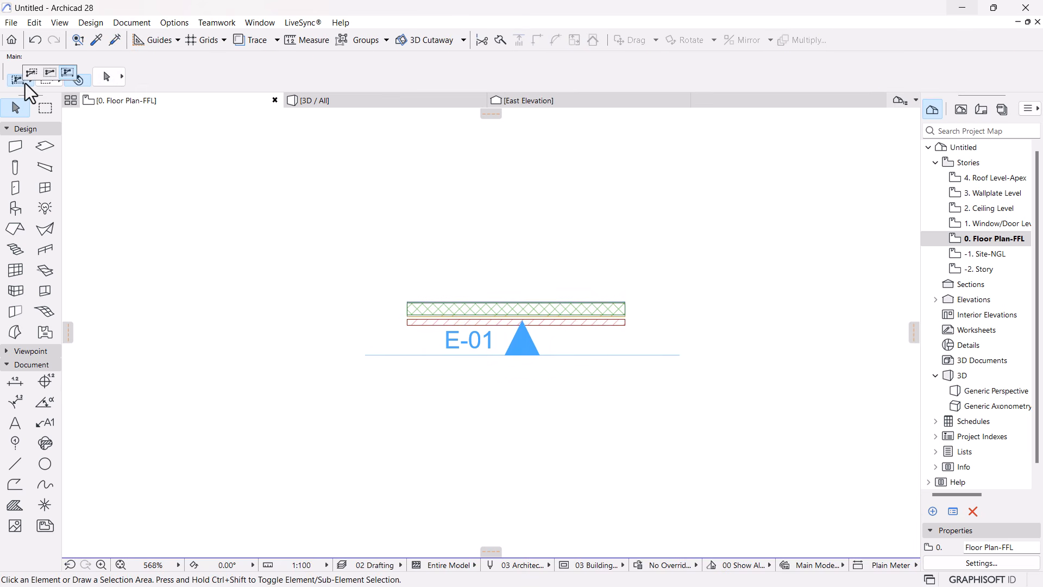
click(67, 71)
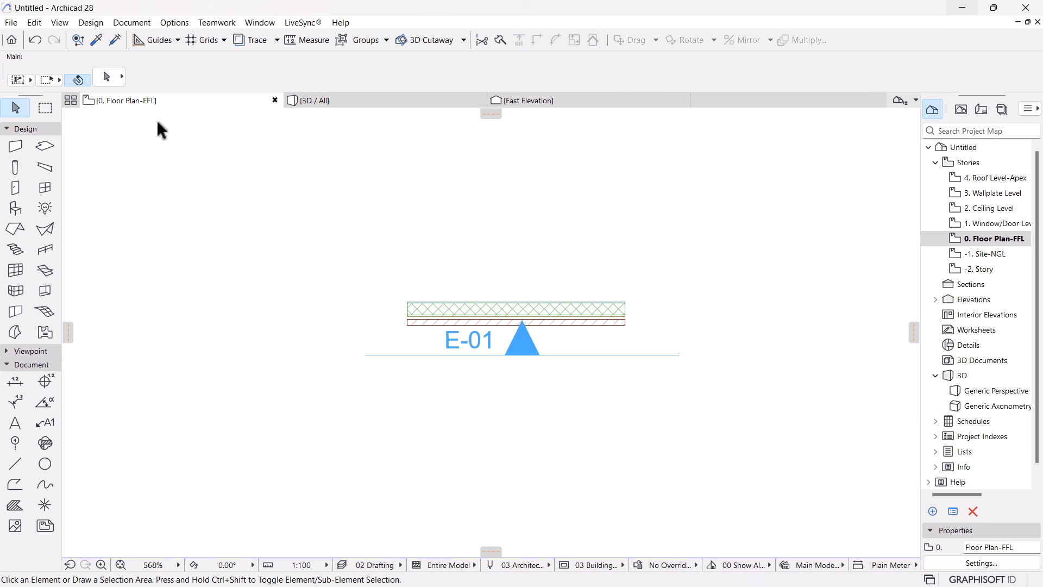
drag(350, 435, 461, 382)
click(24, 84)
click(63, 72)
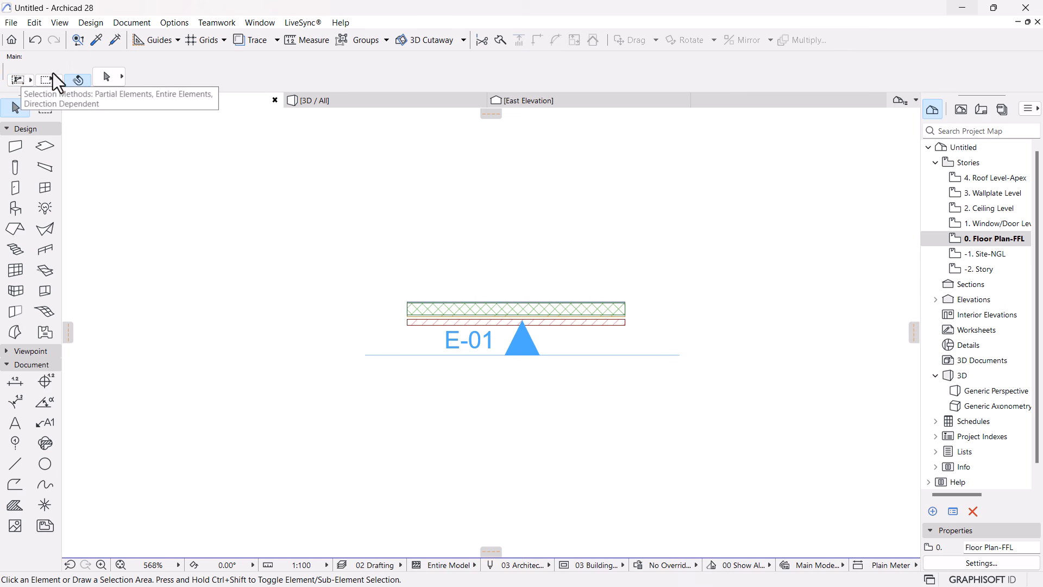
click(27, 80)
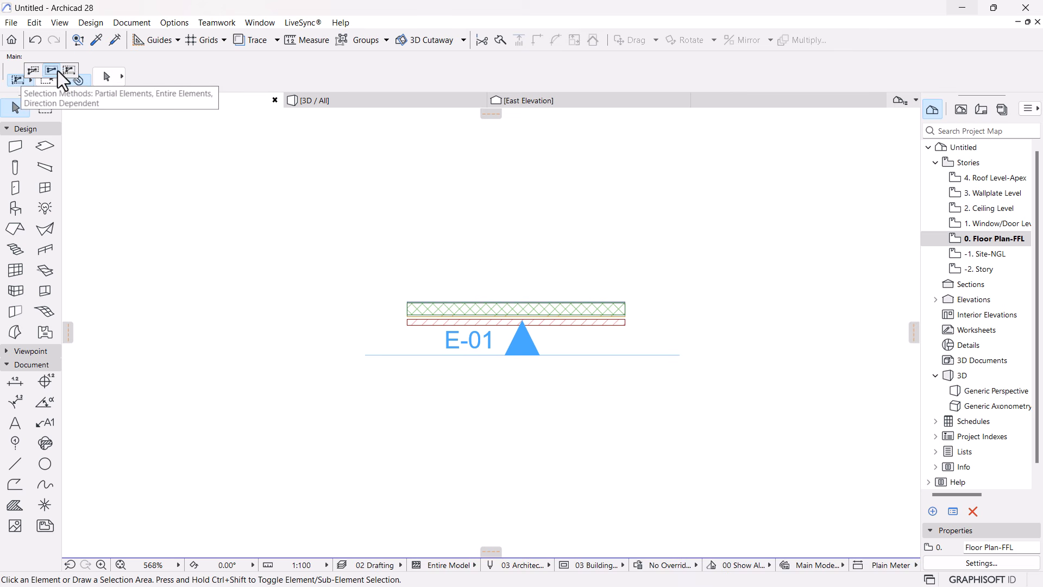
click(64, 71)
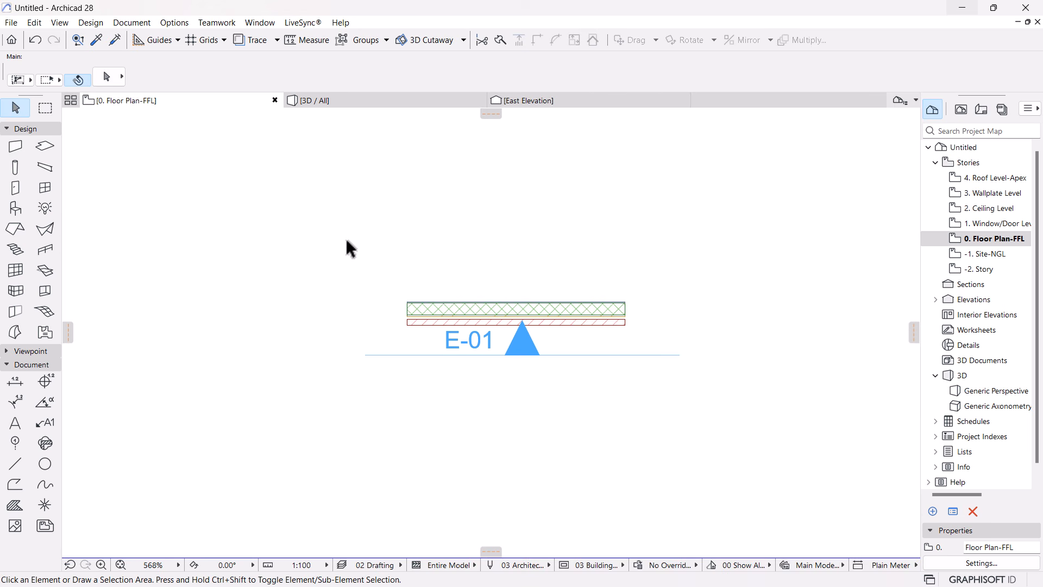
Preview a left-to-right and a right-to-left selection rectangle around the wall and E-01 marker, cancelling each one
click(301, 218)
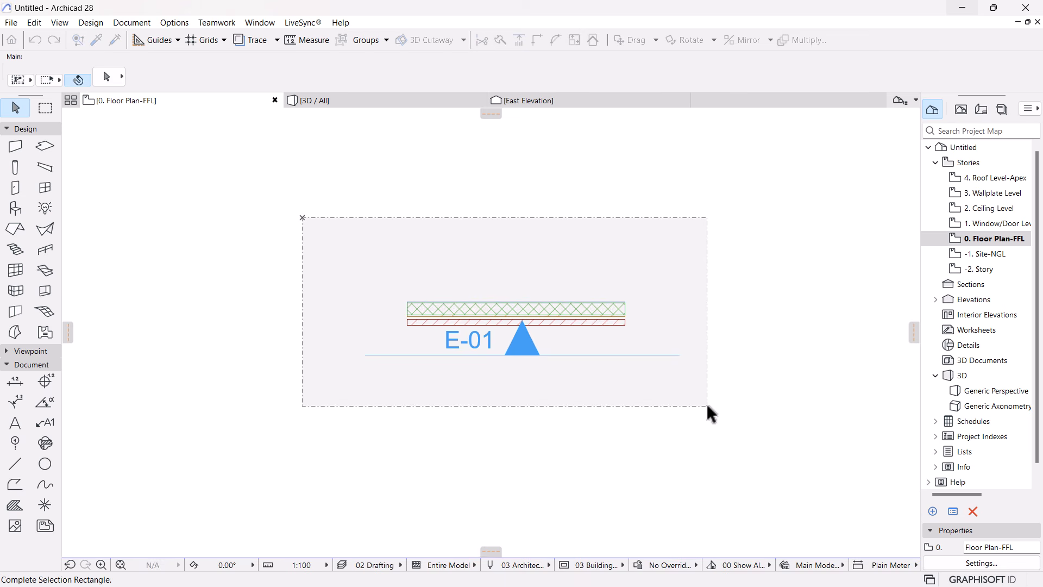
key(Escape)
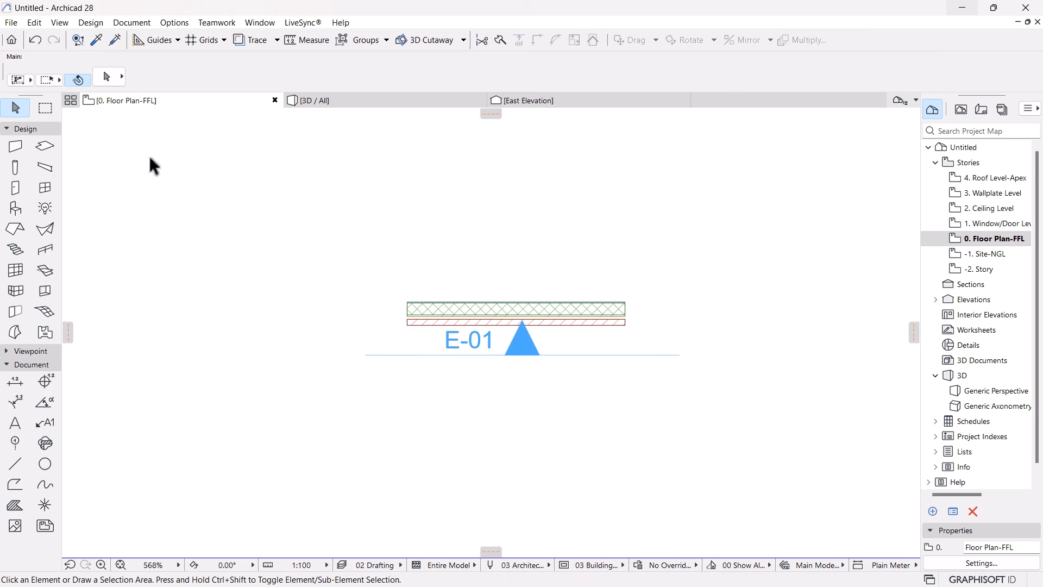
click(31, 80)
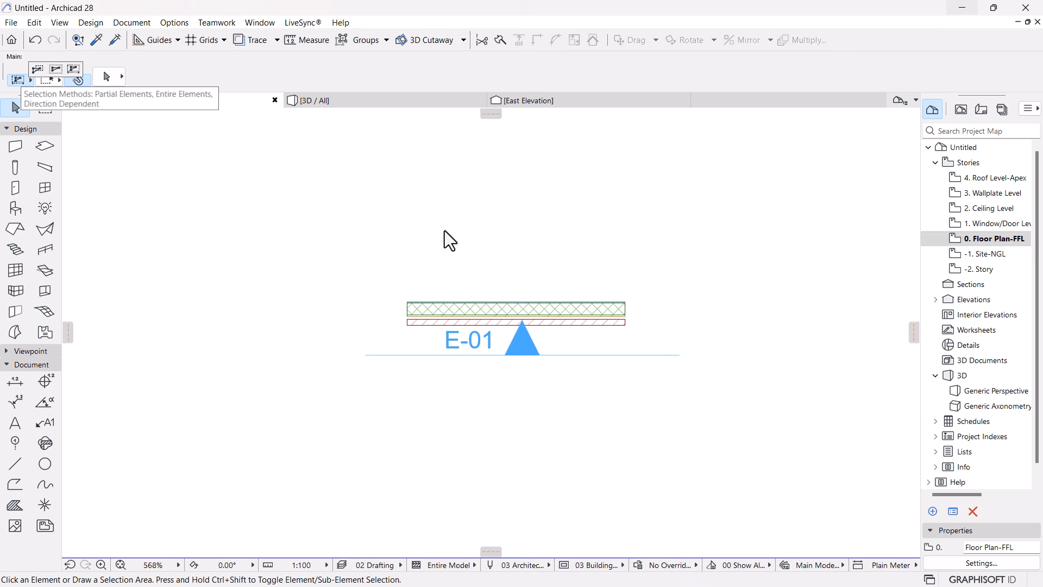
click(761, 208)
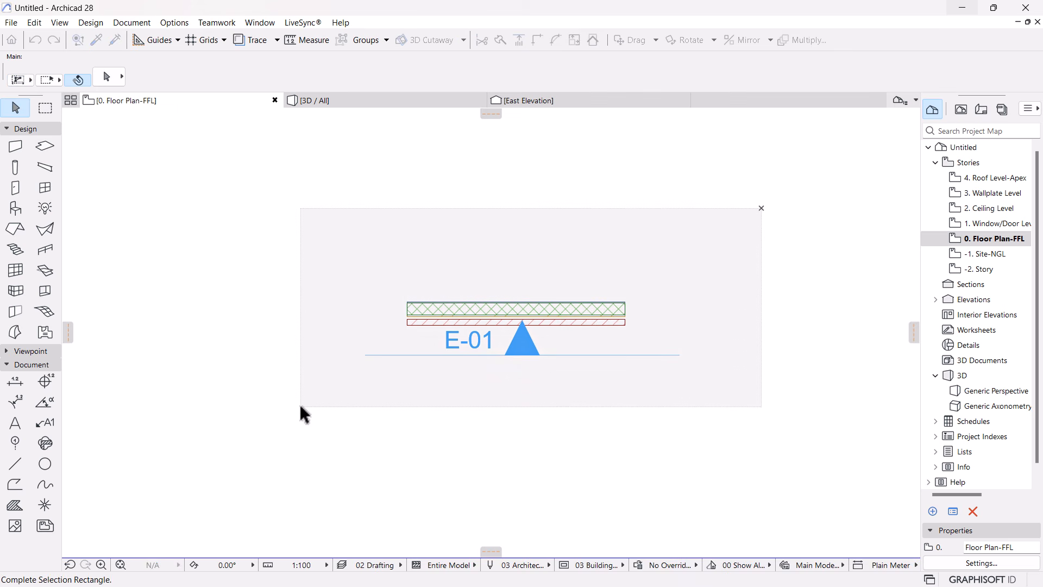
key(Escape)
Select the wall, plus the E-01 marker, using right-to-left rectangles that only partly cover them, and clear the selection
click(31, 80)
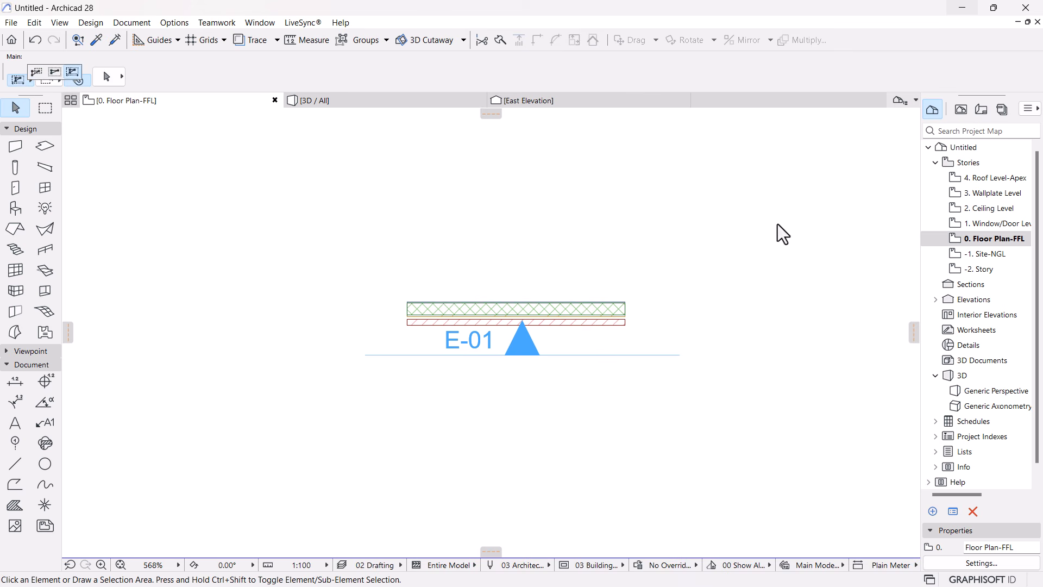
click(723, 236)
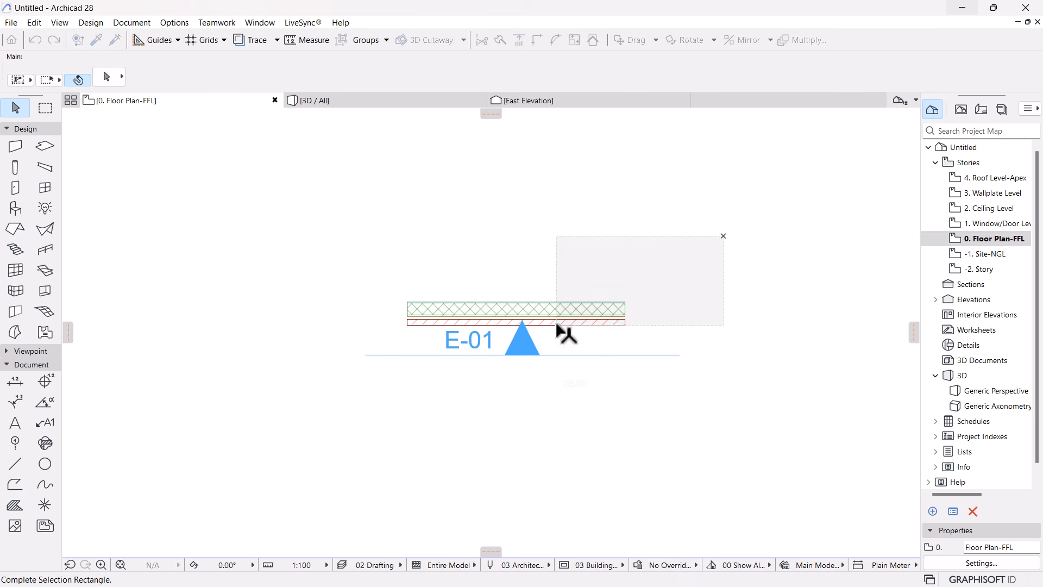
click(539, 334)
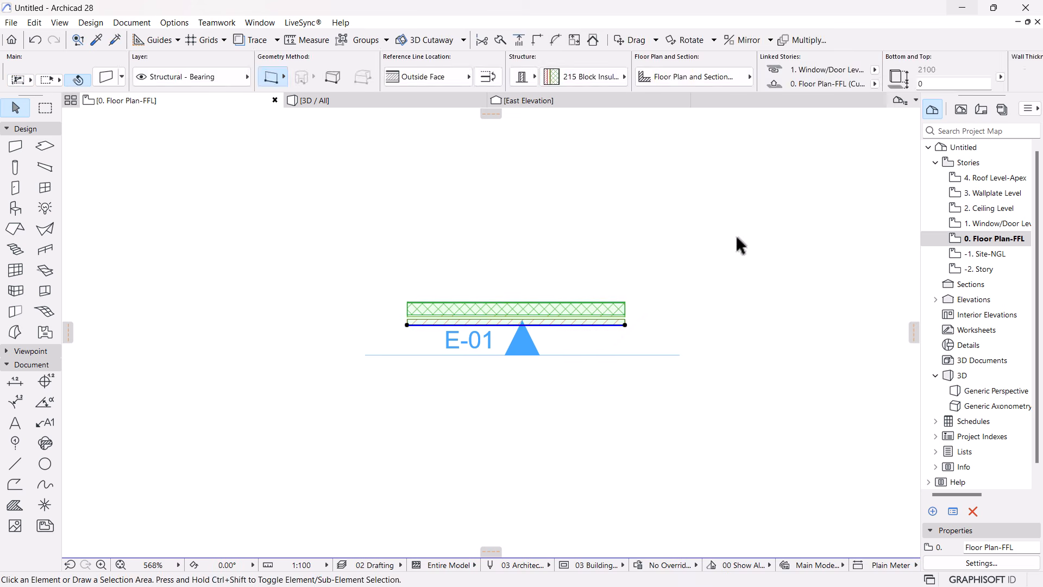
click(754, 237)
click(487, 429)
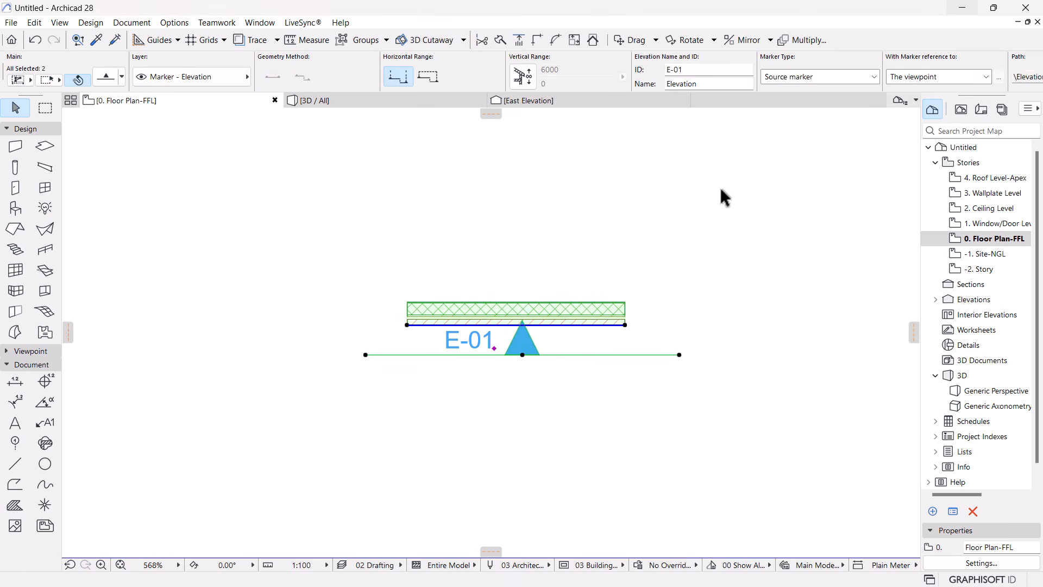
key(Escape)
Select only the wall with a left-to-right rectangle that encloses it but cuts the E-01 marker, and clear the selection
click(225, 216)
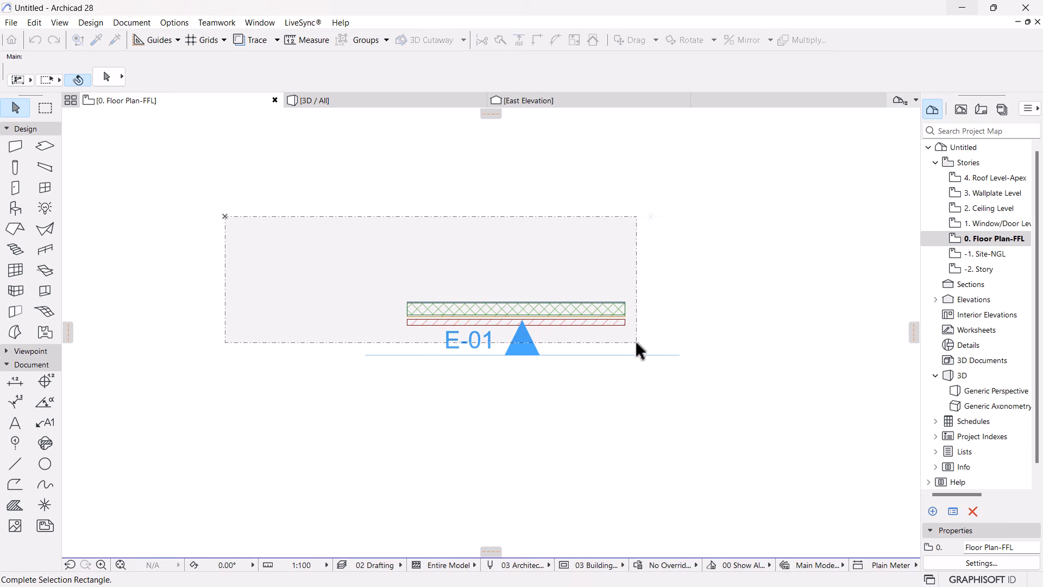
click(636, 342)
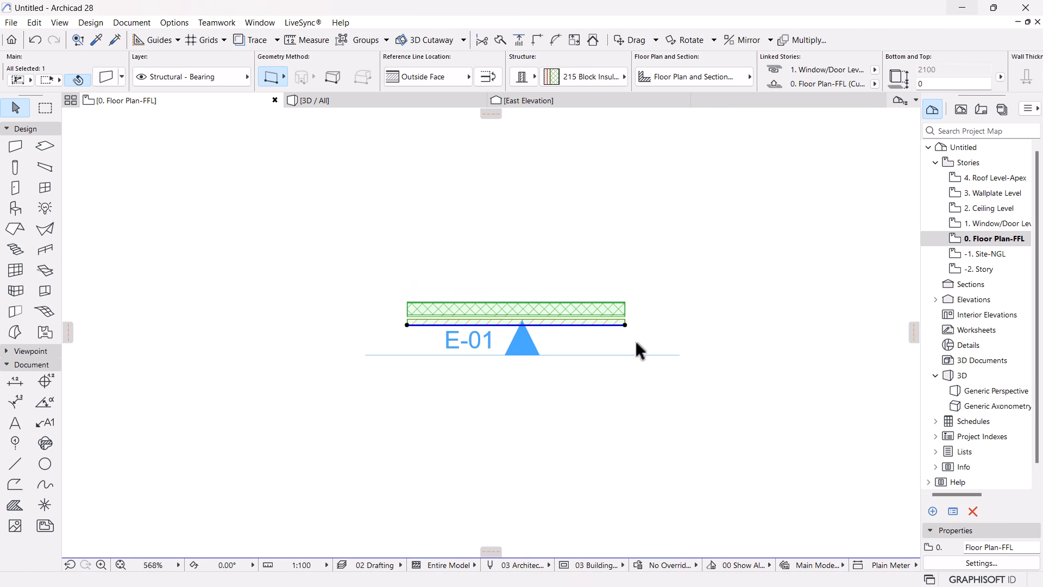
key(Escape)
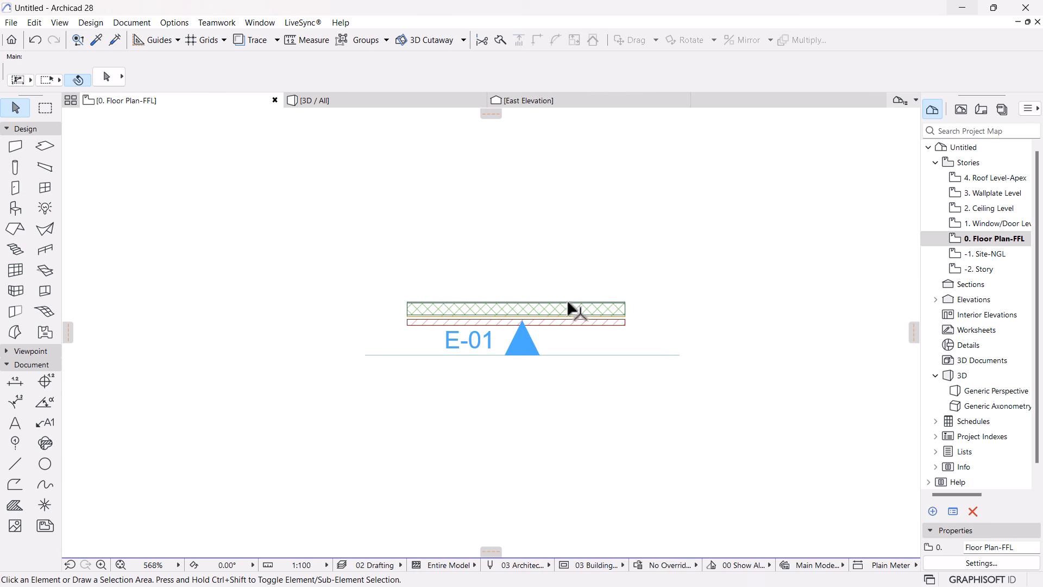
Select the wall and the E-01 marker individually by picking each one directly, and clear the selection
click(568, 315)
click(523, 346)
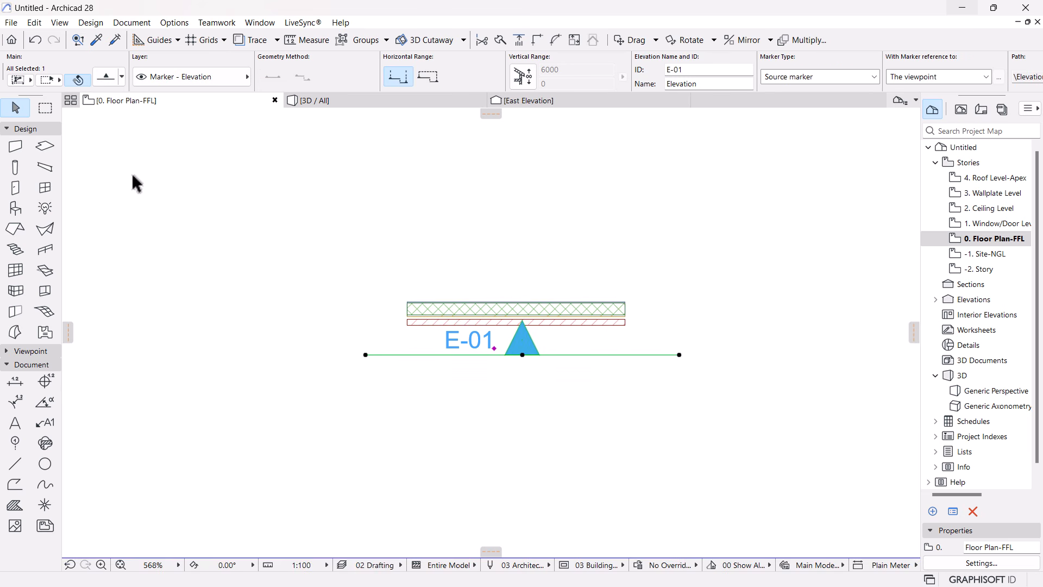
click(514, 241)
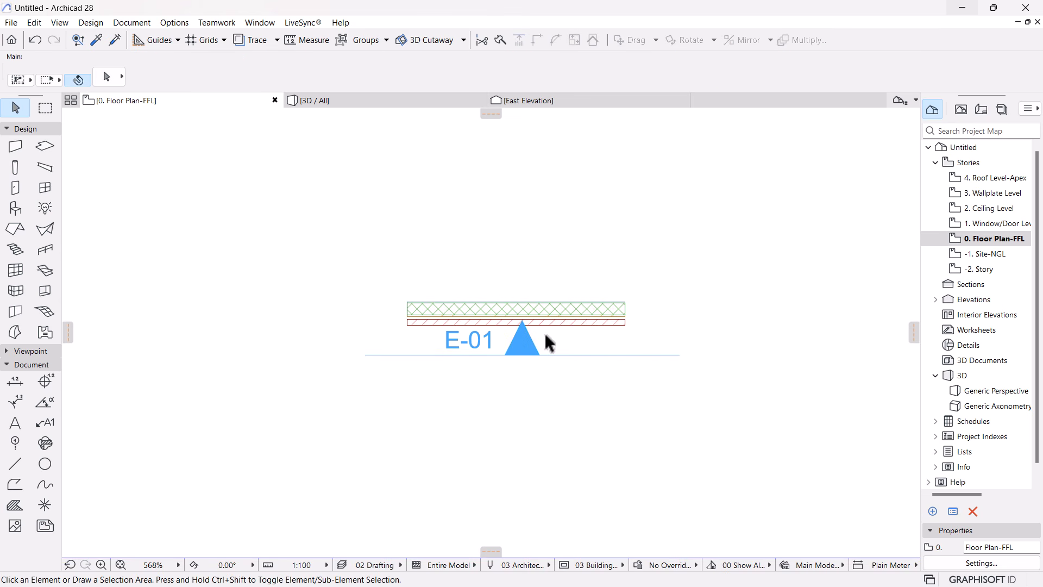
click(527, 307)
click(372, 383)
click(541, 357)
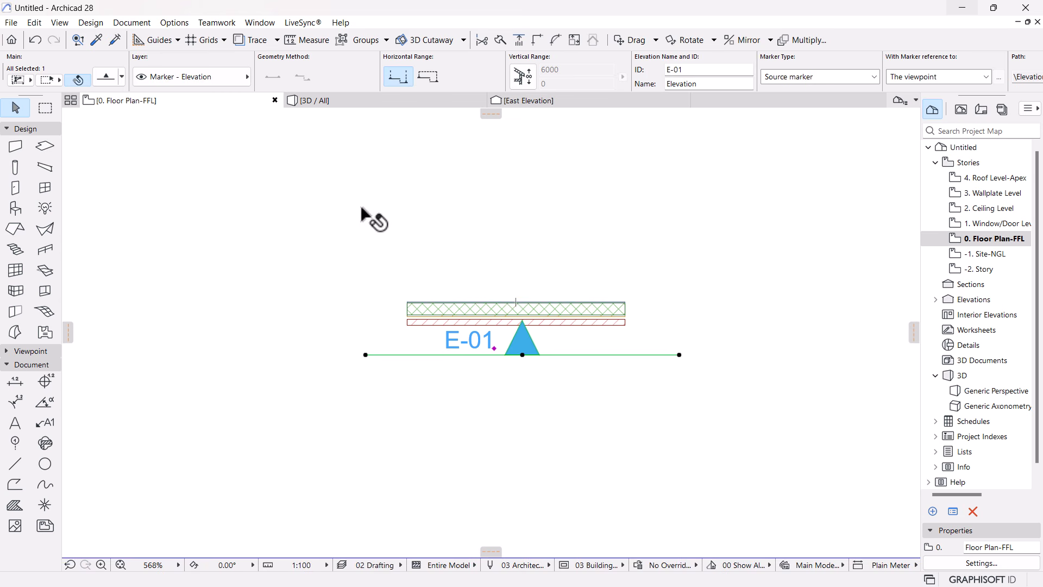
click(388, 229)
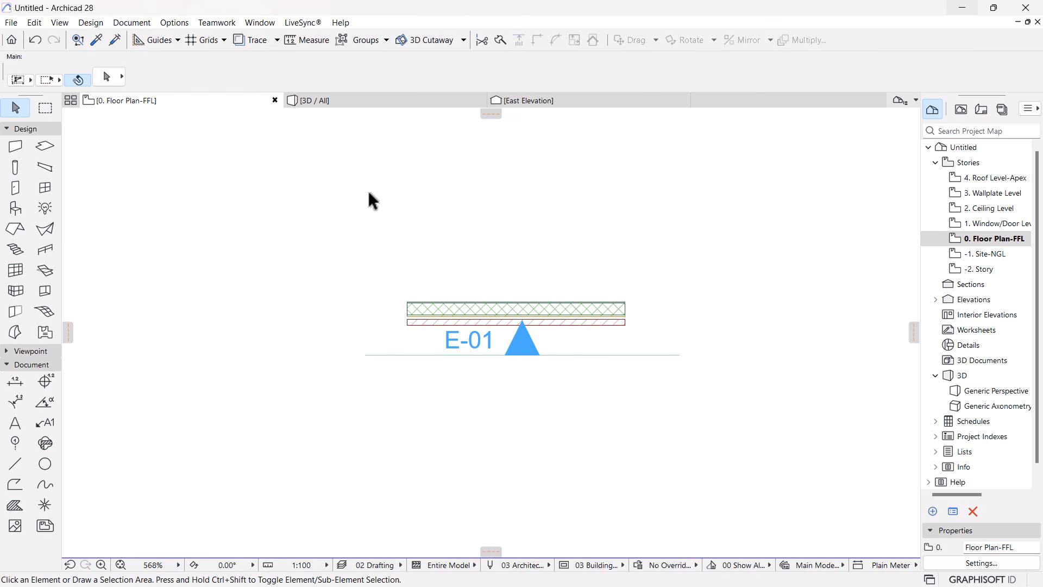
Activate the Marquee tool and draw an irregular polygonal marquee partly covering the wall and E-01 marker
click(39, 108)
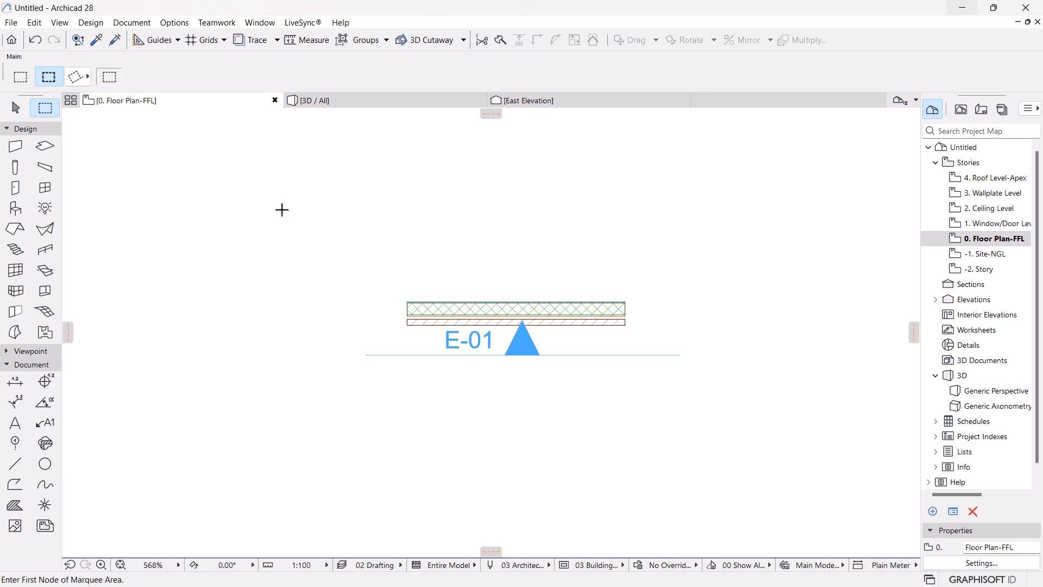
click(281, 209)
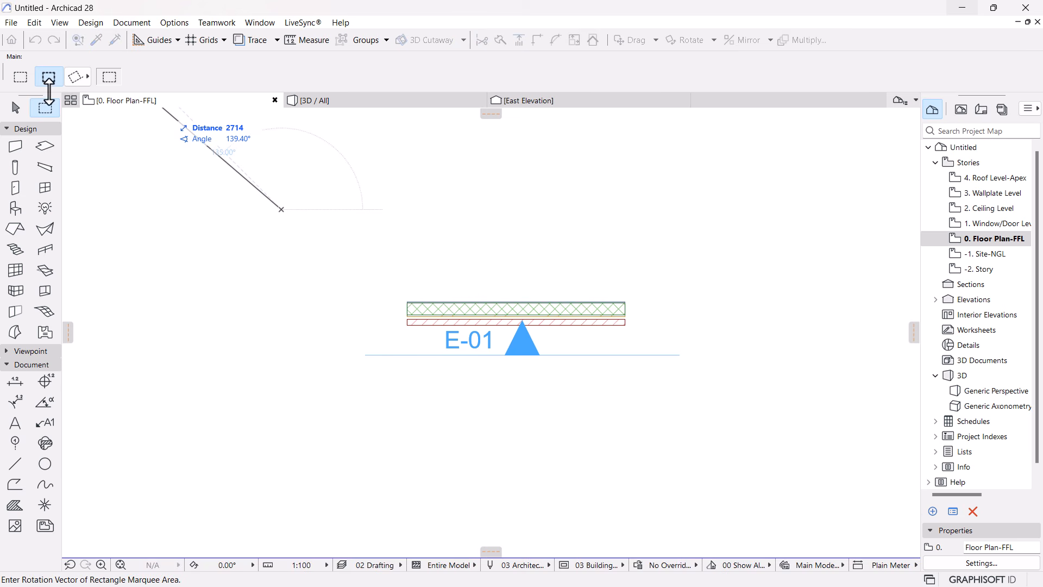
click(74, 84)
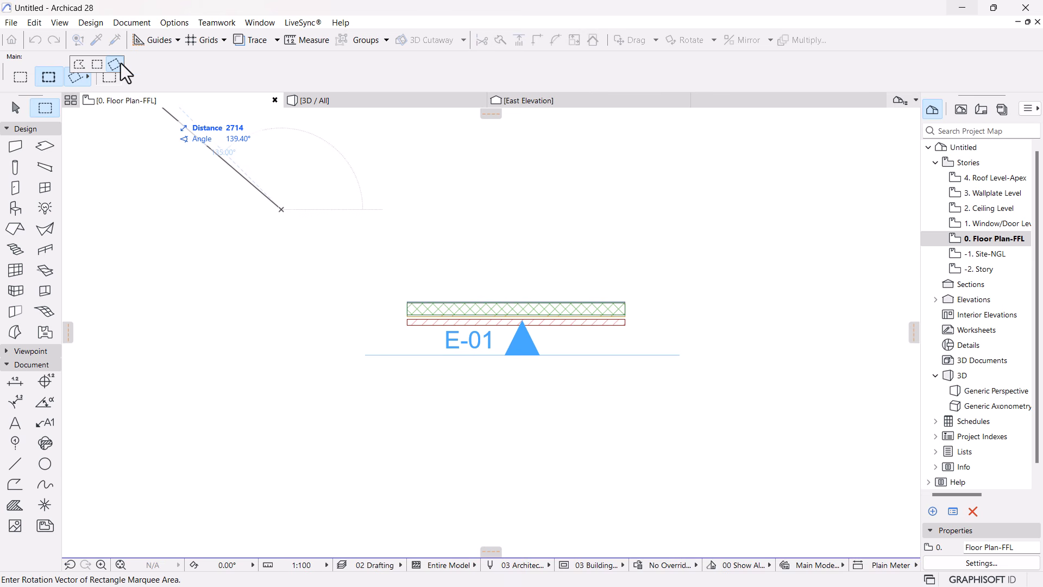
click(81, 65)
click(427, 238)
click(514, 271)
click(430, 408)
click(314, 348)
click(320, 260)
click(254, 240)
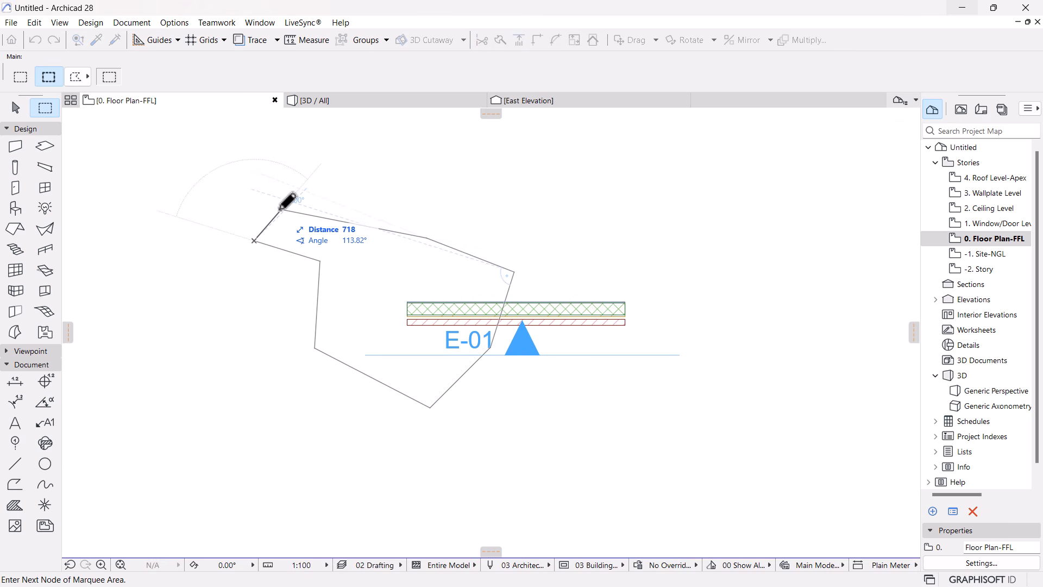
double_click(281, 209)
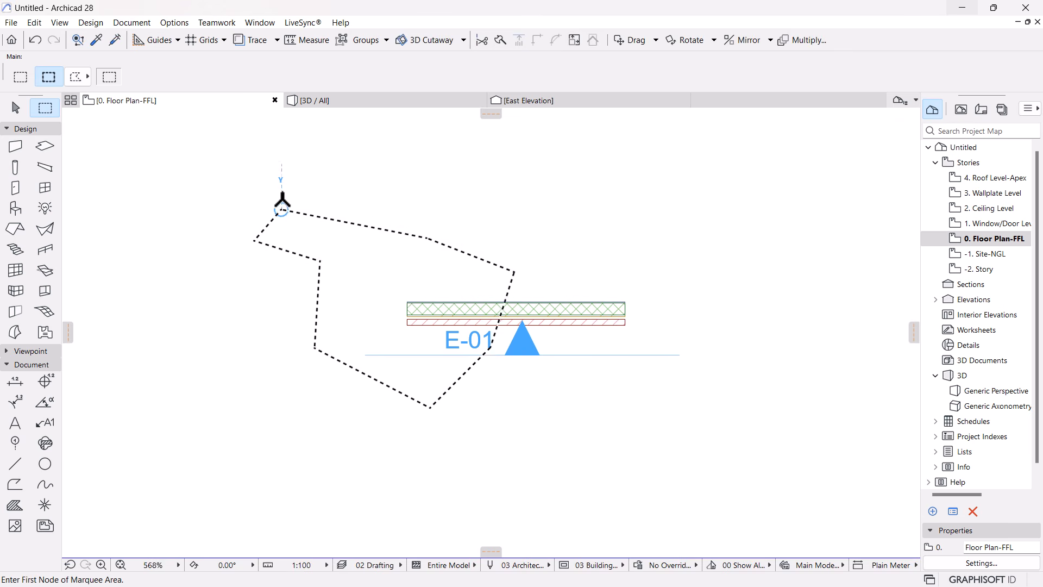
Switch to the rectangular marquee geometry and draw a marquee that encloses the wall and cuts the E-01 marker line
click(75, 77)
click(95, 69)
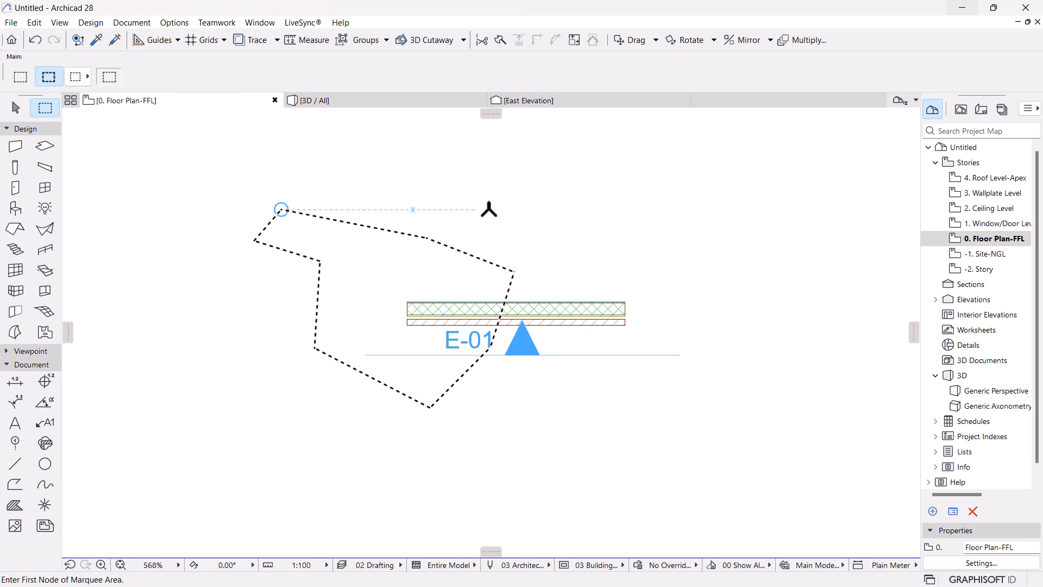
click(668, 209)
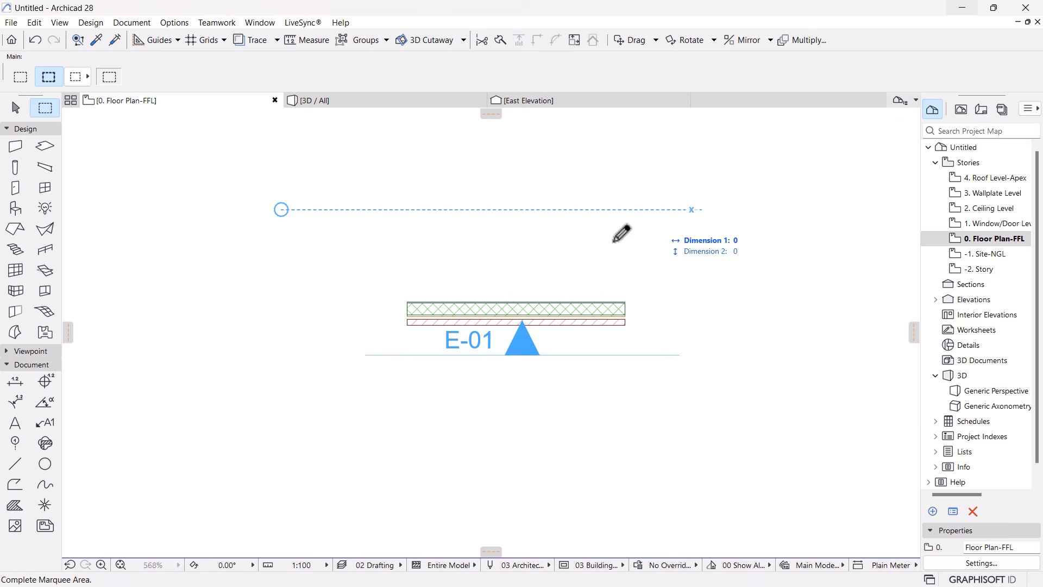
click(377, 410)
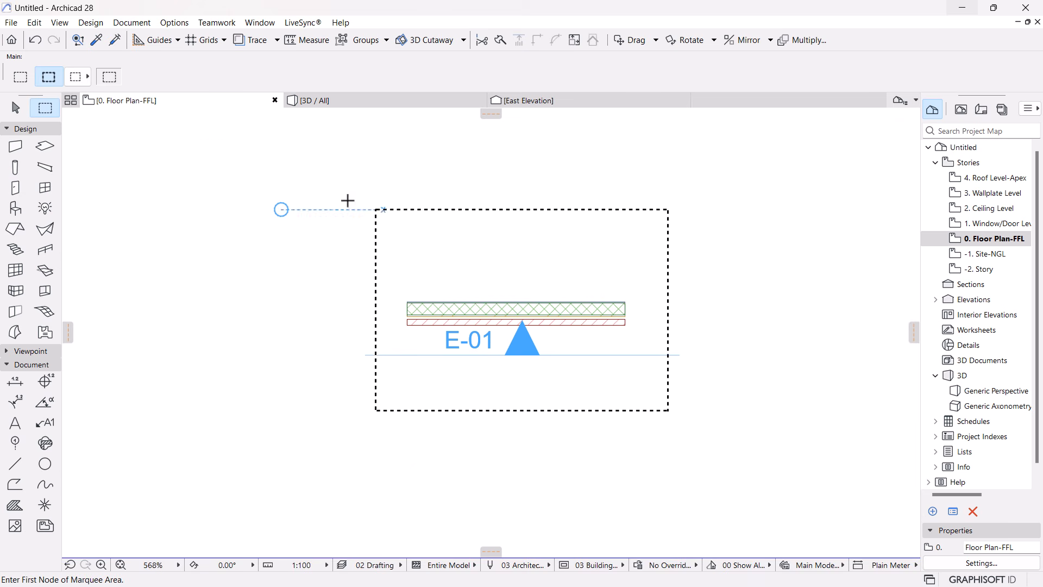
Switch to the rotated rectangle geometry, remove the existing marquee, and draw a diagonally rotated marquee across the wall
click(79, 77)
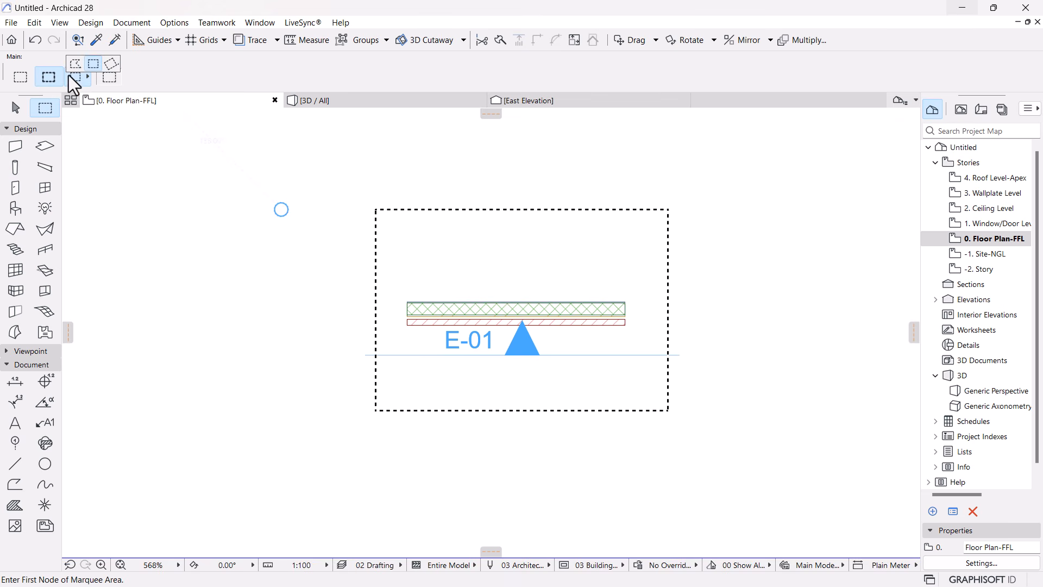
click(112, 64)
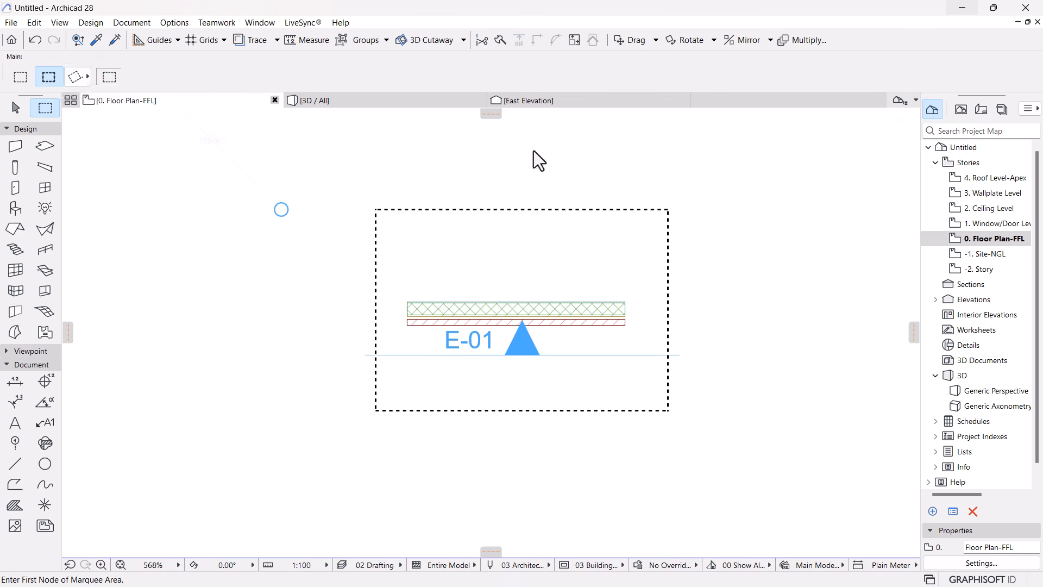
click(408, 395)
key(Escape)
click(462, 446)
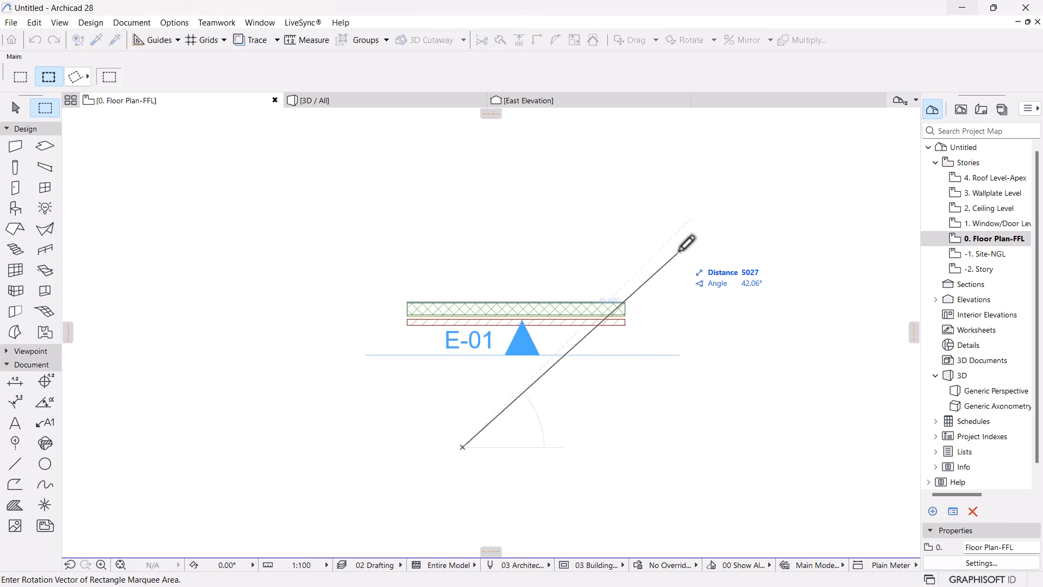
click(682, 230)
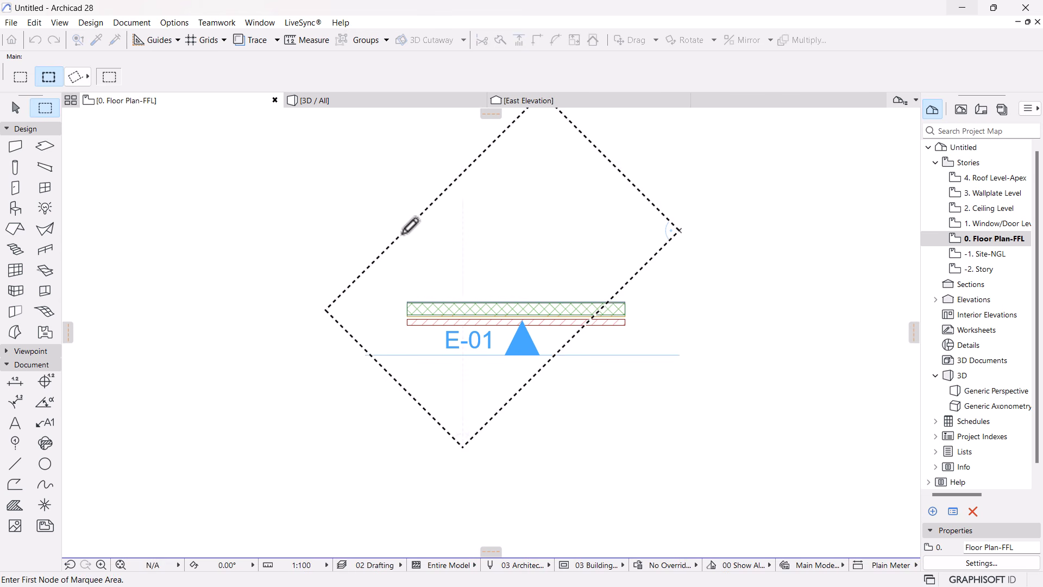
Complete the rotated marquee and show only the marqueed part of the wall in 3D, viewing its angled cut end
click(402, 235)
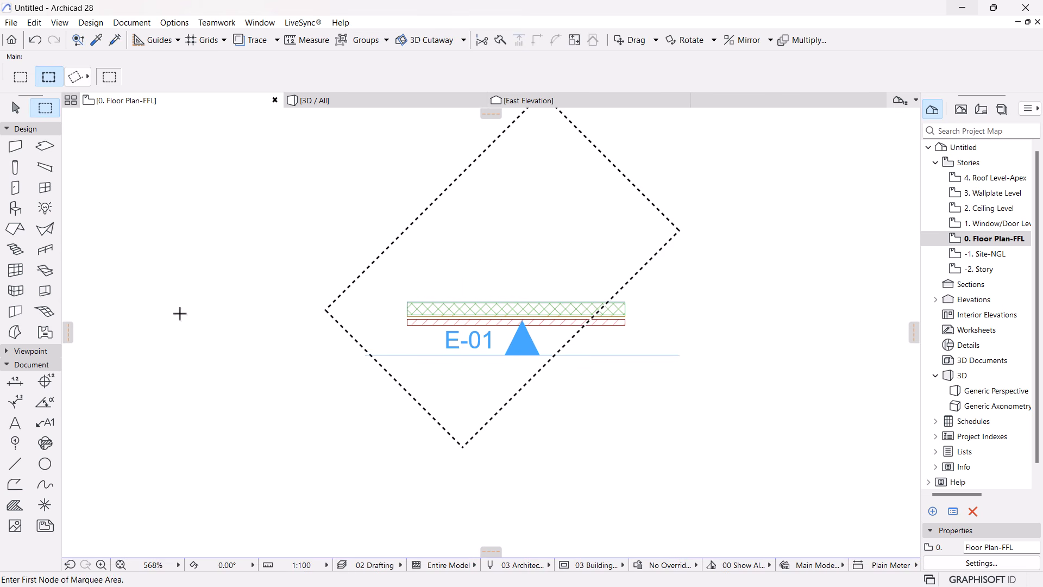
right_click(709, 161)
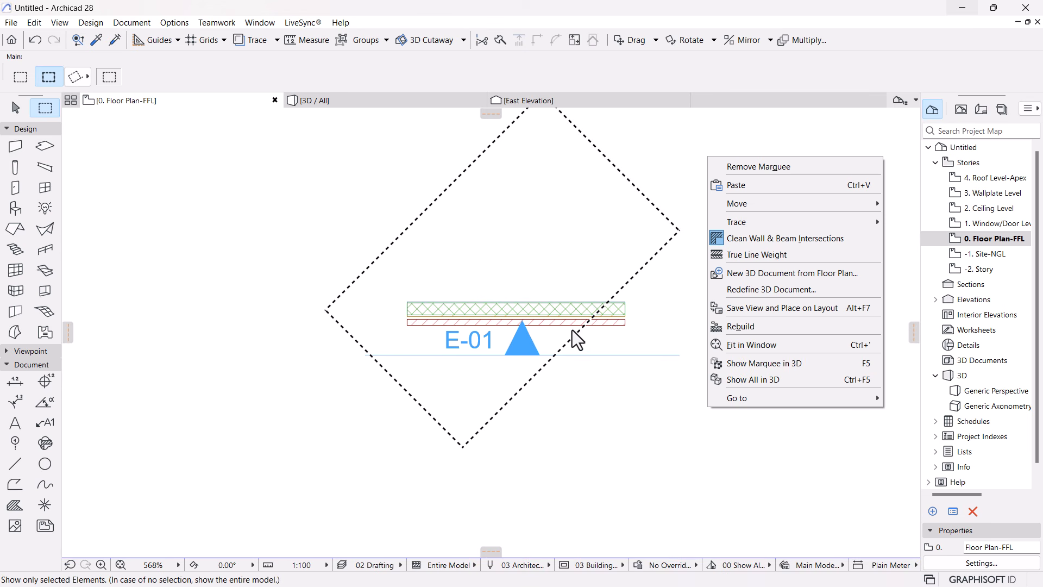
click(739, 363)
shift+middle_drag(526, 392, 286, 337)
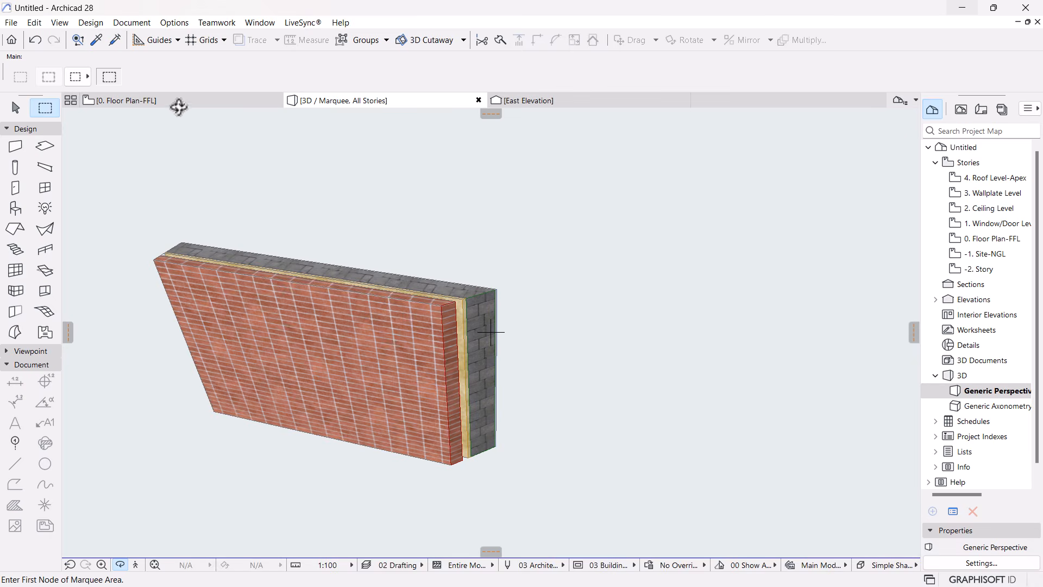
Return to the Floor Plan-FFL view, activate the Arrow tool, and remove the rotated marquee
click(174, 103)
scroll(554, 305, down, 4)
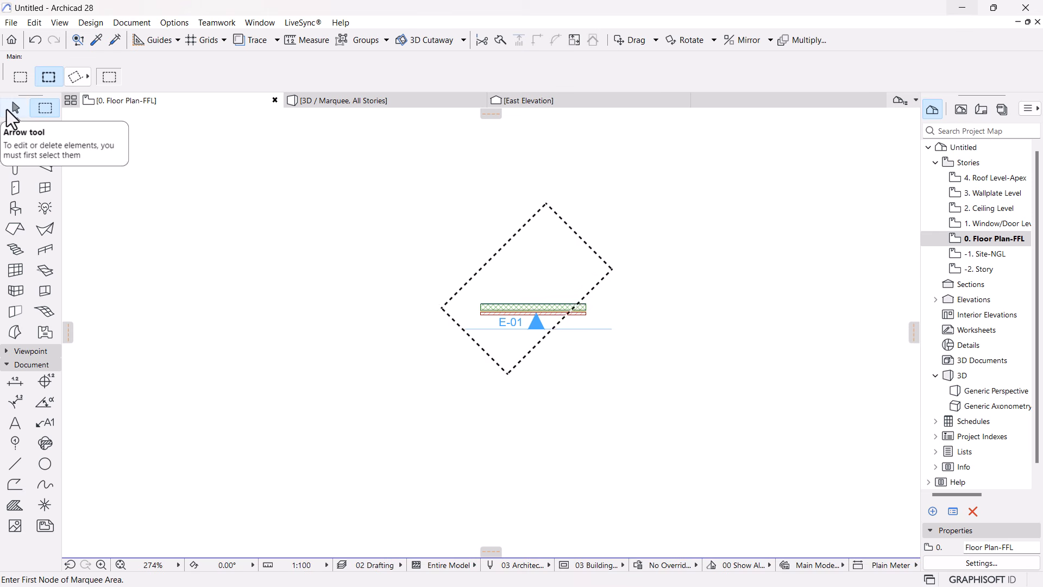
click(7, 110)
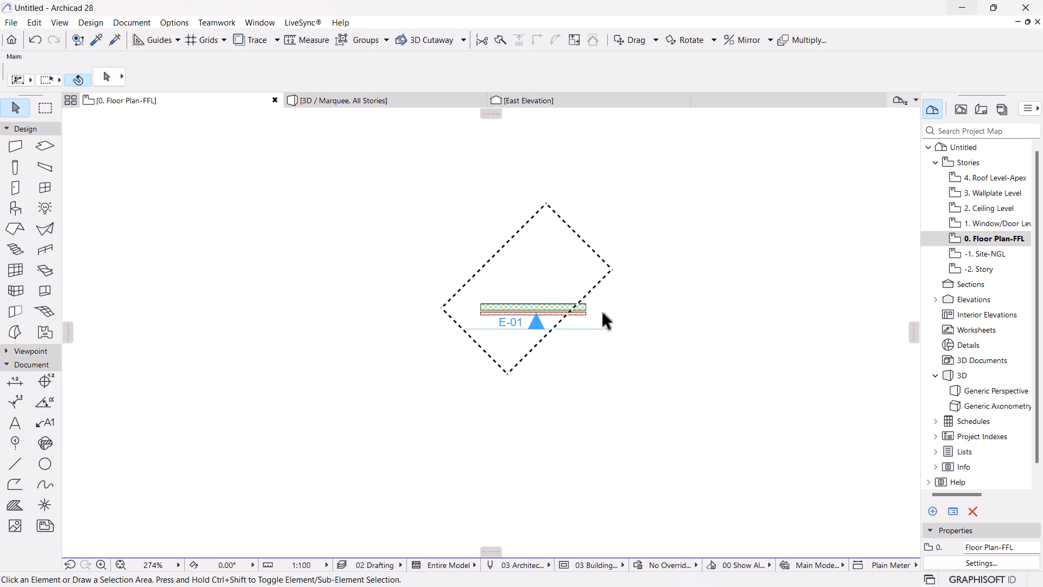
key(Escape)
scroll(543, 310, up, 3)
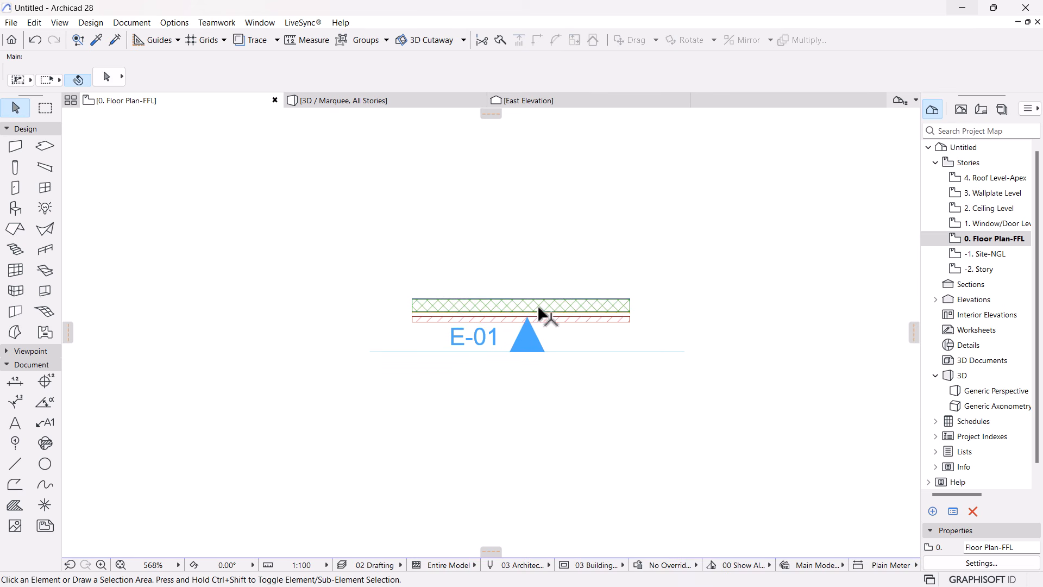
Alternate between the Wall tool and the Arrow tool, ending with the Arrow tool active
click(15, 146)
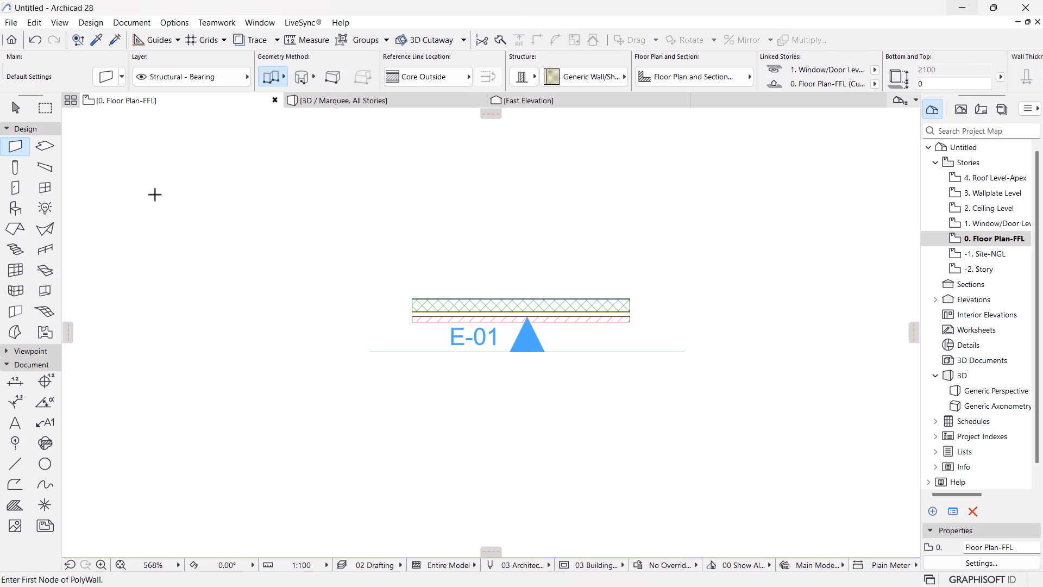
key(Escape)
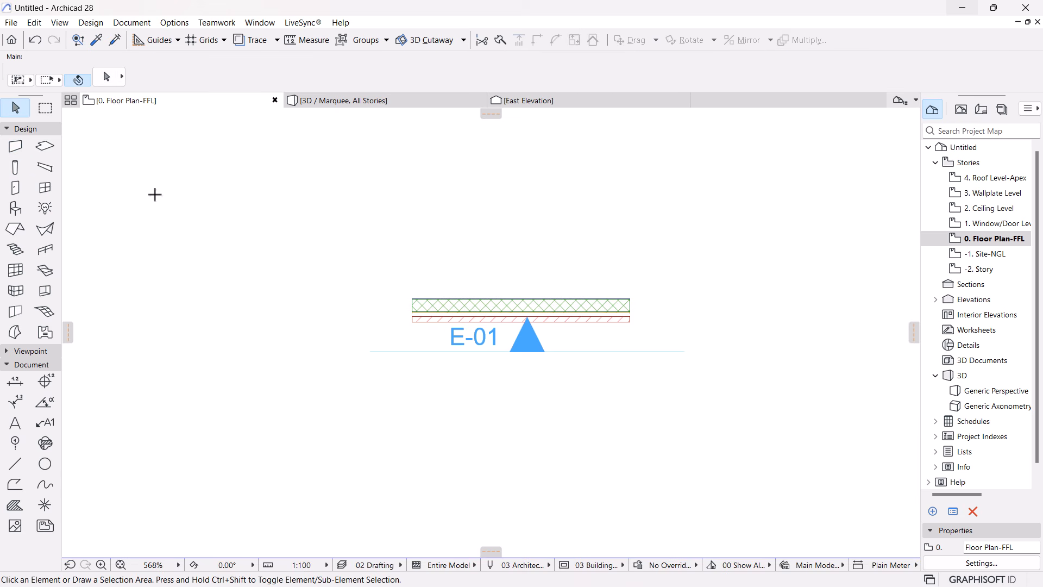
click(16, 147)
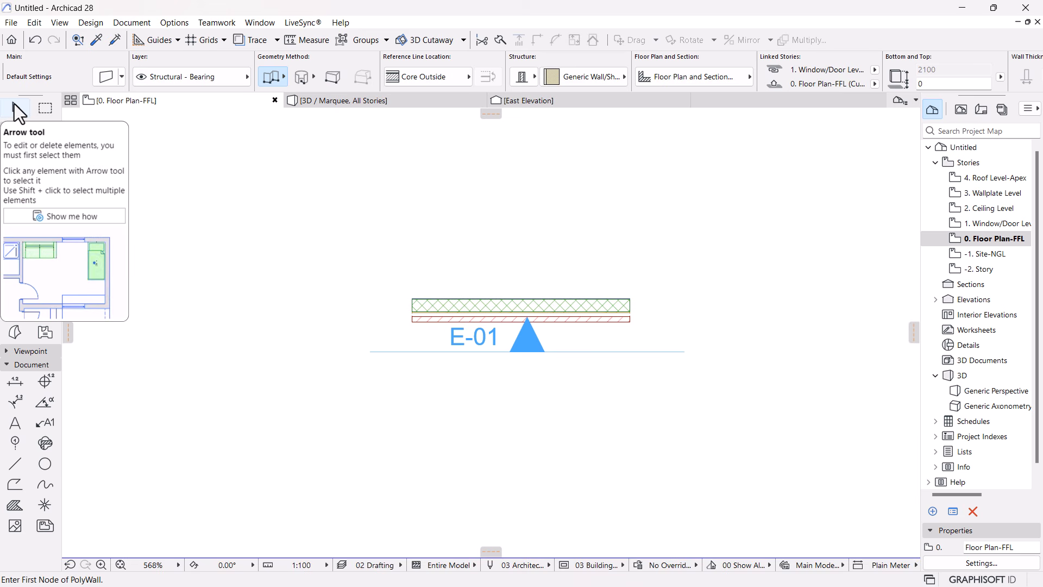
click(14, 103)
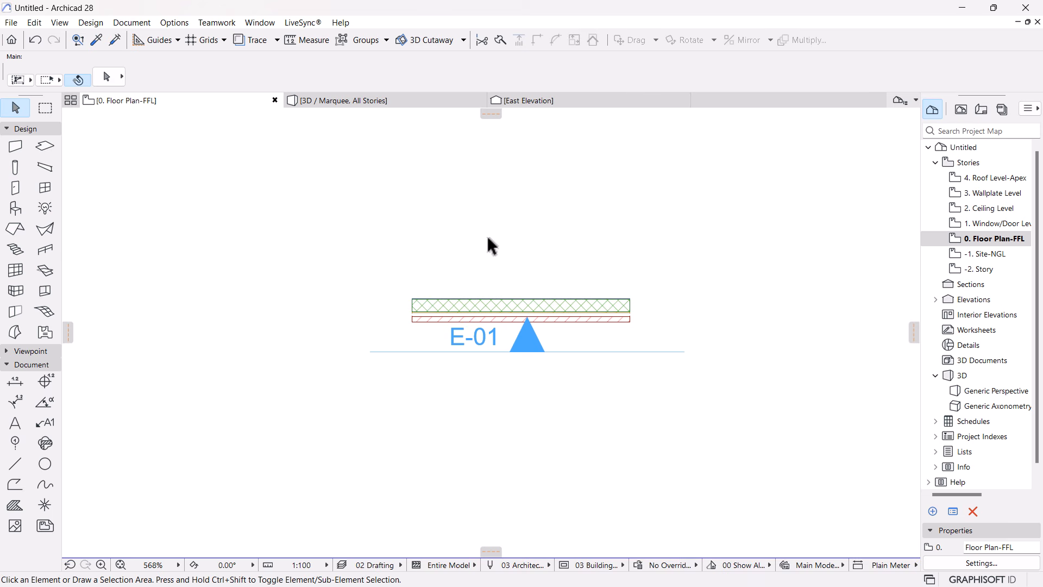
click(563, 318)
key(Escape)
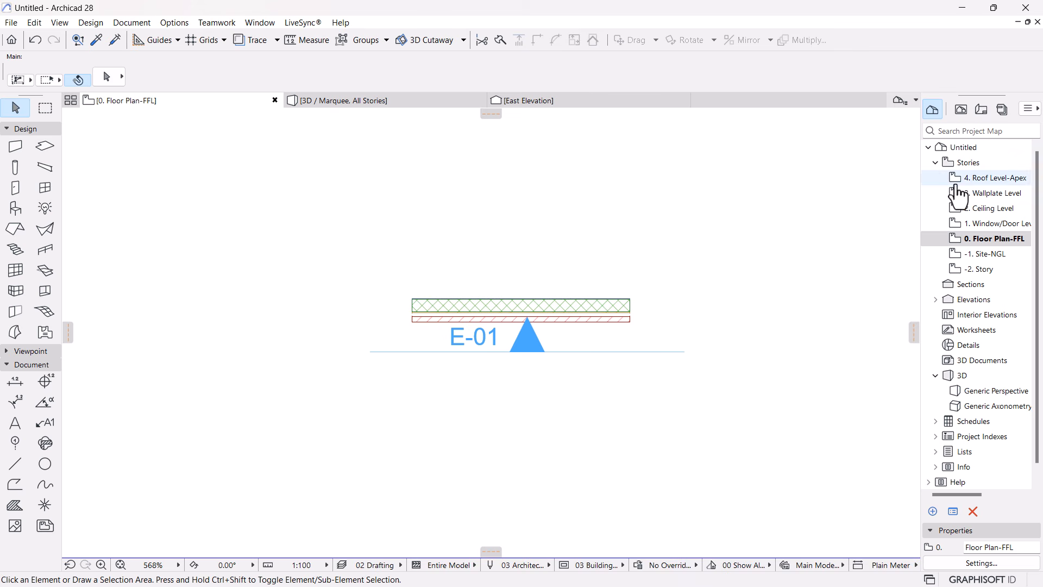
click(14, 146)
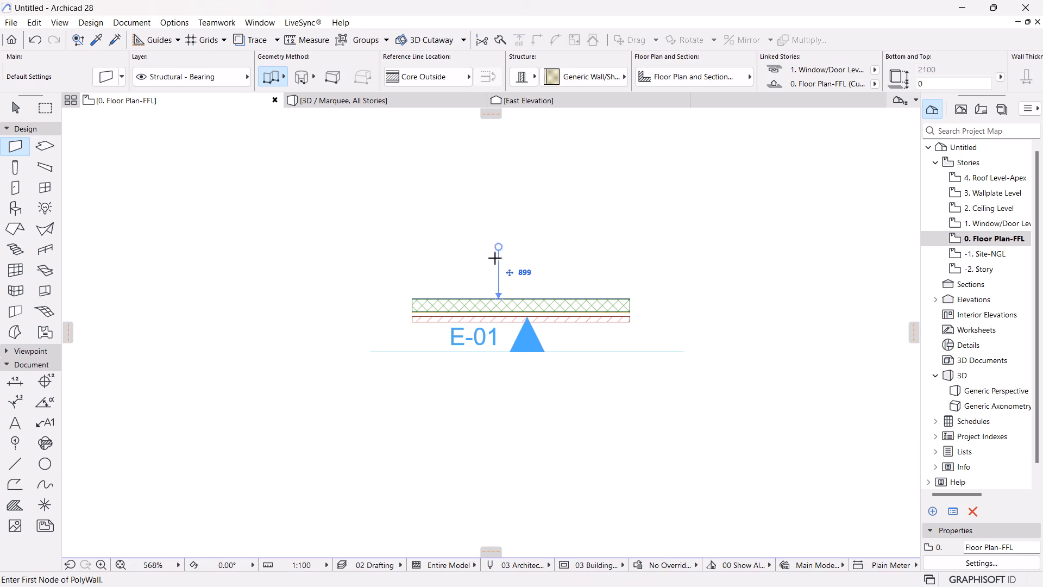
scroll(492, 267, up, 1)
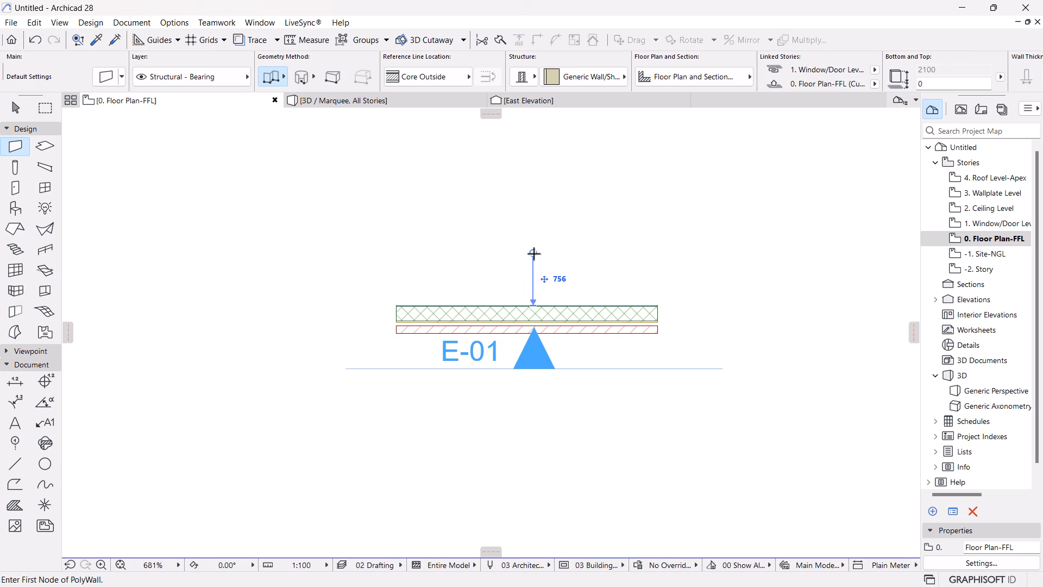
middle_drag(448, 249, 447, 228)
scroll(545, 271, up, 1)
scroll(544, 271, up, 1)
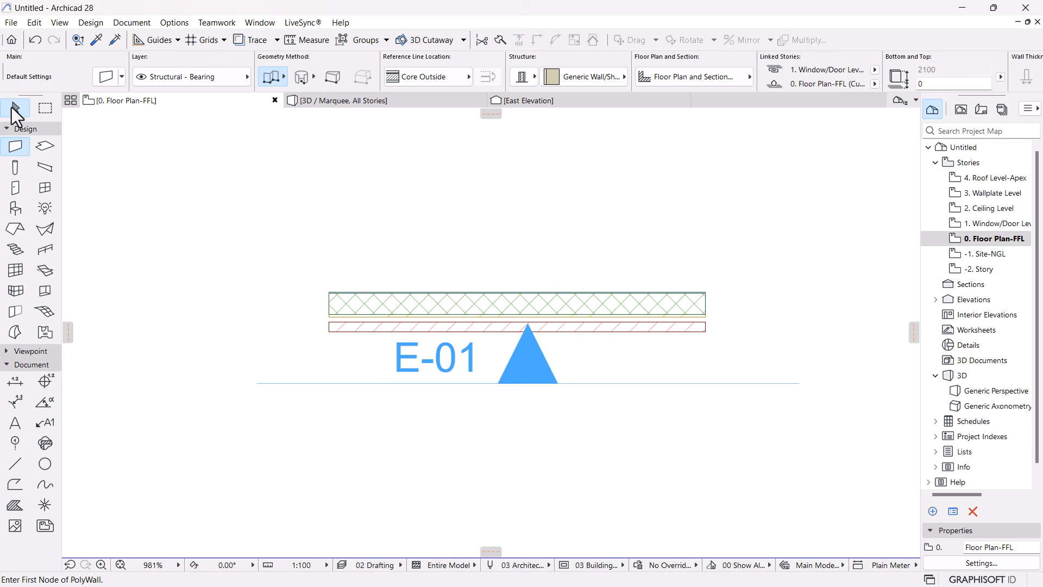
click(12, 107)
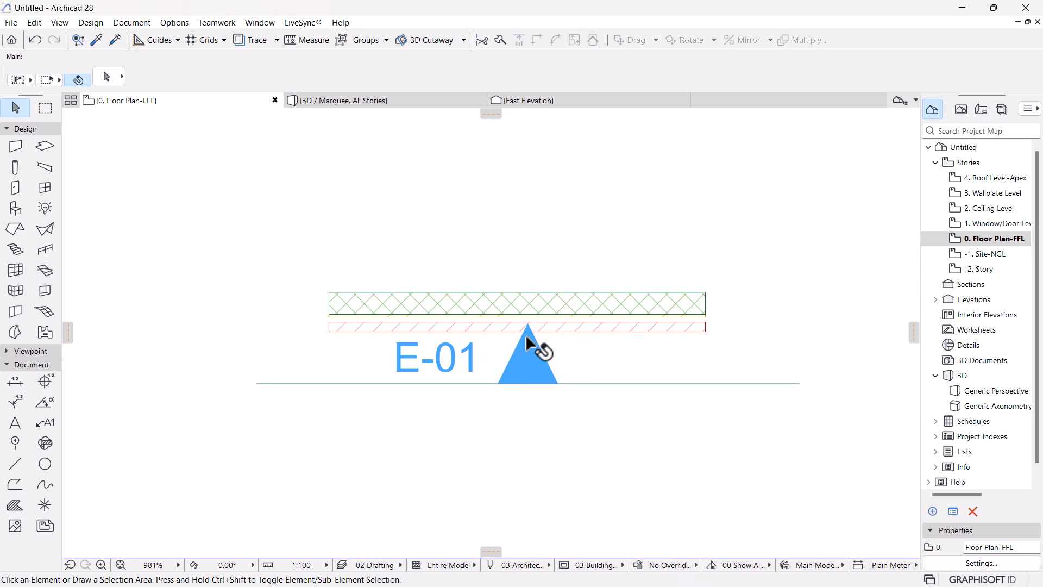
Select the wall, bring up the pet palette from an endpoint of its reference line, and reposition the palette just above the wall
click(549, 305)
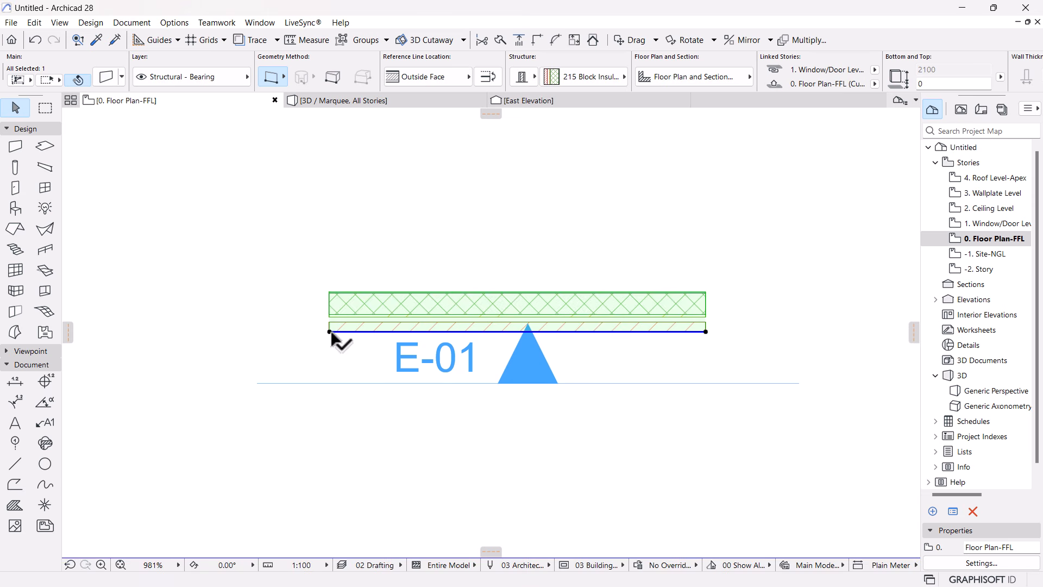
scroll(92, 336, down, 2)
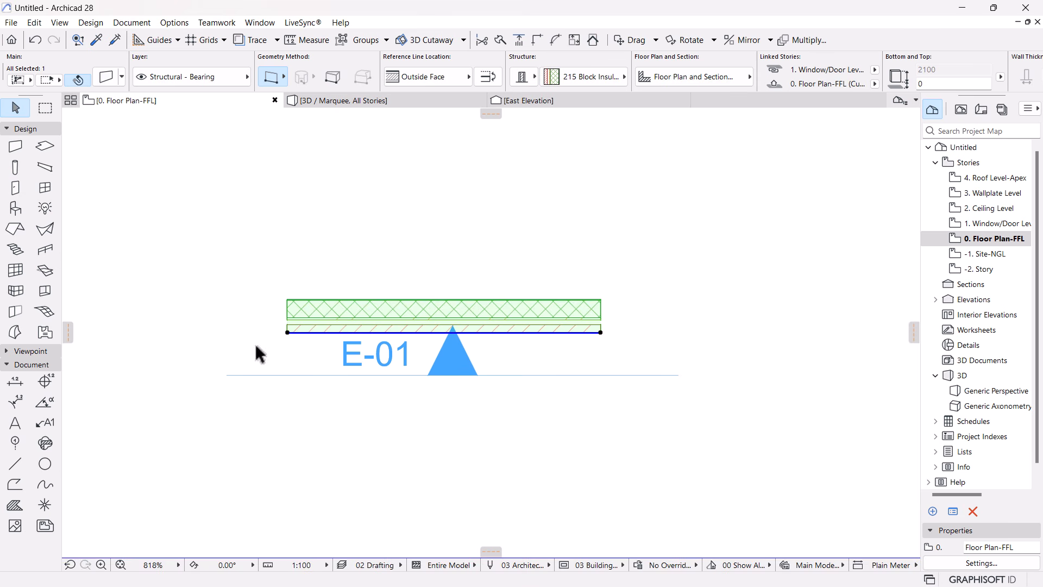
click(600, 332)
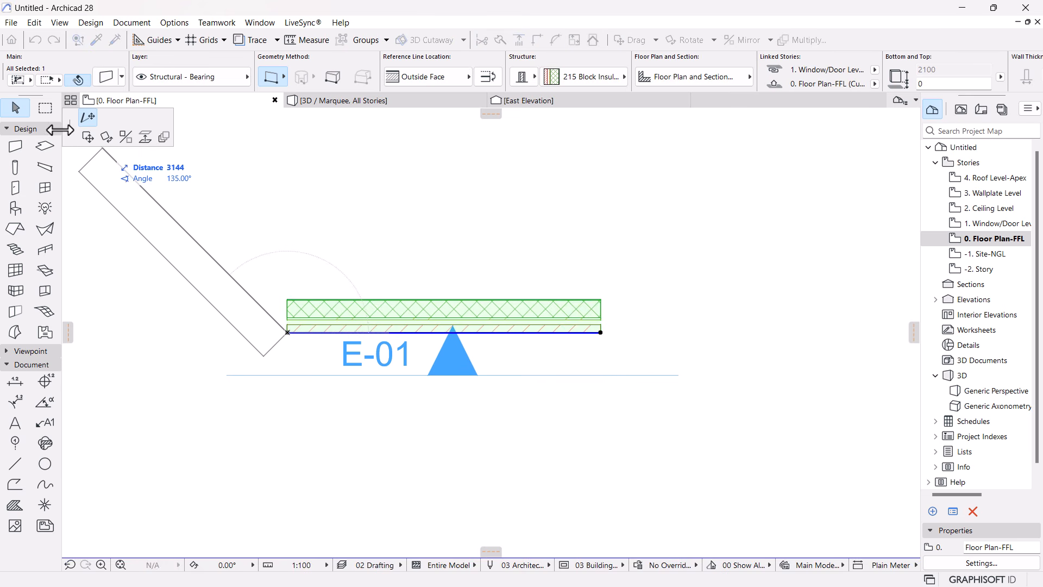
drag(71, 131, 449, 222)
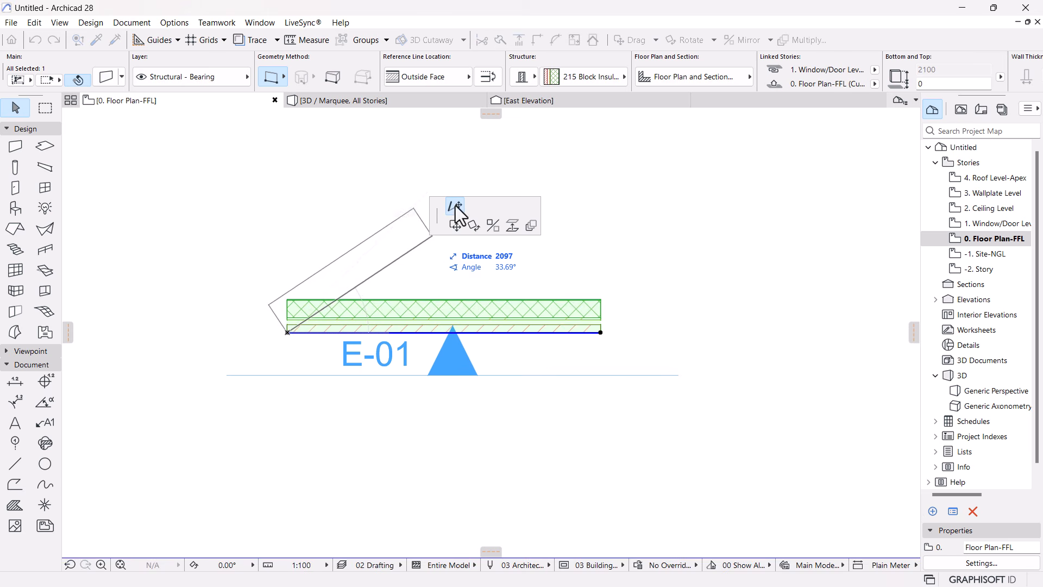
key(Escape)
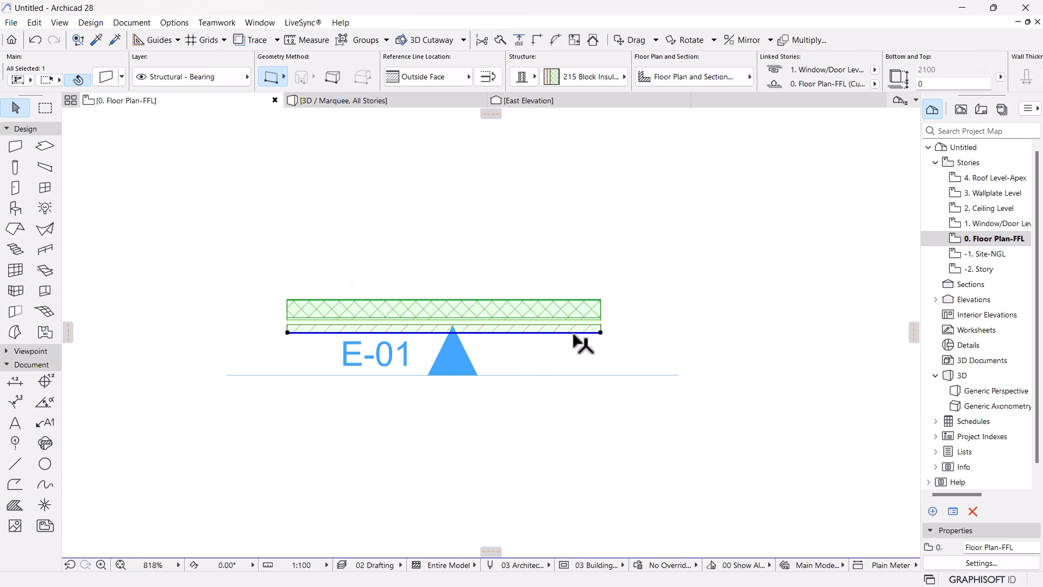
Try stretching the wall's right endpoint past its left end to a length of about 1836 mm, and undo the stretch
click(601, 332)
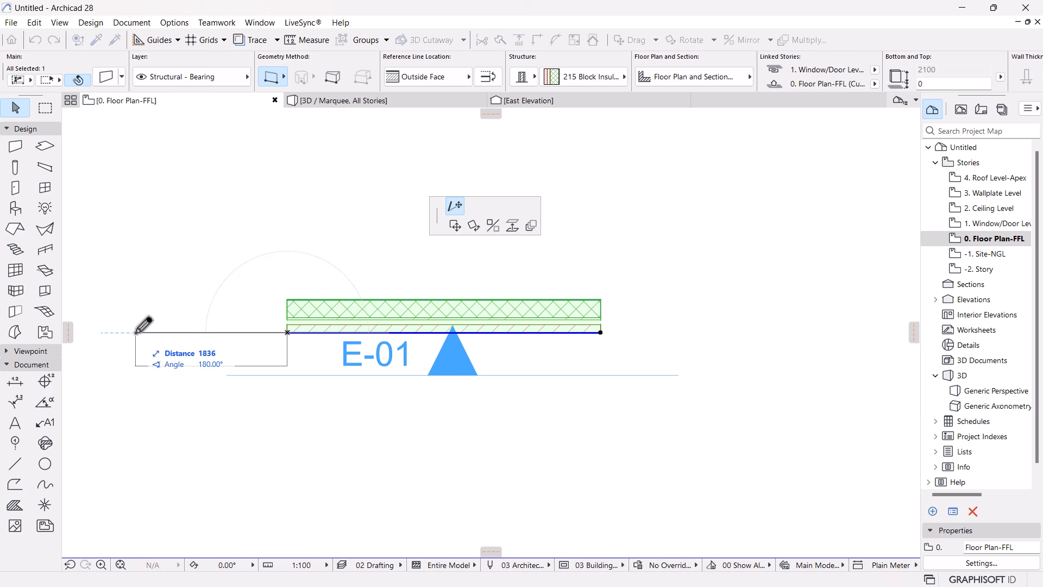
click(135, 332)
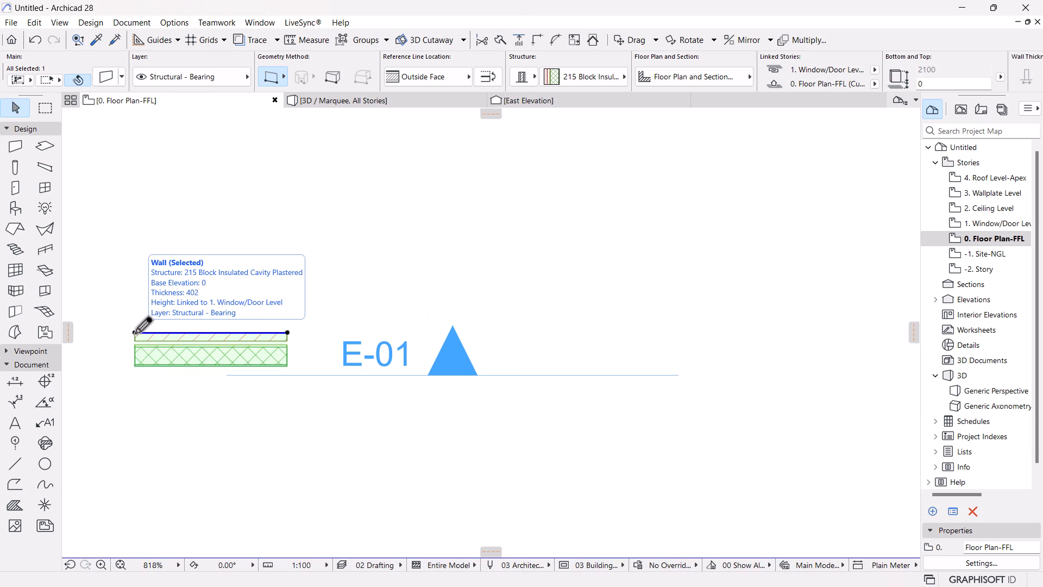
key(ctrl+z)
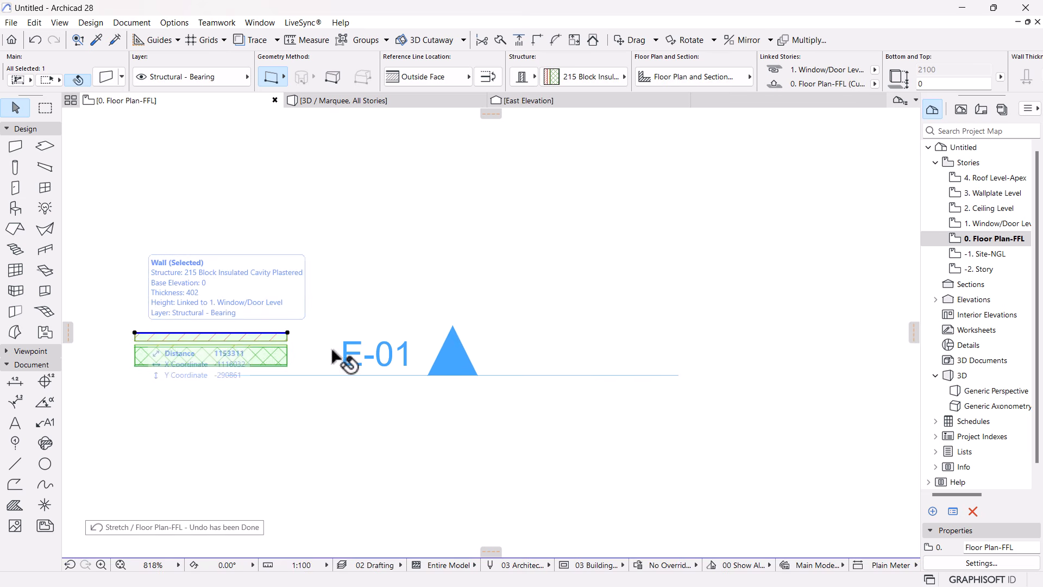
Stretch the wall's right end to a total length of 5000 mm and measure the length along its upper edge
click(600, 332)
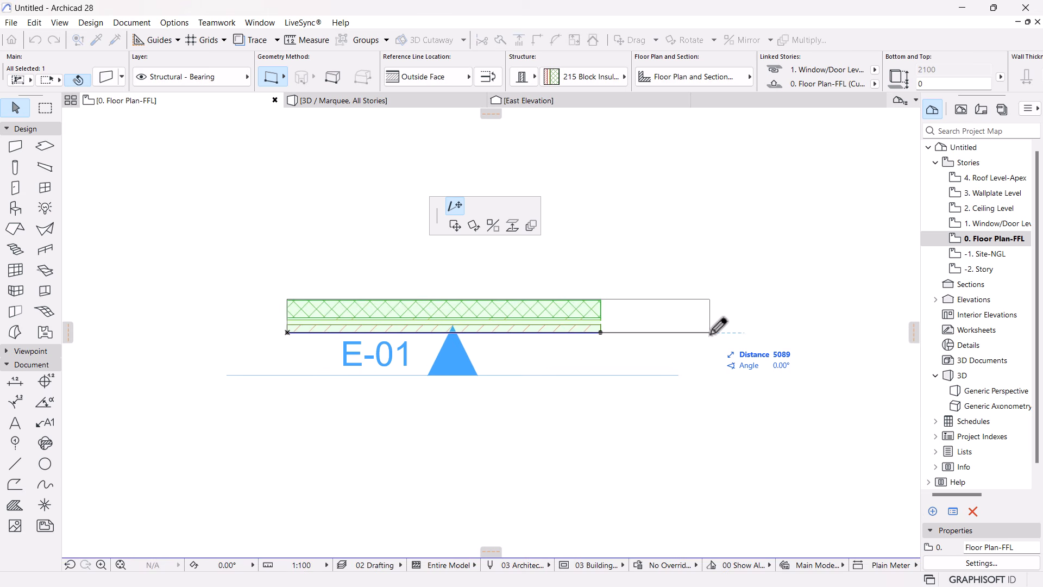
text(5000)
key(Return)
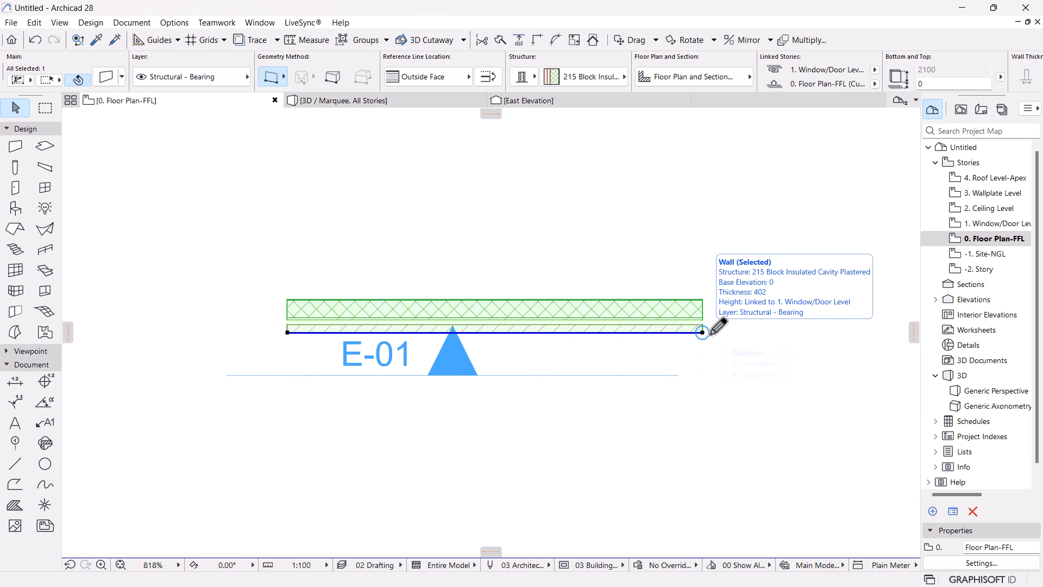
click(291, 44)
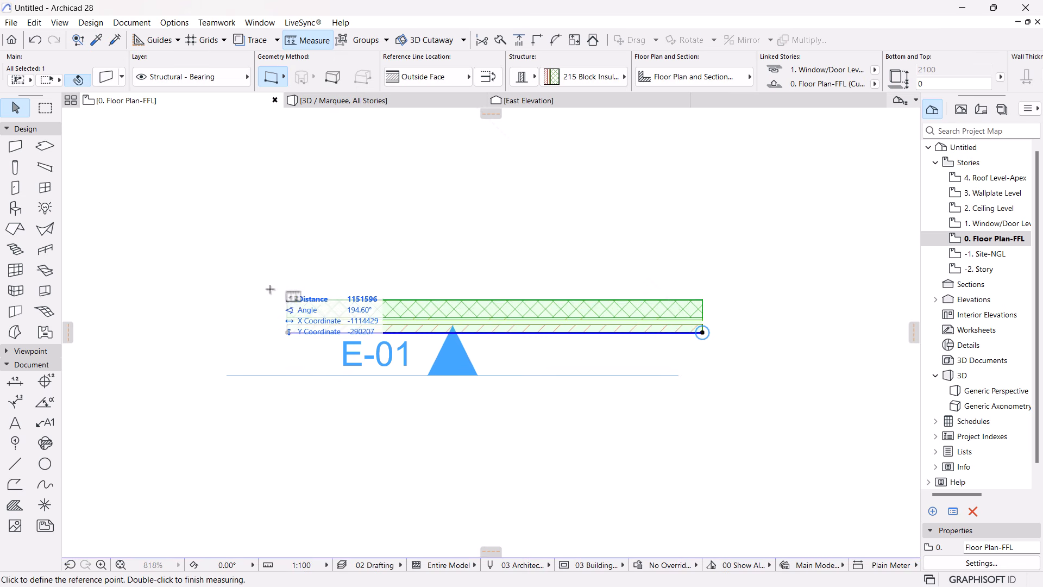
click(287, 299)
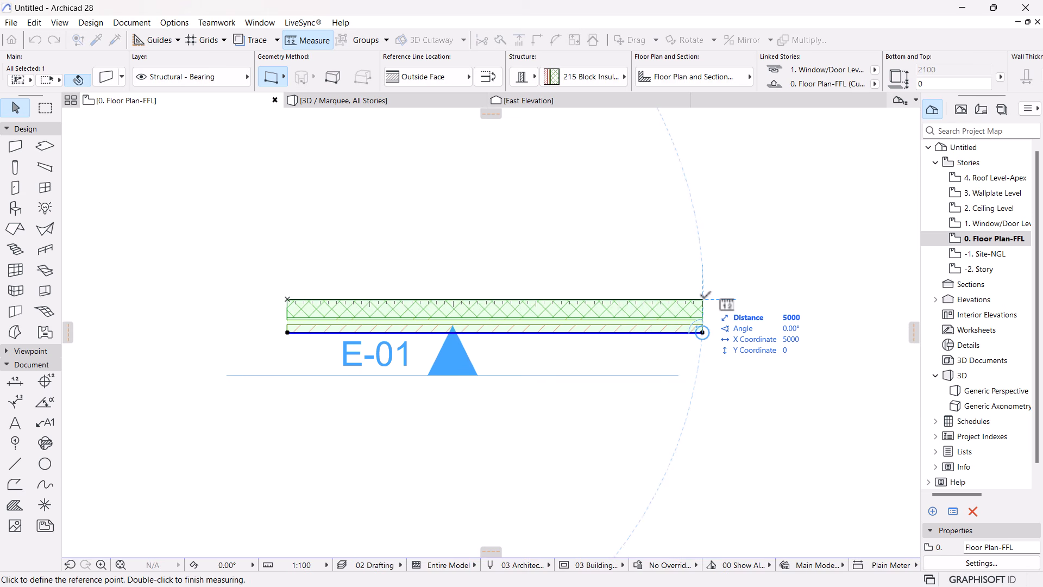
key(Escape)
Stretch the wall's right end to a total length of 6000 mm
click(702, 332)
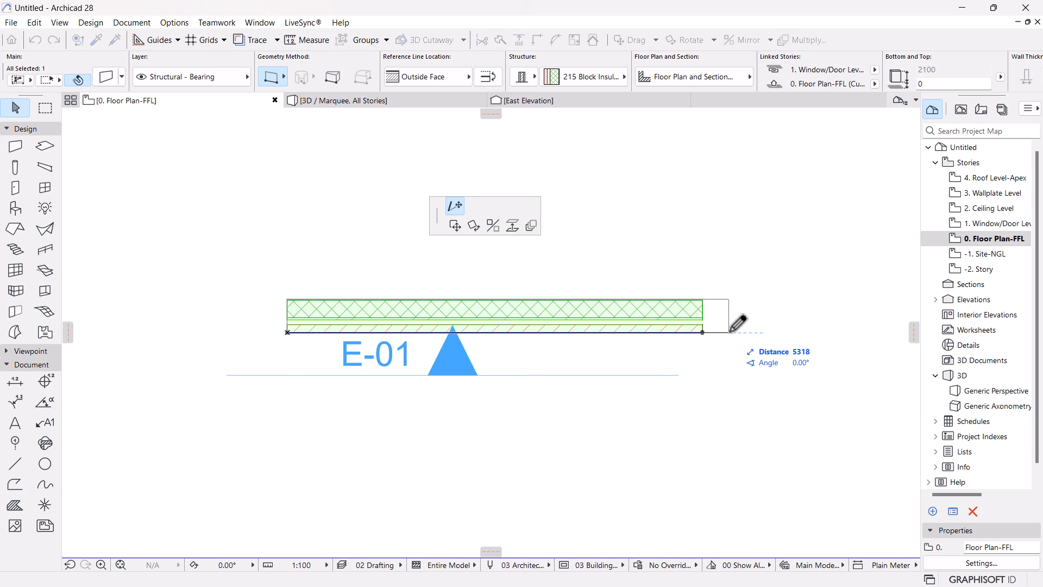
text(6000)
key(Return)
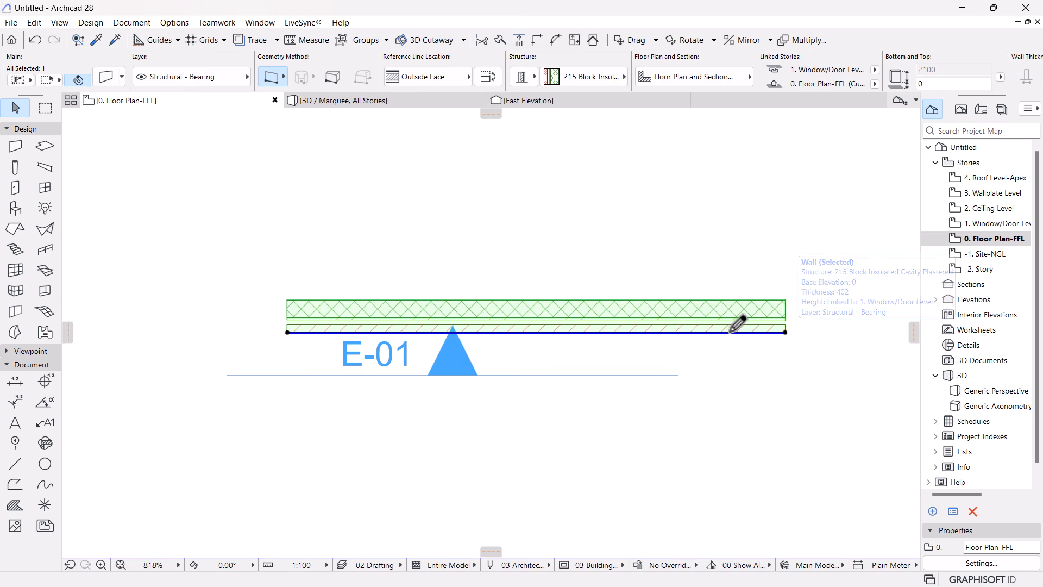
Move the whole wall by its right endpoint, up and slightly left, clear of the E-01 marker
click(738, 324)
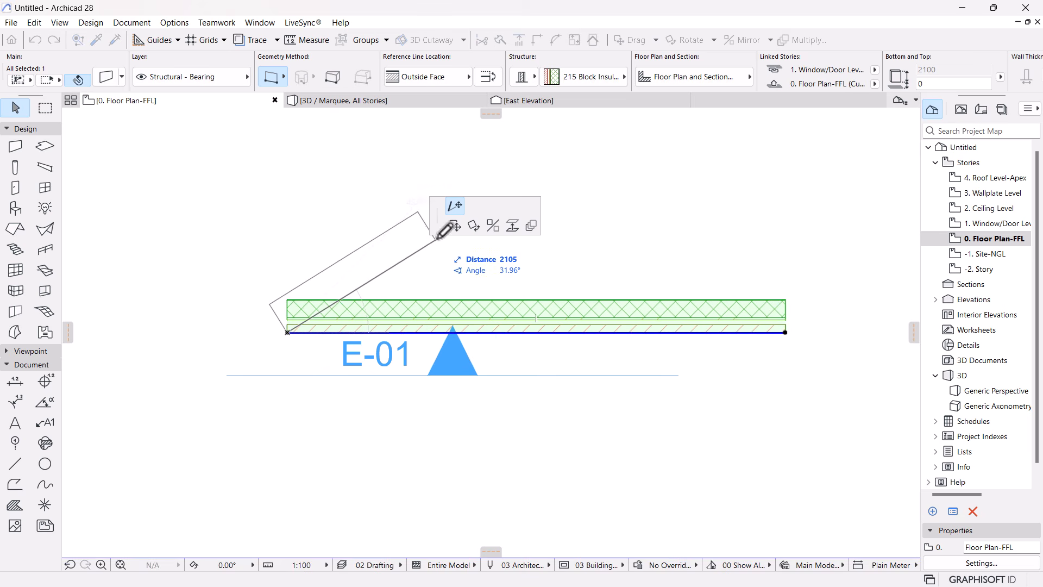
click(453, 226)
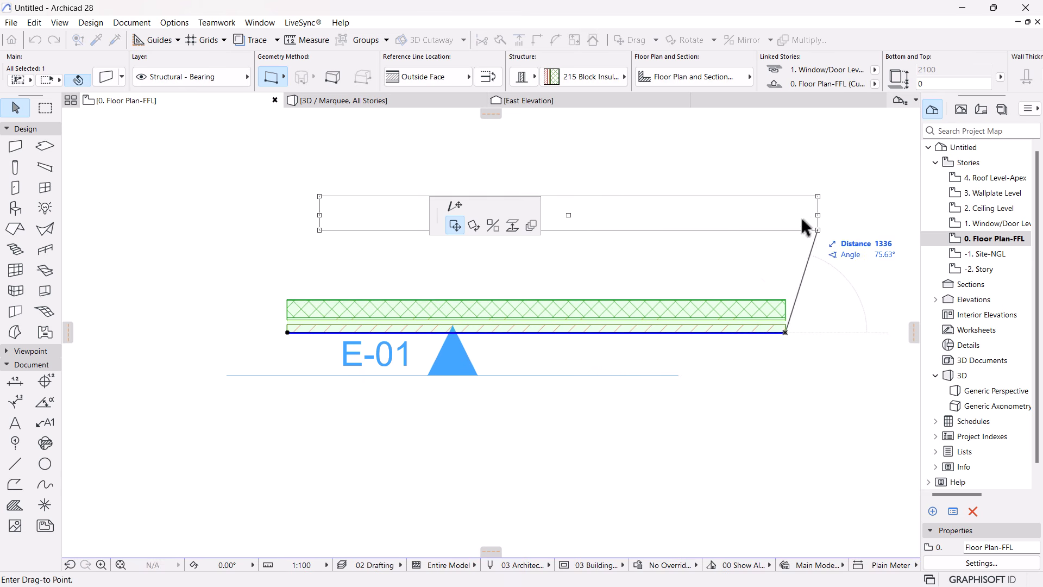
click(743, 256)
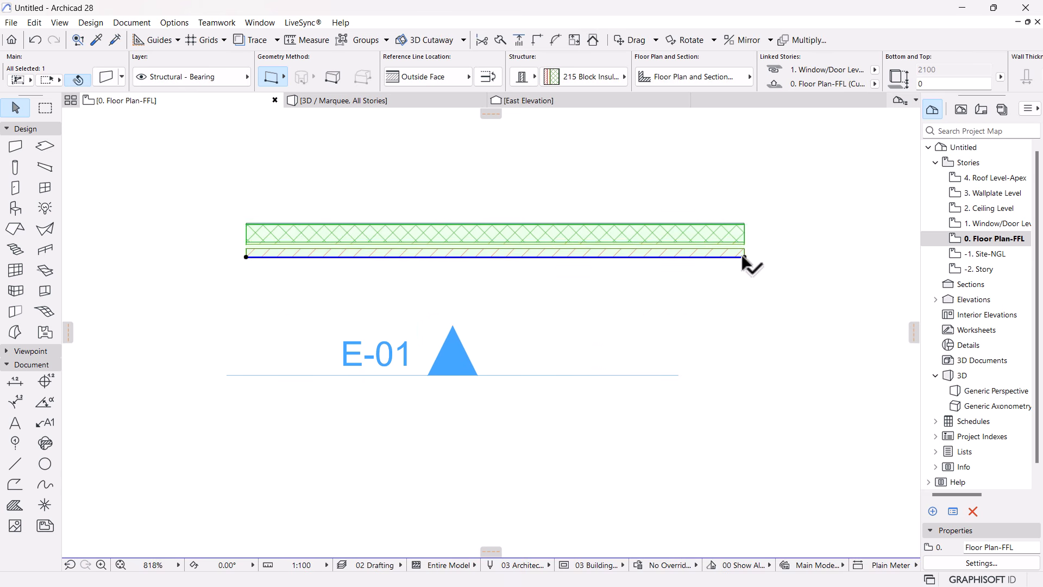
Try rotating the wall 30° counterclockwise about a point near the middle of its lower edge, and undo the rotation
click(742, 256)
click(477, 225)
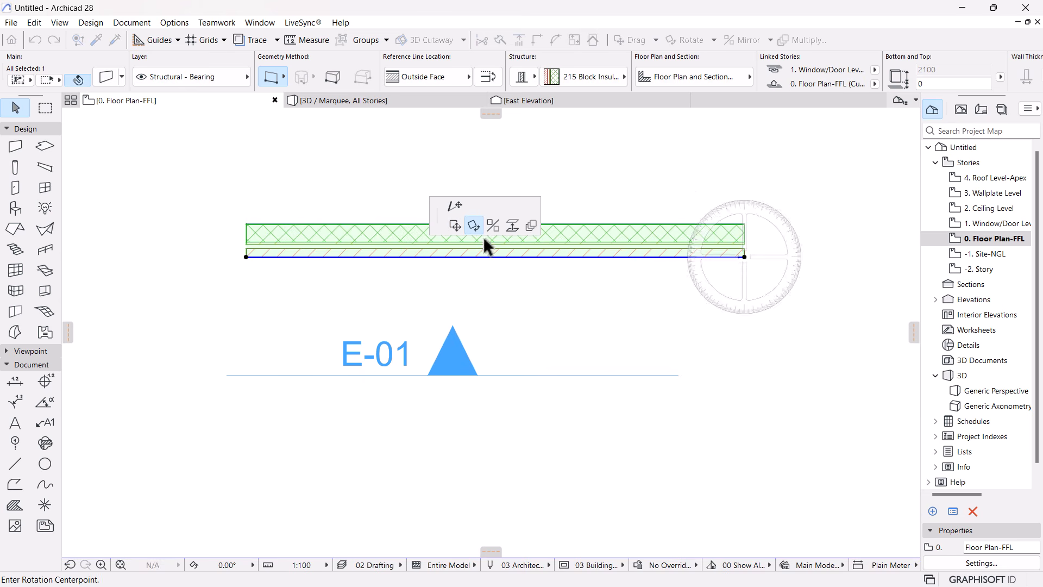
click(489, 256)
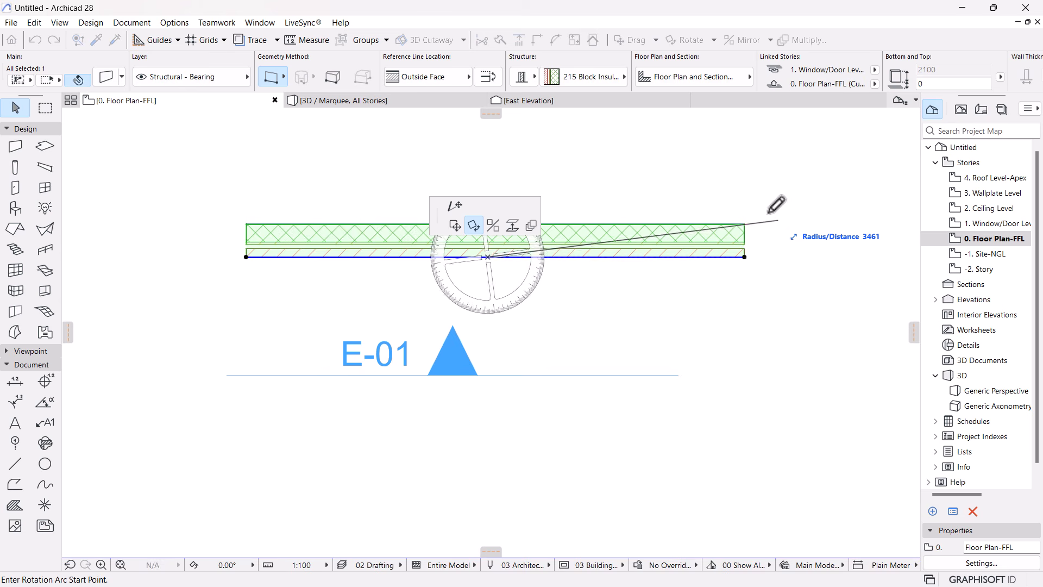
click(780, 256)
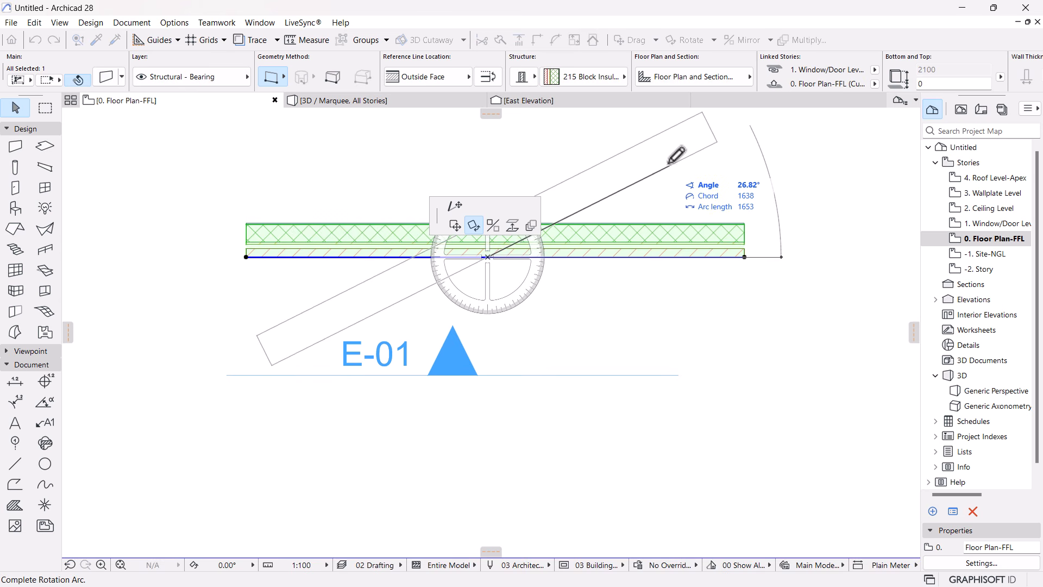
text(30)
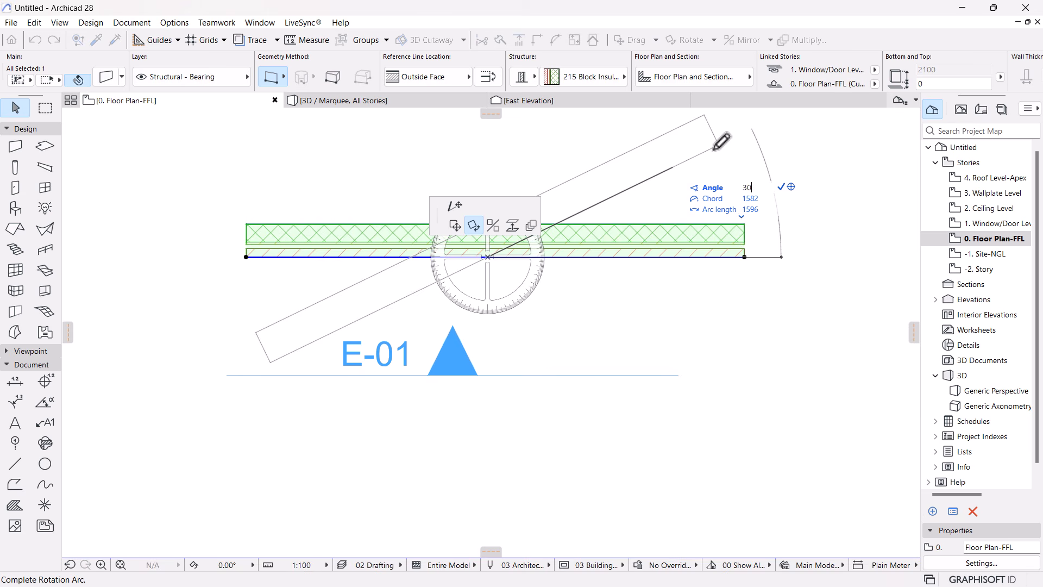
key(Return)
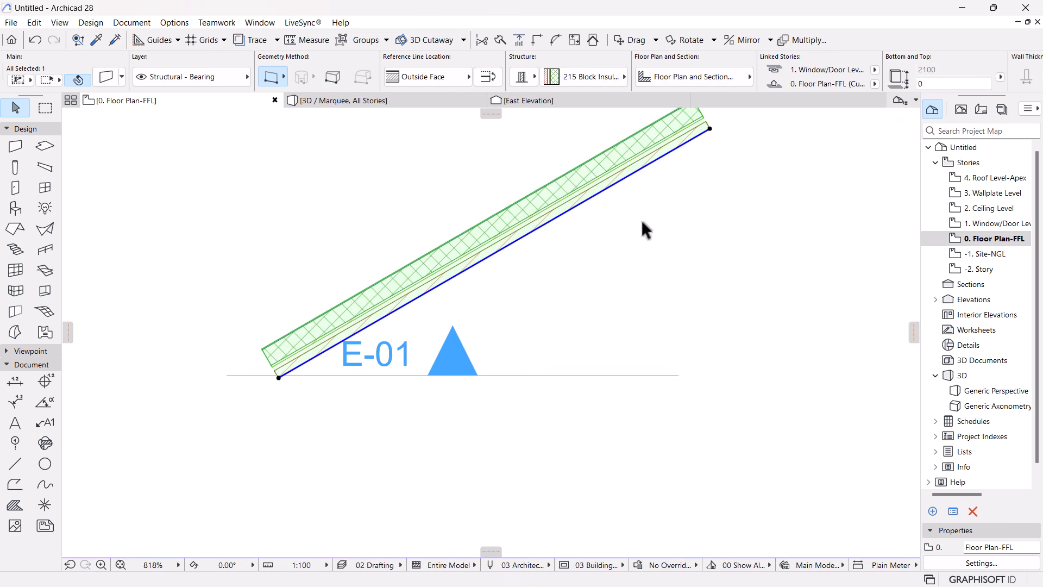
scroll(634, 225, down, 1)
middle_drag(623, 216, 570, 264)
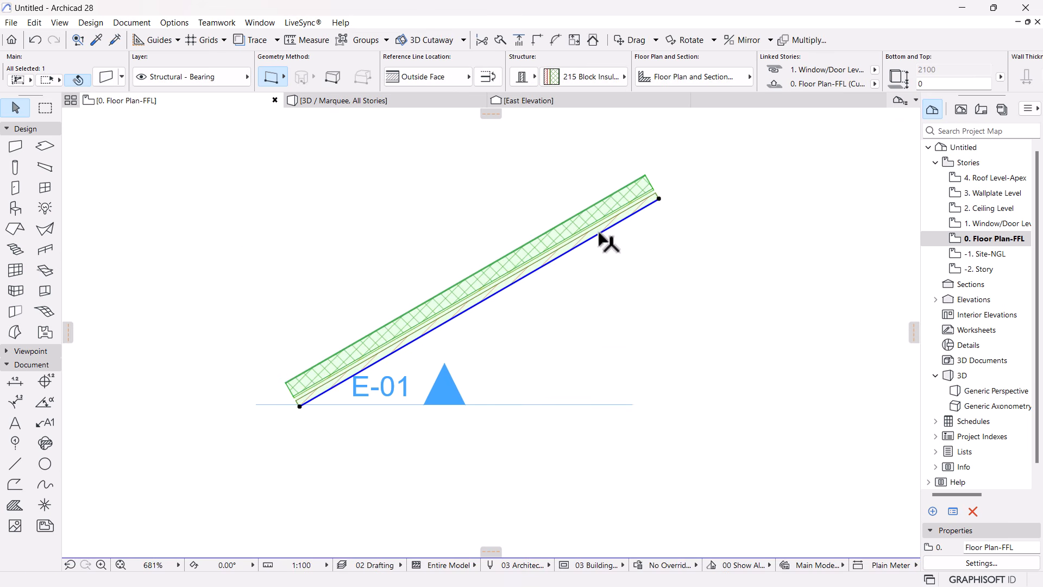
key(ctrl+z)
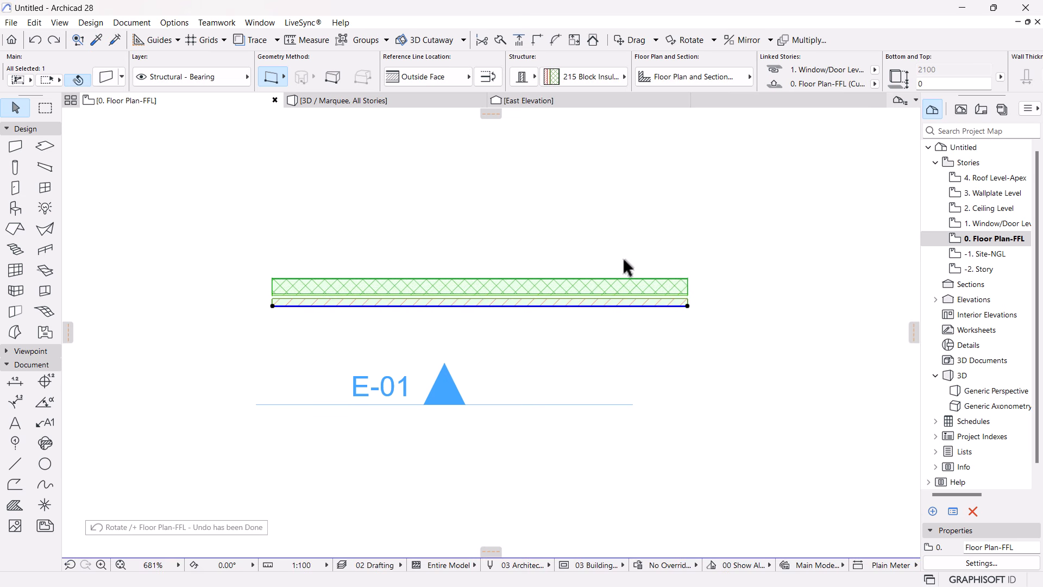
Elevate the wall by 2100 mm with Set Home Story by Elevation enabled, accepting its move to another story
click(687, 305)
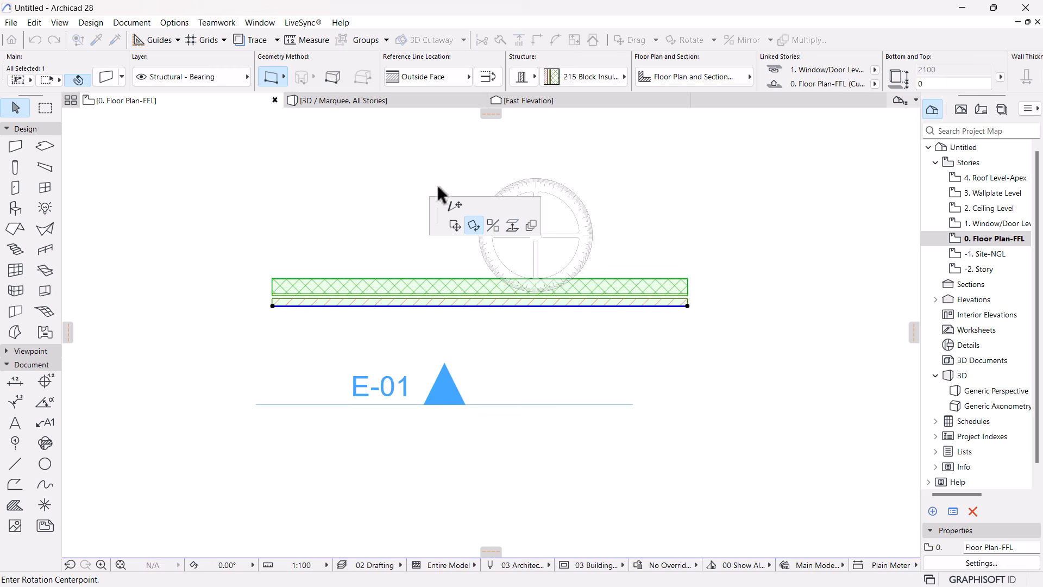
click(513, 227)
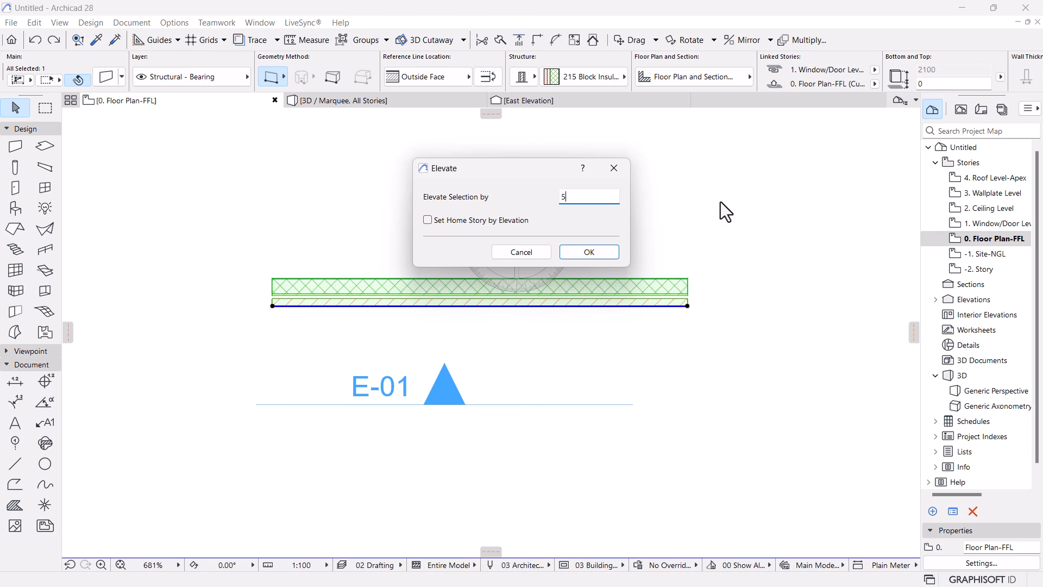
drag(584, 197, 518, 196)
text(2500)
key(BackSpace)
key(BackSpace)
key(BackSpace)
text(100)
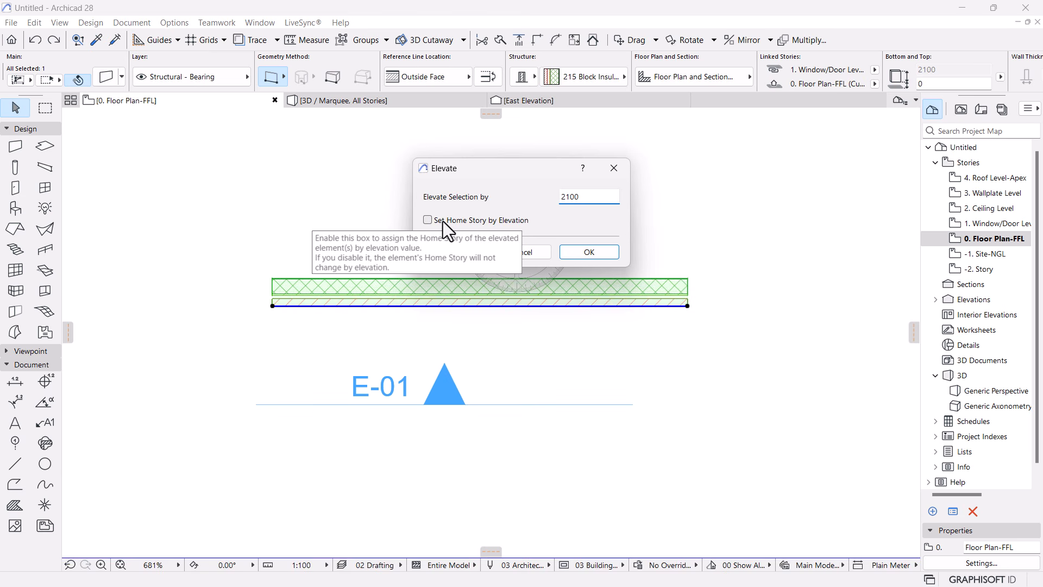
click(428, 221)
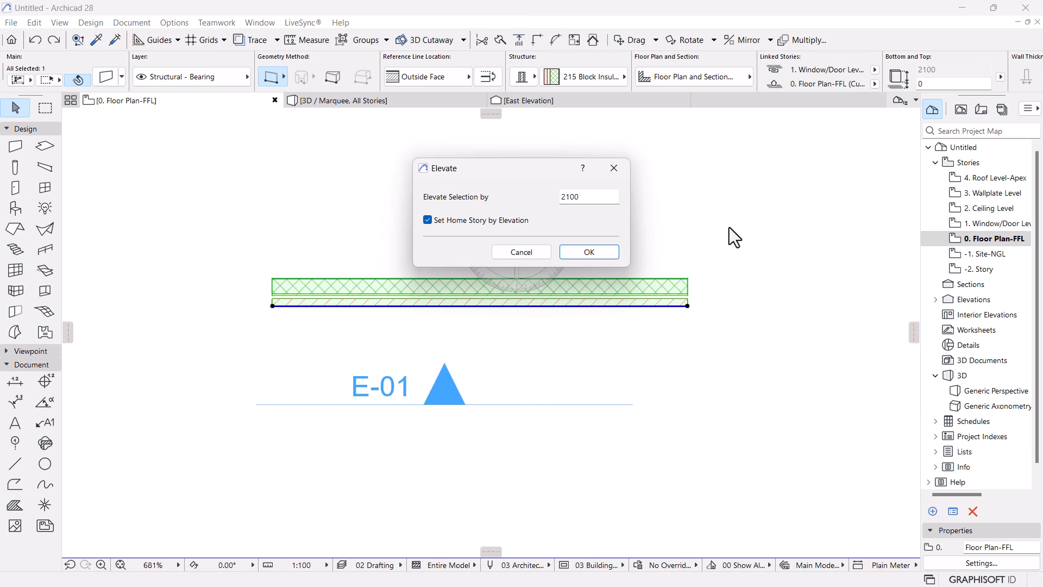
click(588, 251)
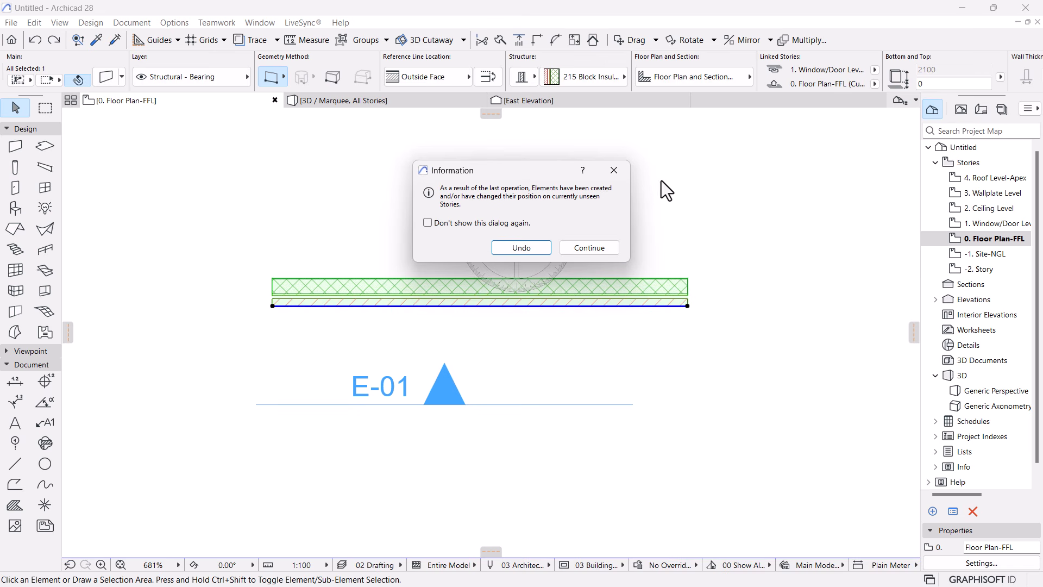
click(550, 248)
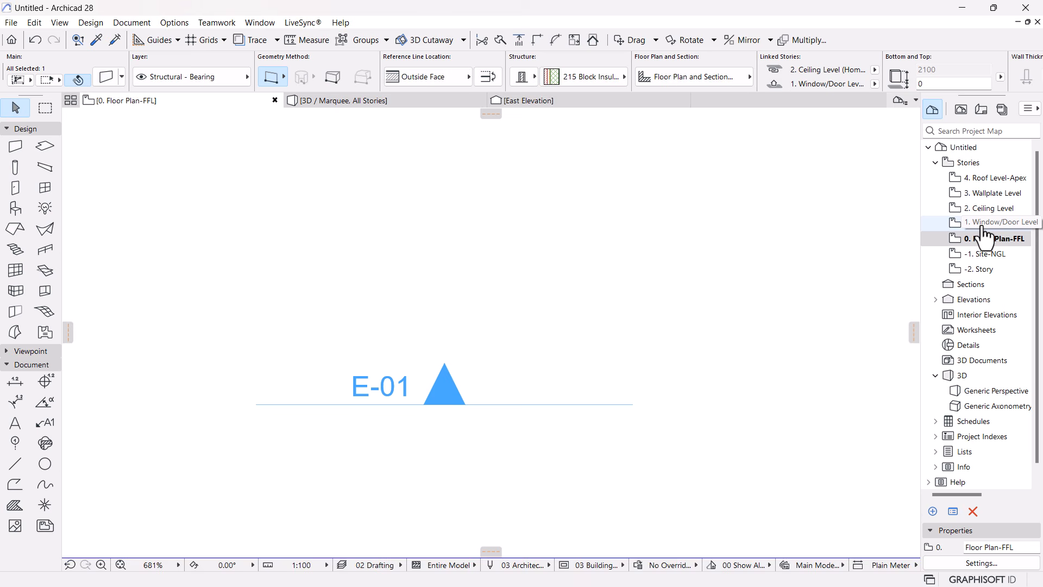
Check the elevated wall on the 1. Window/Door Level story and in the 3D view, then return to that story's plan
double_click(984, 233)
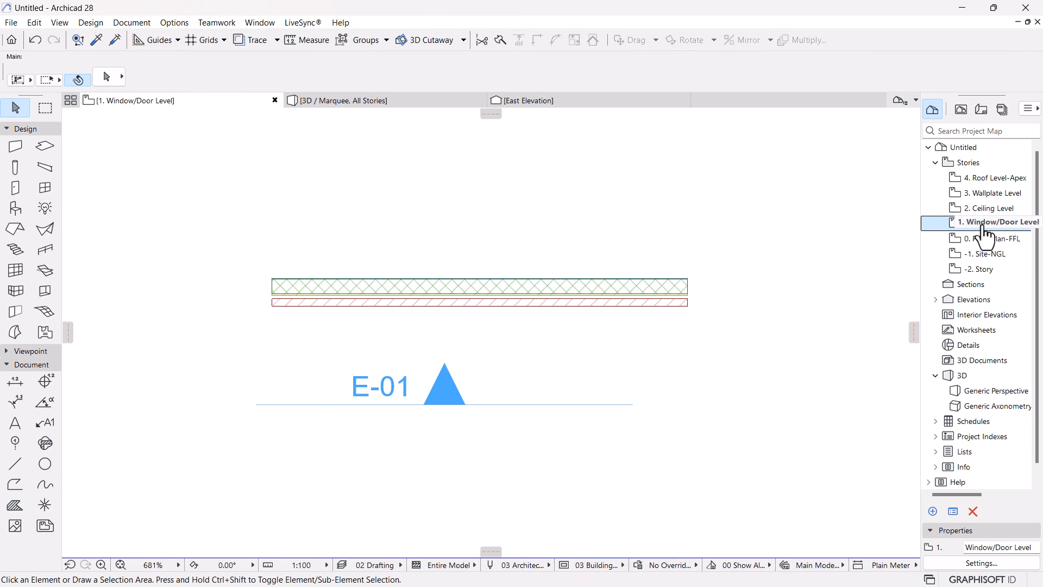
click(375, 99)
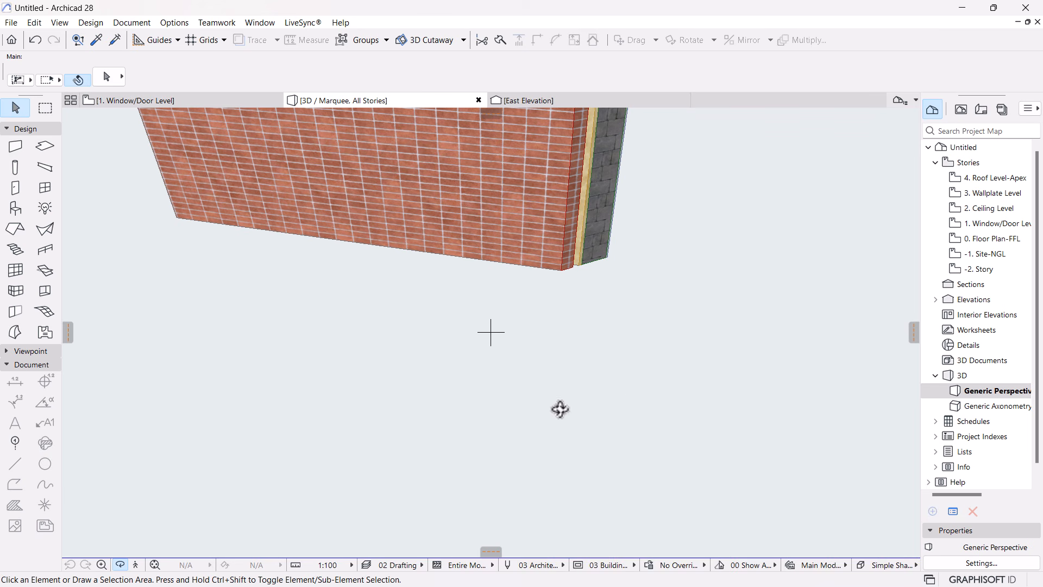
scroll(561, 407, down, 10)
scroll(514, 394, down, 2)
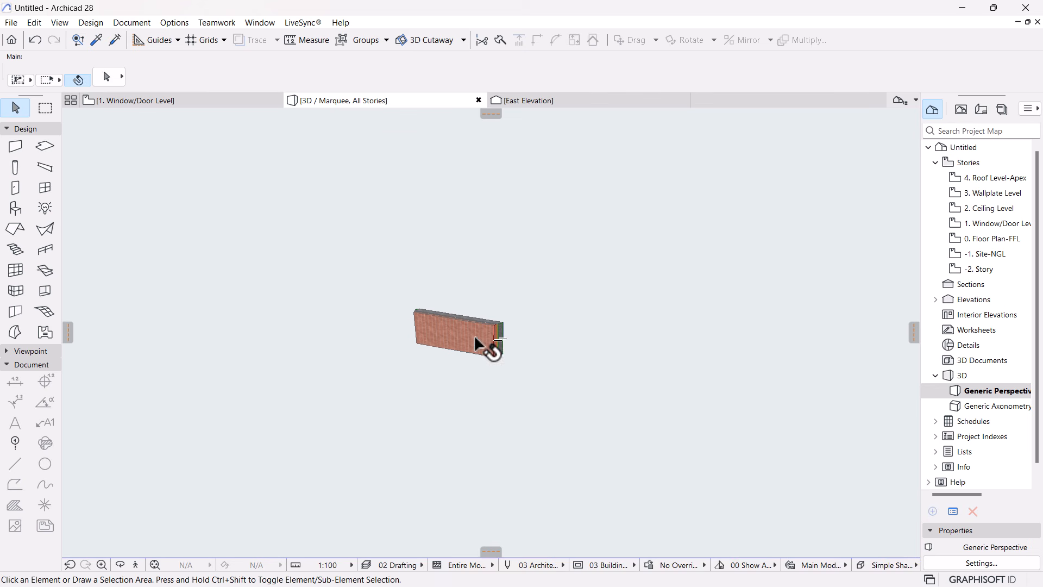
click(149, 103)
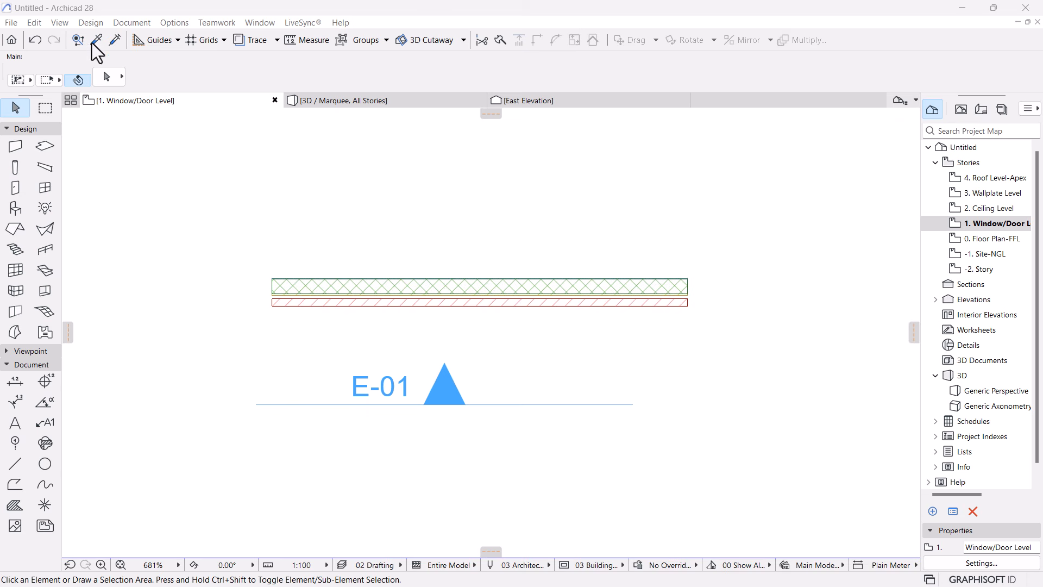
Review the snap point options and choose Between Nodes for the snap points
click(56, 21)
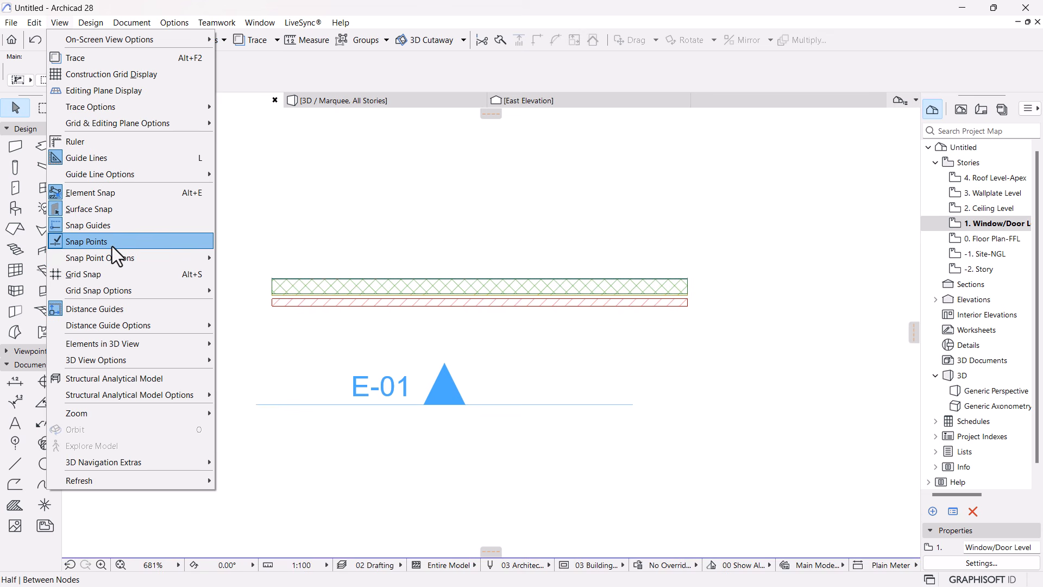
mouse_move(90, 254)
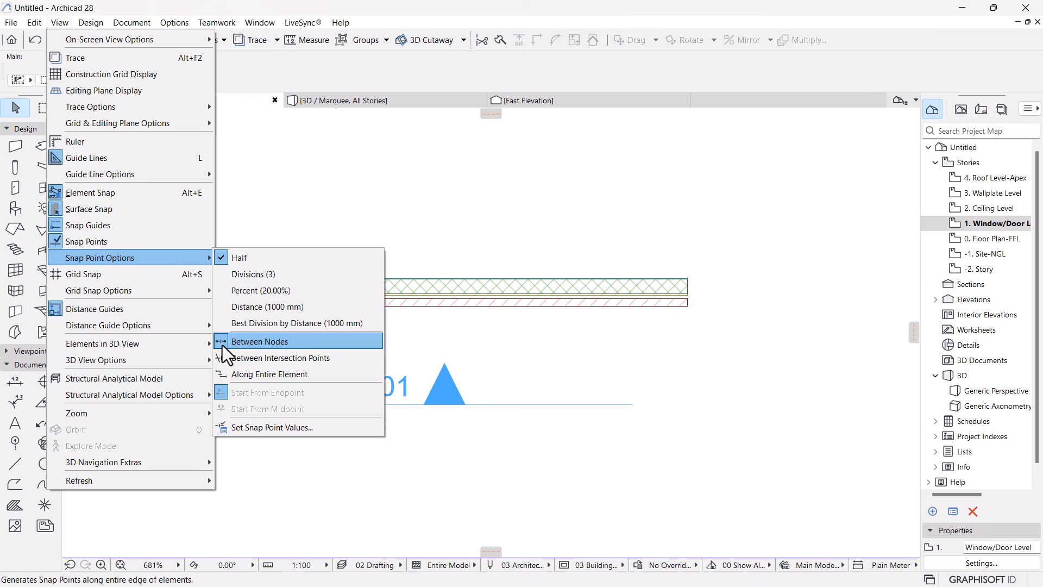
click(529, 340)
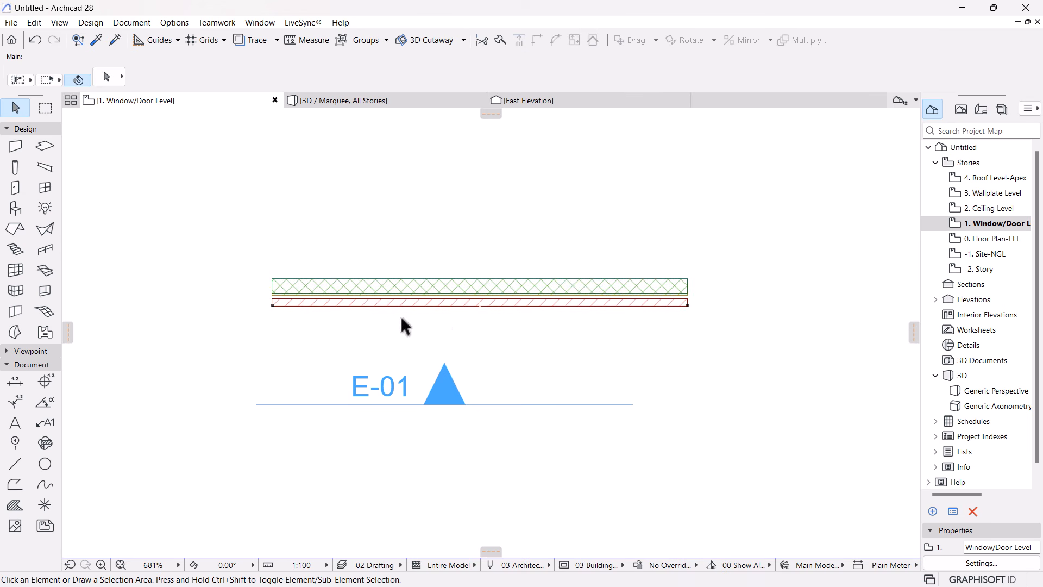
click(87, 22)
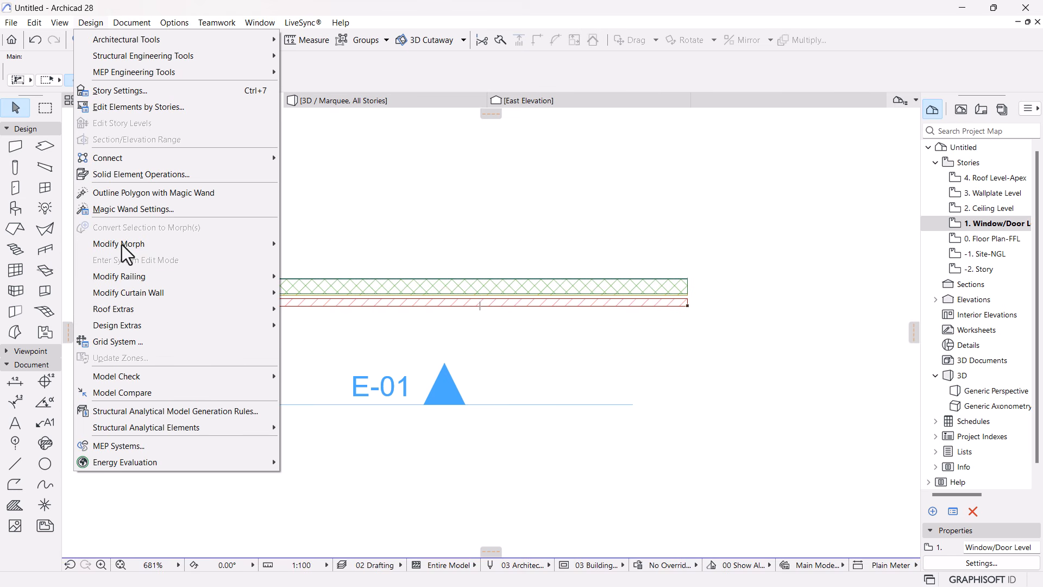
mouse_move(54, 21)
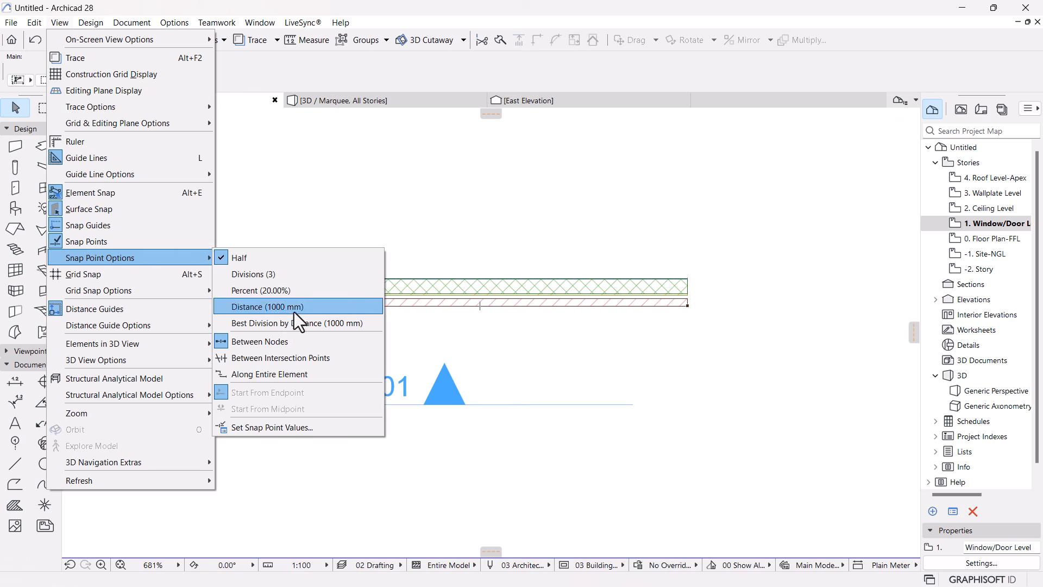
click(258, 347)
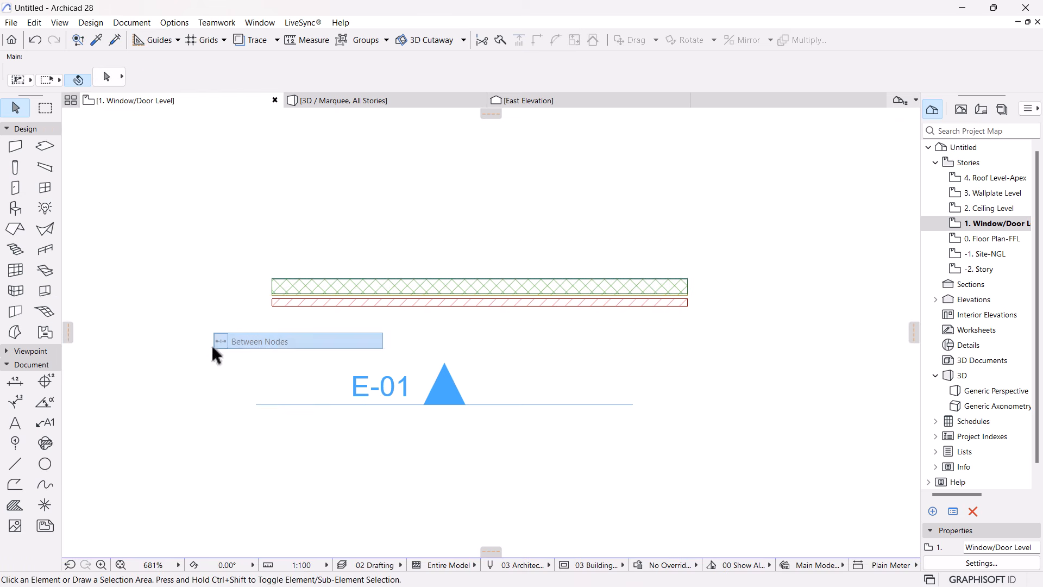
click(486, 303)
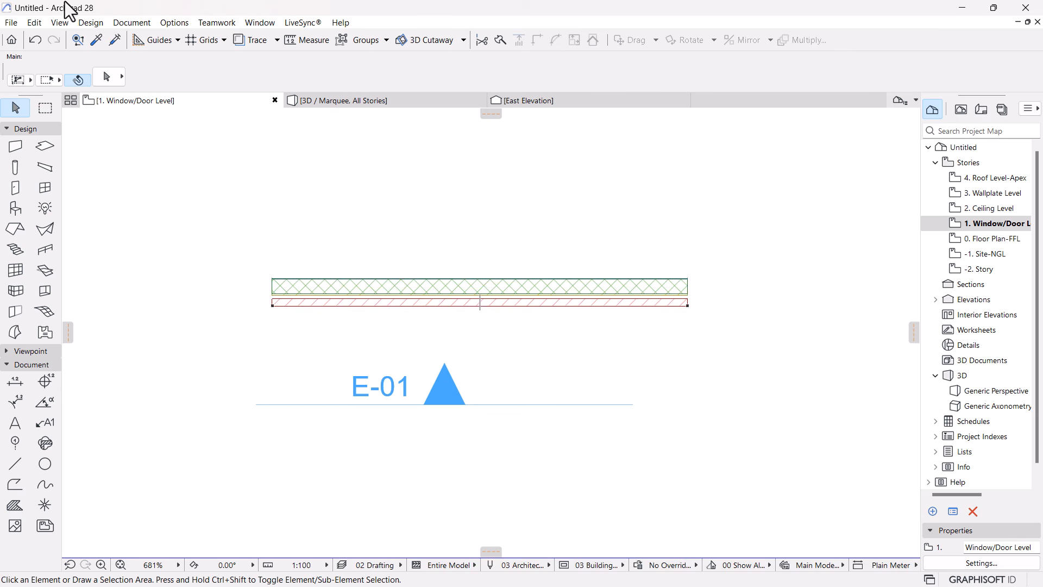
Switch Snap Points off and back on, and turn Snap Guides off
click(59, 23)
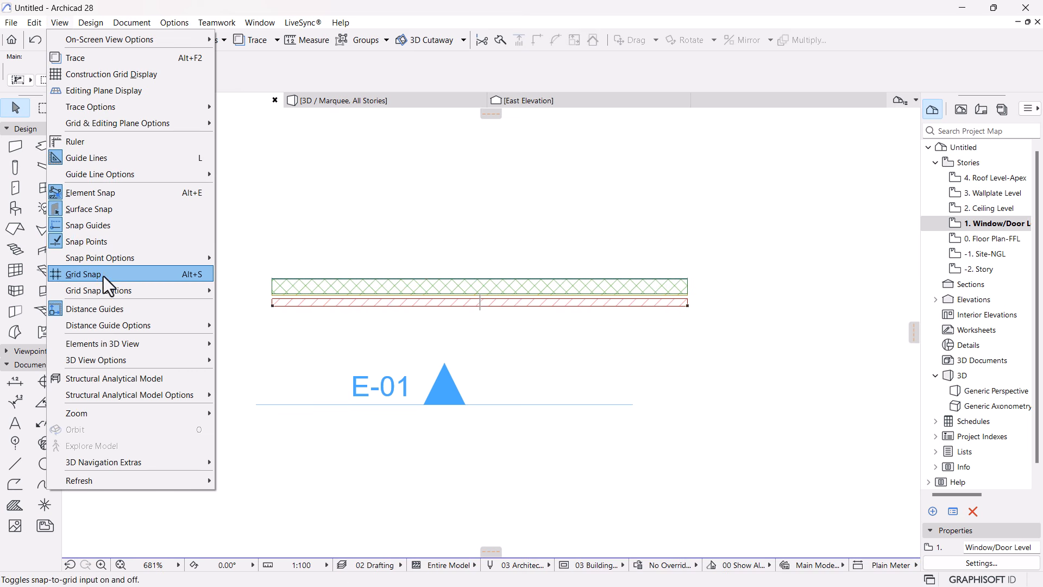
click(67, 242)
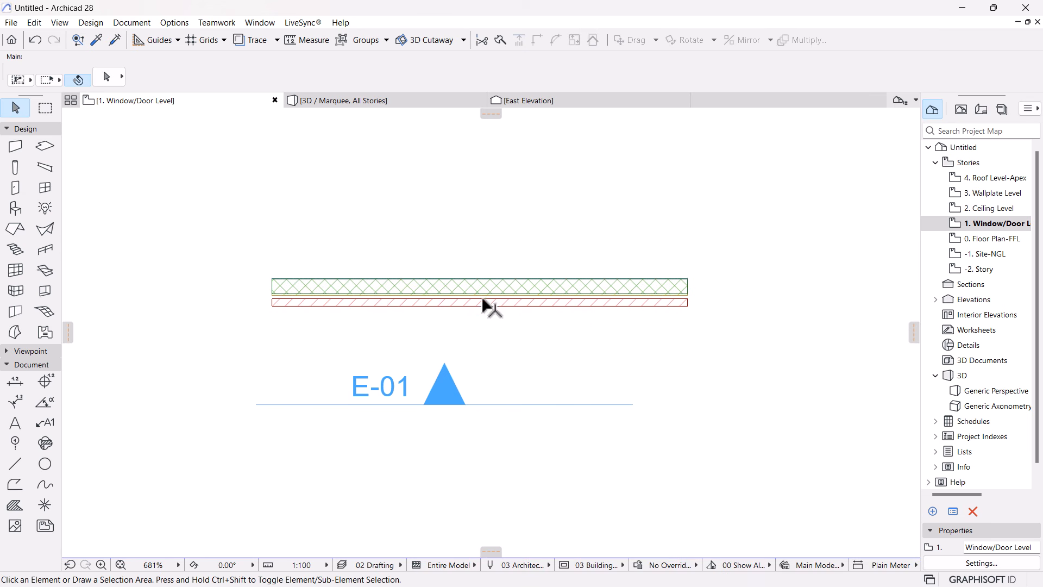
click(59, 22)
click(90, 245)
click(57, 23)
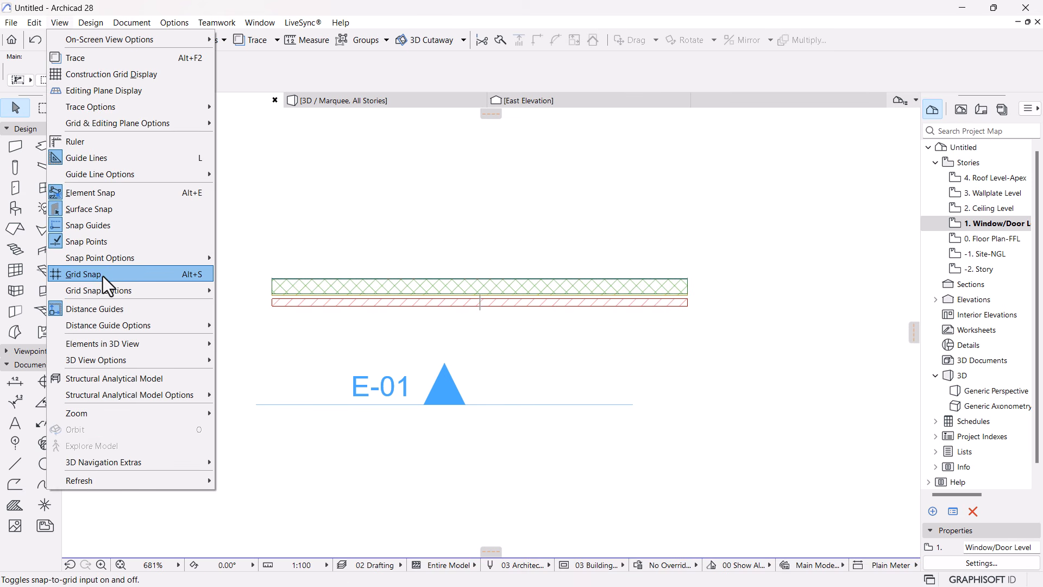
click(80, 228)
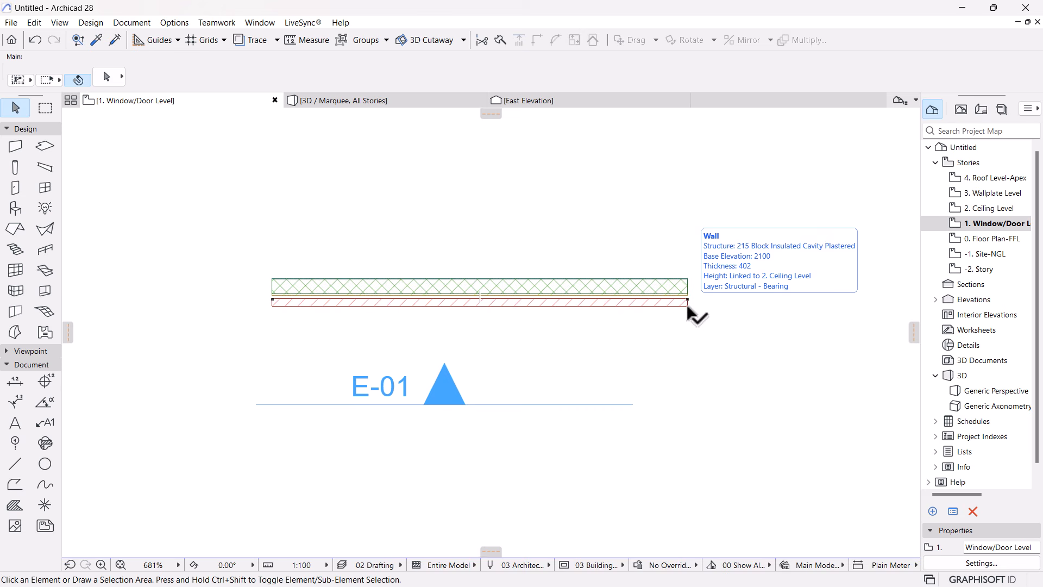
Activate the Slab tool with the rectangular method and turn Snap Guides on
click(13, 150)
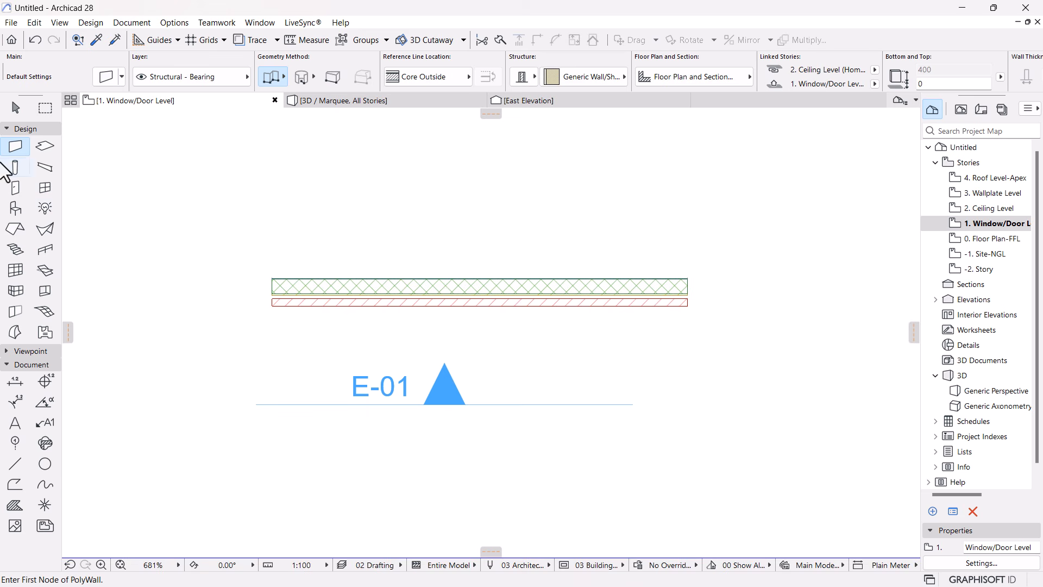
click(46, 148)
scroll(409, 263, down, 2)
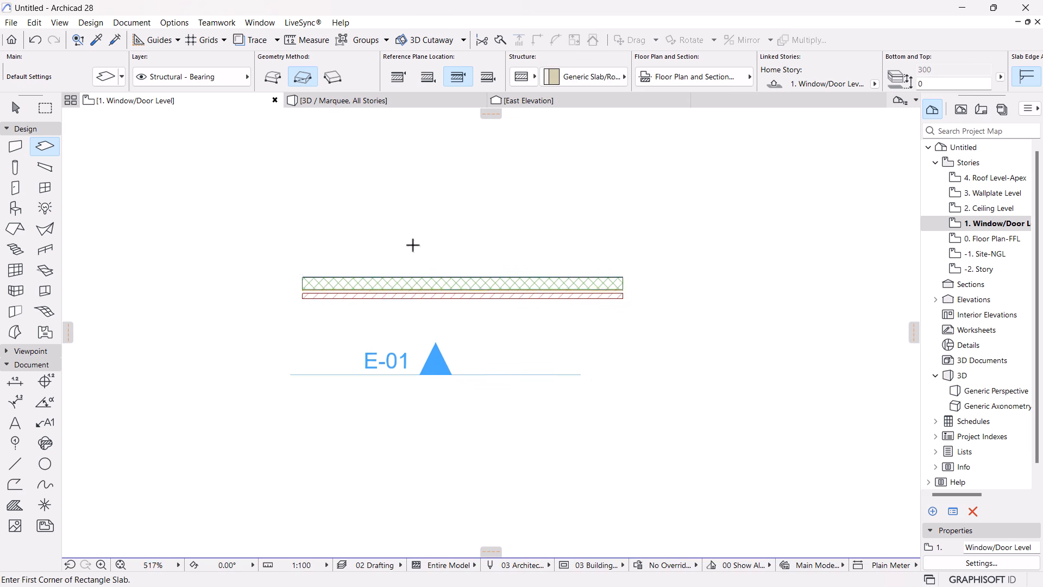
scroll(435, 181, up, 2)
scroll(434, 181, up, 1)
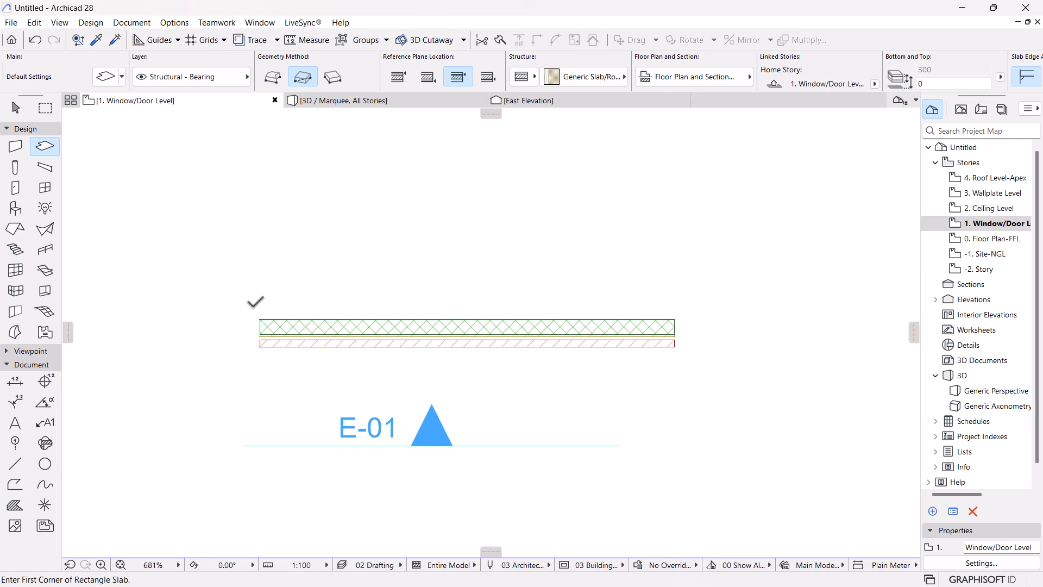
click(60, 22)
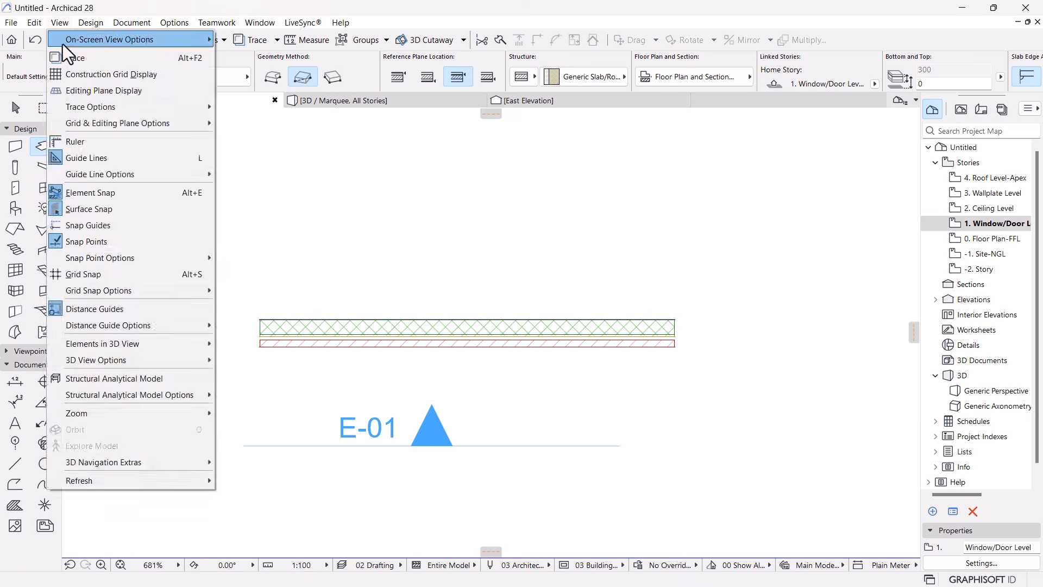
click(75, 231)
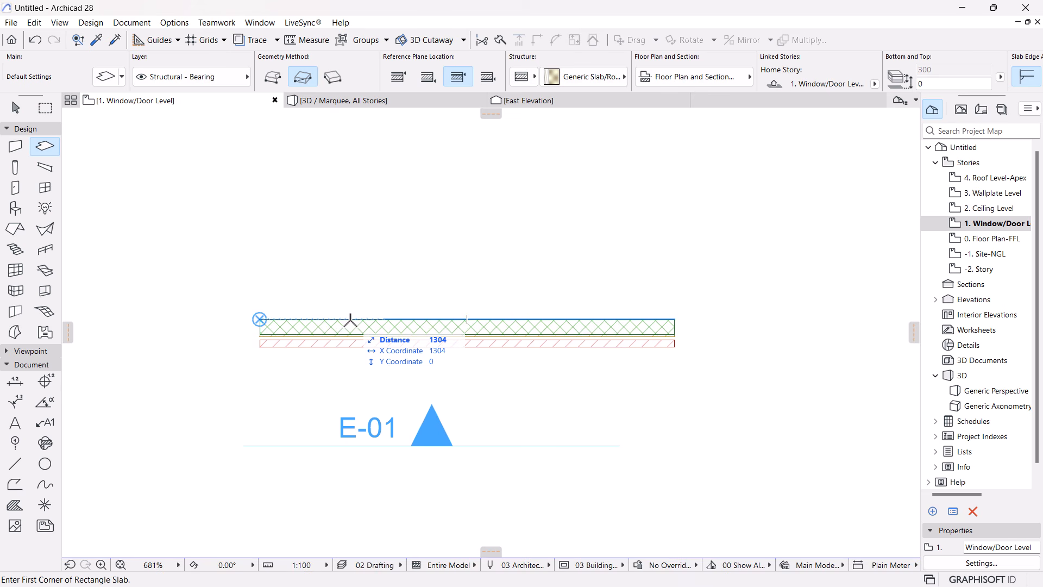
Draw a 4500 by 2000 mm rectangular slab above the wall, starting 1500 mm from the left end of its upper edge
text(1500)
key(Return)
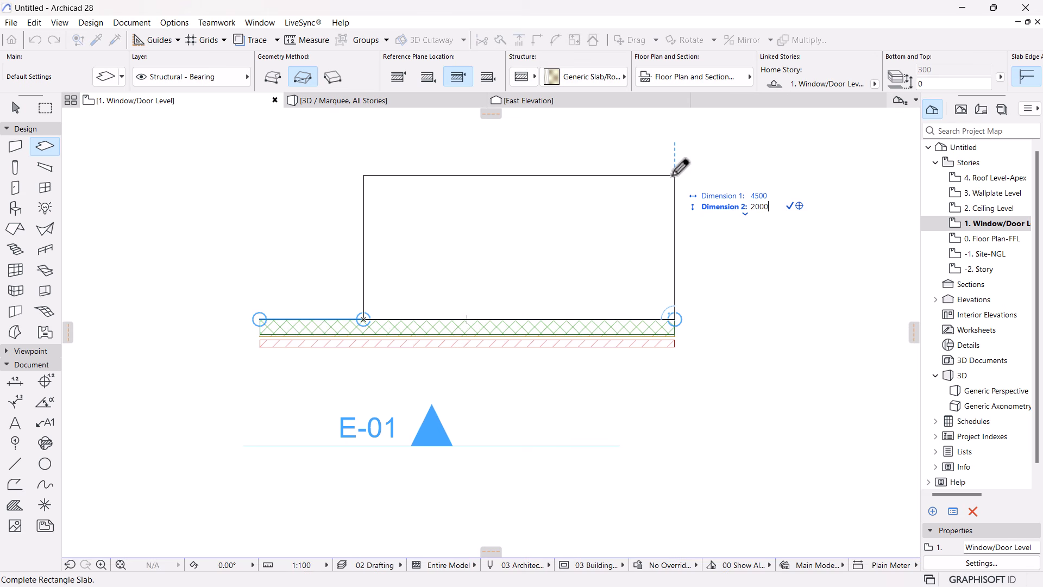
key(Return)
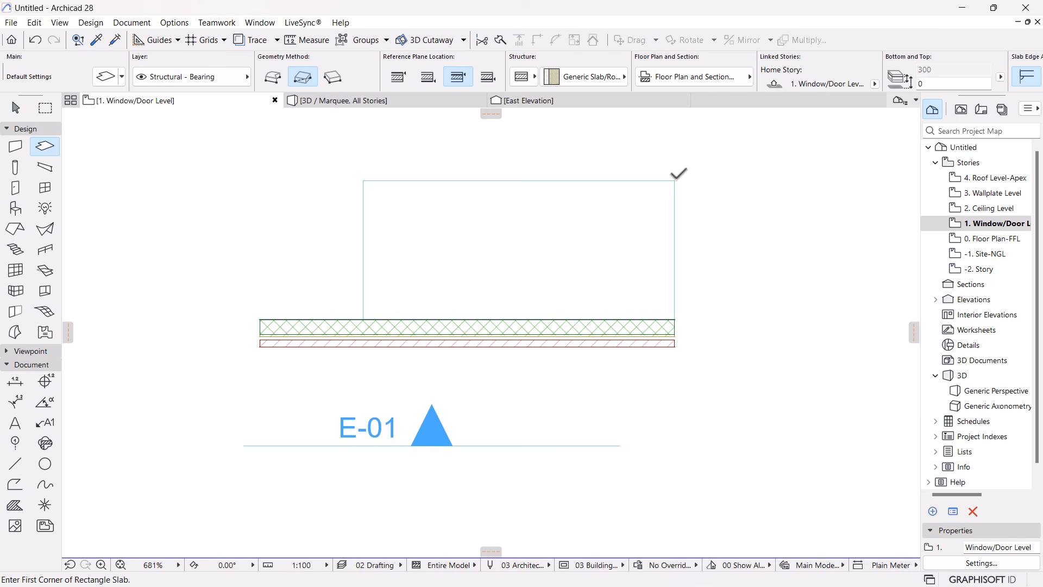
Check the Surface Snap setting, then view the wall and slab in 3D from the slab side
click(57, 23)
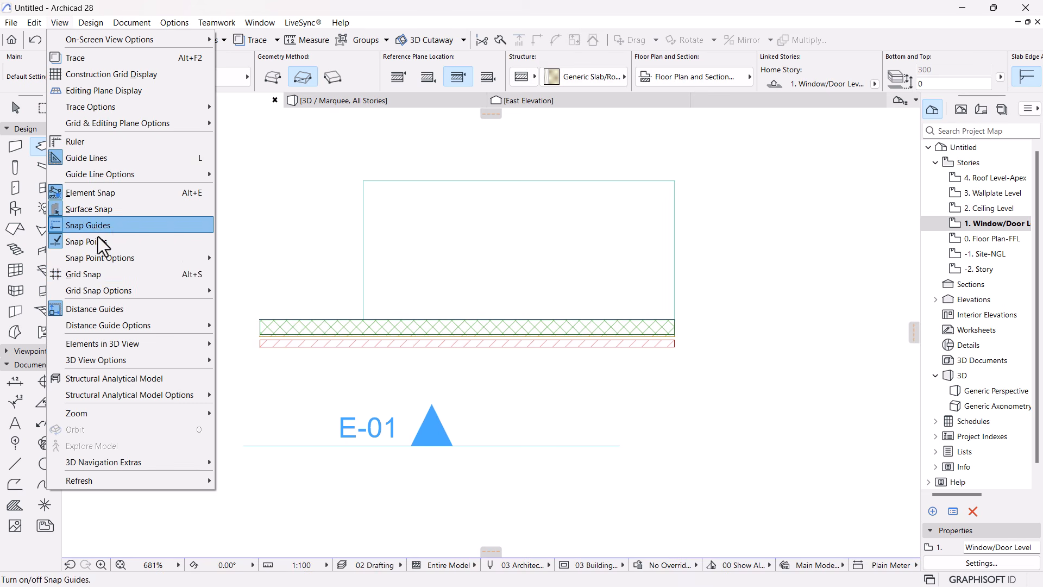
click(79, 213)
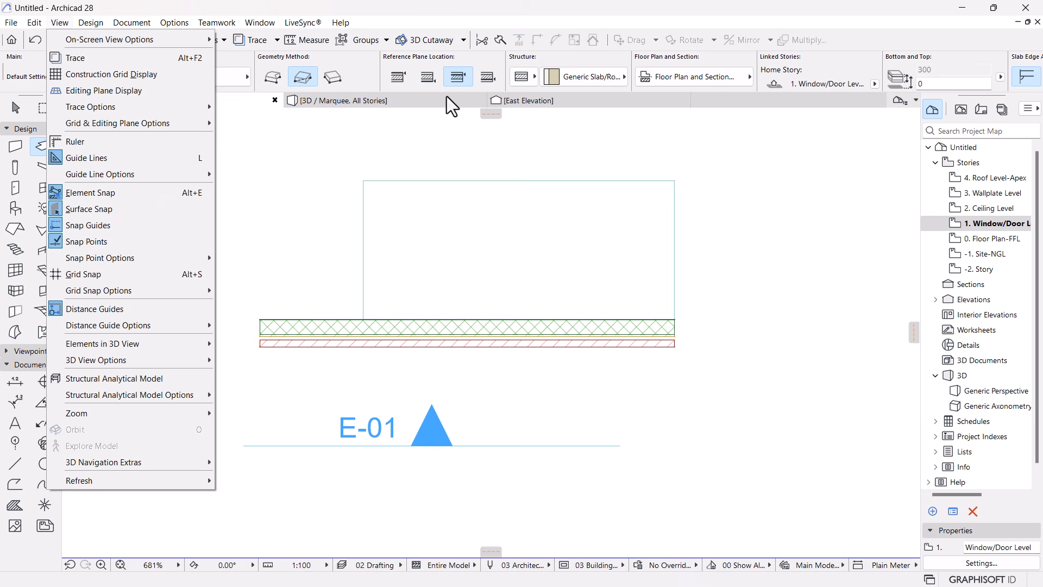
click(385, 103)
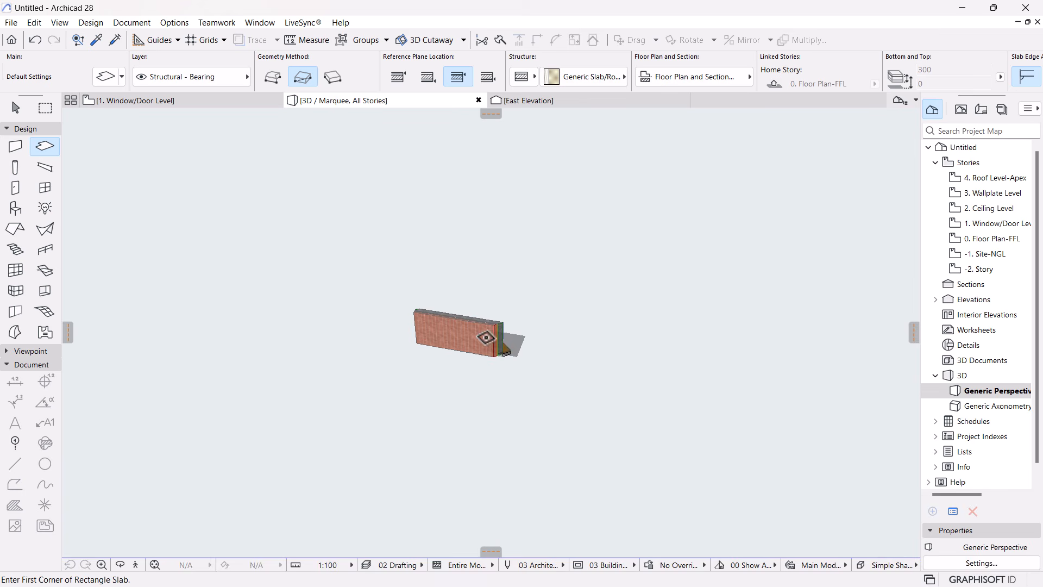
scroll(484, 337, up, 5)
scroll(415, 348, up, 5)
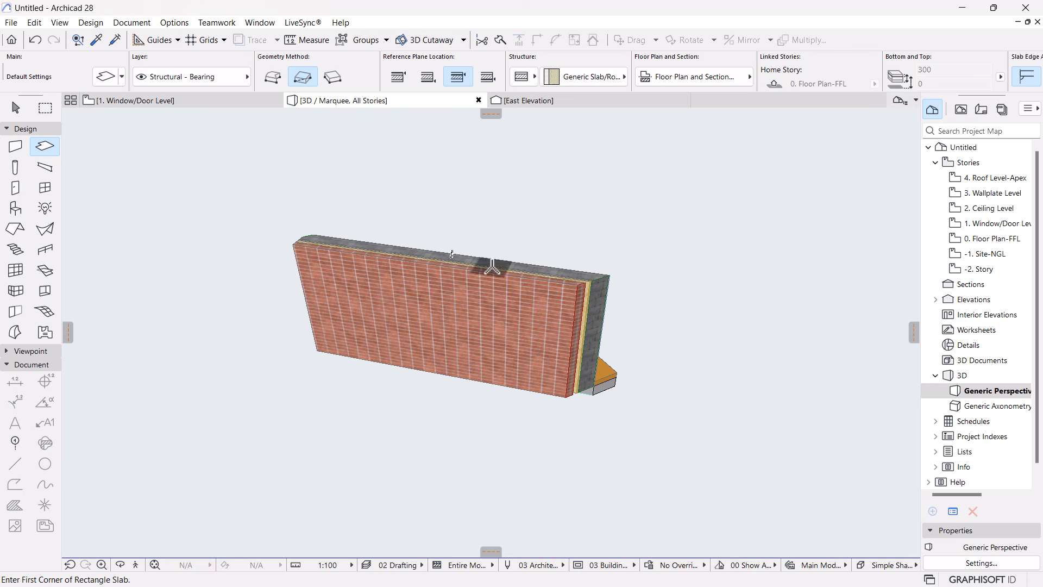
scroll(451, 254, up, 5)
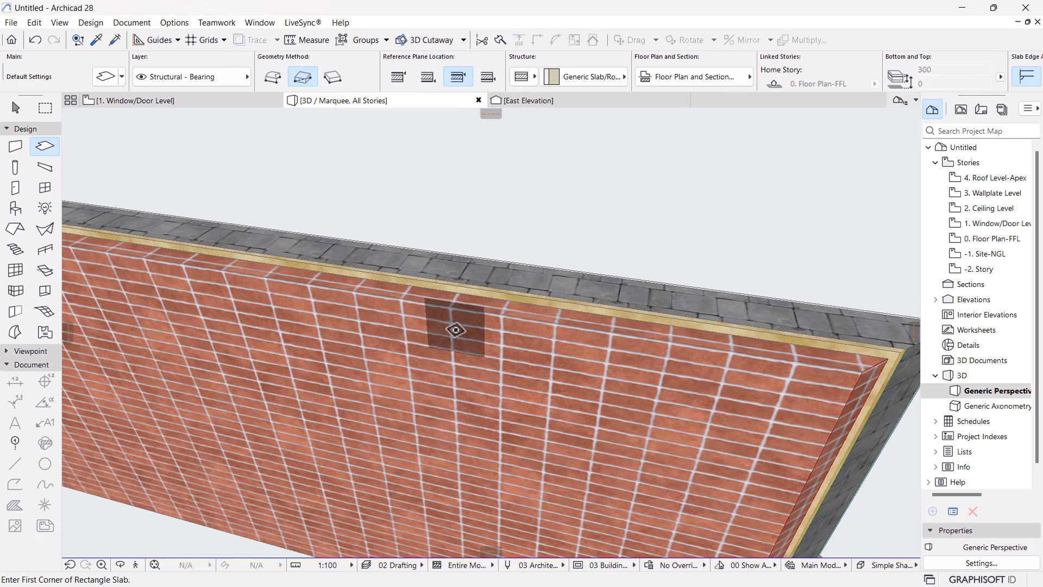
shift+middle_drag(431, 307, 613, 374)
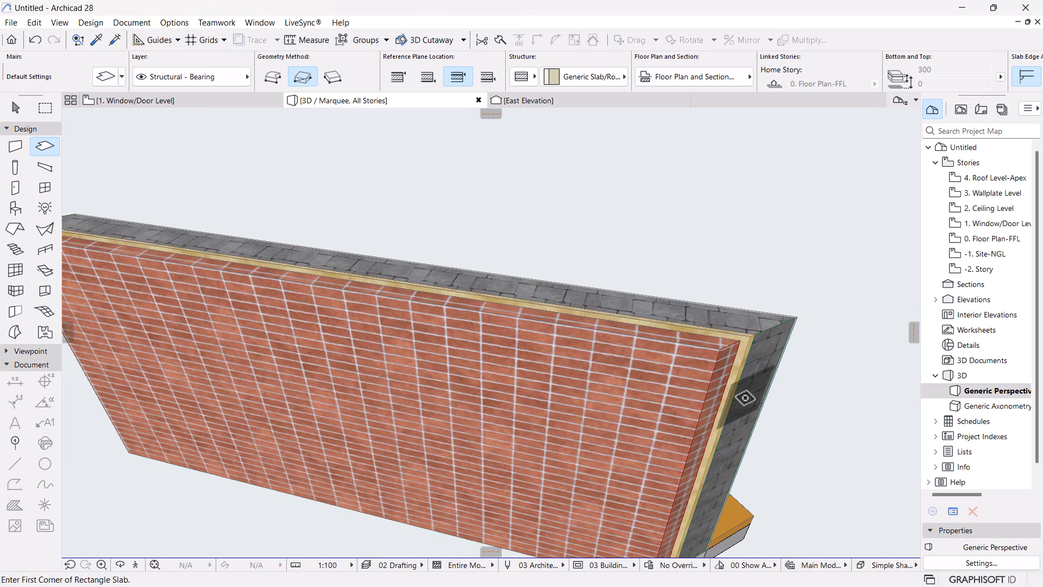
scroll(369, 272, down, 3)
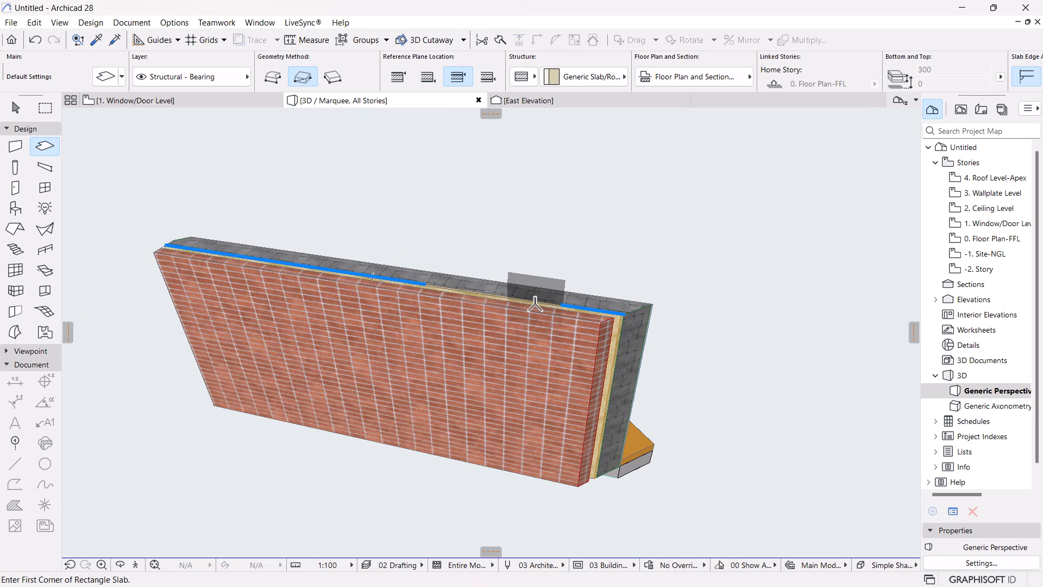
click(120, 565)
drag(719, 372, 300, 430)
drag(826, 449, 582, 326)
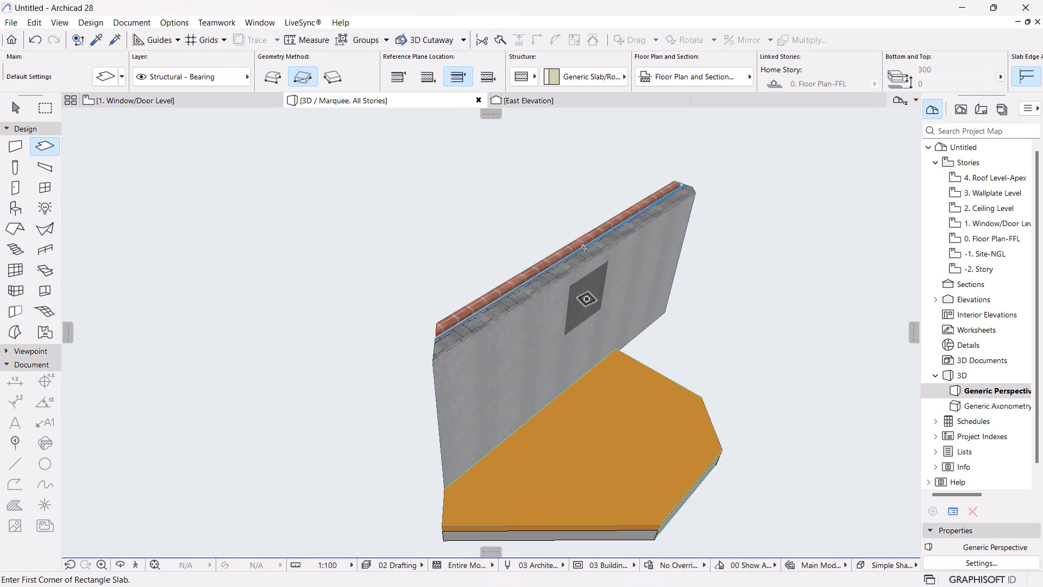
drag(819, 344, 703, 302)
key(Escape)
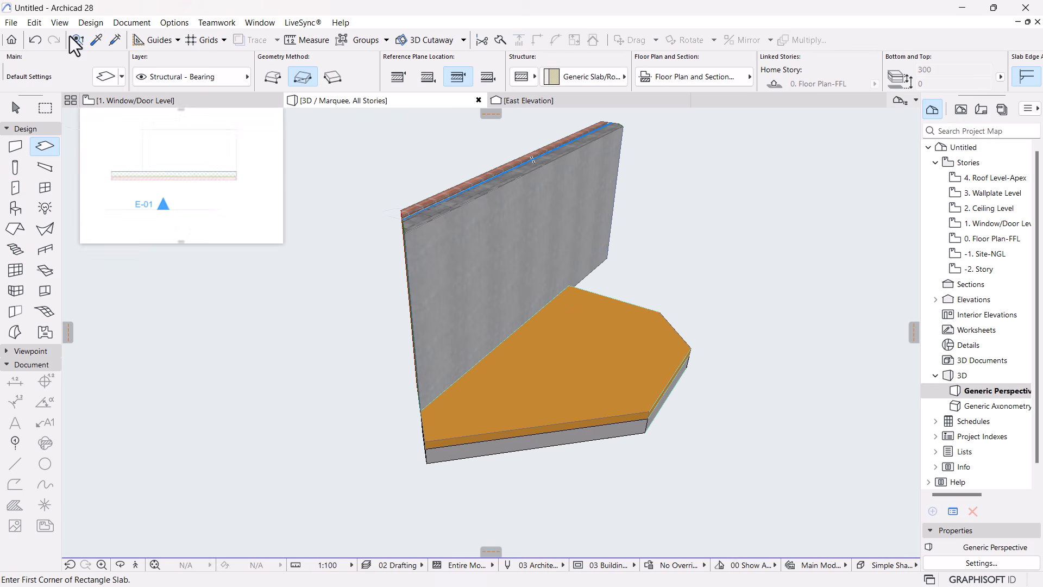
Select the slab in the 3D view and move it by its corner away from the wall
click(59, 23)
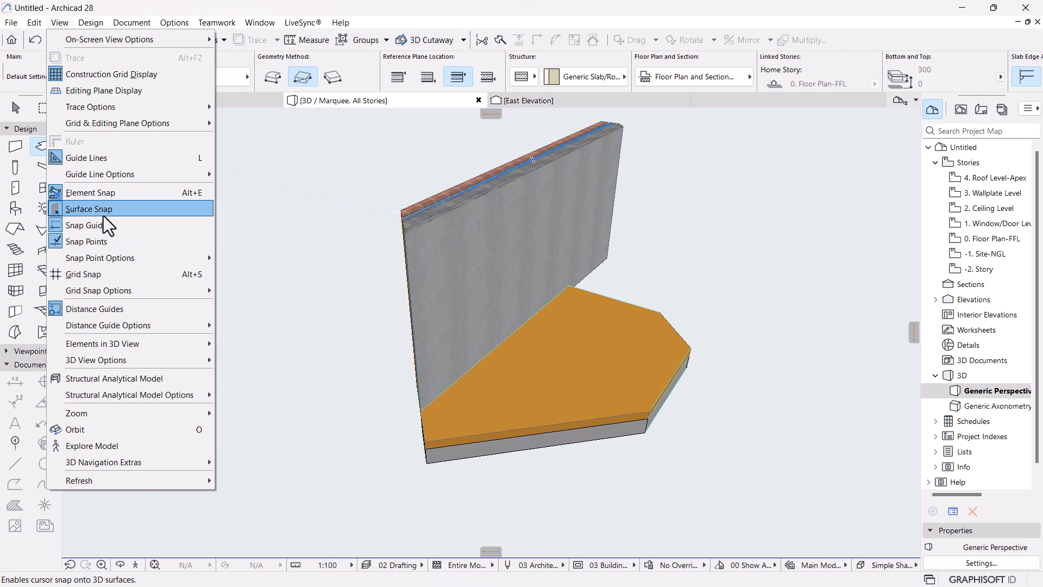
click(27, 118)
click(648, 329)
key(Escape)
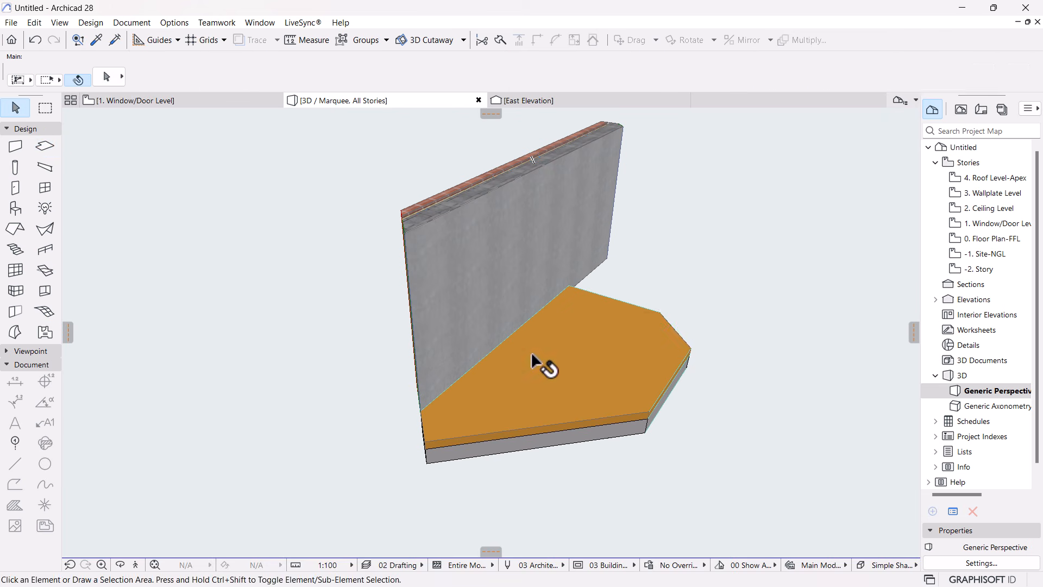
click(540, 363)
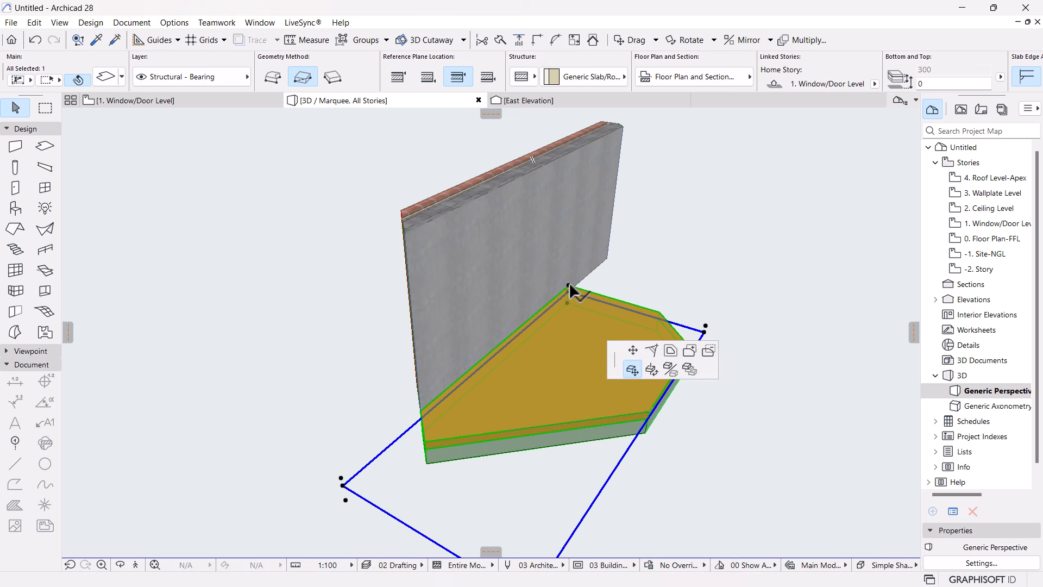
click(570, 283)
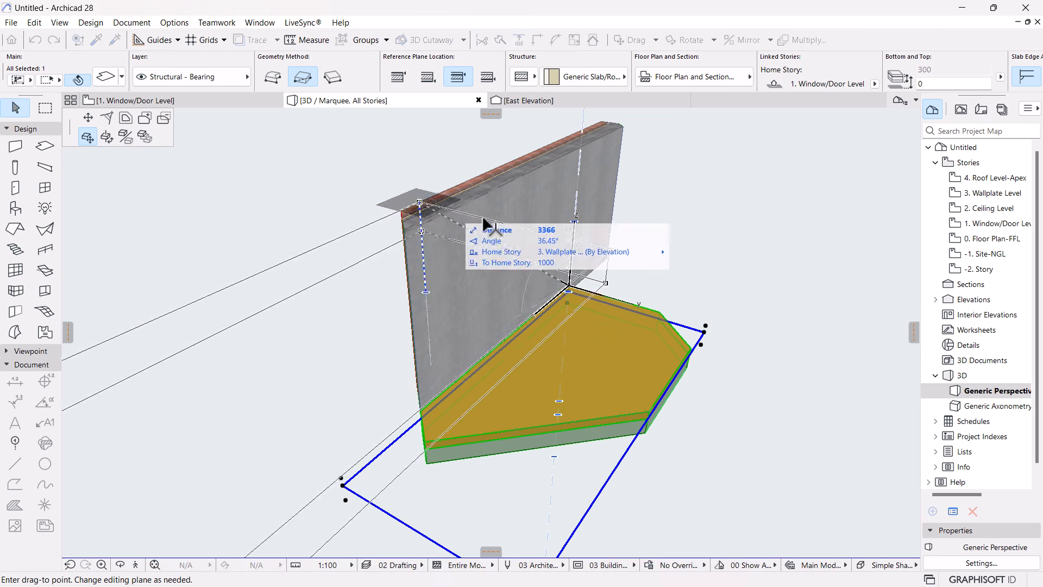
click(676, 321)
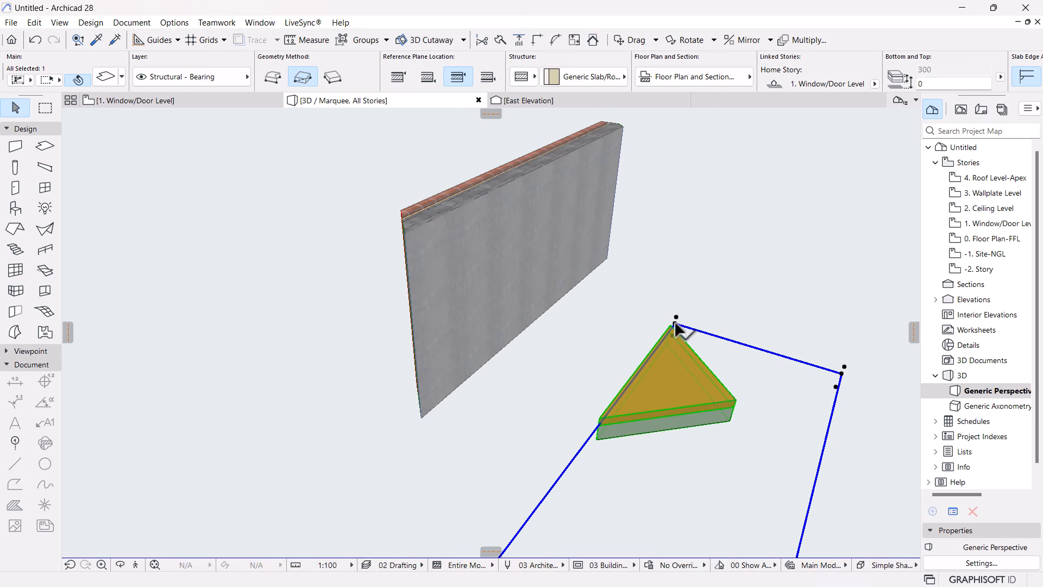
click(675, 325)
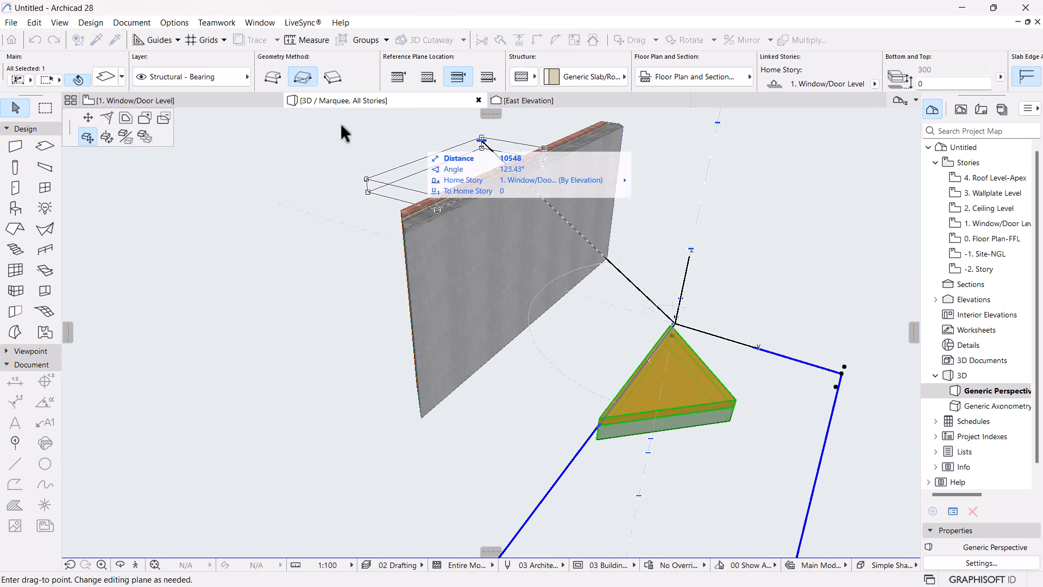
click(60, 22)
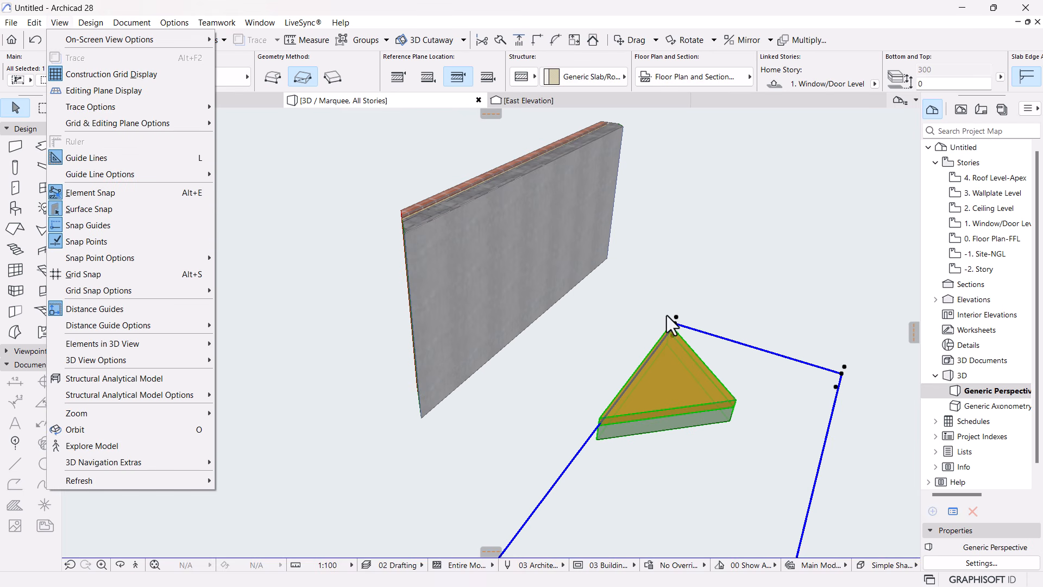
click(735, 245)
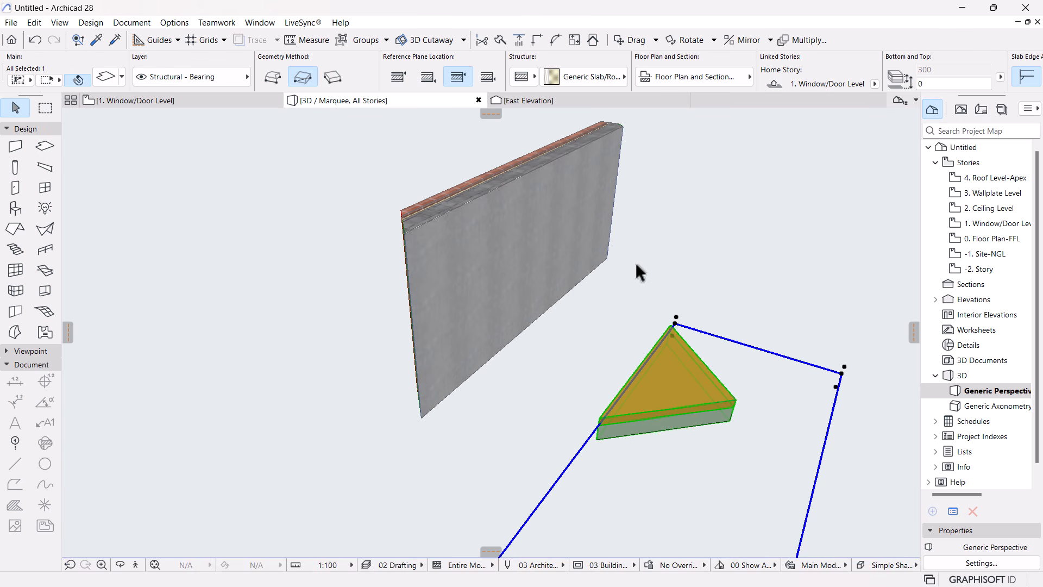
On the Window/Door Level floor plan, move the slab by its lower-right corner onto the wall's upper-right corner
click(141, 100)
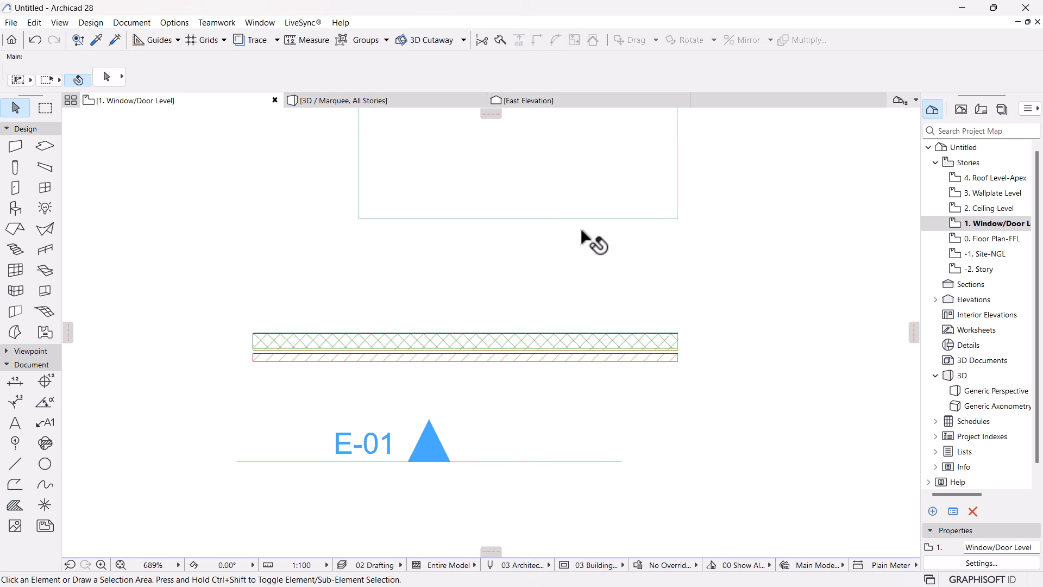
scroll(575, 255, down, 2)
click(564, 283)
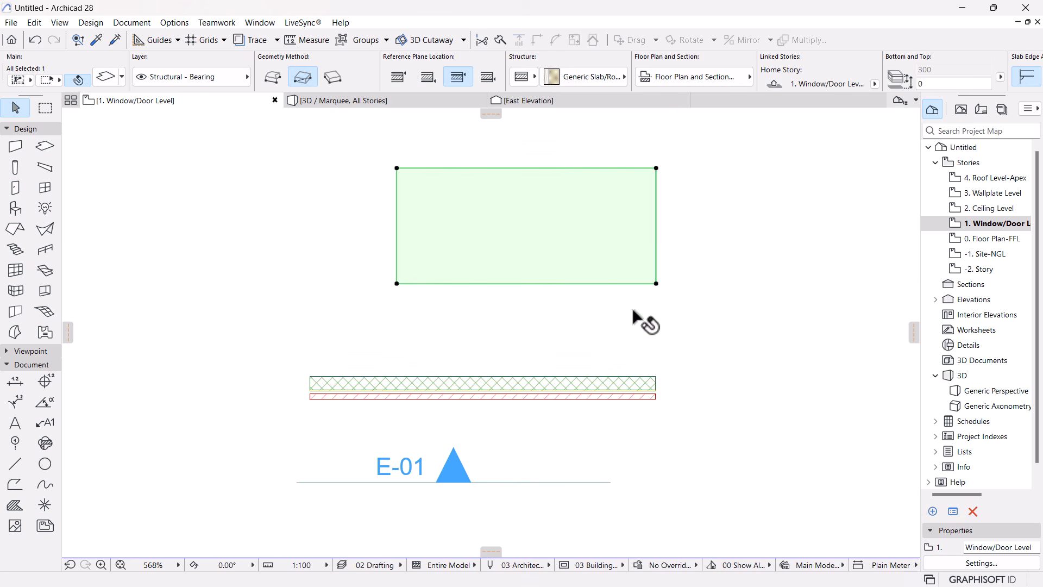
click(655, 283)
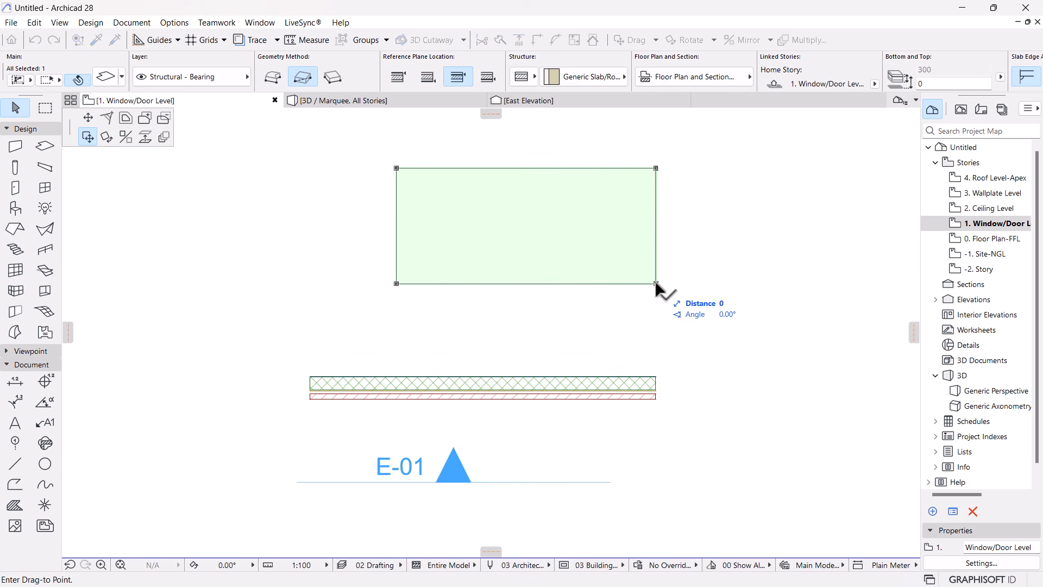
click(656, 376)
middle_drag(636, 301, 642, 244)
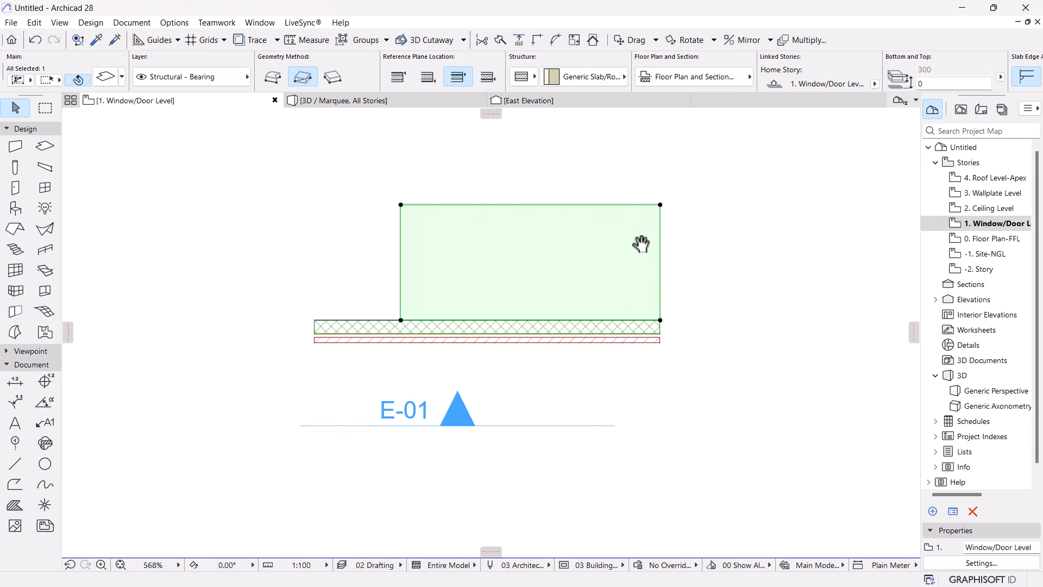
scroll(642, 244, up, 1)
click(746, 279)
Set the selection method to Partial Elements and test it with a selection area partly covering the slab and wall
click(284, 349)
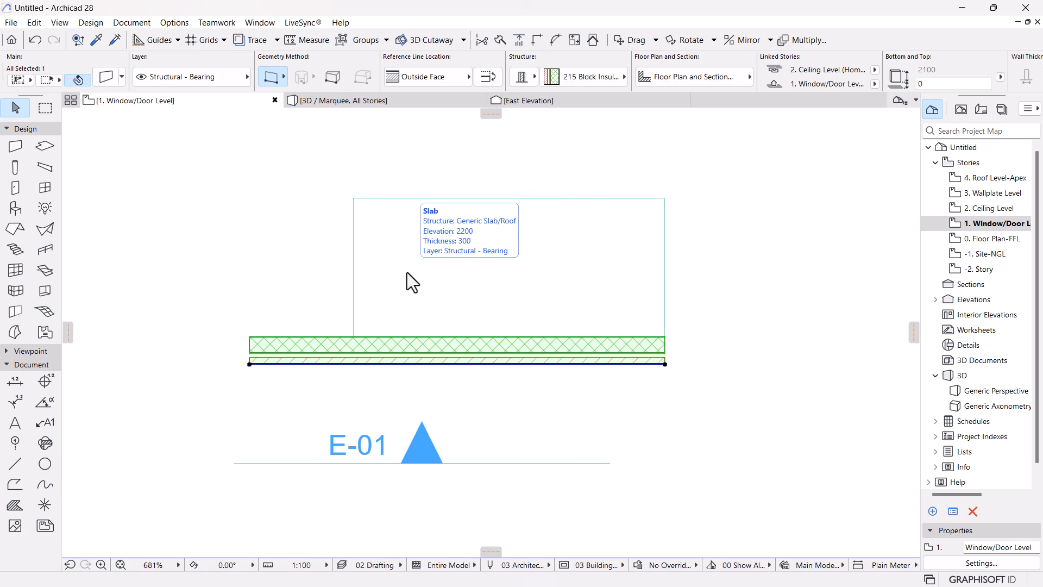
click(785, 213)
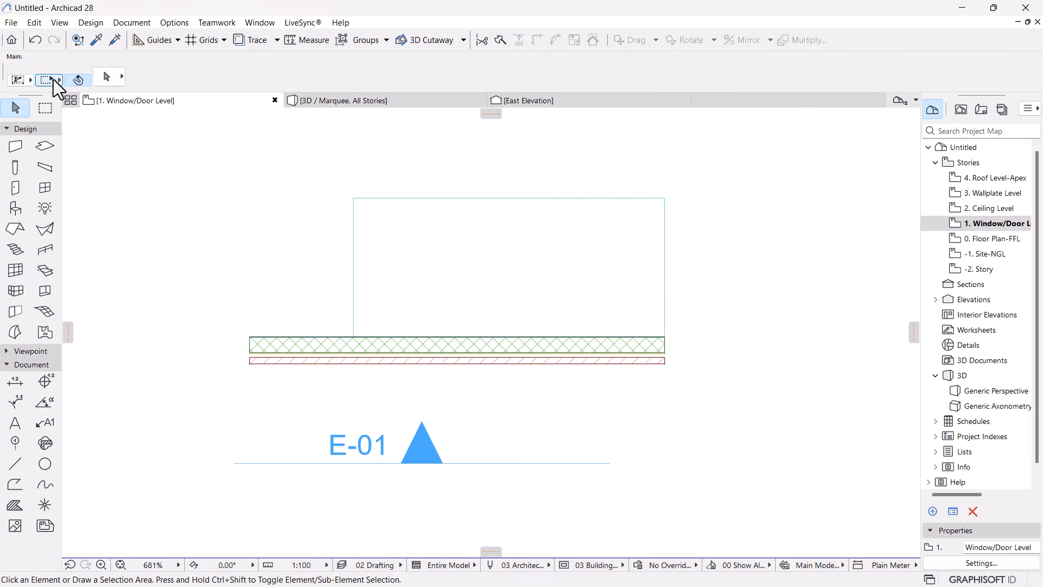
click(30, 82)
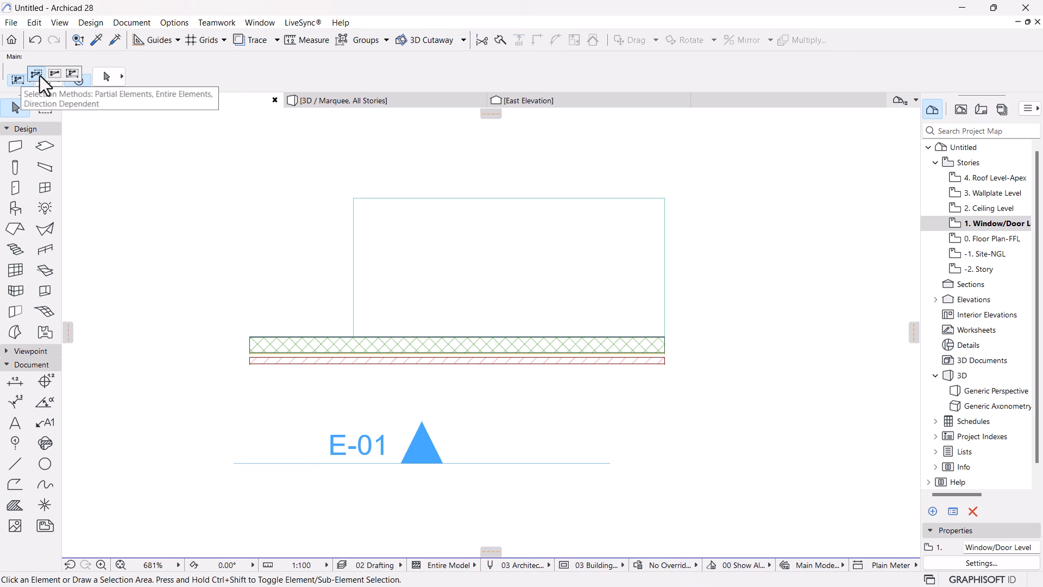
click(39, 76)
click(812, 144)
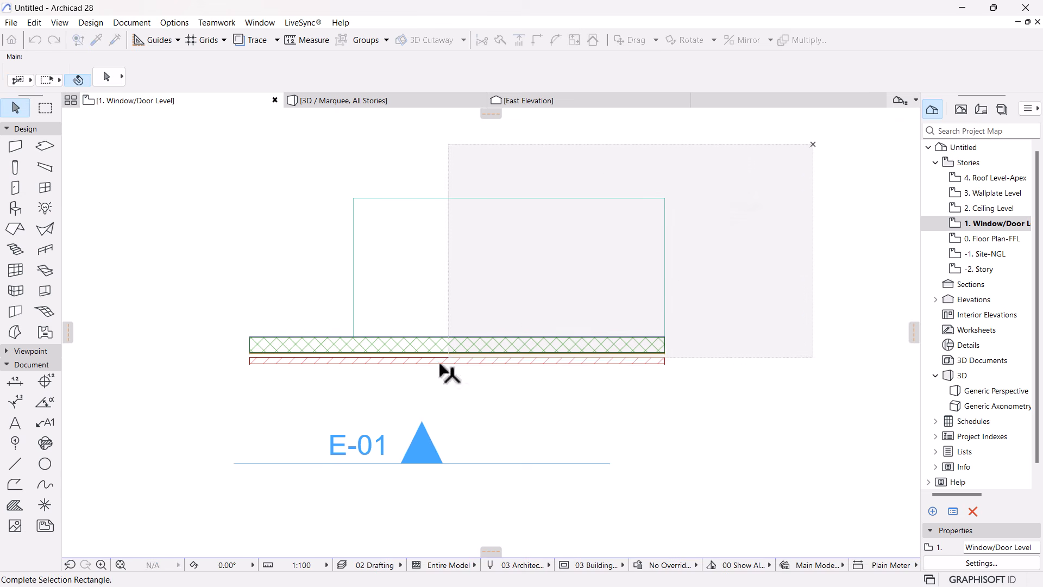
click(410, 383)
scroll(584, 331, down, 3)
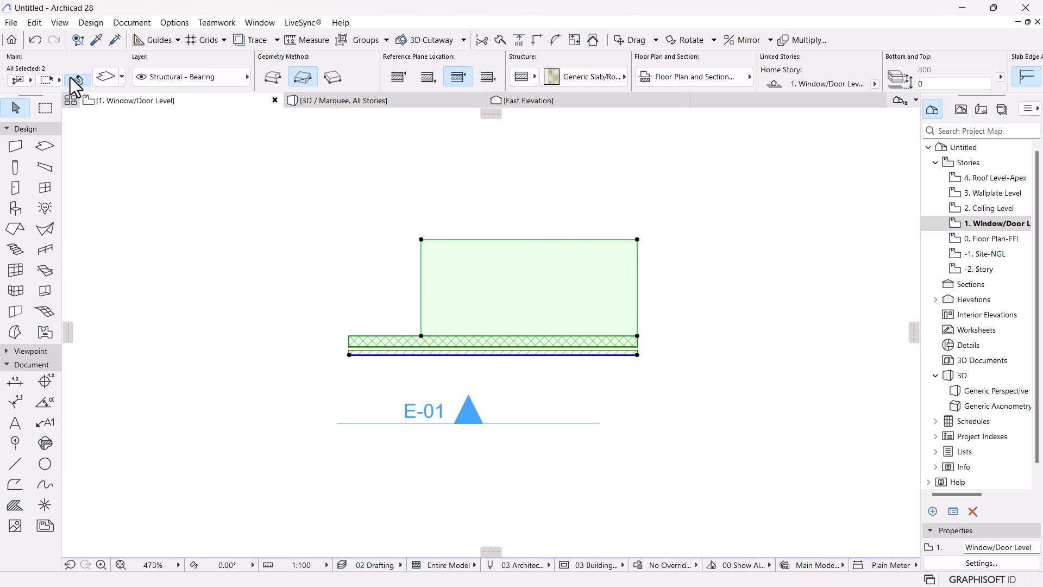
key(Escape)
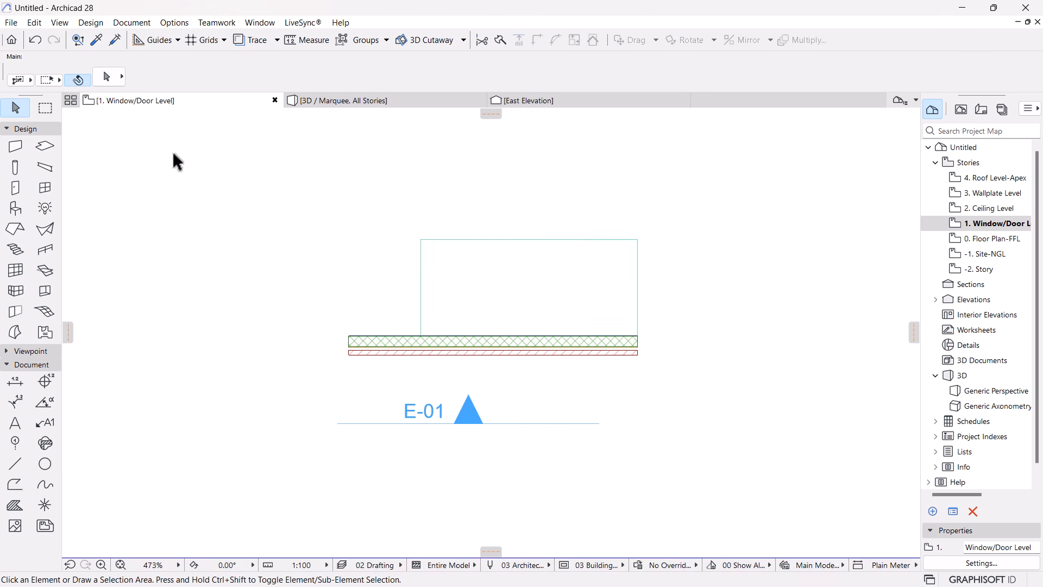
Select the slab, the wall and the E-01 elevation marker together
click(77, 83)
scroll(496, 278, up, 1)
scroll(496, 278, up, 1)
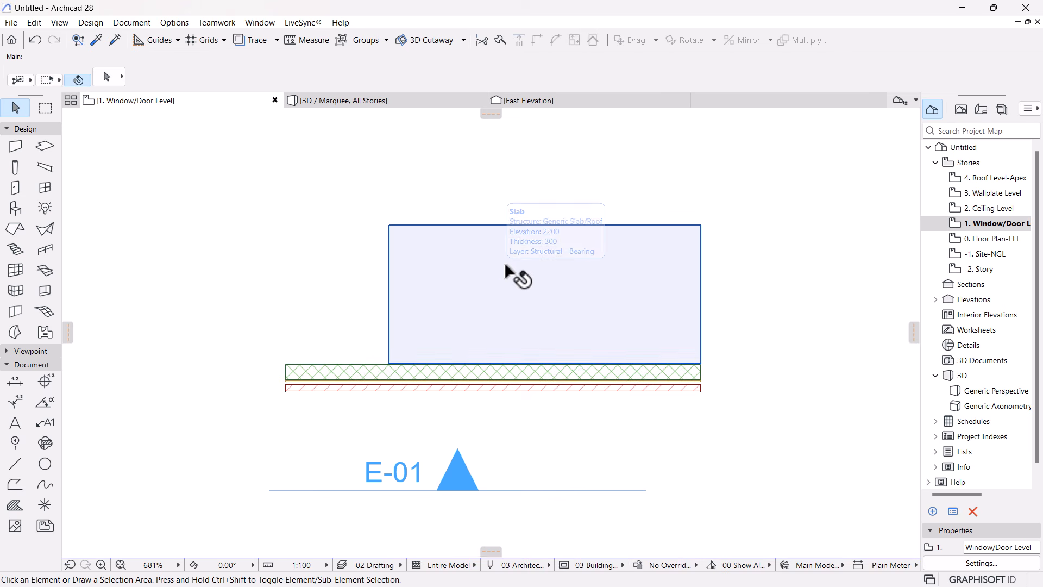
click(499, 291)
shift+click(343, 390)
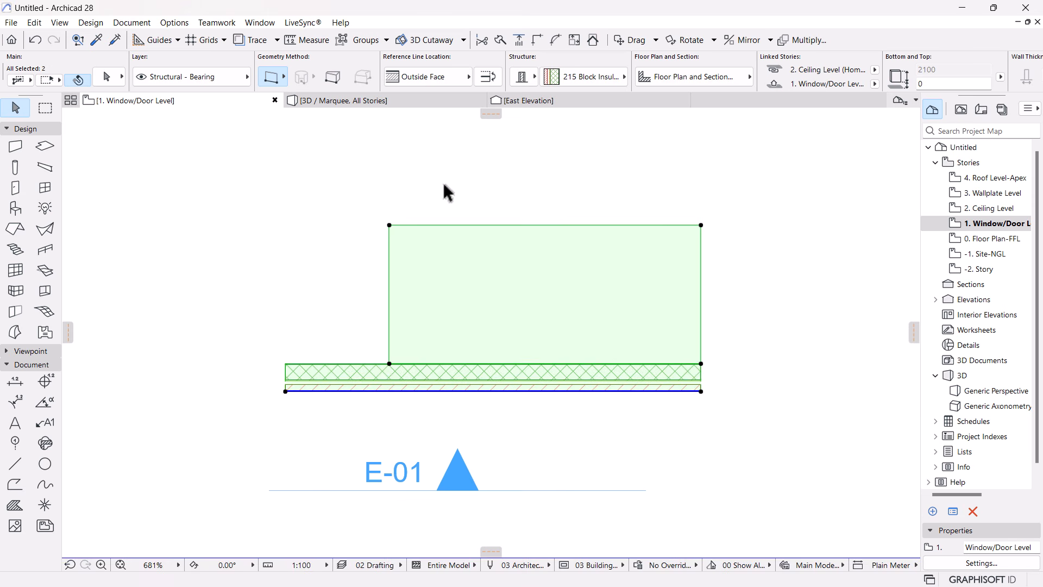
scroll(443, 185, down, 2)
shift+click(477, 403)
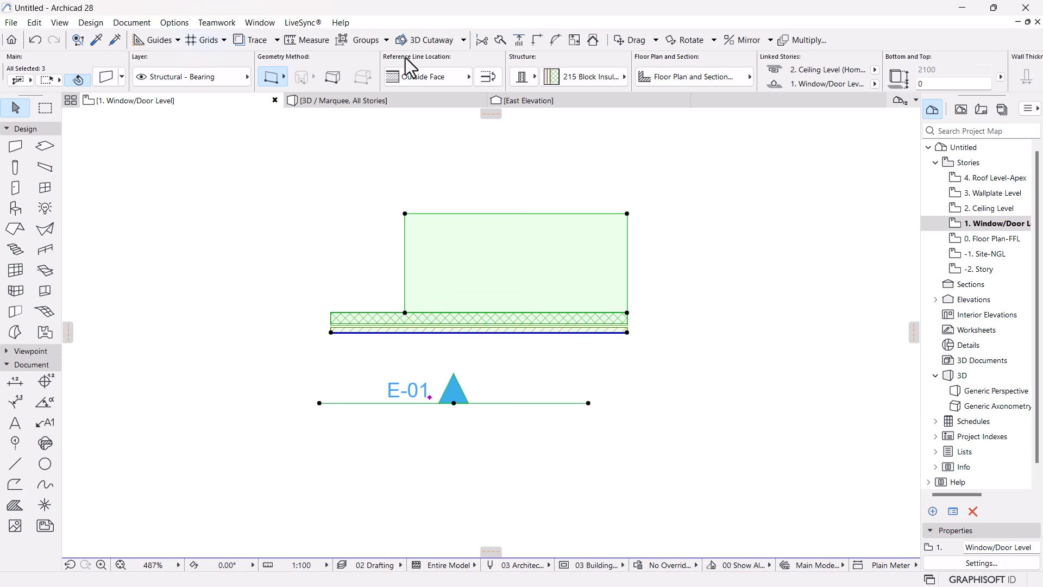
Group the selected slab and wall
click(28, 23)
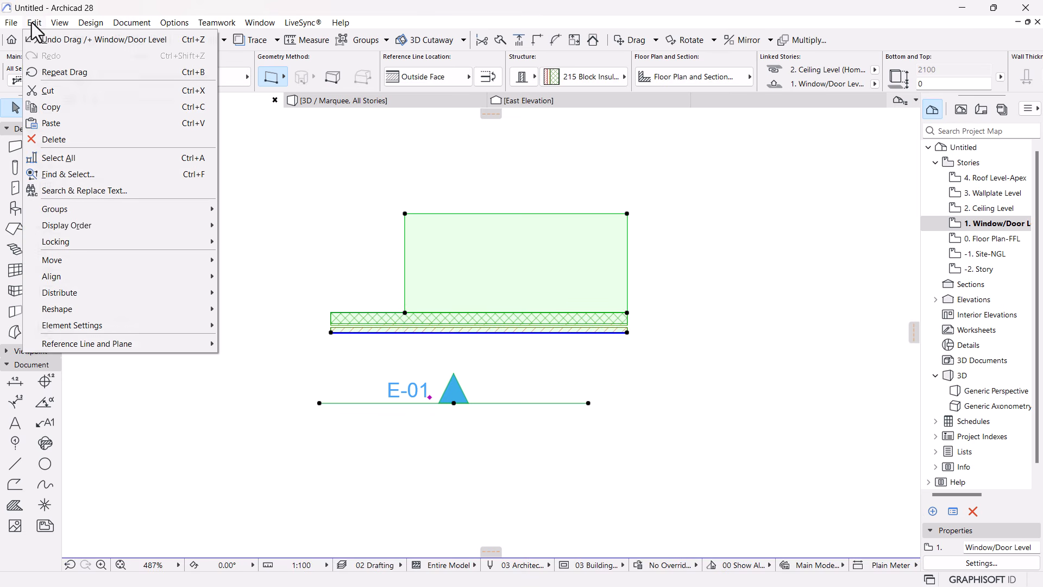
mouse_move(62, 304)
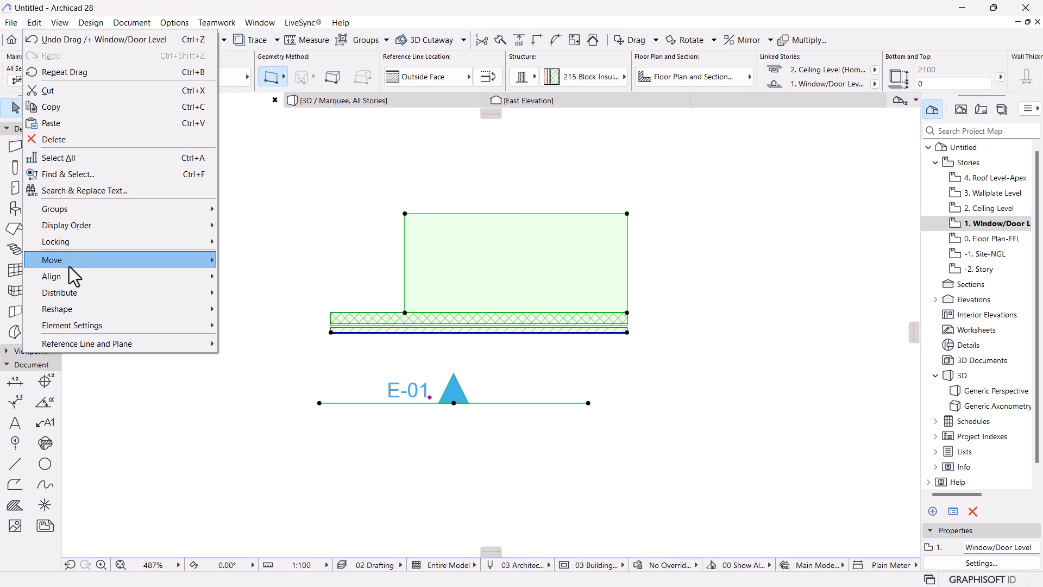
mouse_move(74, 210)
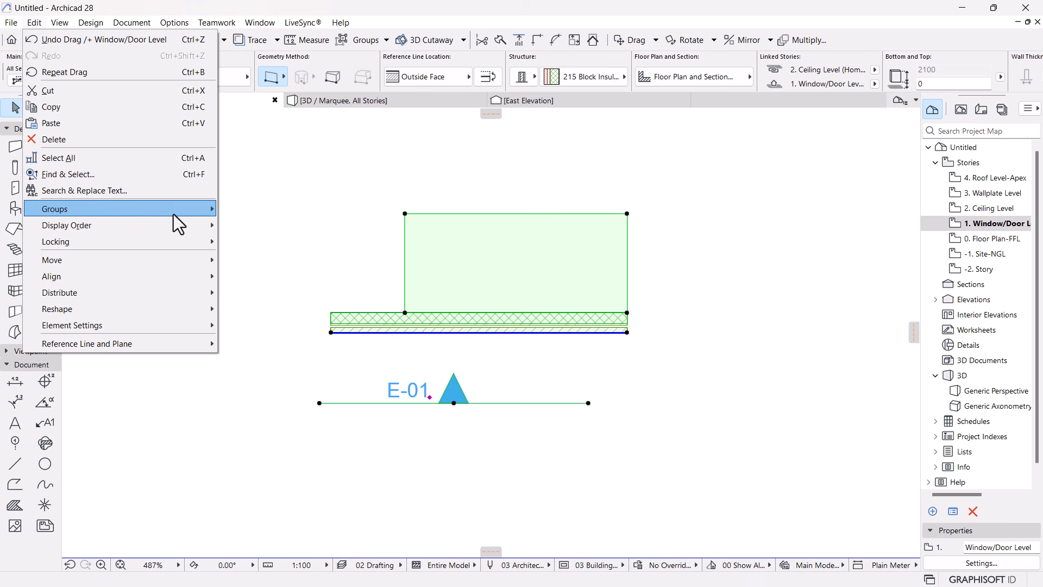
mouse_move(175, 213)
click(278, 210)
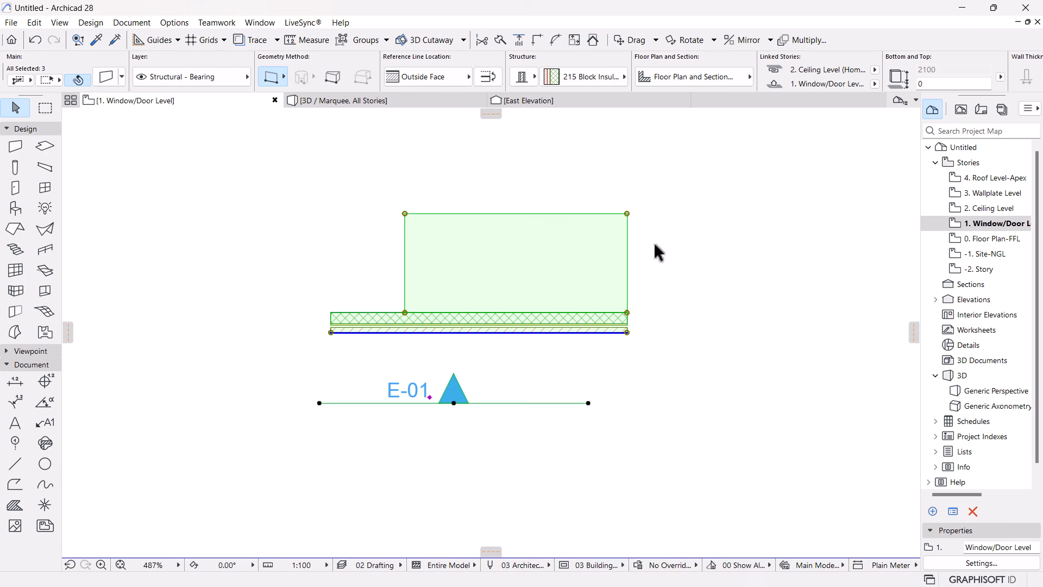
scroll(538, 245, up, 2)
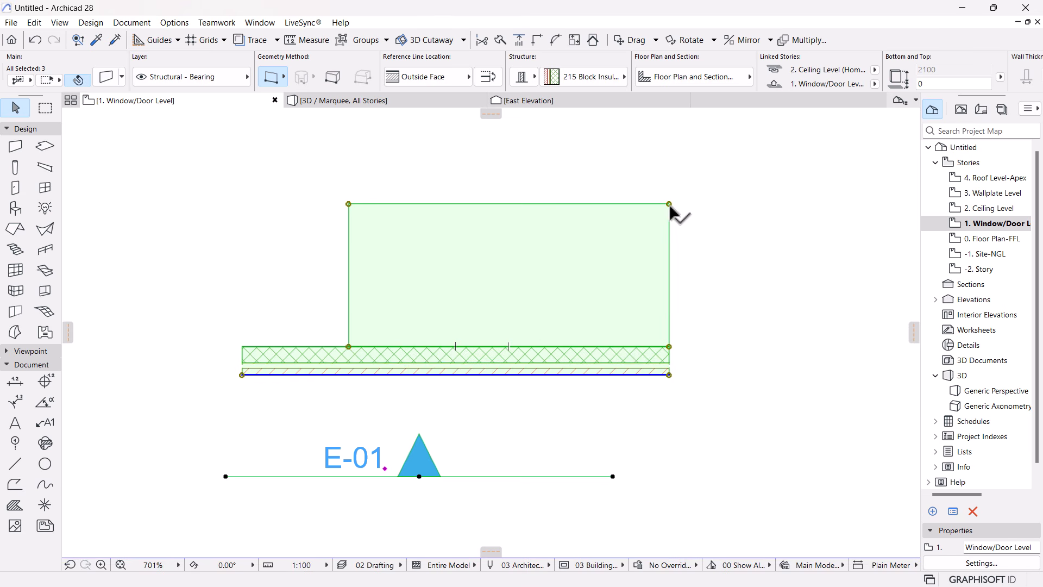
Examine the corner nodes of the grouped slab and wall up close, and clear the selection
scroll(337, 209, up, 5)
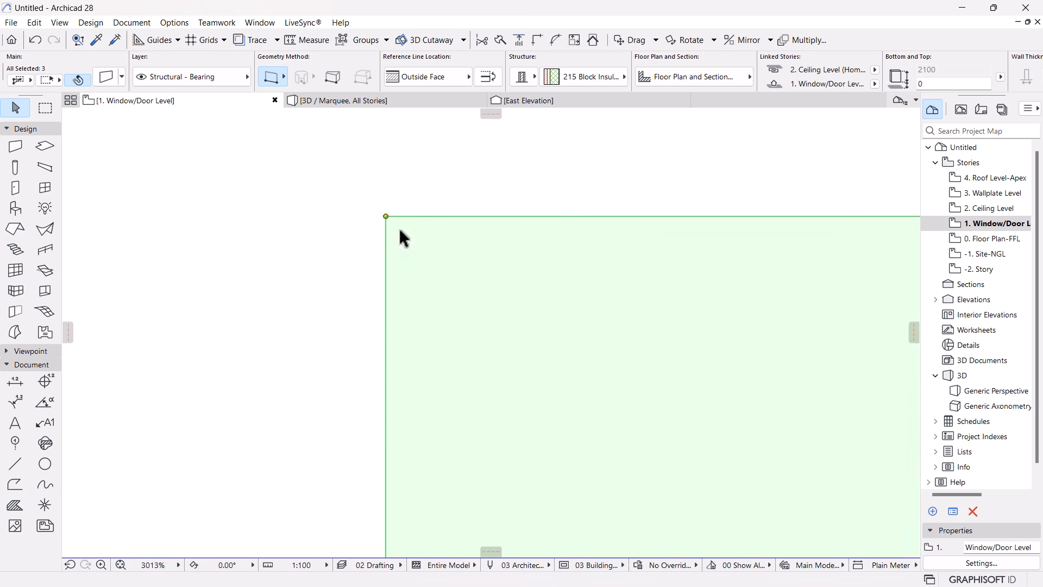
scroll(379, 203, down, 6)
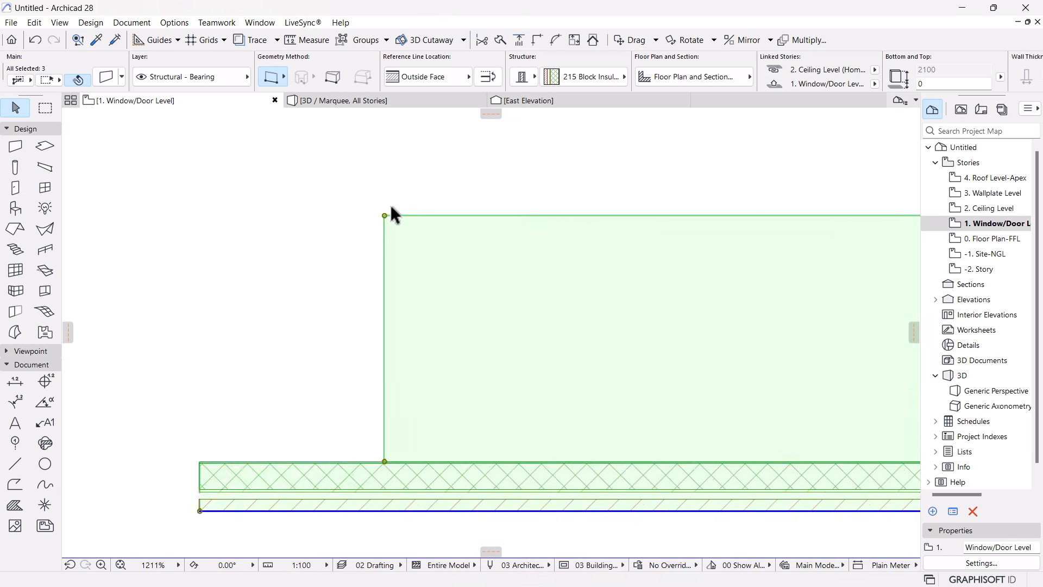
scroll(289, 352, up, 6)
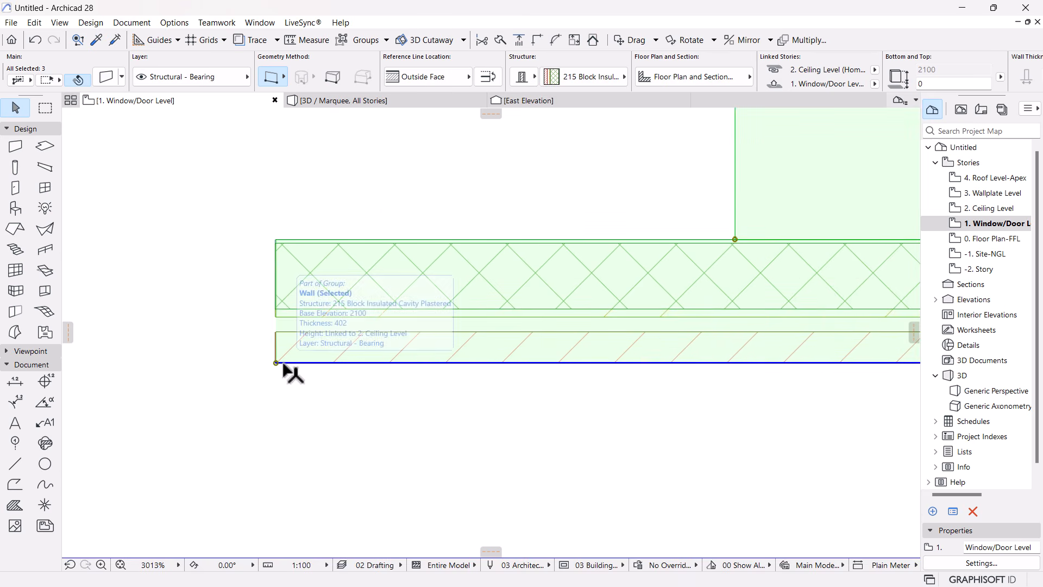
scroll(307, 387, down, 6)
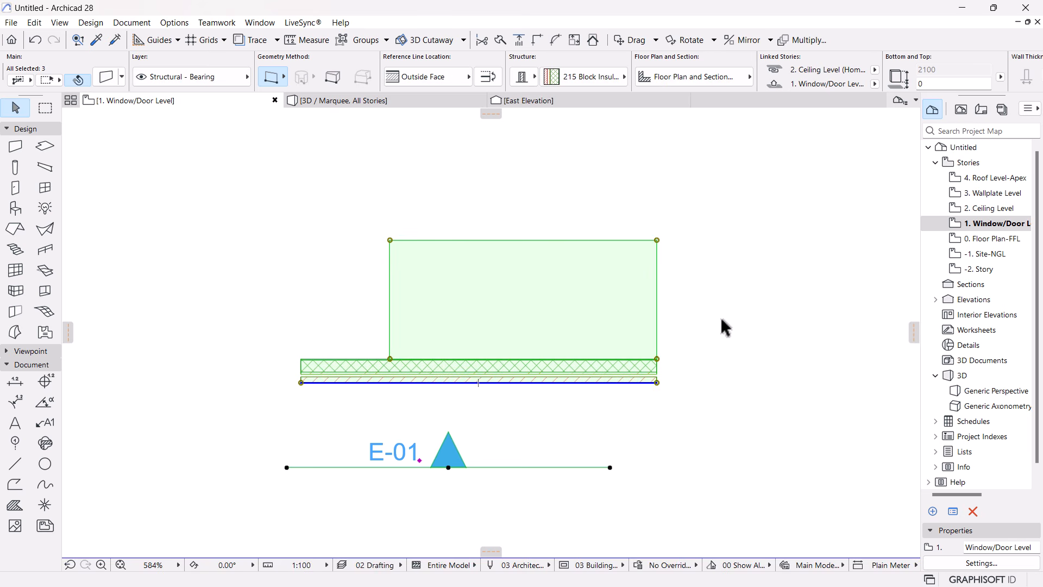
click(721, 319)
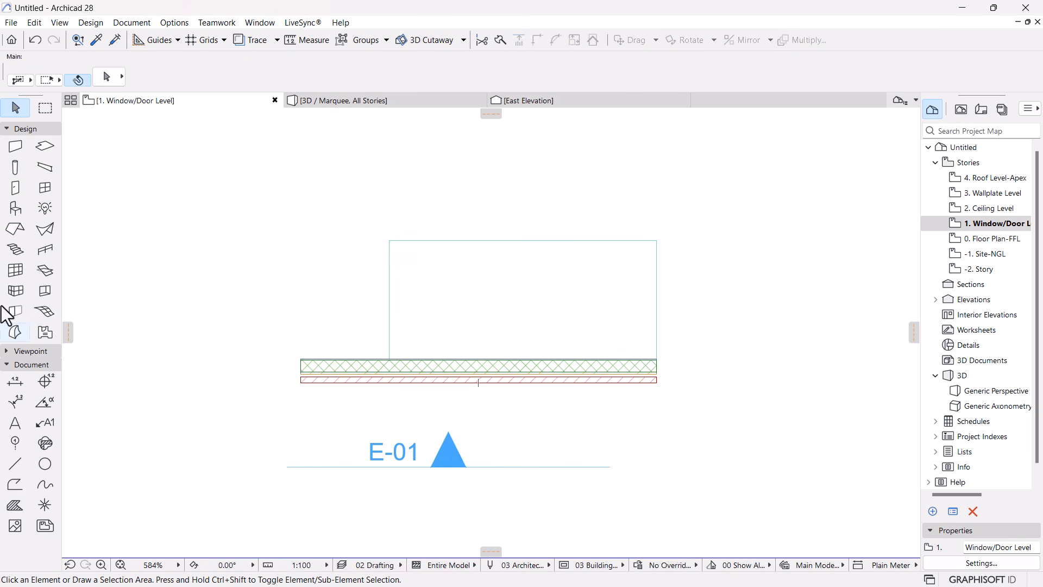
Draw a vertical wall with the default Generic Wall/Shell settings, to the right of the slab
click(13, 150)
click(731, 246)
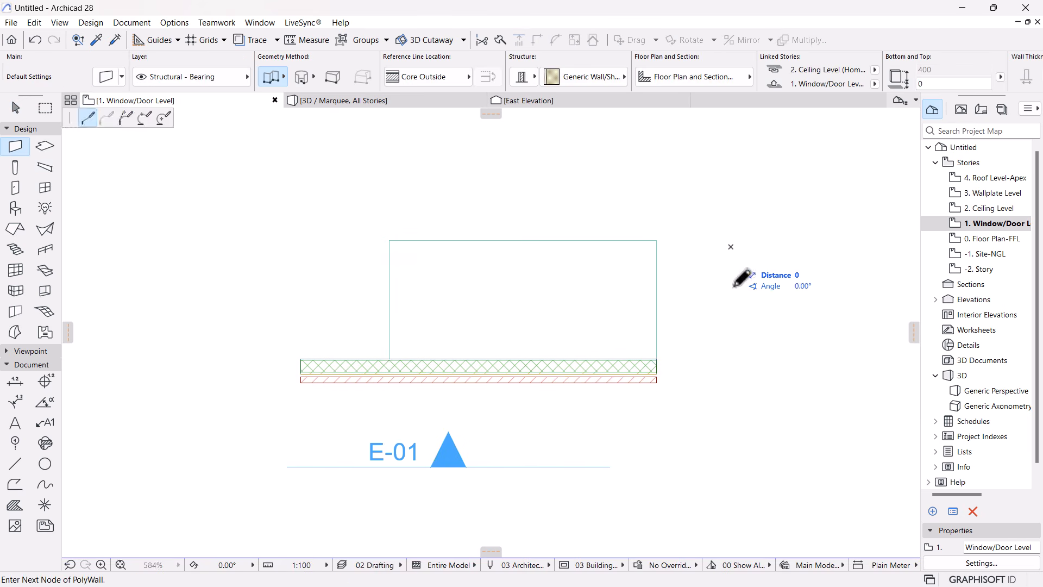
double_click(730, 379)
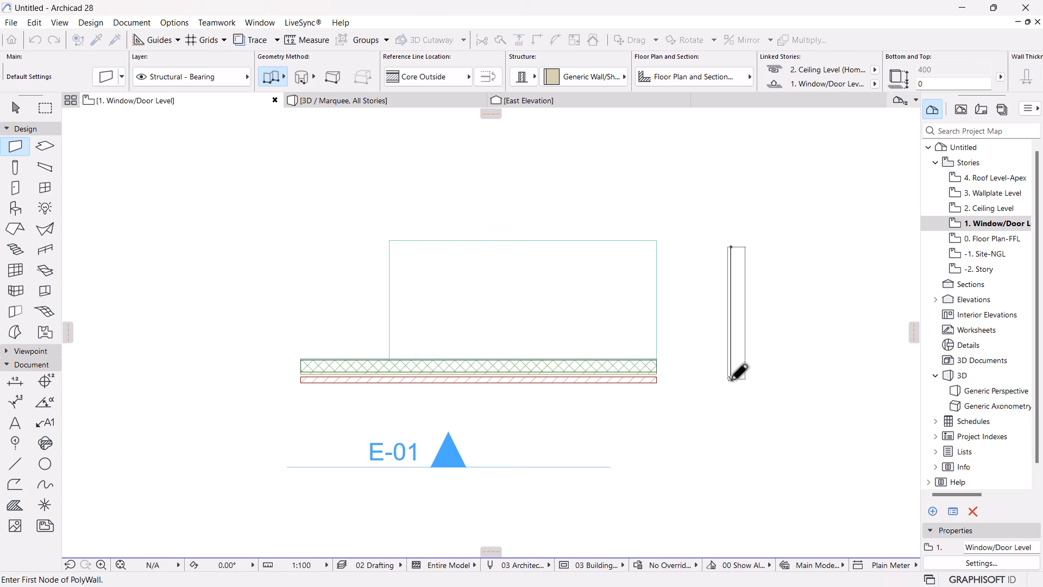
key(Escape)
Select the vertical wall and the slab-wall group in turn to compare their node markers, and clear the selection
click(737, 289)
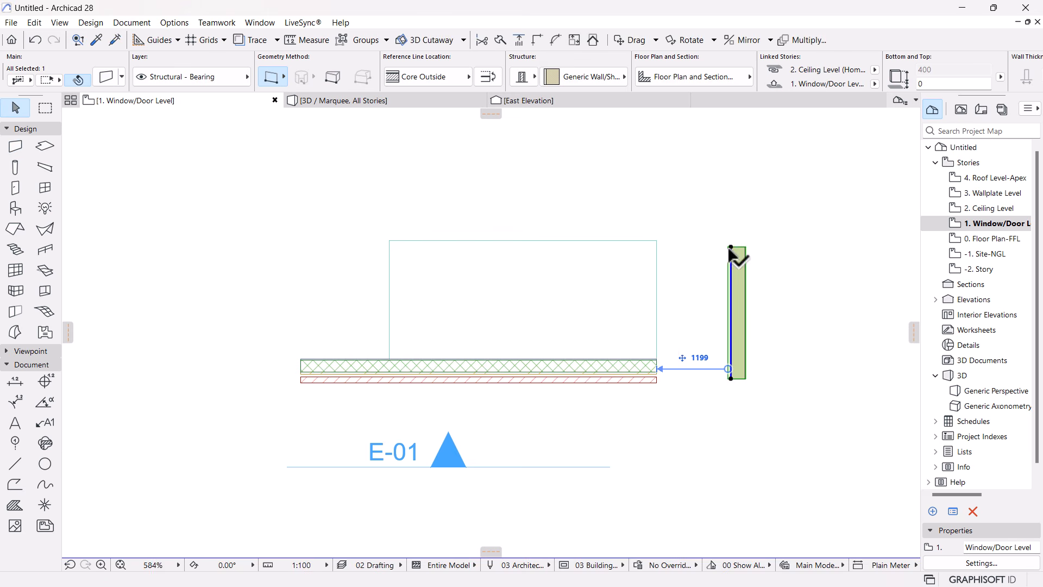
click(608, 373)
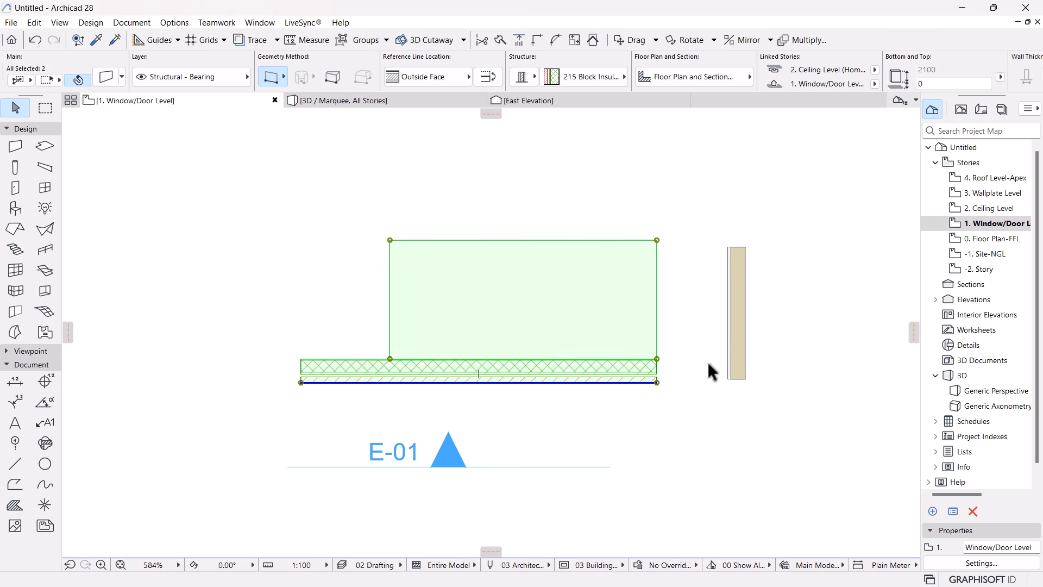
click(738, 335)
click(656, 382)
scroll(659, 382, up, 5)
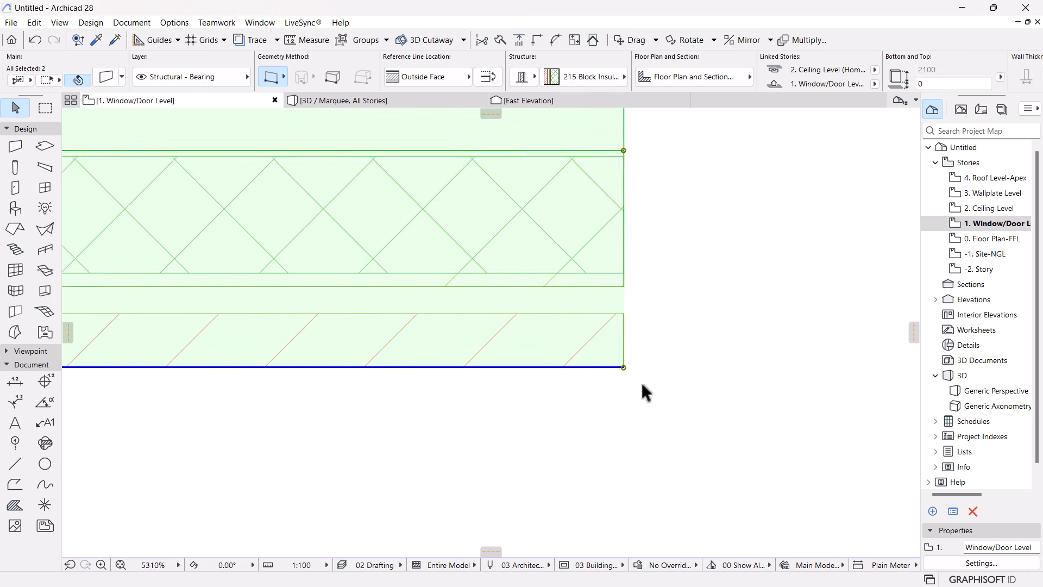
scroll(560, 408, down, 4)
click(682, 276)
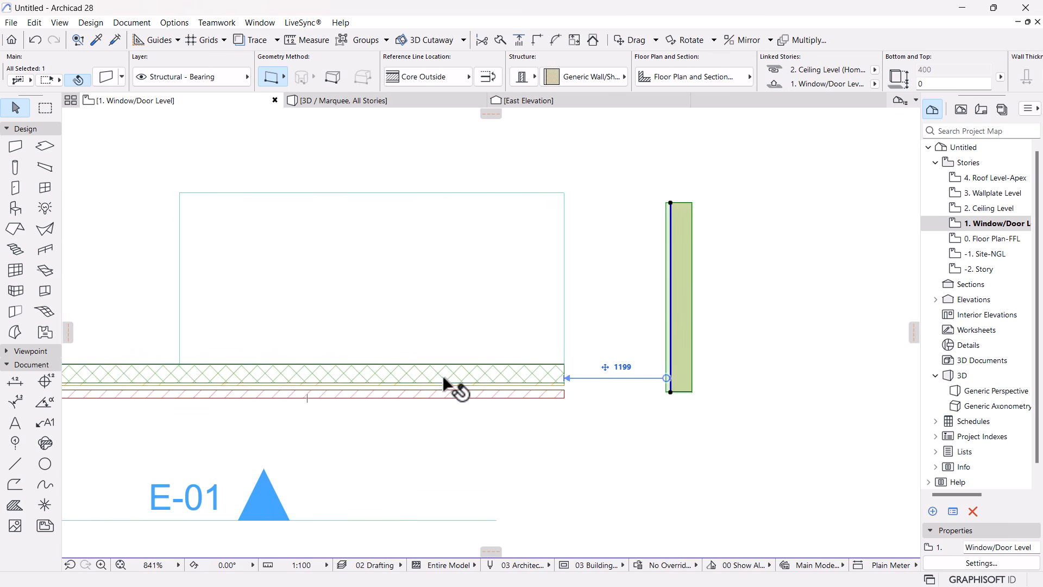
click(457, 389)
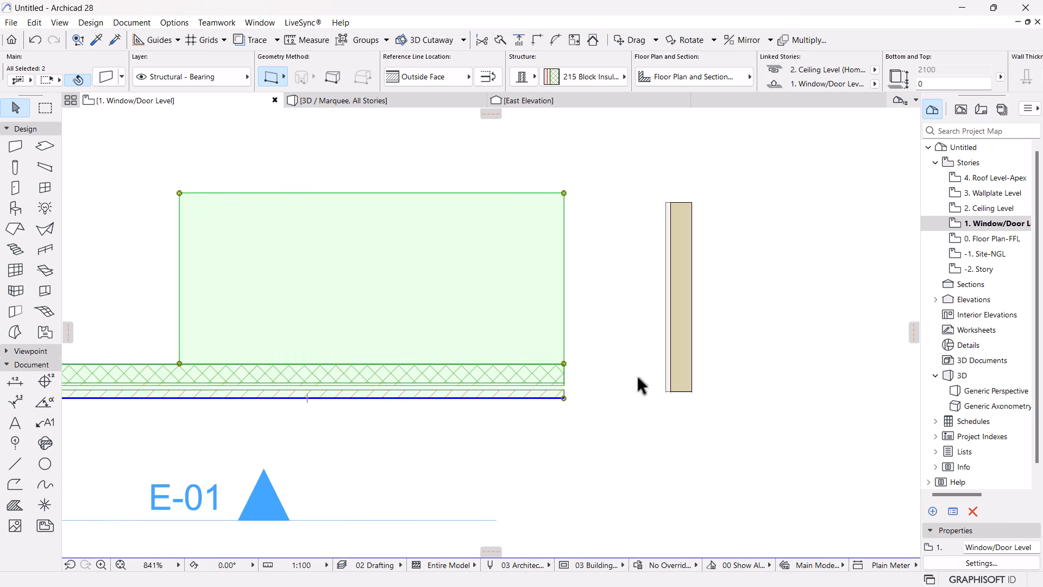
click(685, 336)
click(503, 302)
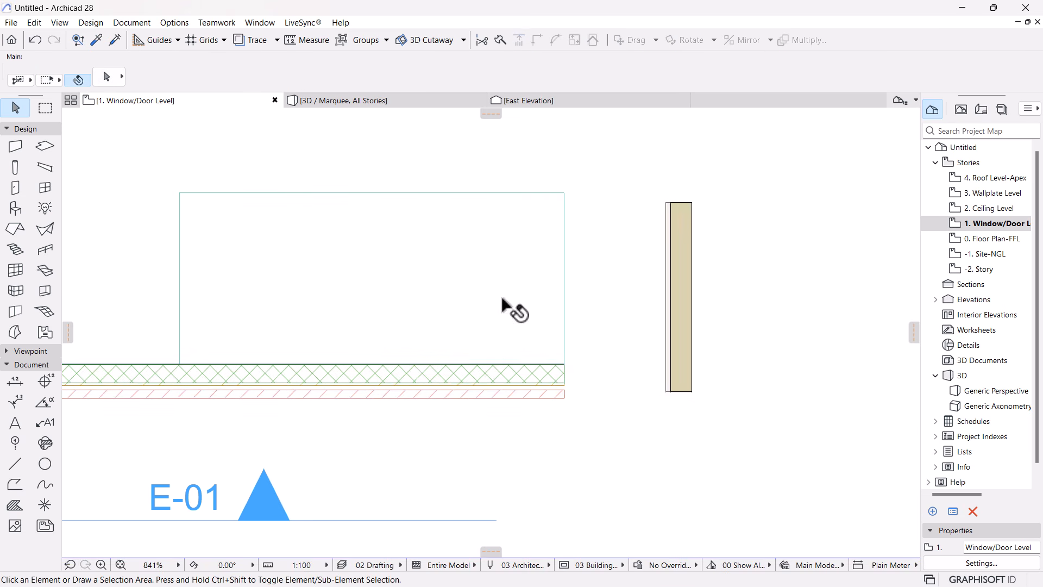
Suspend groups and select the grouped slab and wall individually
scroll(491, 340, down, 2)
click(466, 379)
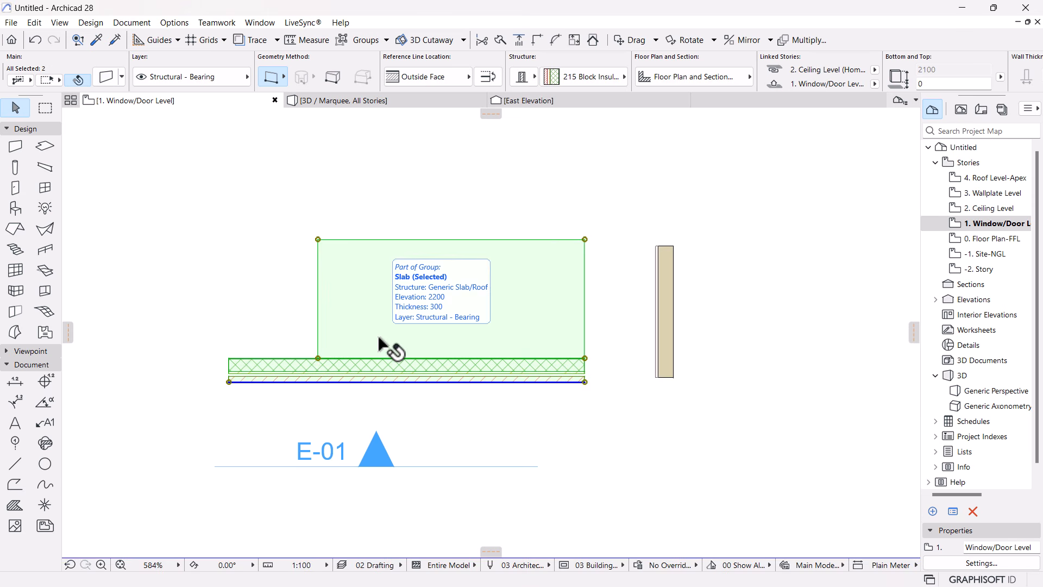
click(342, 40)
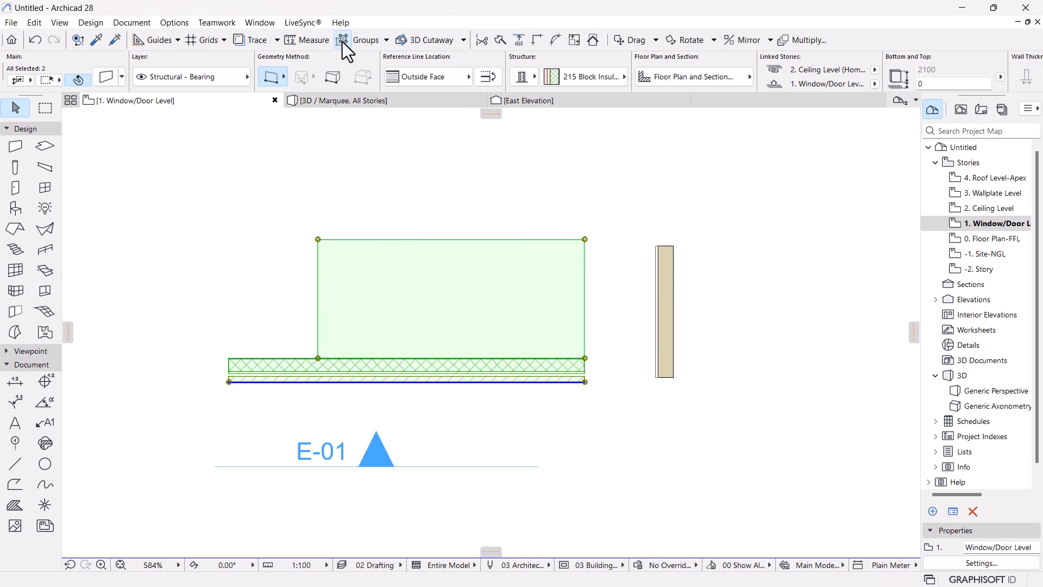
click(549, 196)
click(488, 267)
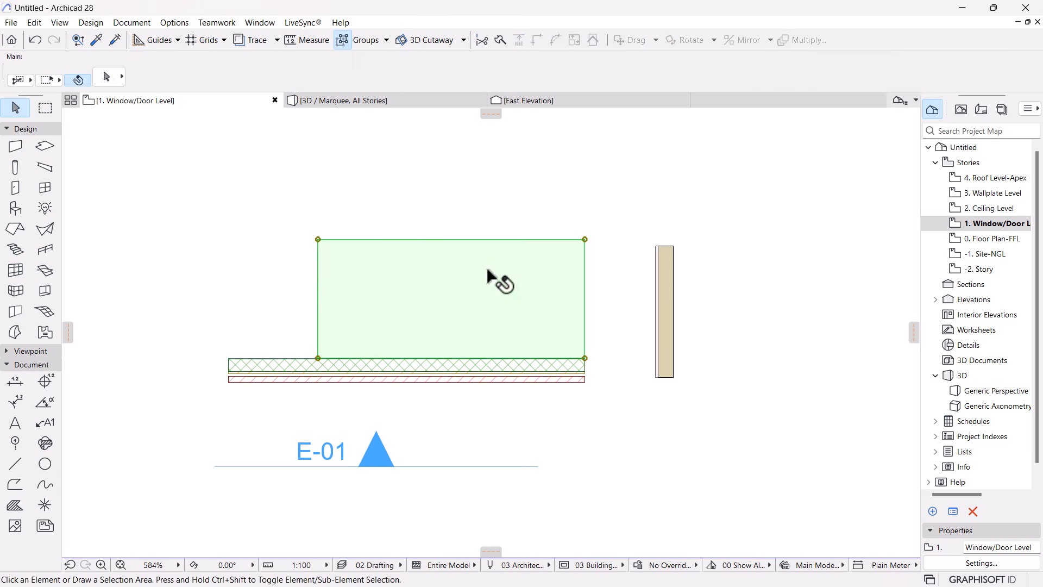
click(242, 365)
click(435, 188)
click(405, 304)
click(236, 373)
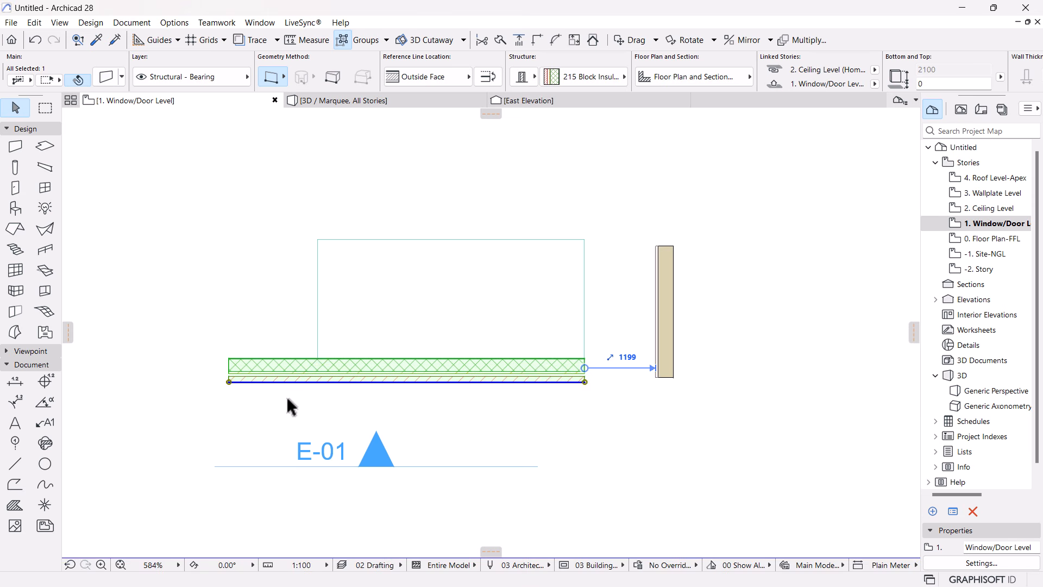
Turn off group suspension and reselect the slab and horizontal wall as one group
click(342, 42)
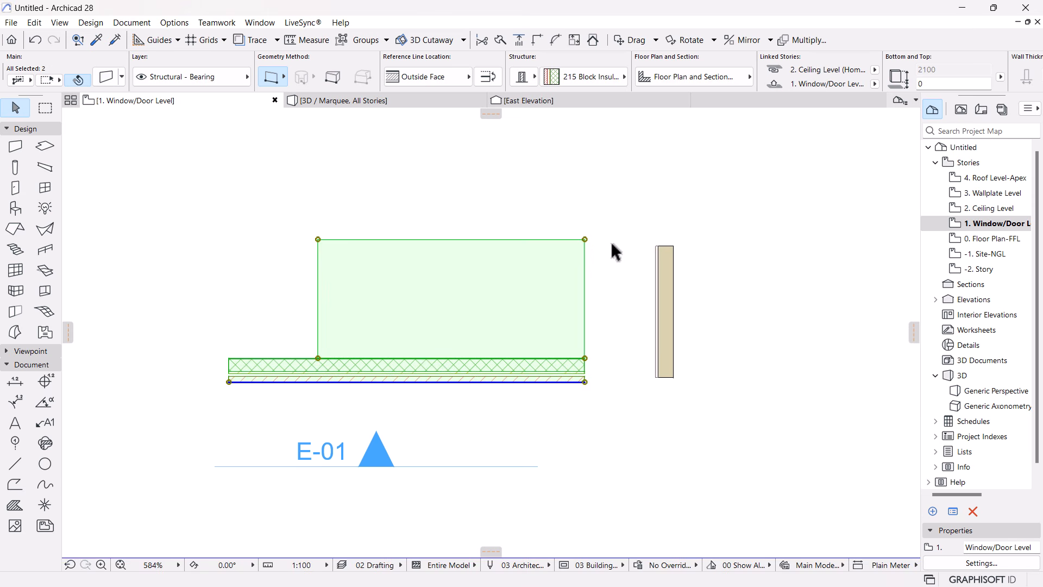
click(411, 195)
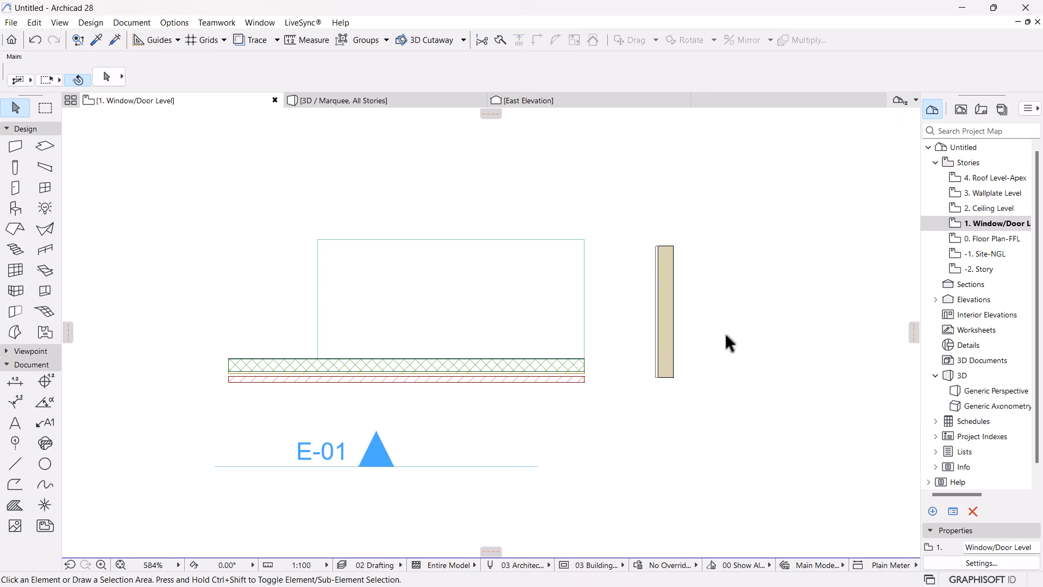
click(443, 387)
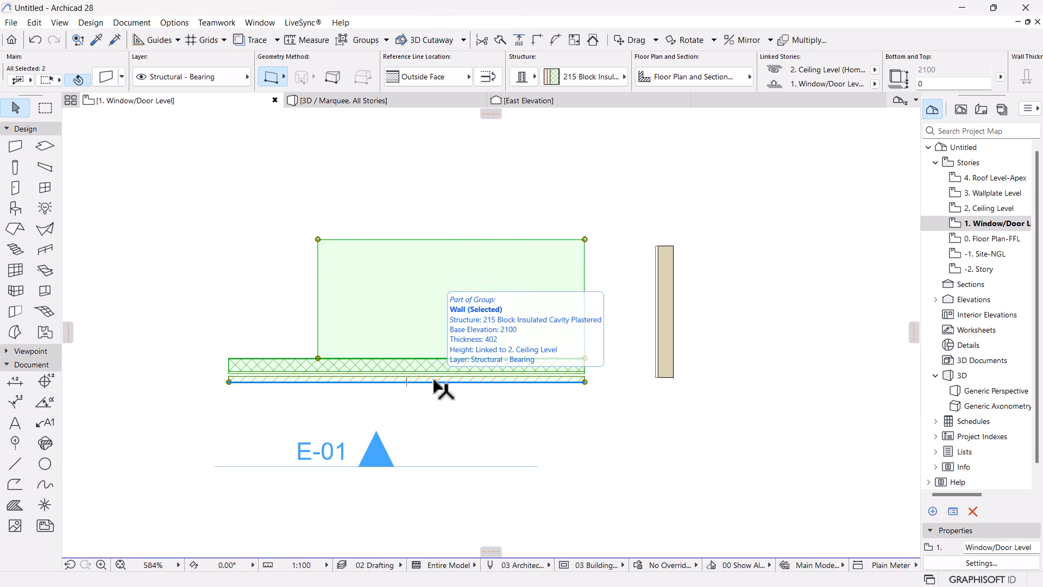
Lock the ungrouped vertical wall and clear the selection
click(658, 298)
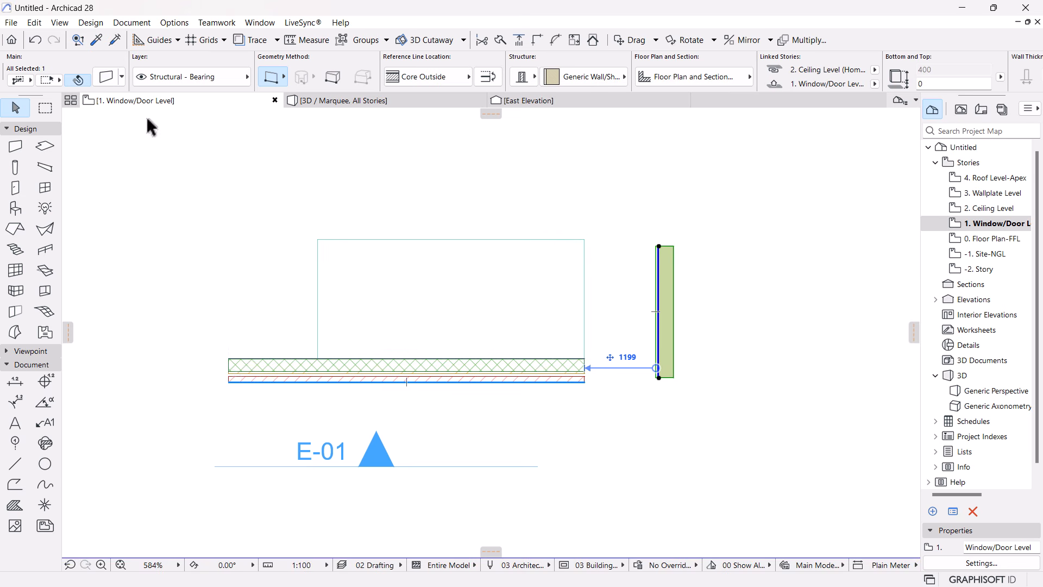
click(35, 24)
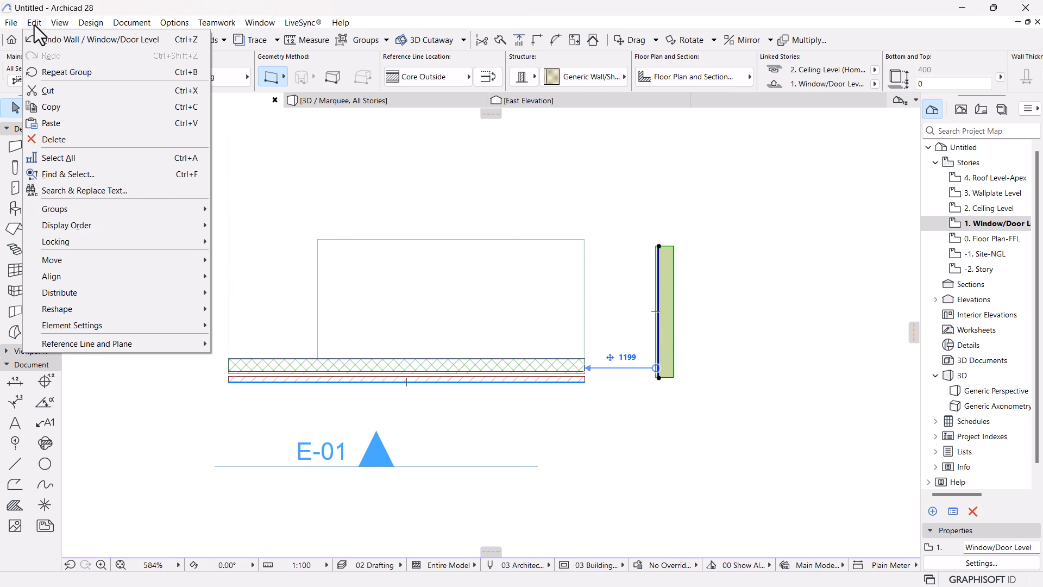
mouse_move(62, 243)
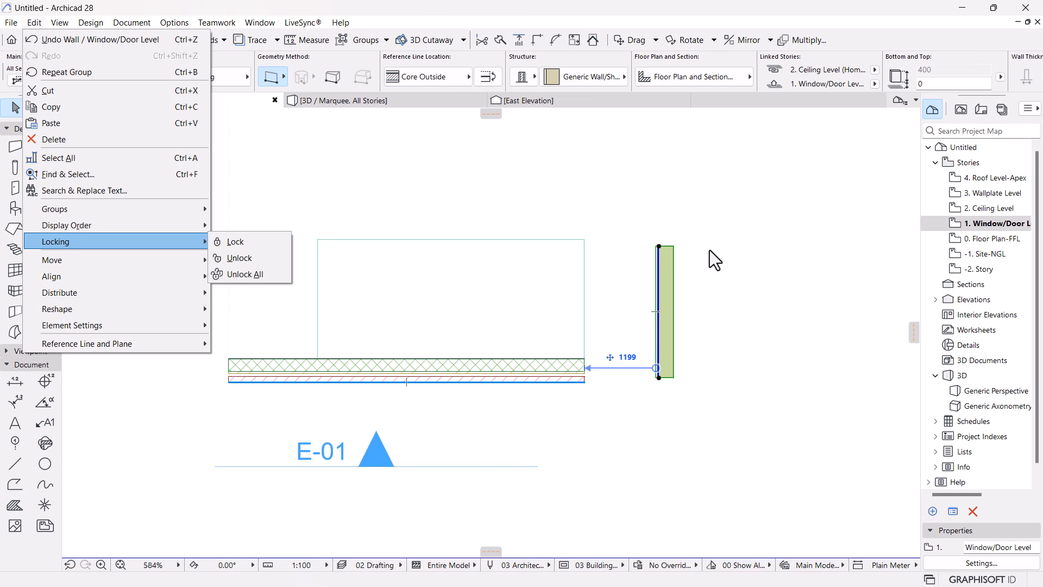
right_click(706, 234)
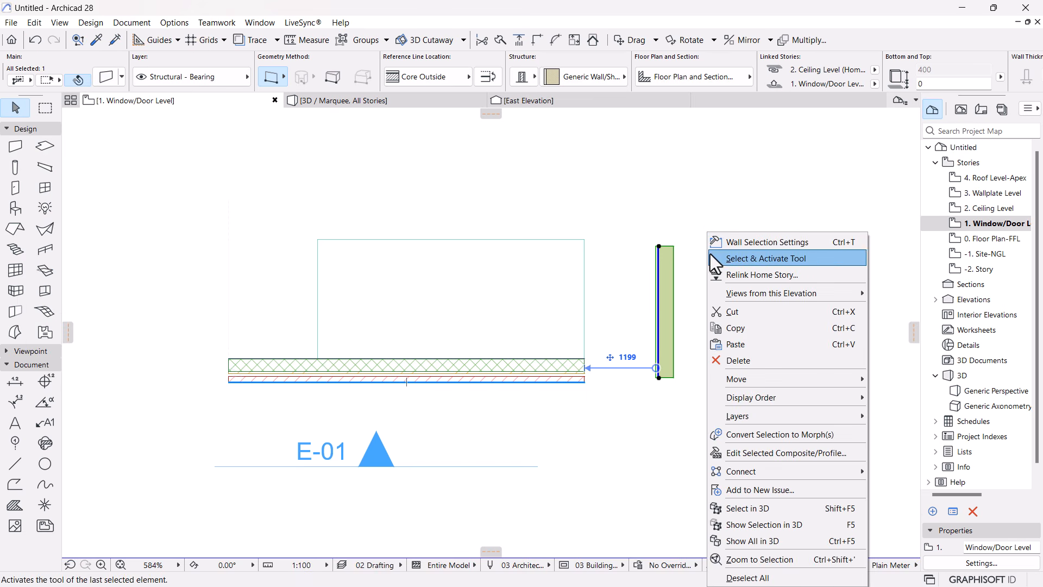
mouse_move(742, 417)
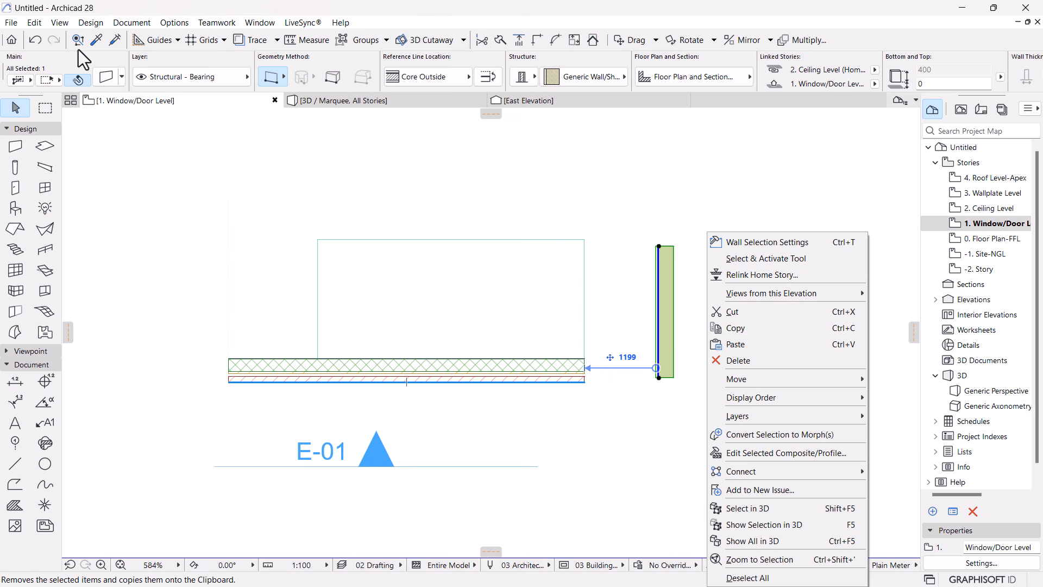
click(32, 24)
click(32, 24)
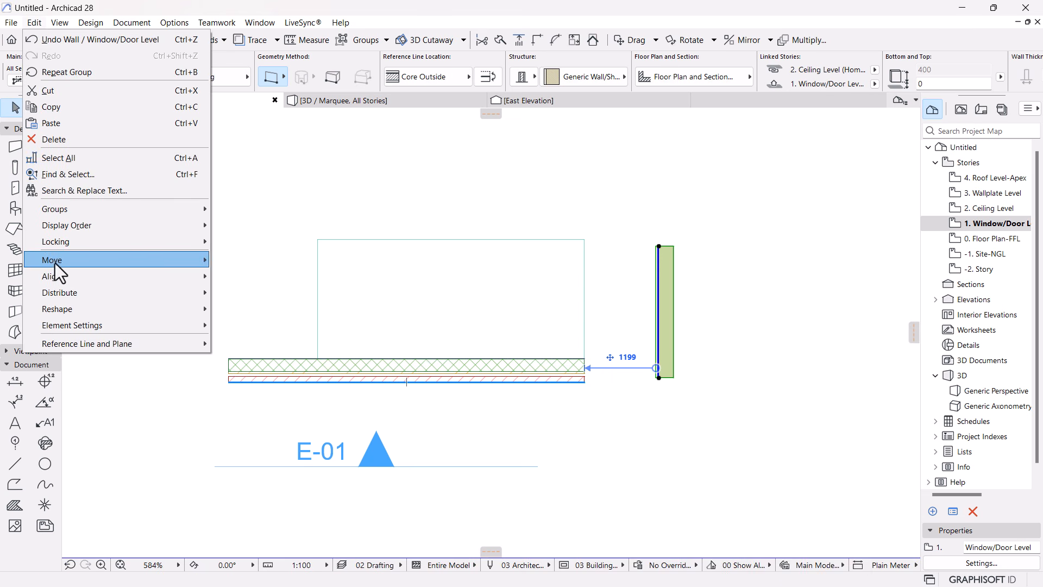
mouse_move(66, 246)
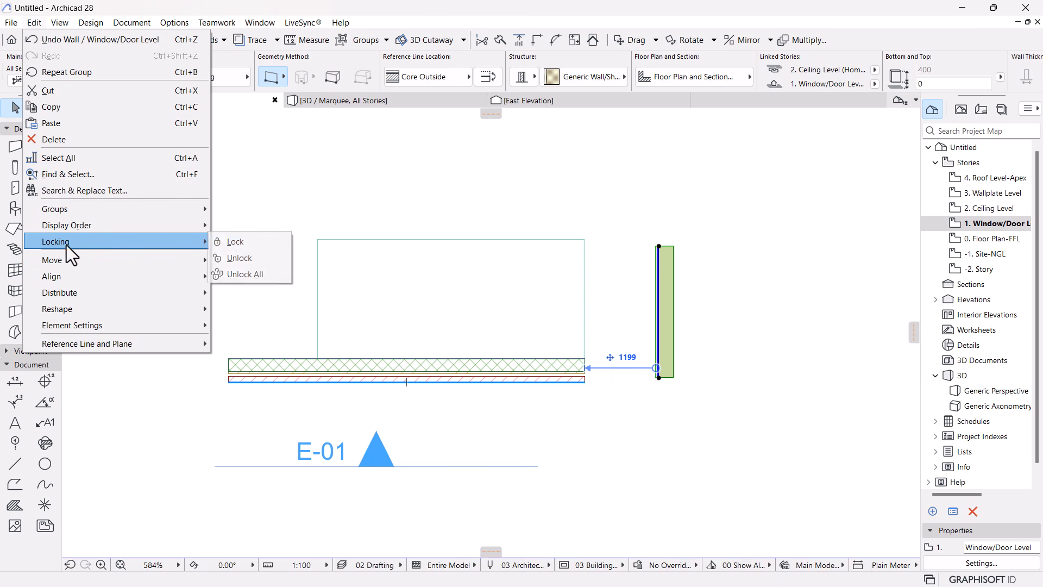
click(255, 243)
click(782, 347)
Select the locked vertical wall and examine its end nodes and element information
scroll(668, 261, up, 4)
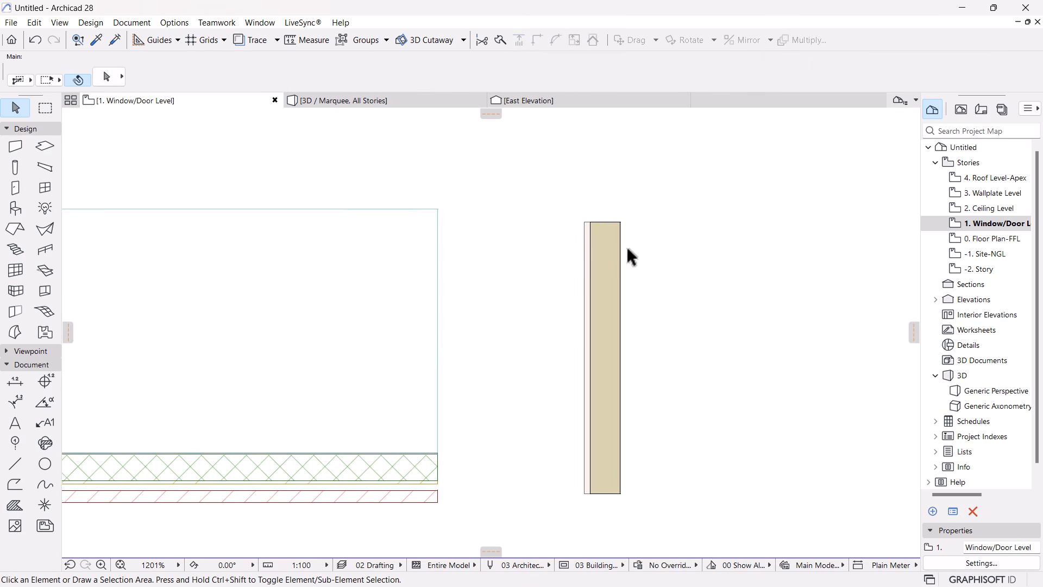
click(591, 234)
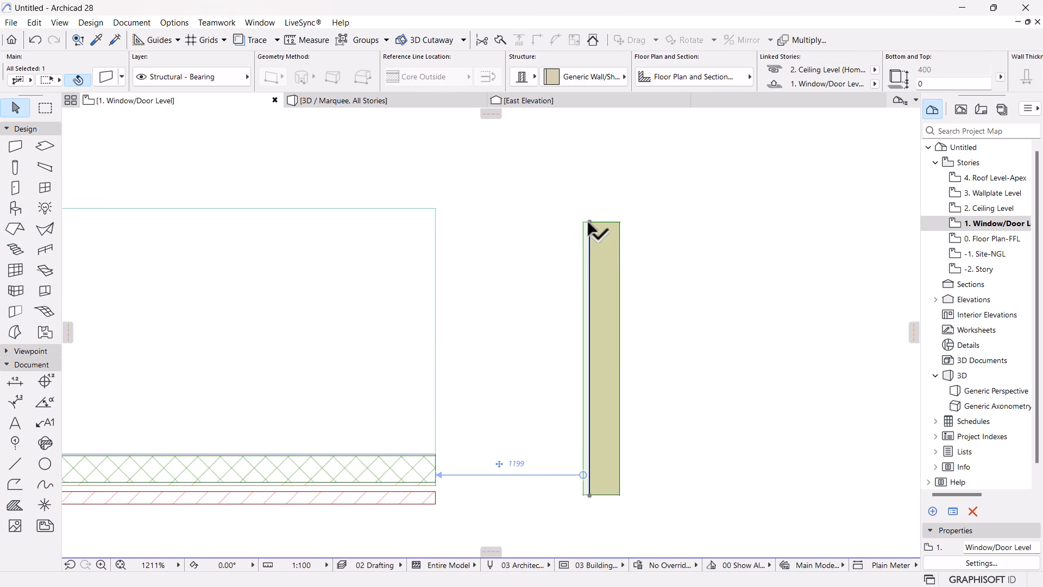
scroll(592, 223, down, 3)
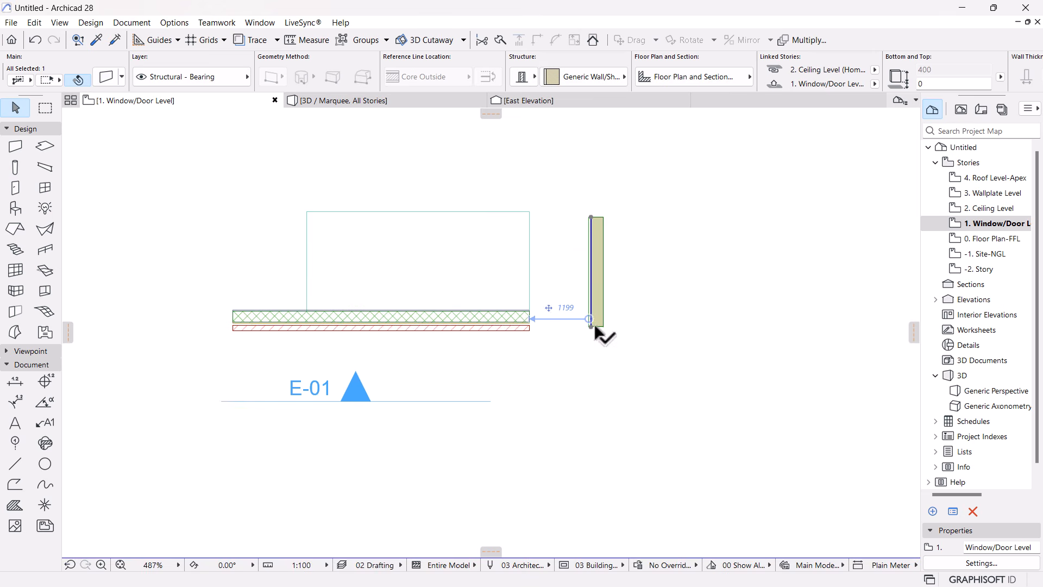
click(627, 233)
click(582, 225)
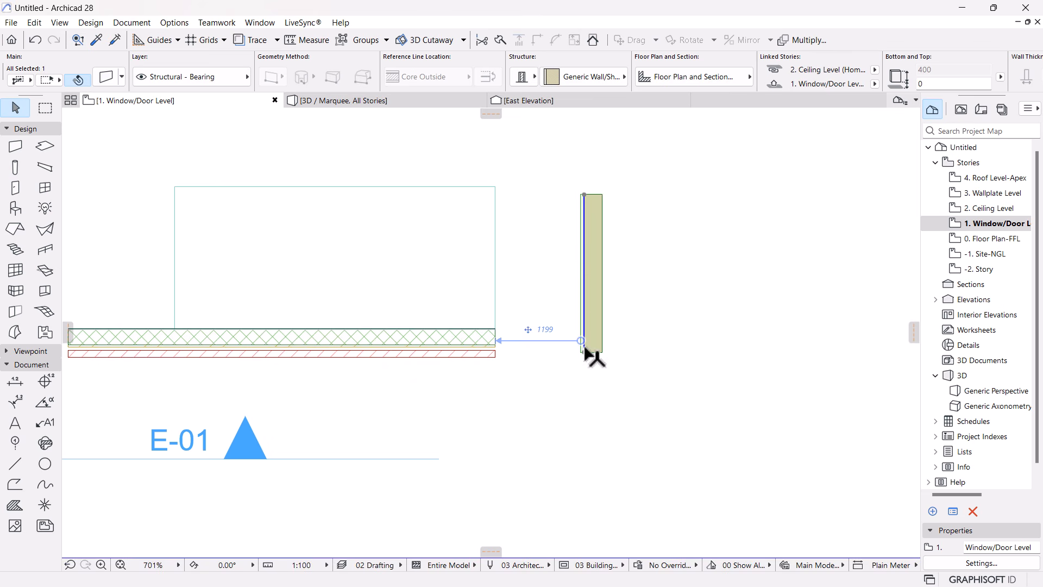
mouse_move(594, 200)
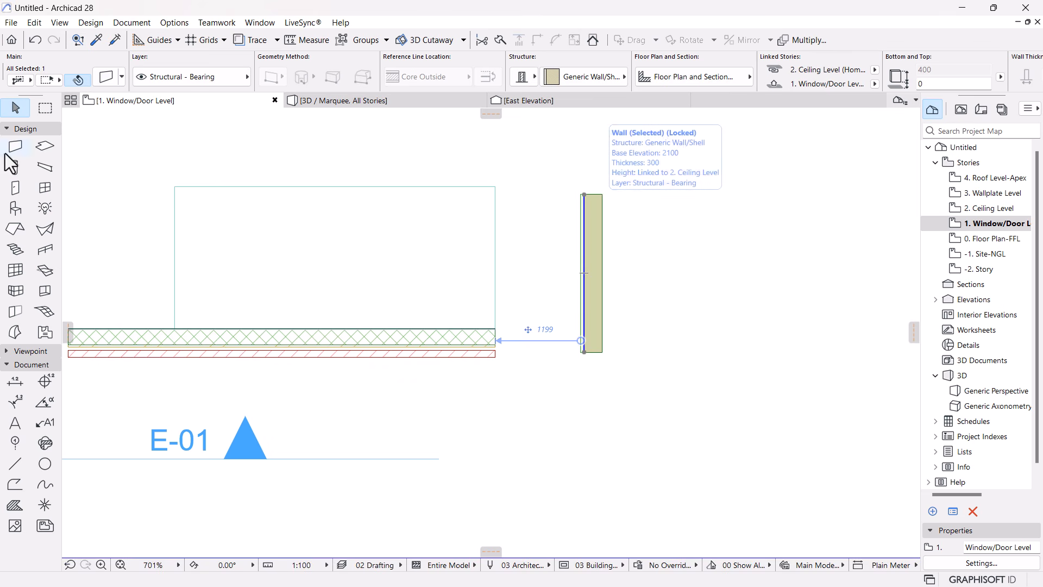
Review the locked wall's selection settings, close them without changes and deselect the wall
click(106, 76)
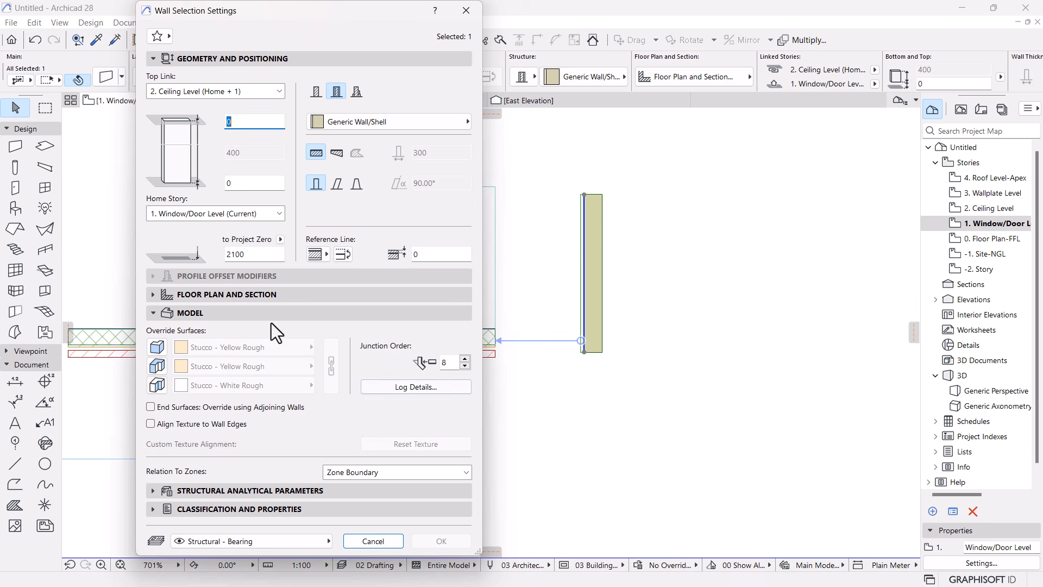
click(466, 10)
scroll(631, 253, down, 3)
scroll(505, 216, up, 3)
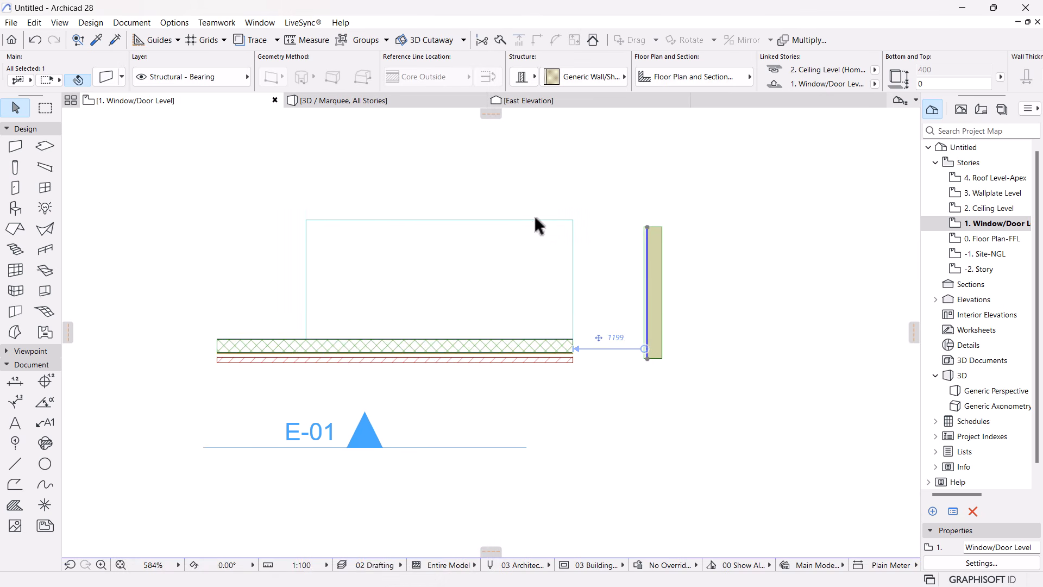
click(571, 177)
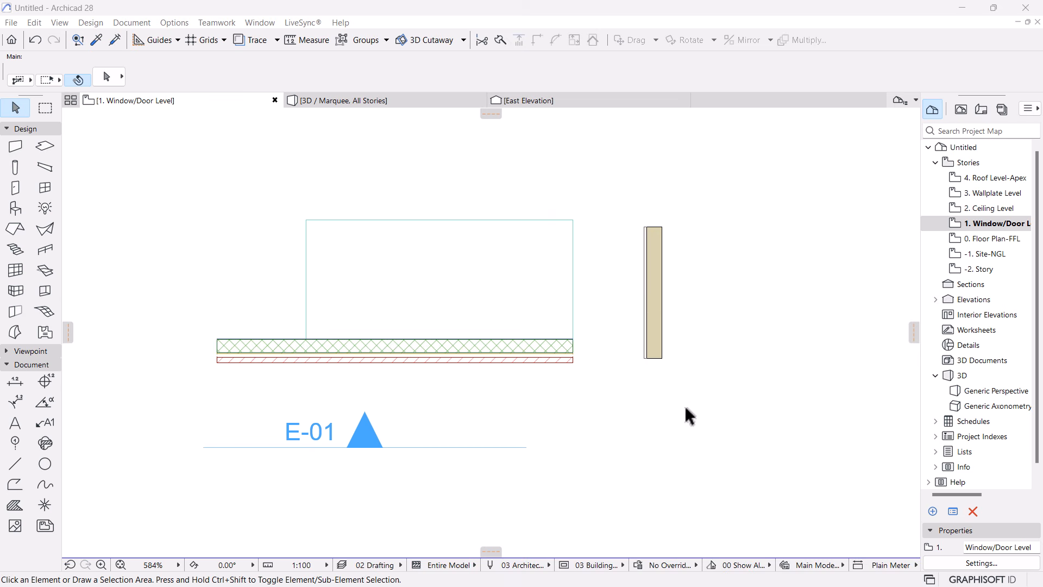
Activate the Wall tool and review its default settings and available layers, keeping the Structural - Bearing layer
scroll(642, 292, down, 2)
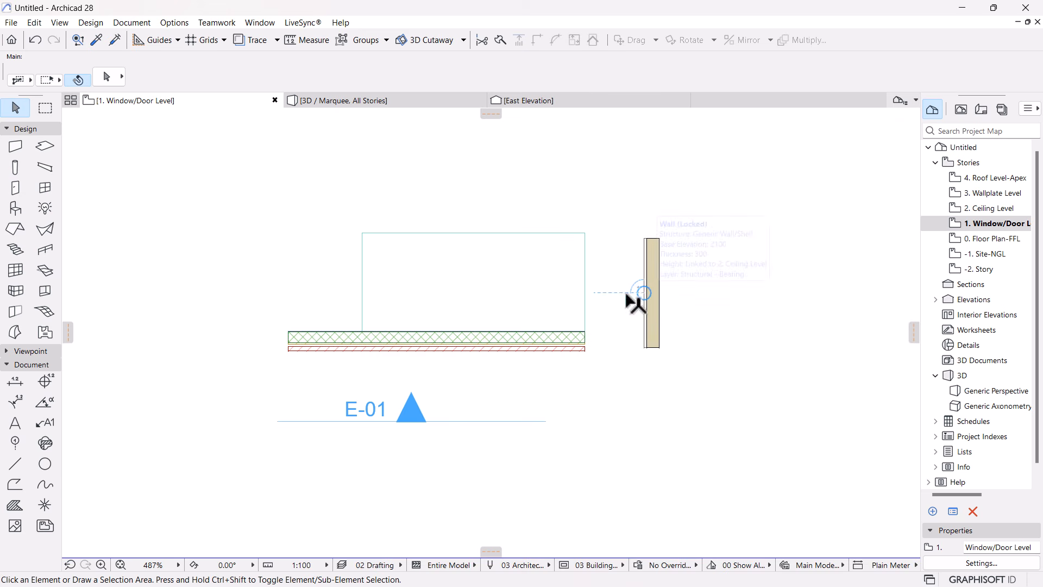
click(13, 151)
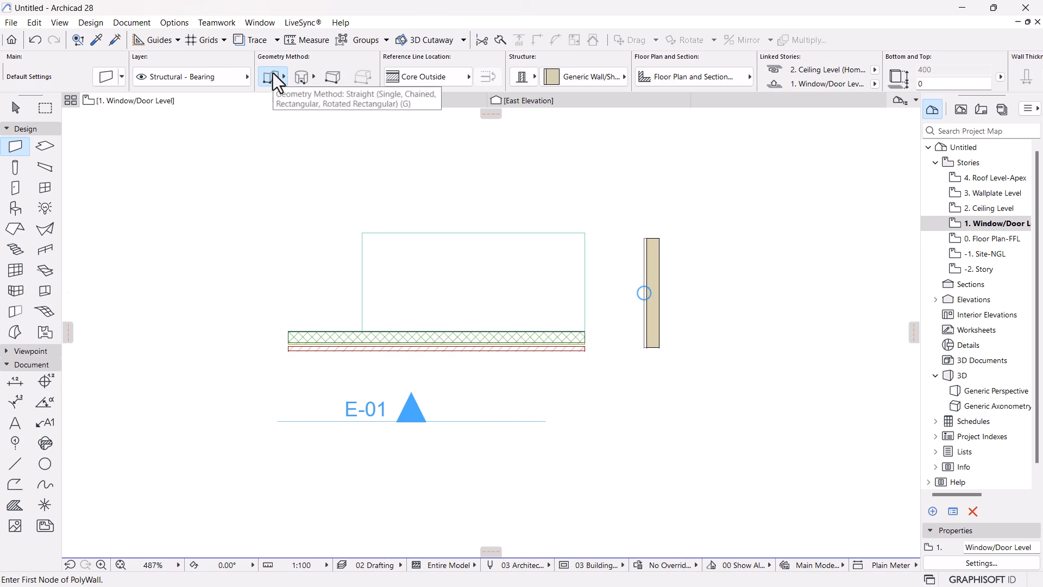
scroll(405, 63, right, 5)
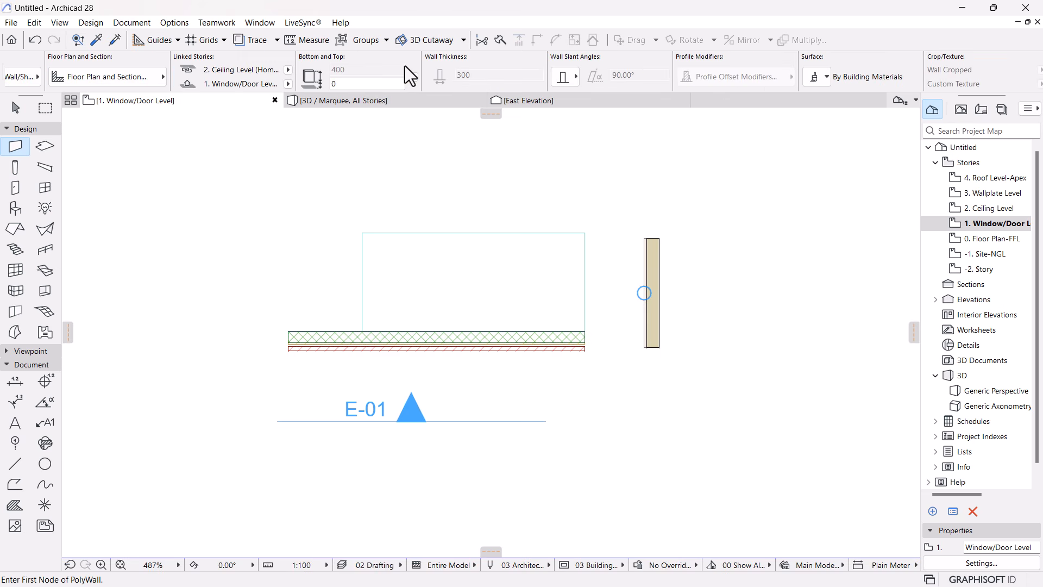
scroll(405, 66, right, 4)
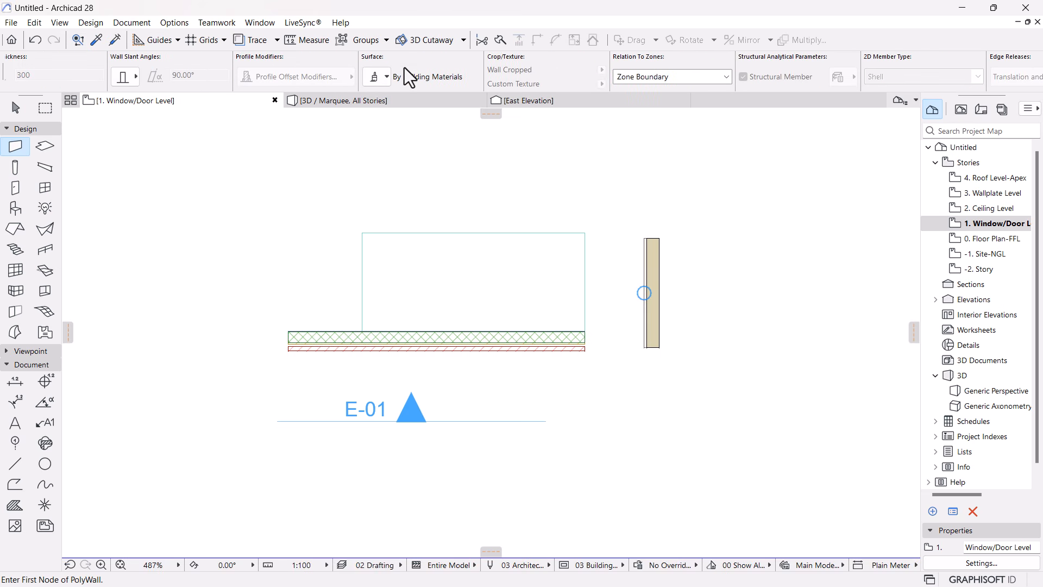
scroll(404, 67, left, 2)
scroll(404, 67, up, 2)
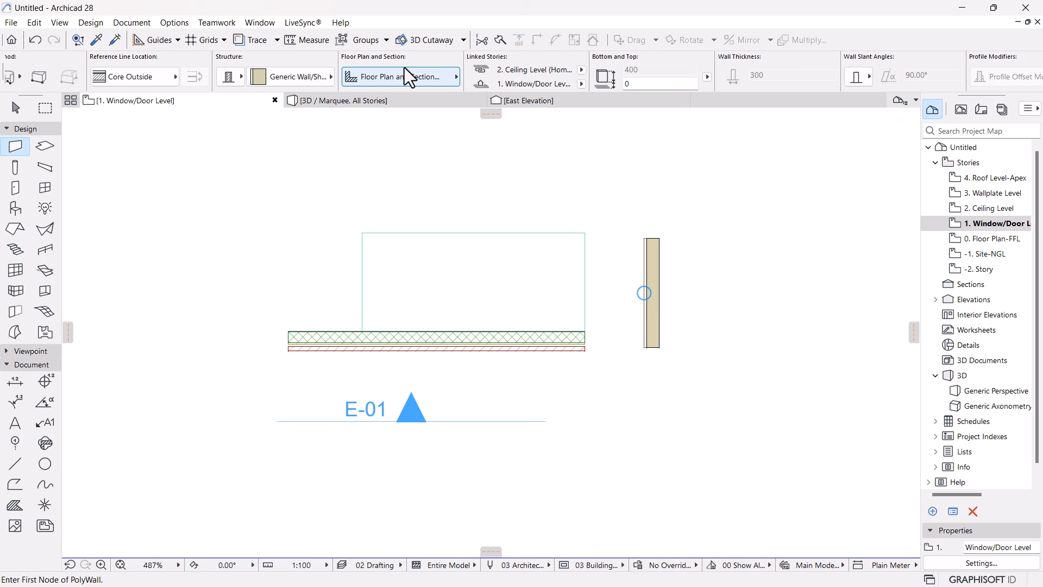
scroll(404, 67, up, 2)
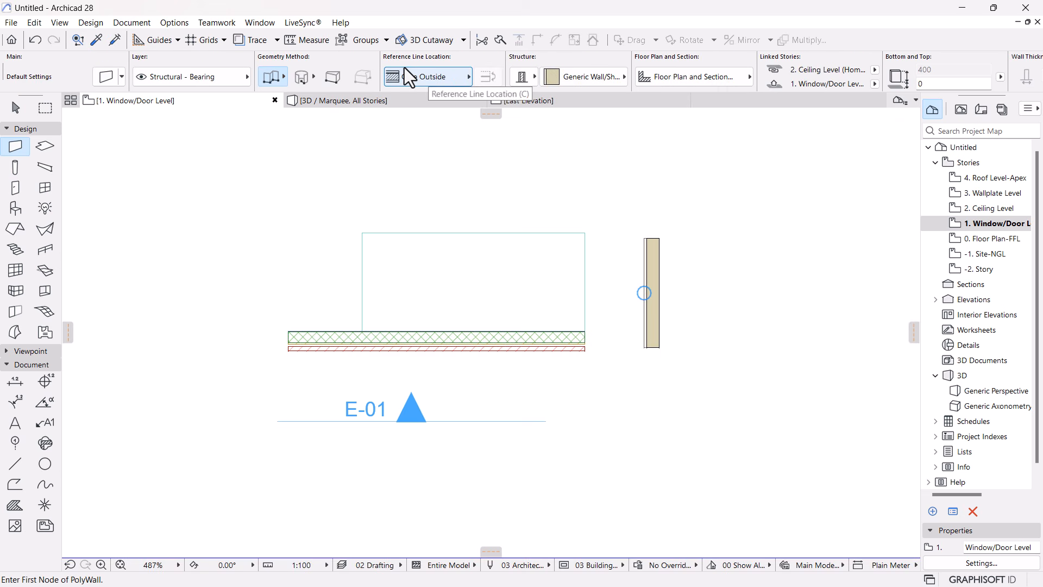
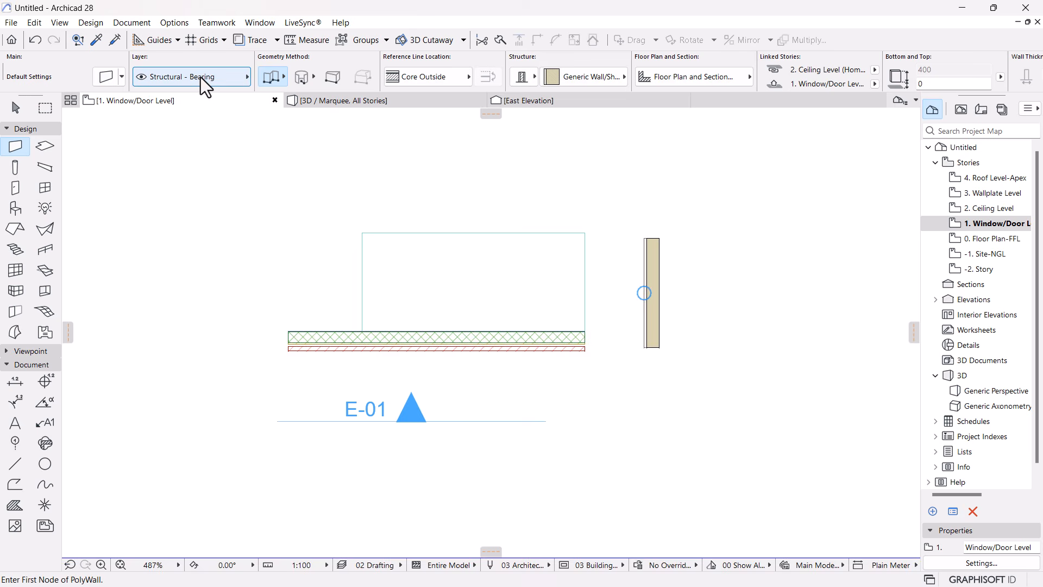
click(200, 77)
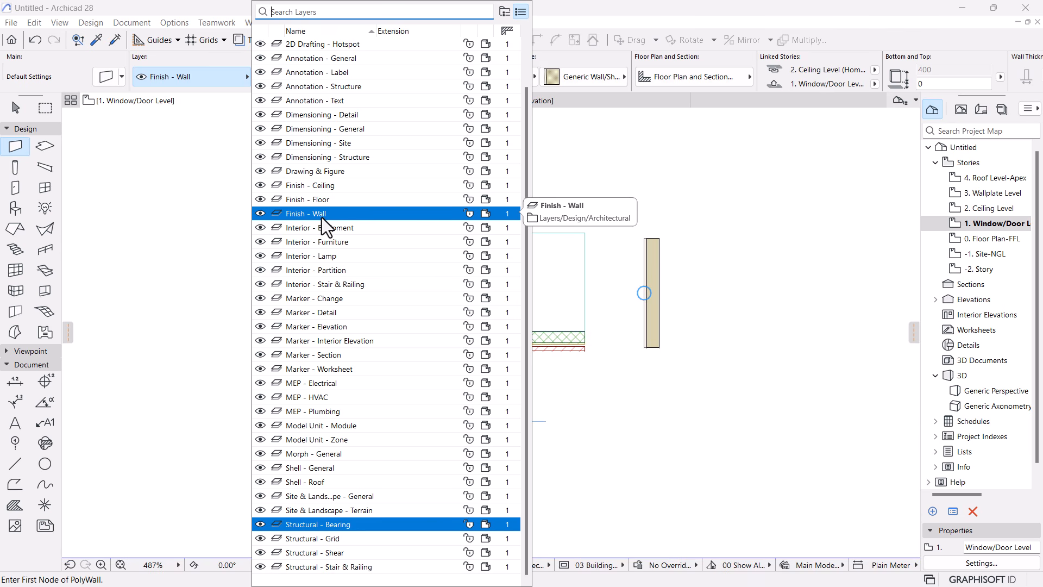
click(582, 193)
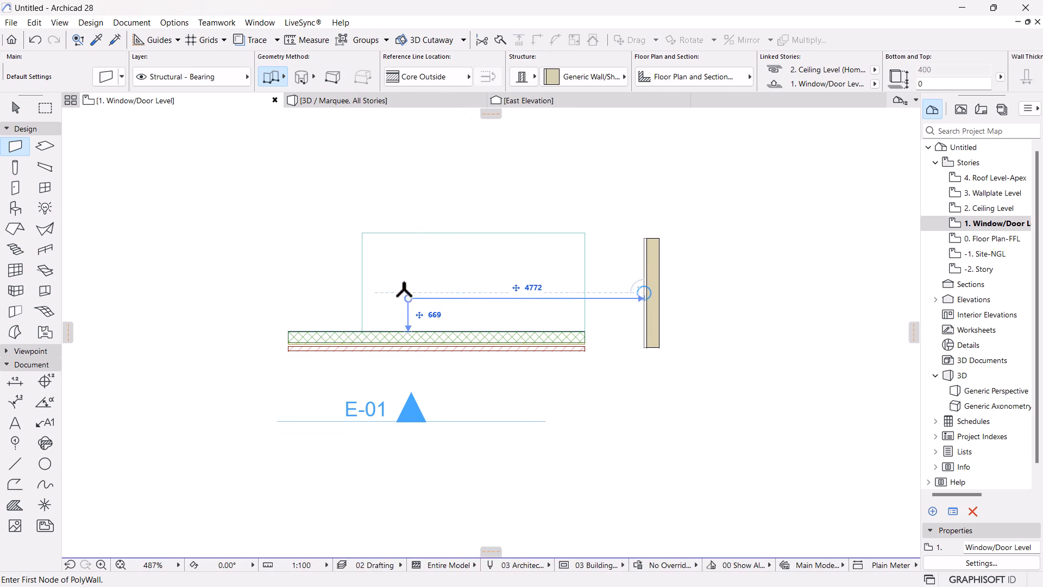
Draw one horizontal wall about 2835 mm long in an empty area using the single straight geometry method
click(282, 77)
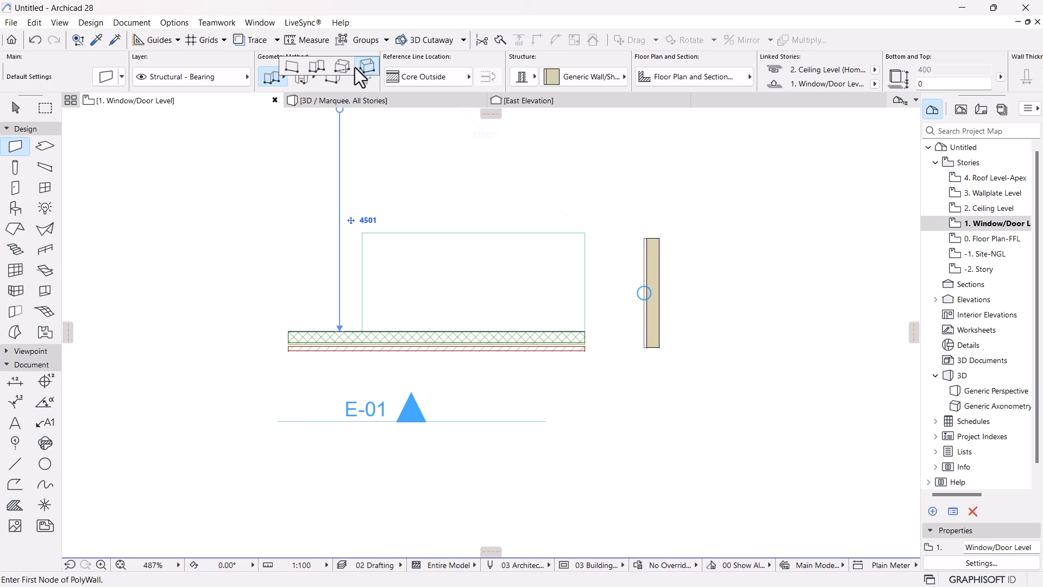
click(293, 68)
scroll(438, 255, down, 3)
scroll(740, 300, up, 8)
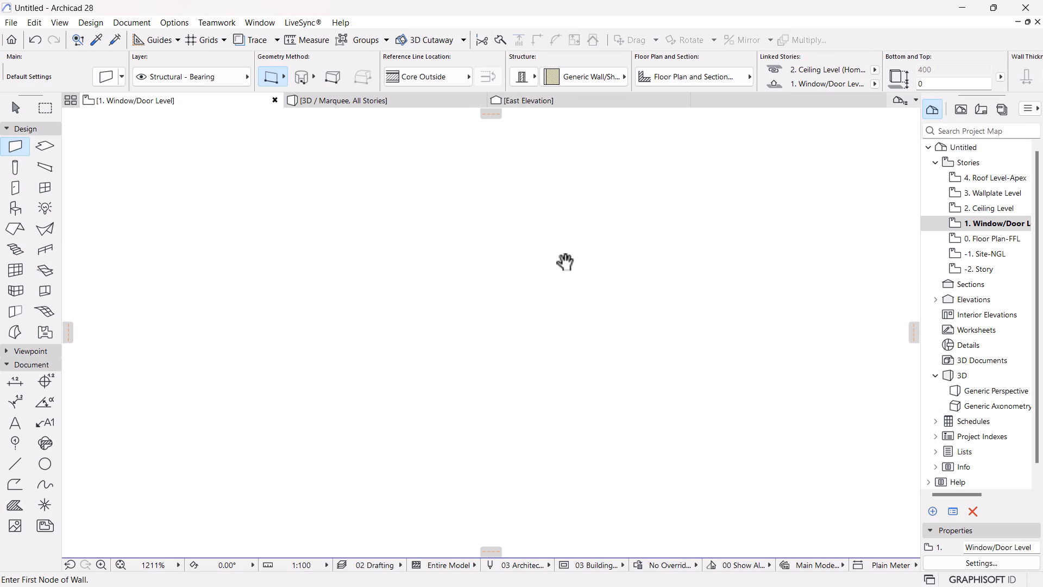
scroll(324, 295, down, 5)
scroll(594, 237, up, 4)
click(408, 265)
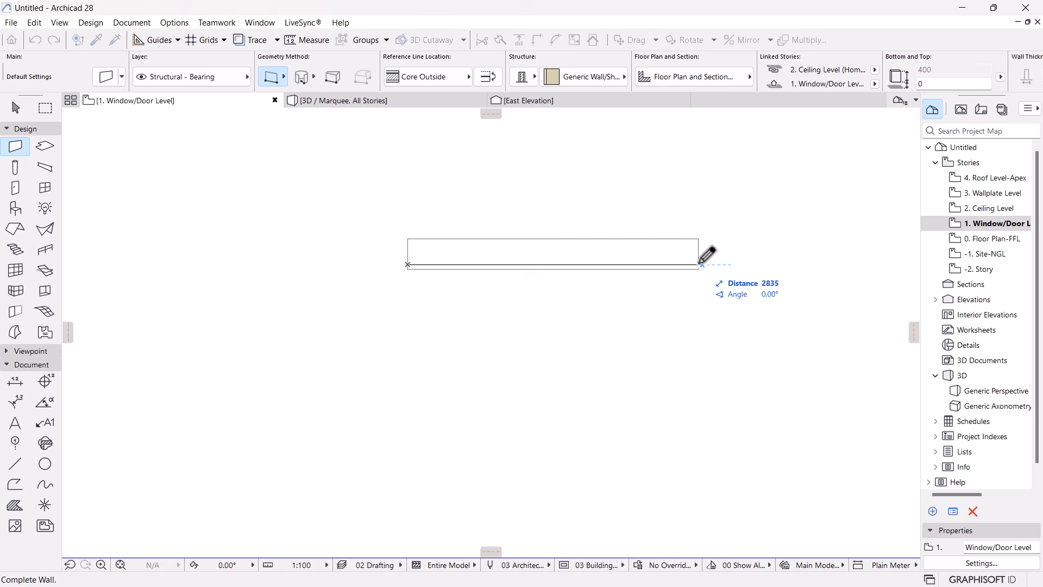
click(700, 265)
Draw a closed six-sided chain of walls below the single wall using the chained method, with one diagonal segment about 1680 mm long
scroll(684, 215, up, 3)
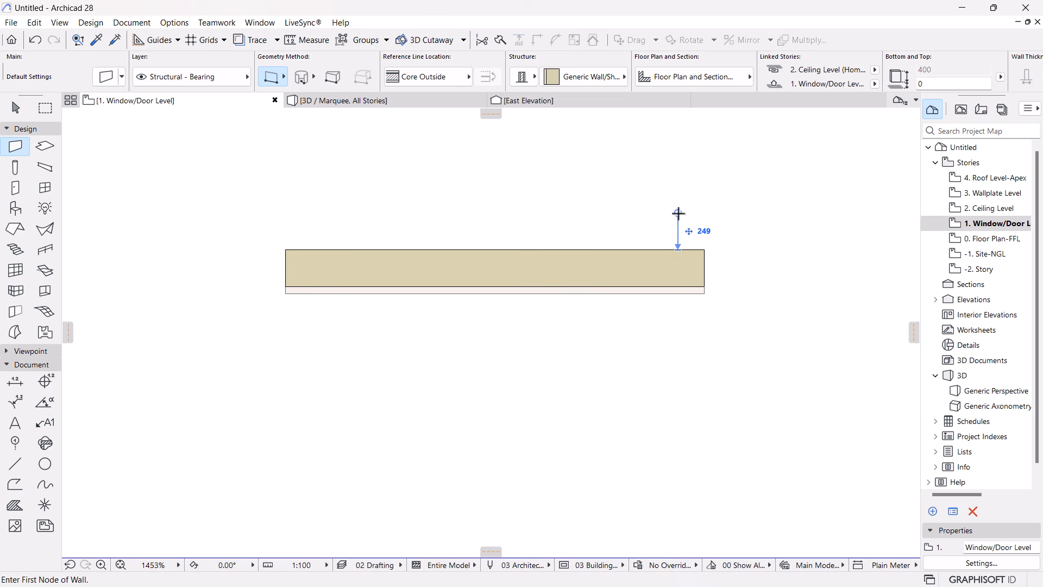
click(285, 76)
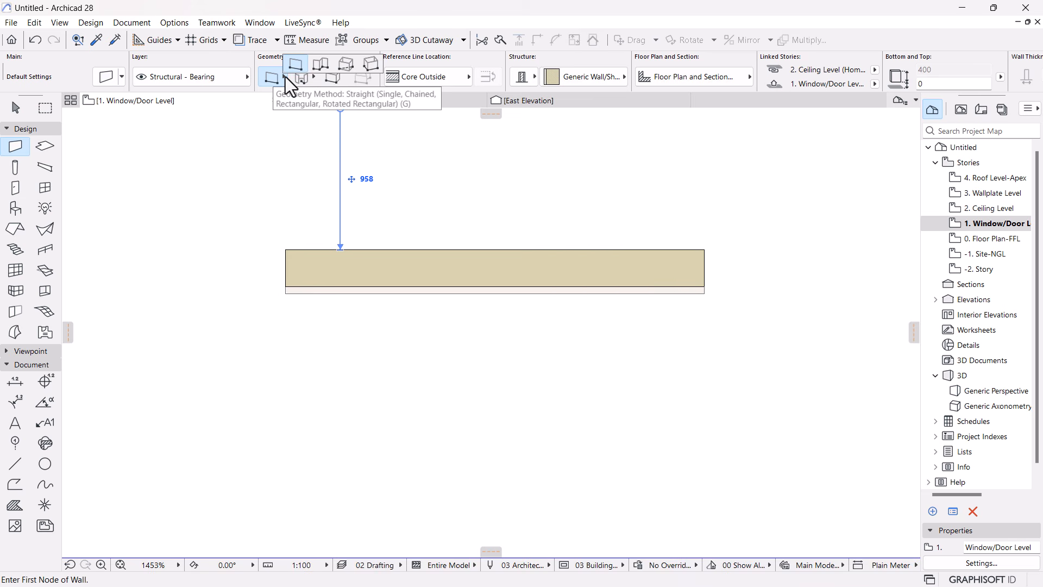
click(320, 65)
scroll(366, 194, down, 5)
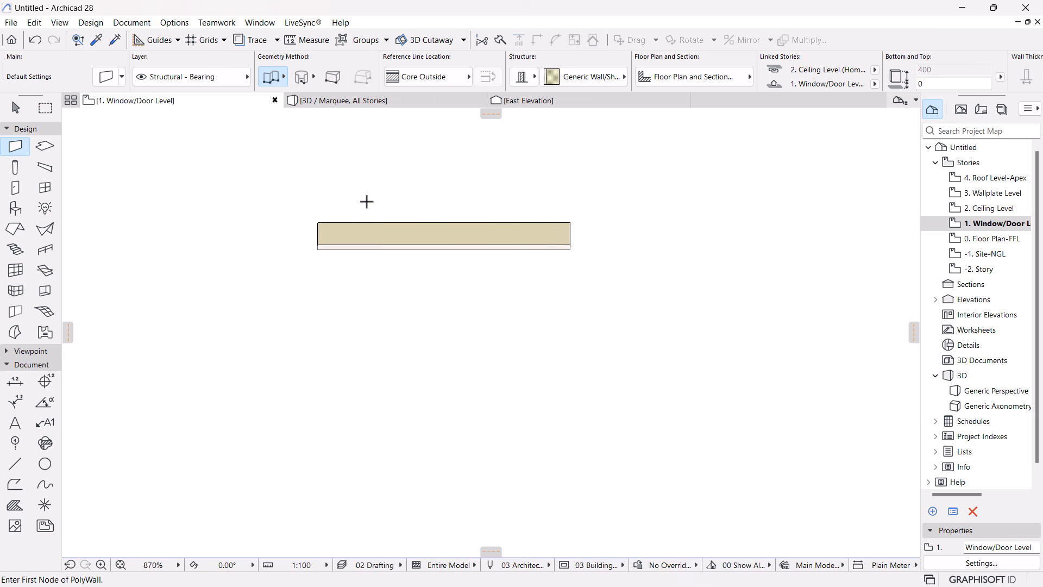
click(342, 262)
click(468, 261)
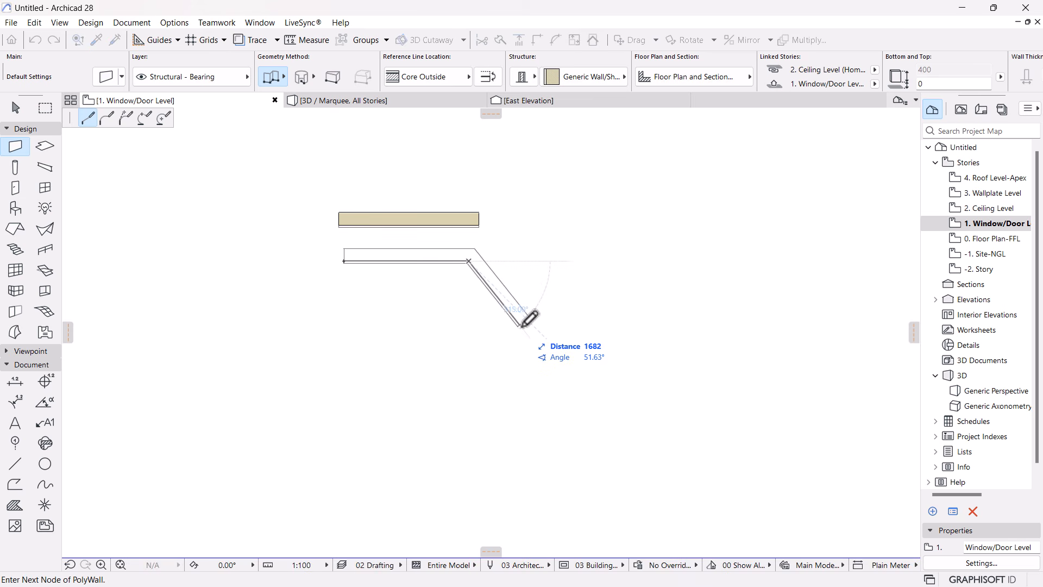
click(520, 328)
click(609, 327)
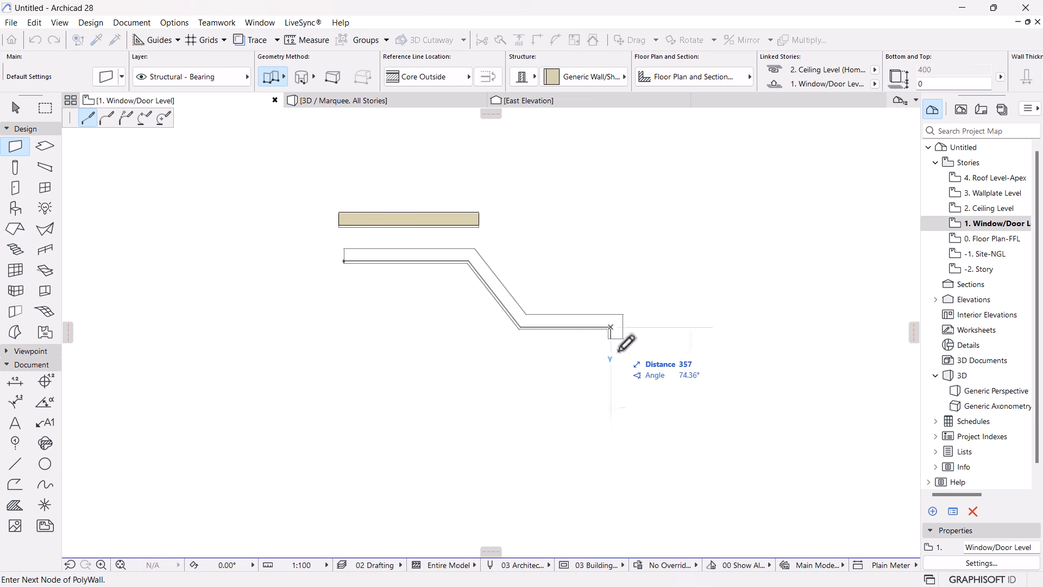
click(610, 382)
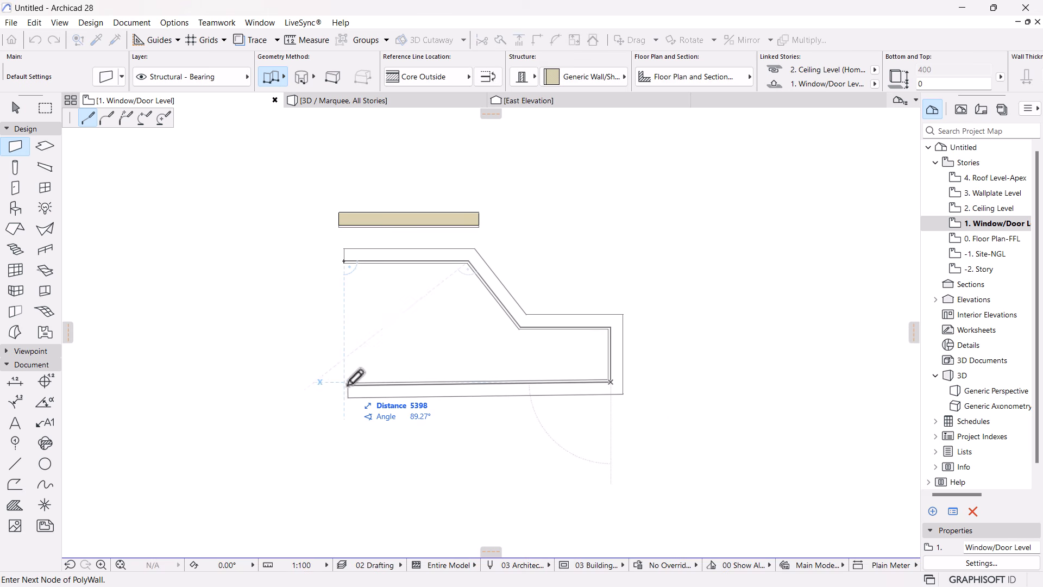
click(343, 384)
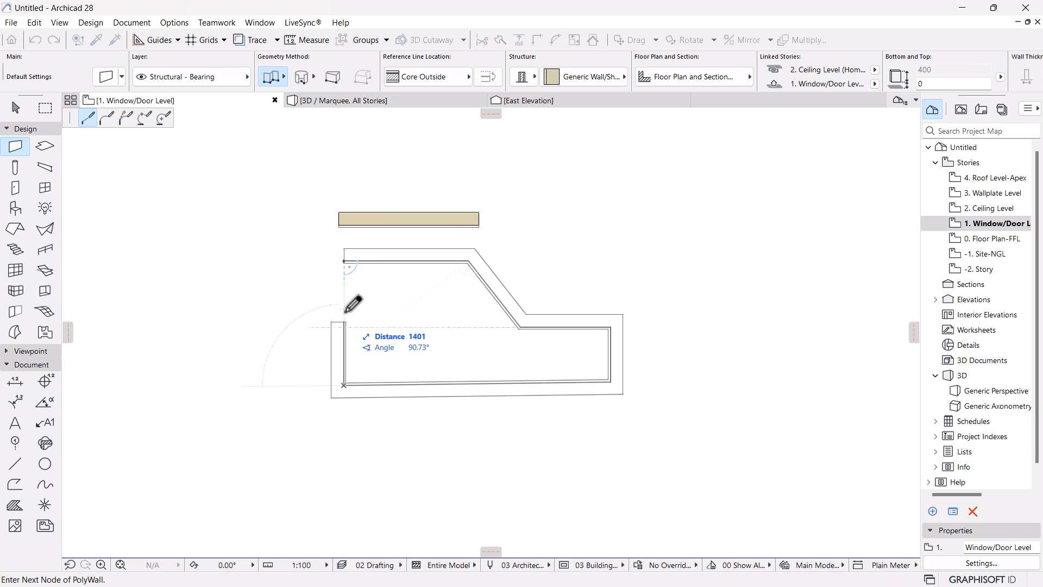
click(344, 261)
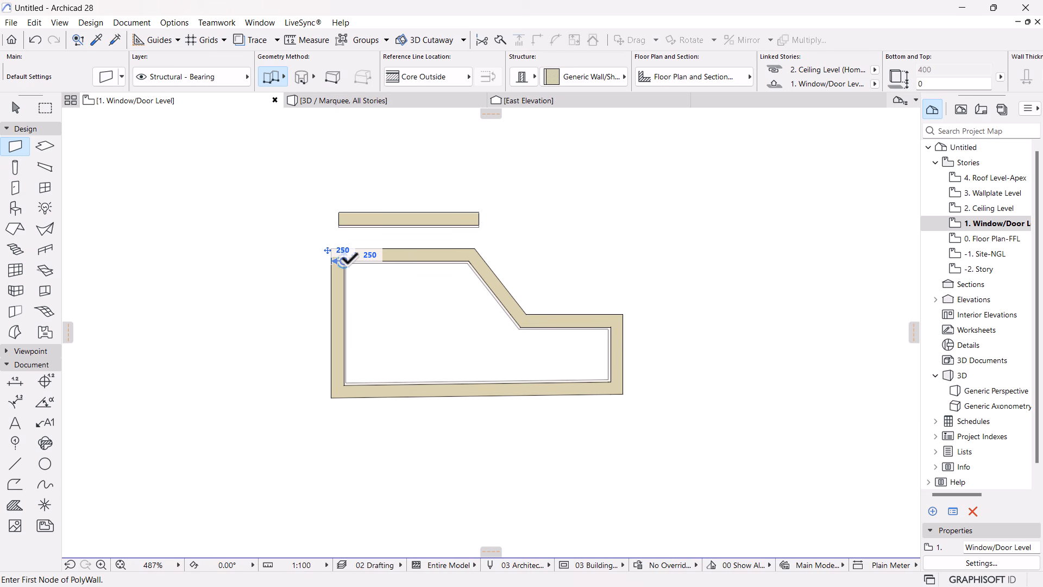
Draw a rectangular wall enclosure of 3500 by 2000 mm above and to the right of the chained walls
click(285, 76)
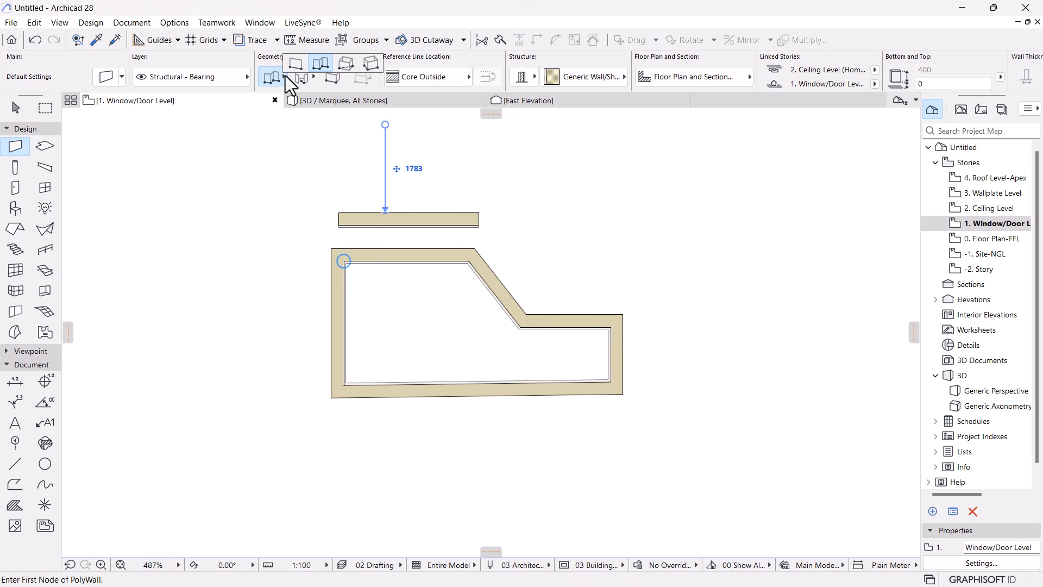
click(345, 66)
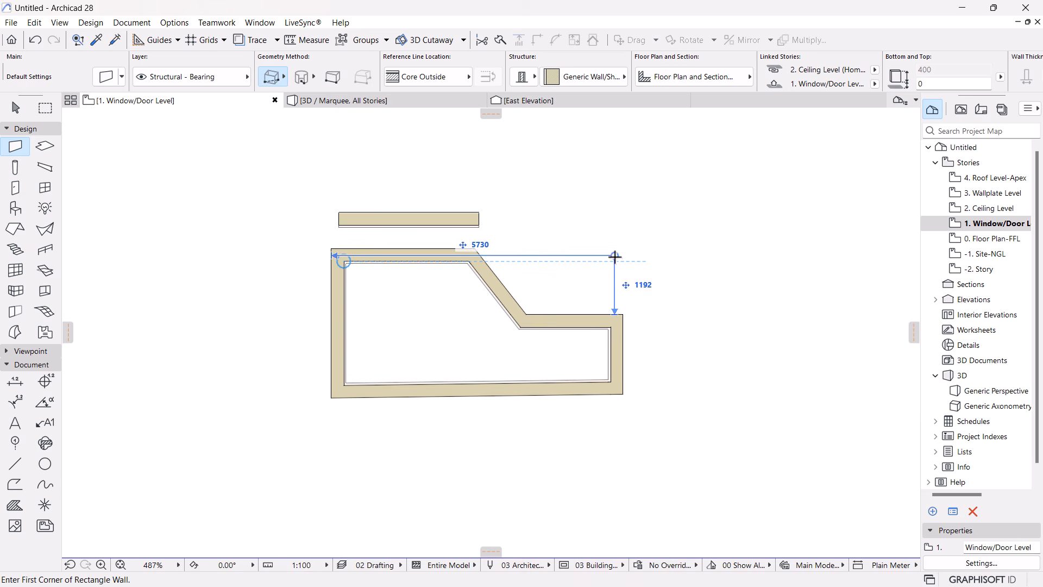
click(618, 240)
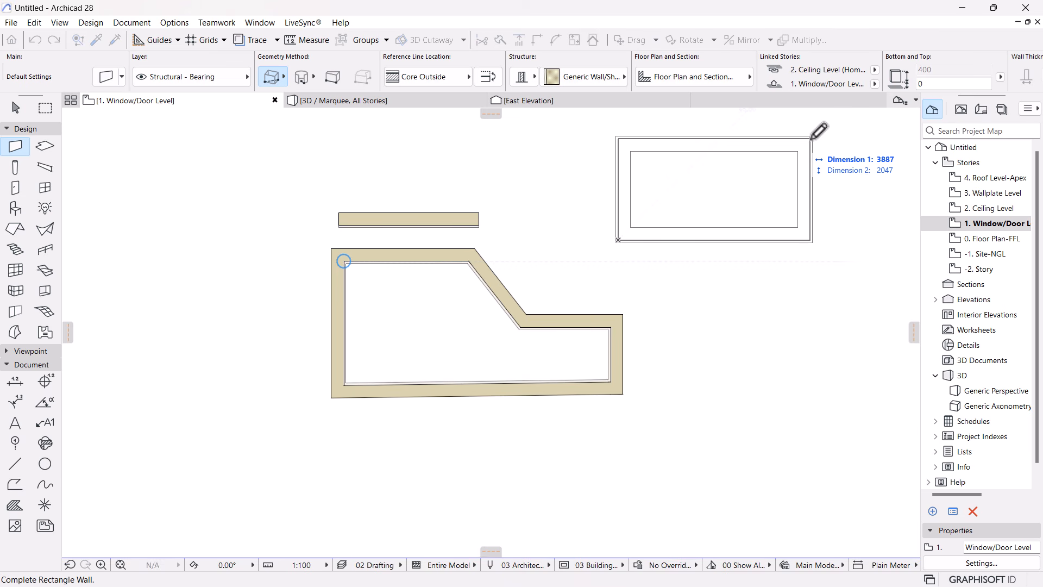
text(3)
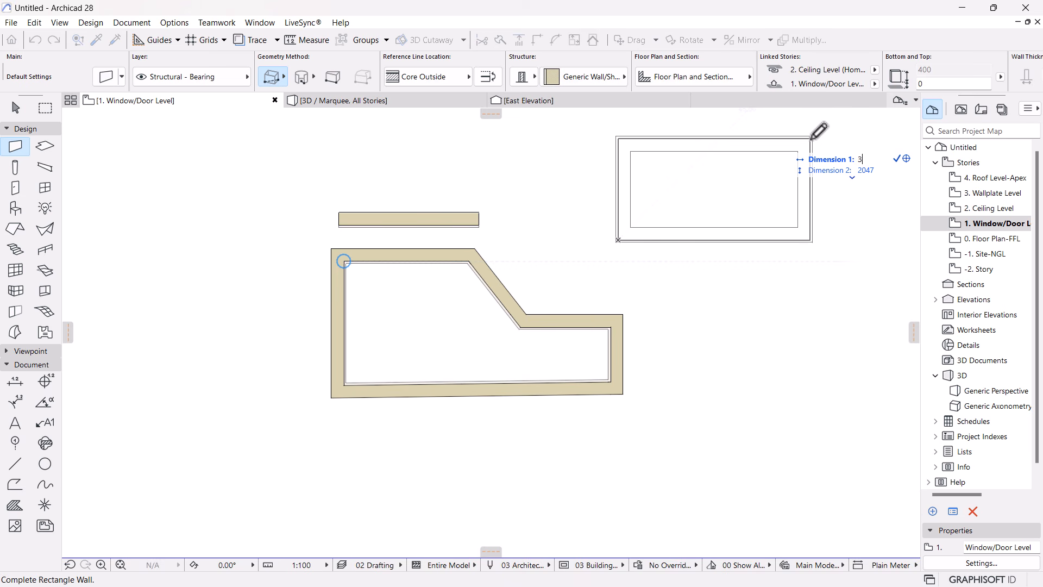
text(000)
key(Tab)
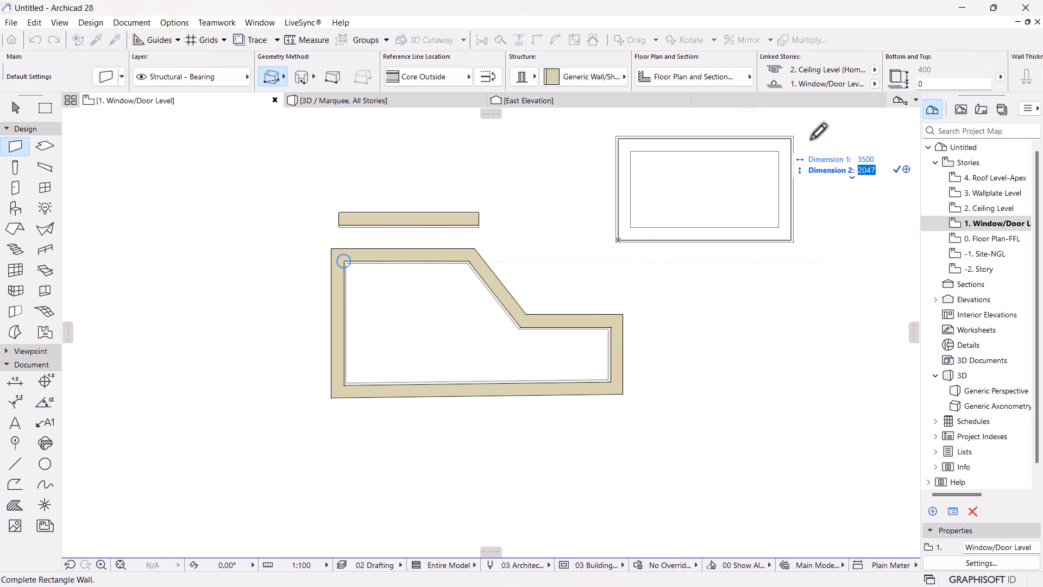
text(2000)
key(Return)
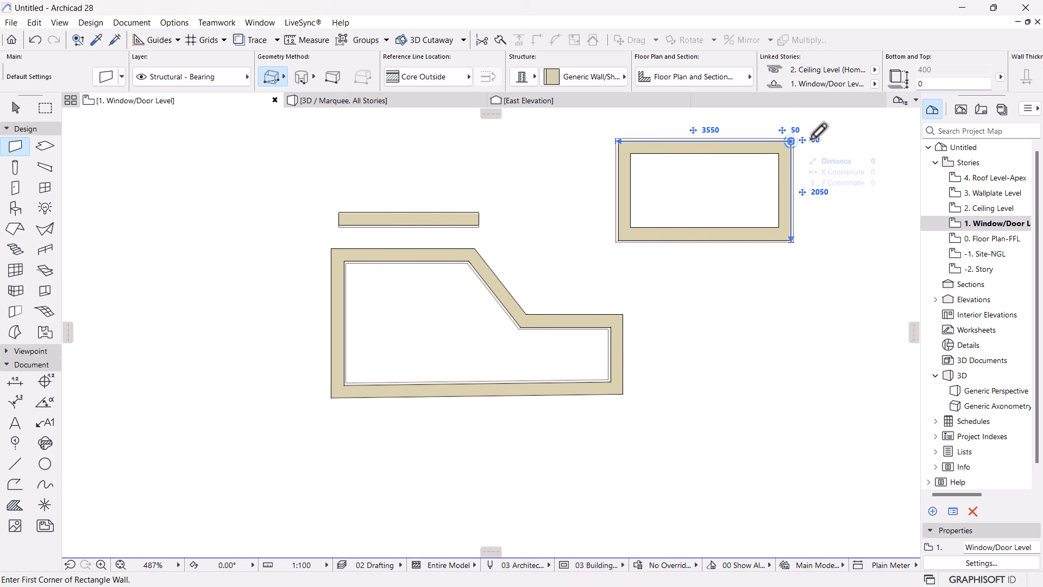
Draw a single straight horizontal wall 1800 mm long to the right of the chained walls, below the rectangular enclosure
click(285, 79)
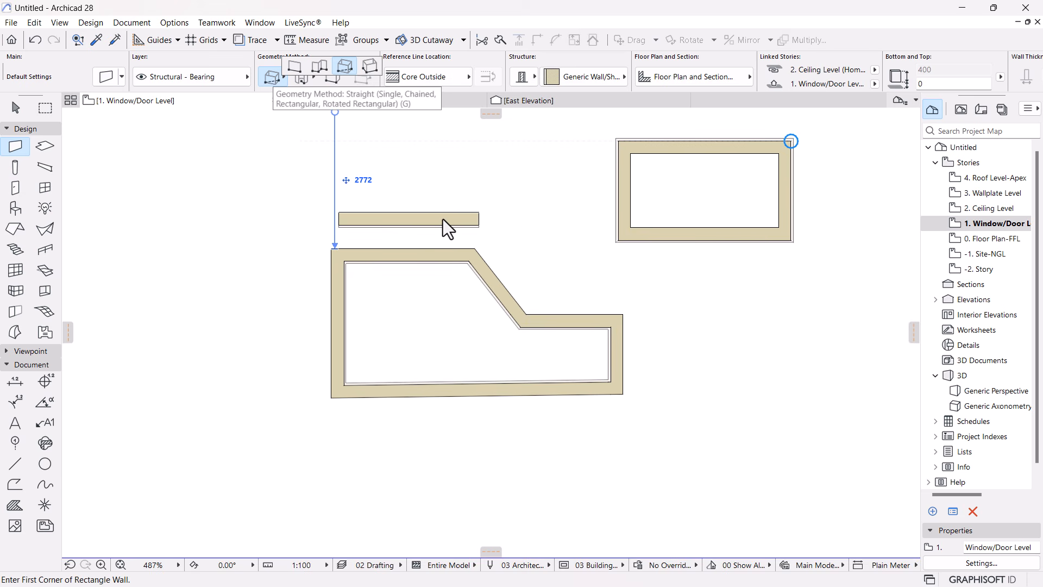
click(15, 151)
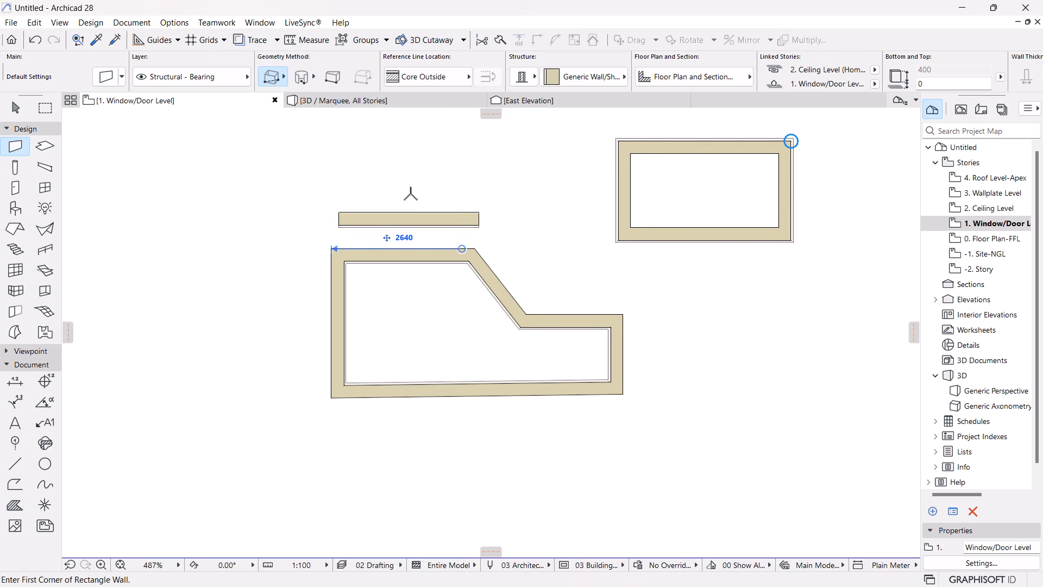
click(283, 77)
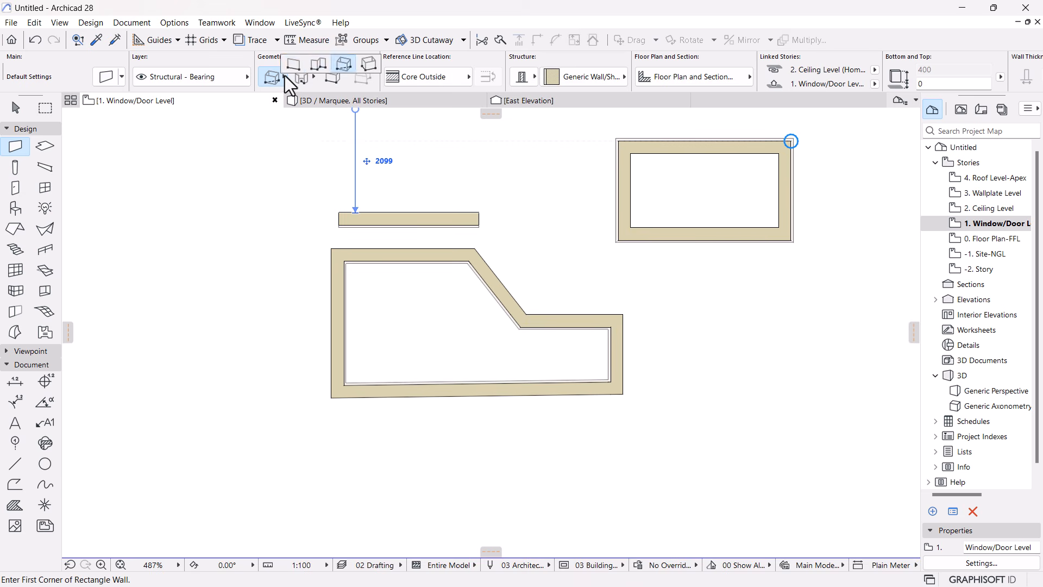
click(289, 66)
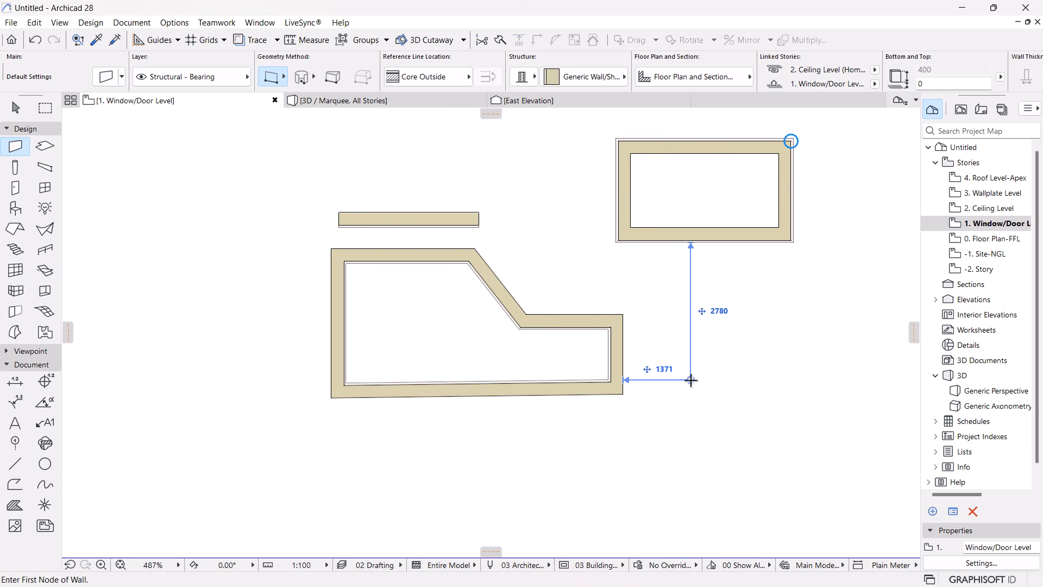
click(690, 379)
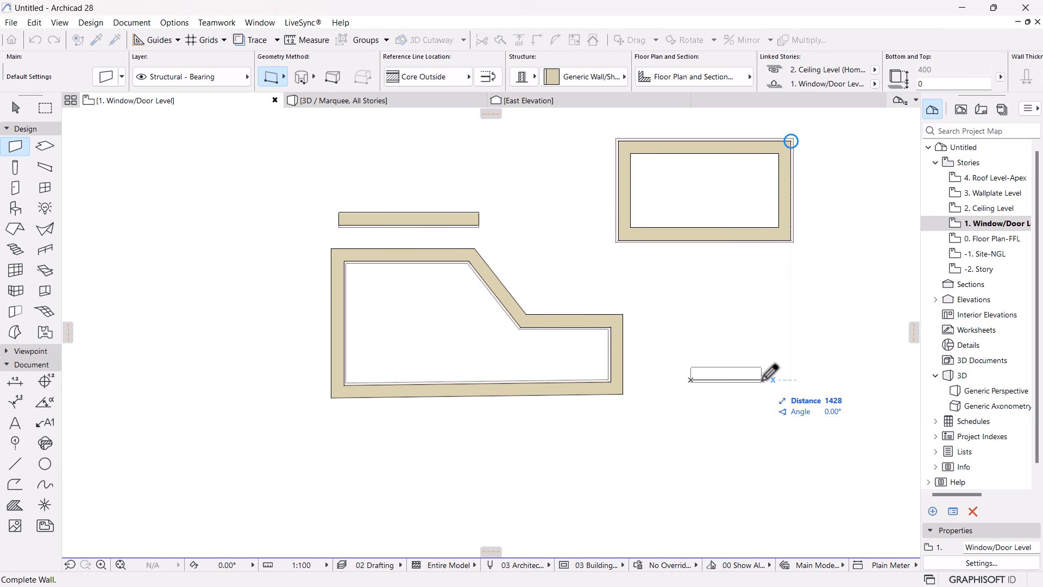
text(1800)
key(Return)
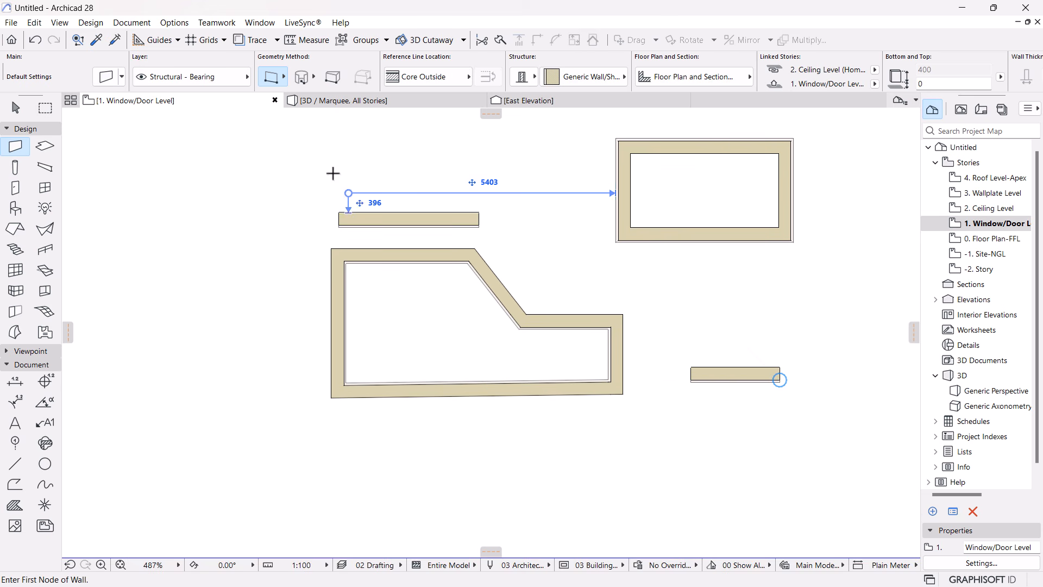
Draw a rotated rectangular wall enclosure at about 45° to the right of the other walls, with a width of 2500 mm
click(279, 81)
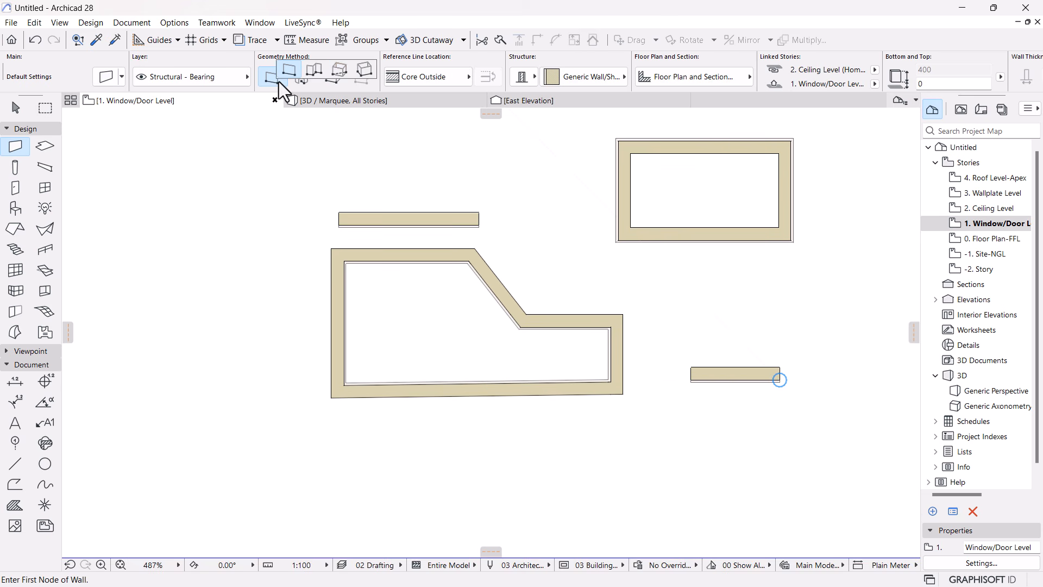
click(317, 65)
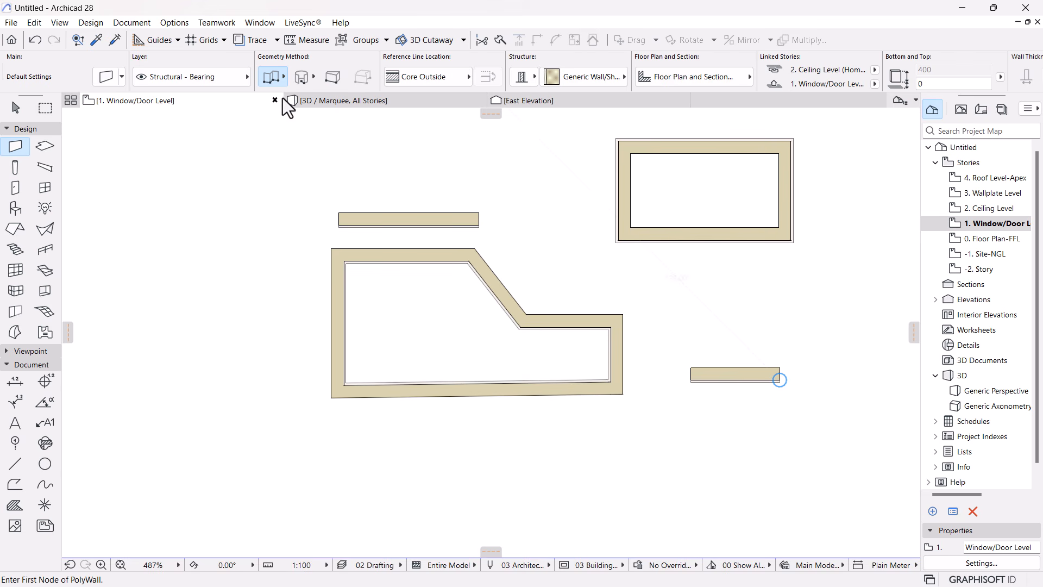
click(283, 80)
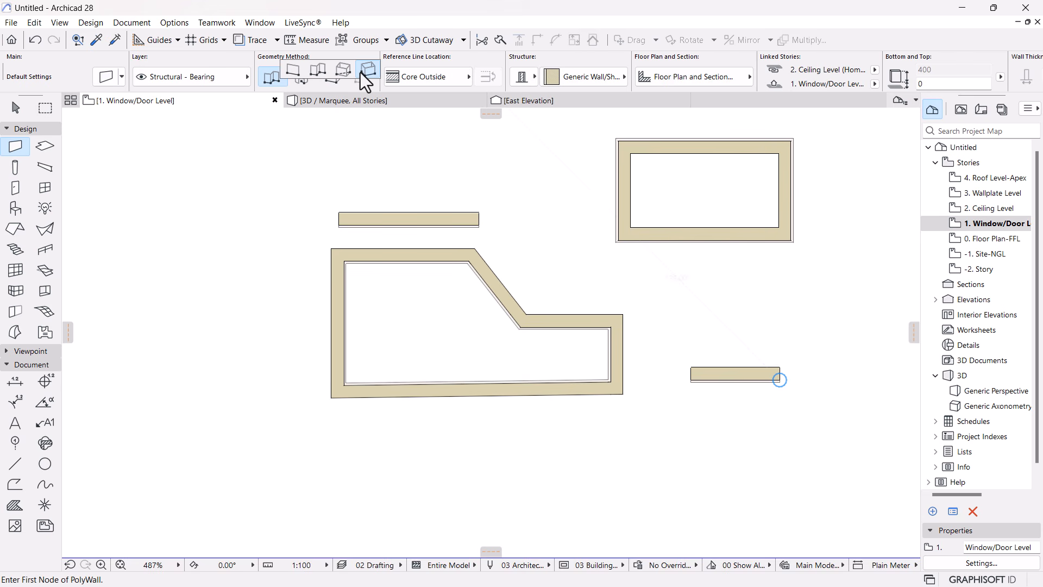
click(361, 71)
scroll(288, 271, down, 5)
scroll(516, 271, up, 4)
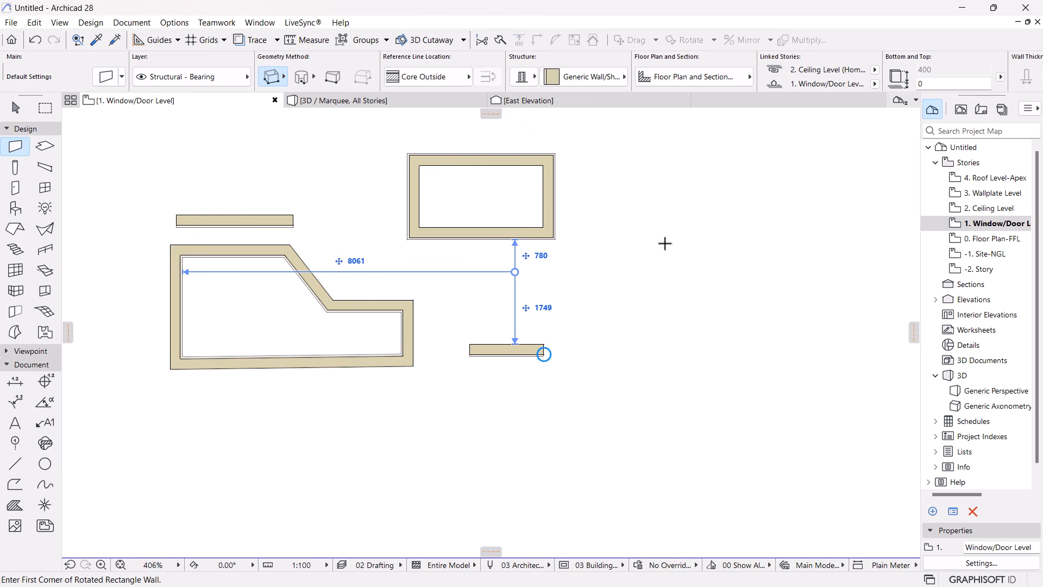
click(644, 314)
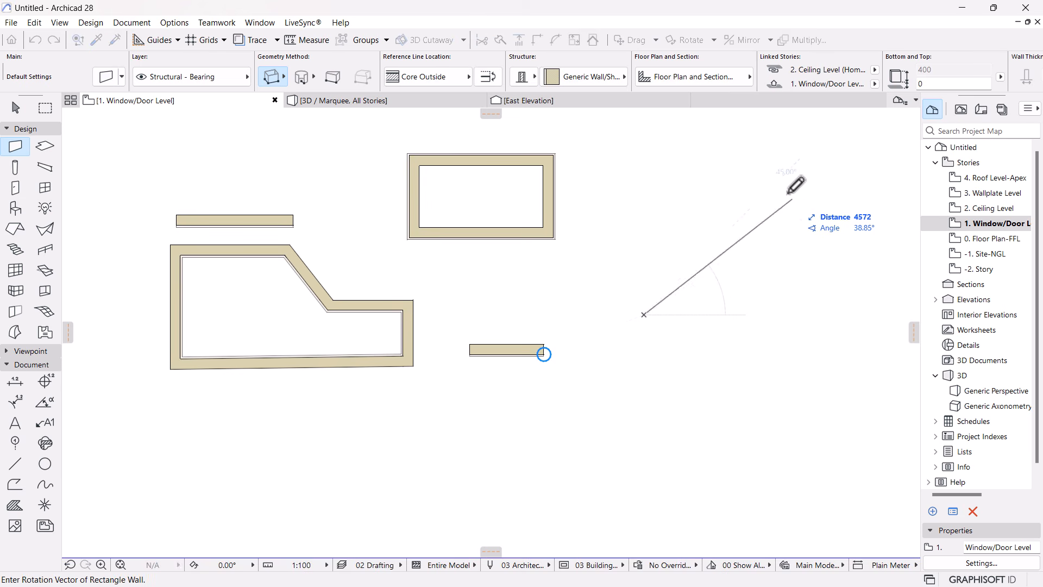
click(801, 159)
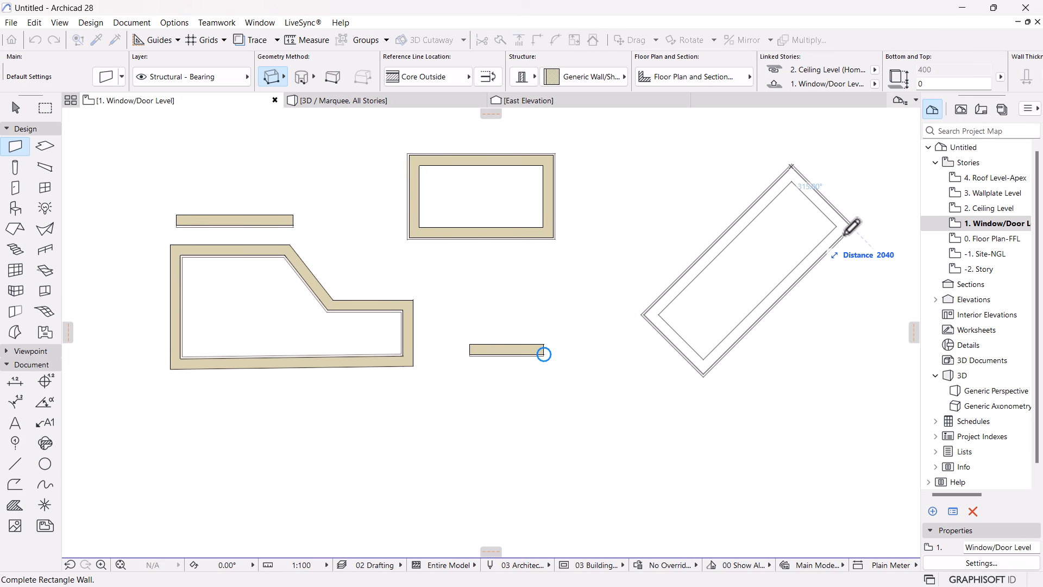
text(2500)
key(Return)
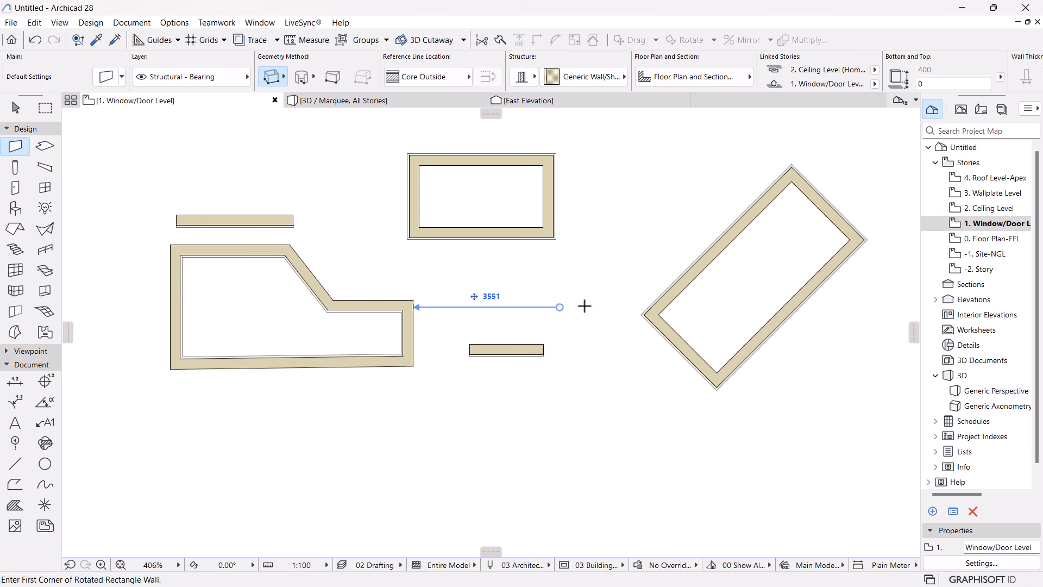
Select the upper wall of the horizontal rectangular enclosure and try the Center and Inside Face reference line locations, finishing with Outside Face
scroll(644, 297, down, 3)
middle_drag(620, 273, 567, 318)
scroll(580, 313, up, 1)
scroll(579, 314, up, 1)
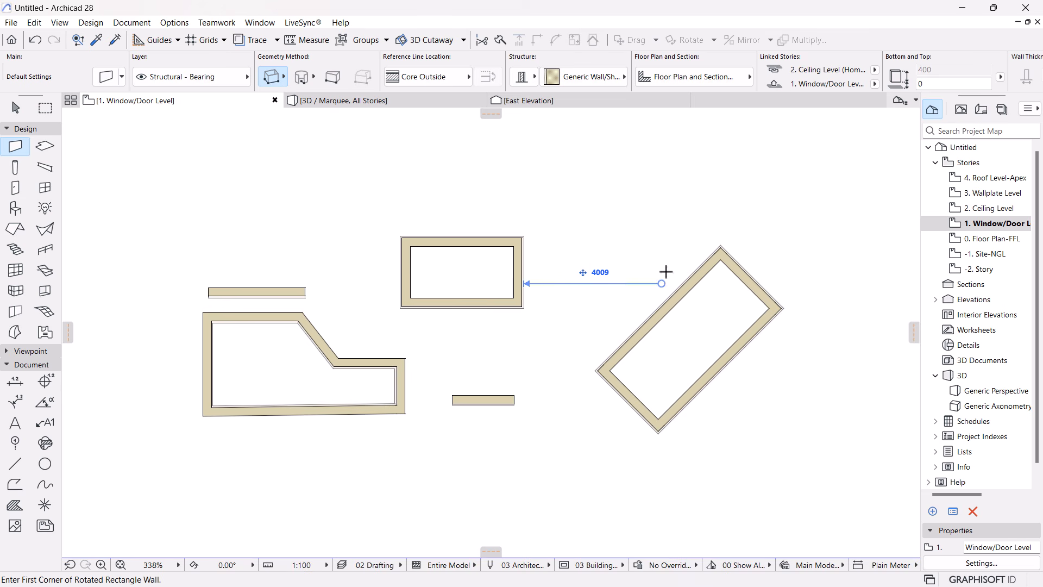
scroll(672, 184, up, 1)
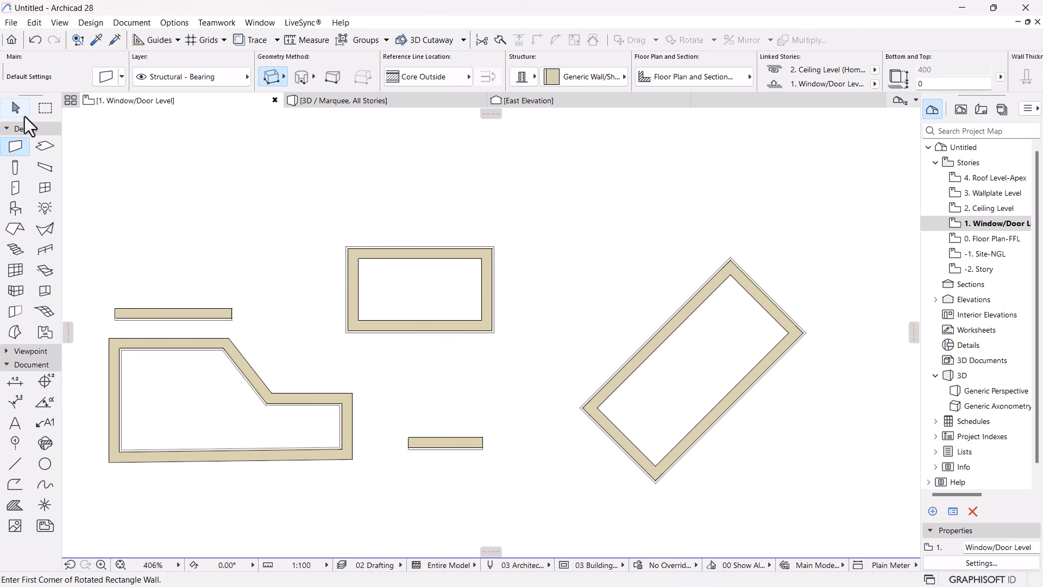
click(22, 113)
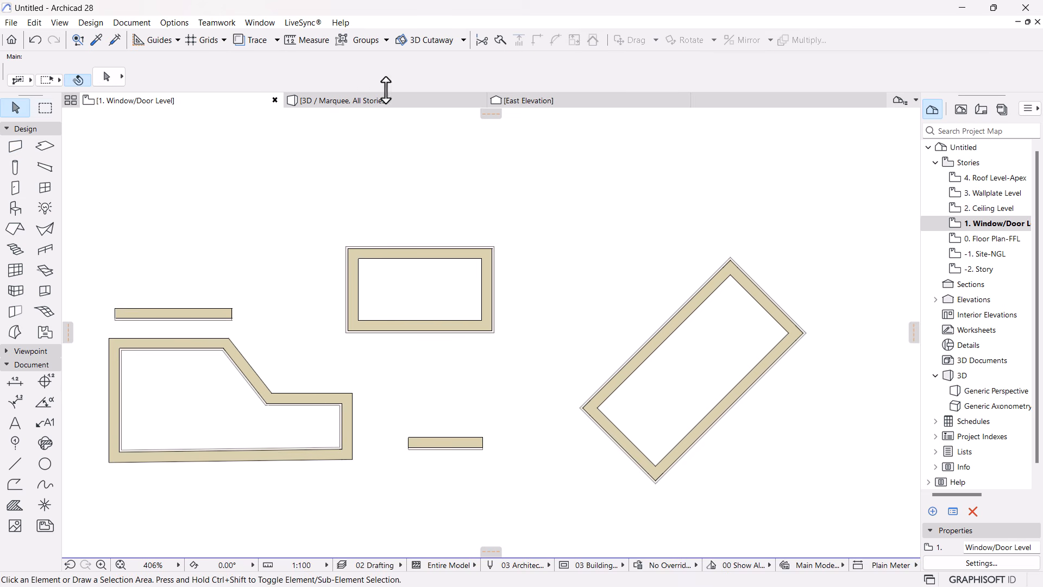
click(390, 260)
click(530, 211)
click(437, 254)
scroll(442, 163, up, 1)
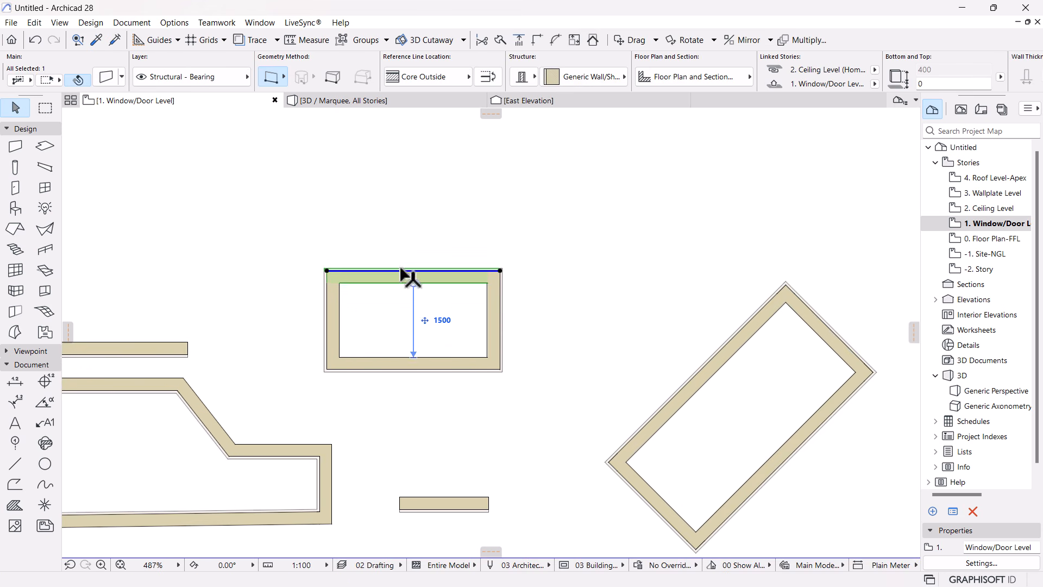
scroll(402, 275, up, 1)
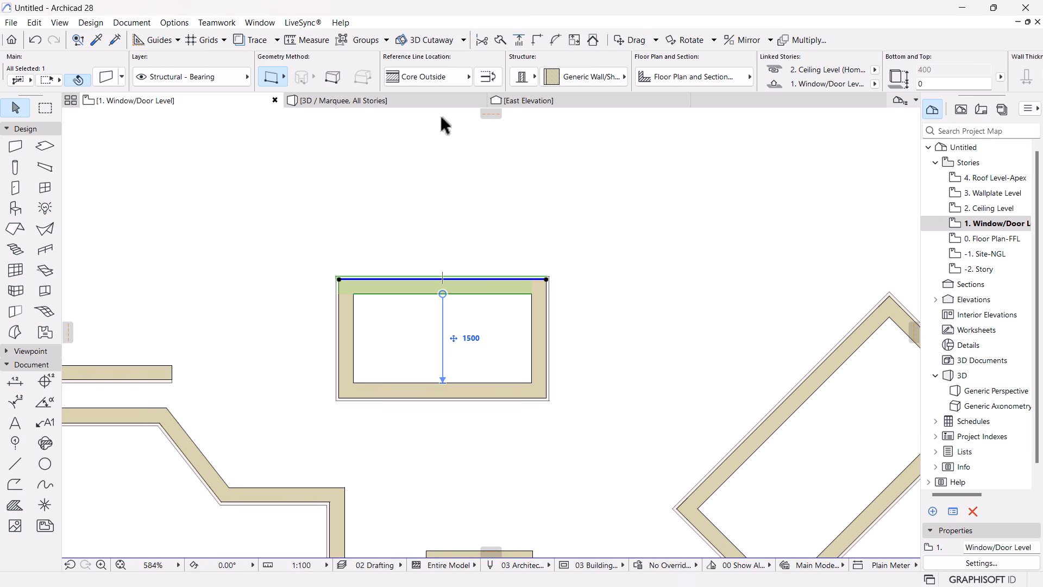
click(460, 82)
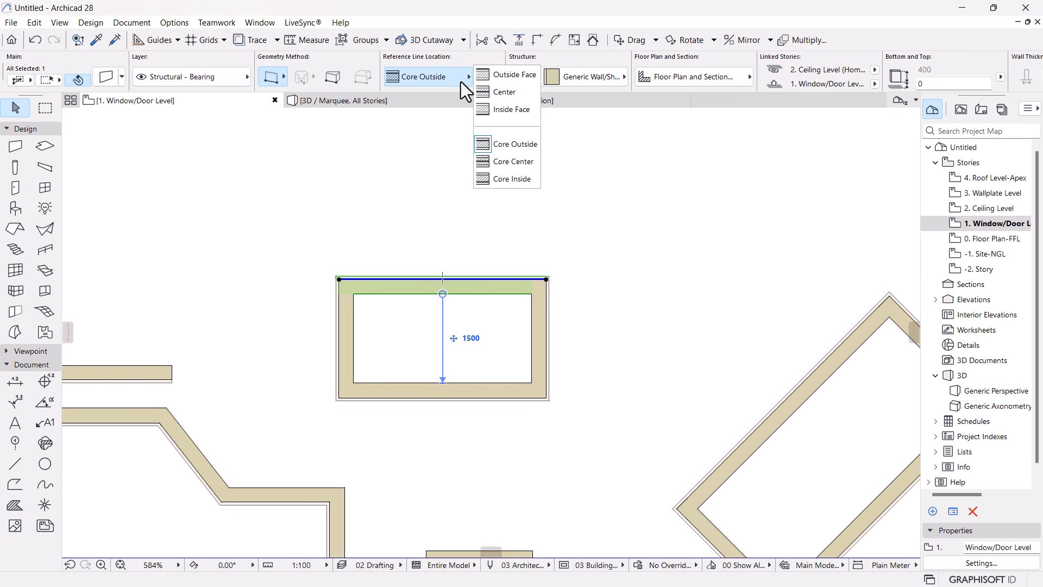
click(491, 94)
click(433, 76)
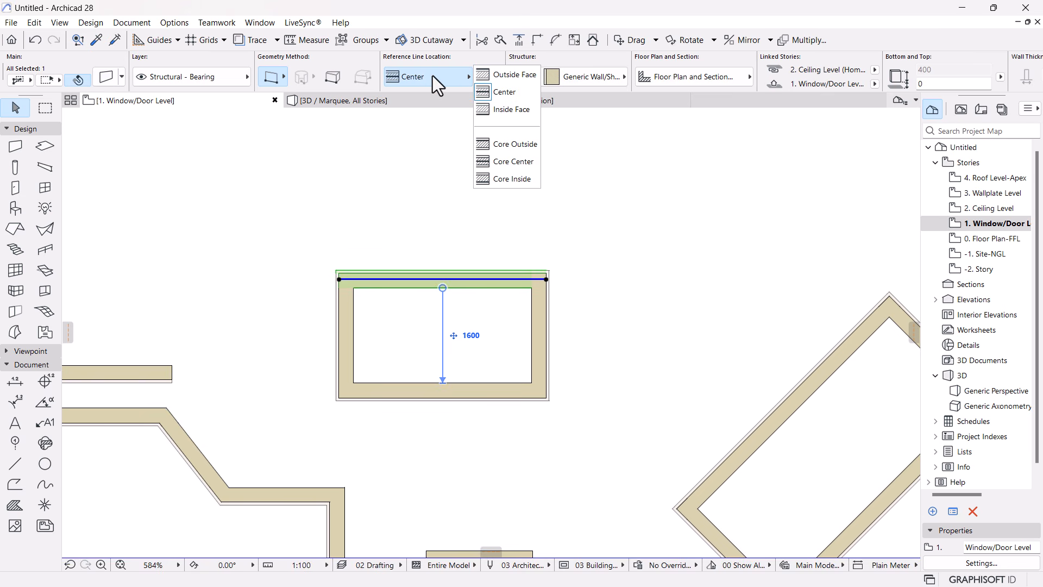
click(505, 107)
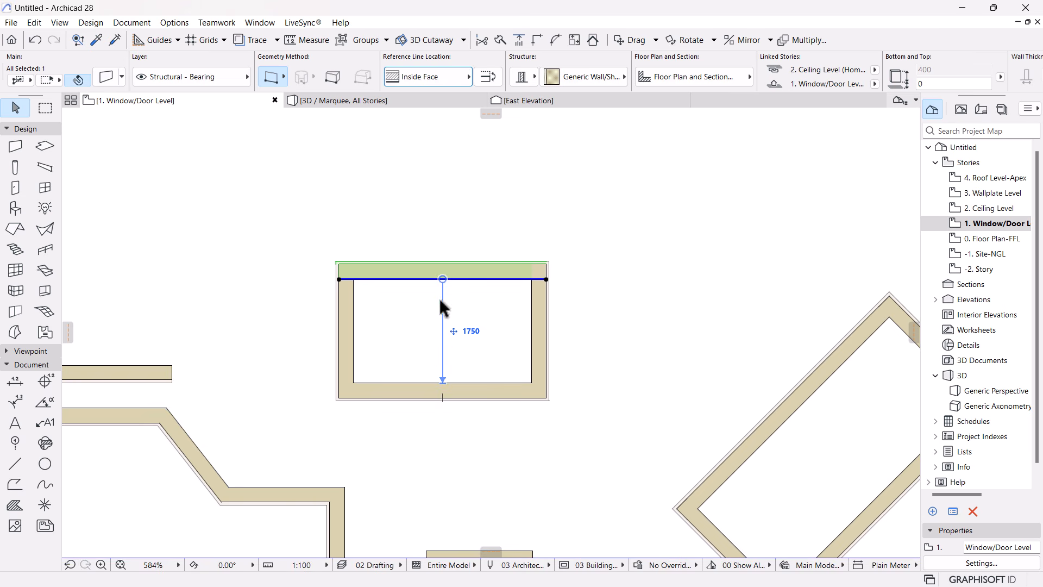
click(462, 77)
click(499, 75)
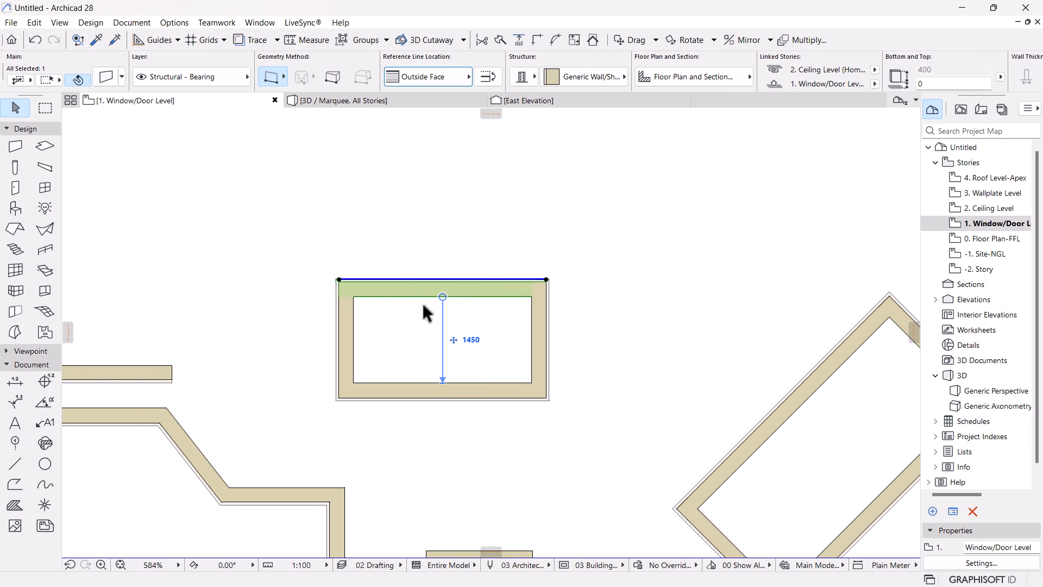
Select the upper wall of the six-sided chained enclosure to examine its reference line, and clear the selection
scroll(433, 217, down, 3)
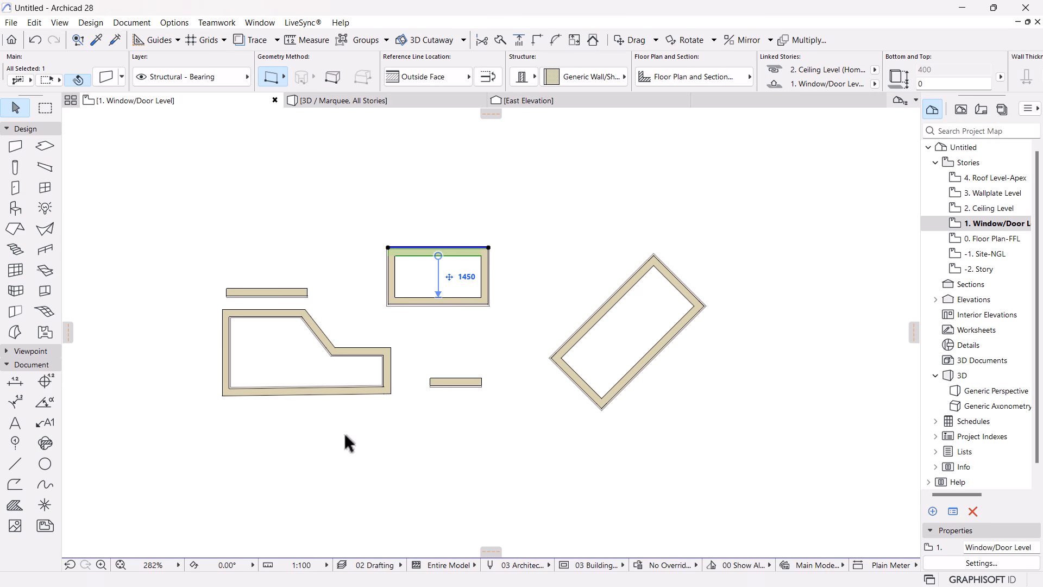
scroll(269, 333, up, 5)
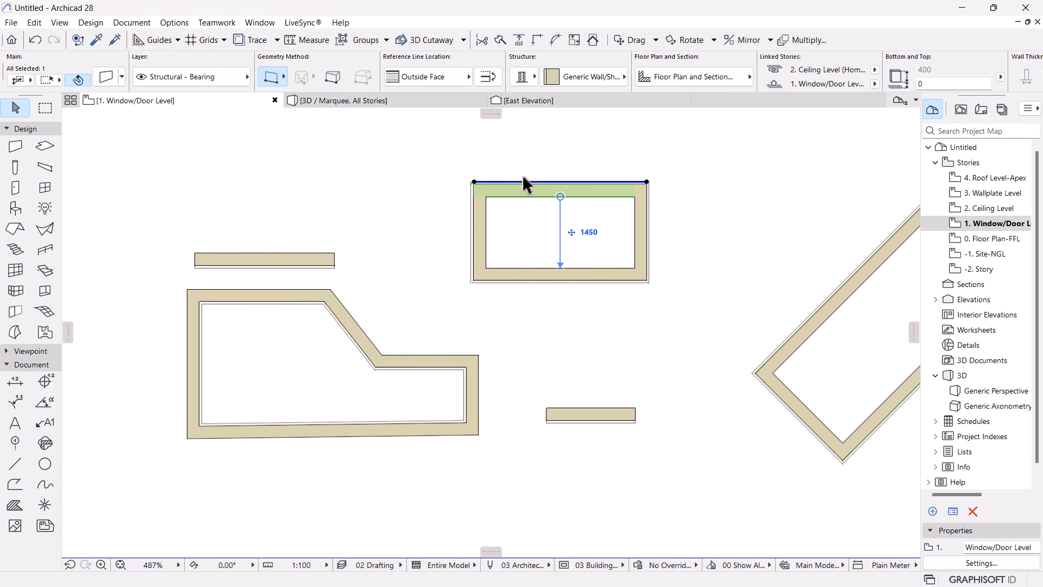
click(608, 325)
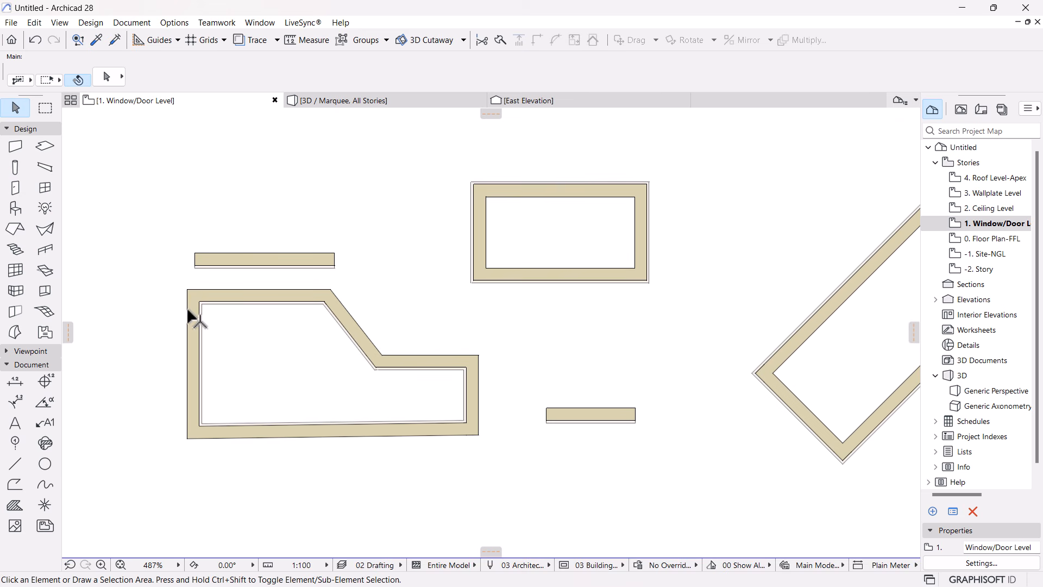
click(225, 303)
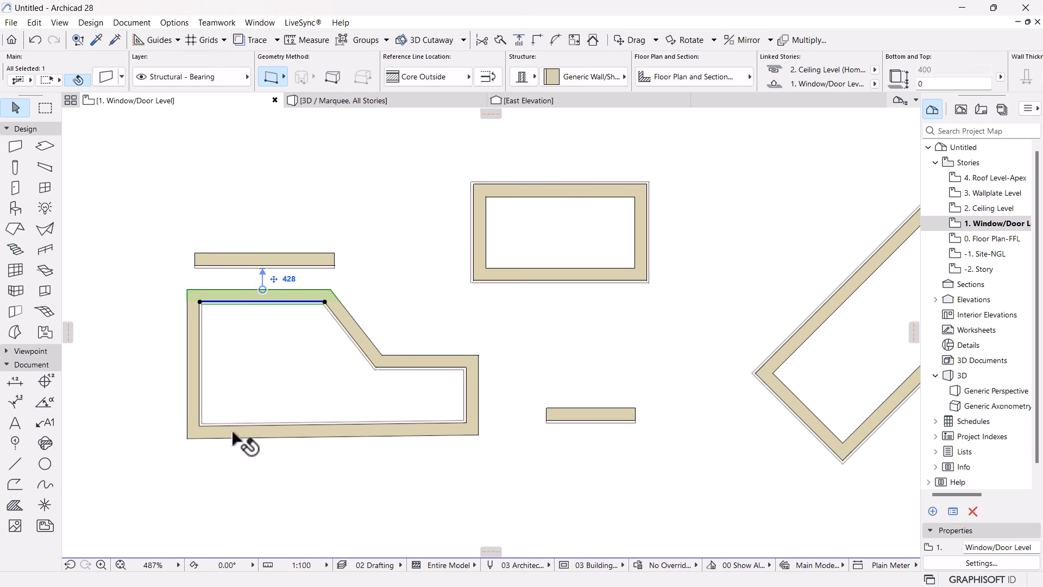
scroll(233, 304, down, 3)
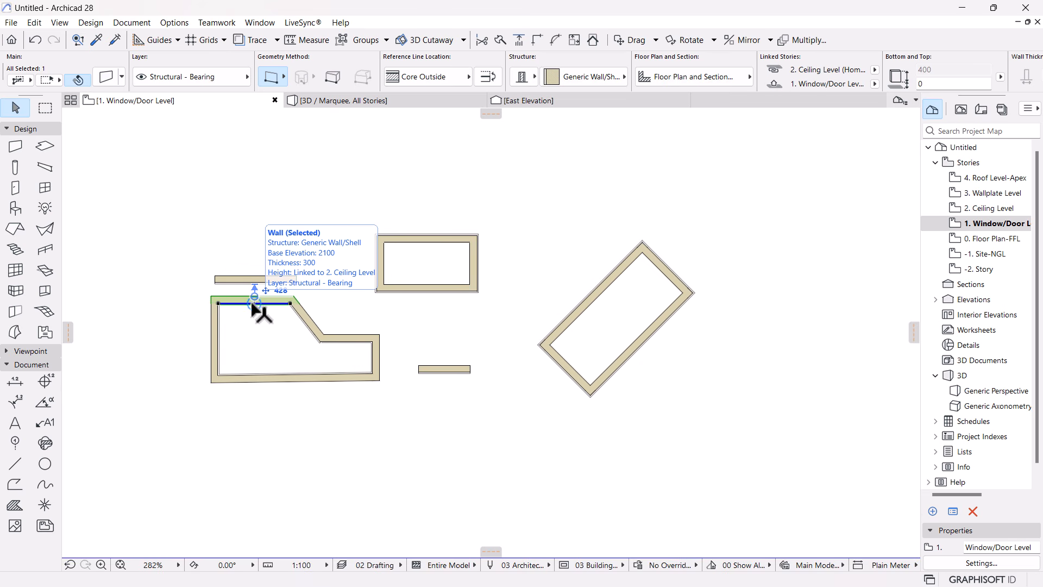
key(Escape)
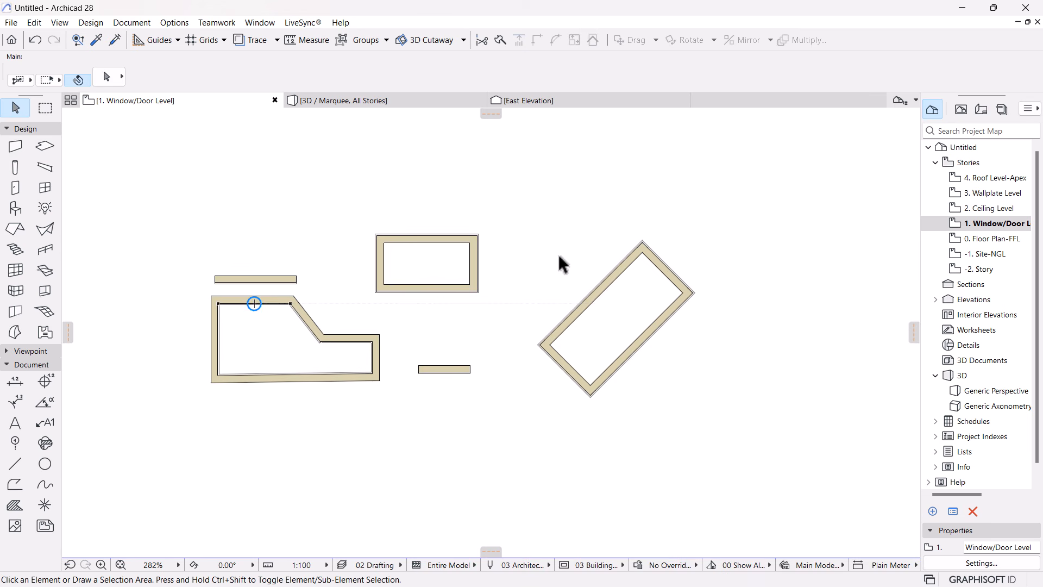
Change the upper wall of the horizontal rectangular enclosure to a basic, single-material structure and deselect it
scroll(559, 261, up, 2)
scroll(494, 247, down, 3)
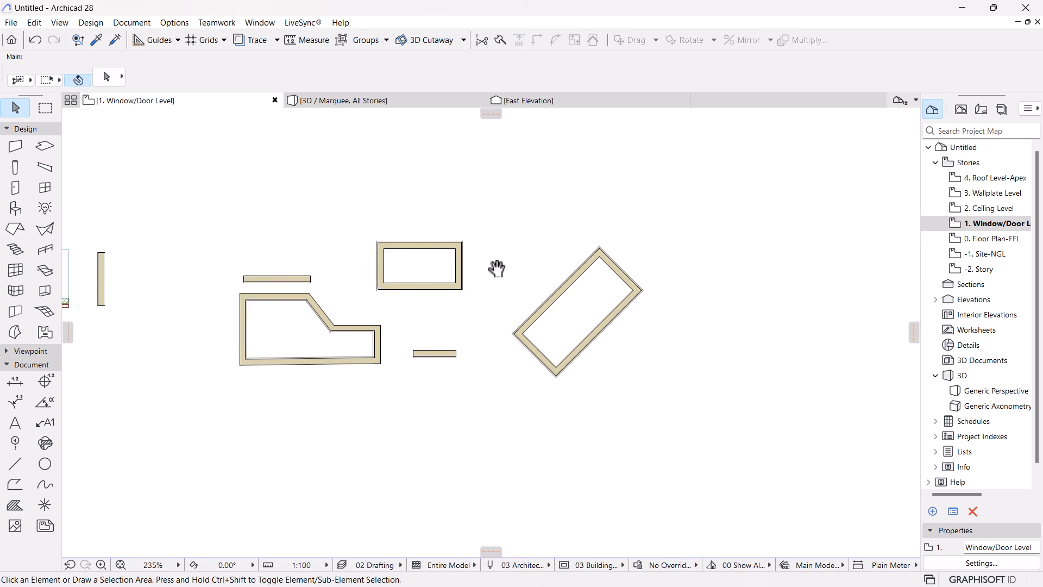
middle_drag(503, 260, 480, 290)
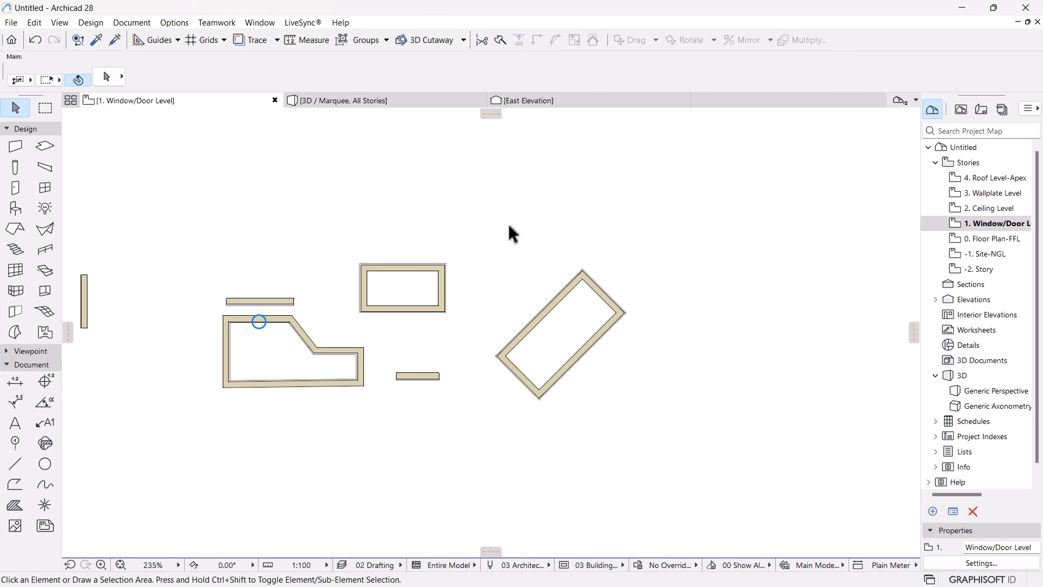
scroll(509, 226, up, 2)
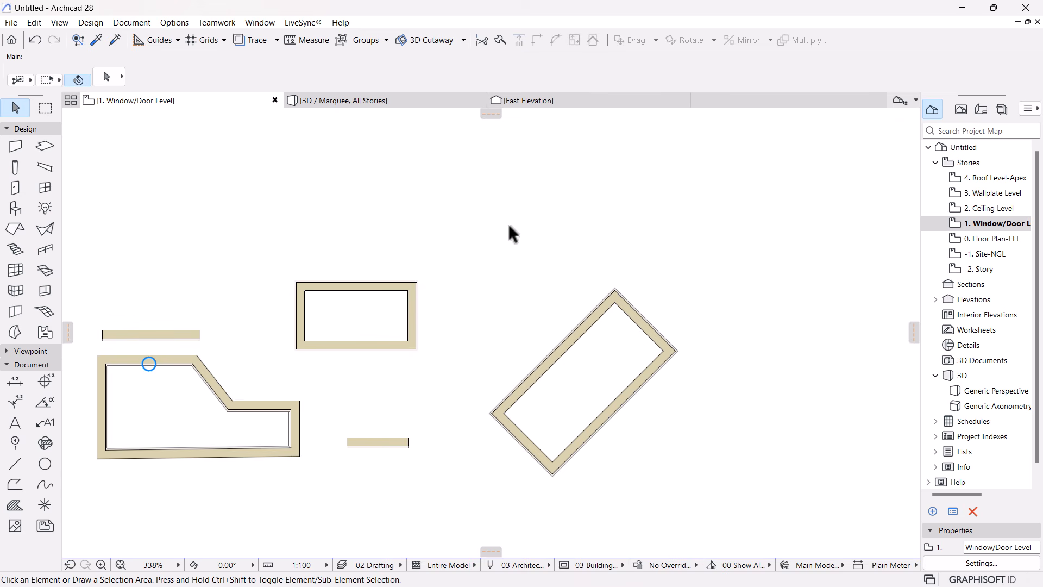
scroll(507, 221, down, 3)
click(407, 275)
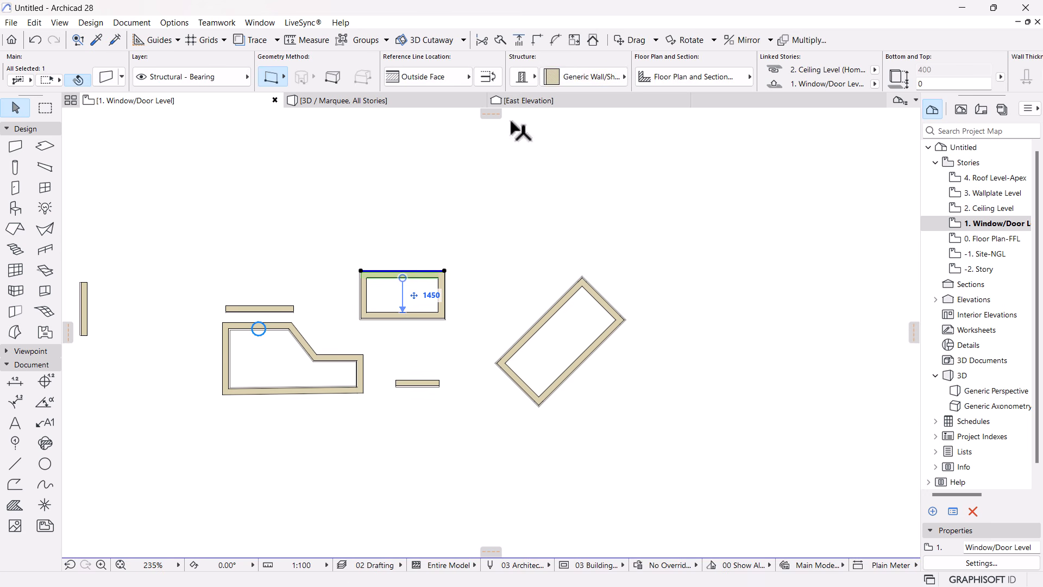
scroll(566, 78, down, 2)
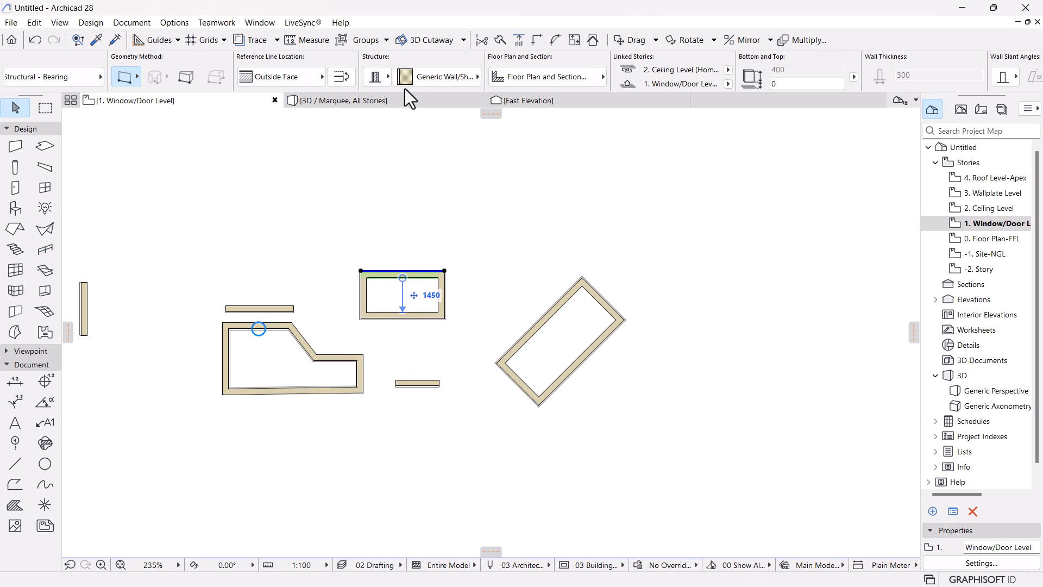
click(375, 74)
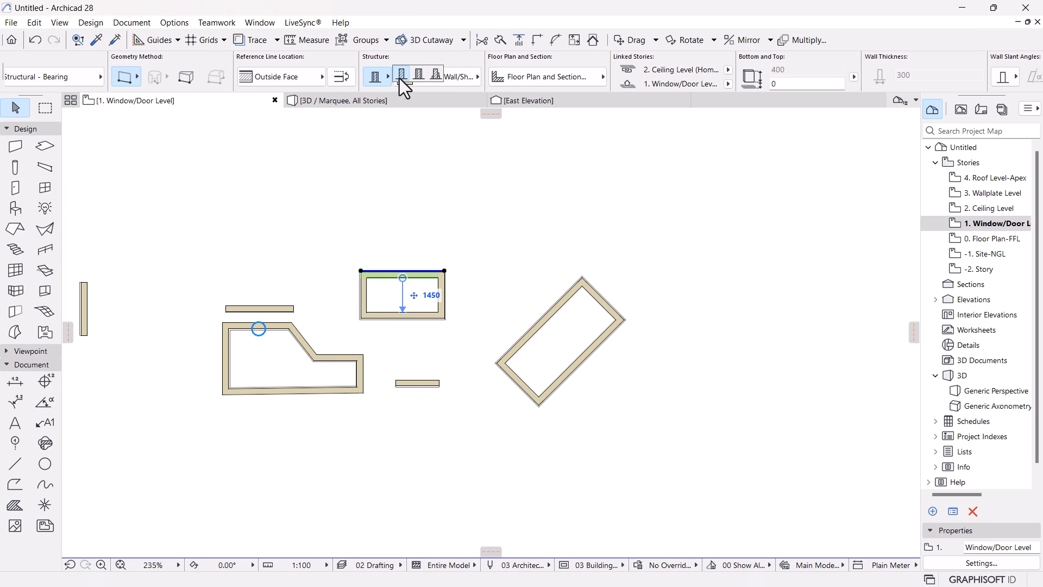
click(401, 76)
scroll(360, 233, up, 5)
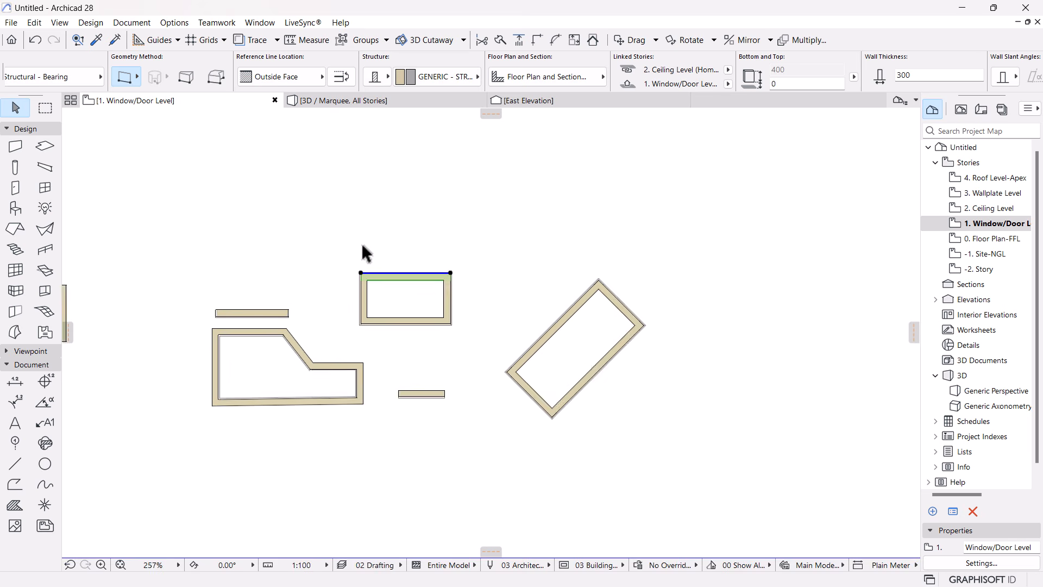
click(286, 335)
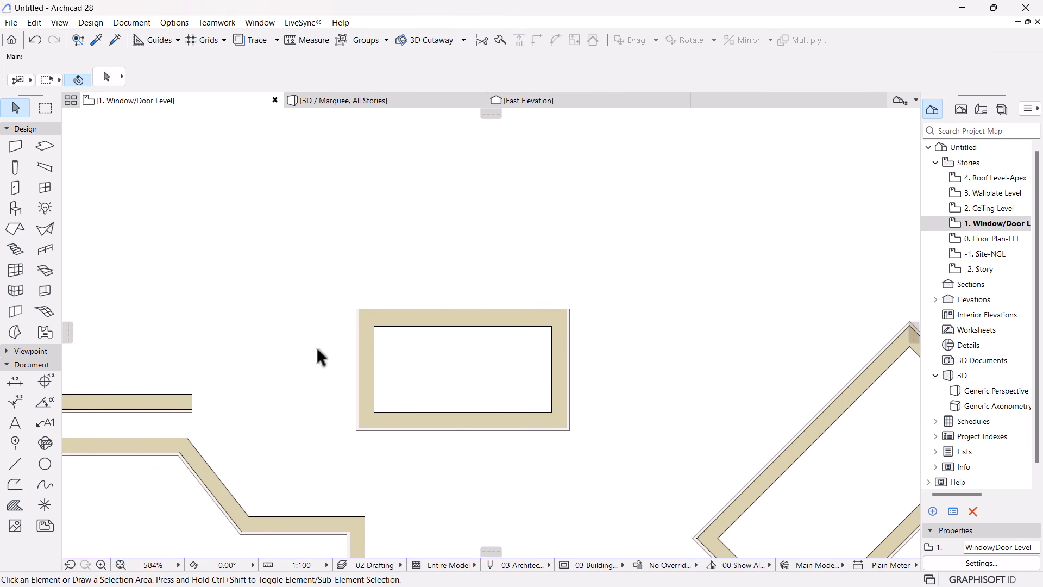
Search the building materials for Brick and apply it to the upper wall of the horizontal rectangular enclosure
click(461, 318)
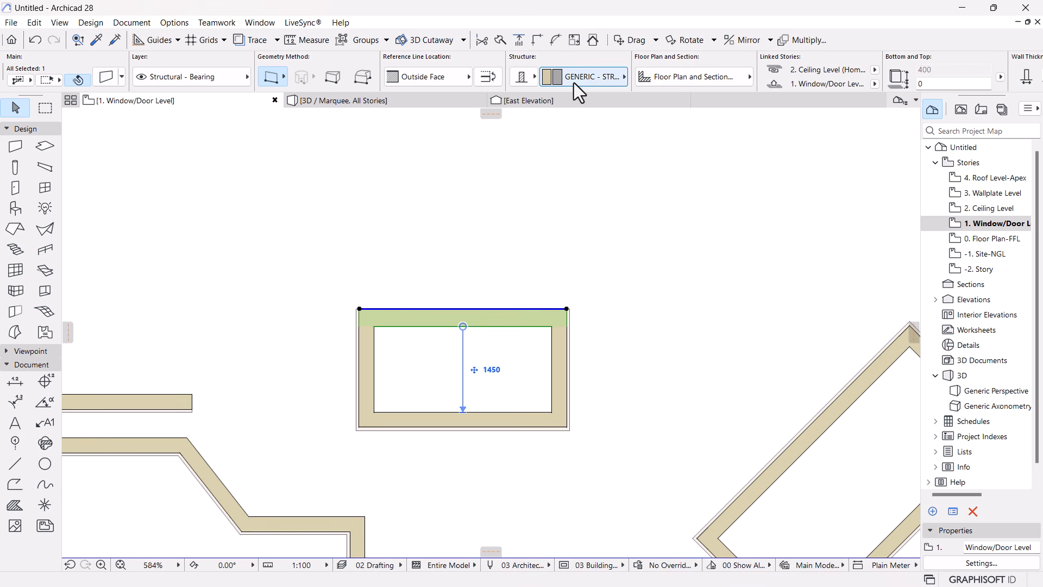
click(574, 77)
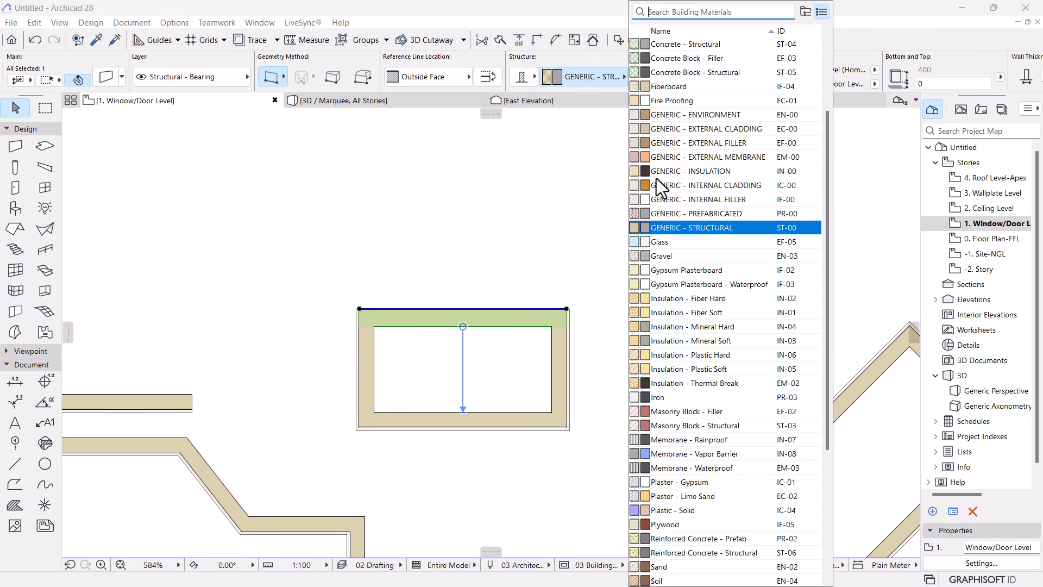
text(BRI)
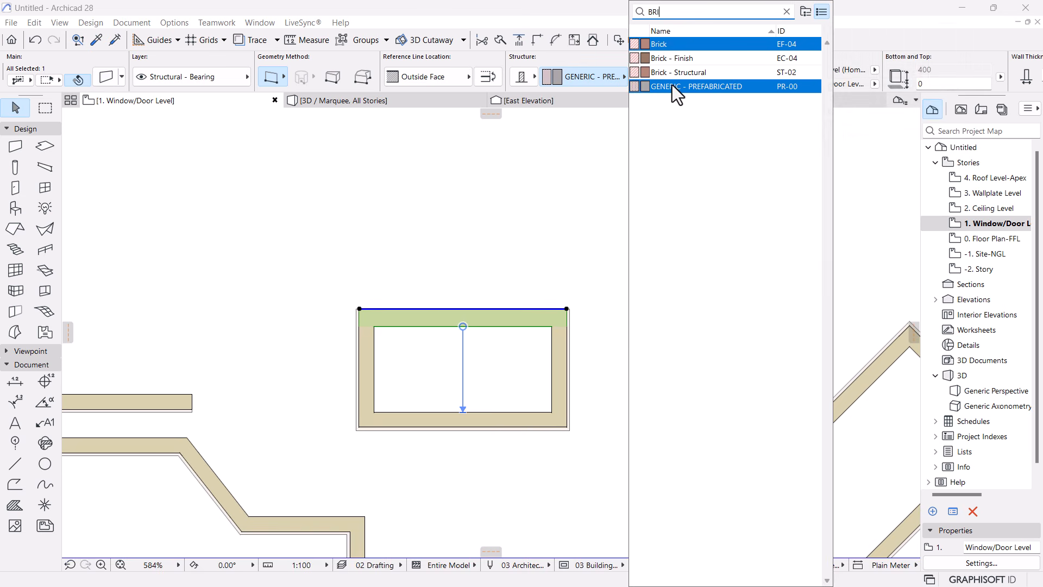
text(CK)
click(670, 47)
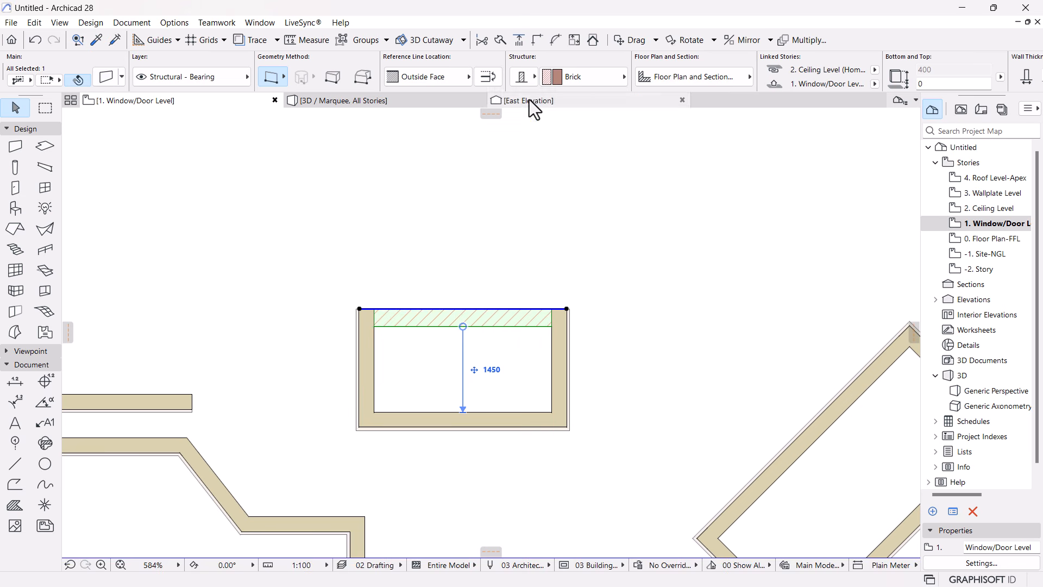
Change the upper wall of the horizontal rectangular enclosure to a composite structure using Generic Wall/Shell, and deselect it
click(522, 77)
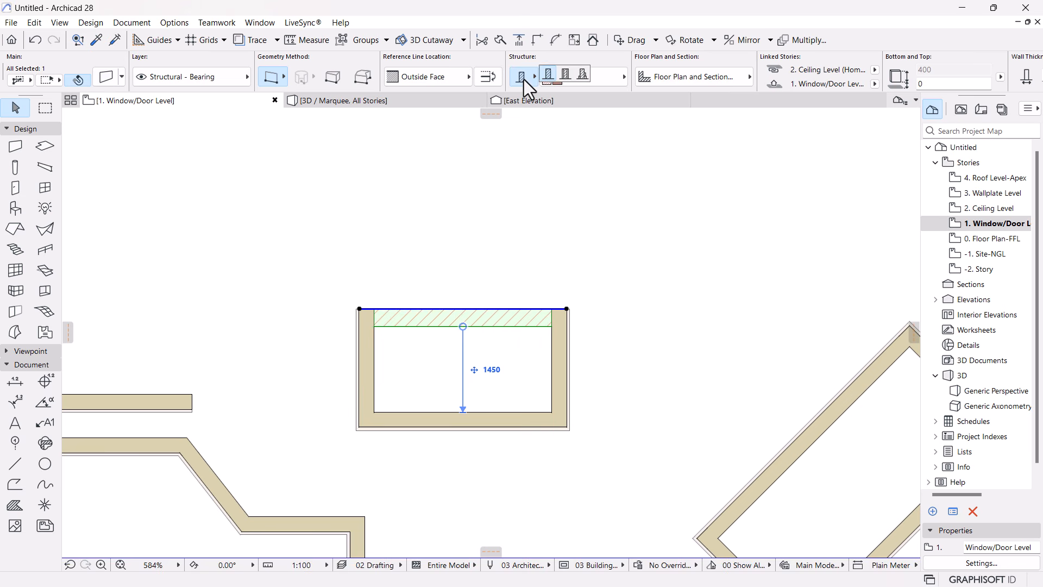
click(566, 76)
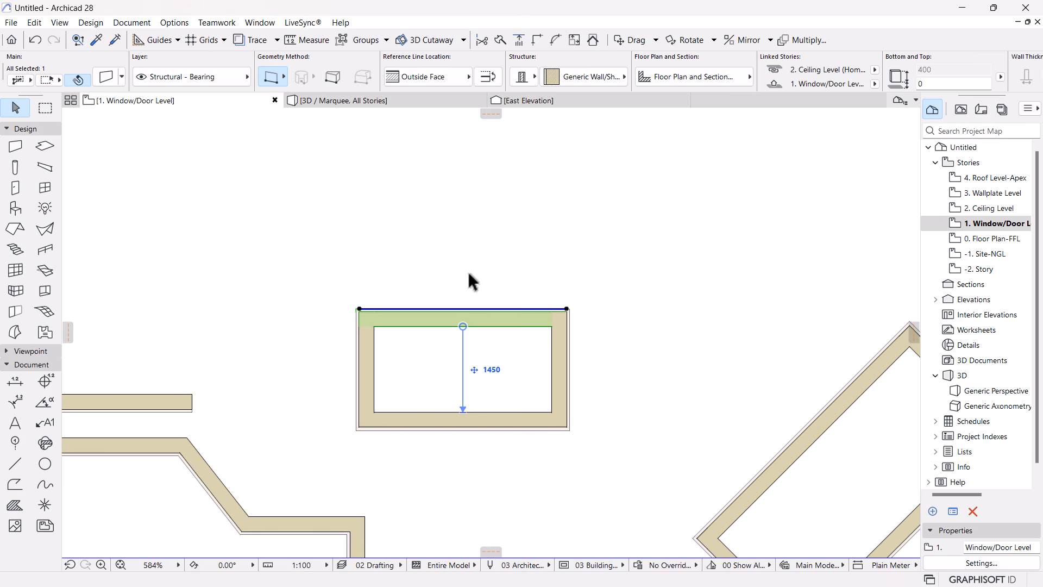
click(470, 282)
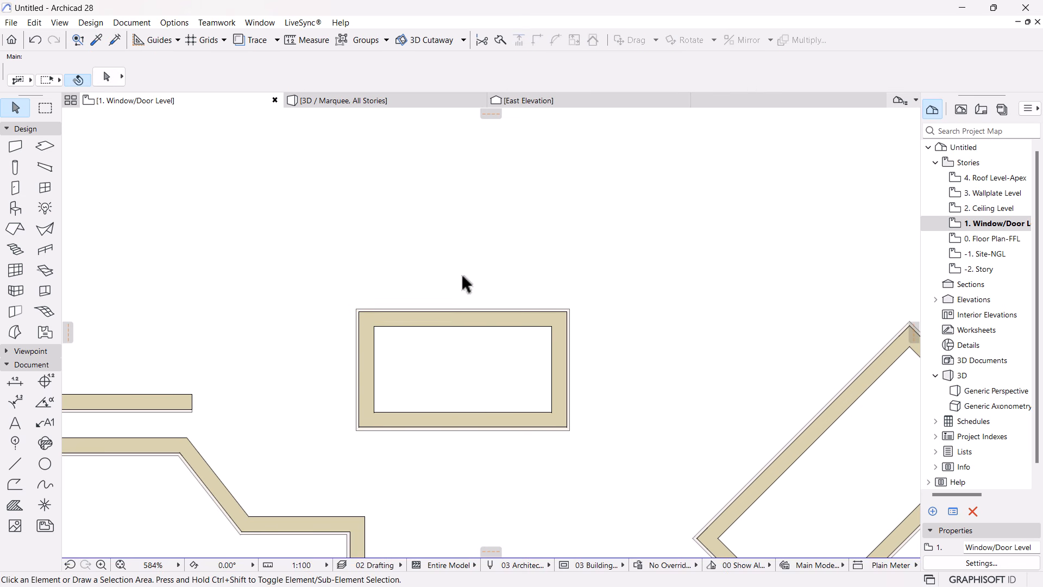
Select the upper wall of the horizontal rectangular enclosure, examine the available composites including 140 Block Insulated Cavity, and deselect it without applying one
click(455, 326)
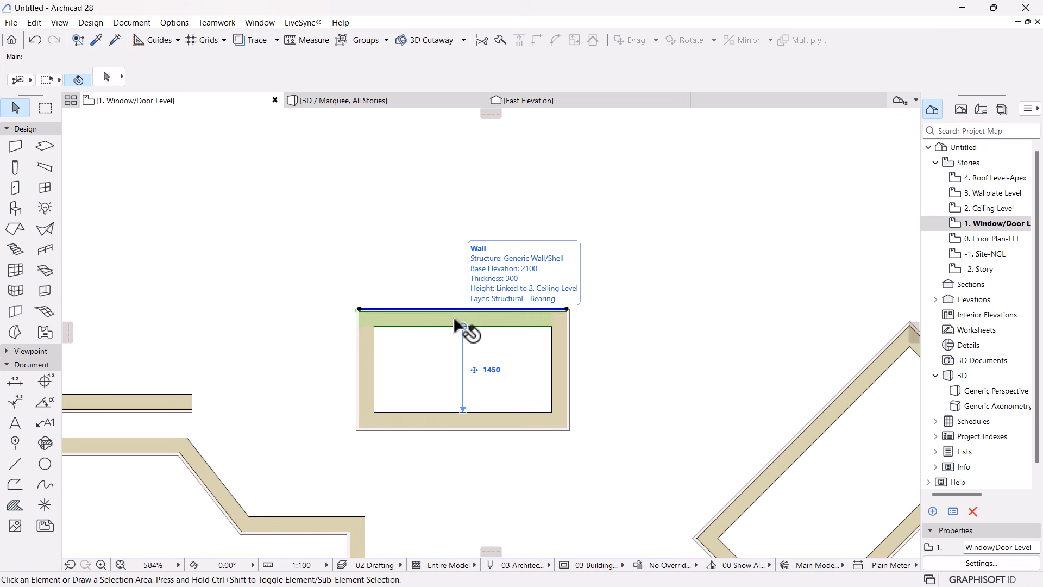
click(581, 76)
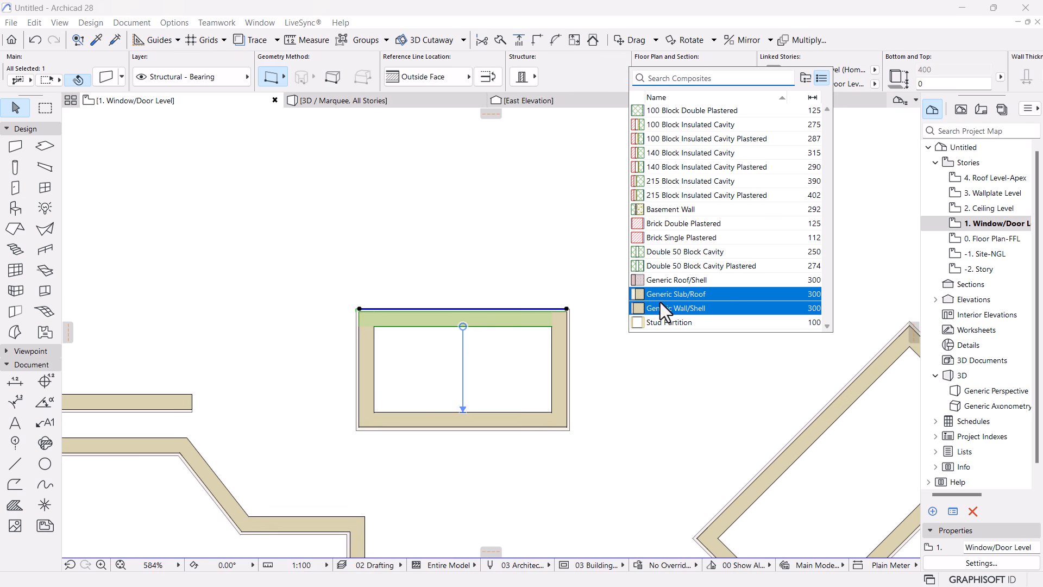
mouse_move(688, 159)
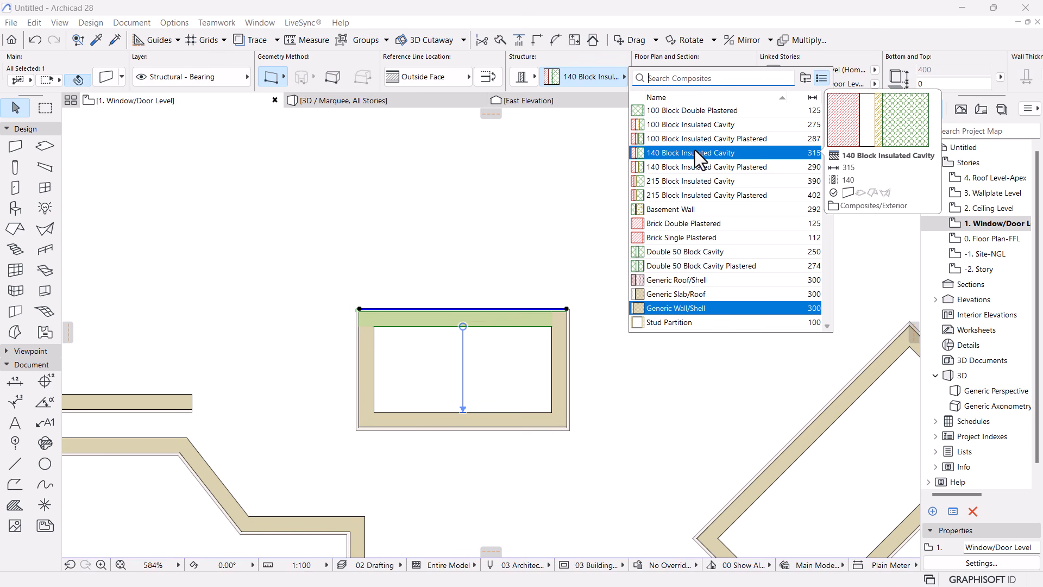
click(482, 188)
click(557, 249)
Bring up the project options that give access to element attributes, complex profiles and preferences
scroll(456, 332, up, 4)
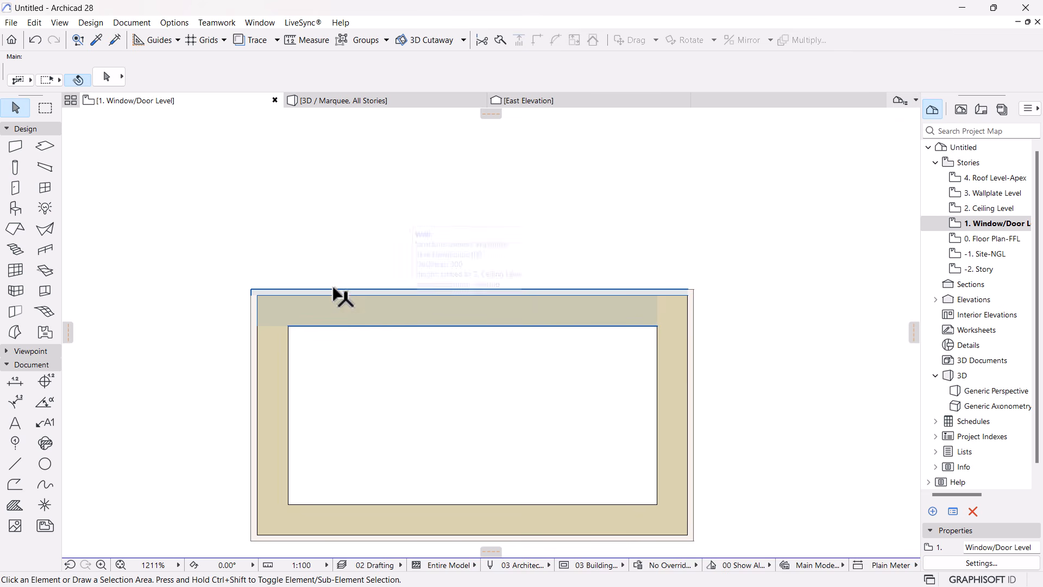
scroll(340, 291, down, 4)
middle_drag(655, 295, 562, 293)
scroll(559, 292, up, 1)
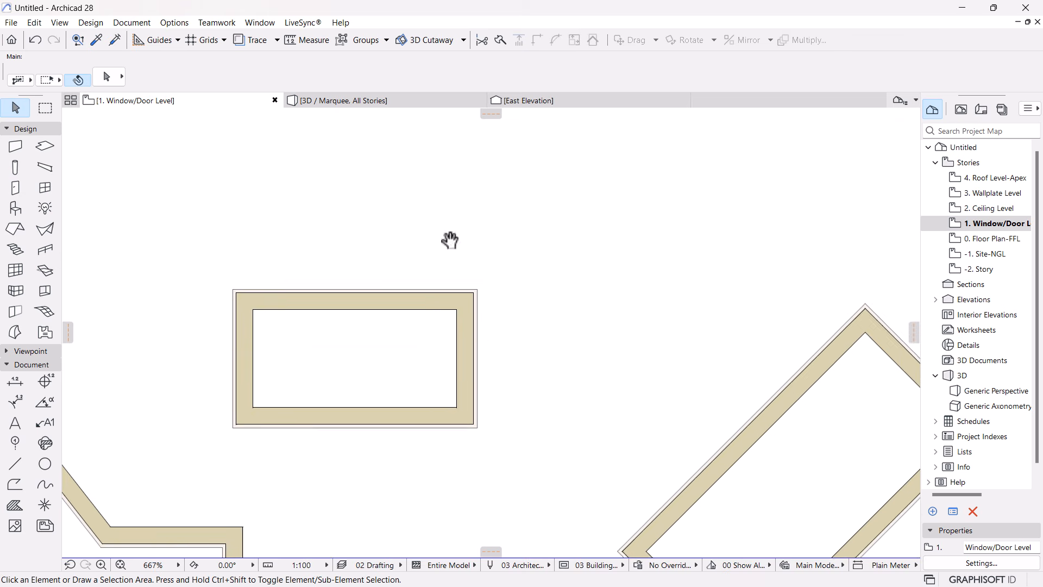
click(173, 22)
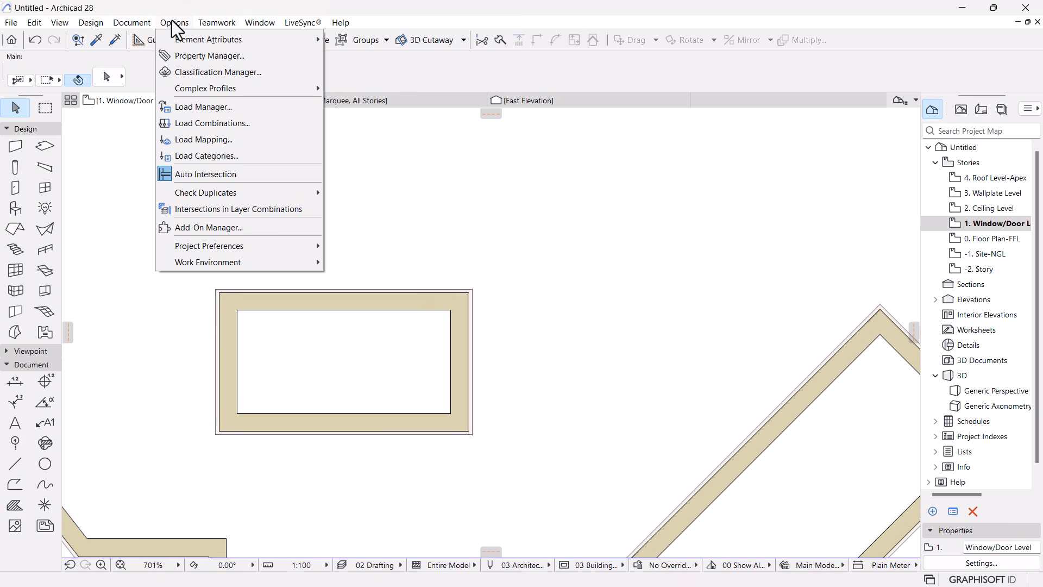
Create a new composite structure from scratch, not as a duplicate, named "250 mm Wall Finished Both Side"
mouse_move(179, 34)
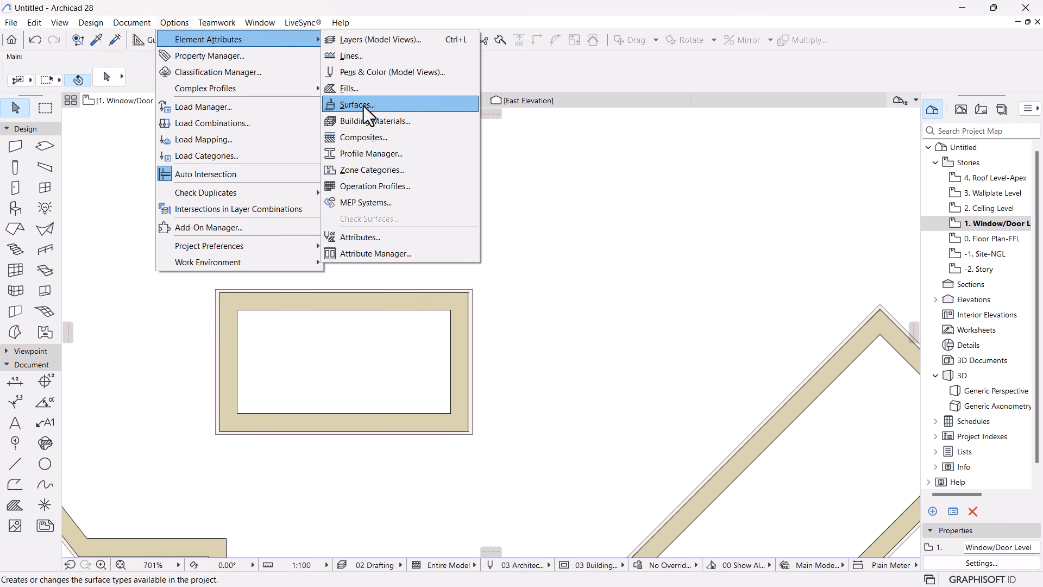
click(359, 138)
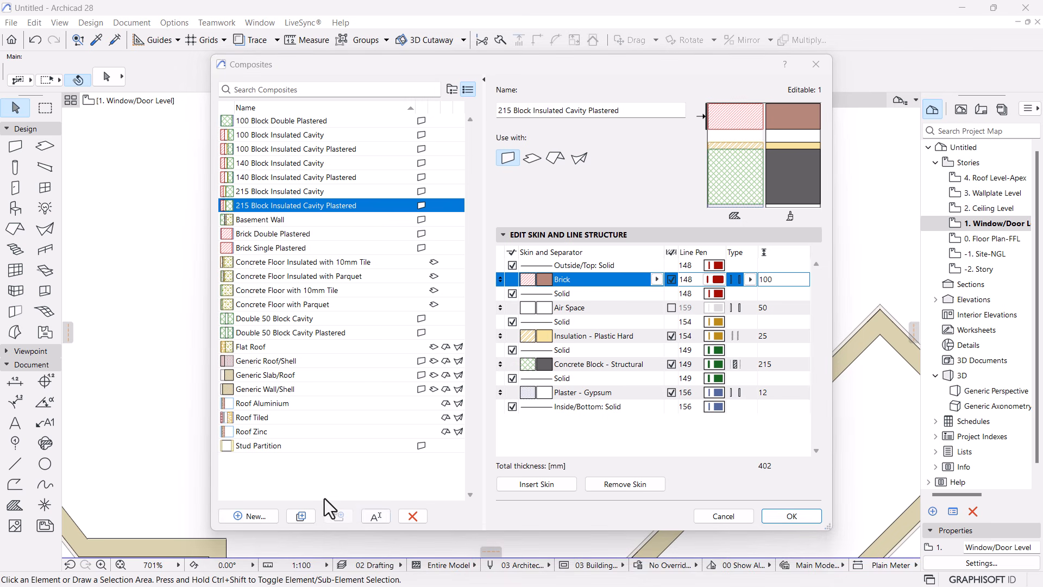
click(251, 517)
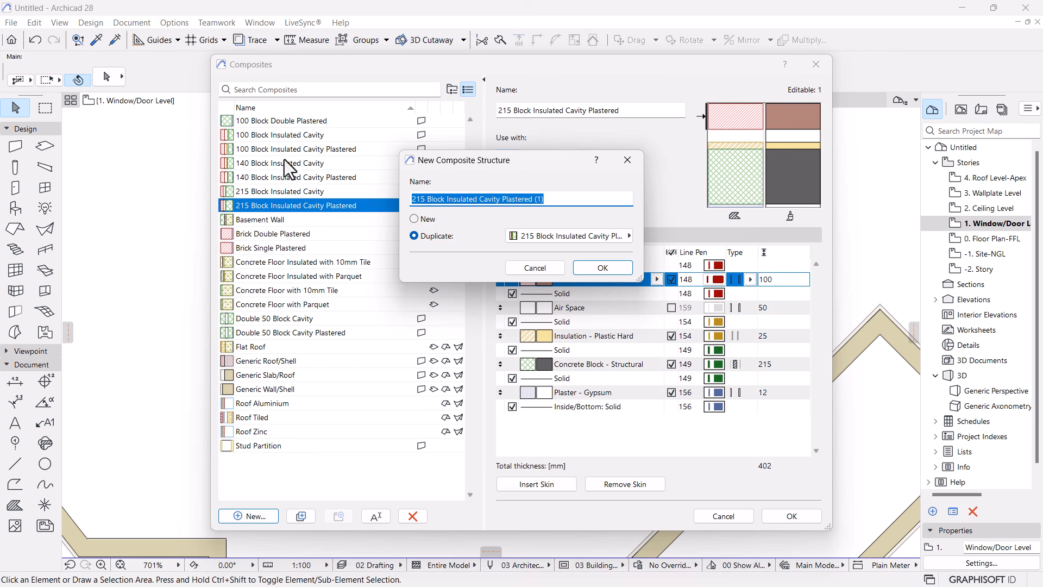
click(424, 220)
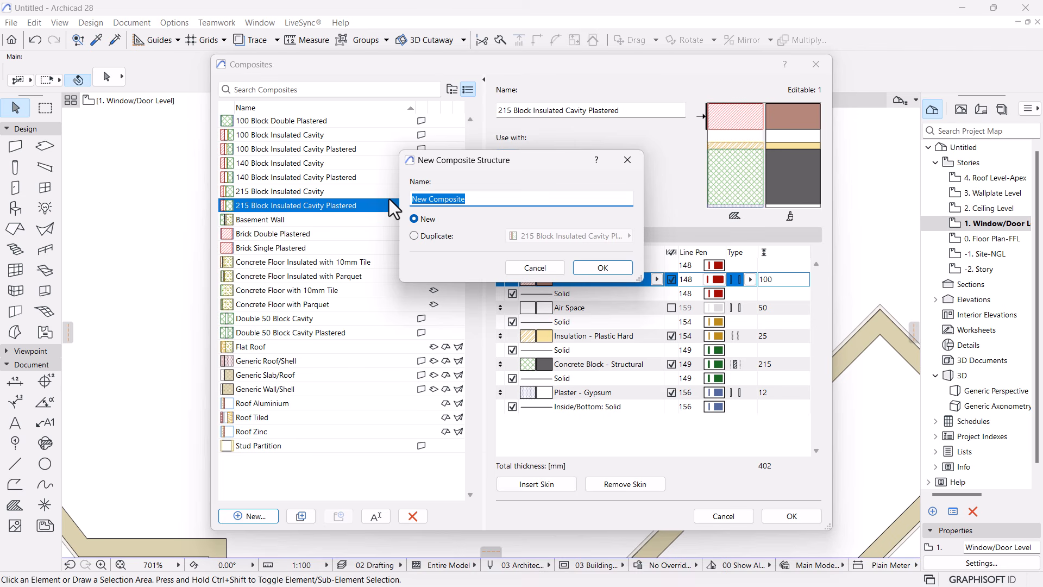
text(25)
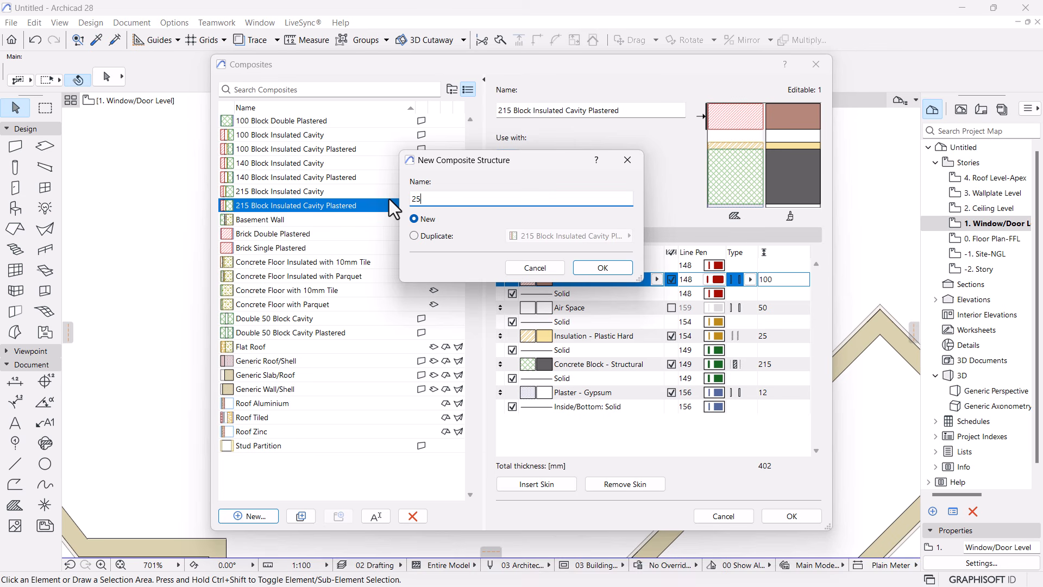
text(0M)
key(BackSpace)
text(MM)
key(BackSpace)
key(BackSpace)
text(mm )
text(Wall)
text( Pla)
key(BackSpace)
key(BackSpace)
key(BackSpace)
text(Finished Both Side)
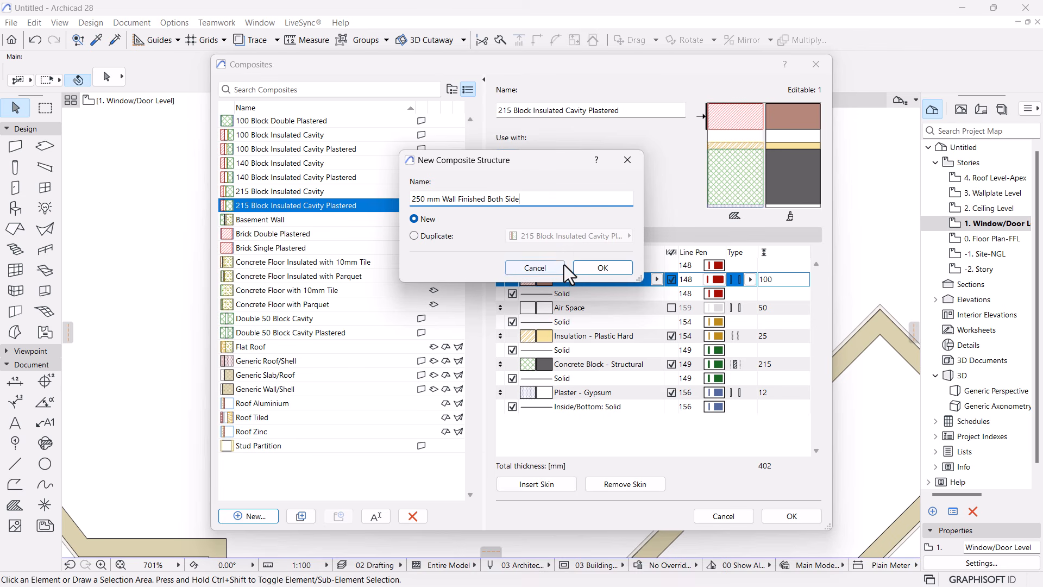
click(602, 268)
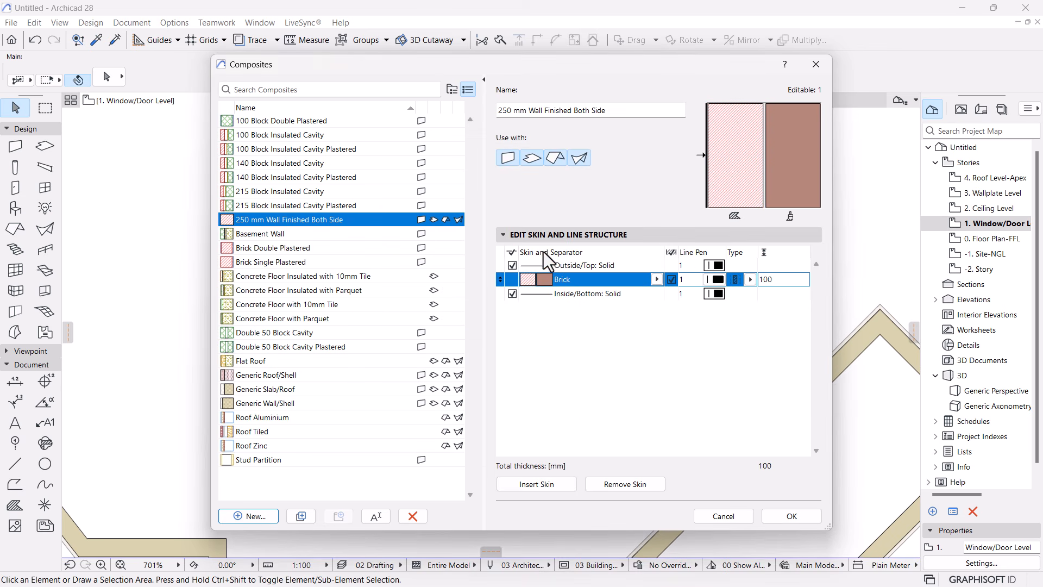
click(281, 224)
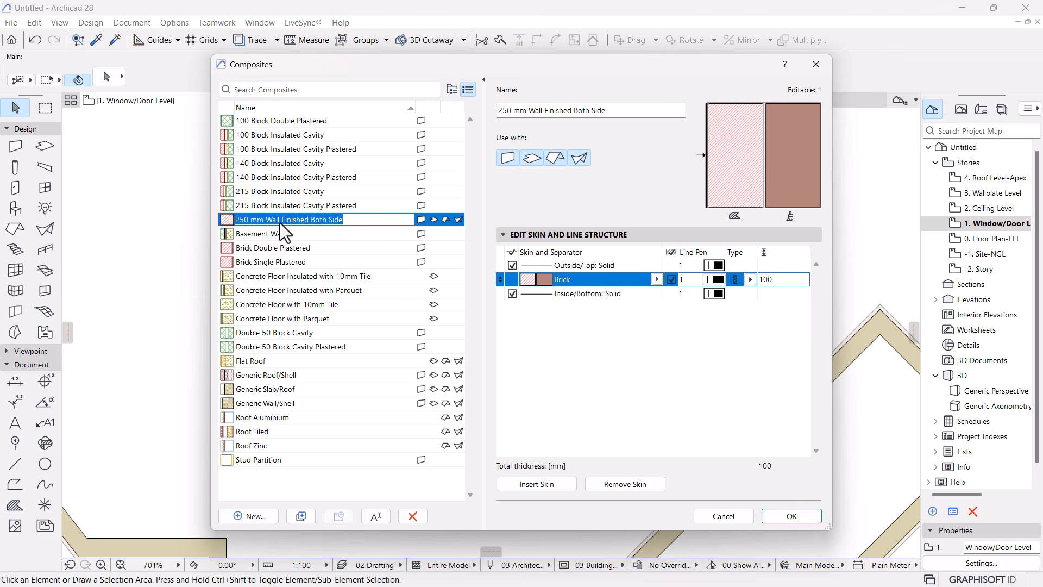
click(687, 376)
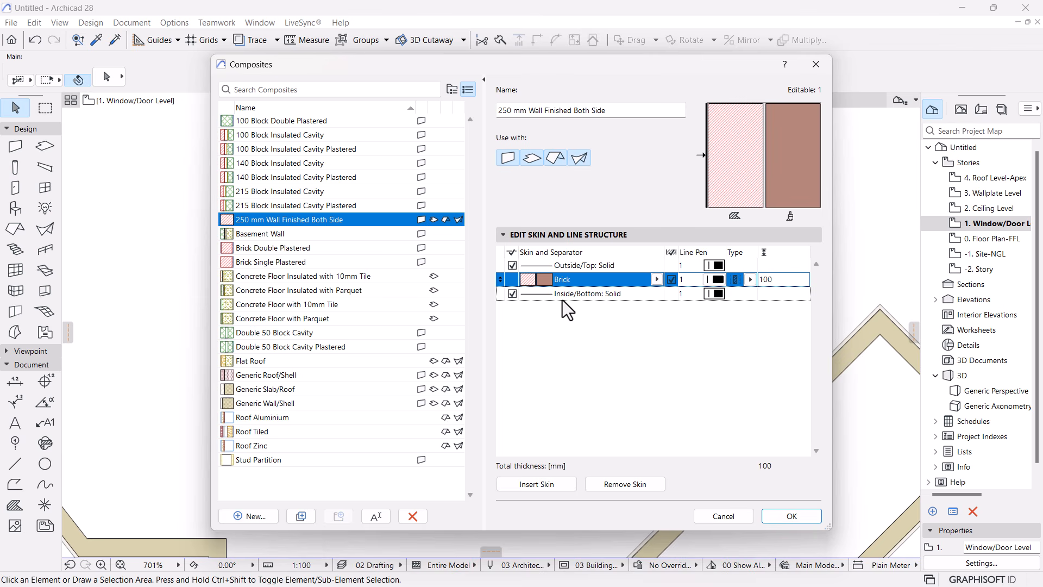
Insert two additional skins into the new composite's structure
click(552, 483)
click(552, 483)
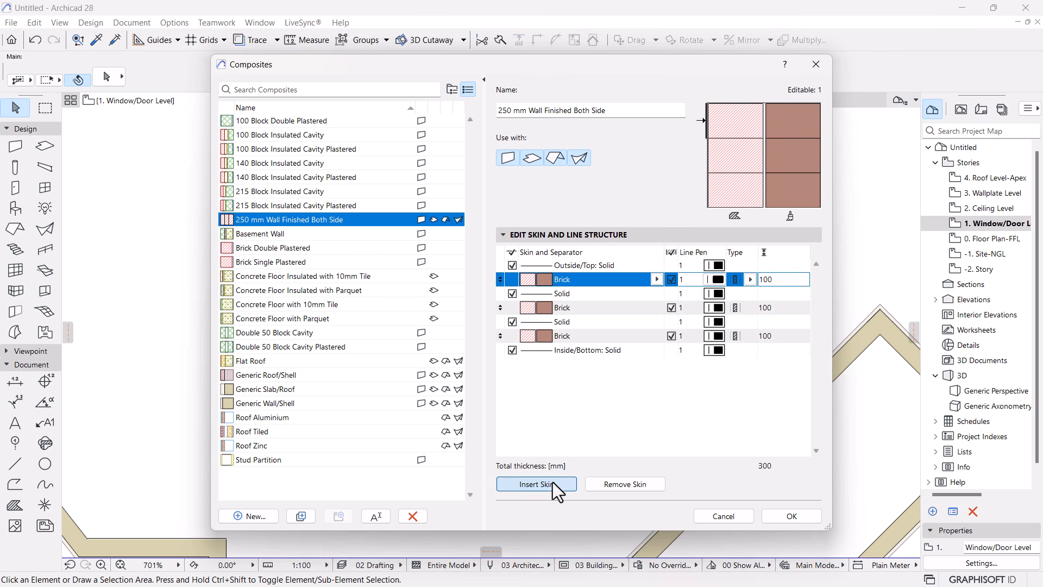
click(578, 308)
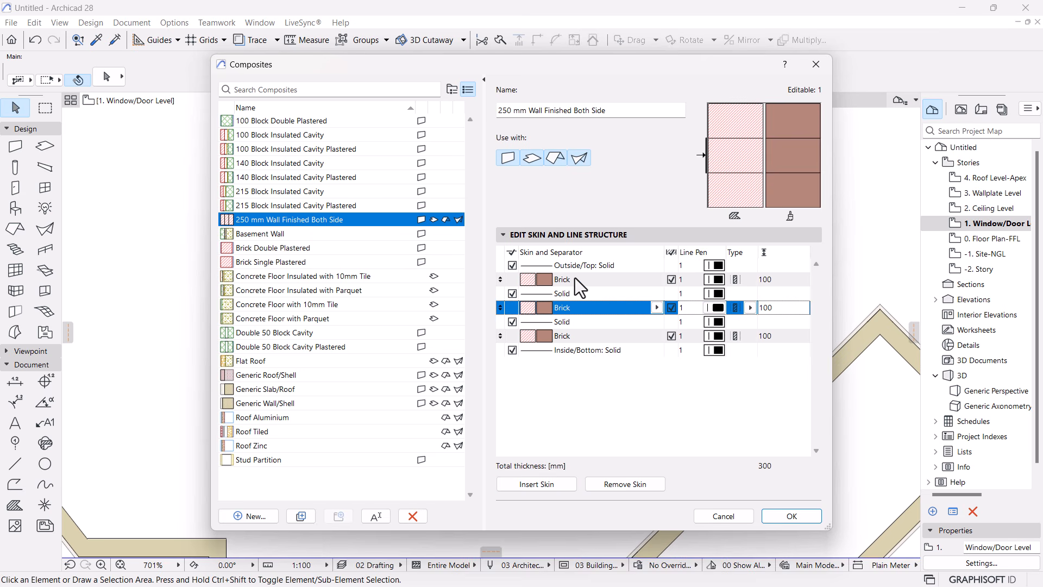
Set the thickness of the composite's outermost and innermost skins to 15 mm each
click(575, 278)
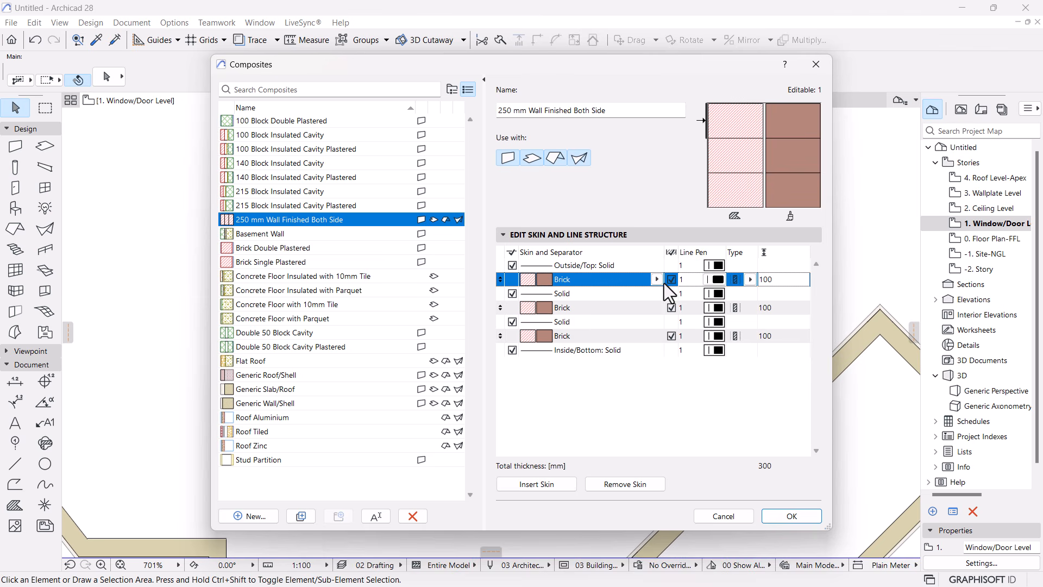
double_click(766, 280)
text(15)
click(765, 337)
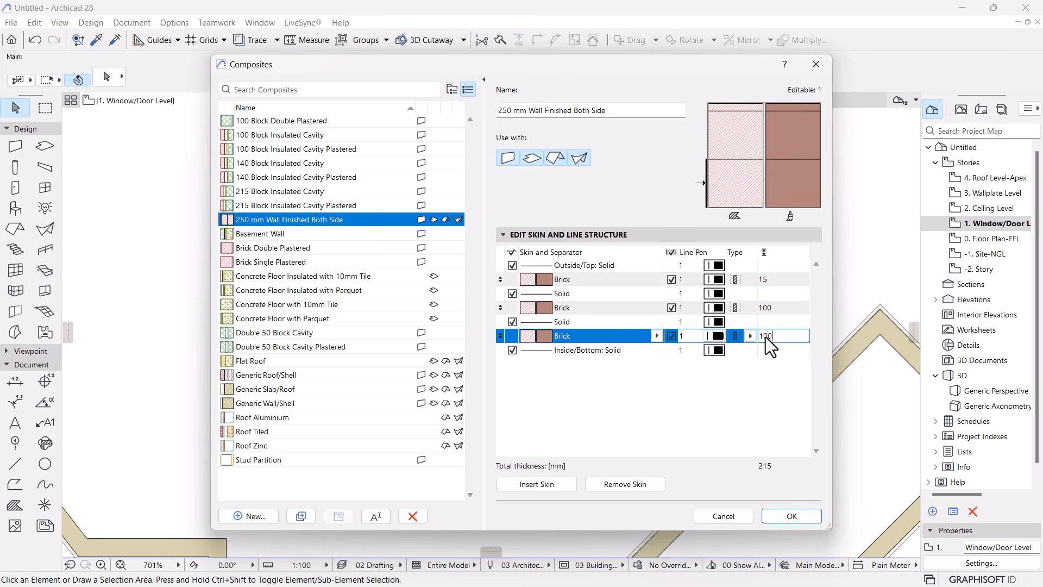
double_click(766, 336)
text(15)
key(Return)
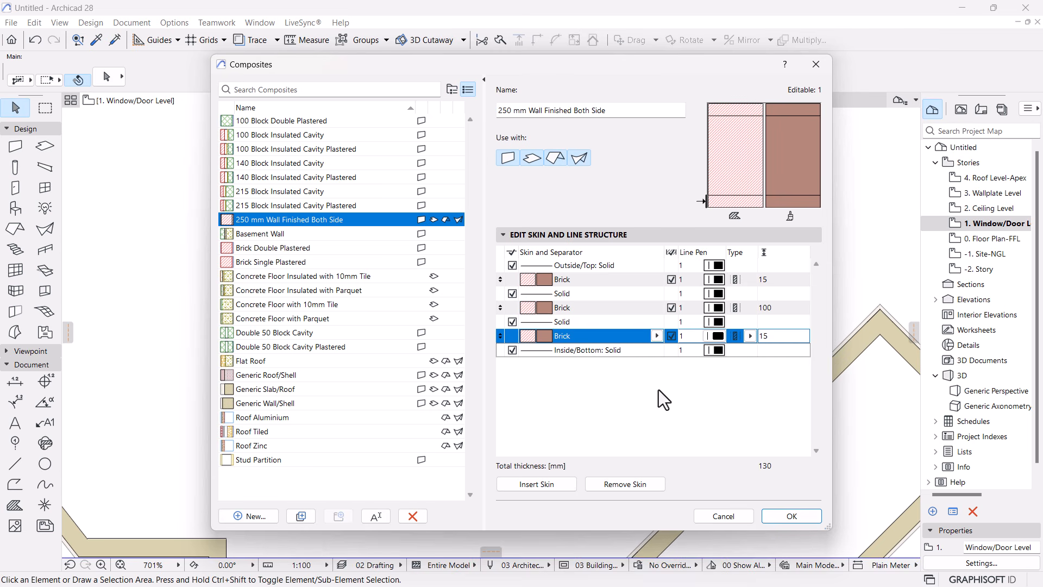
Set the thickness of the composite's middle brick skin to 220 mm
click(777, 309)
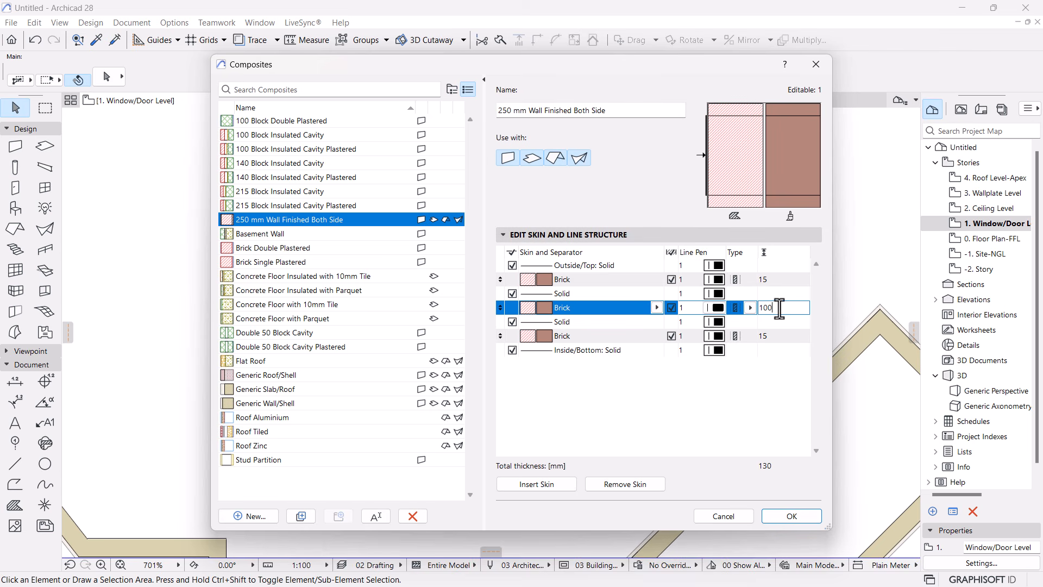
drag(777, 308, 735, 309)
text(120)
key(Tab)
click(758, 306)
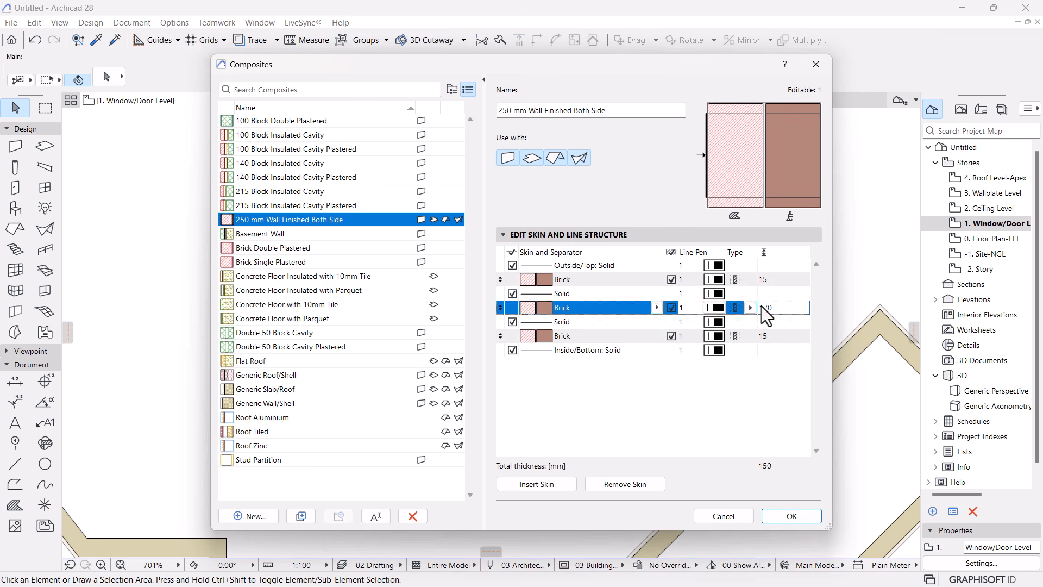
text(2)
key(Return)
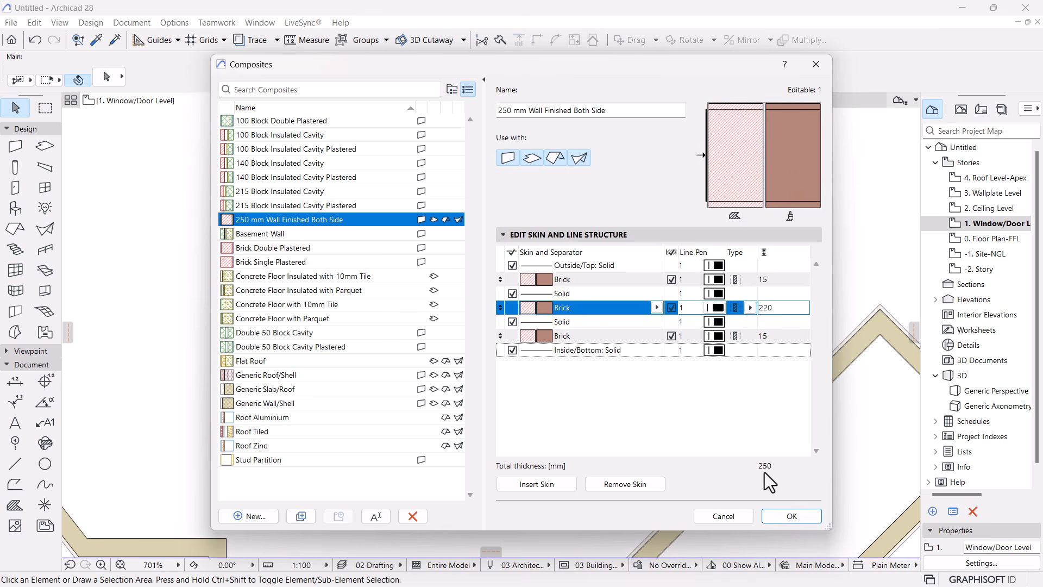
Assign the Plaster - Lime Sand building material to both 15 mm skins
click(572, 279)
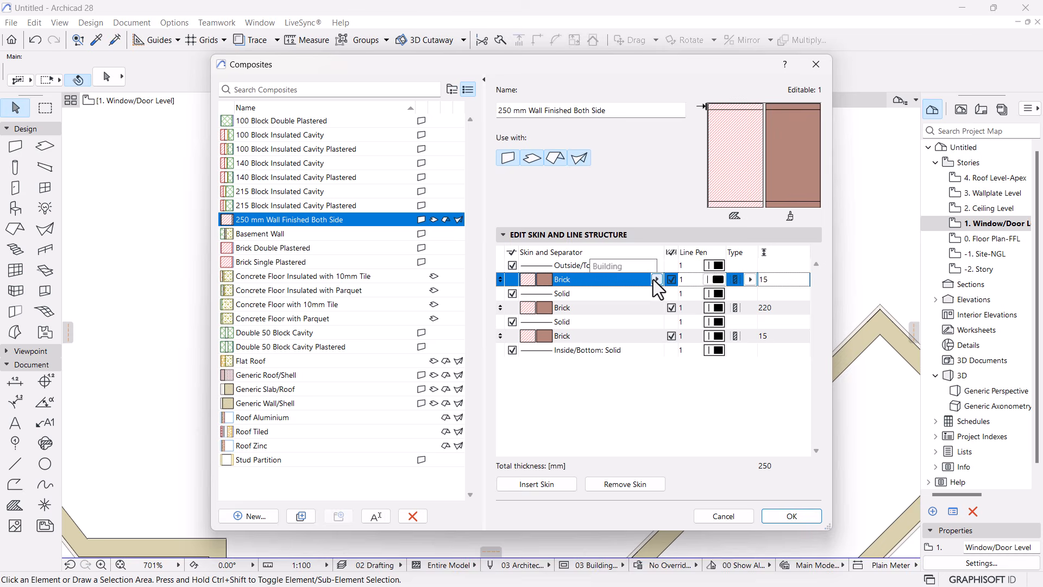
click(654, 279)
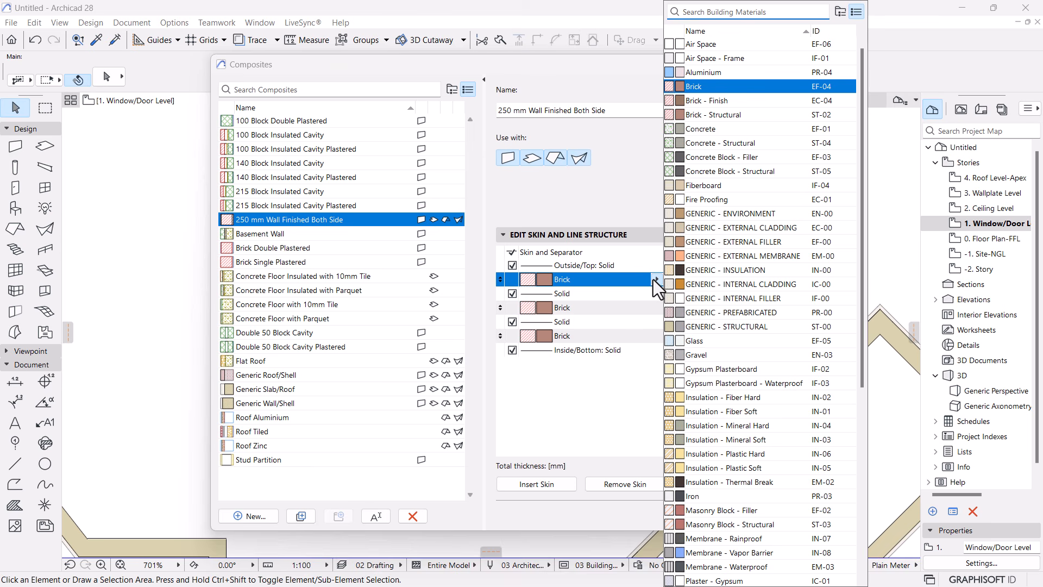
text(pla)
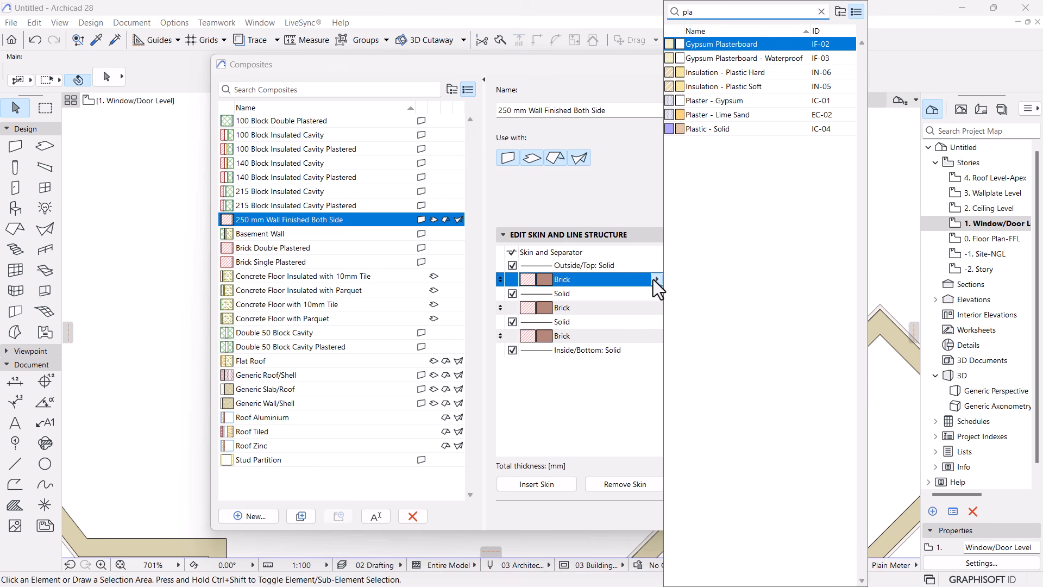
click(714, 120)
click(634, 342)
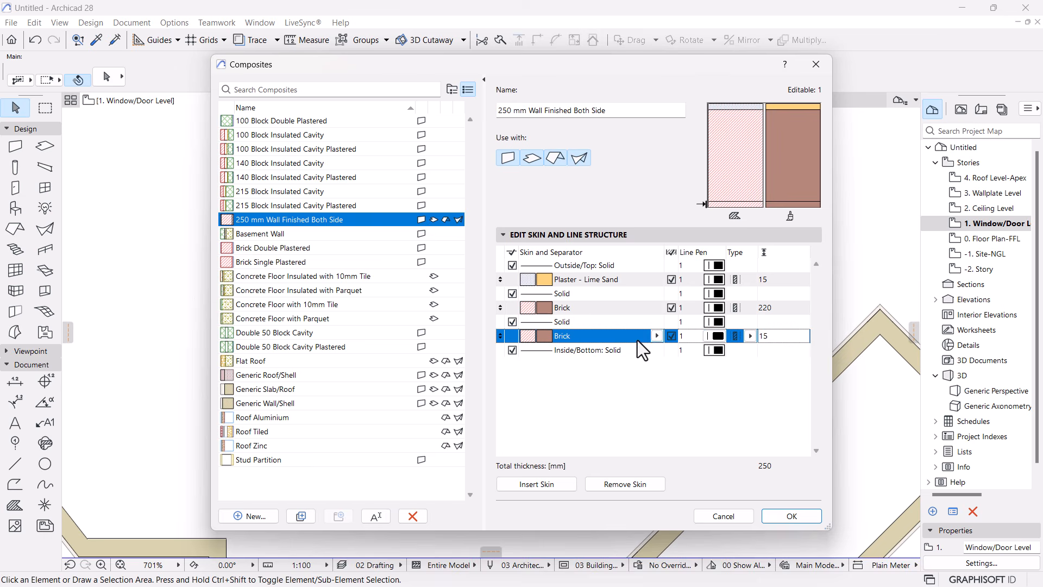
click(654, 336)
text(pla)
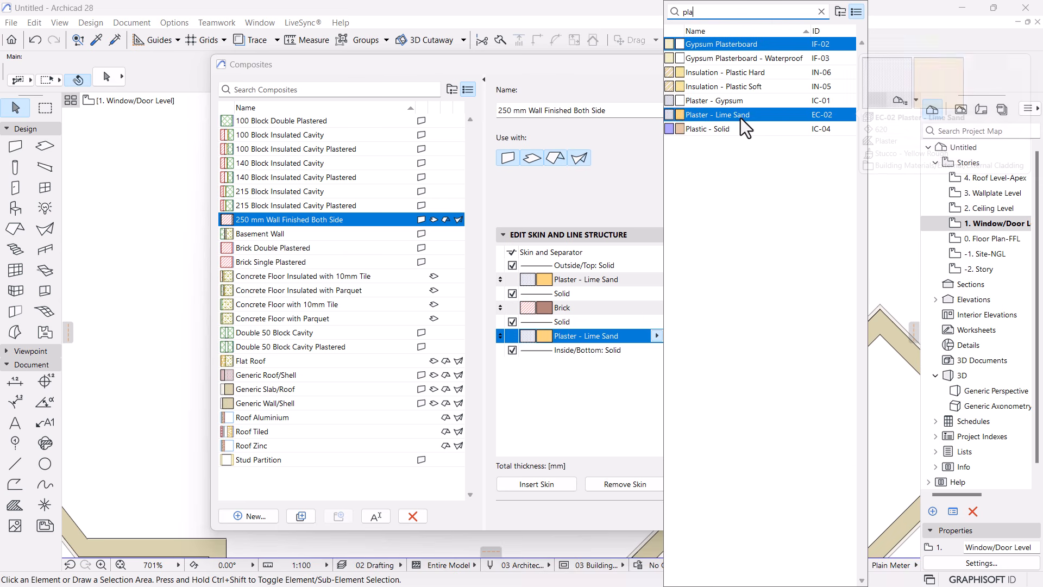
click(741, 118)
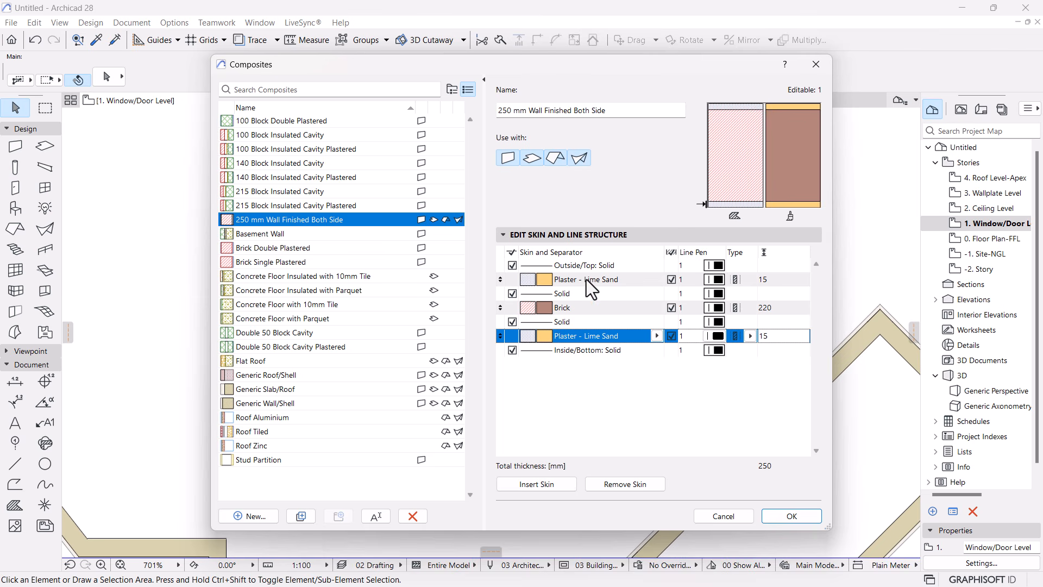
Set the line pen of the composite's outside contour to the light grey pen 102
click(683, 264)
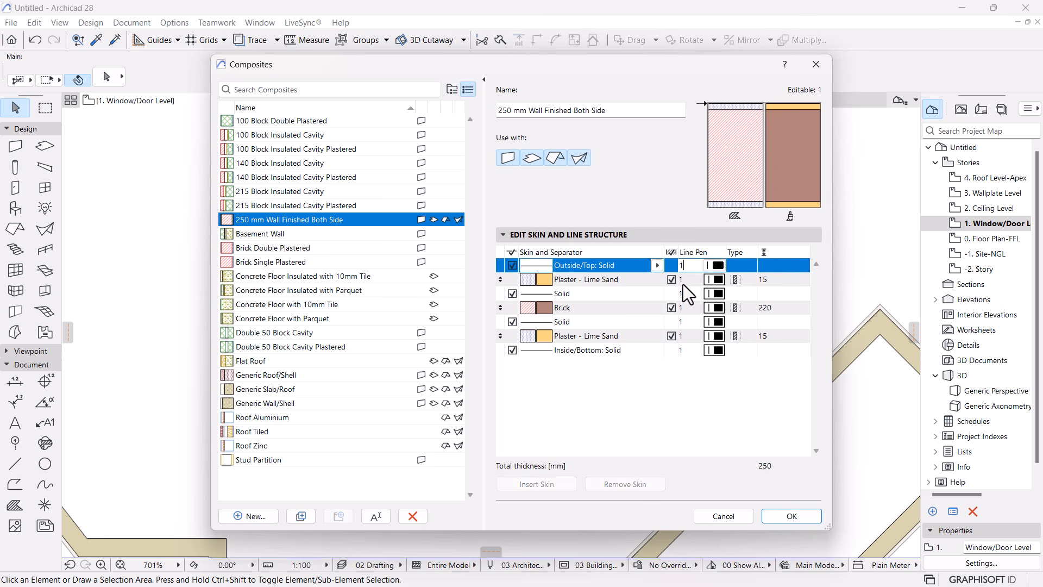
click(682, 281)
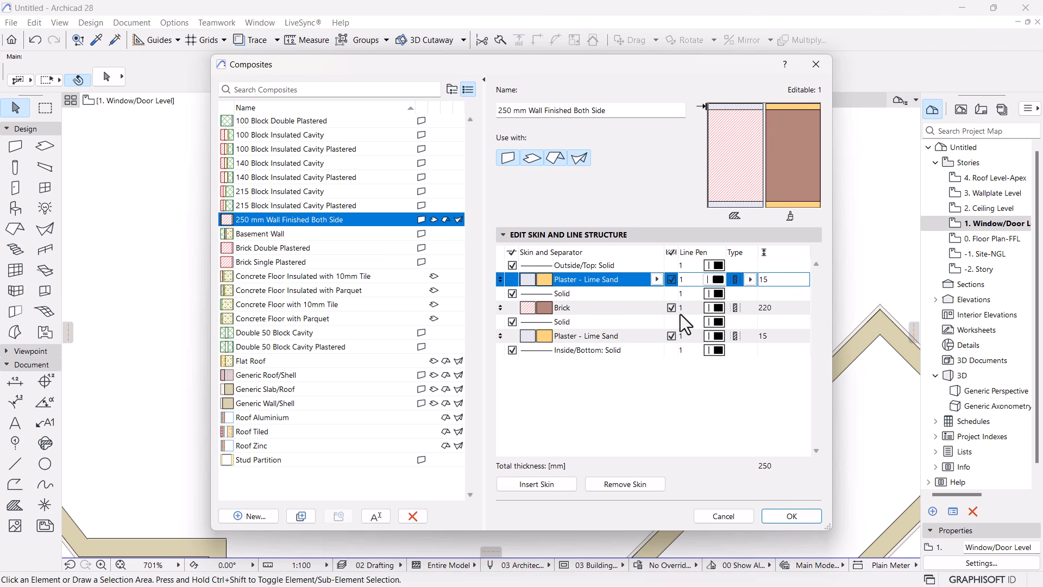
click(570, 267)
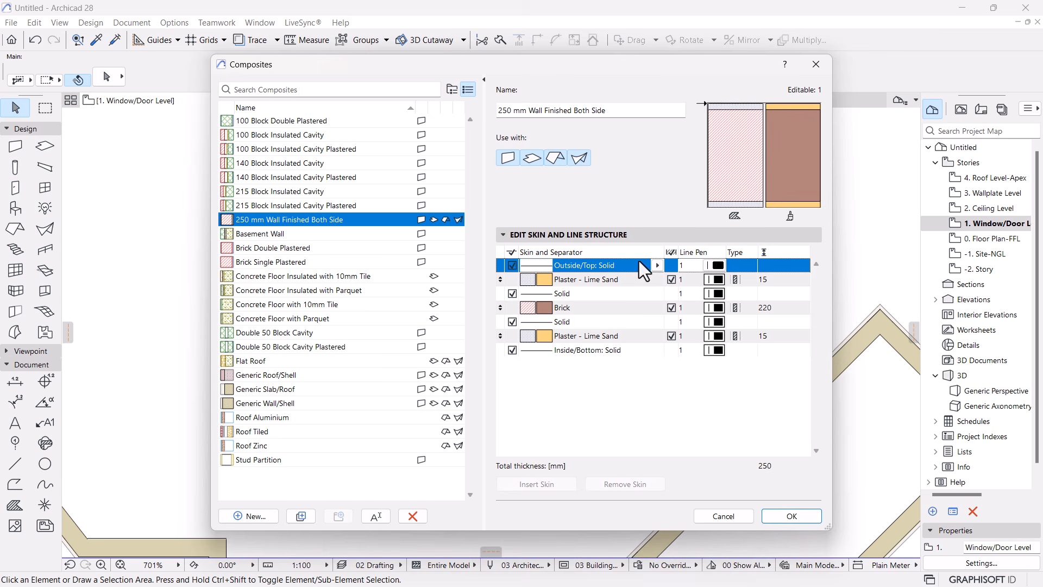
click(718, 264)
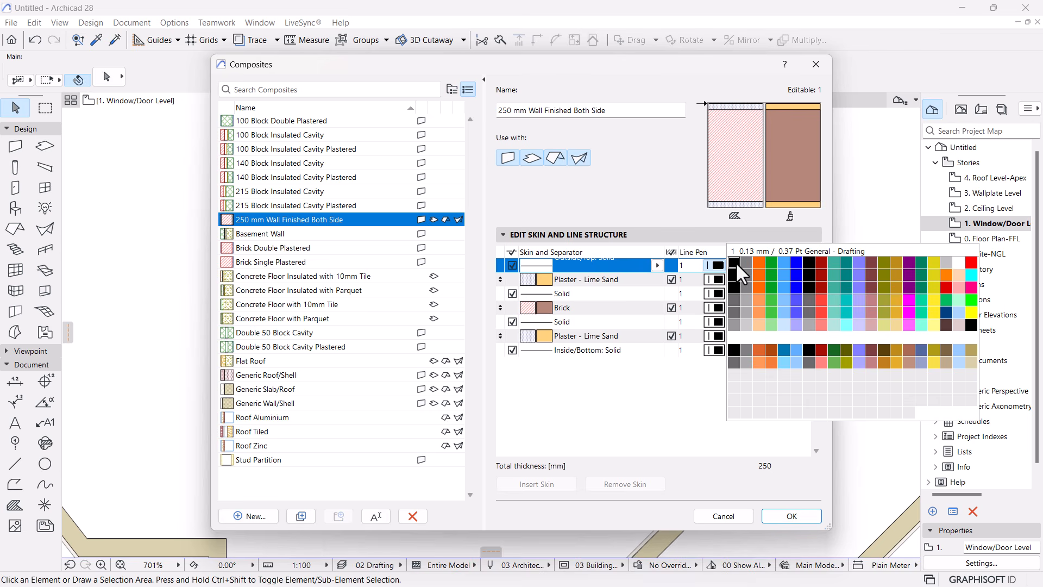
click(743, 326)
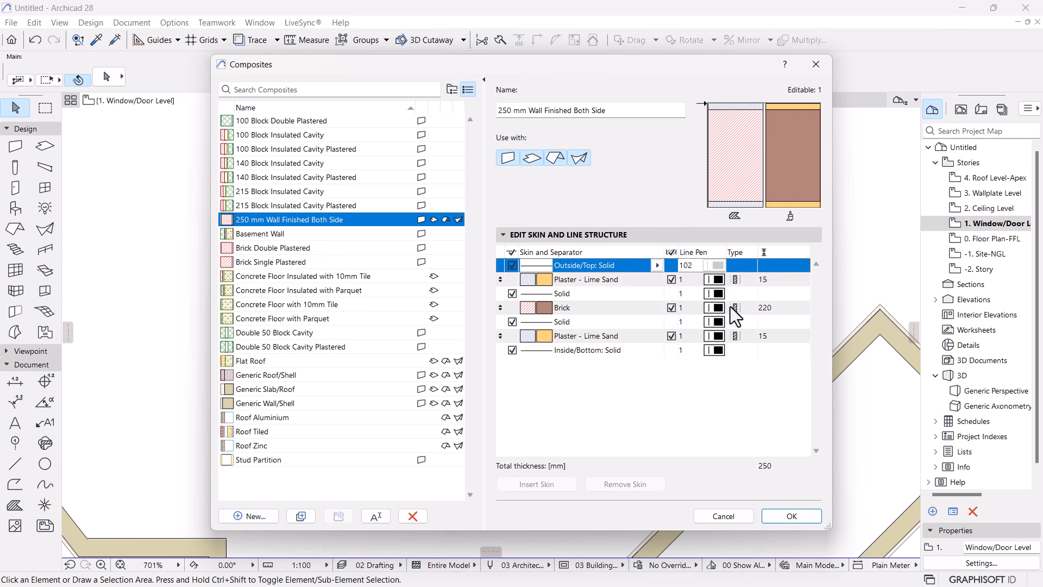
Set the line pen of the composite's inside contour to 102
click(718, 351)
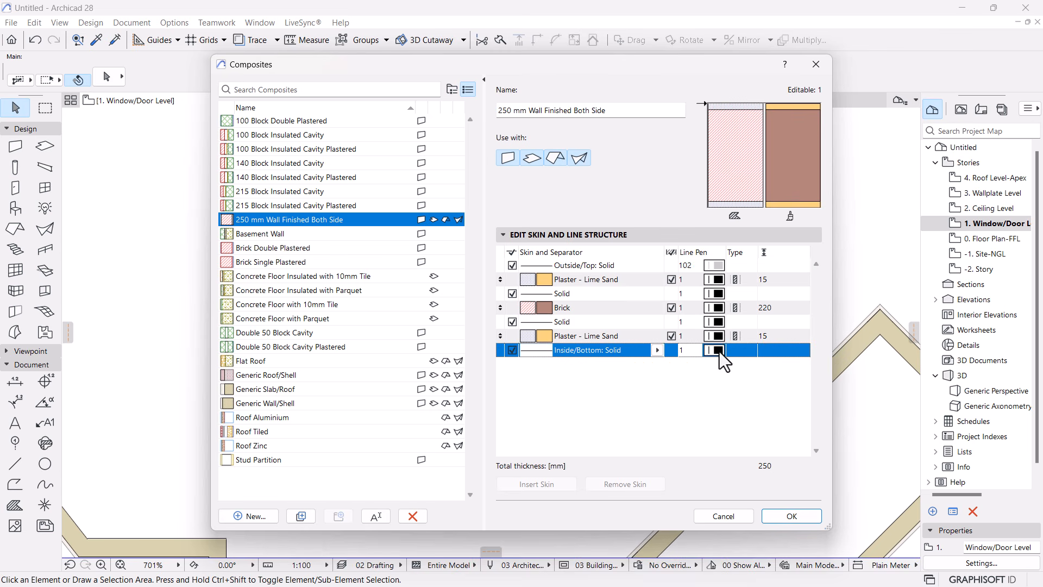
click(720, 351)
click(691, 353)
drag(691, 351, 654, 352)
text(102)
key(Return)
Set the pen of both Plaster - Lime Sand skins to 102
click(690, 335)
text(102)
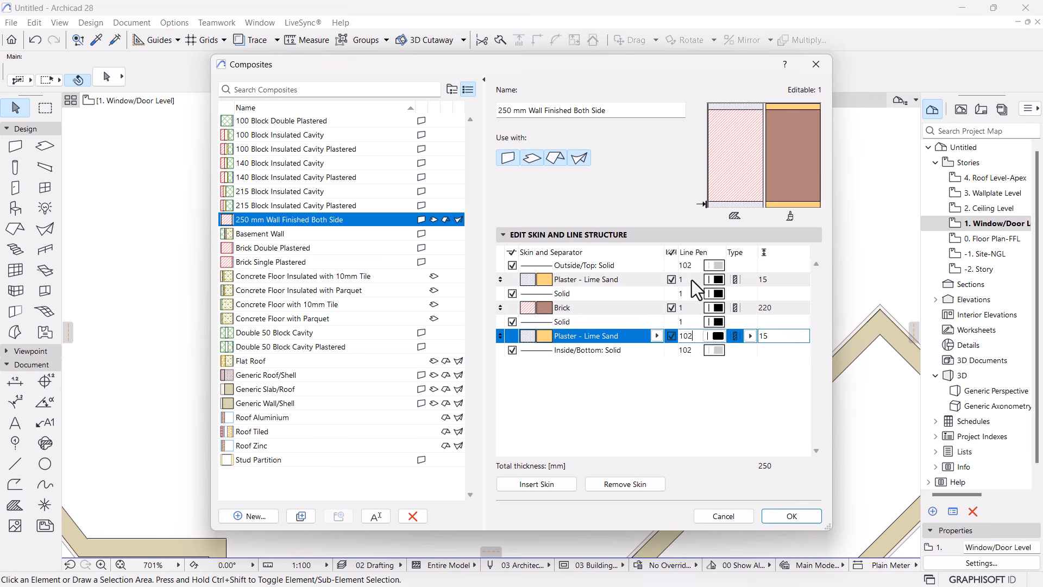
click(692, 279)
text(102)
click(627, 393)
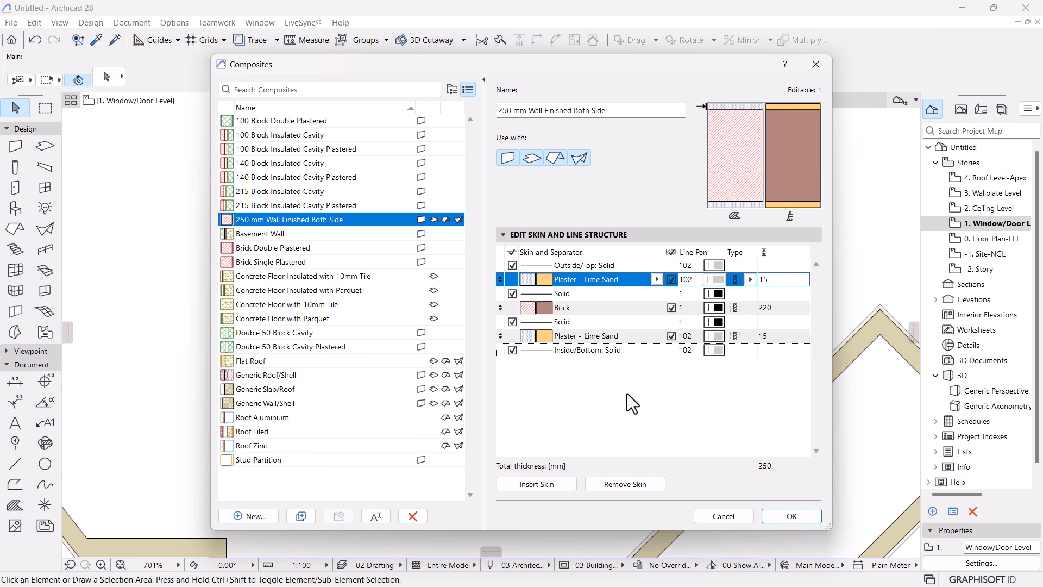
Set the separator line between the outer plaster skin and the brick to the thicker black pen 7
click(557, 294)
click(560, 322)
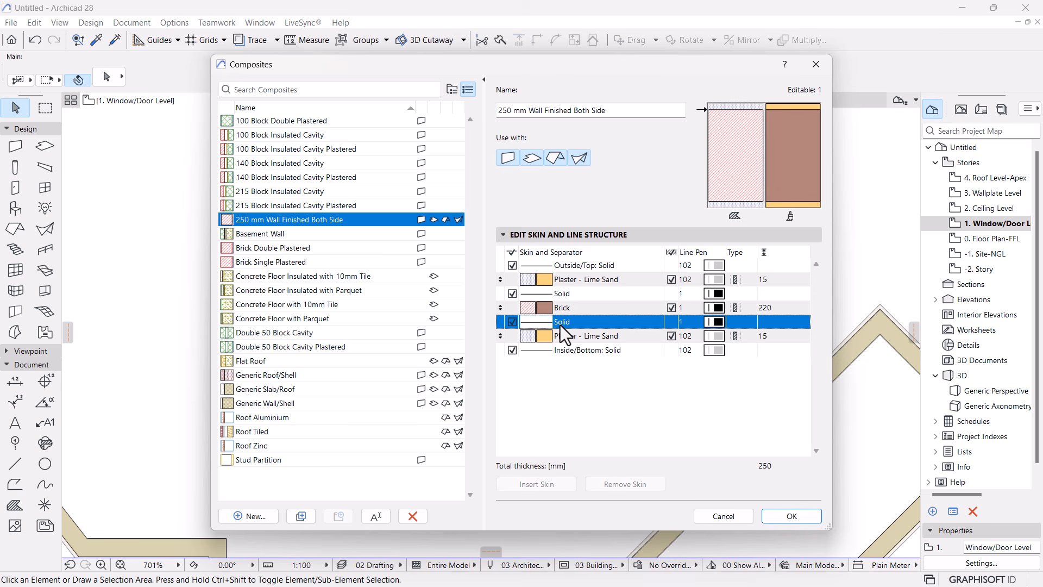
click(690, 294)
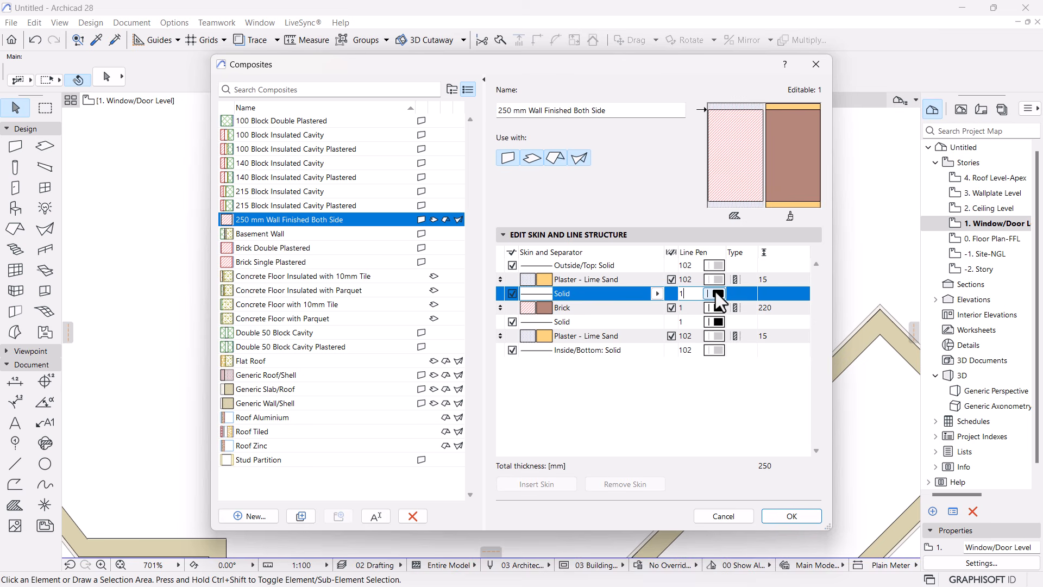
click(715, 293)
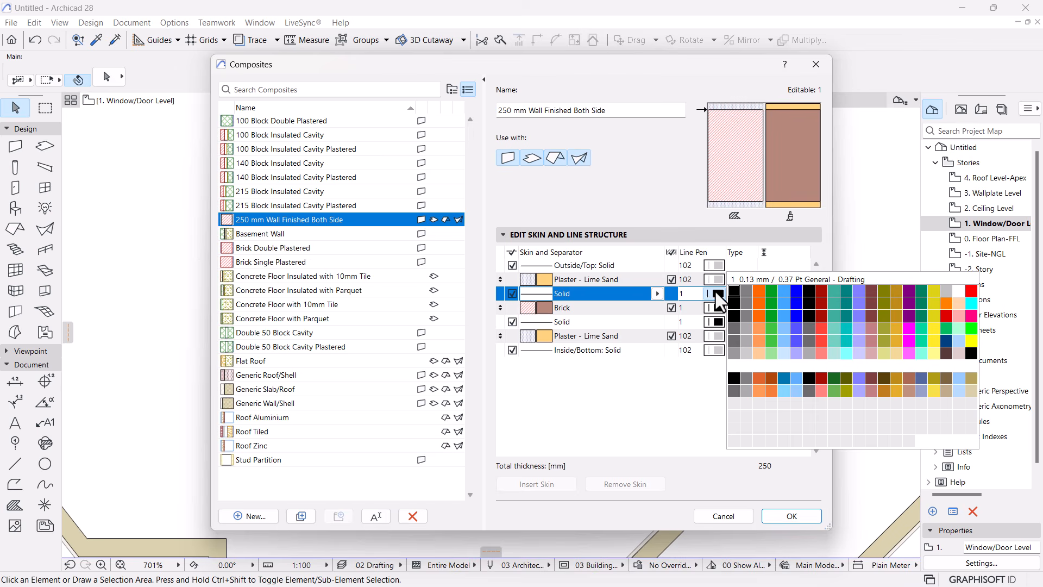
click(810, 288)
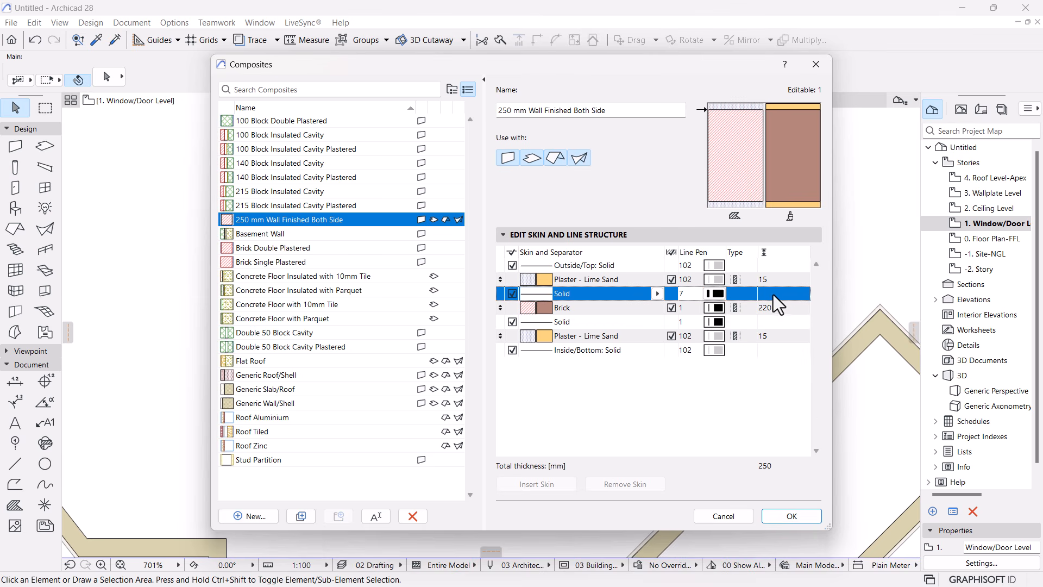
Set the line pens of the Brick skin and the separator between the brick and inner plaster to 7
click(718, 308)
click(718, 308)
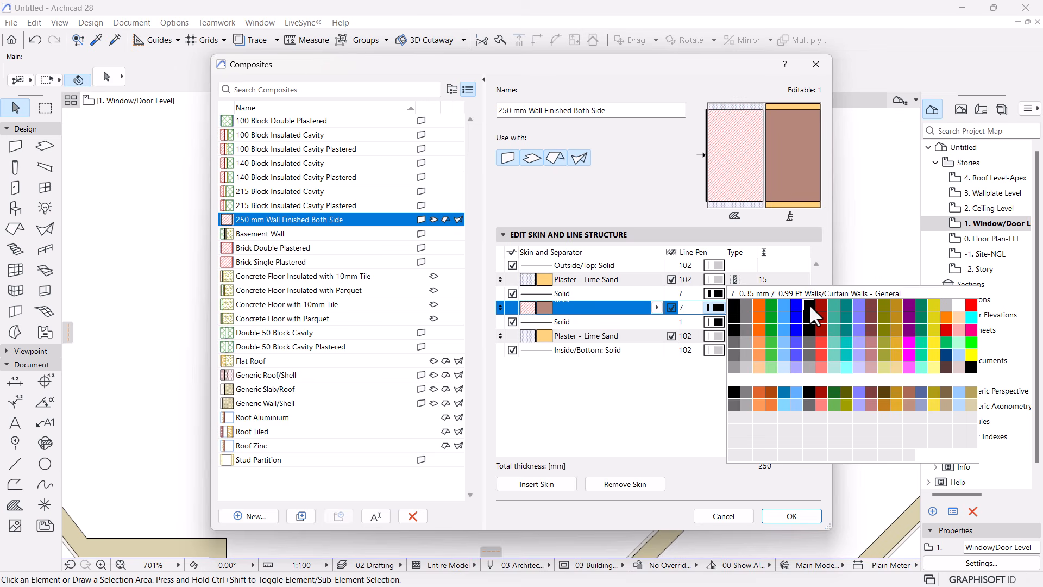
click(810, 304)
click(716, 322)
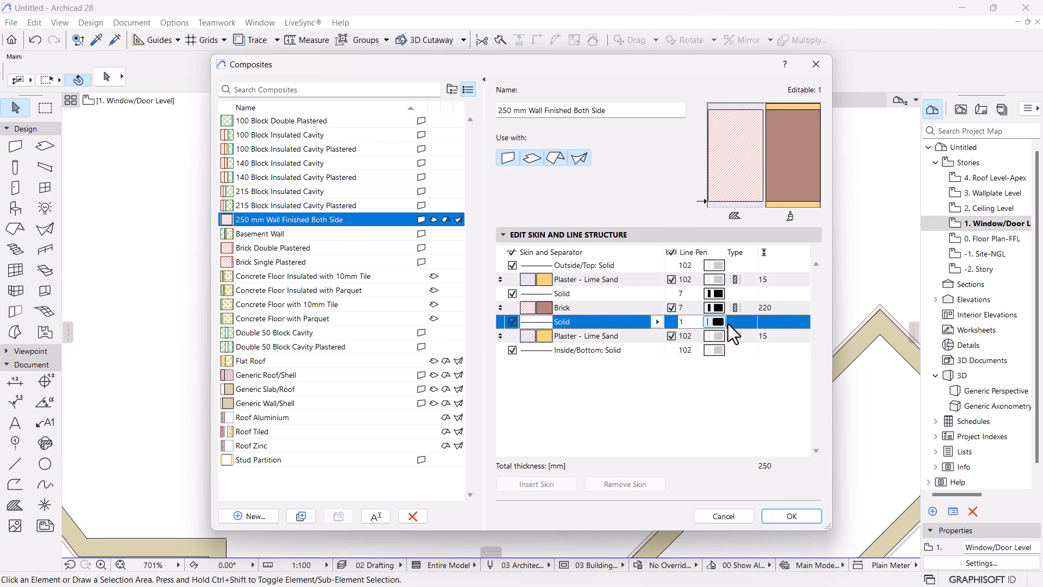
click(722, 324)
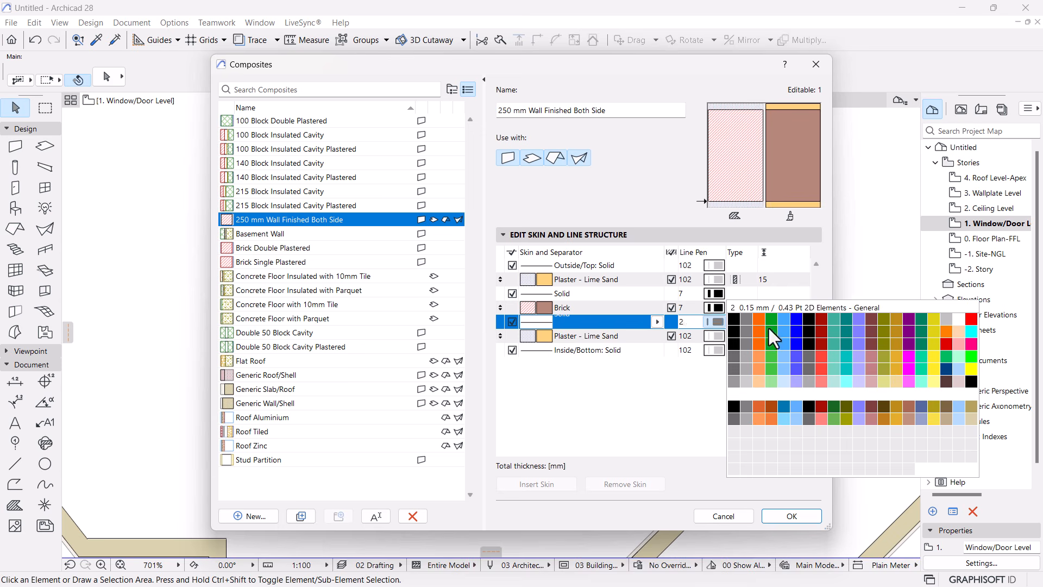
click(804, 319)
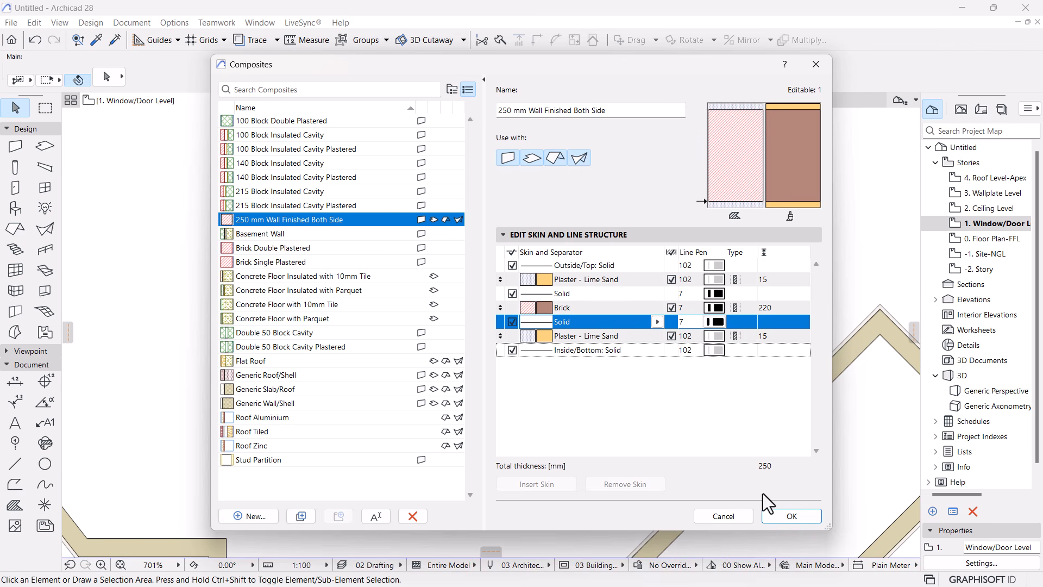
Restrict the 250 mm Wall Finished Both Side composite to walls by disabling slabs, roofs and shells, and save it
click(531, 158)
click(555, 157)
click(579, 158)
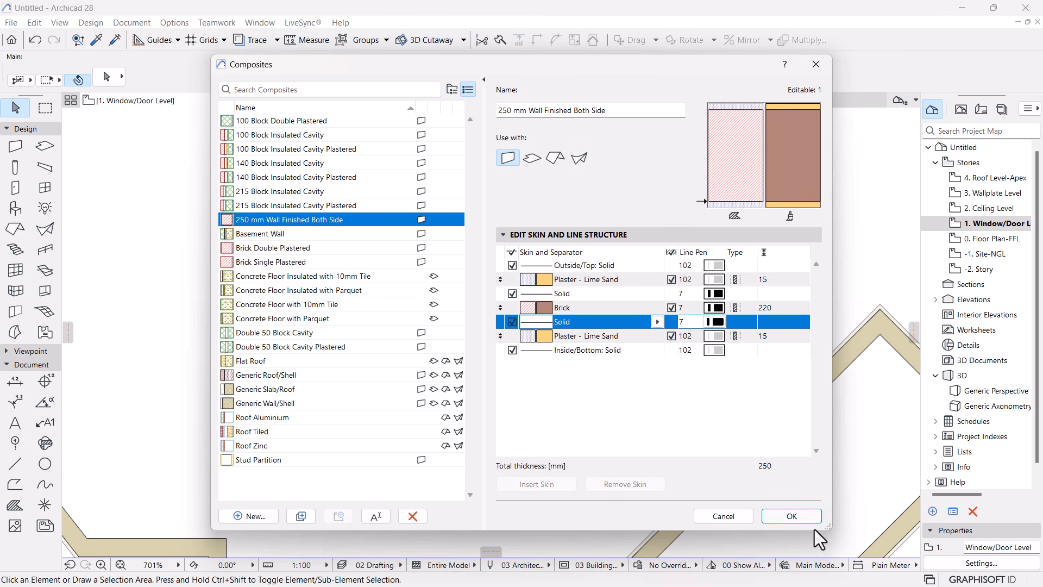
click(793, 518)
Apply the 250 mm Wall Finished Both Side composite to all four walls of the small rectangular room
mouse_move(549, 267)
mouse_down()
mouse_move(345, 383)
mouse_move(167, 449)
mouse_move(177, 453)
mouse_up()
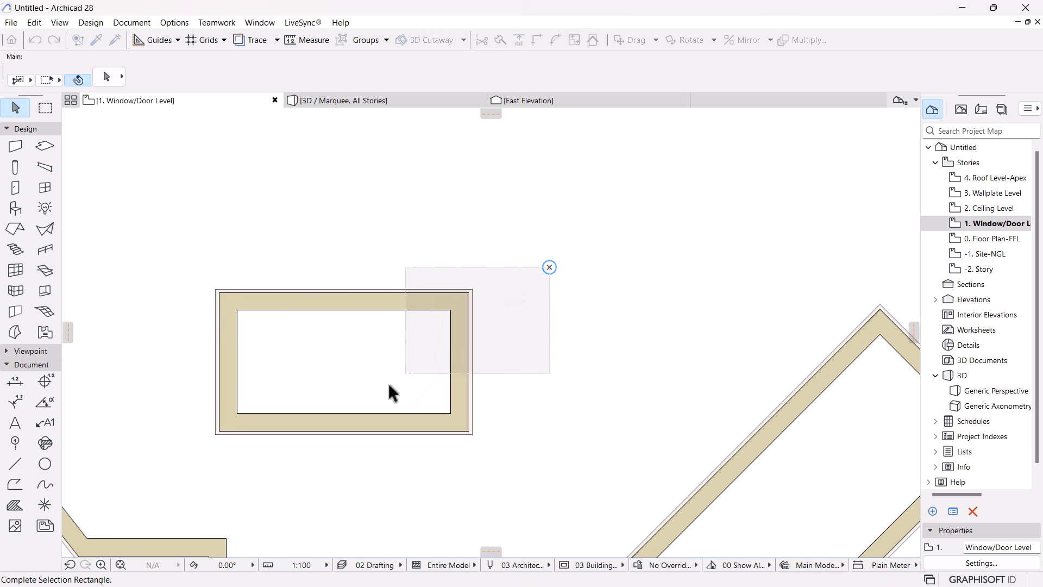
click(187, 458)
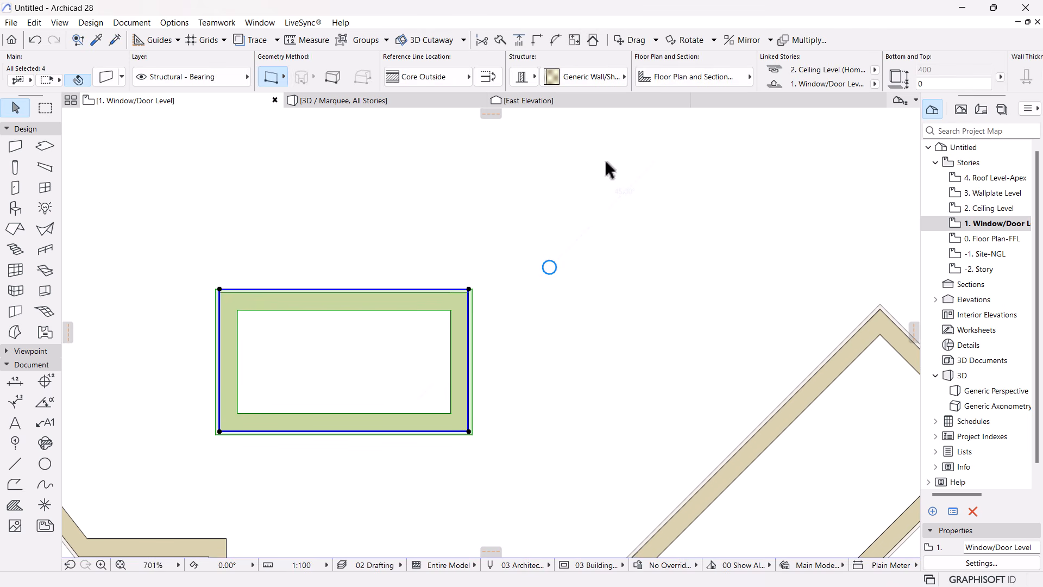
click(597, 79)
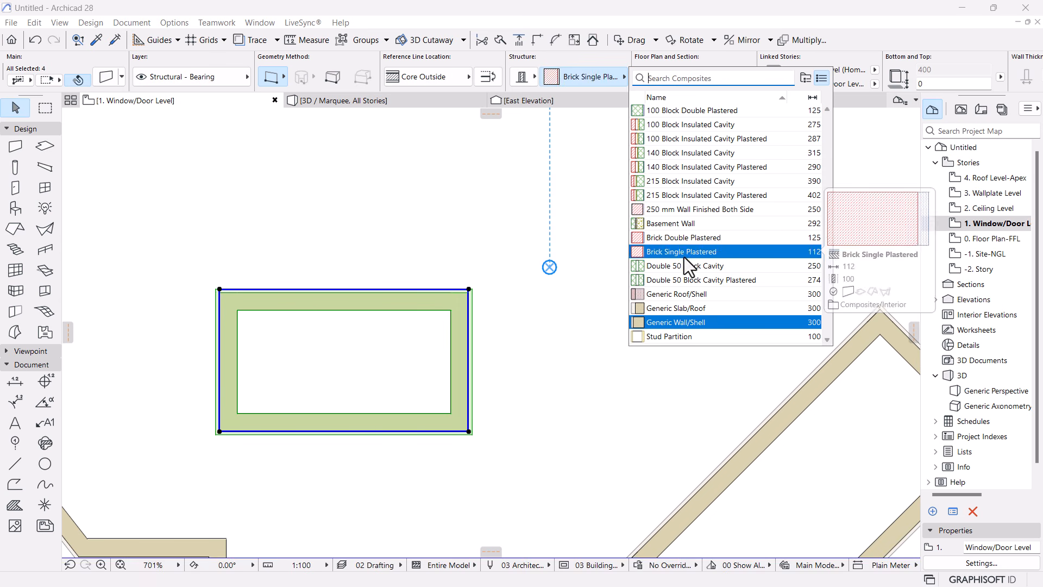
click(674, 212)
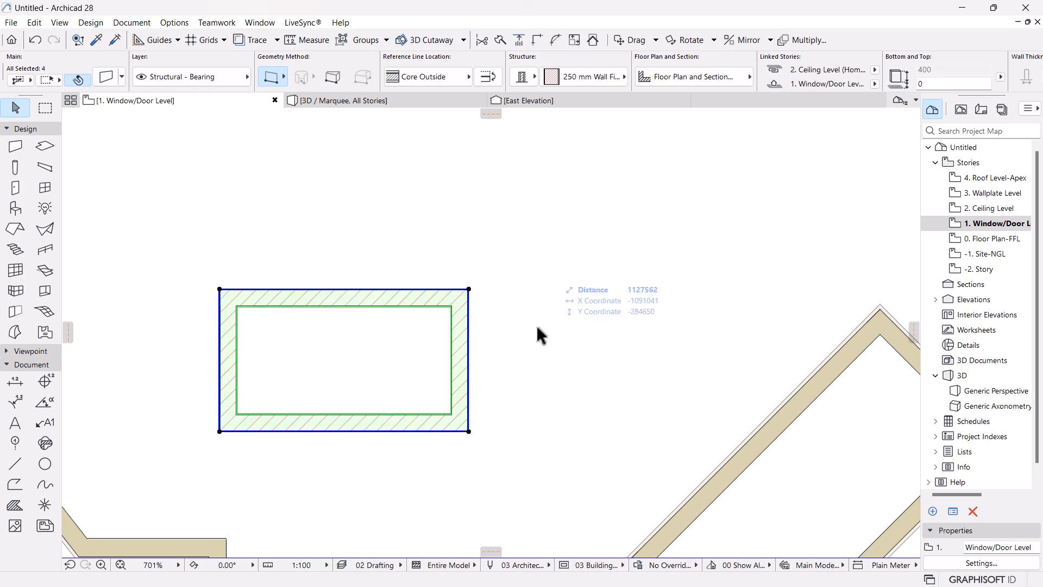
click(508, 354)
Turn on True Line Weight for the floor plan at the rectangular room's corner
scroll(396, 454, up, 5)
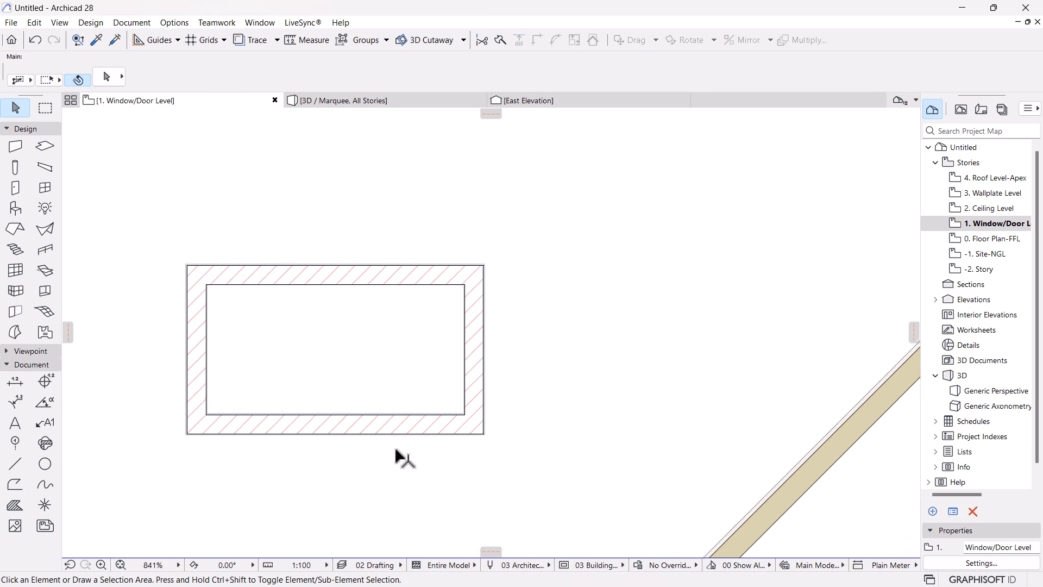
scroll(449, 435, up, 6)
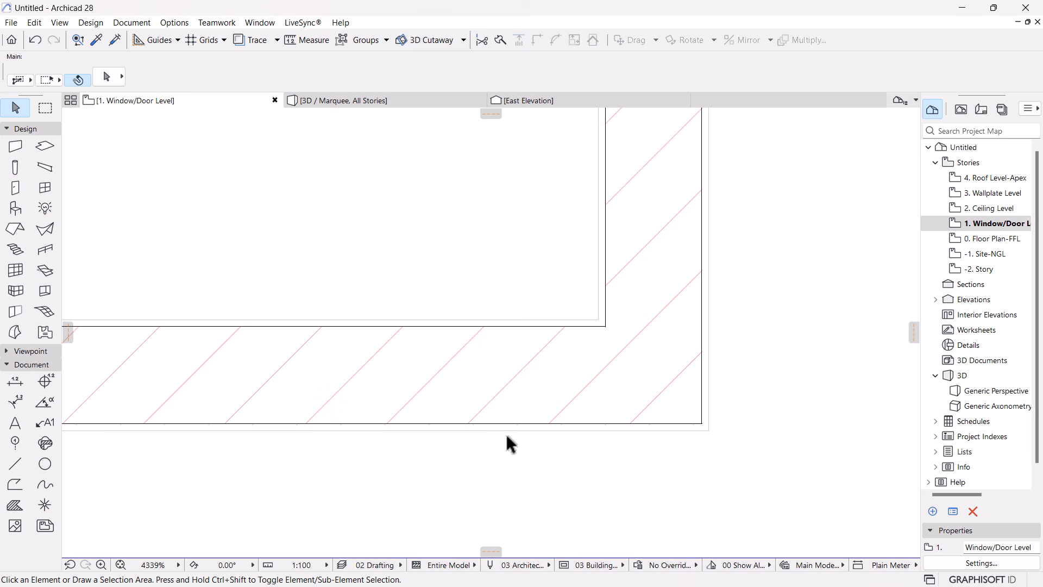
scroll(541, 415, up, 1)
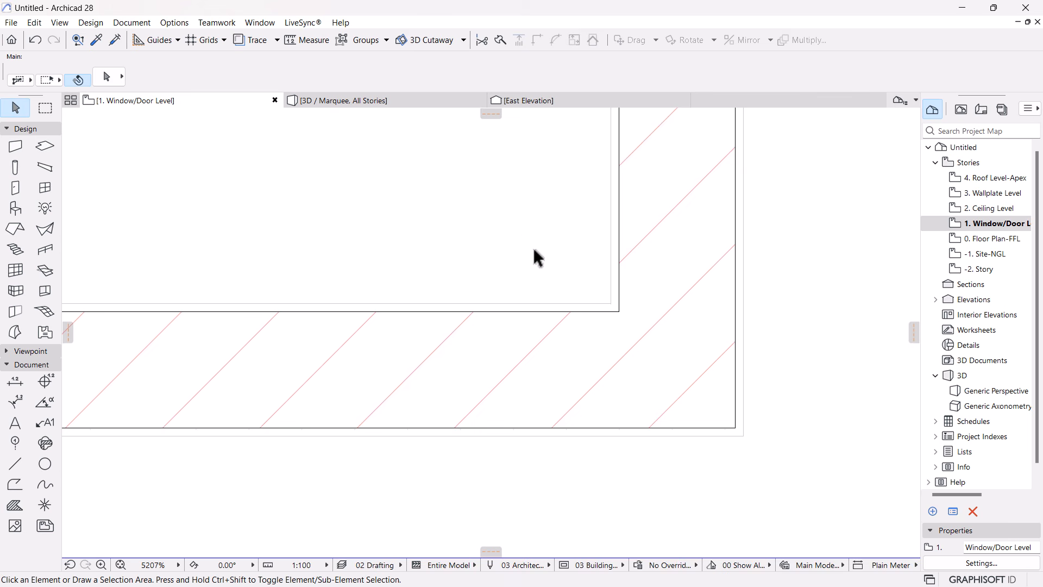
right_click(505, 161)
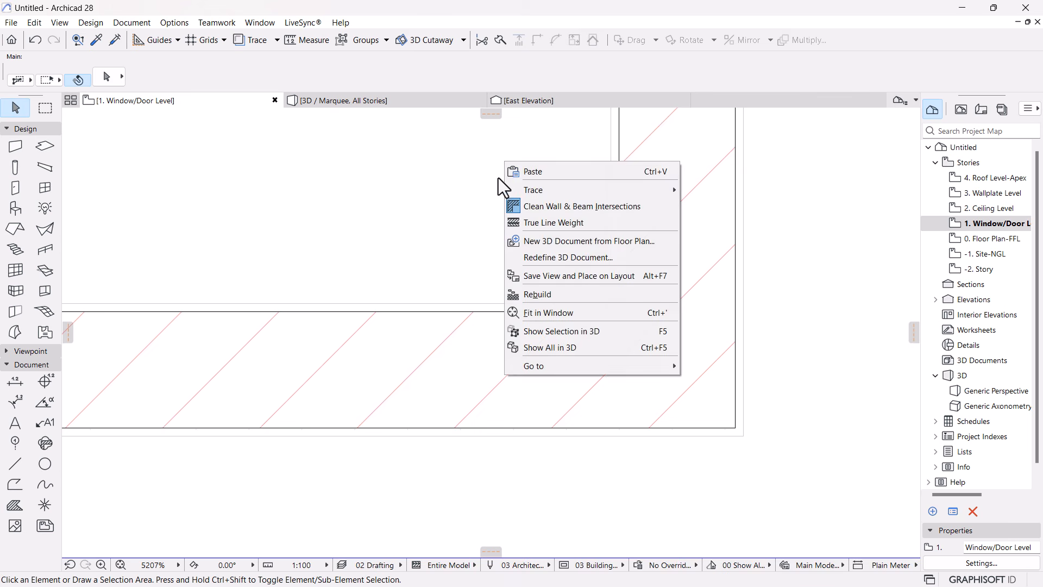
click(550, 224)
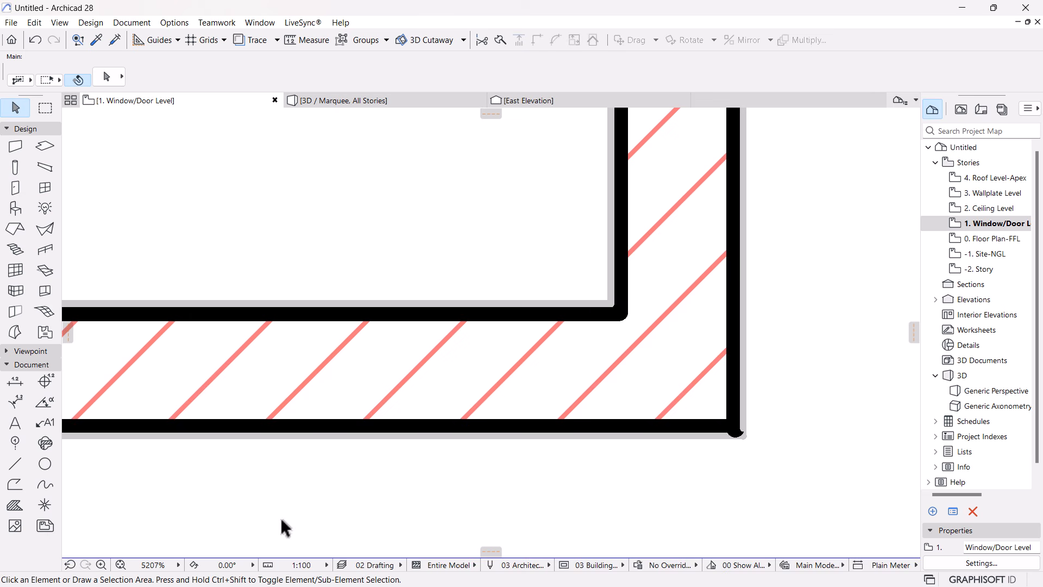
Try the floor plan at scale 1:50, and set its scale to 1:20
click(301, 565)
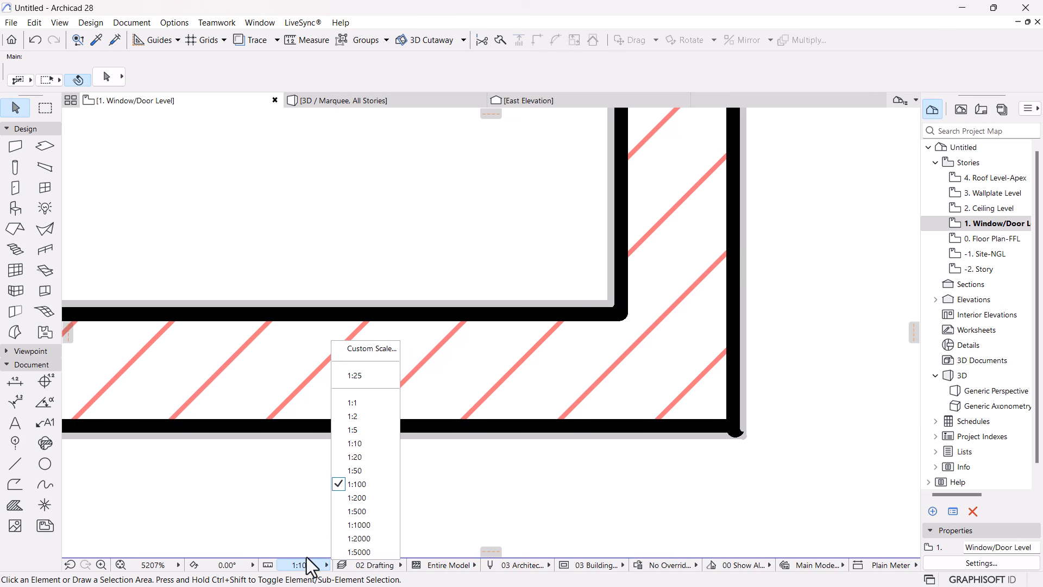
click(365, 471)
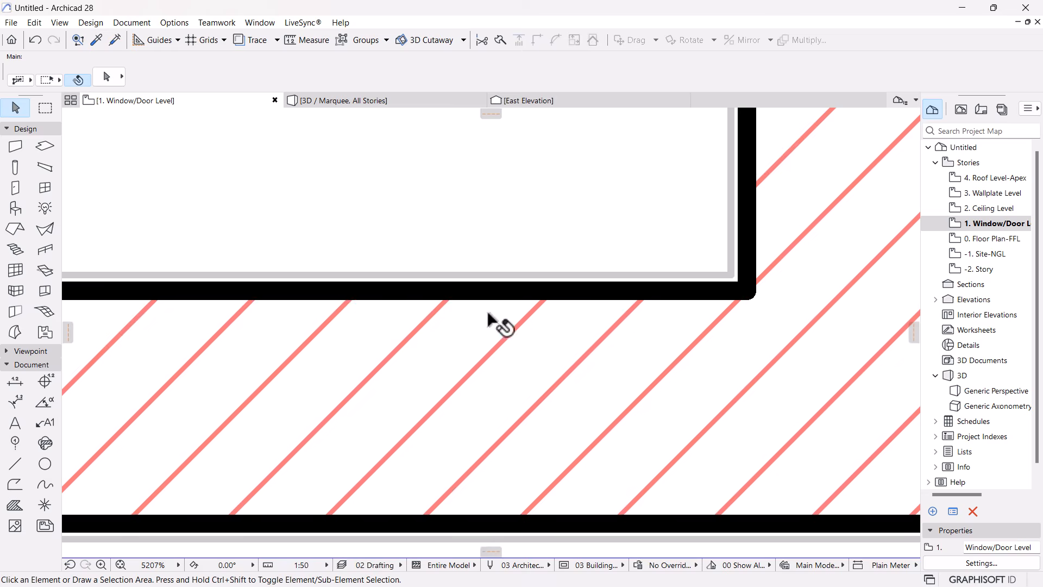
click(301, 565)
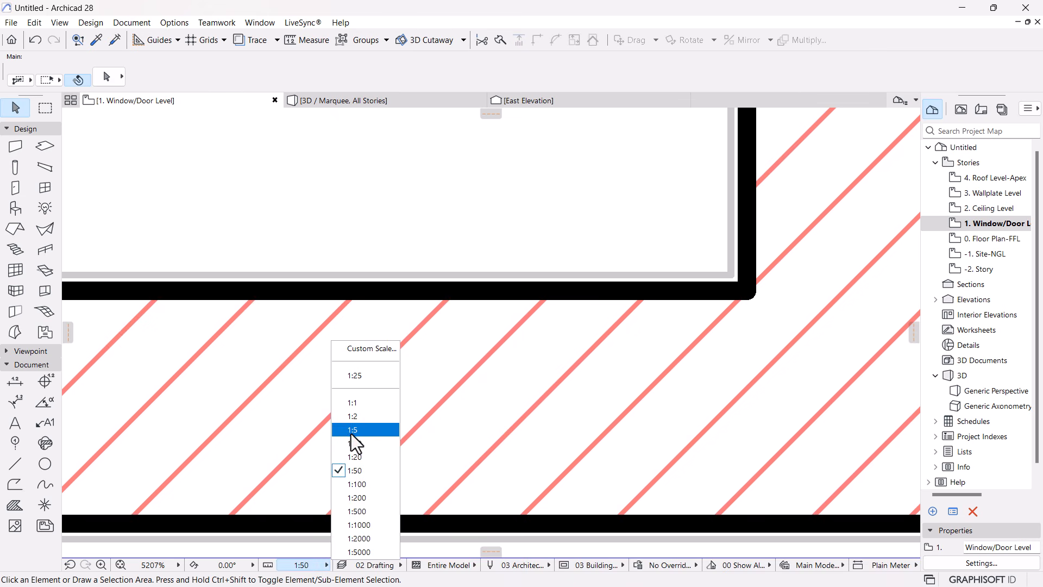
click(352, 456)
Examine the plaster, brick hatch and contour line weights of the rectangular room's walls at the 1:20 scale
scroll(478, 332, down, 5)
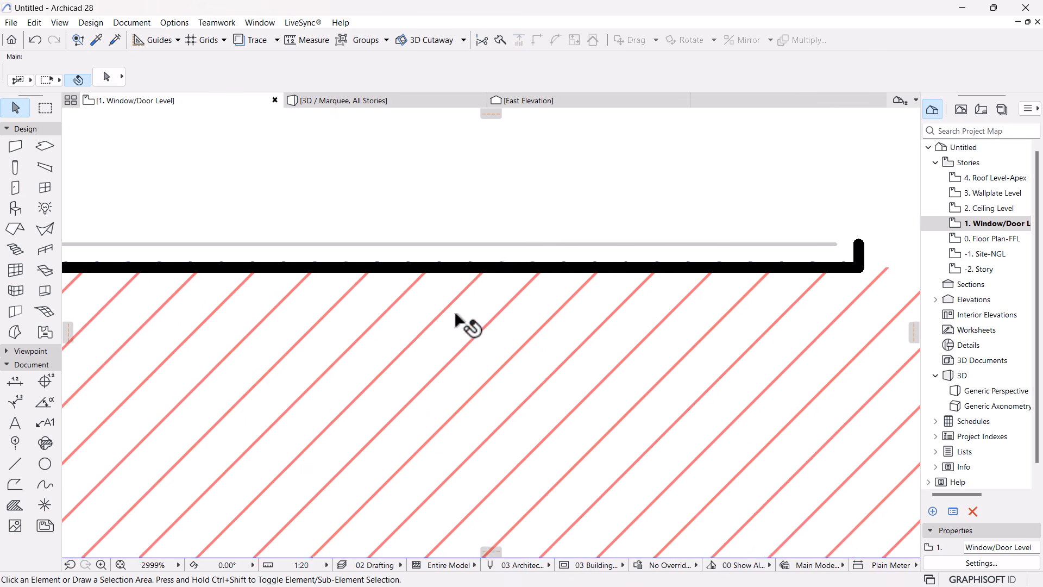
scroll(576, 430, down, 2)
scroll(753, 414, down, 2)
scroll(820, 378, up, 2)
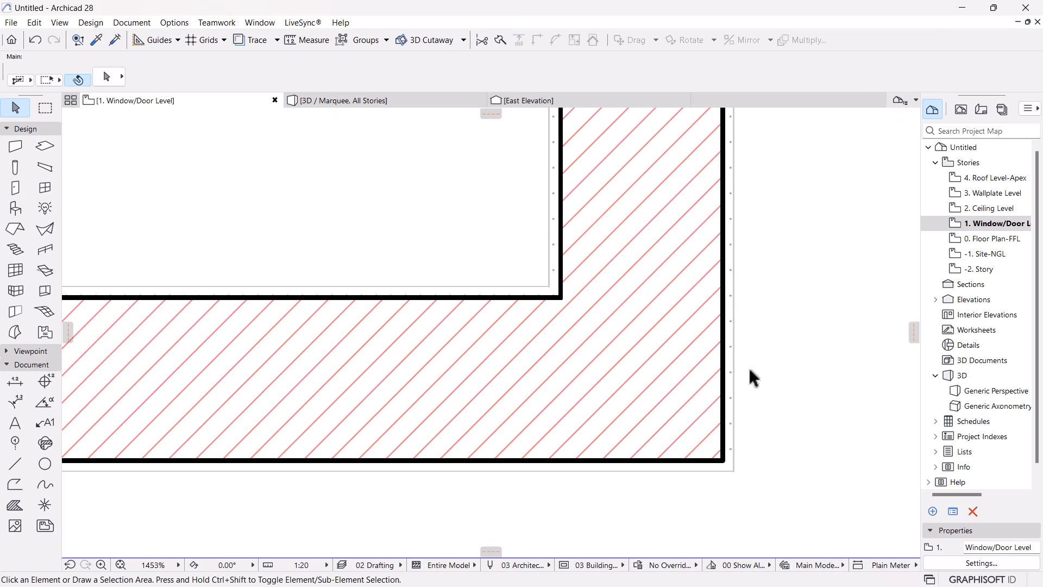
scroll(692, 374, down, 4)
middle_drag(656, 356, 652, 393)
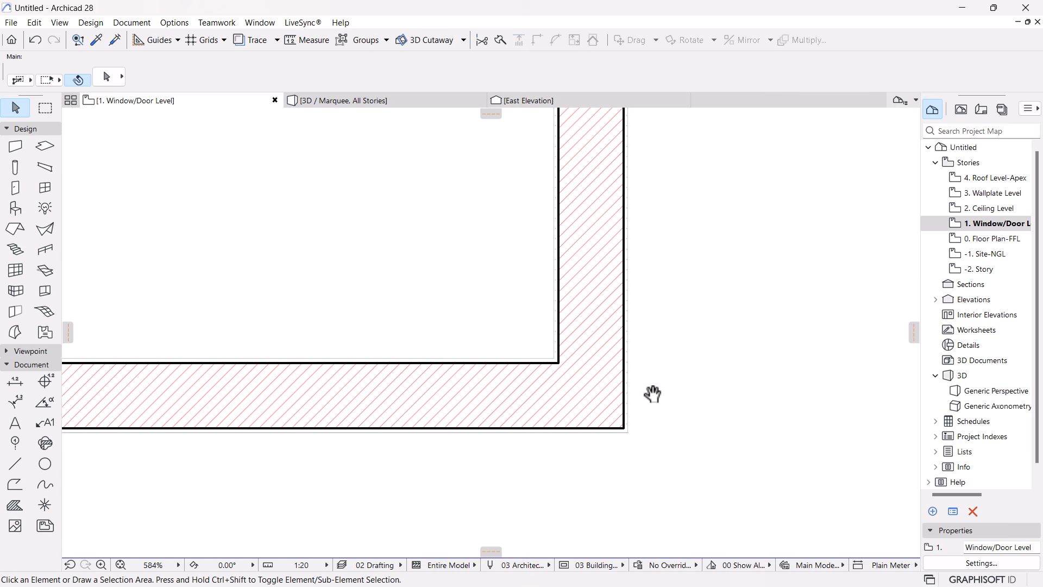
scroll(641, 375, down, 7)
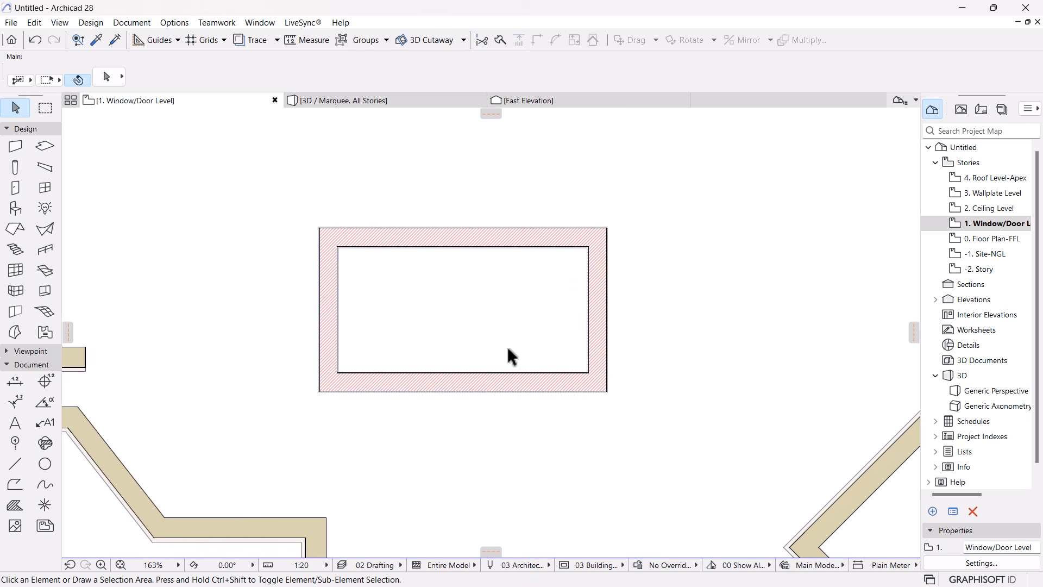
scroll(503, 347, up, 2)
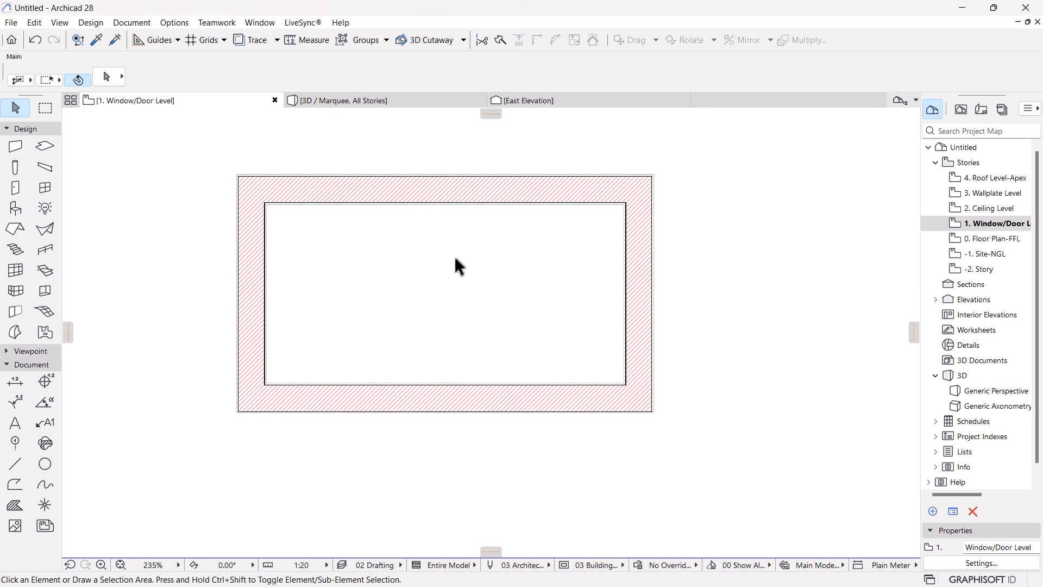
Set the rectangular room's lower wall to home story 0. Floor Plan-FFL and link its top to 3. Wallplate Level, with a height of 3200 mm
click(531, 407)
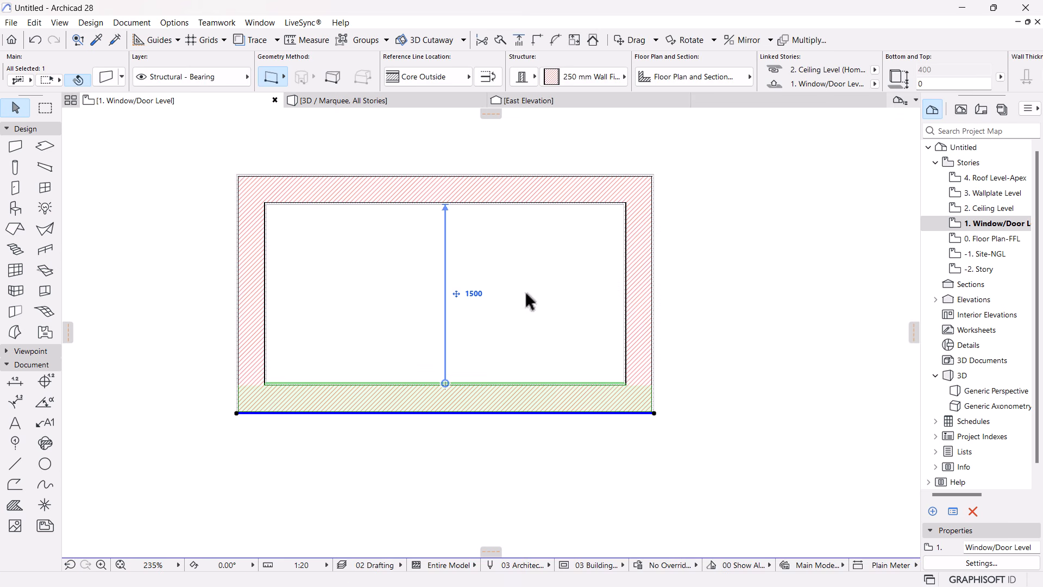
click(106, 77)
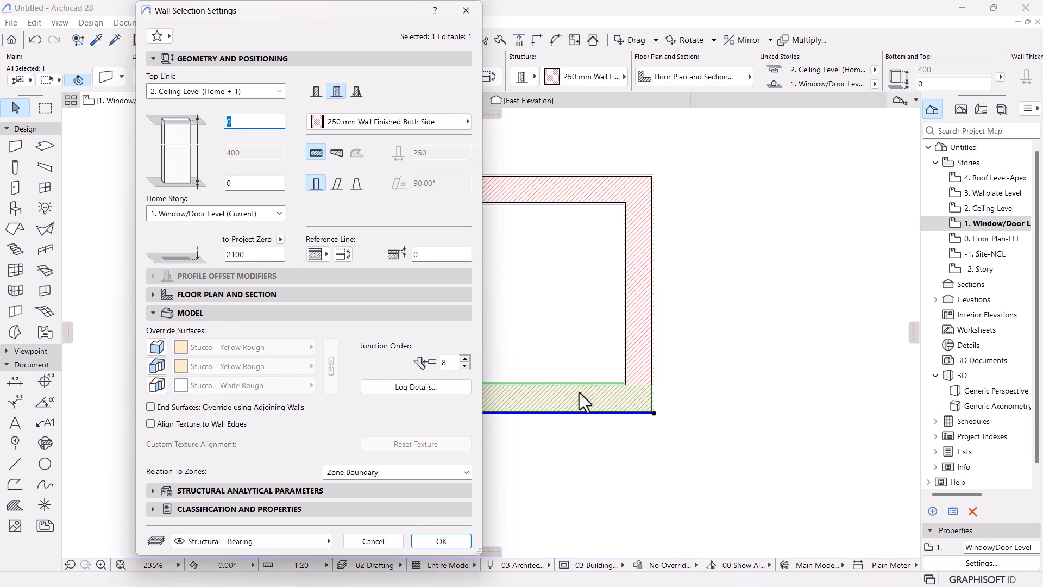
drag(298, 12, 516, 12)
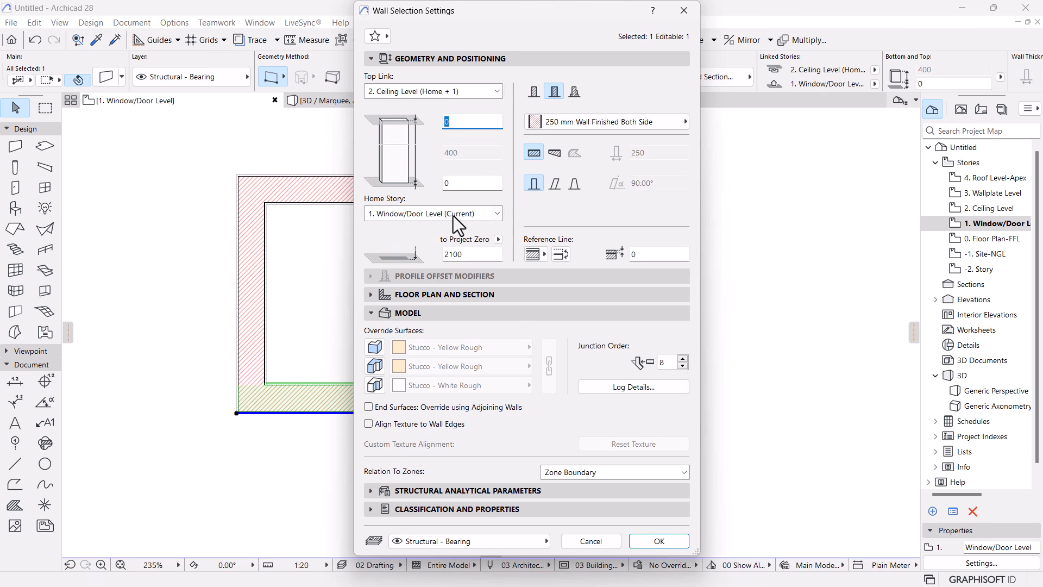
click(470, 215)
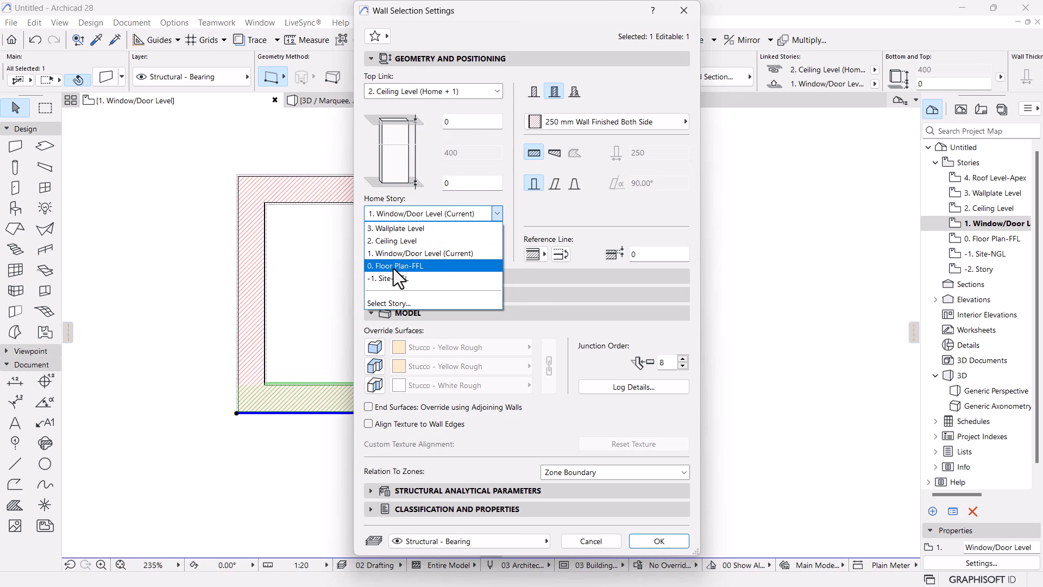
click(412, 266)
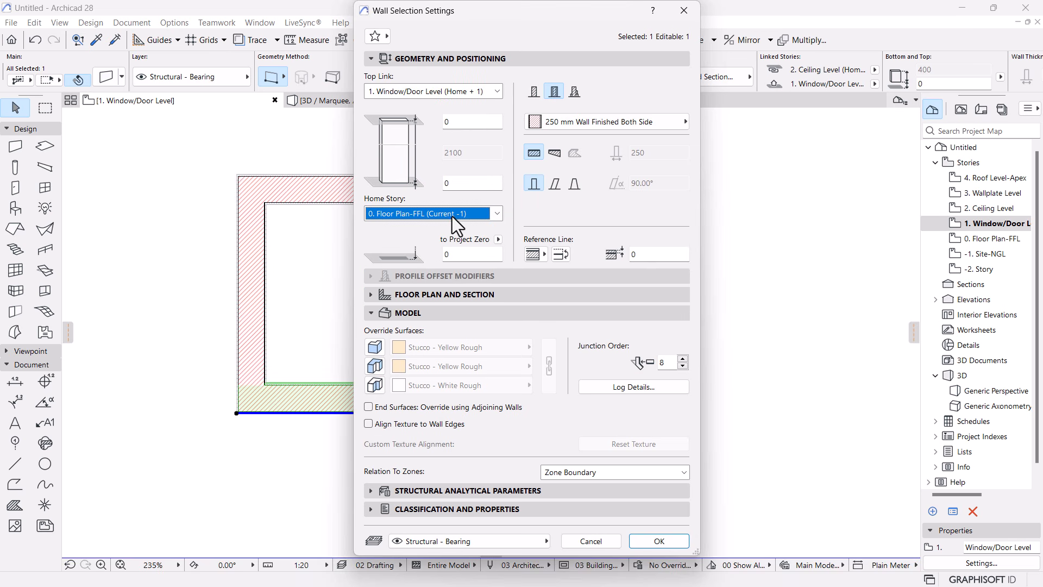
click(458, 90)
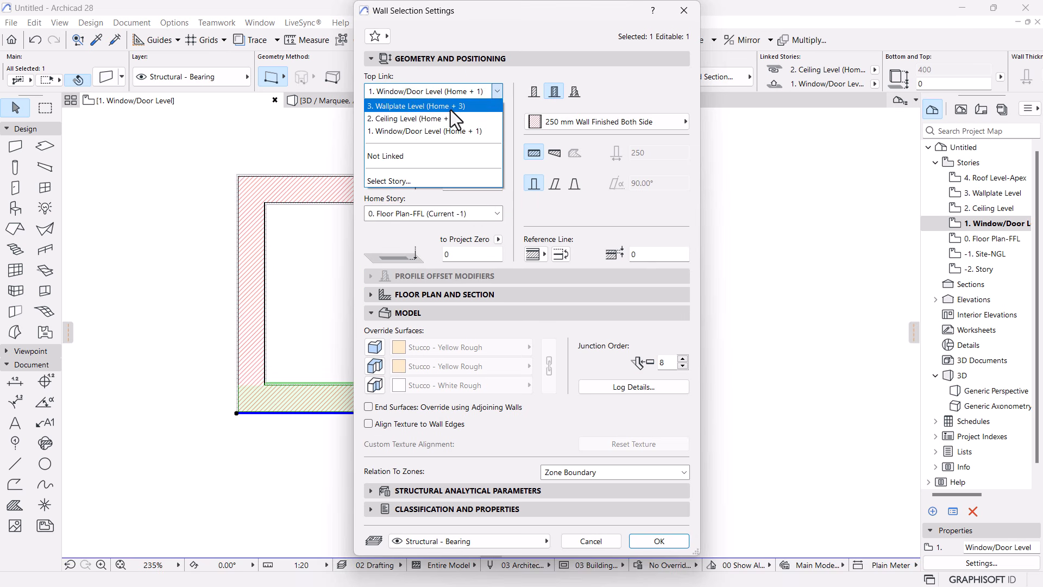
click(375, 108)
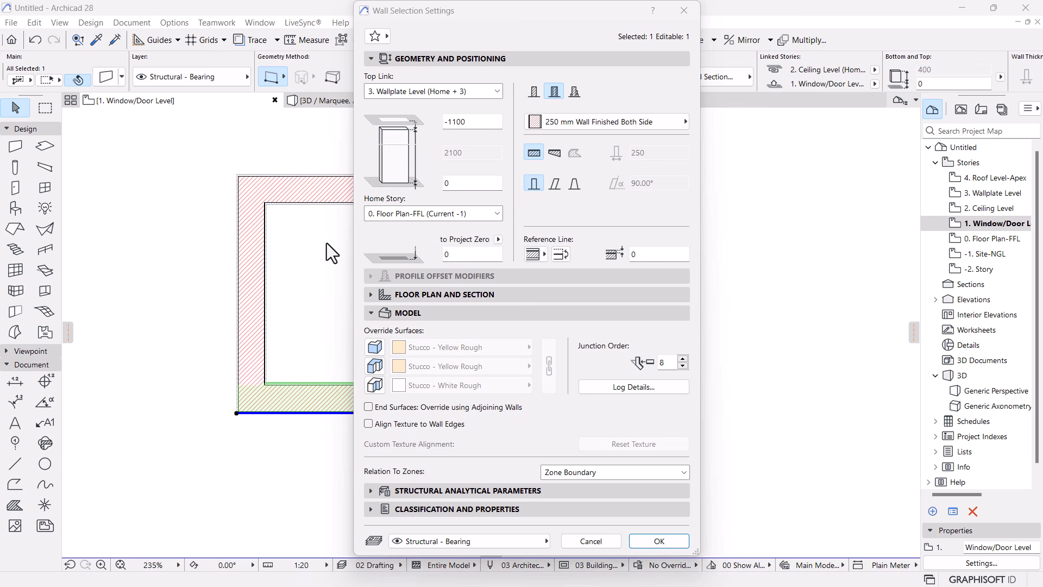
click(651, 545)
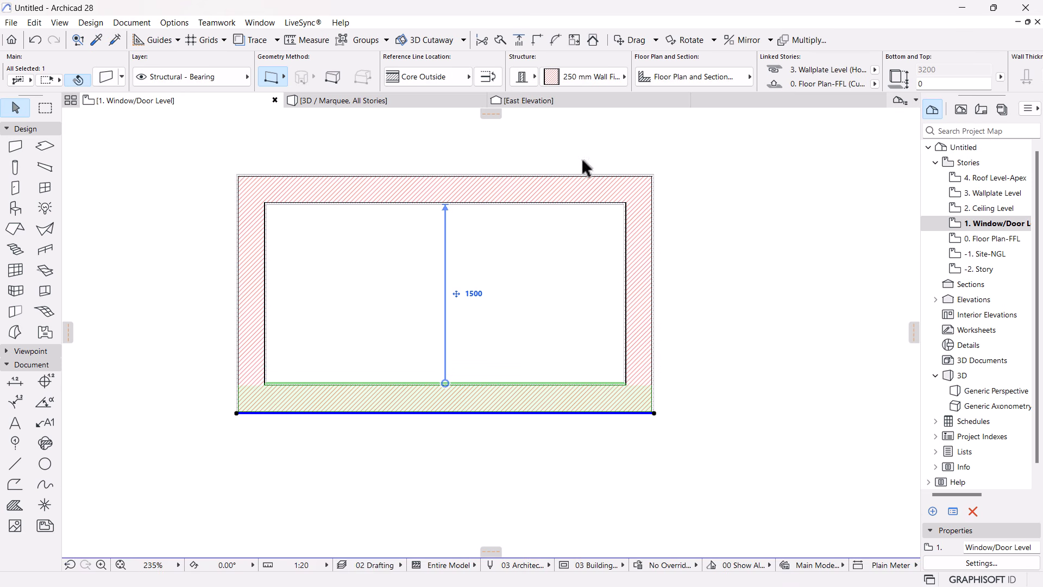
scroll(641, 285, down, 5)
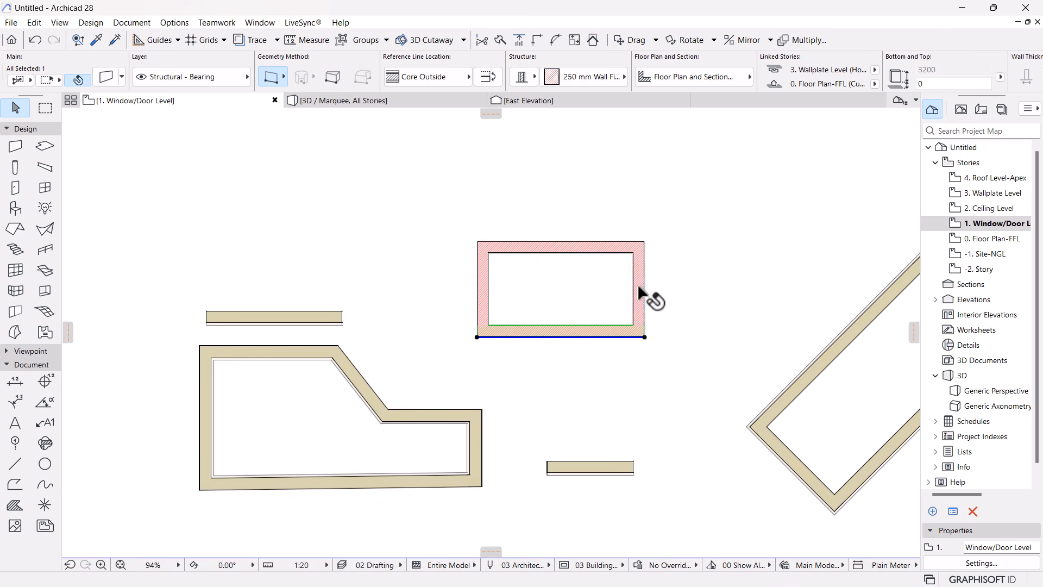
scroll(663, 276, down, 2)
scroll(679, 269, up, 4)
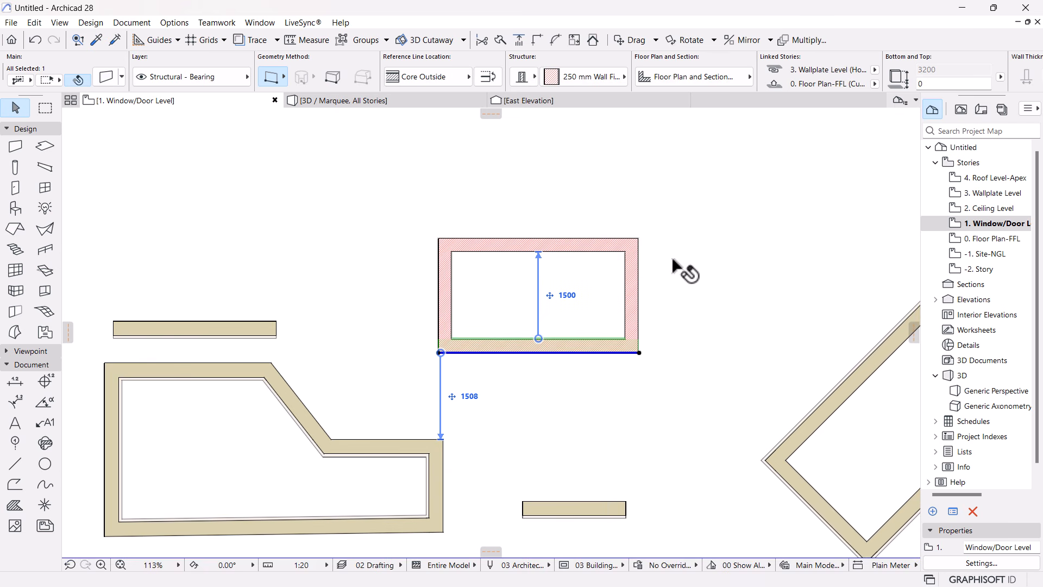
click(671, 281)
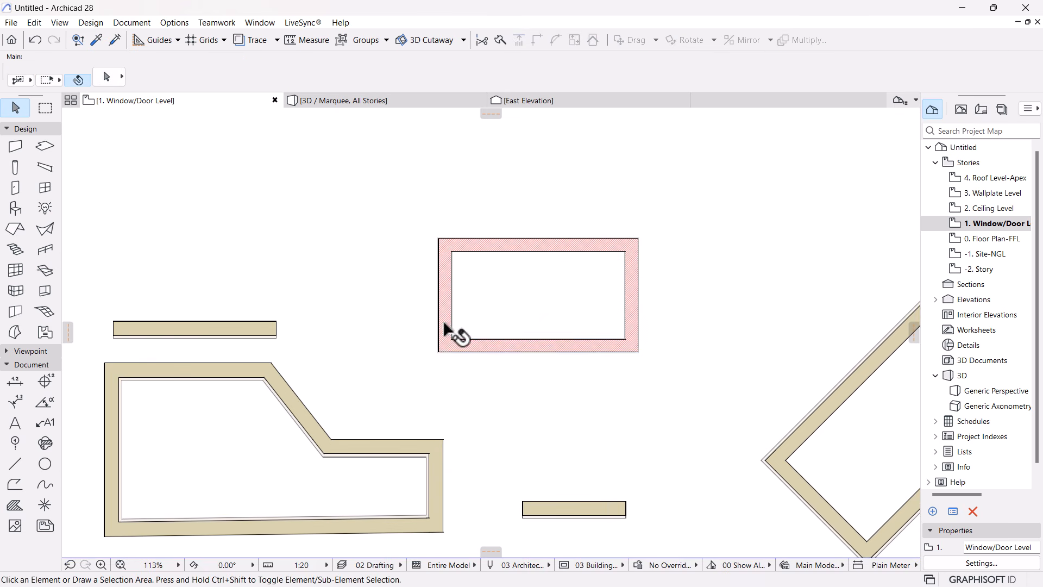
Switch to the 3D view and show all elements instead of only the marquee area
scroll(456, 329, down, 3)
click(333, 100)
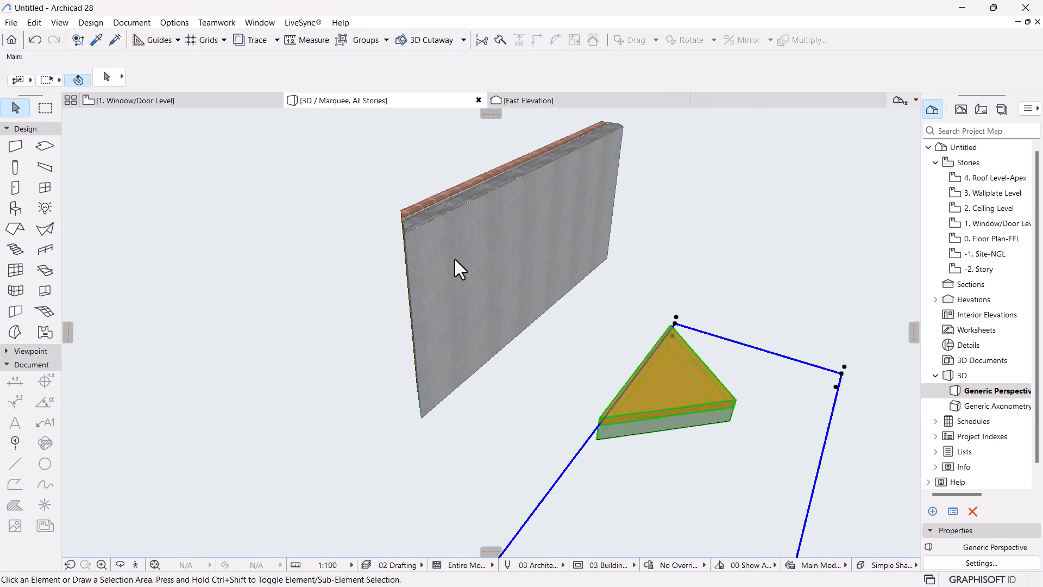
scroll(491, 296, down, 4)
scroll(490, 307, down, 5)
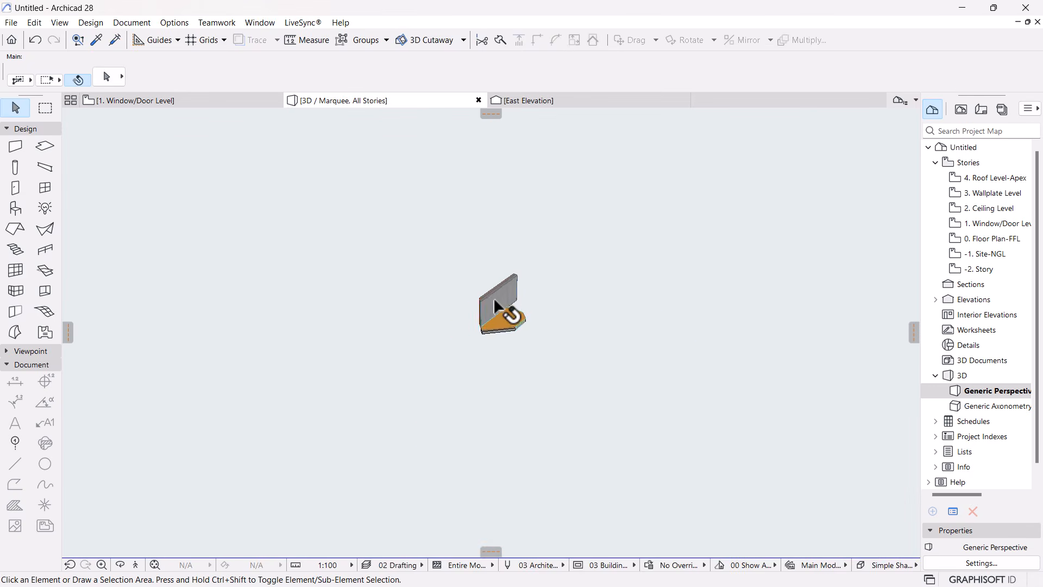
scroll(493, 301, up, 6)
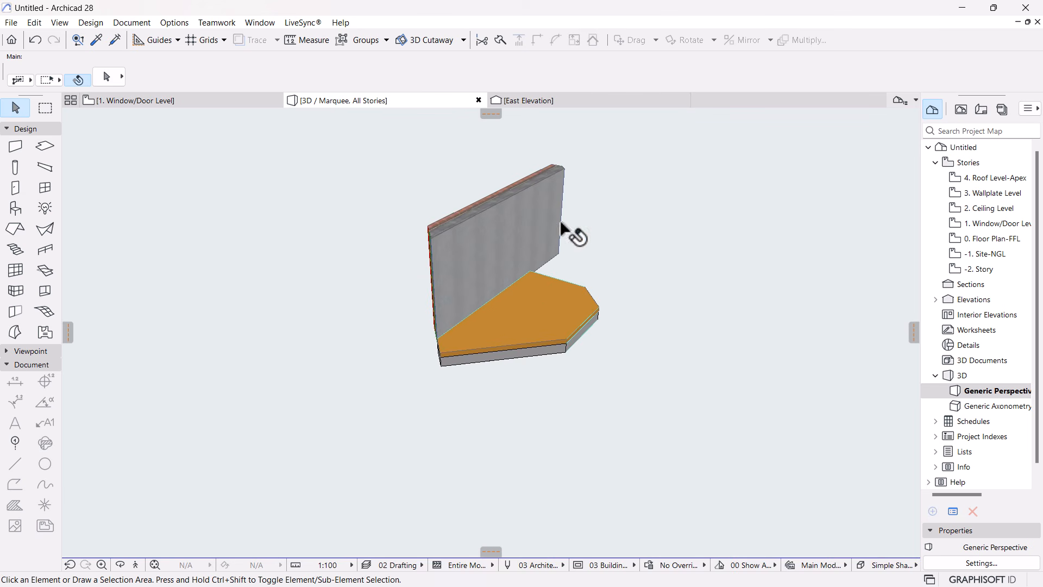
mouse_move(449, 267)
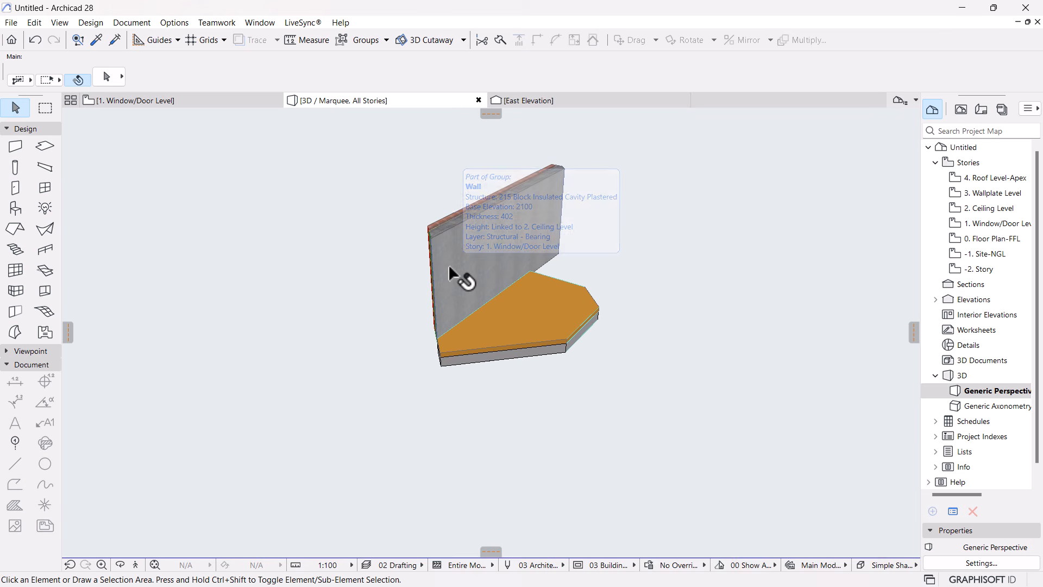
scroll(448, 279, down, 3)
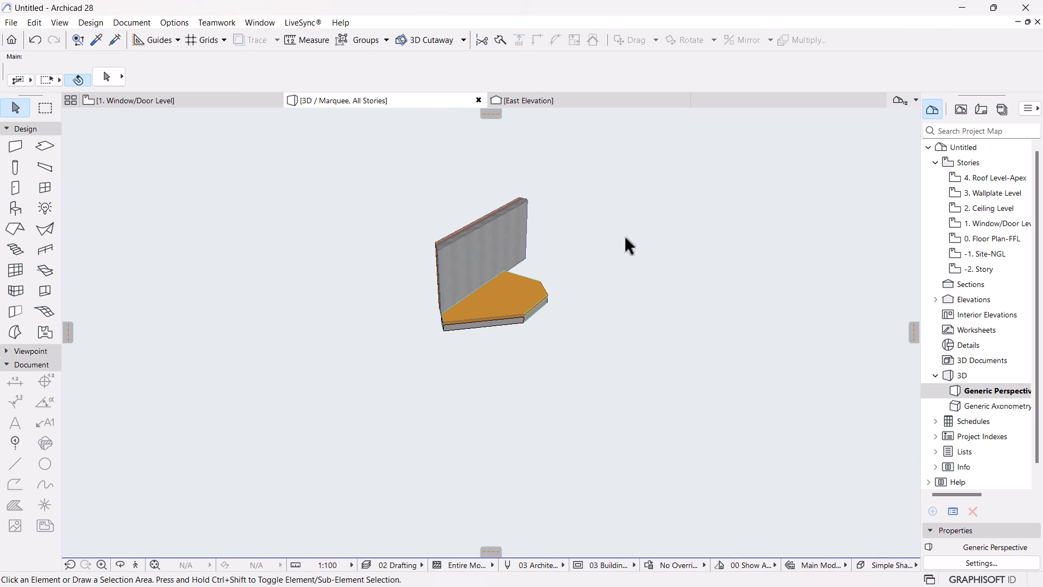
right_click(641, 152)
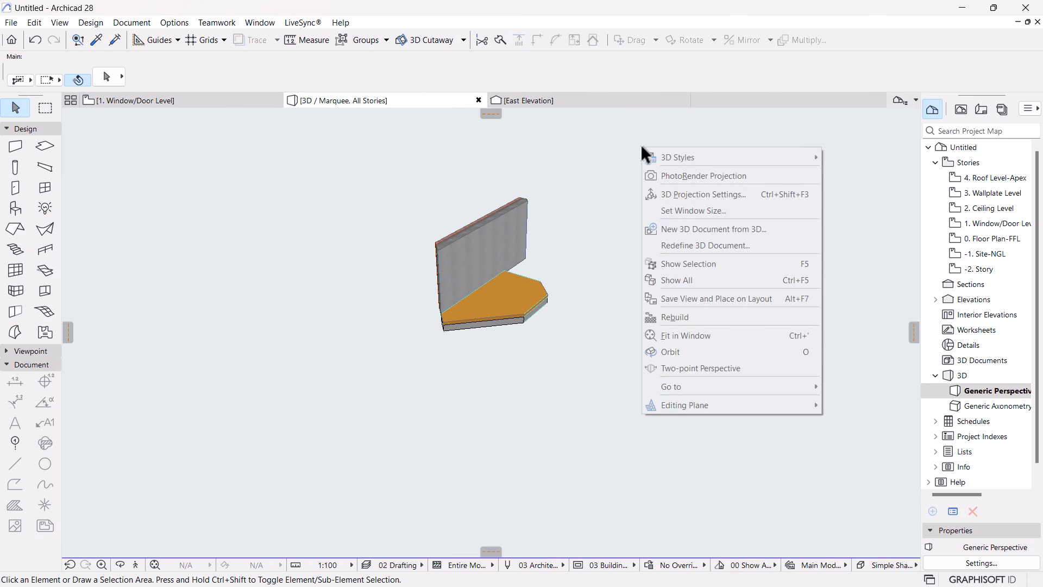
click(695, 286)
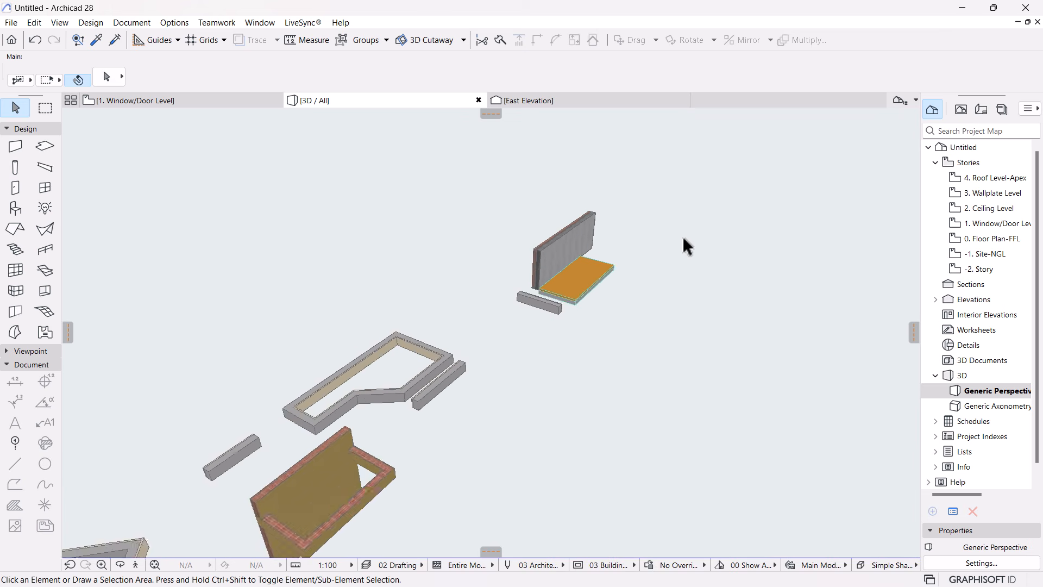
Examine the rectangular room in 3D, comparing the story-linked tall wall's height, brick core and plaster faces with the other walls
scroll(474, 418, up, 10)
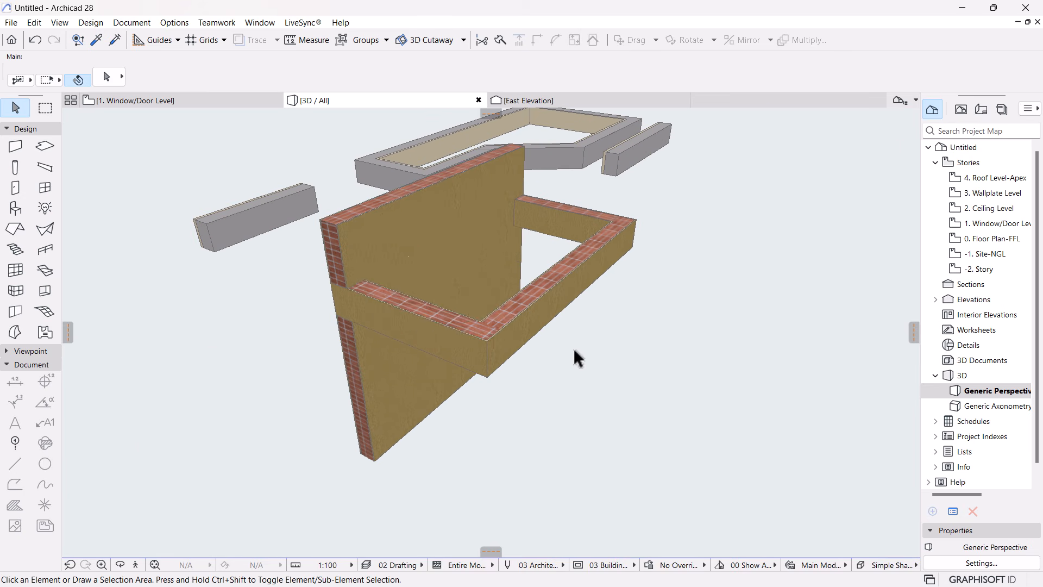
middle_drag(510, 338, 658, 423)
click(537, 270)
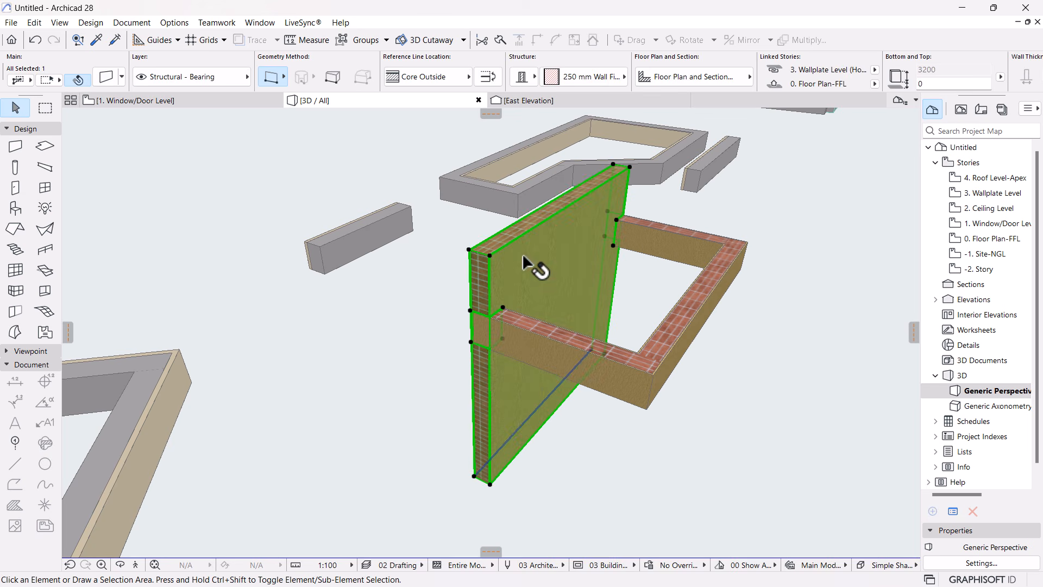
click(859, 438)
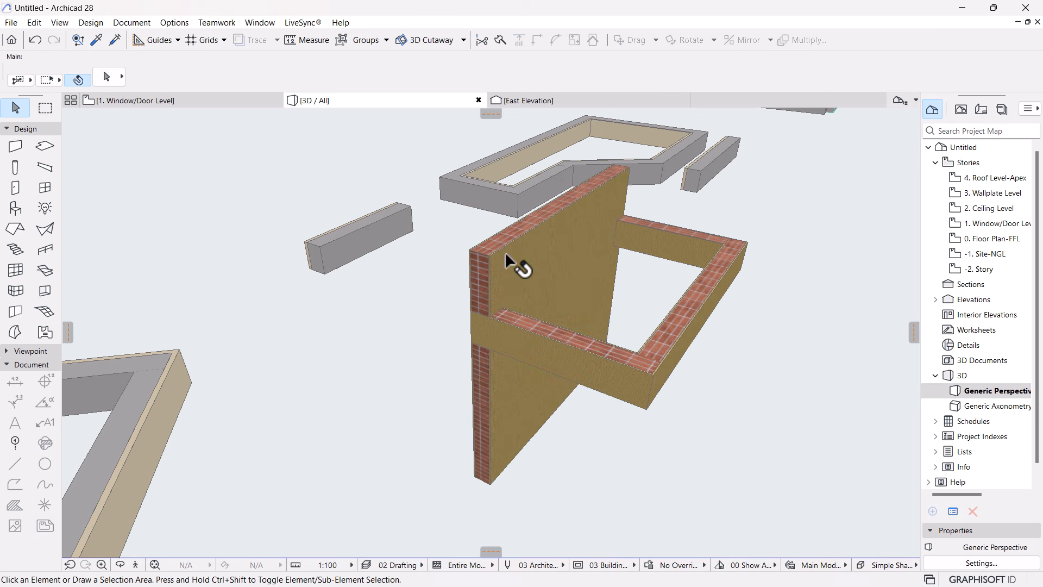
scroll(500, 243, up, 8)
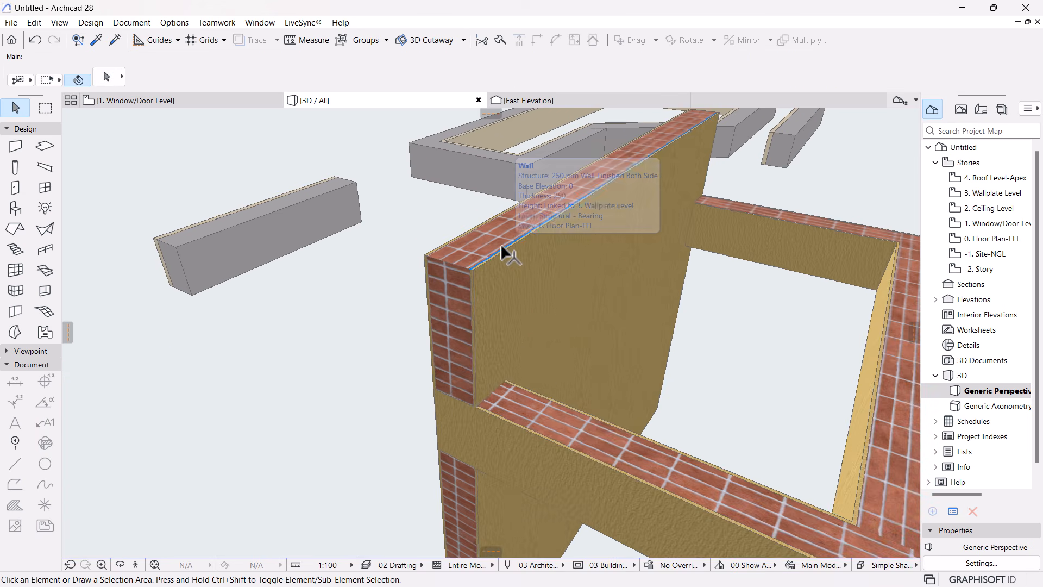
scroll(419, 269, up, 3)
scroll(419, 269, down, 5)
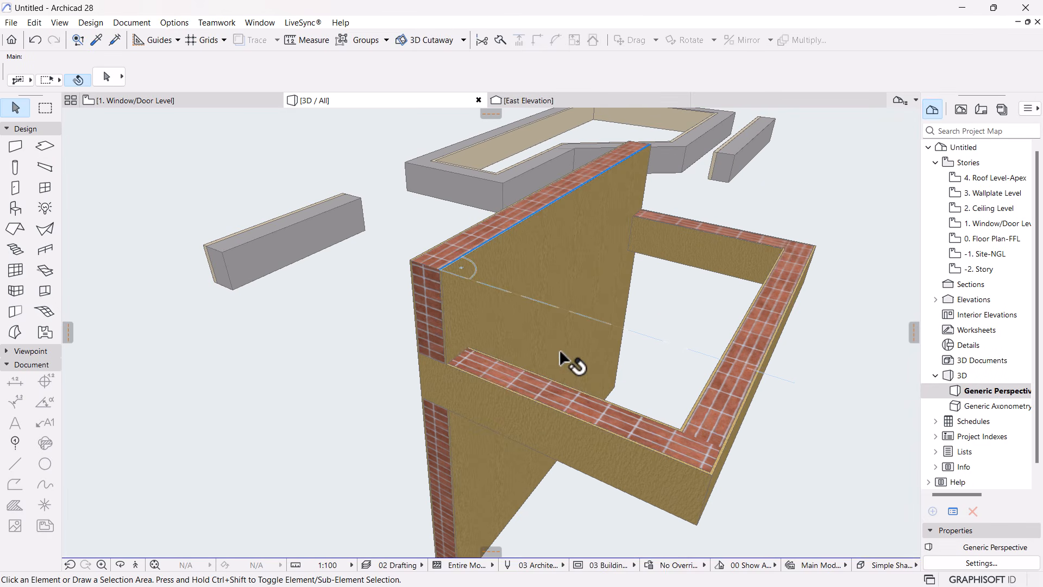
scroll(473, 277, down, 2)
drag(473, 278, 477, 241)
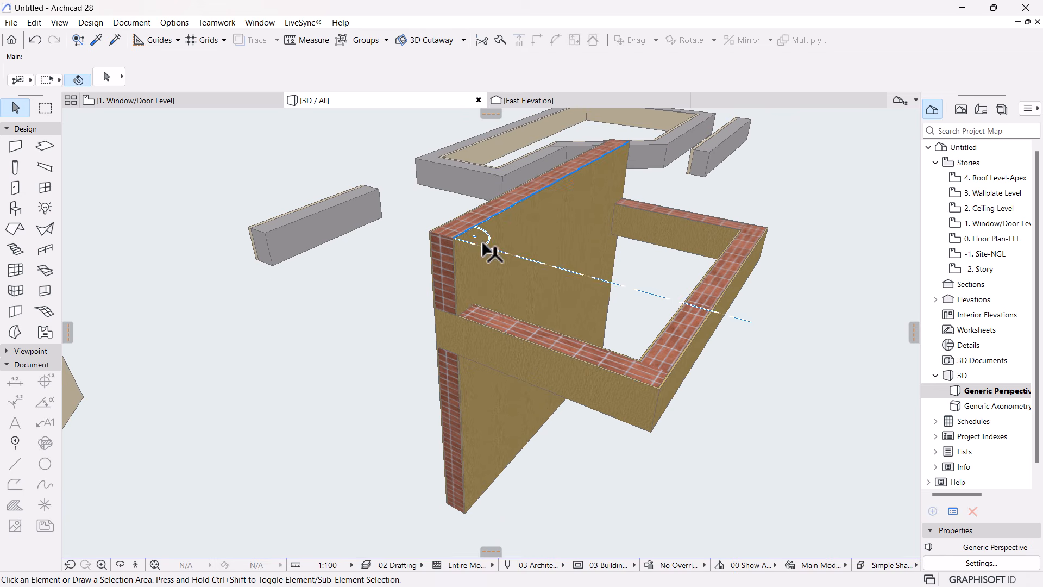
Enable all three surface overrides on the tall wall of the rectangular room and link them to one material
click(514, 221)
mouse_move(135, 91)
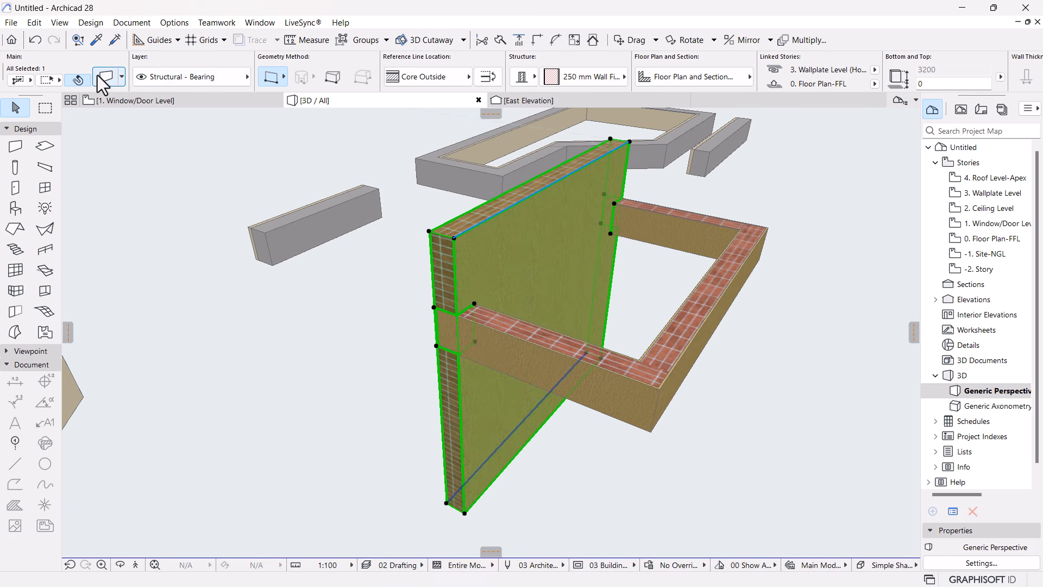
double_click(499, 274)
click(373, 348)
click(373, 365)
click(374, 384)
click(549, 365)
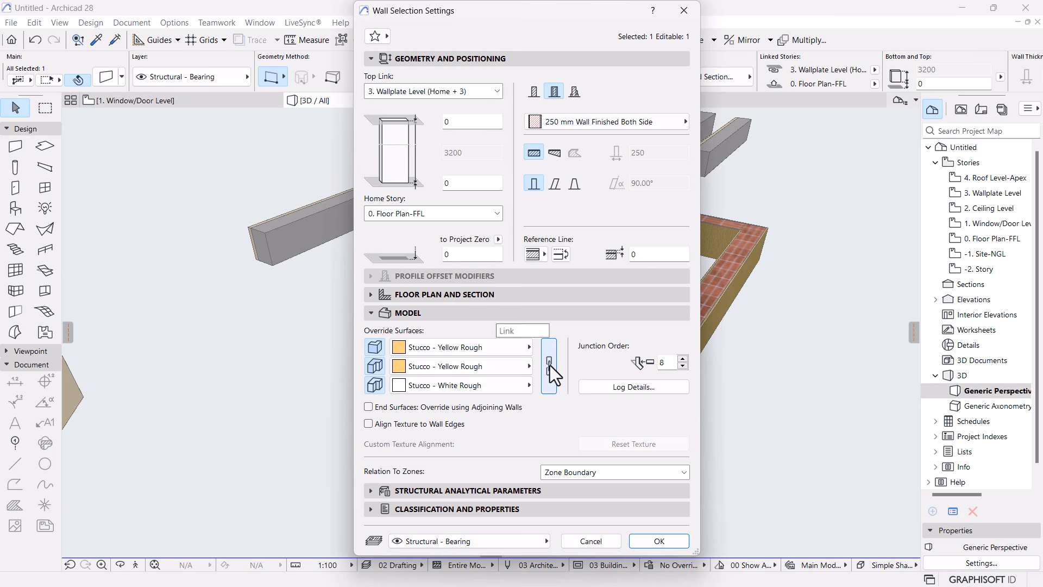
click(550, 365)
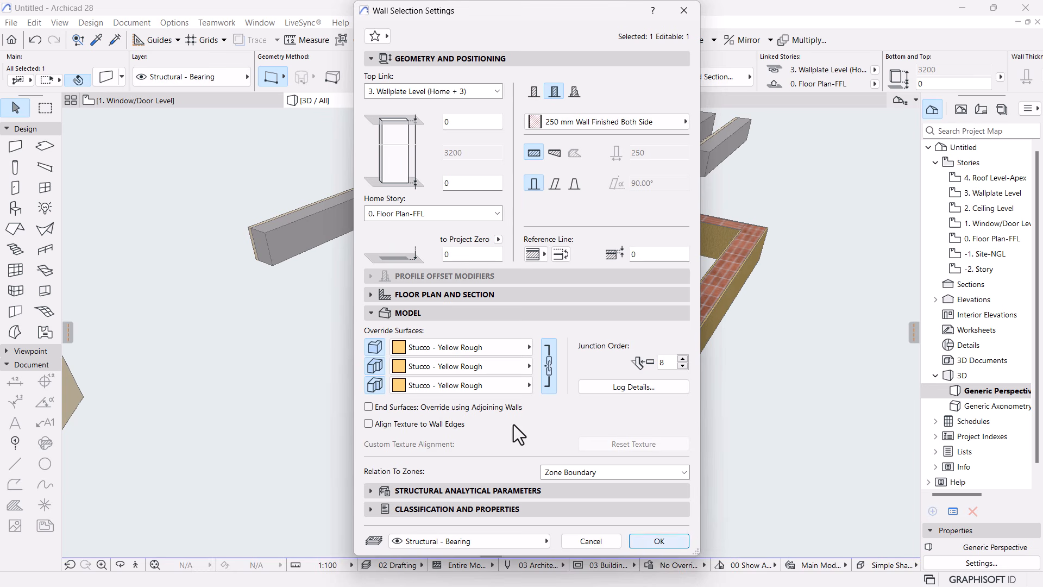
Set the tall wall's linked override surfaces to Stucco - White Fine and apply the settings
click(504, 352)
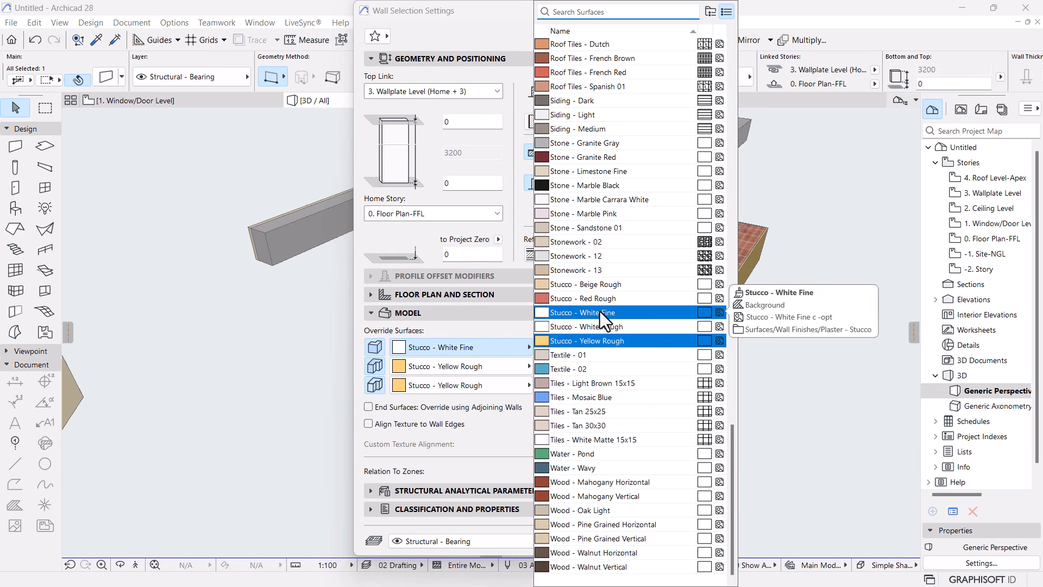
click(599, 312)
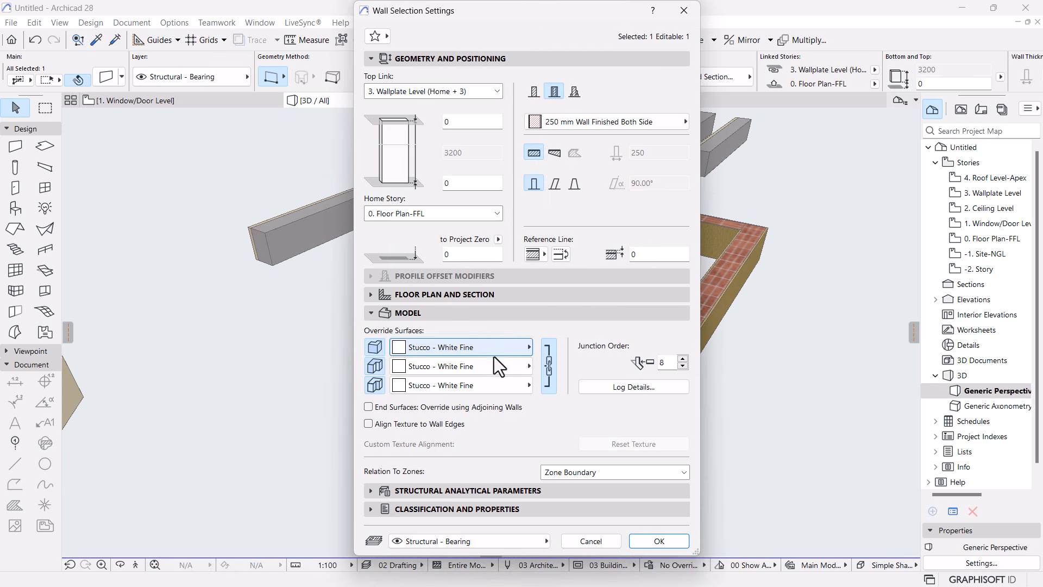
click(644, 543)
click(838, 372)
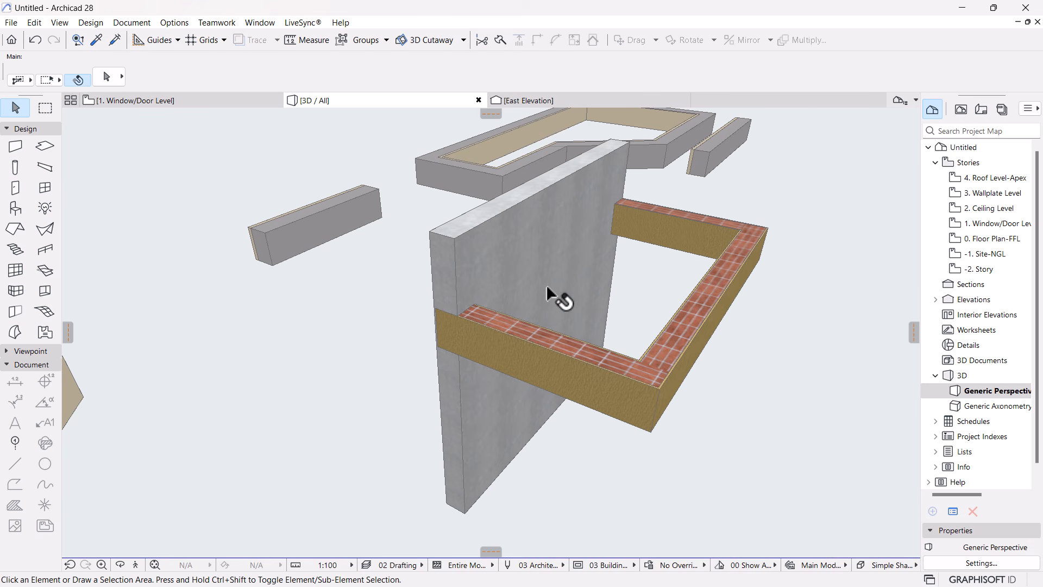
Return to the floor plan, start the Slab tool and try the basic structure
scroll(535, 298, down, 3)
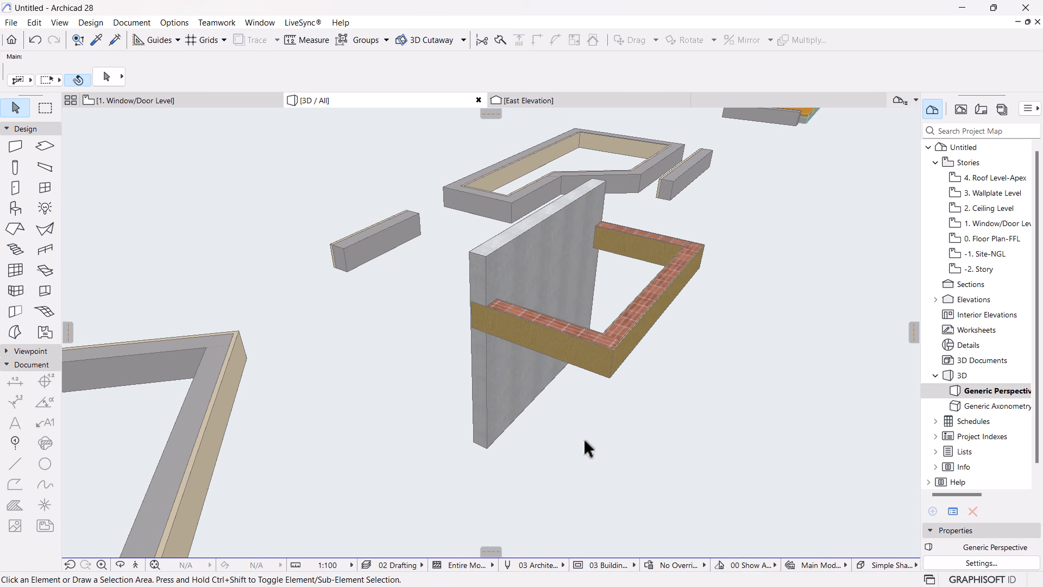
key(F2)
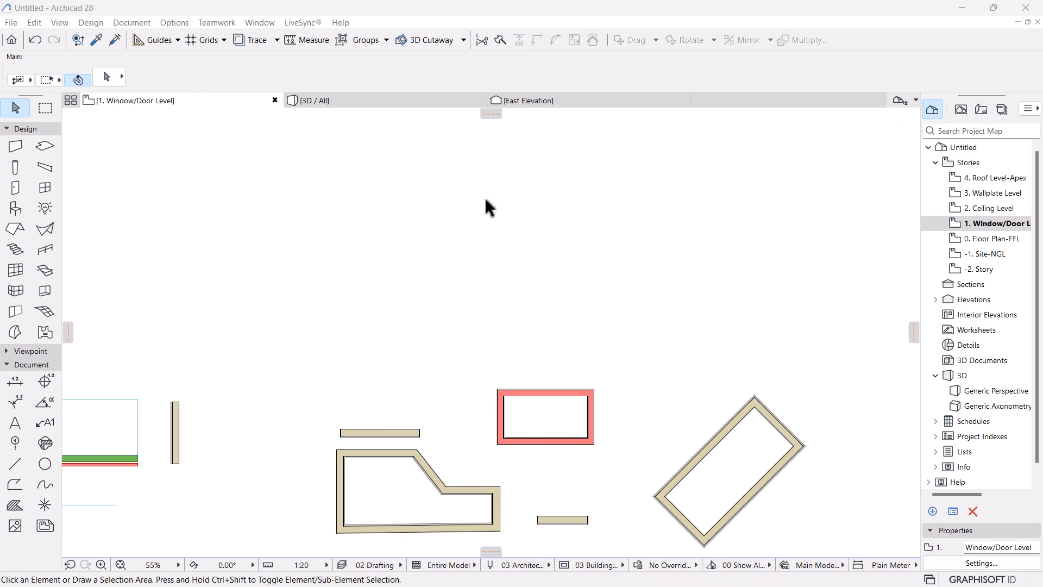
click(46, 149)
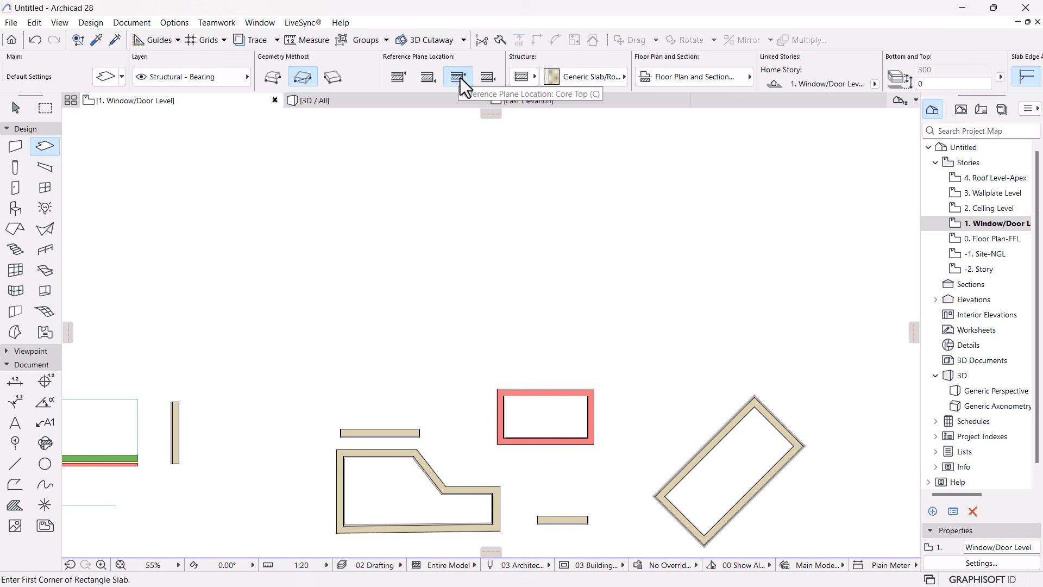
click(522, 77)
click(546, 73)
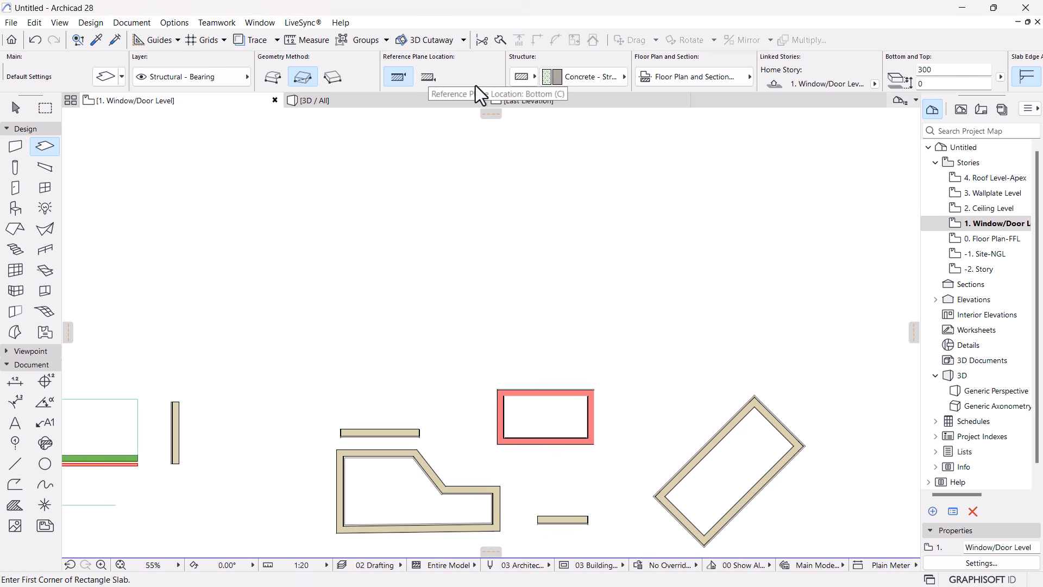
Switch the slab's default structure to composite and look through the available slab composites
click(520, 76)
click(564, 73)
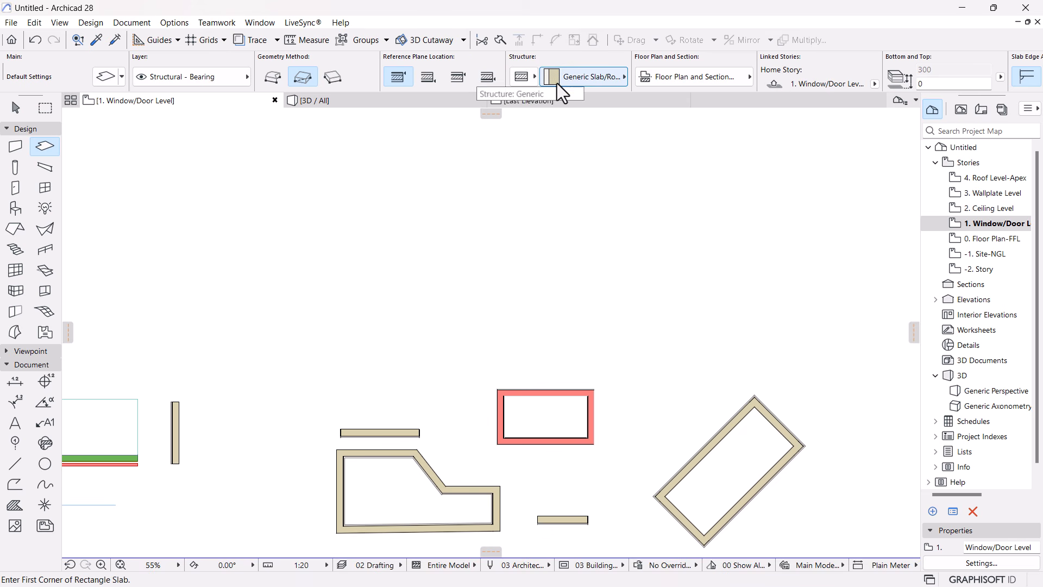
click(535, 76)
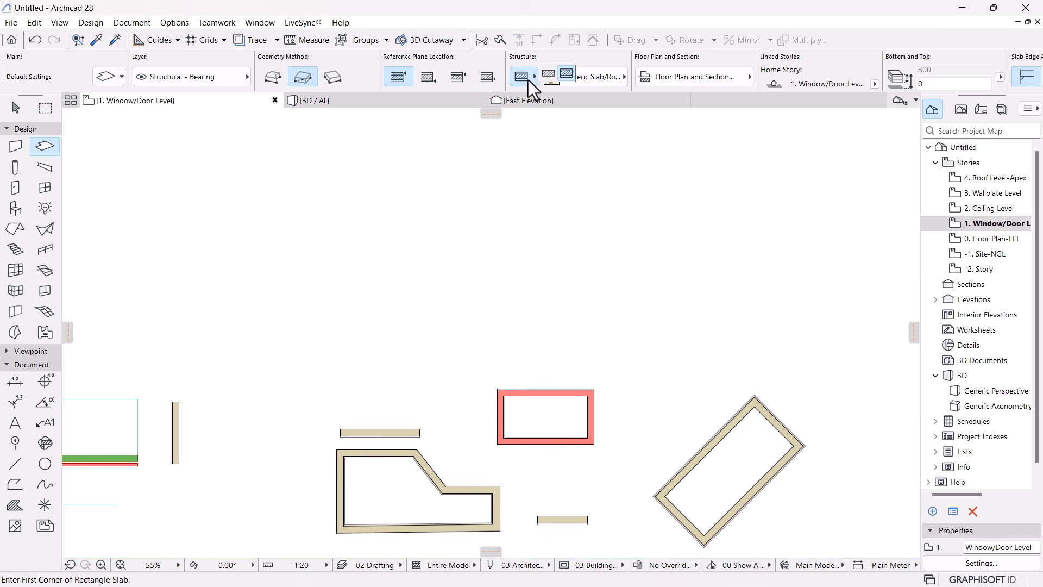
click(566, 72)
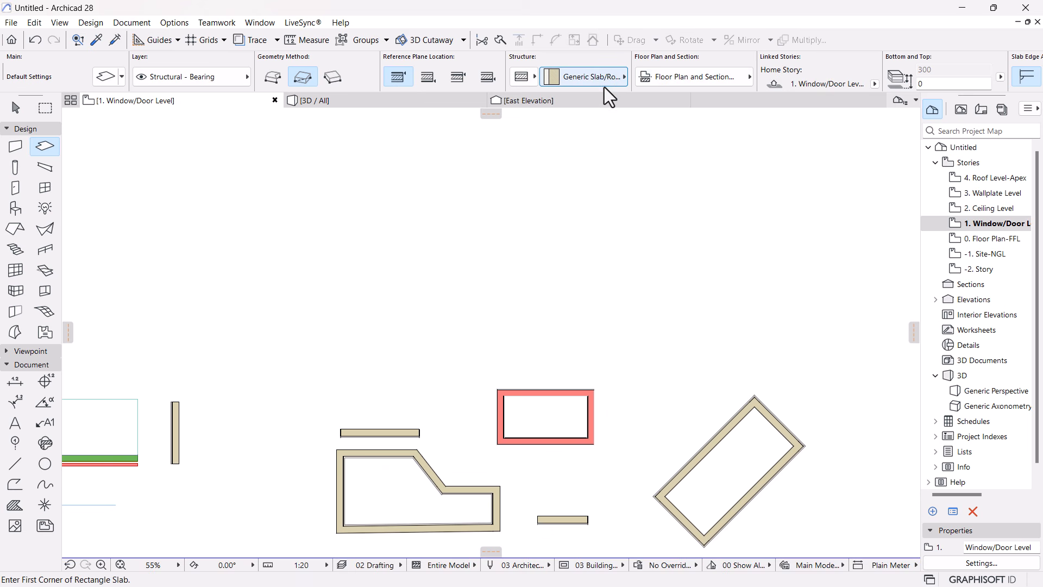
click(600, 78)
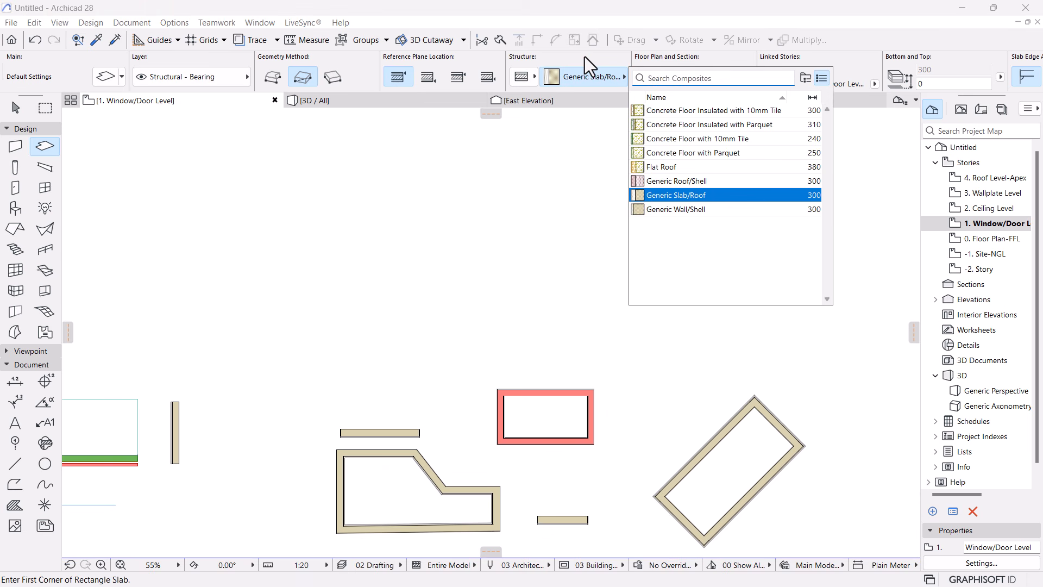
click(584, 56)
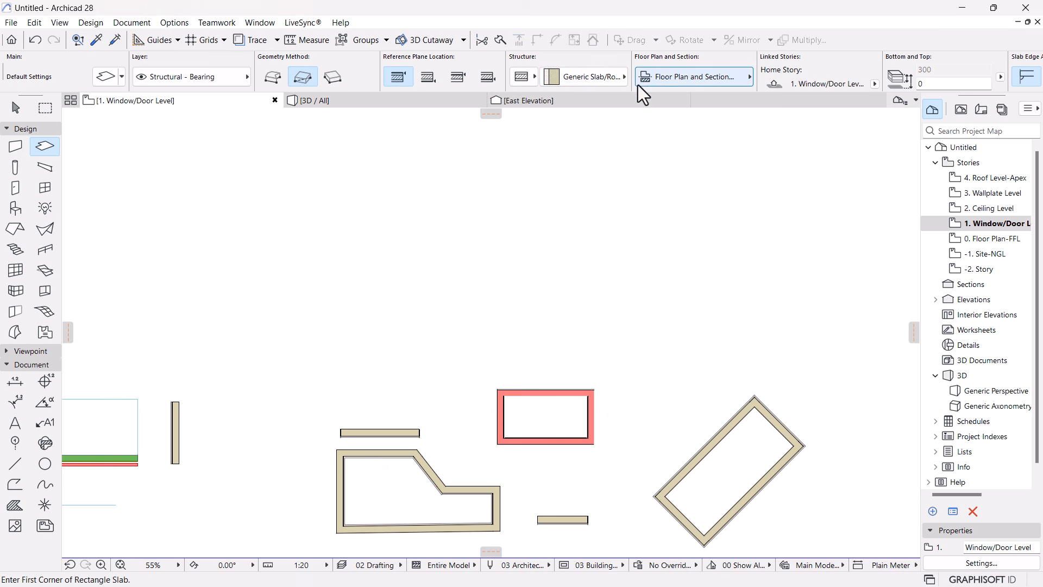
Set the slab's default home story to 0. Floor Plan-FFL and review its offset, edge angle and surface settings
scroll(630, 70, down, 3)
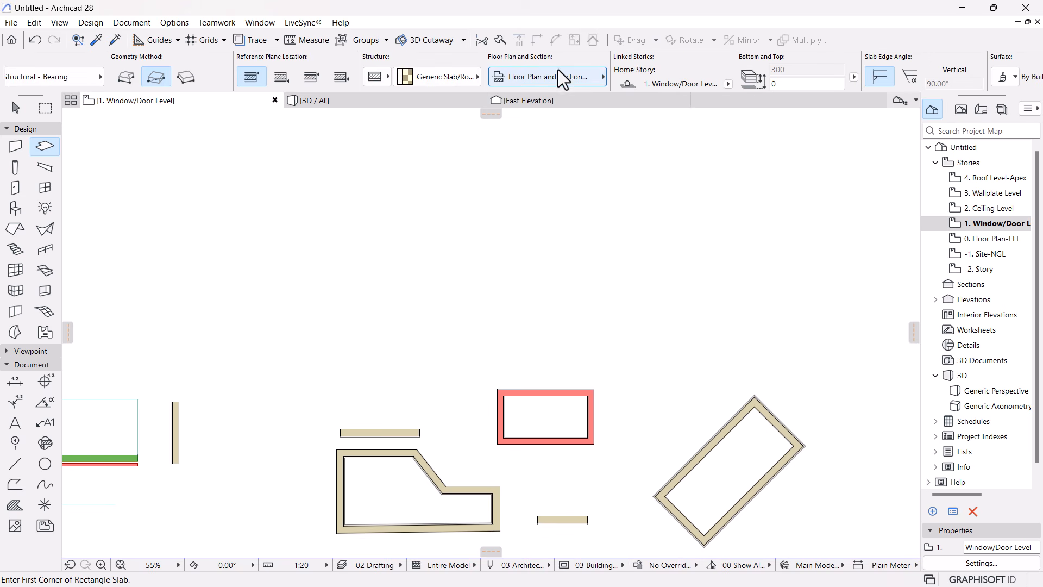
click(558, 75)
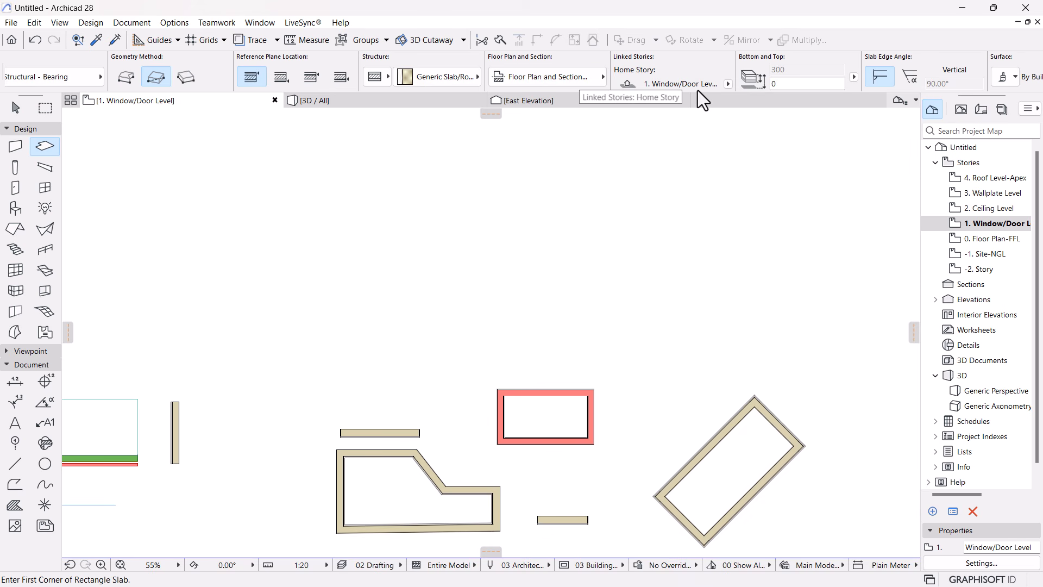
click(728, 83)
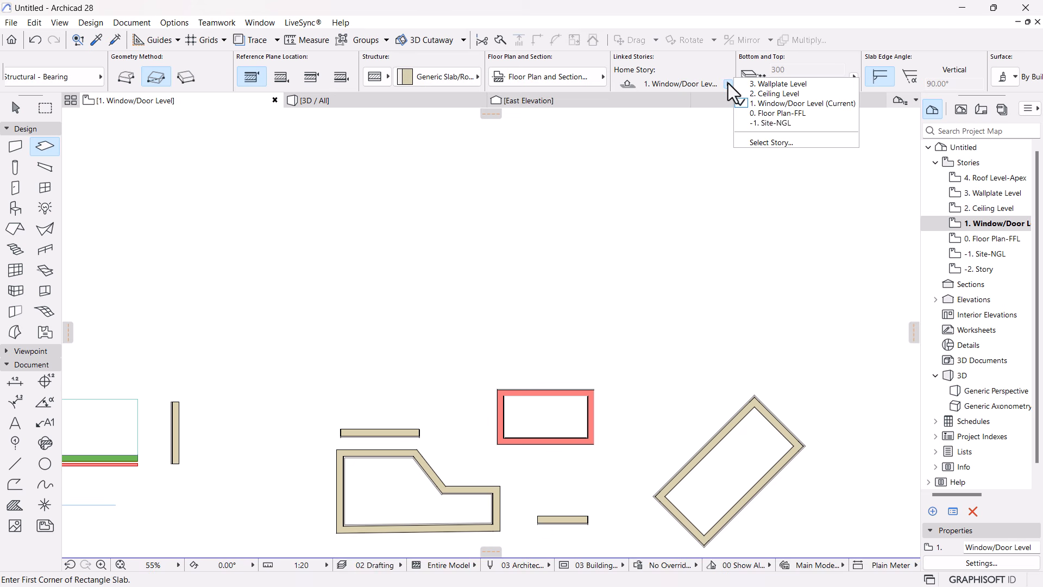
click(783, 114)
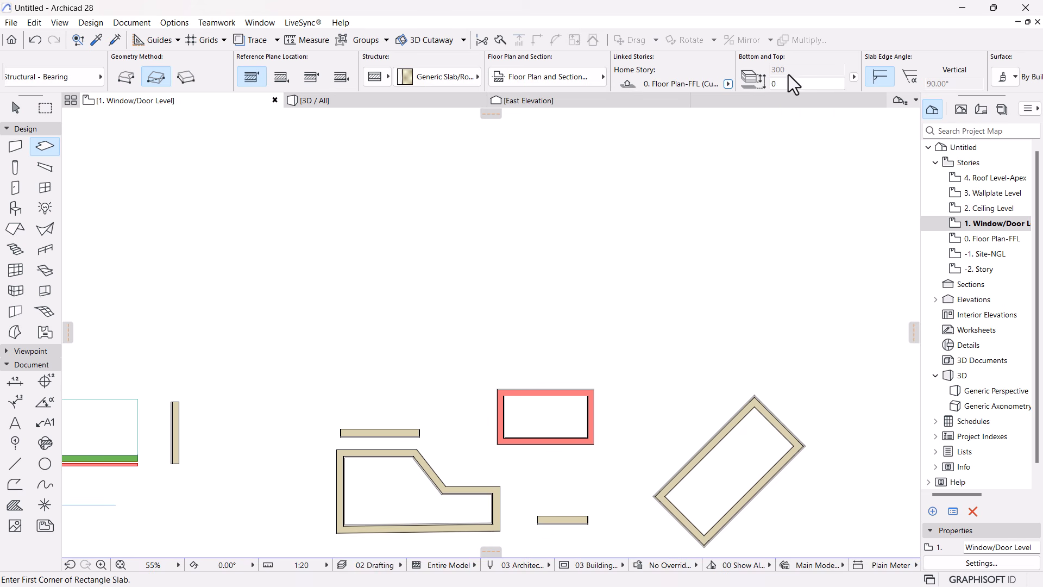
scroll(807, 71, down, 3)
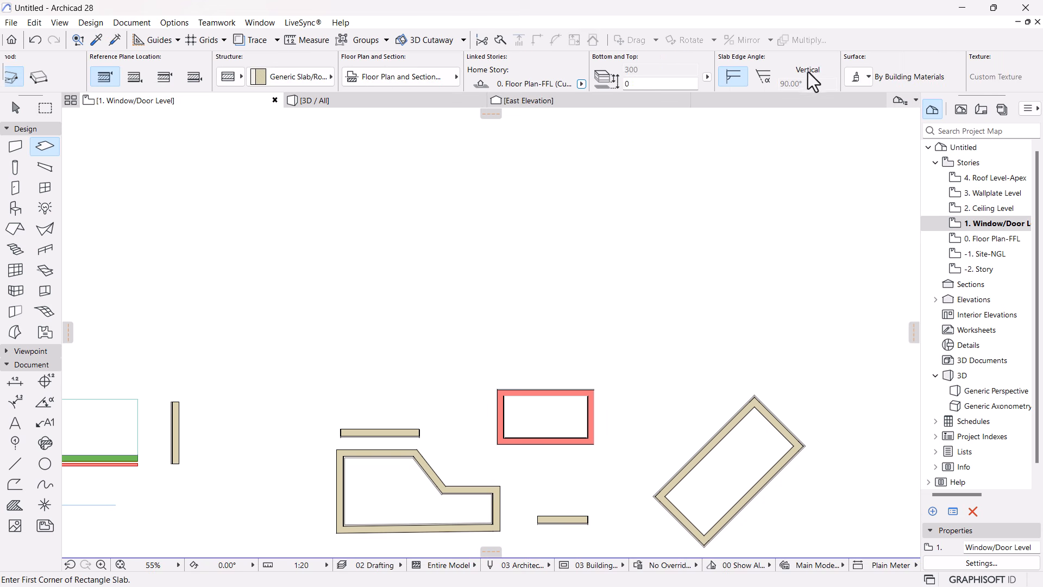
click(645, 84)
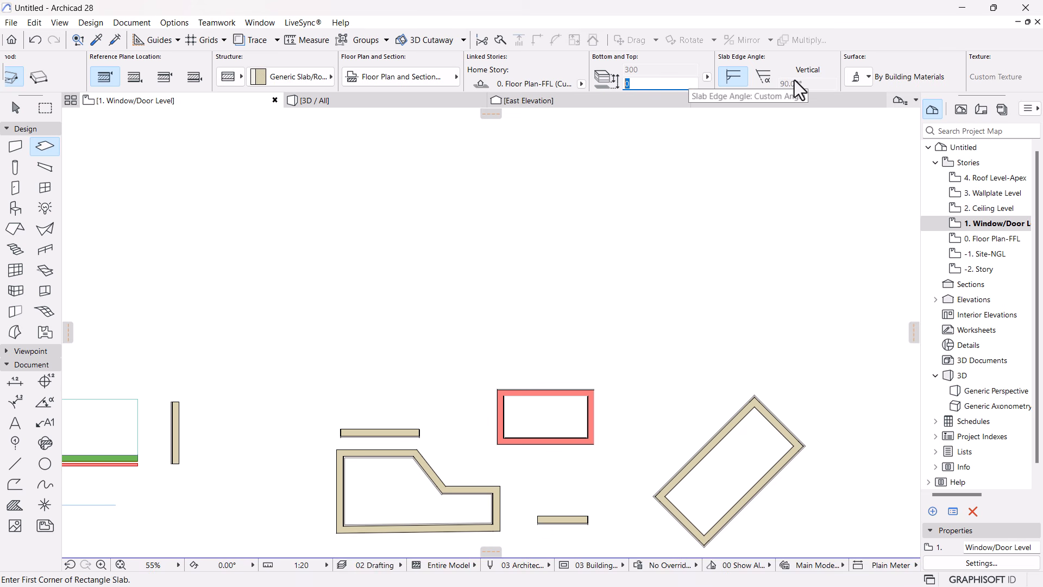
scroll(937, 64, down, 9)
scroll(836, 57, up, 15)
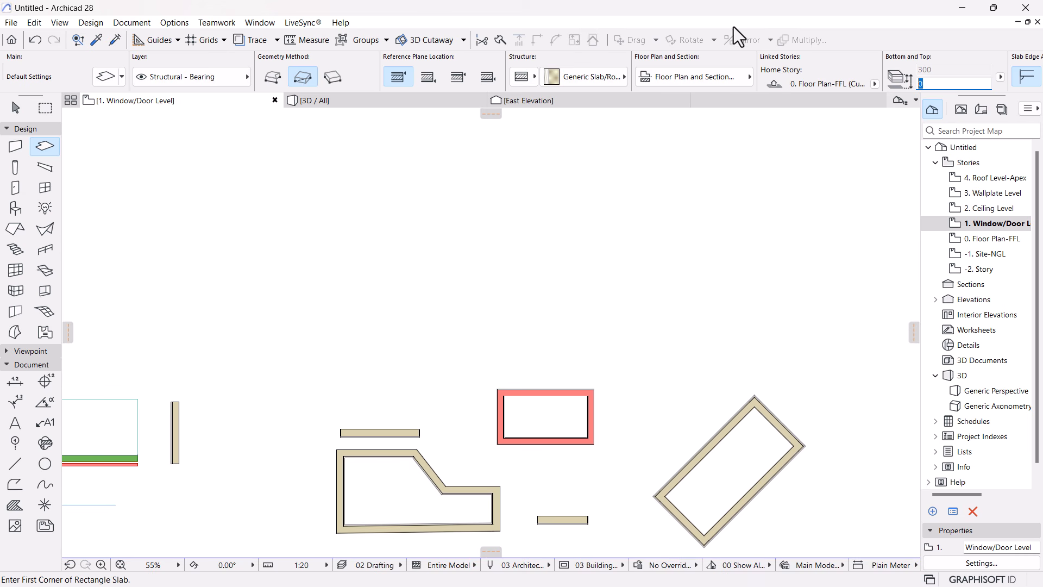
Review the outline line types, pens and cover fill options in the slab default settings and accept the settings
click(106, 76)
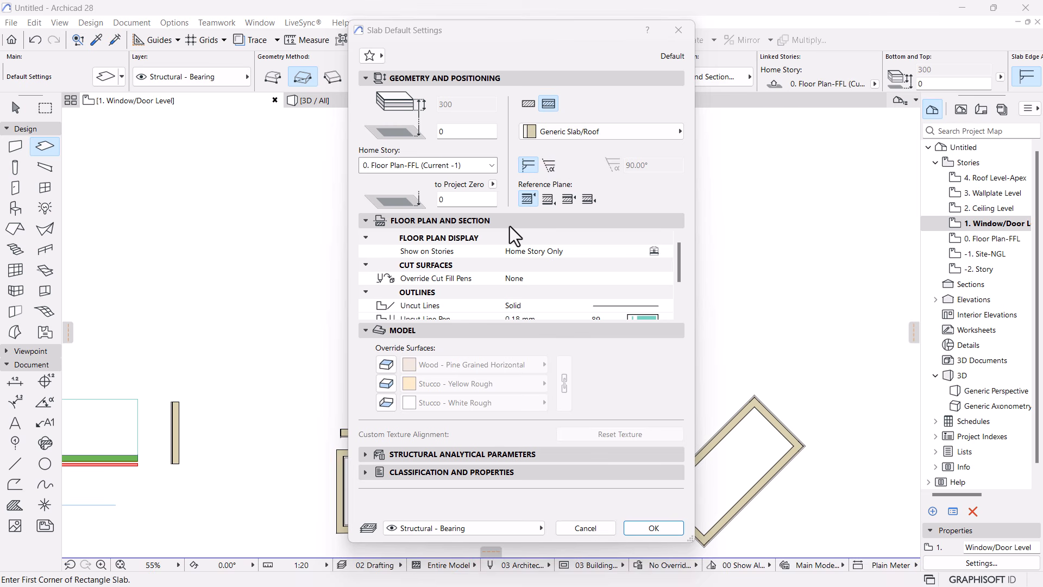
scroll(483, 251, down, 3)
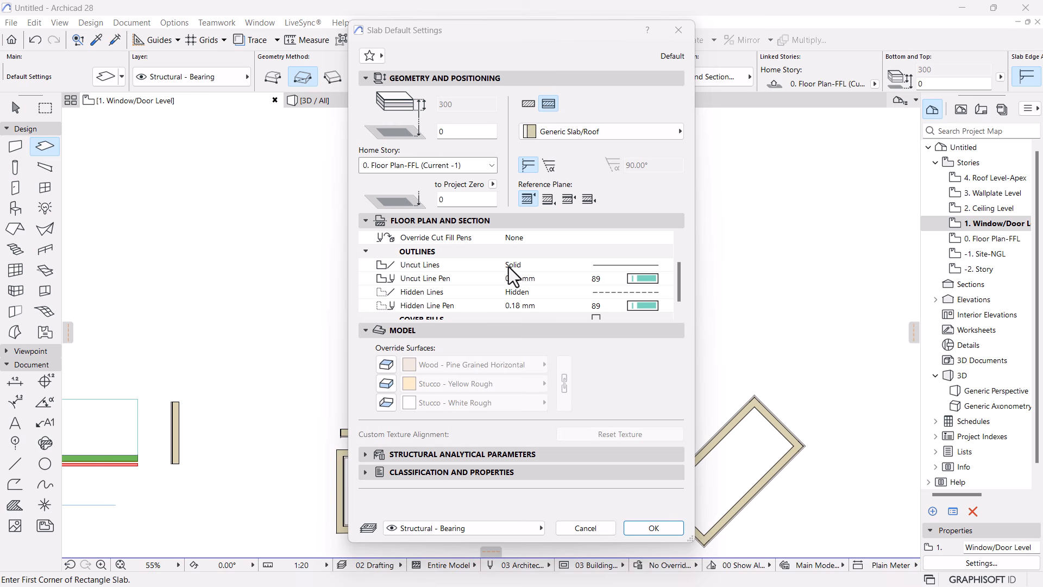
scroll(635, 289, down, 1)
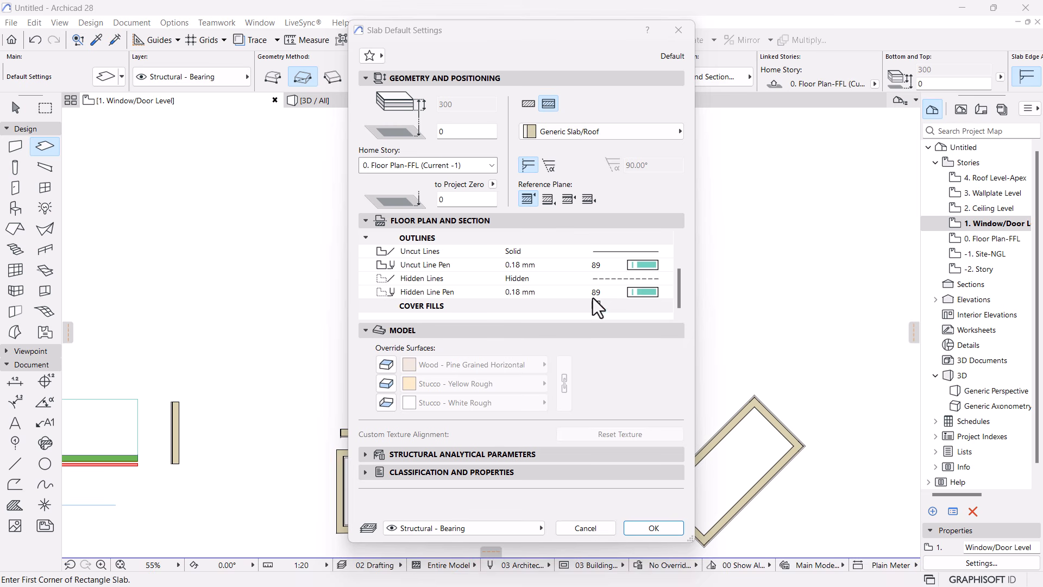
click(641, 527)
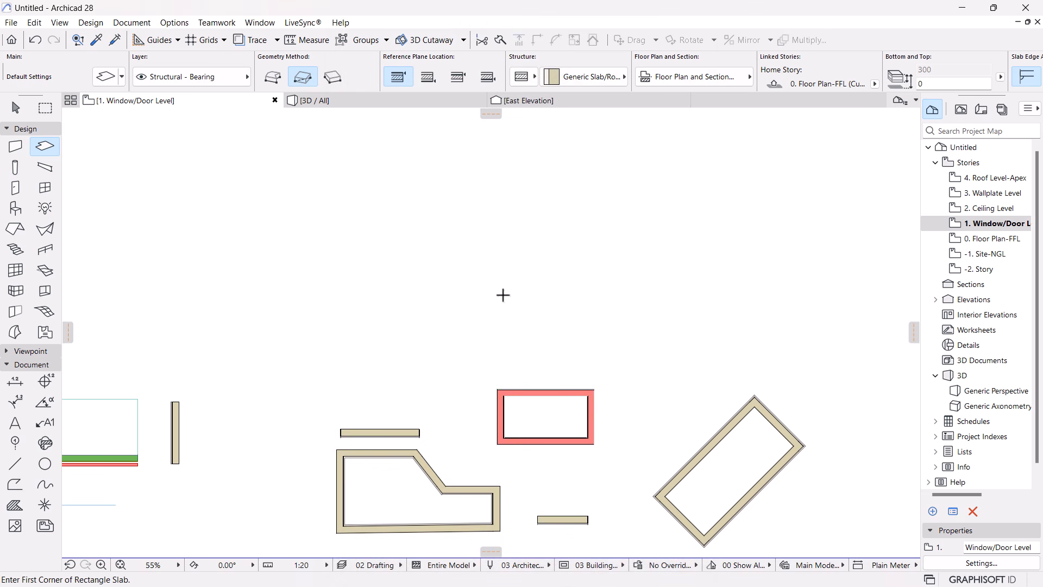
Draw a rectangular slab 3000 mm wide in the empty area above the red-walled room and keep it on its home story
scroll(503, 296, up, 4)
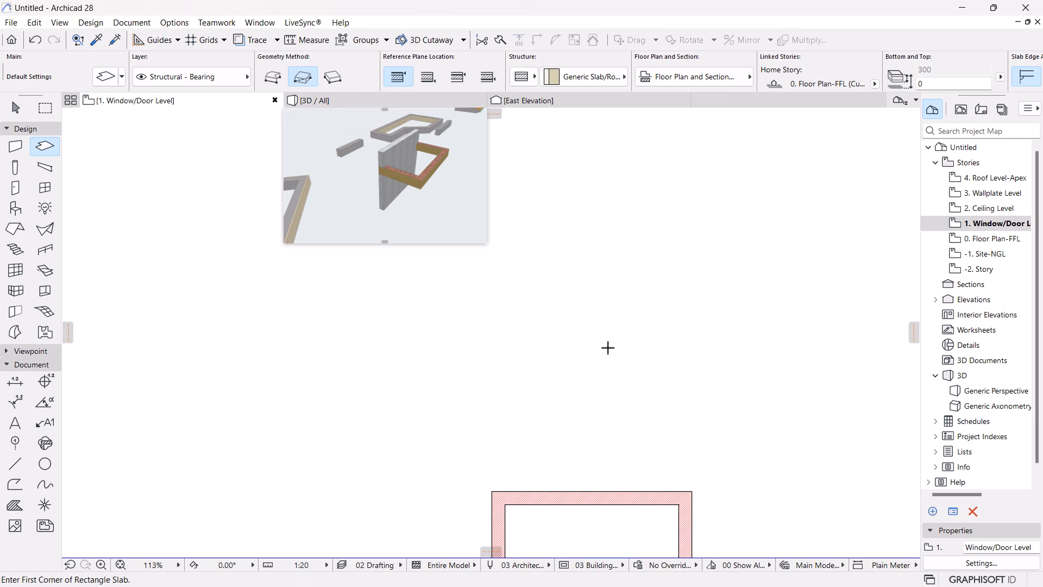
click(418, 243)
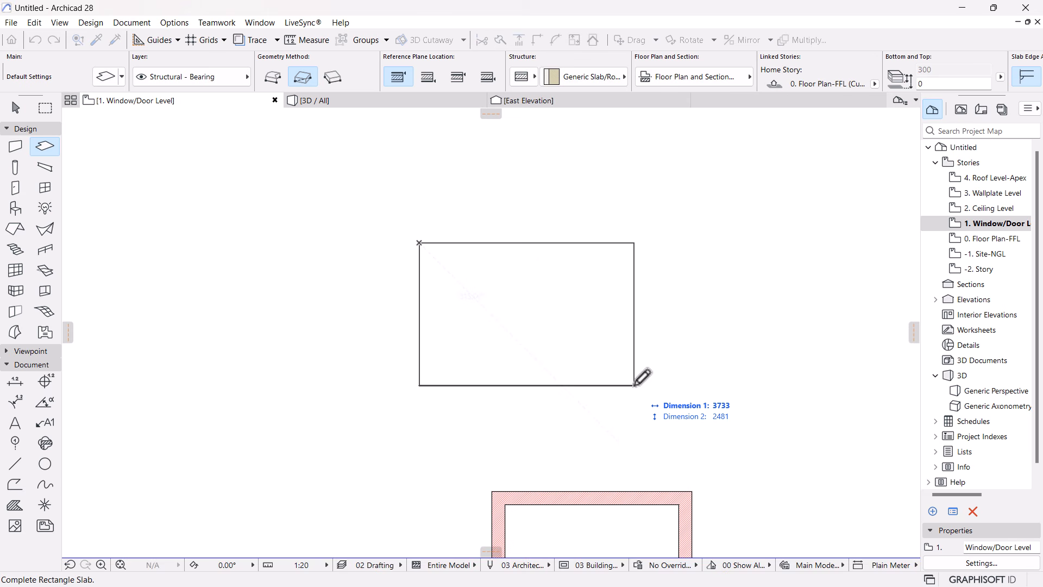
text(3000)
key(Tab)
text(3000)
key(Return)
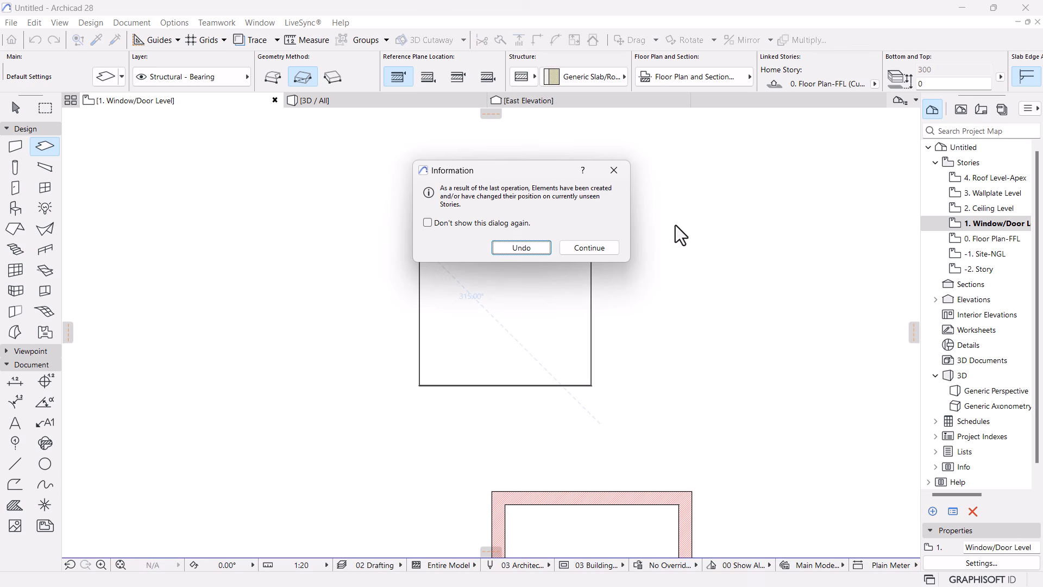
click(598, 248)
Open the 0. Floor Plan-FFL story and select the new rectangular slab
click(983, 239)
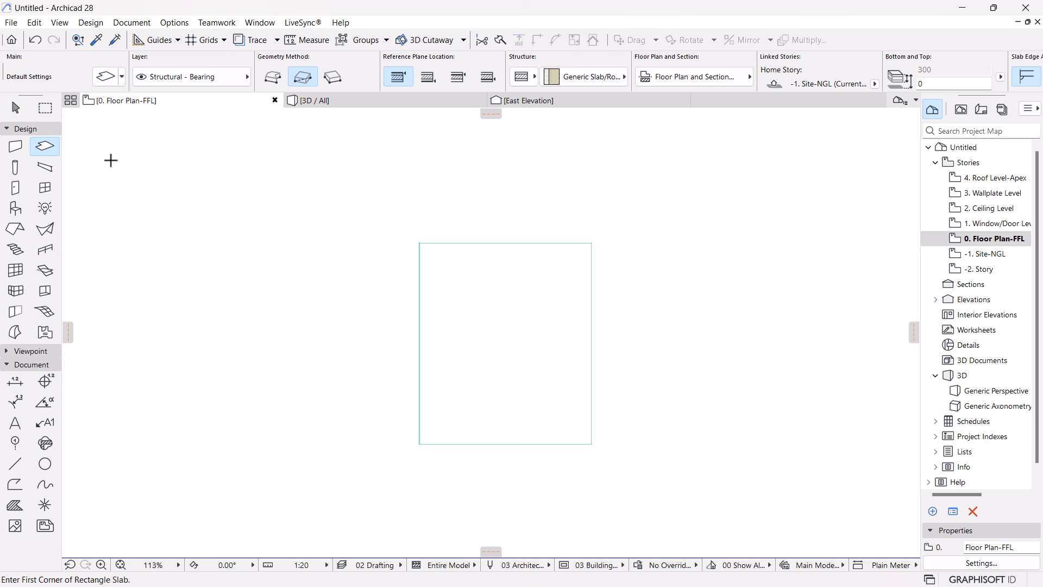
click(16, 109)
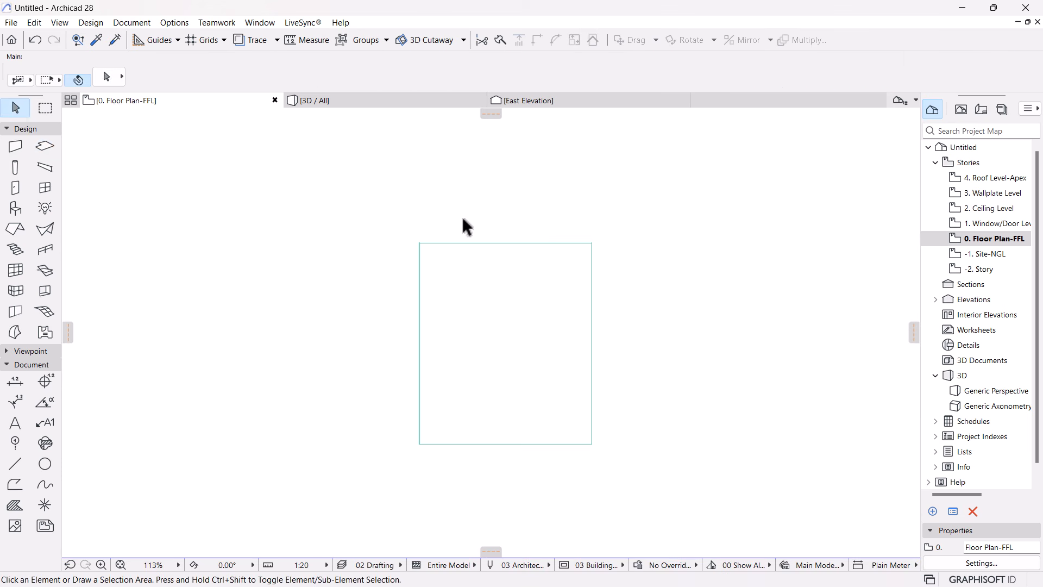
click(492, 289)
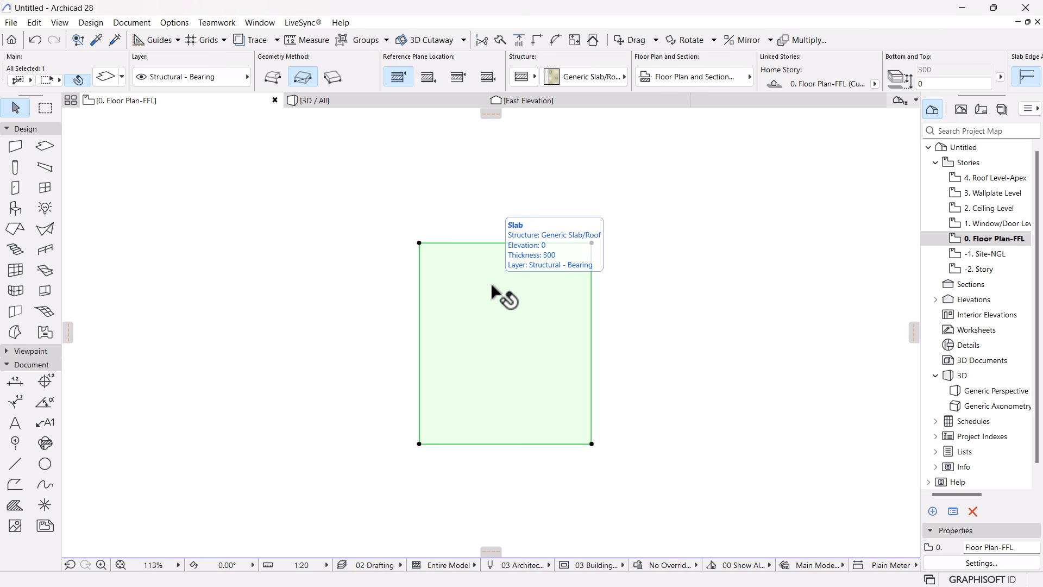
Add a rectangular extension about 1300 mm wide to the slab, starting outward from its upper-right corner
click(591, 242)
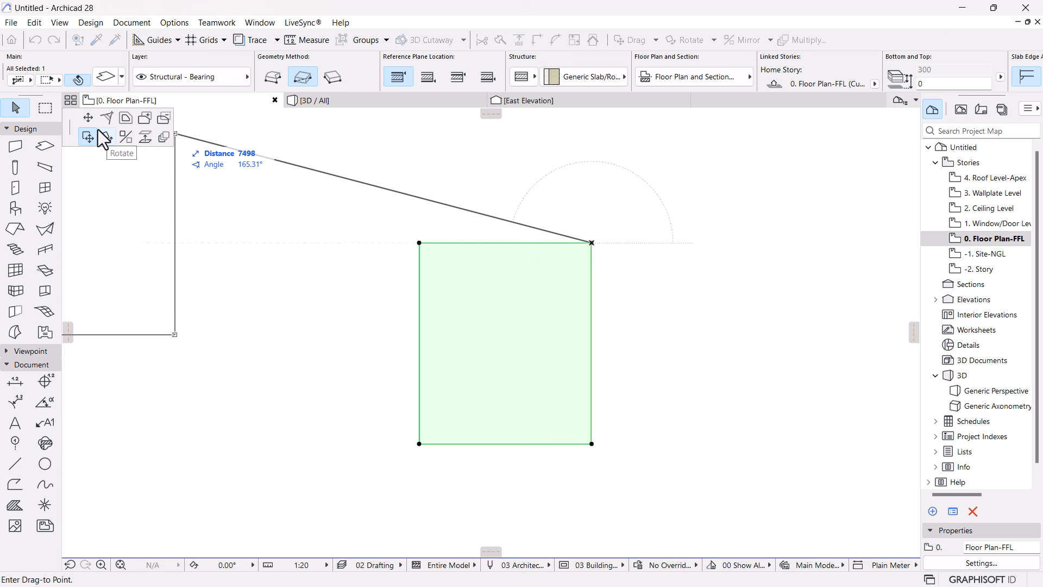
click(124, 121)
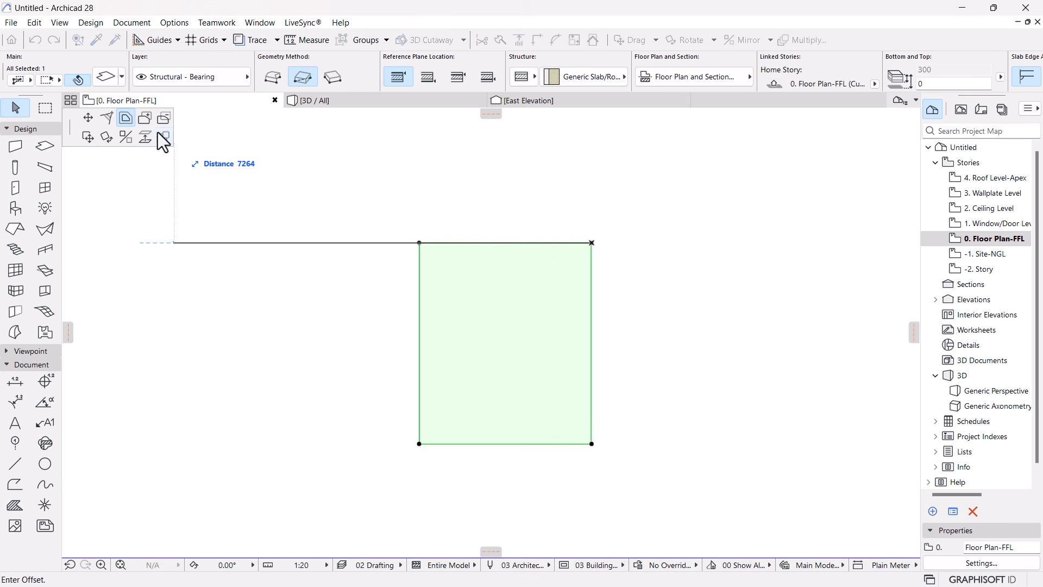
click(146, 118)
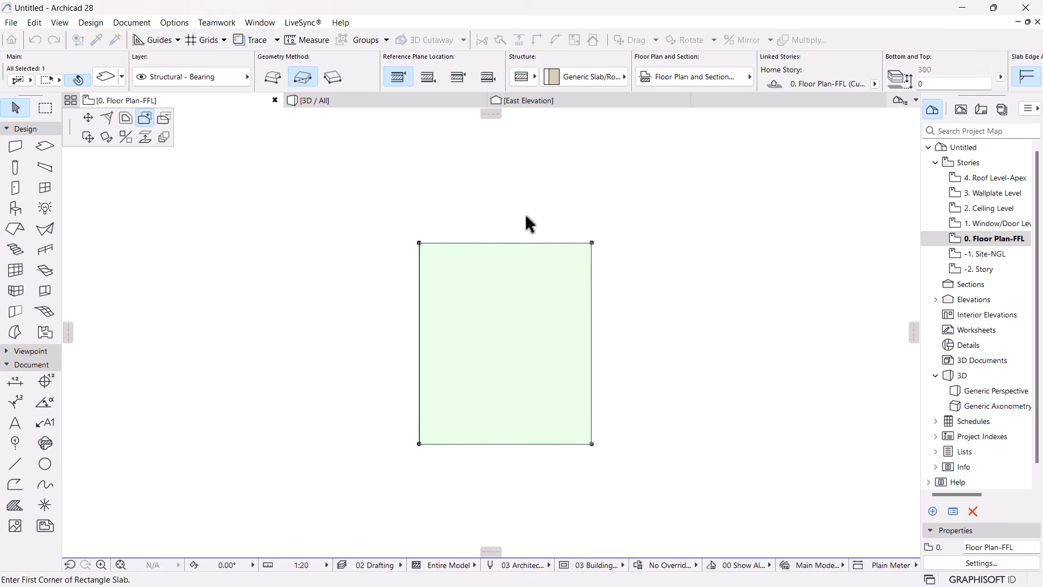
click(592, 243)
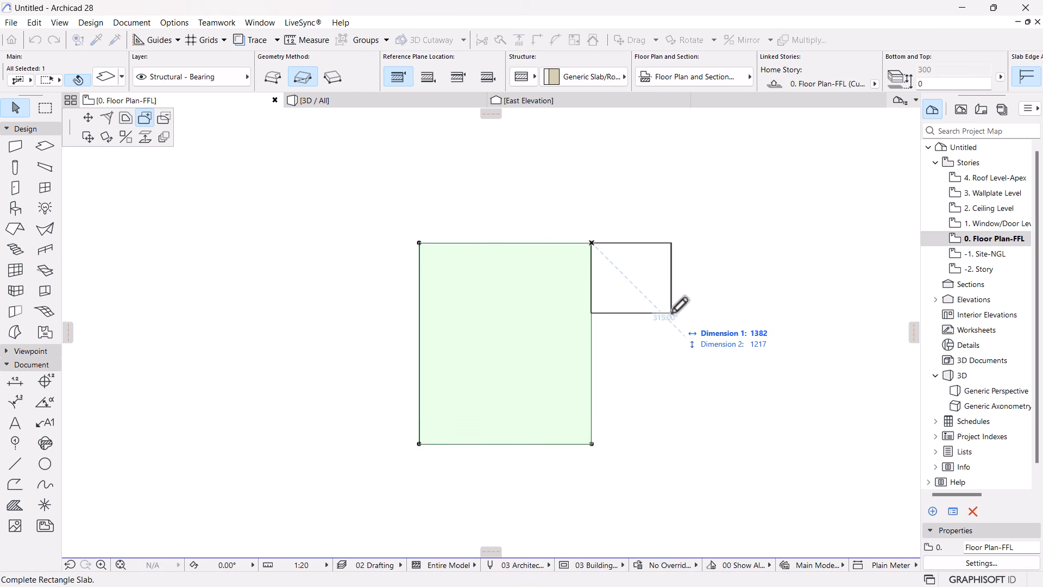
click(667, 317)
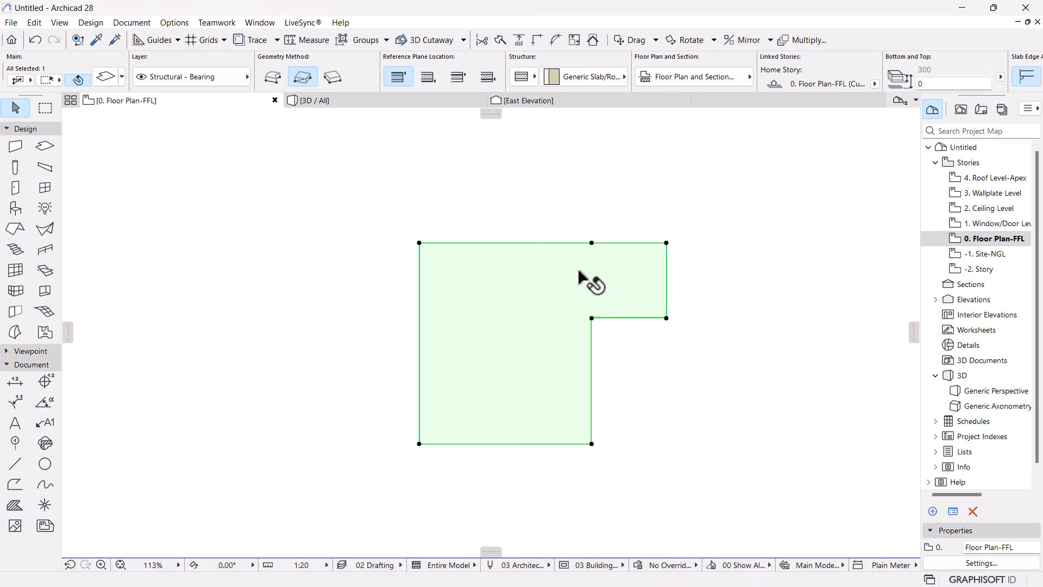
Subtract the rectangular extension from the slab, cutting between its outer lower corner and the slab's original upper-right corner
click(666, 317)
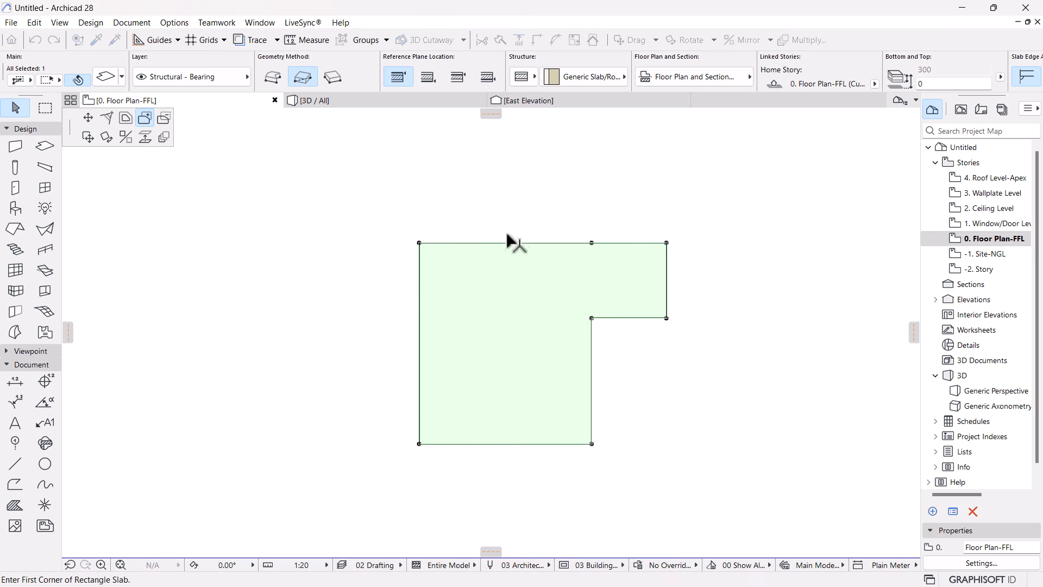
click(164, 118)
click(666, 318)
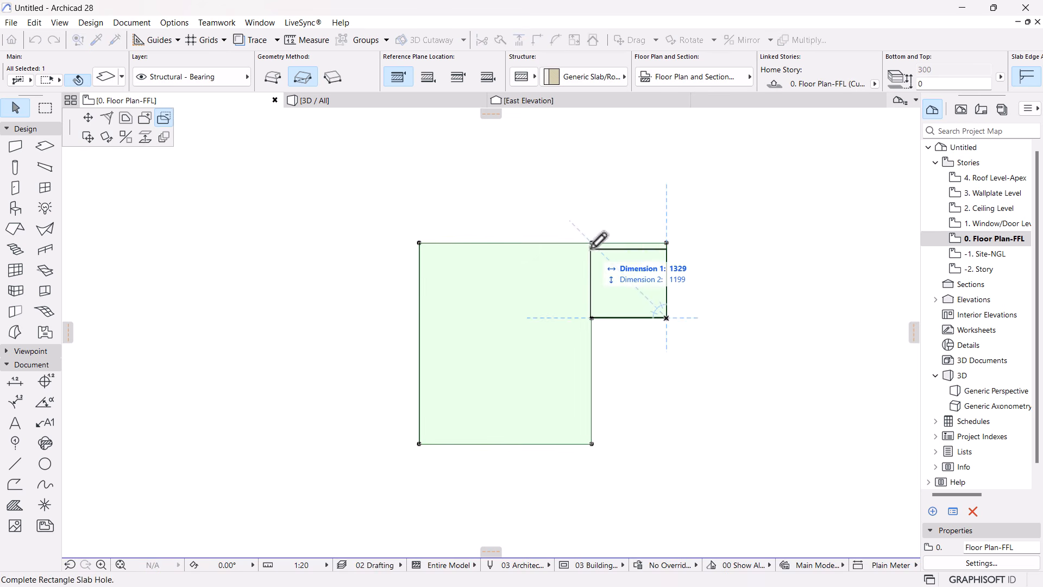
click(591, 243)
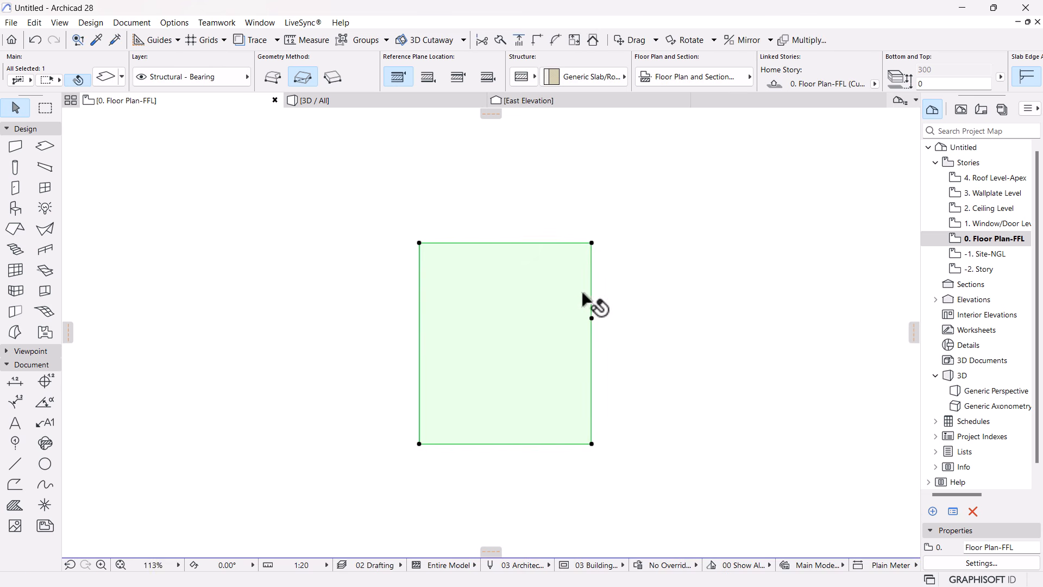
Try rotating the slab about a point near its middle, and undo the rotation
click(592, 243)
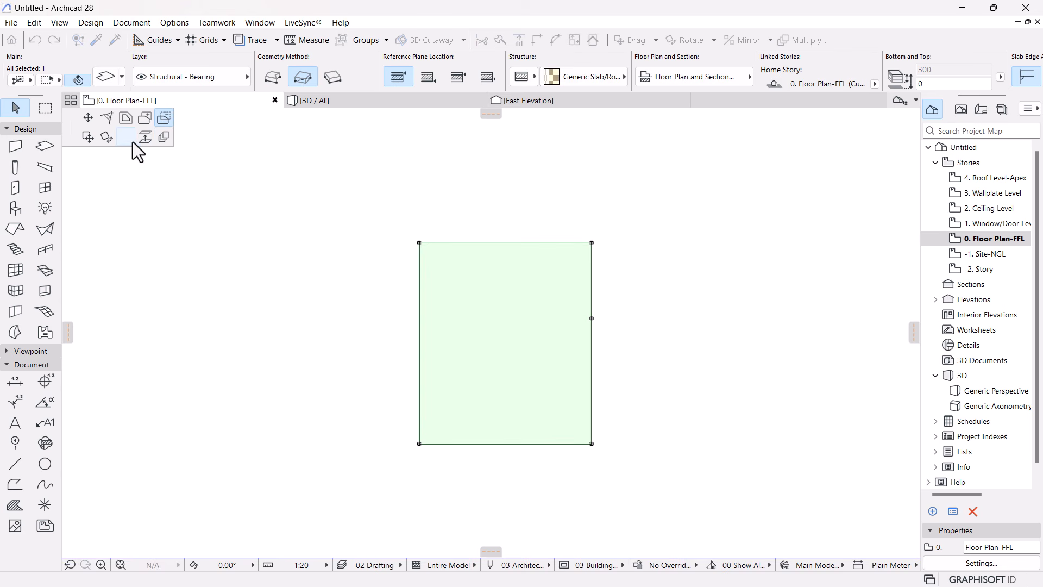
click(106, 137)
click(489, 333)
click(527, 372)
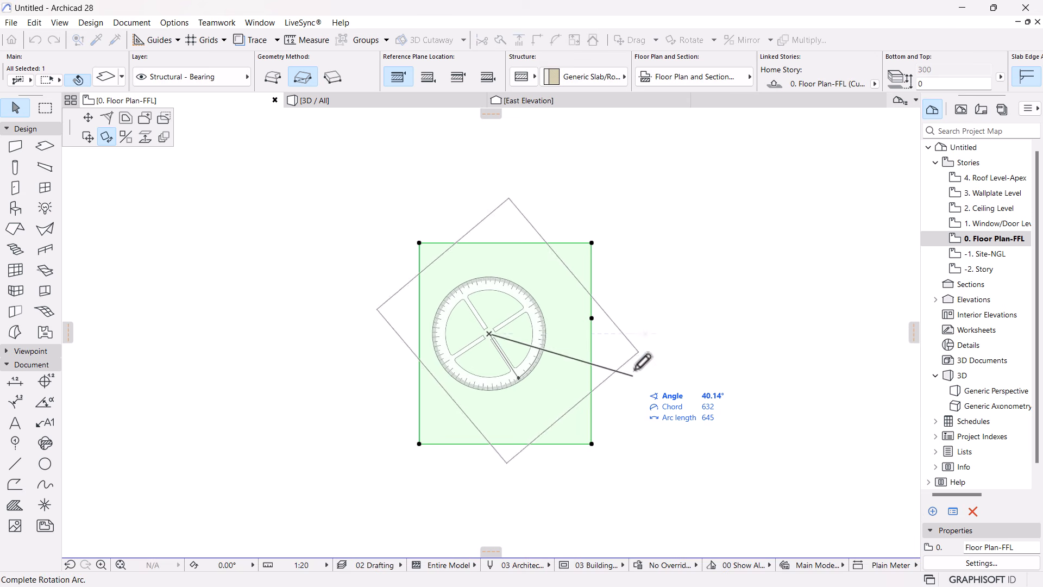
click(640, 354)
key(ctrl+z)
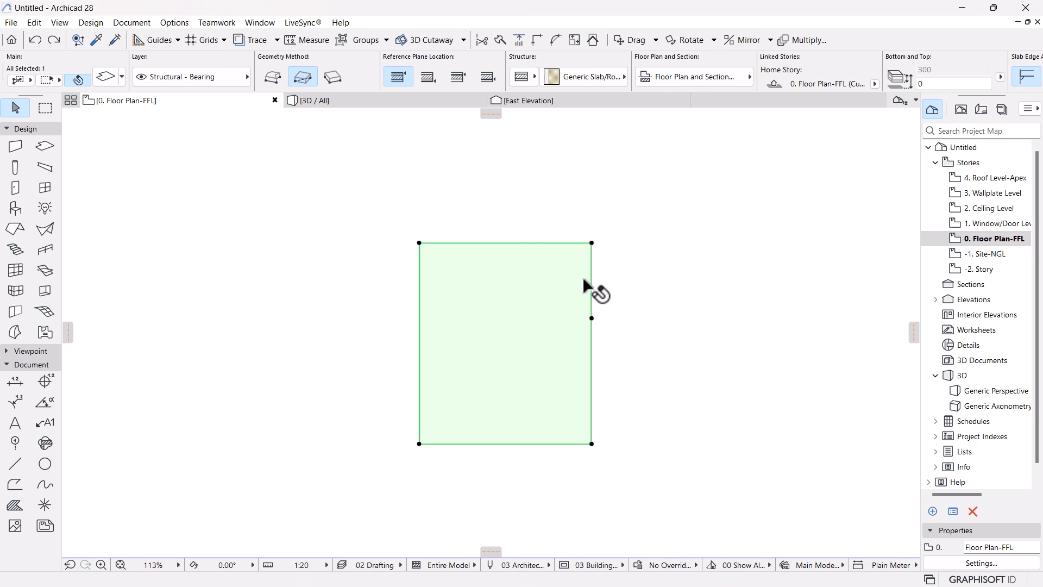
Insert a node on the slab's upper edge and move it straight up to form a pointed top
click(481, 243)
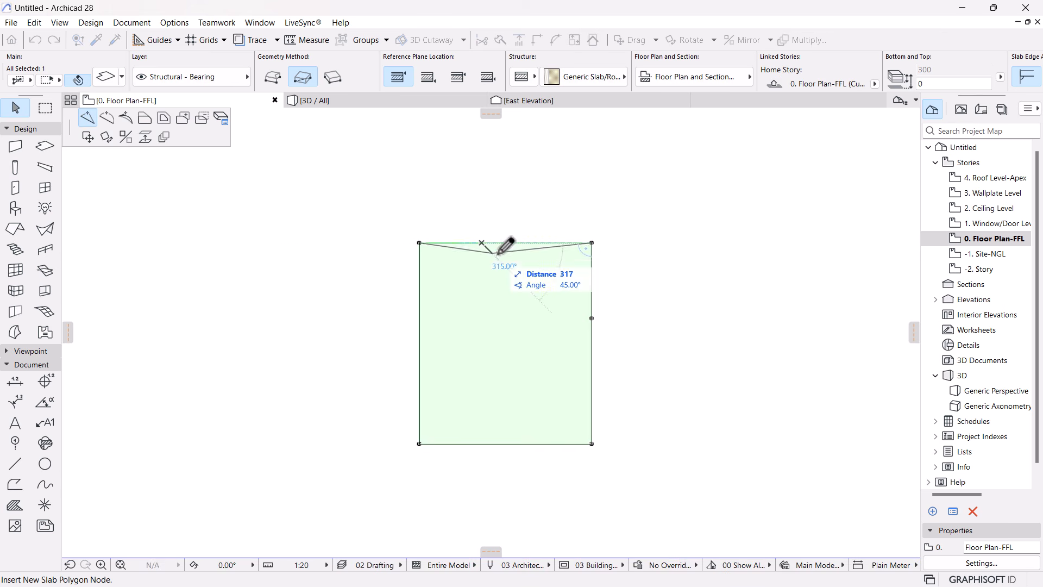
key(Escape)
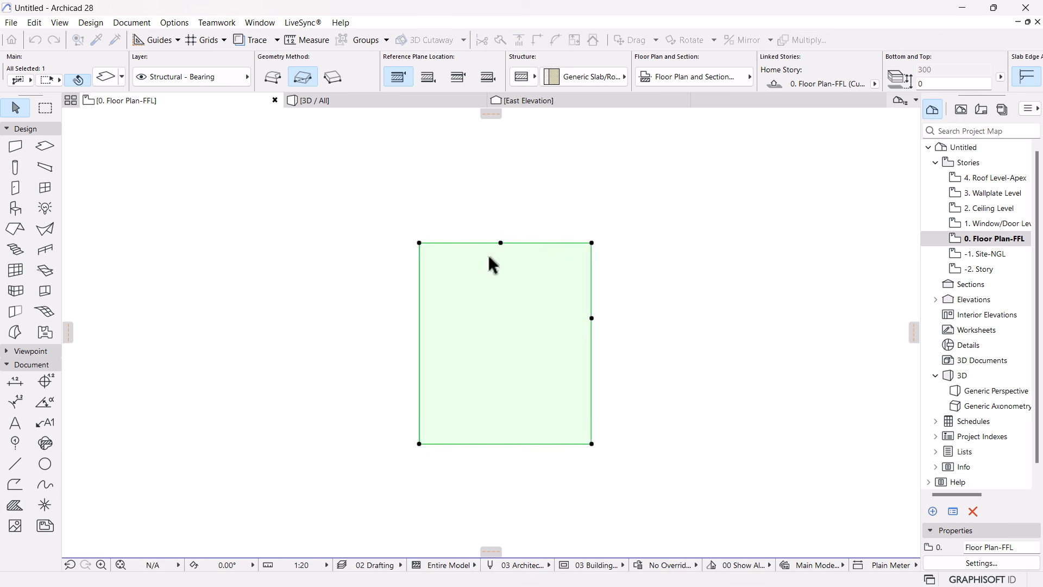
click(500, 242)
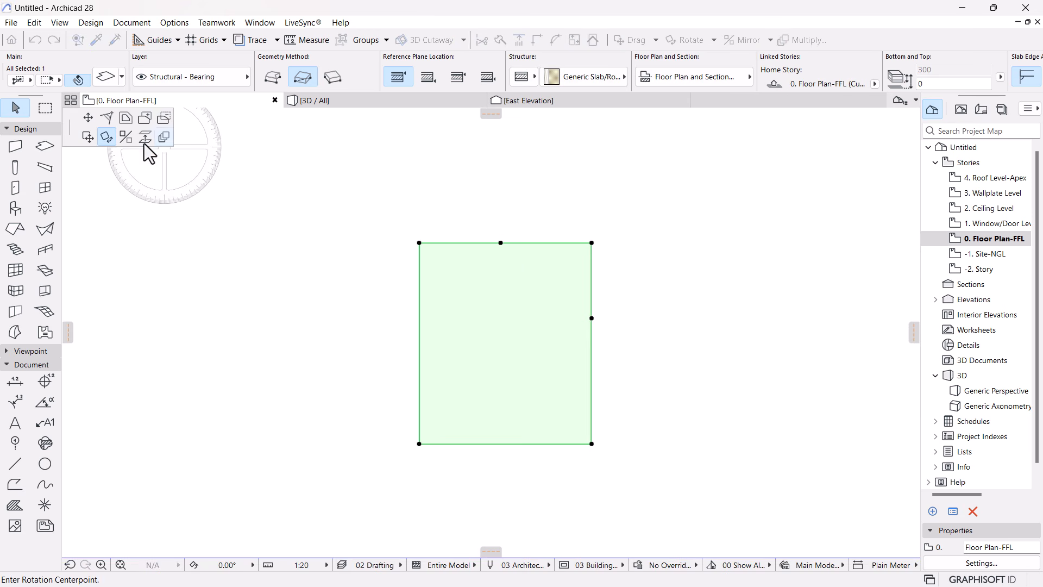
click(88, 117)
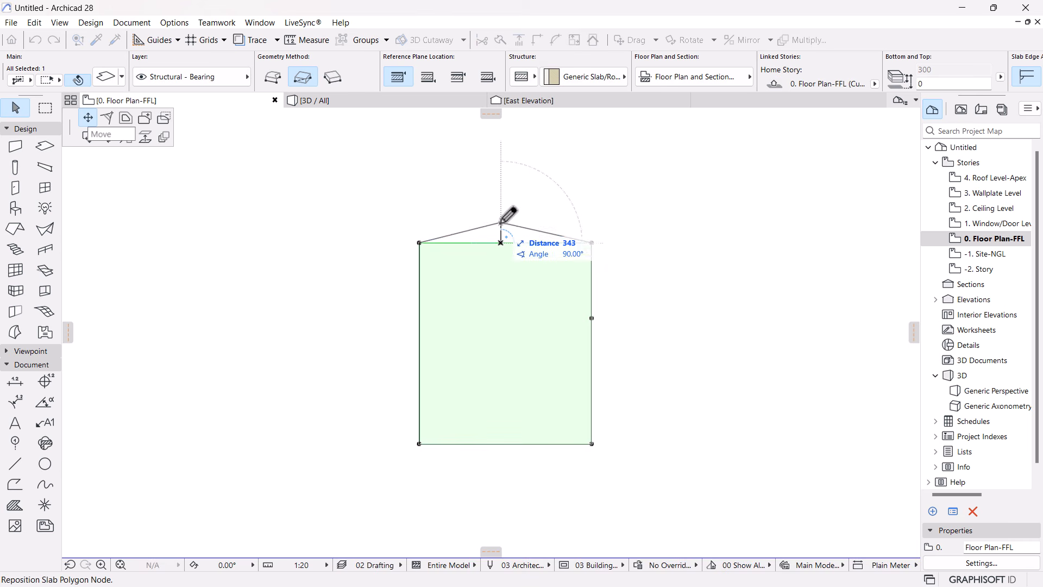
click(500, 185)
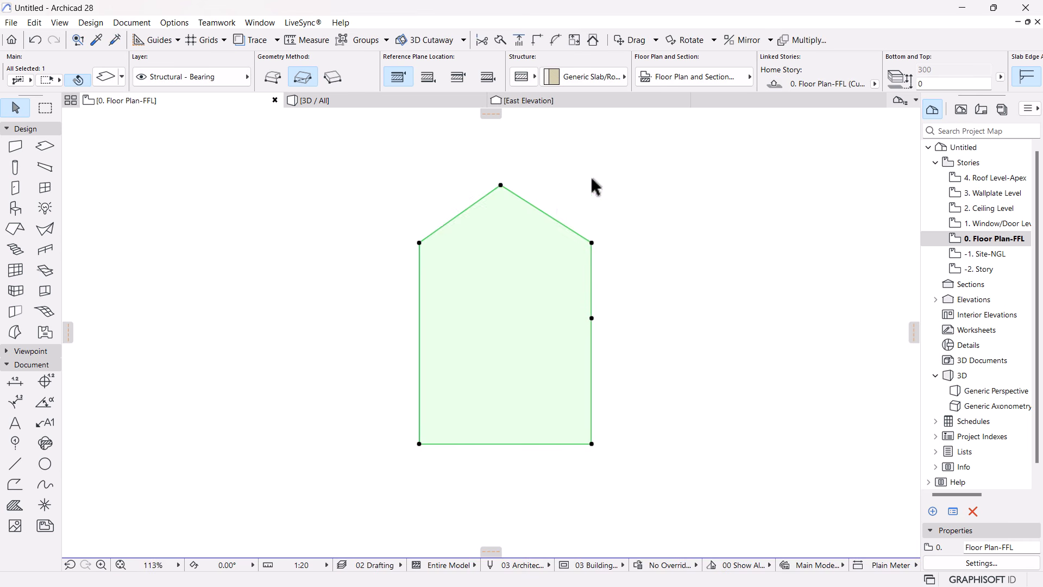
Curve the upper segment of the slab's right edge outward into a semicircular bulge
click(591, 284)
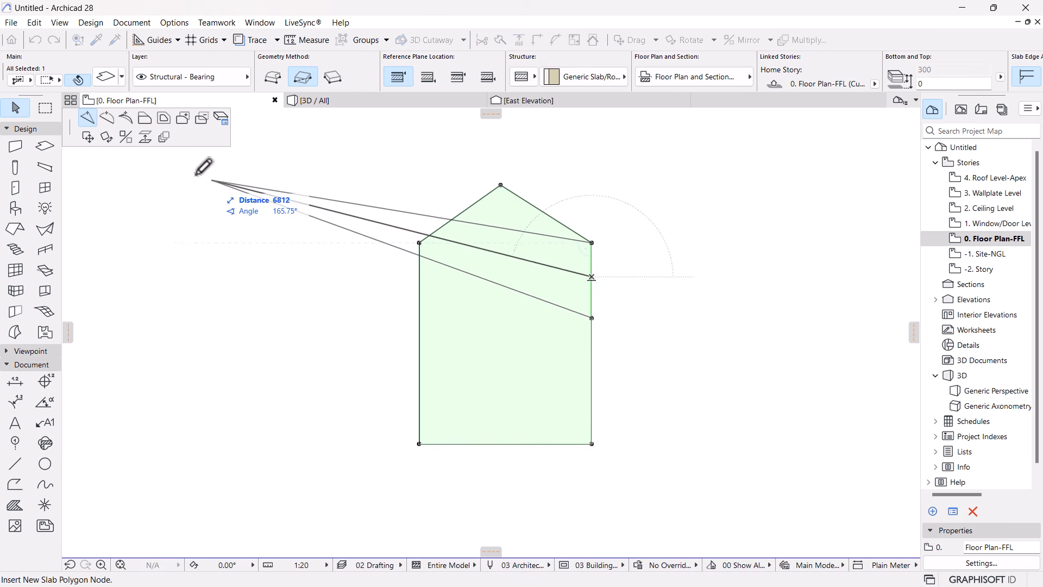
click(108, 120)
click(631, 281)
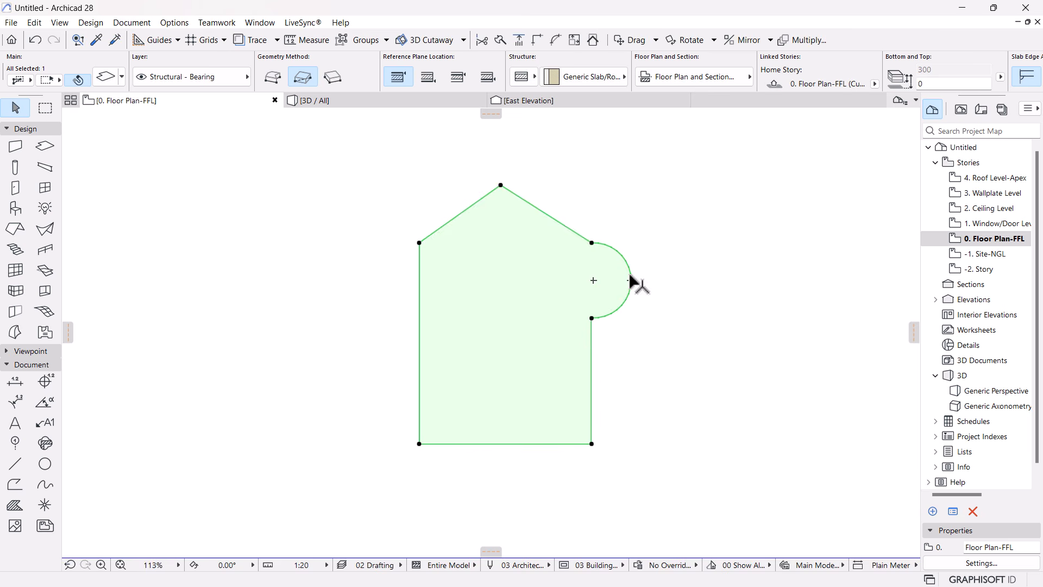
Curve the lower segment of the slab's right edge outward by setting its tangent
click(591, 375)
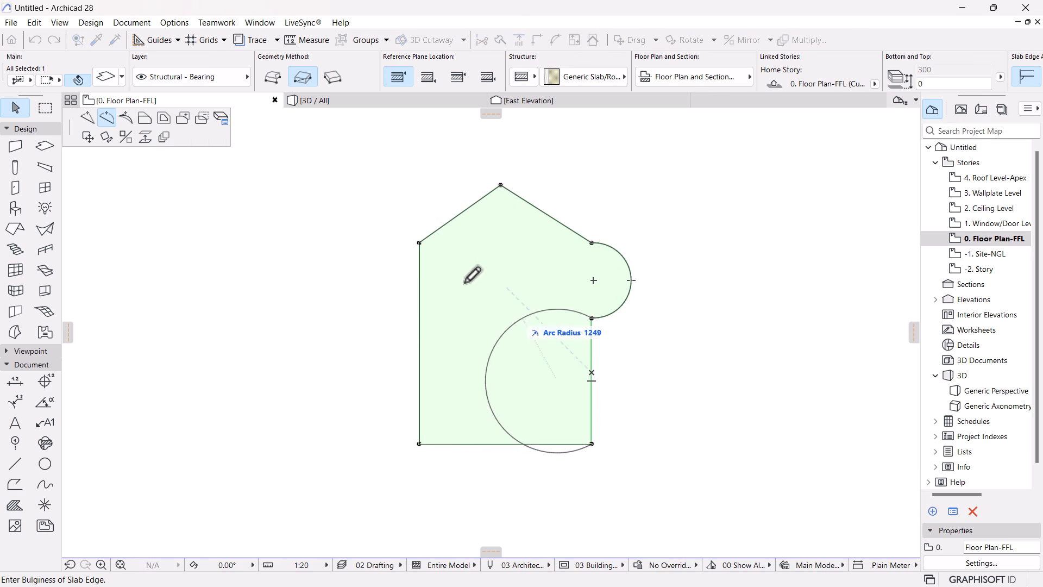
click(126, 120)
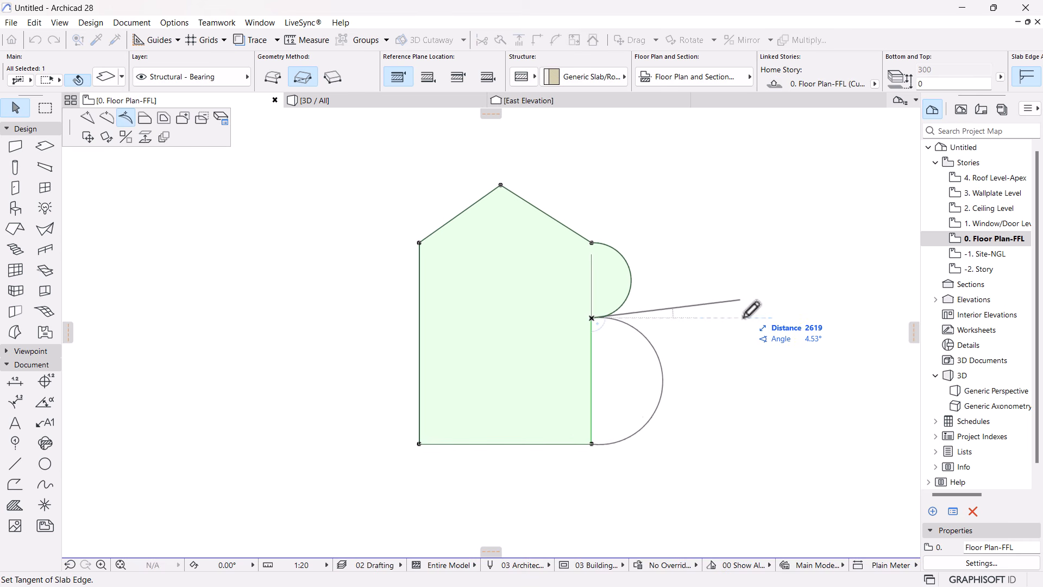
click(675, 353)
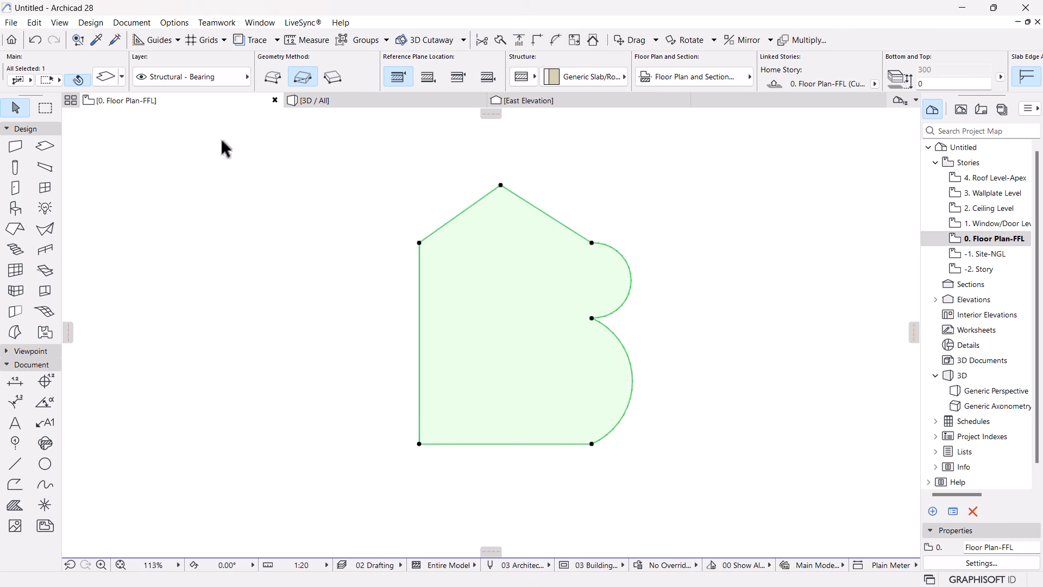
Try replacing the slab's left edge with the intersection of its extended neighbouring edges, and undo the change
click(418, 302)
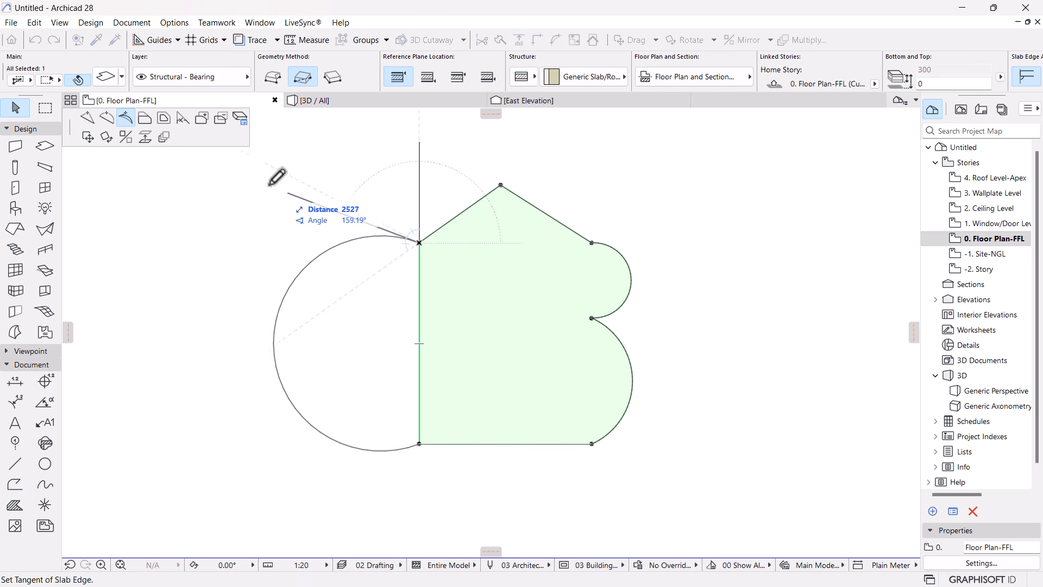
click(181, 123)
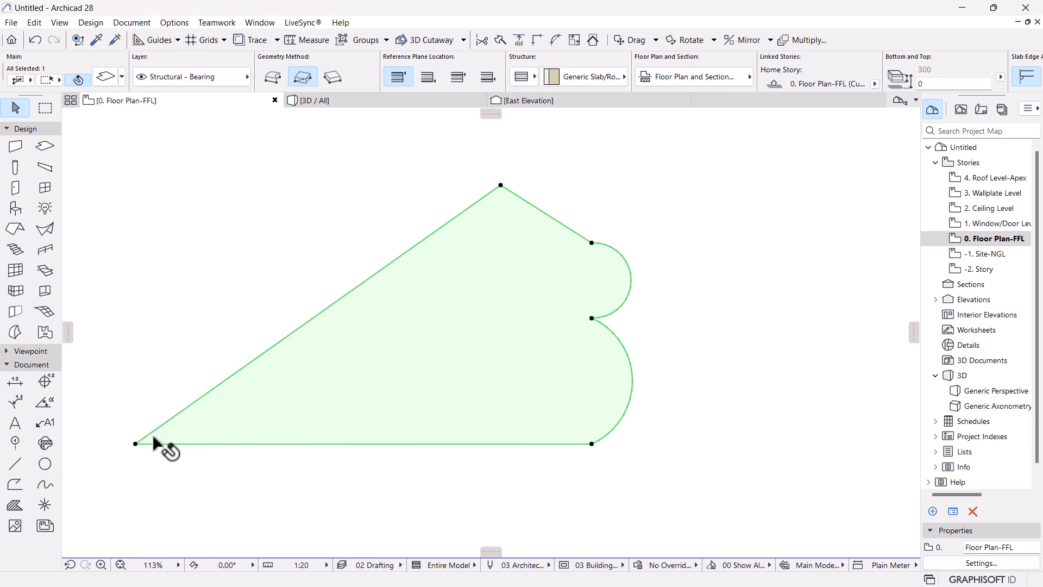
key(ctrl+z)
click(418, 283)
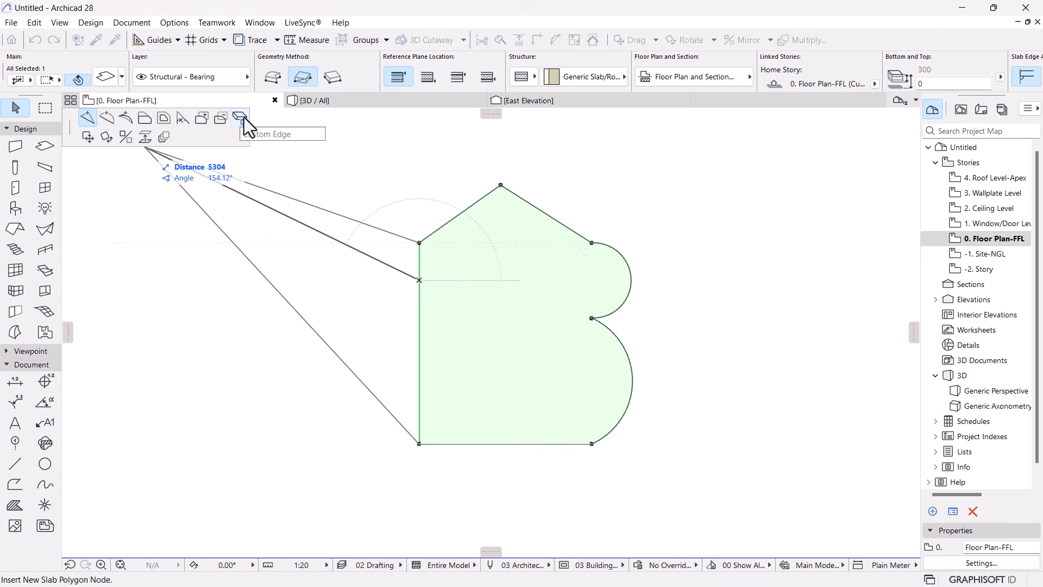
scroll(983, 81, down, 2)
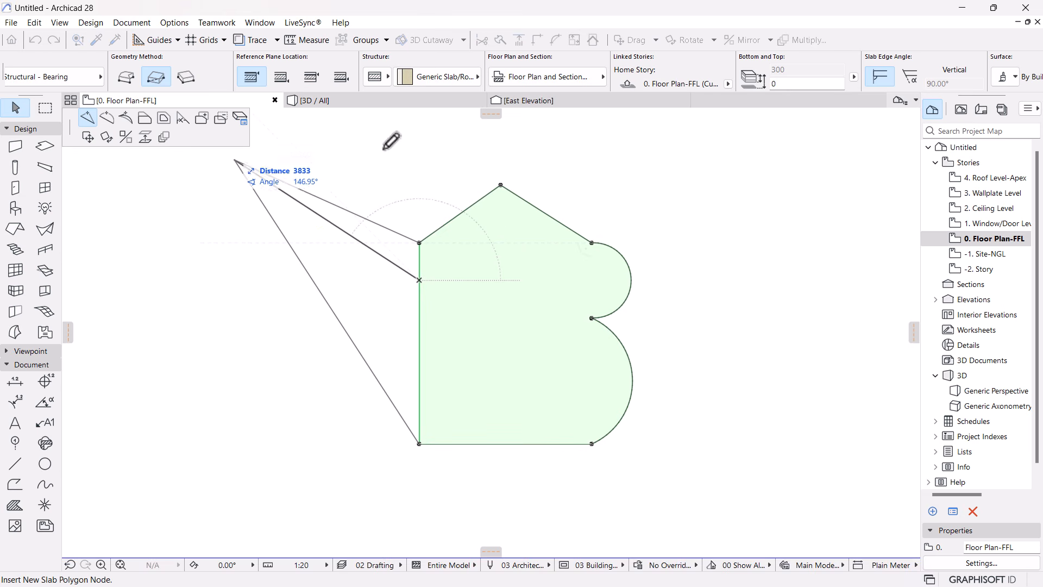
click(48, 112)
click(17, 110)
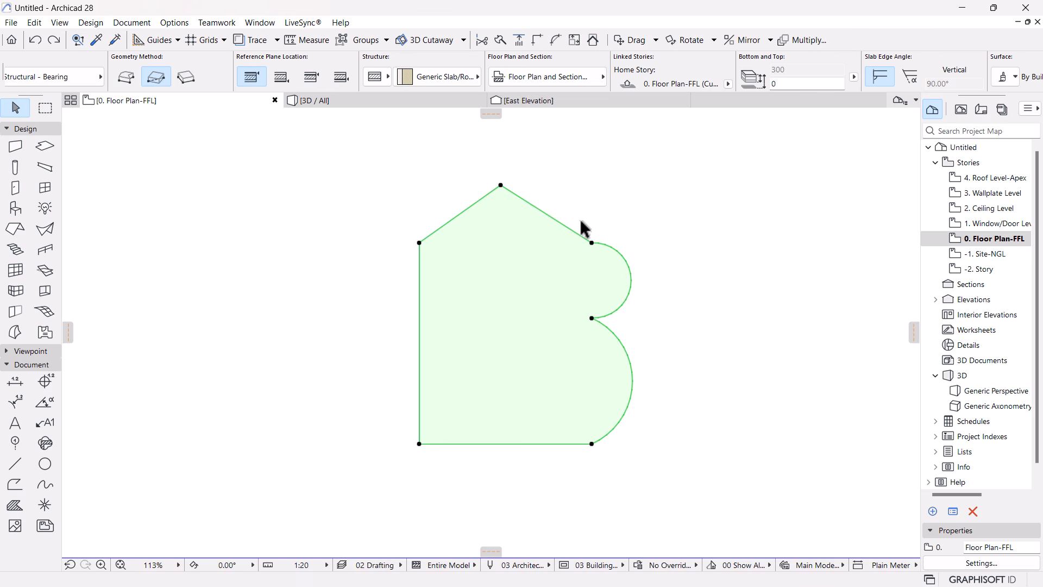
Deselect the slab
scroll(578, 222, down, 8)
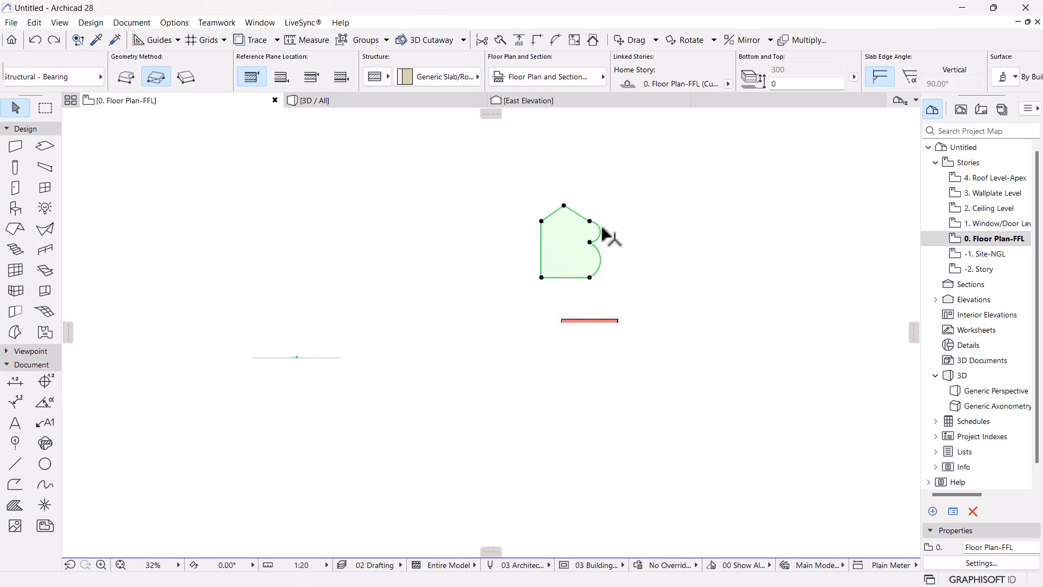
scroll(592, 216, up, 2)
click(558, 525)
middle_drag(590, 268, 609, 353)
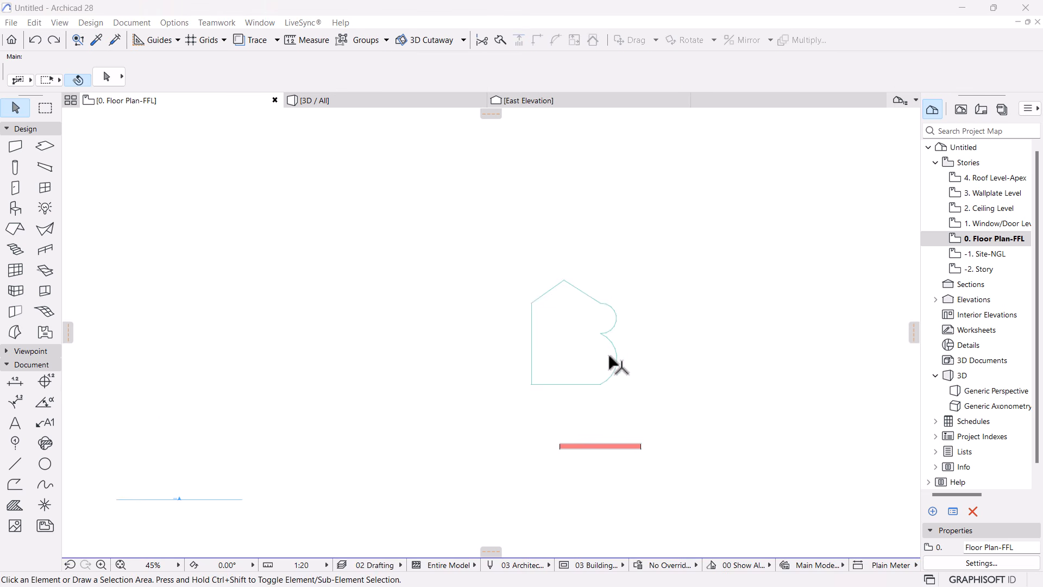
scroll(630, 348, up, 2)
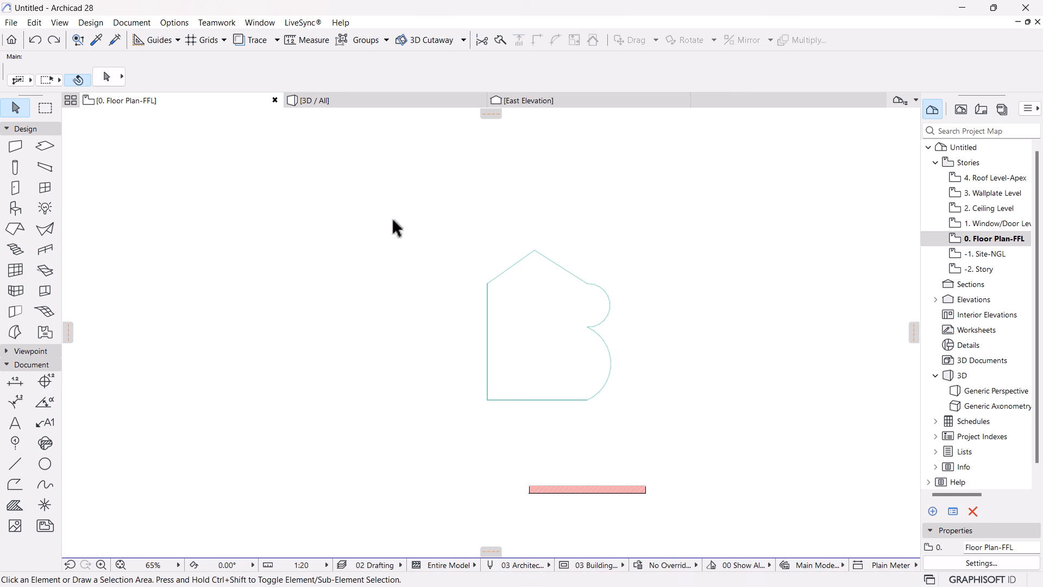
Activate the Column tool and make the default column slanted at an angle of 80°
click(14, 169)
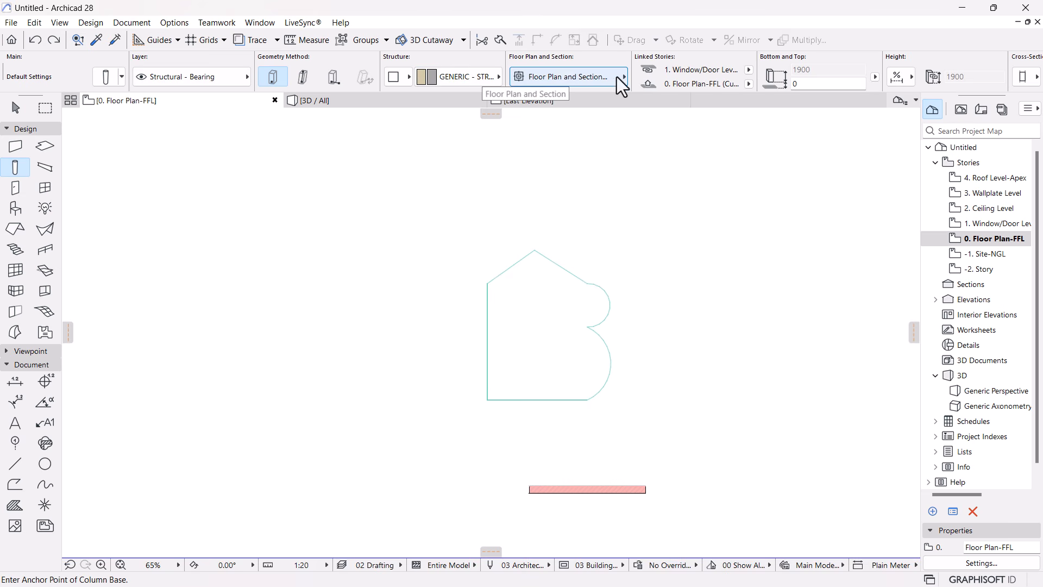
scroll(708, 70, down, 15)
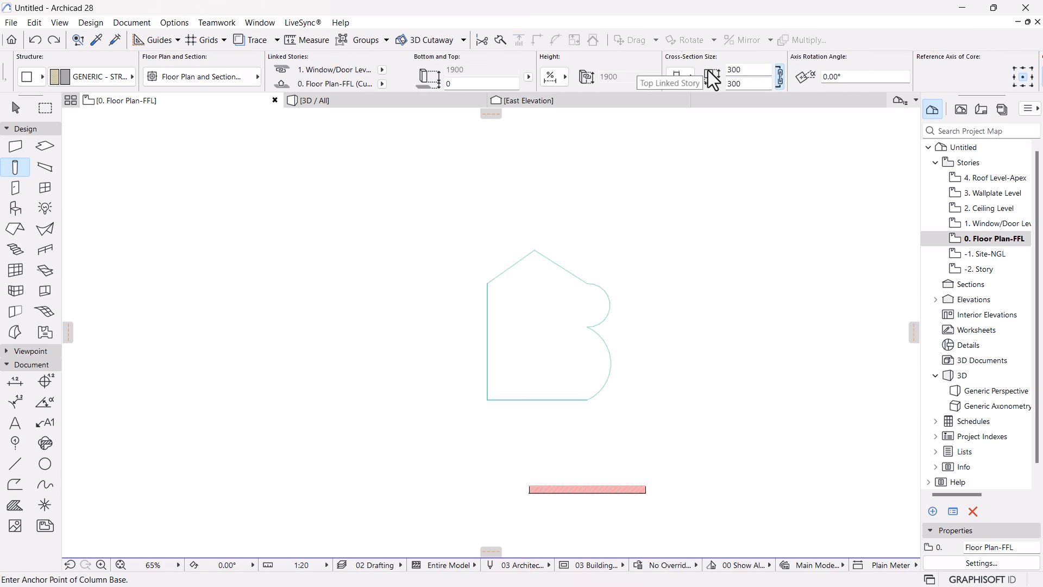
scroll(708, 70, down, 4)
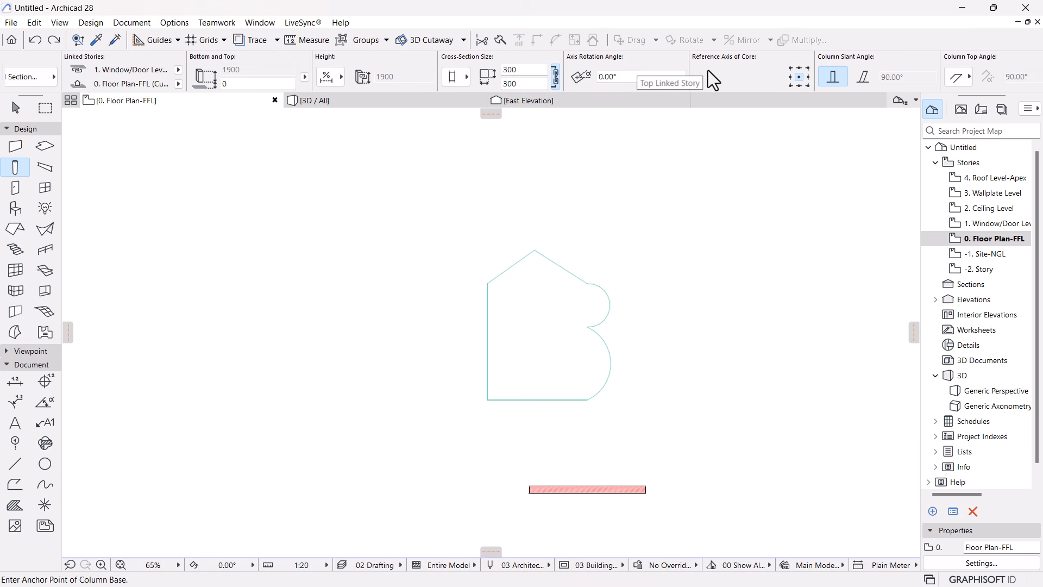
scroll(708, 70, down, 9)
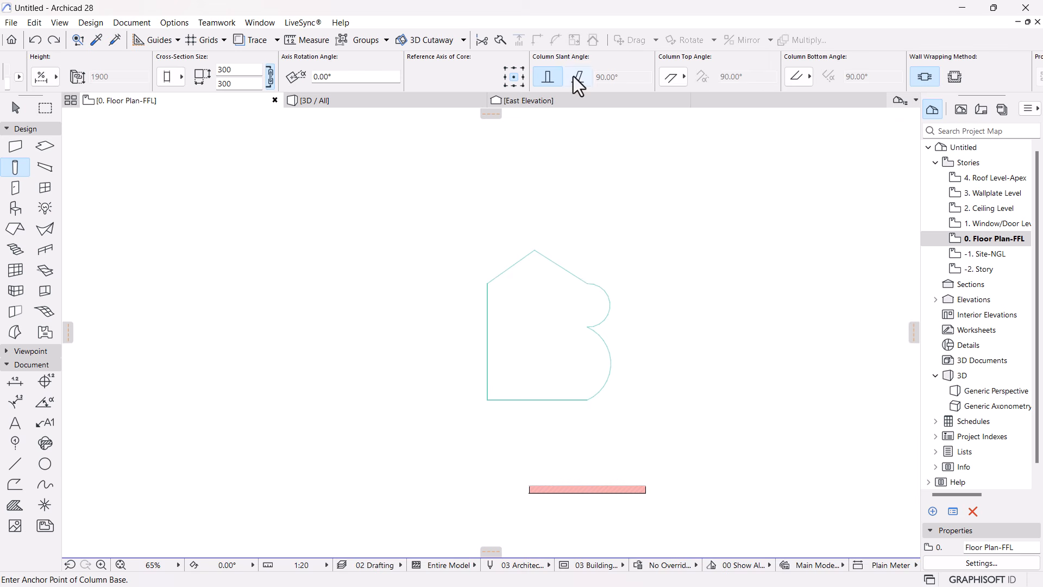
scroll(447, 66, up, 9)
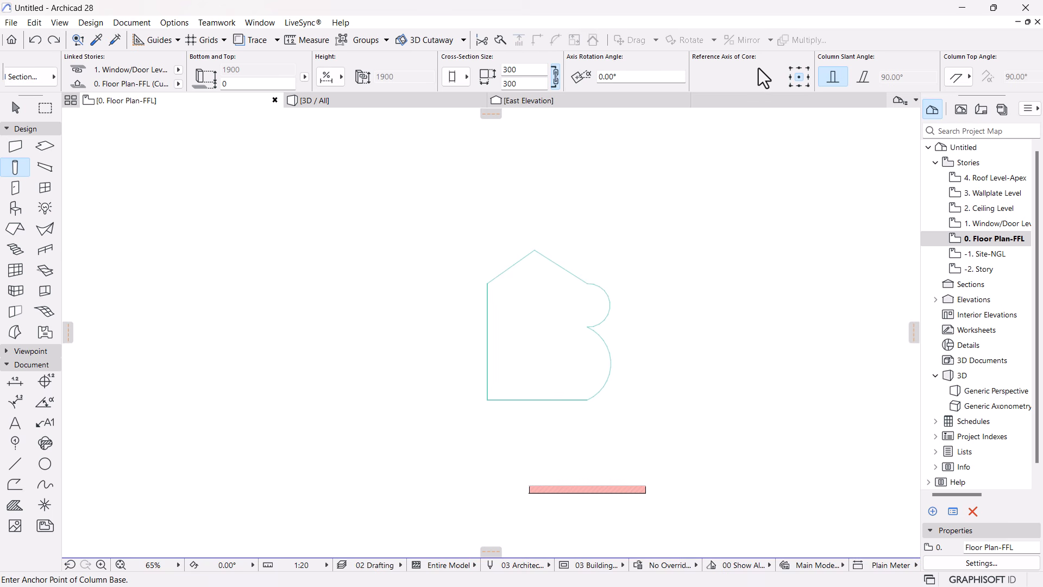
scroll(909, 80, down, 9)
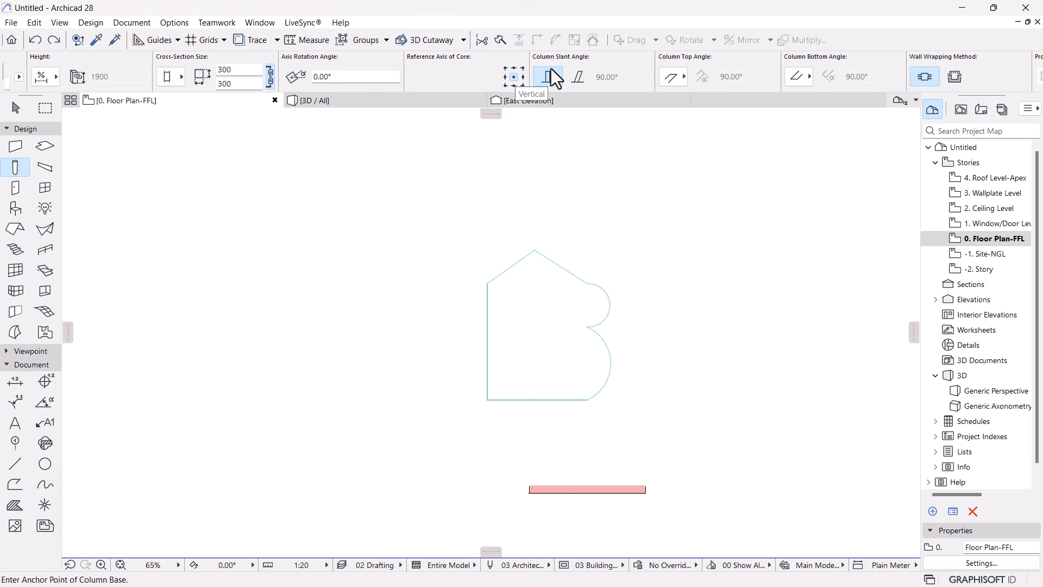
scroll(550, 68, up, 20)
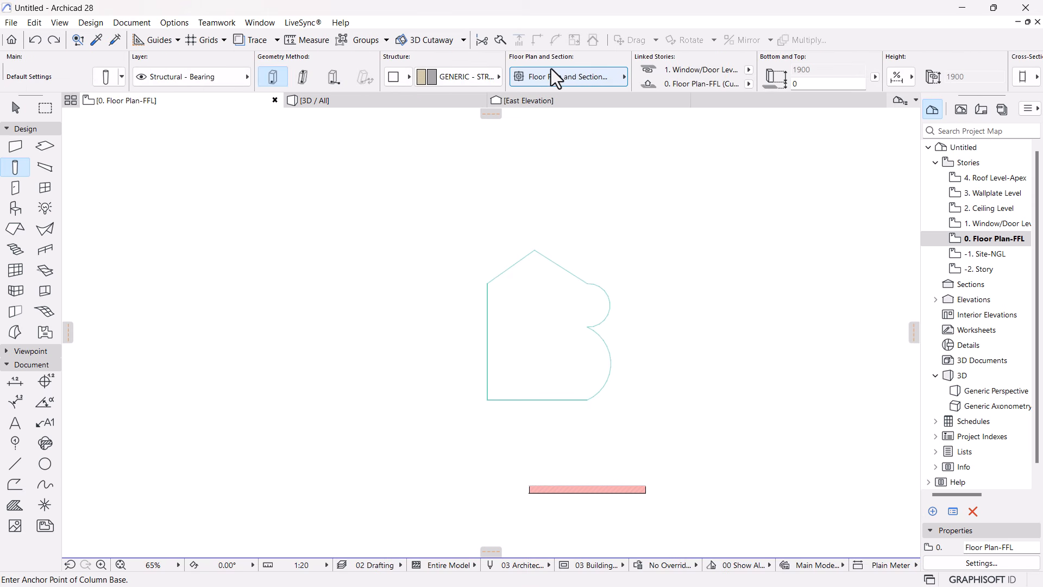
click(106, 80)
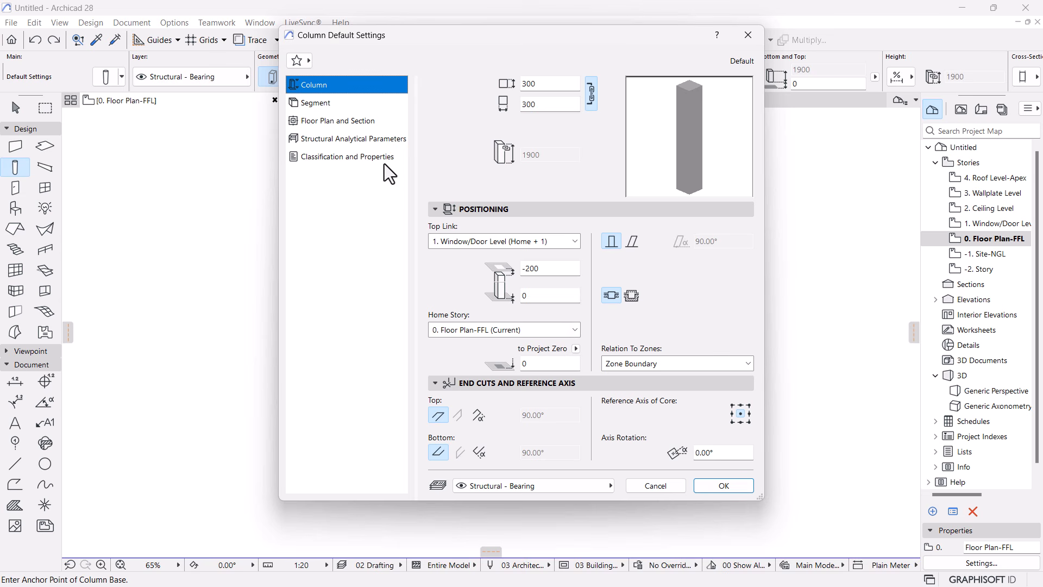
click(629, 243)
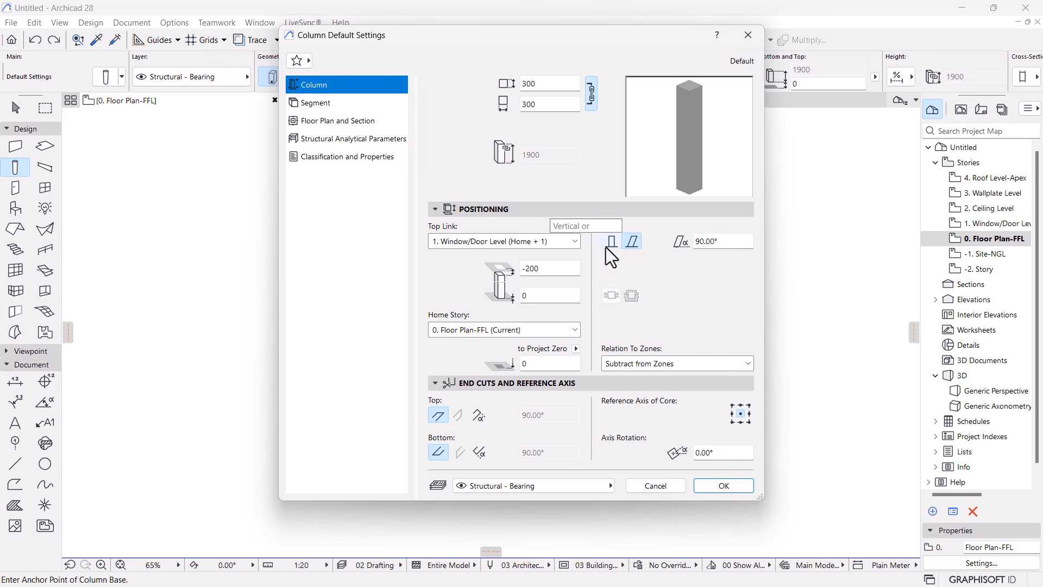
click(722, 241)
key(BackSpace)
text(80)
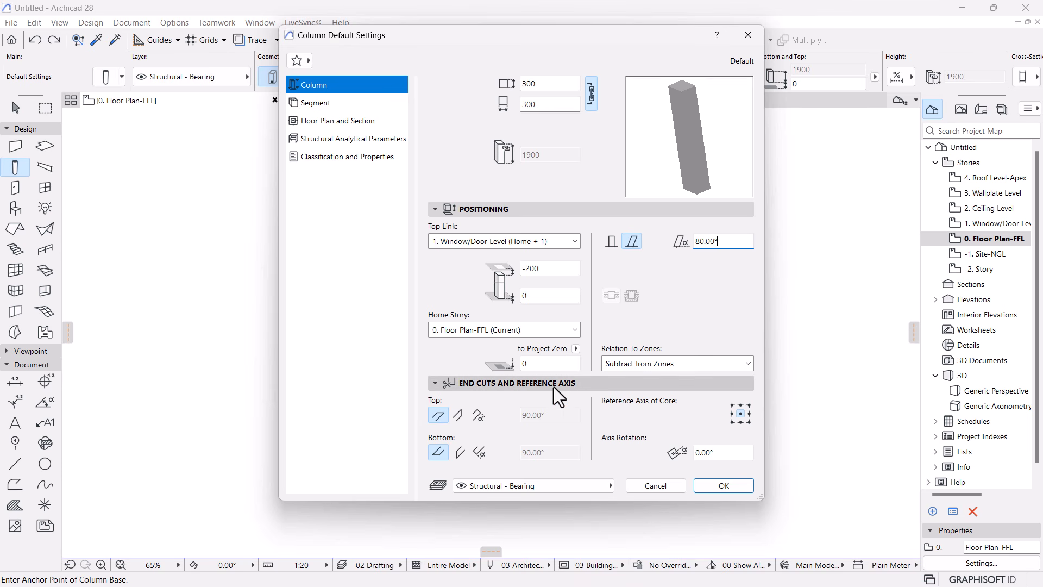
Give the default column a custom top end cut of 60° and an axis rotation of 60°
click(458, 415)
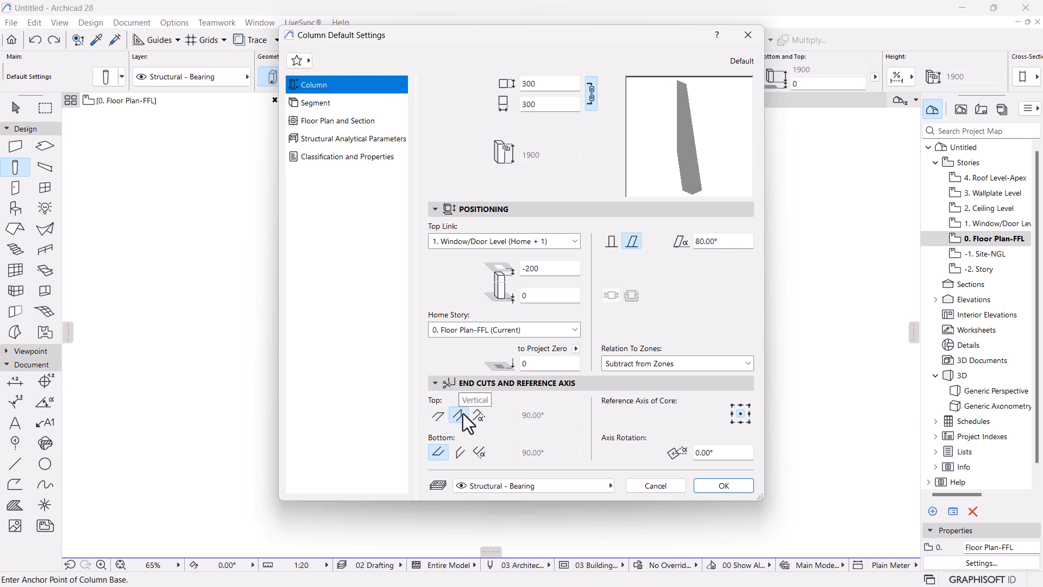
click(478, 417)
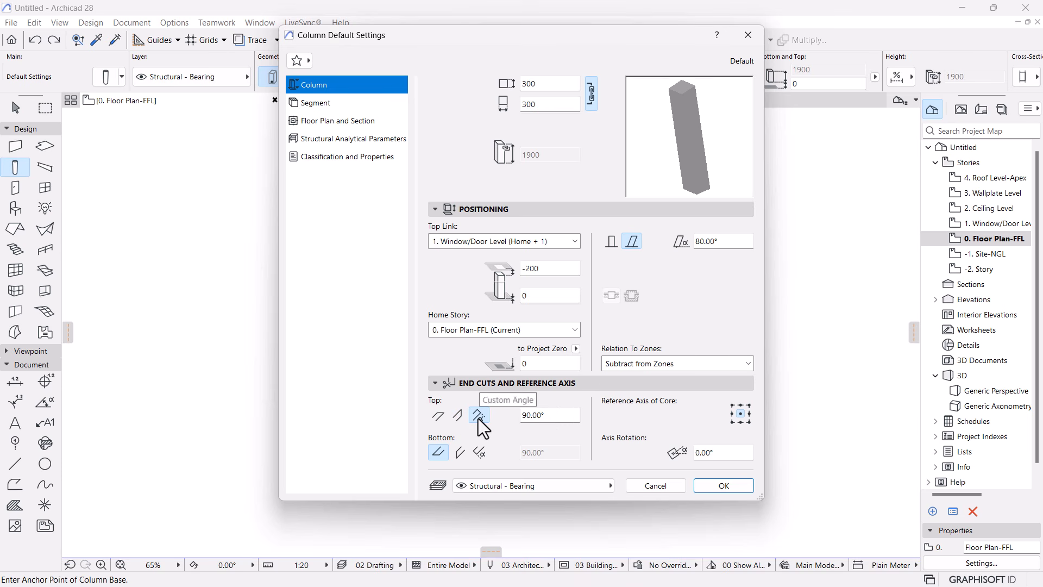
text(80)
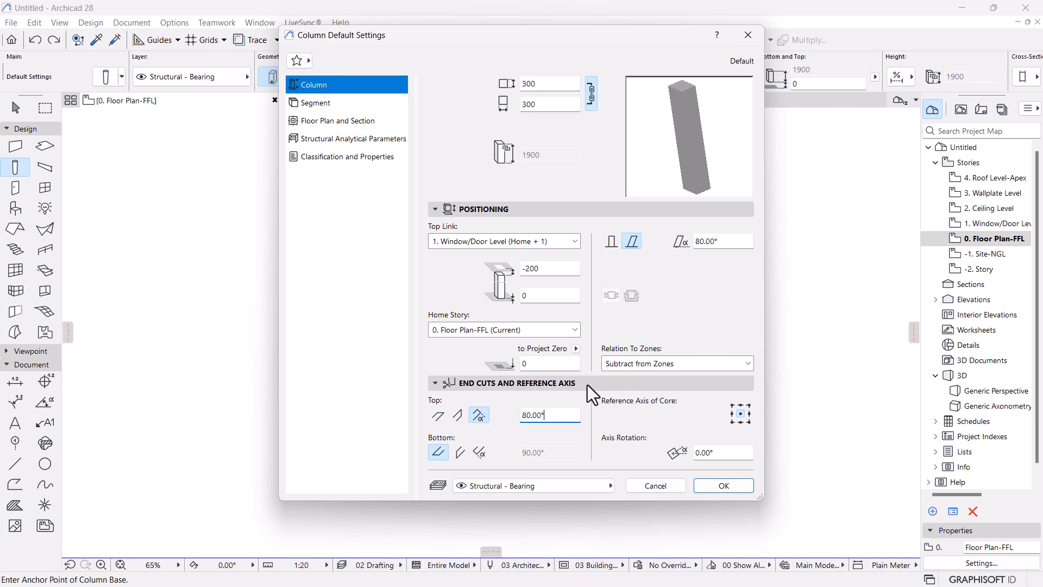
drag(566, 415, 468, 414)
text(60)
click(720, 454)
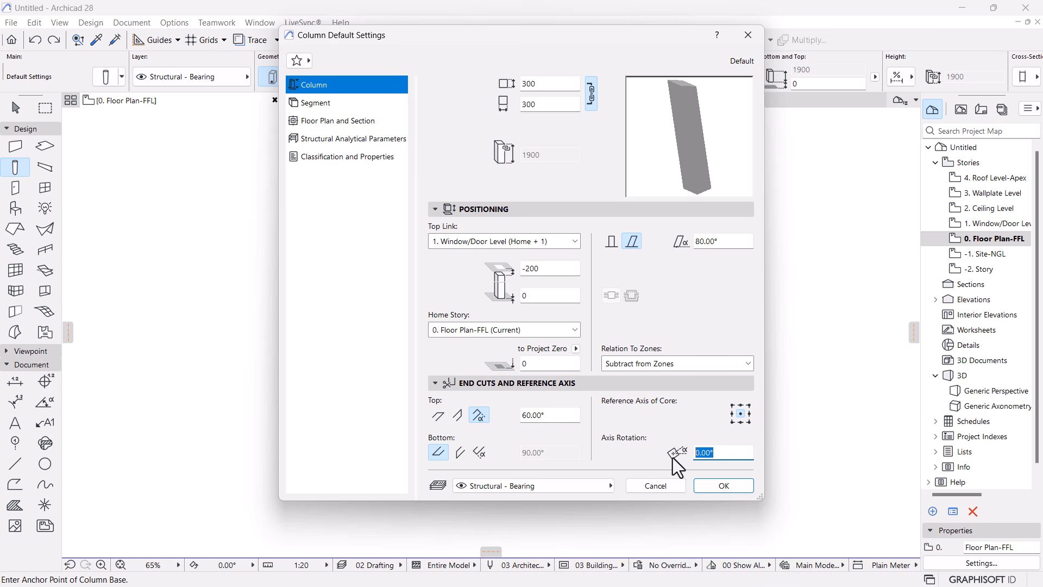
text(60)
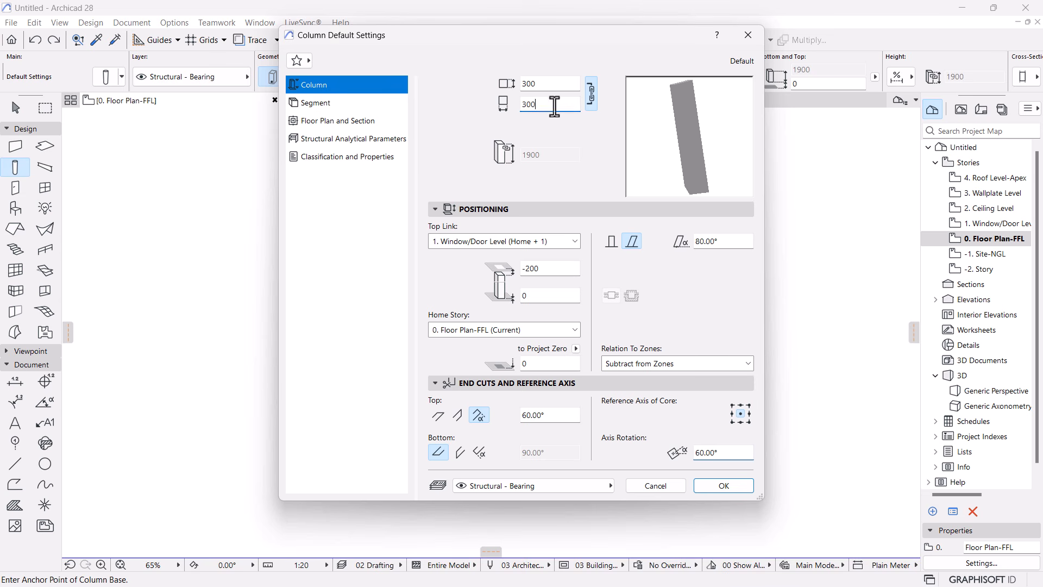
Set the default column's cross-section to 600 × 600
drag(544, 84, 485, 88)
text(600)
click(592, 94)
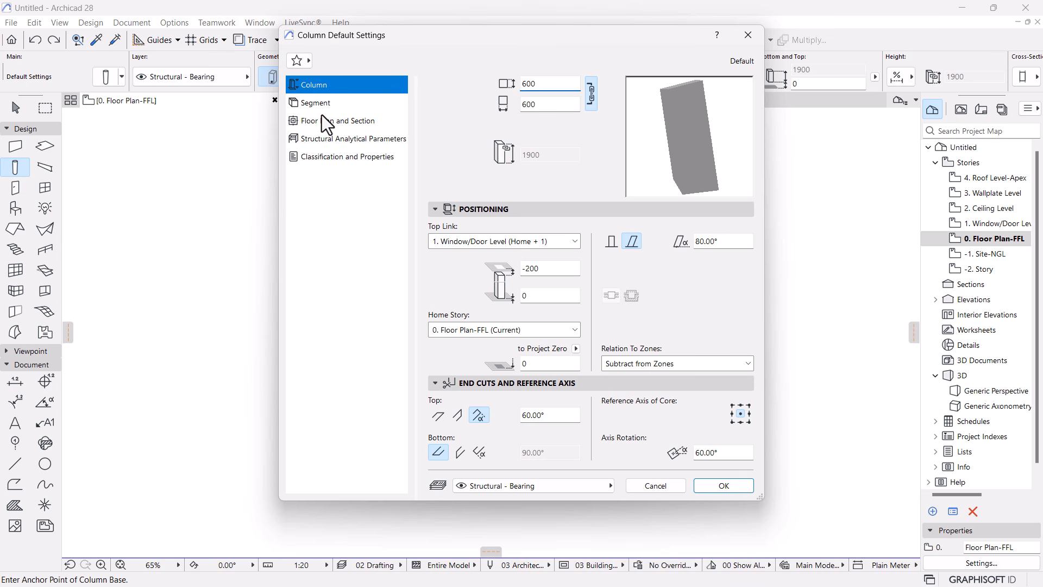
Change the column segment's building material to Concrete - Structural and accept the default settings
click(310, 103)
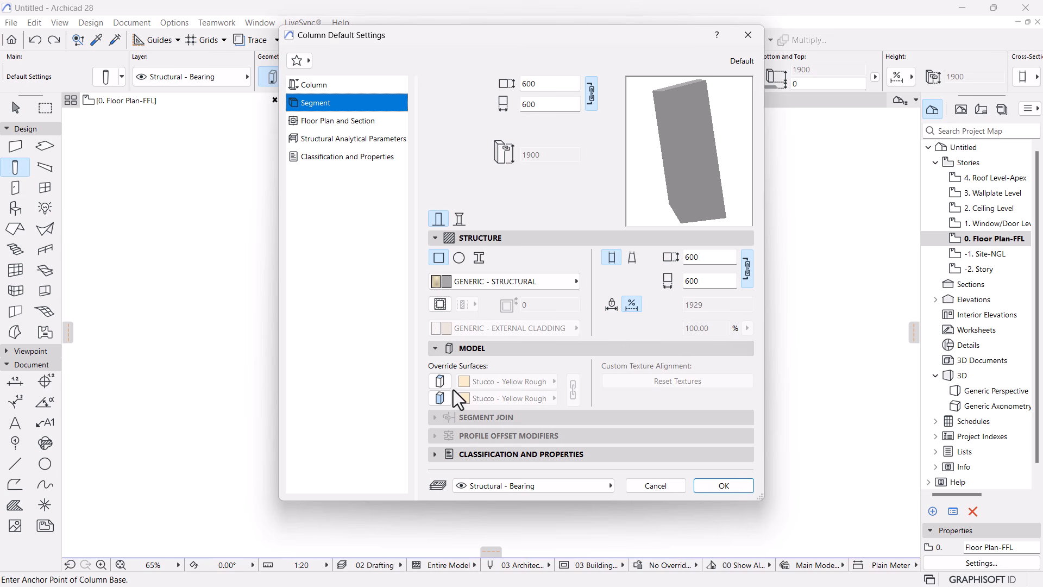
click(487, 280)
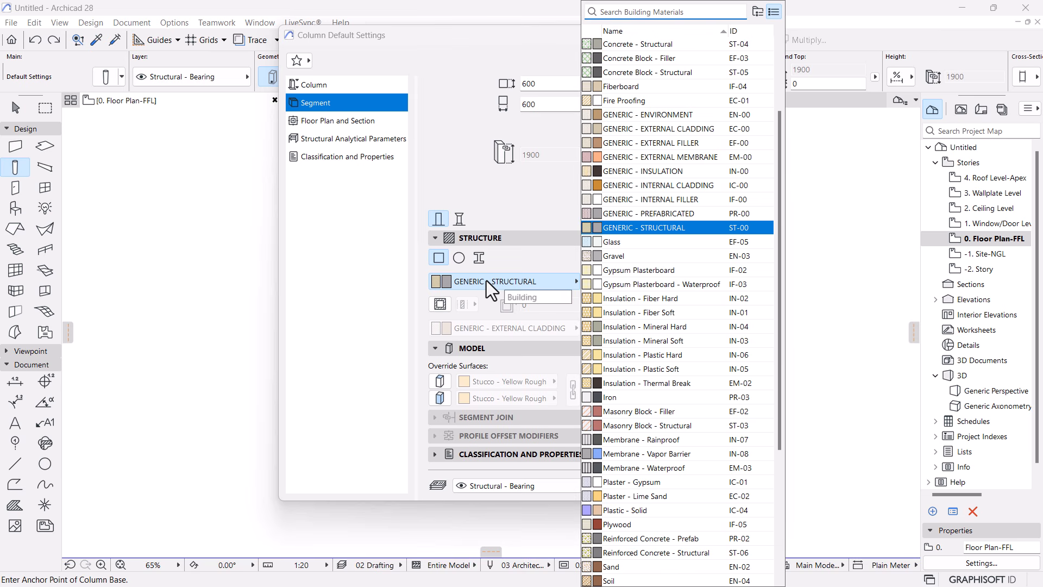
text(con)
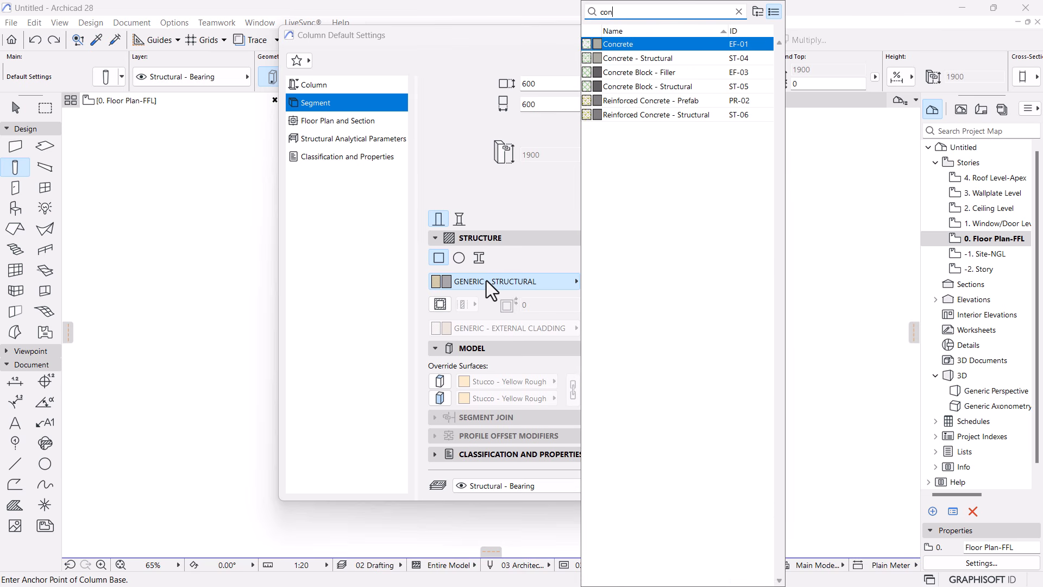
click(641, 60)
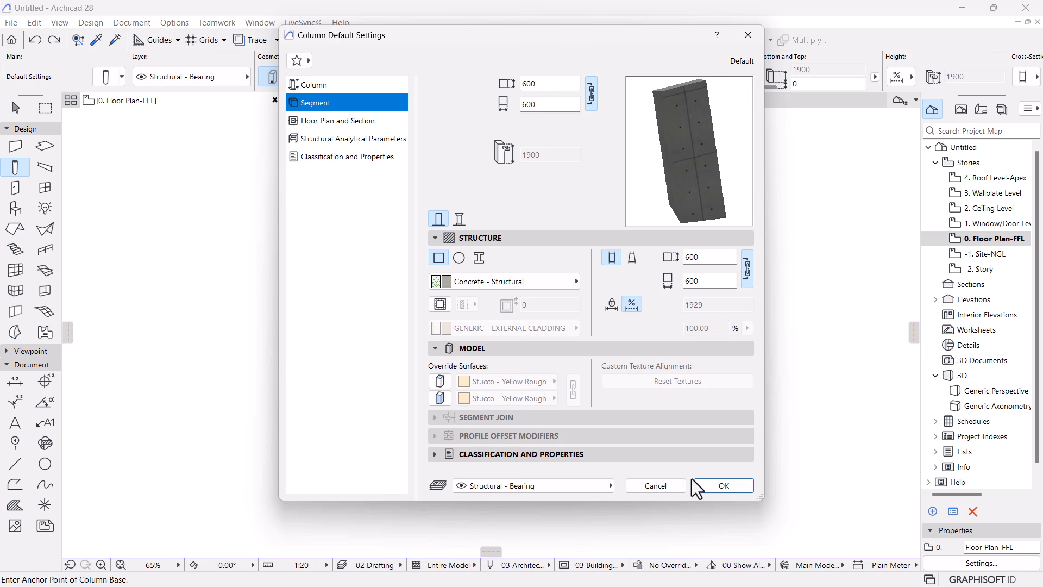
click(715, 485)
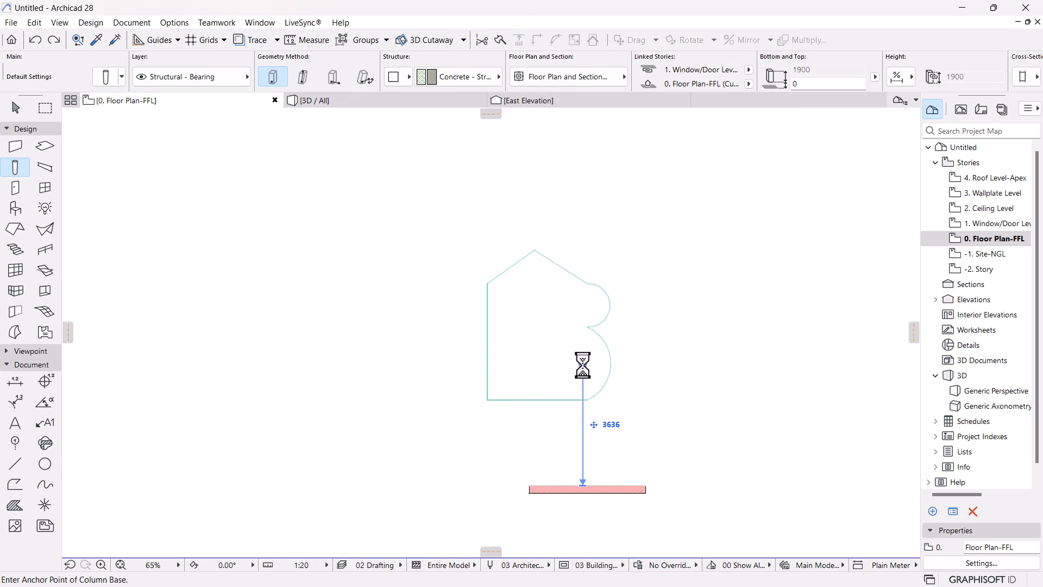
Place a column inside the slab outline, slightly below and left of its centre, on the floor plan
scroll(583, 365, up, 3)
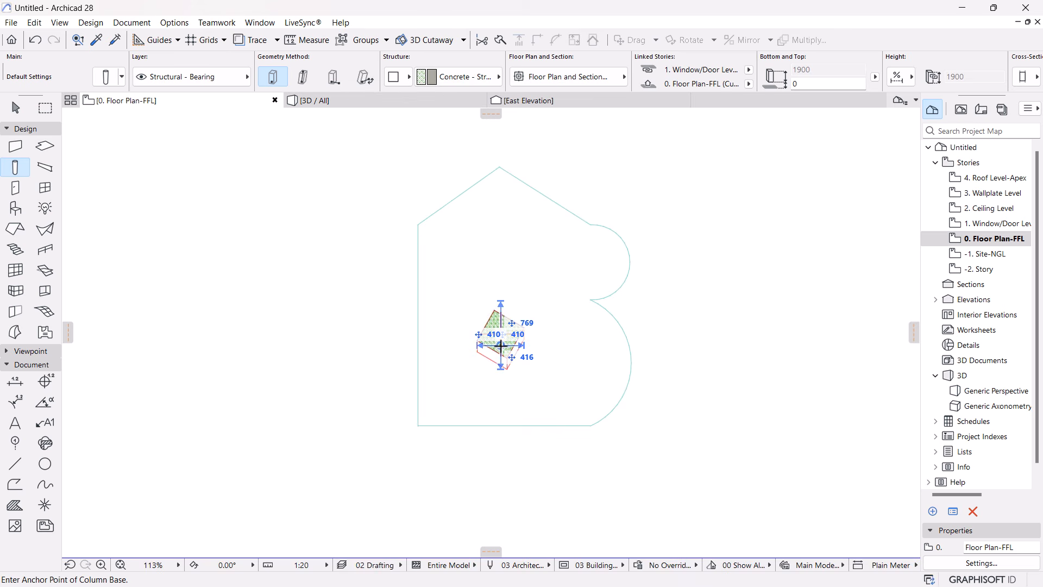
click(501, 334)
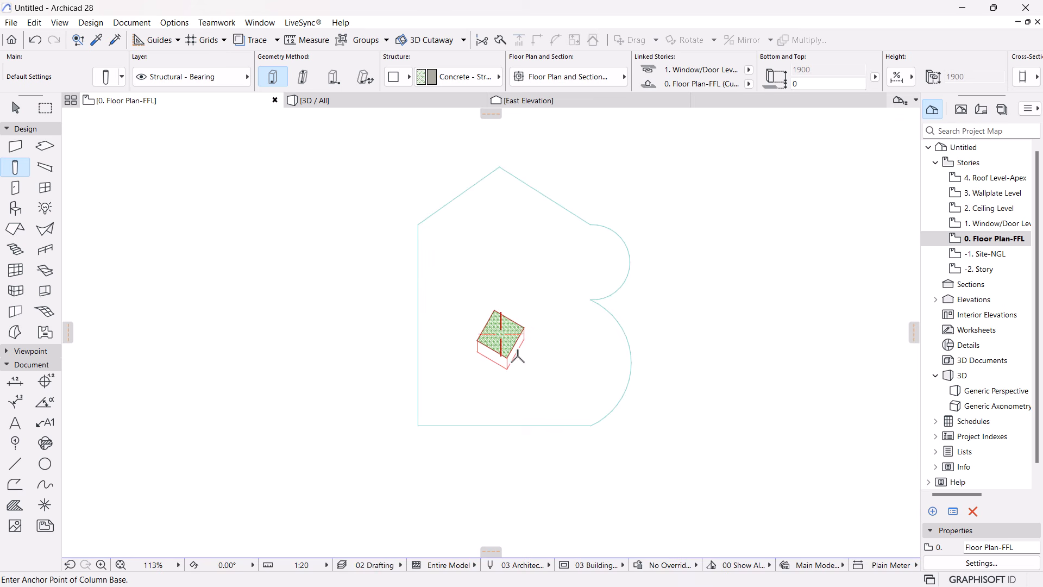
scroll(515, 355, up, 3)
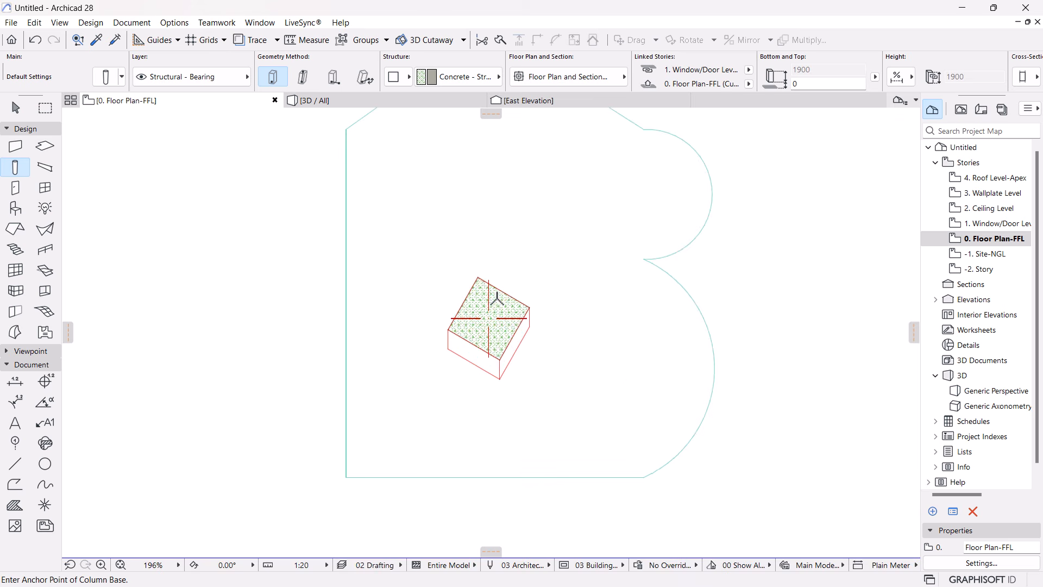
Place a second column just above the first with the slanted geometry method, setting its slant direction toward the slab's upper left
click(307, 76)
click(531, 257)
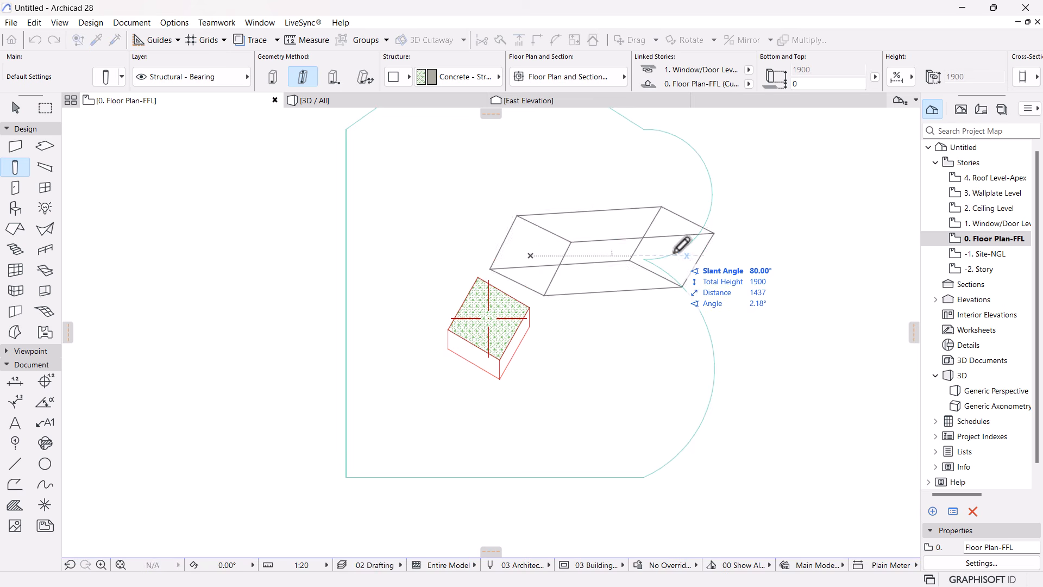
click(315, 165)
scroll(460, 264, down, 3)
scroll(528, 254, up, 1)
scroll(527, 254, up, 2)
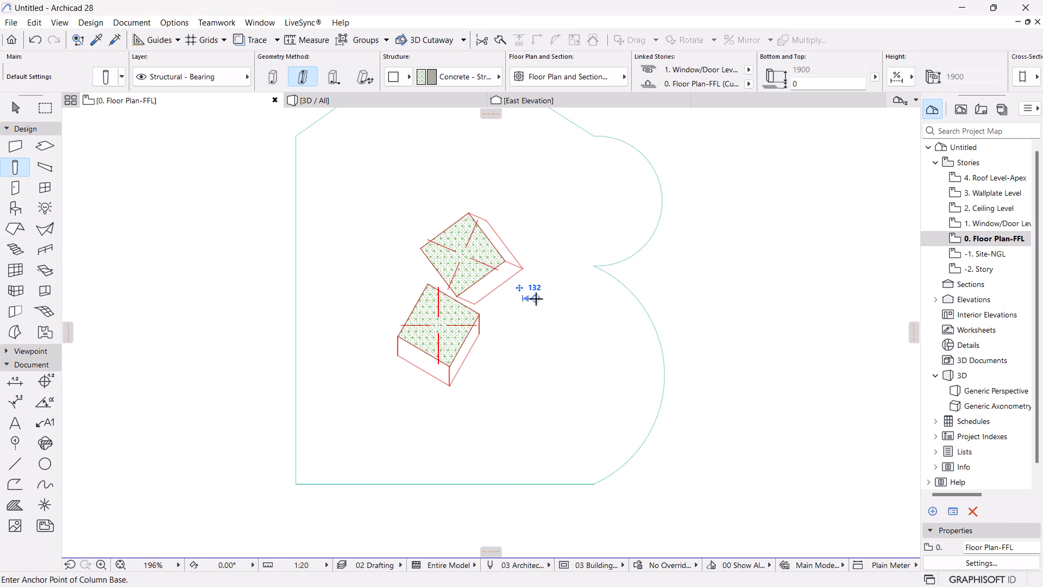
In the 3D view, place a third slanted column on the slab near its angular corner, beside the tall column
click(346, 104)
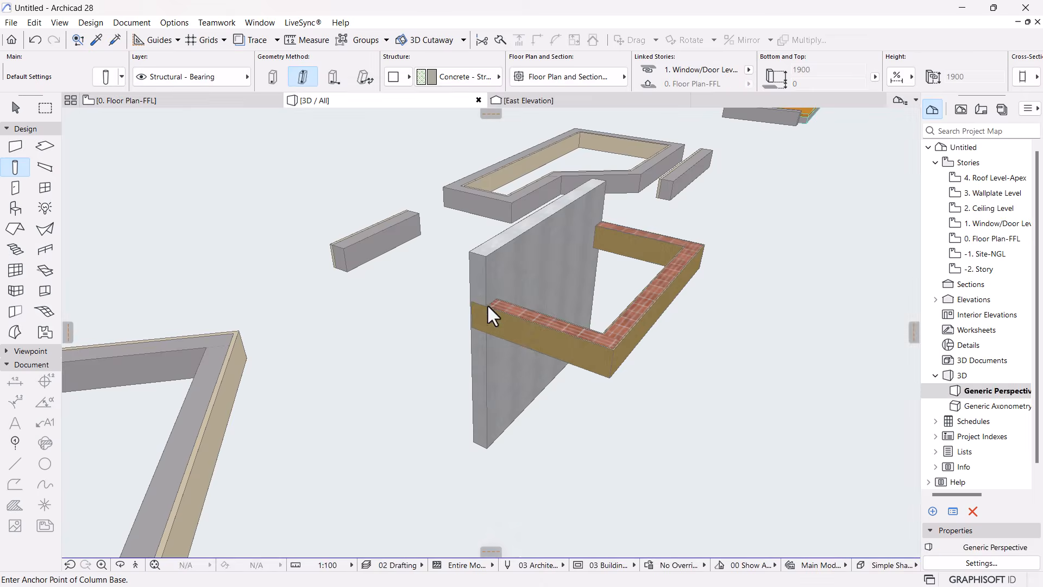
scroll(440, 304, down, 5)
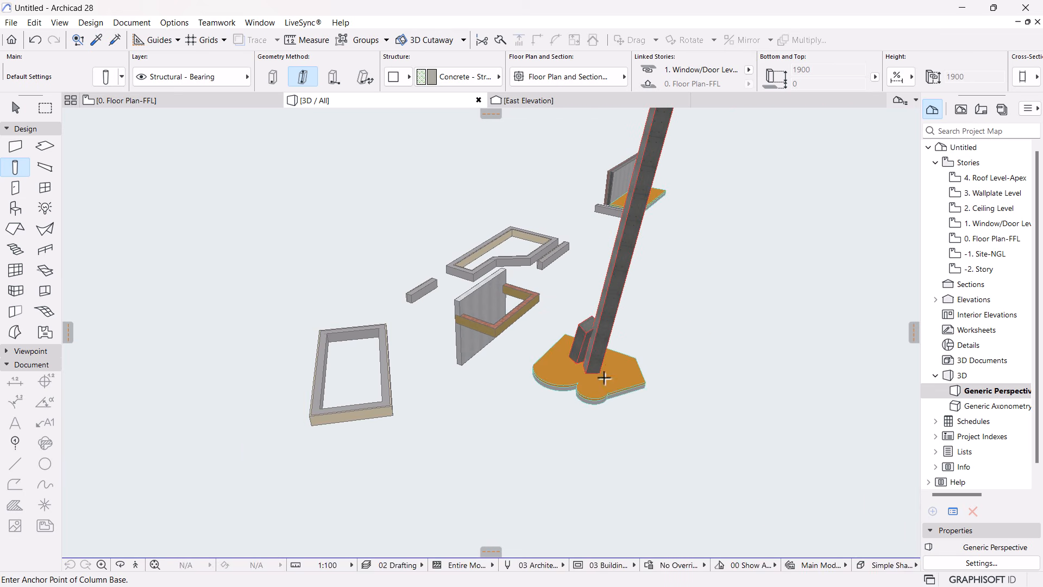
click(621, 376)
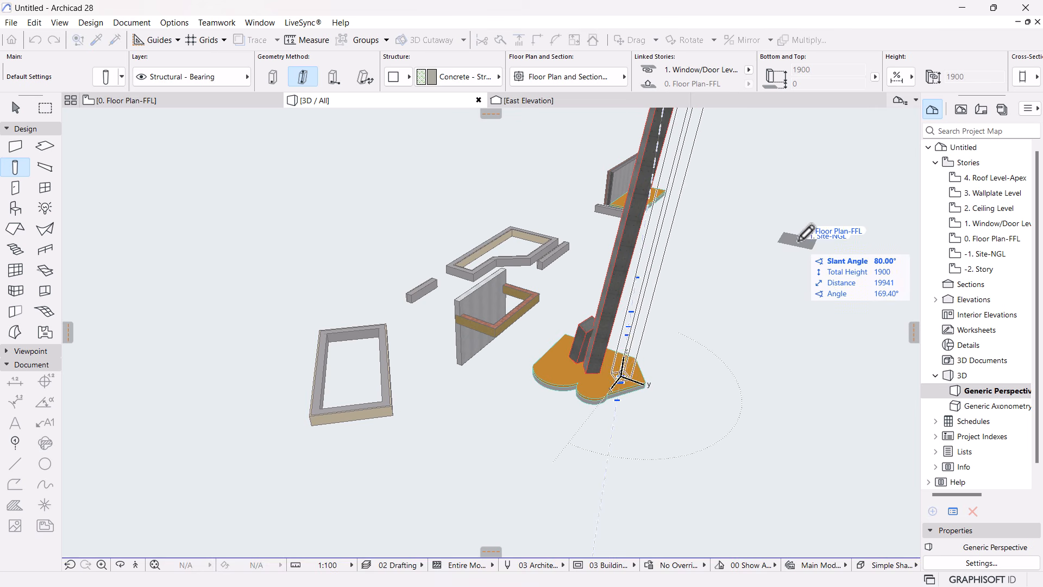
click(785, 185)
scroll(478, 435, down, 3)
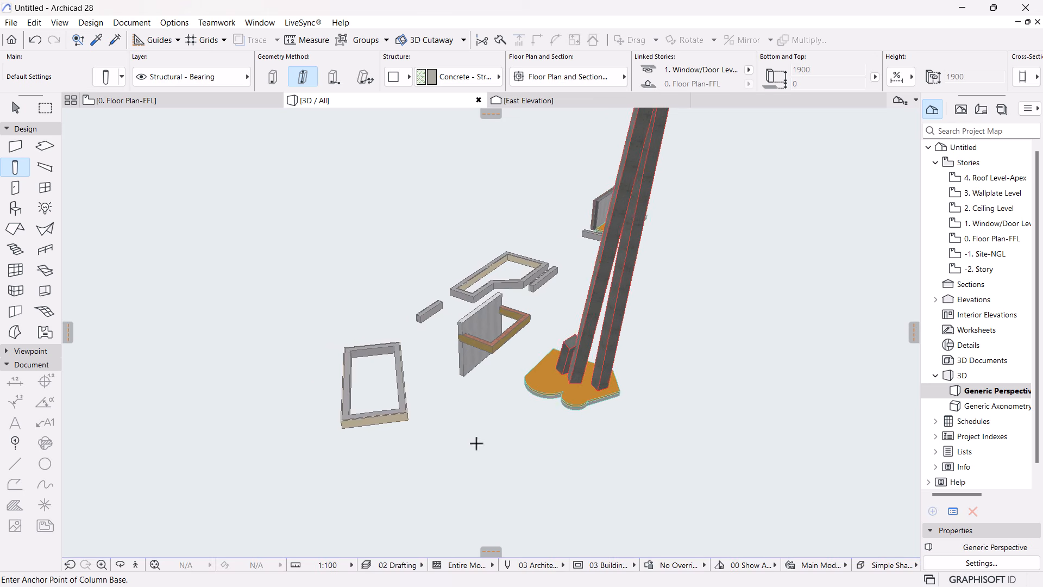
scroll(485, 427, down, 6)
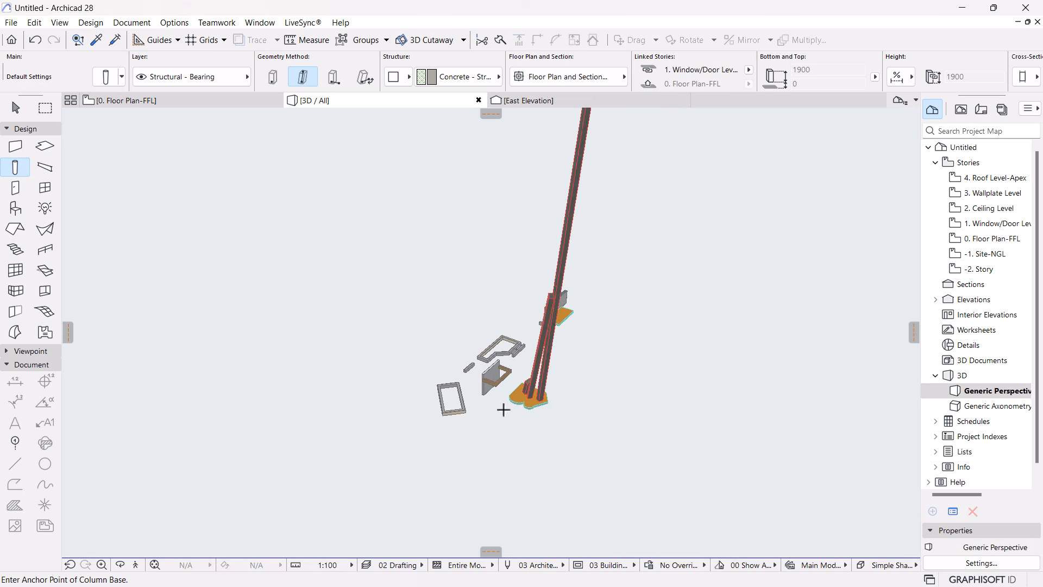
scroll(538, 367, up, 5)
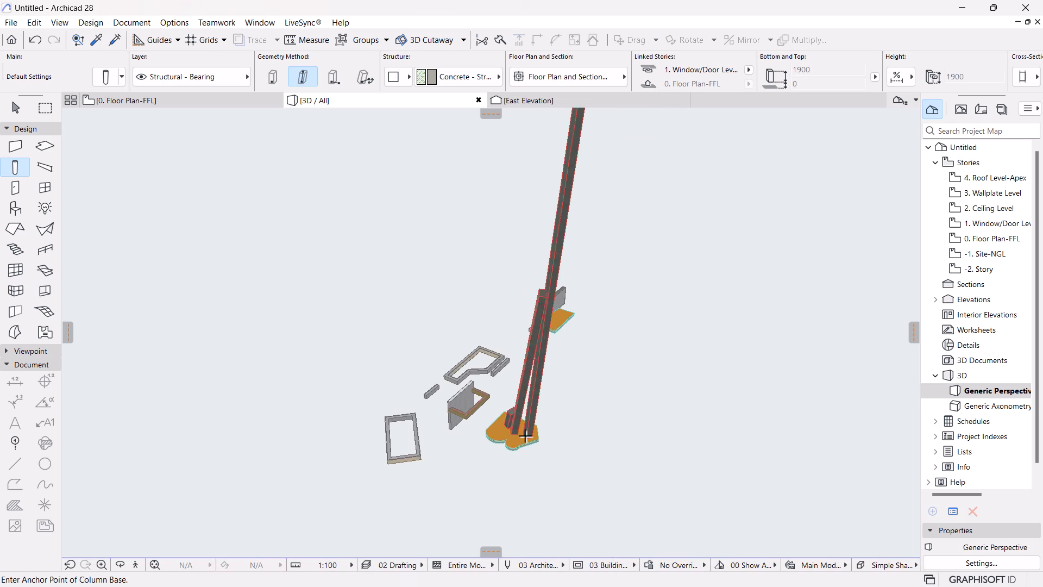
key(Escape)
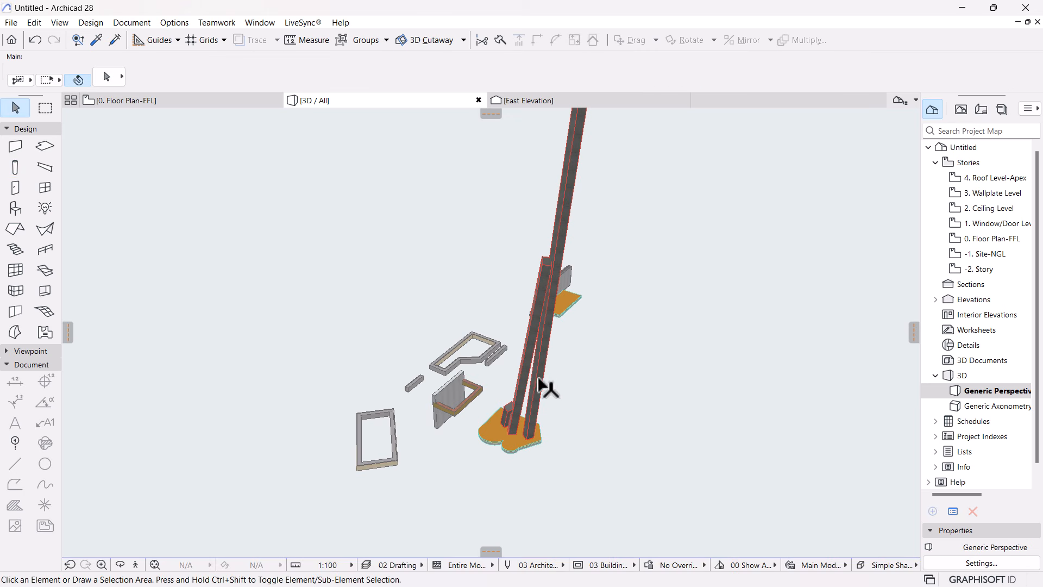
Unlink the top of the newly placed tallest column from its story and set its height to 3000
click(539, 380)
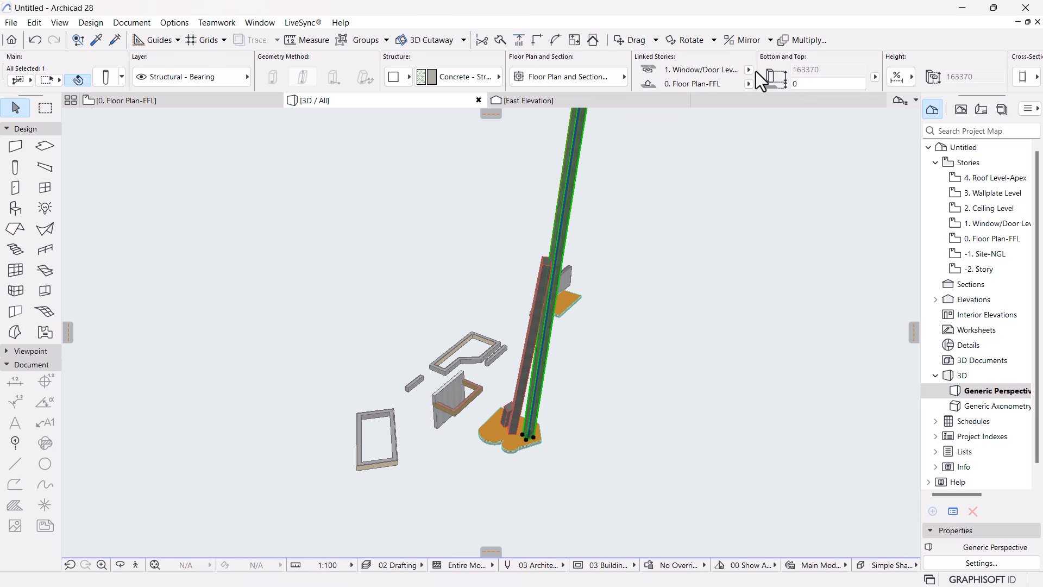
click(748, 69)
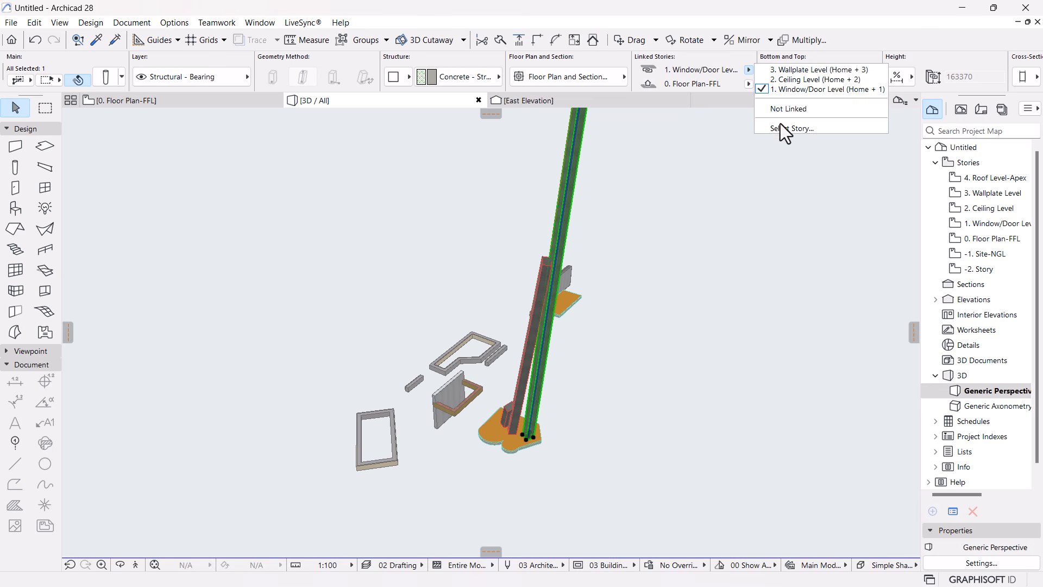
click(787, 109)
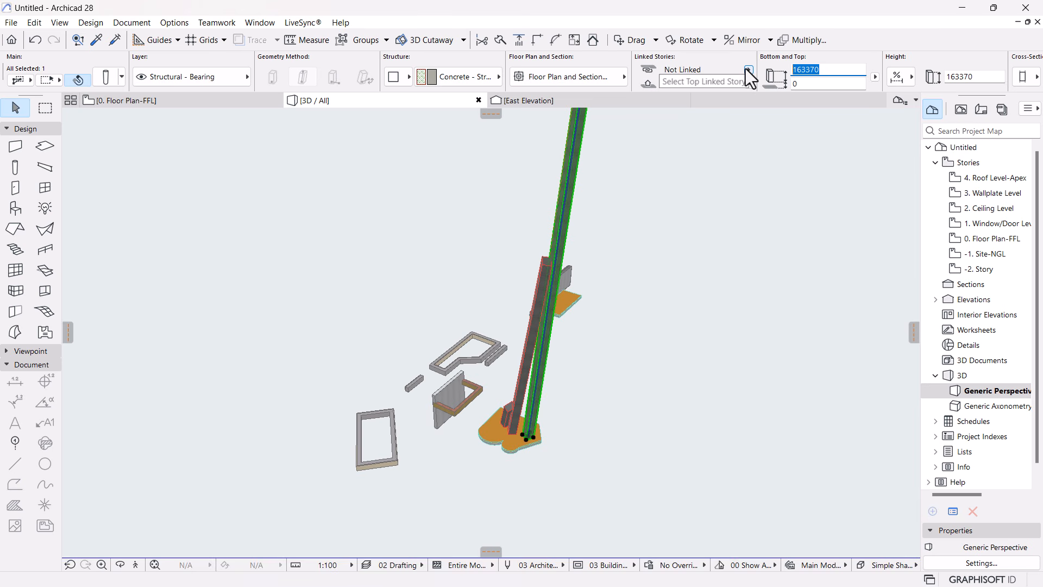
text(3000)
key(Return)
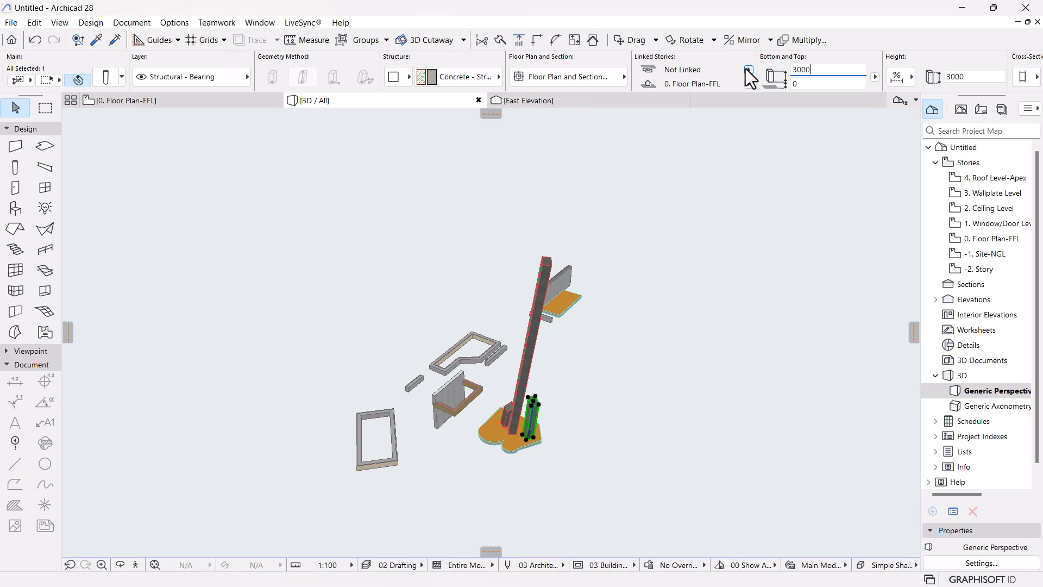
Set the remaining overlong column's top offset from 1. Window/Door Level to 0 and apply the settings
click(550, 267)
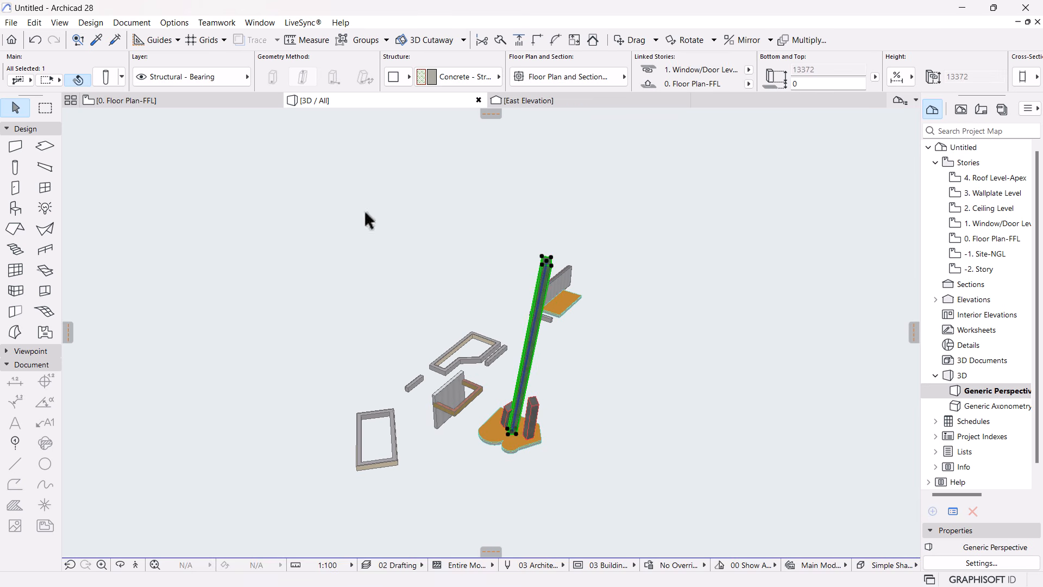
click(106, 77)
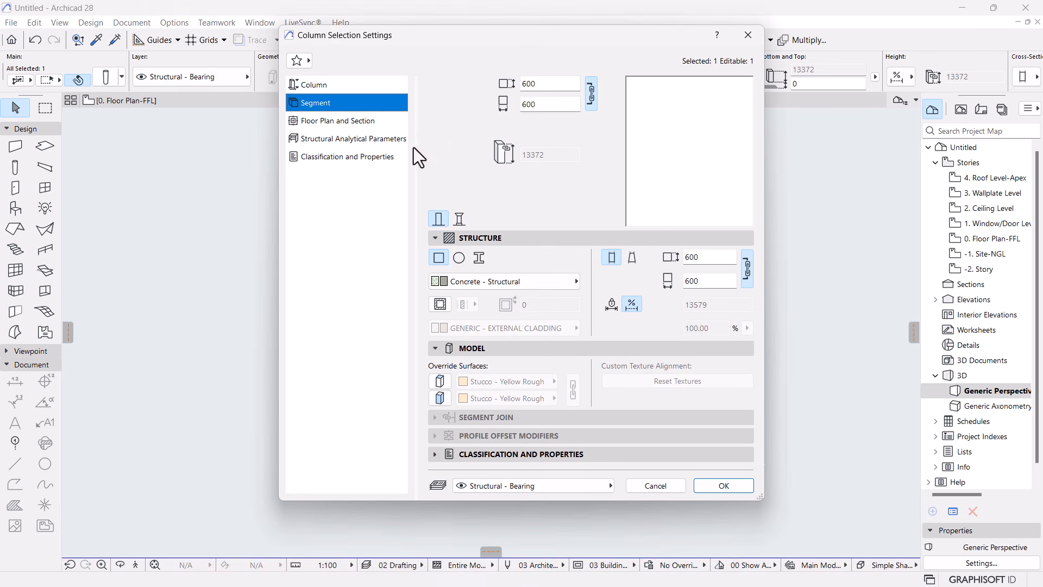
click(315, 85)
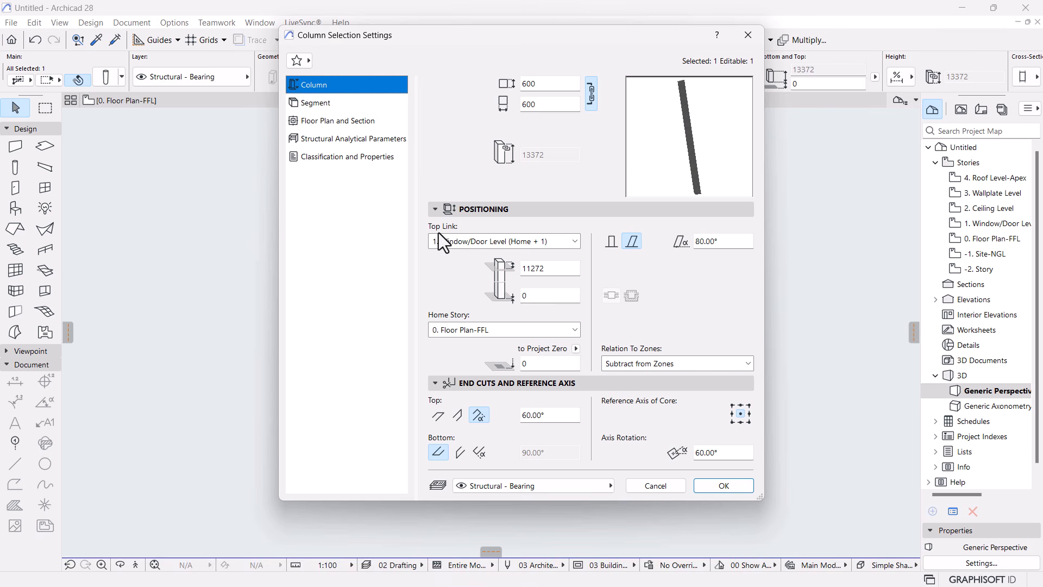
click(554, 269)
double_click(554, 268)
text(0)
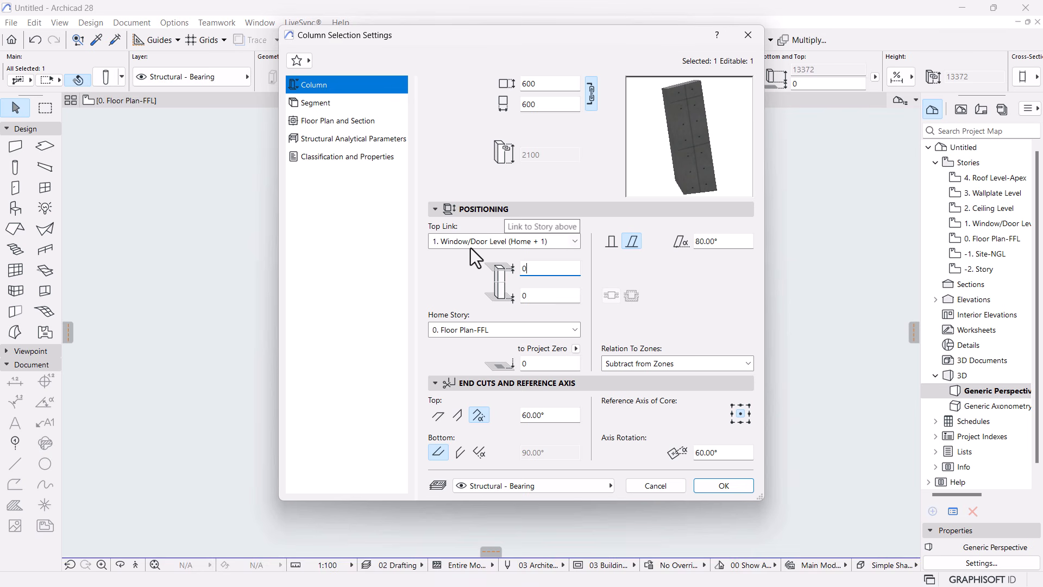
click(327, 103)
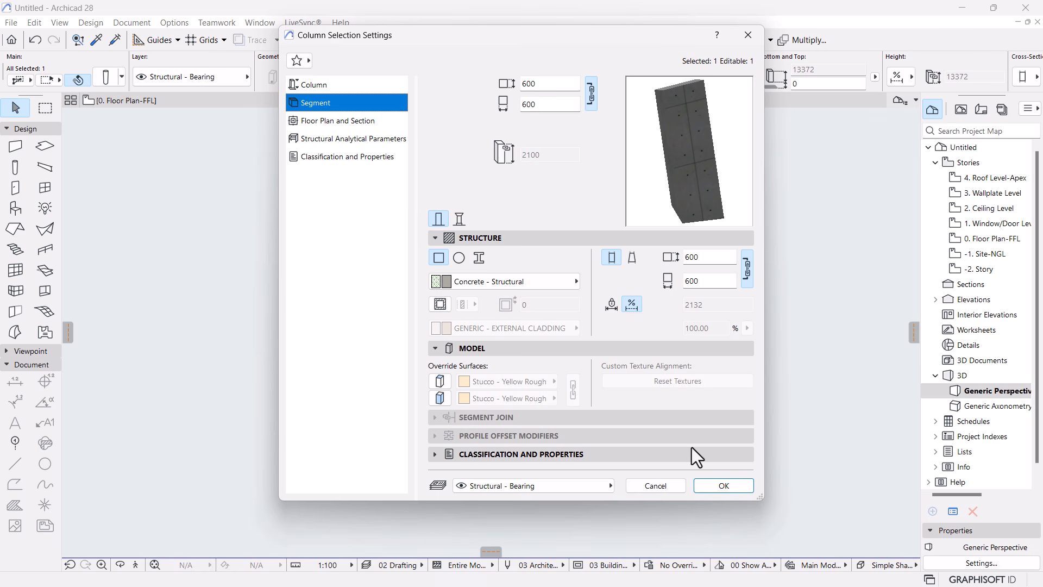
click(730, 486)
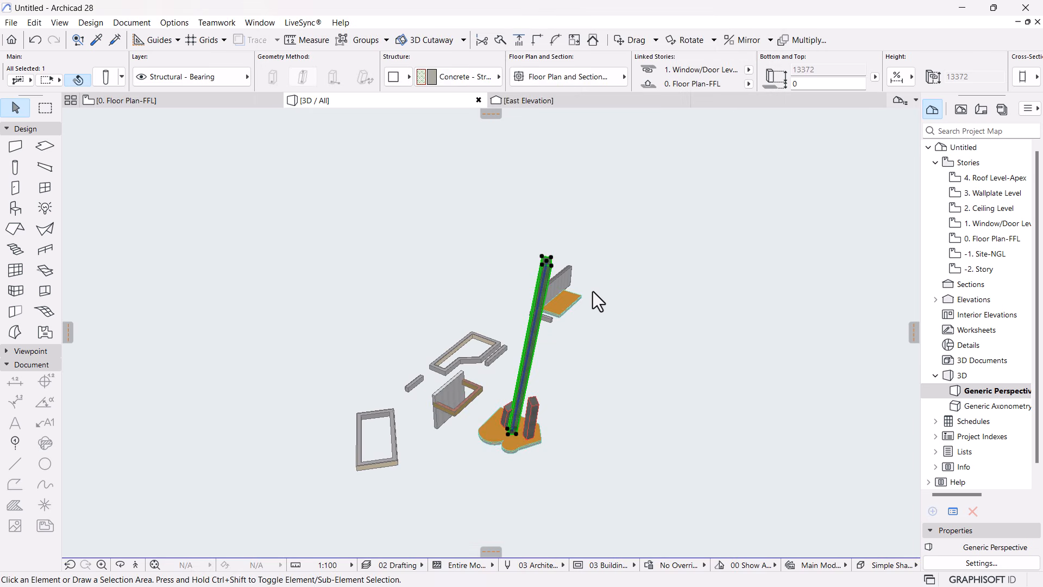
click(656, 351)
Place another slanted column with an 80° slant angle on the slab's larger rounded lobe
scroll(516, 458, up, 8)
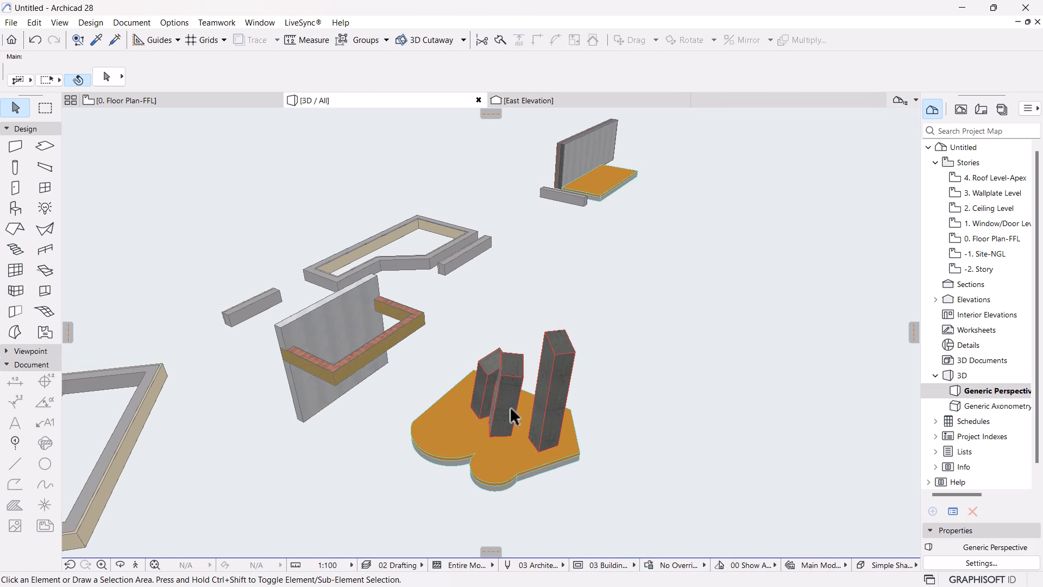
scroll(514, 405, up, 5)
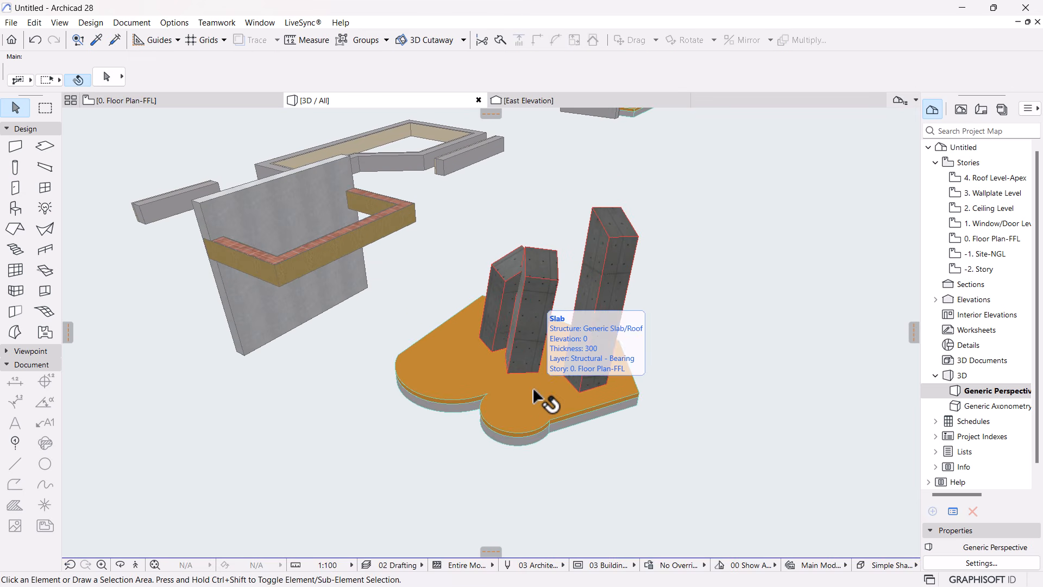
scroll(532, 387, up, 4)
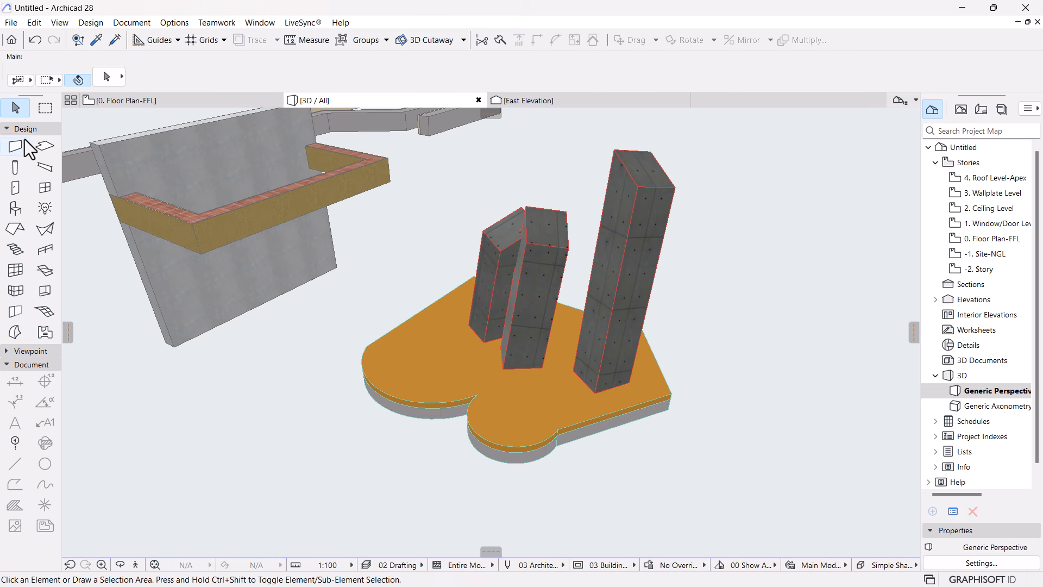
click(18, 171)
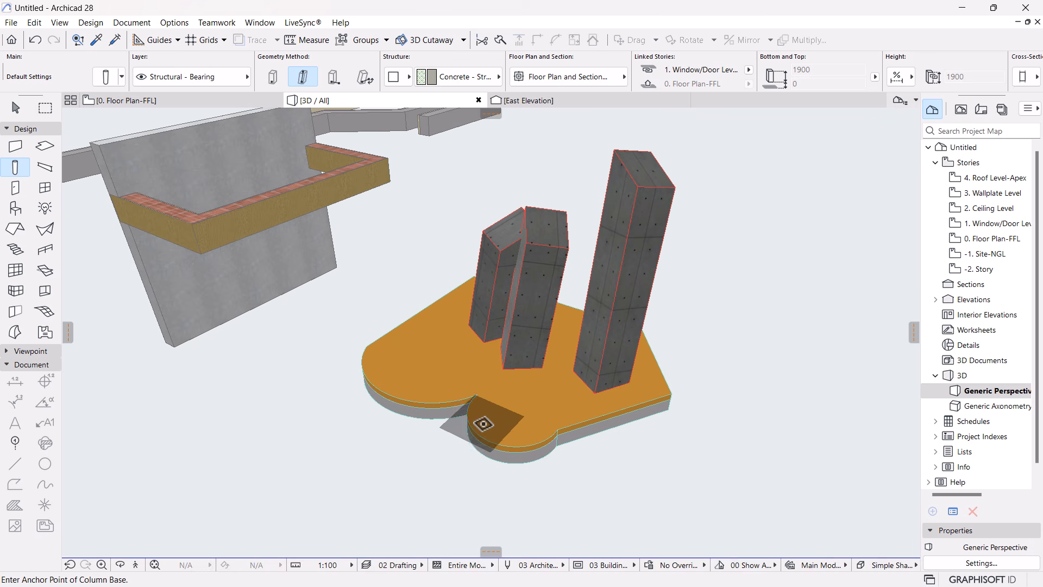
click(62, 24)
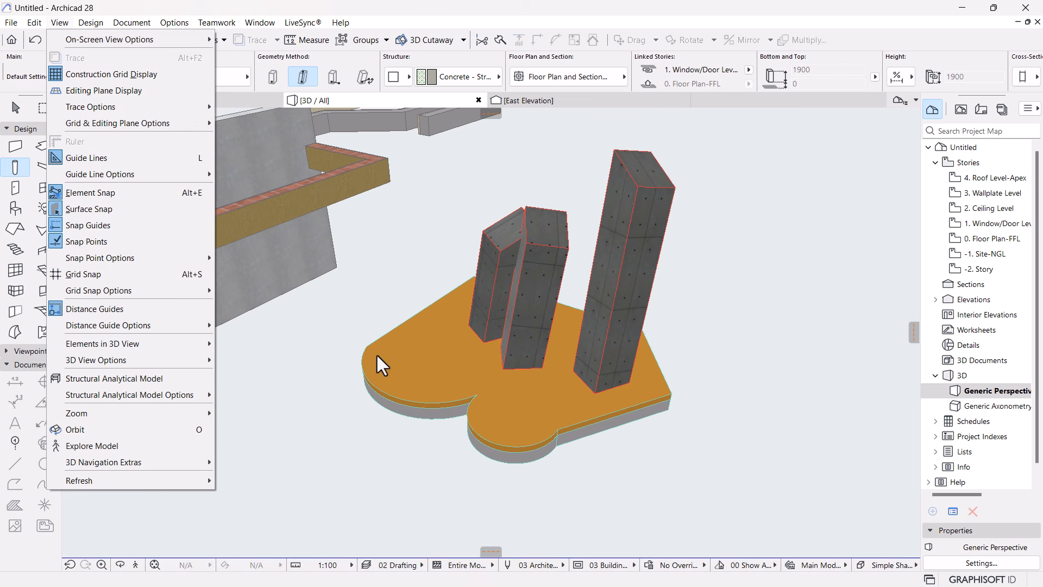
click(458, 352)
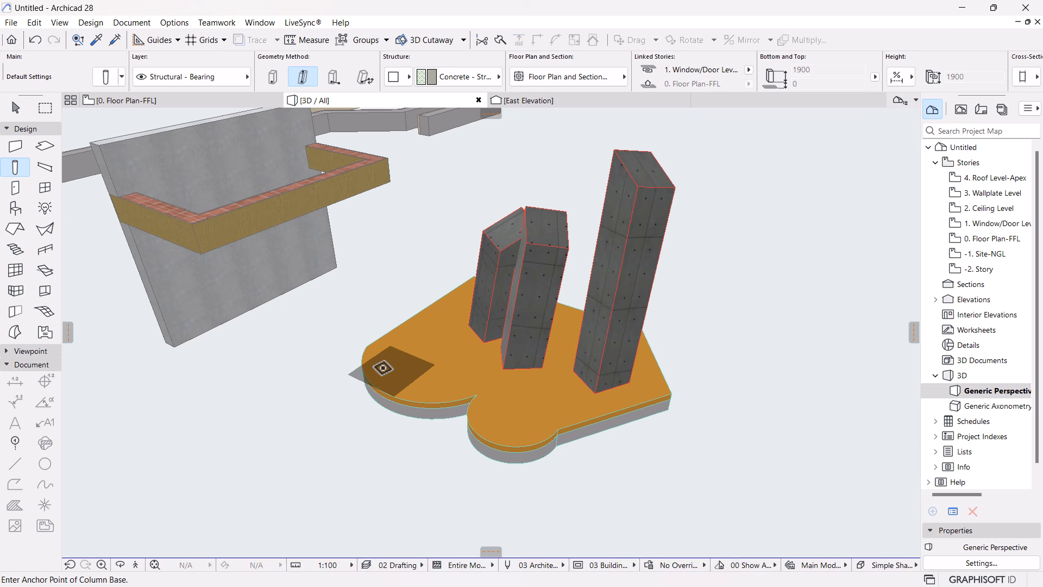
scroll(543, 371, down, 2)
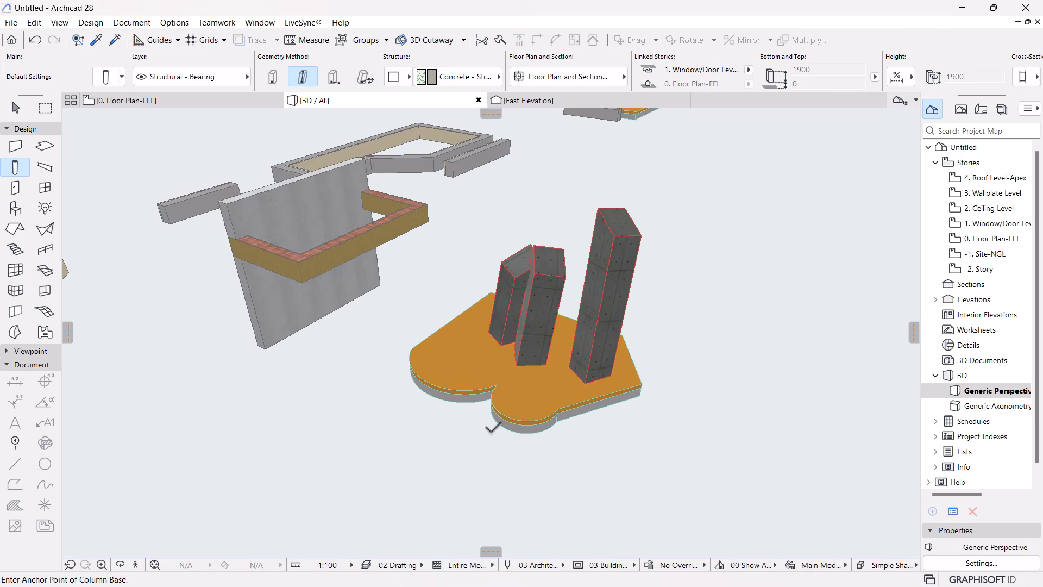
scroll(492, 425, up, 2)
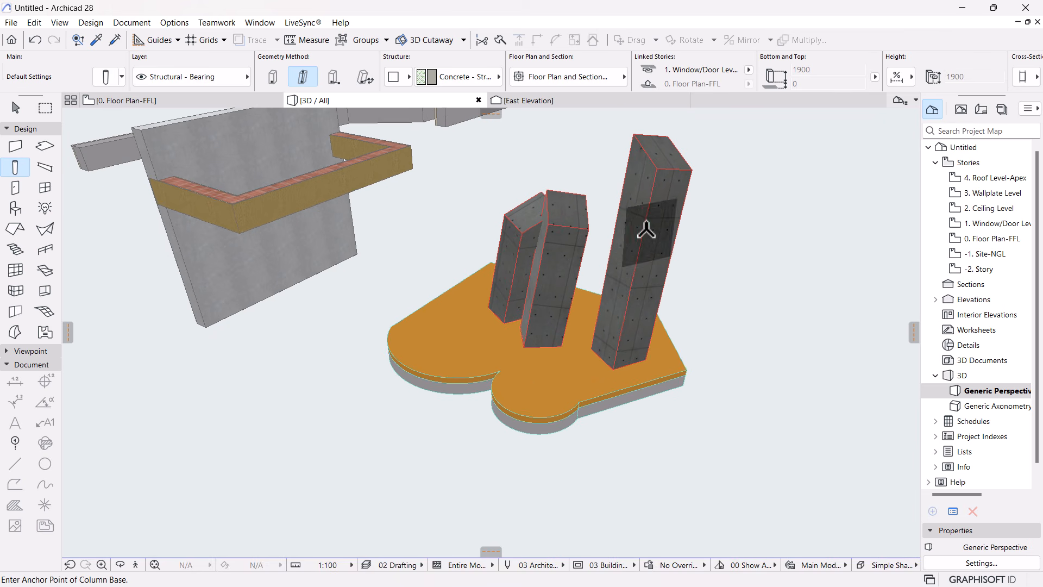
shift+middle_drag(646, 232, 548, 294)
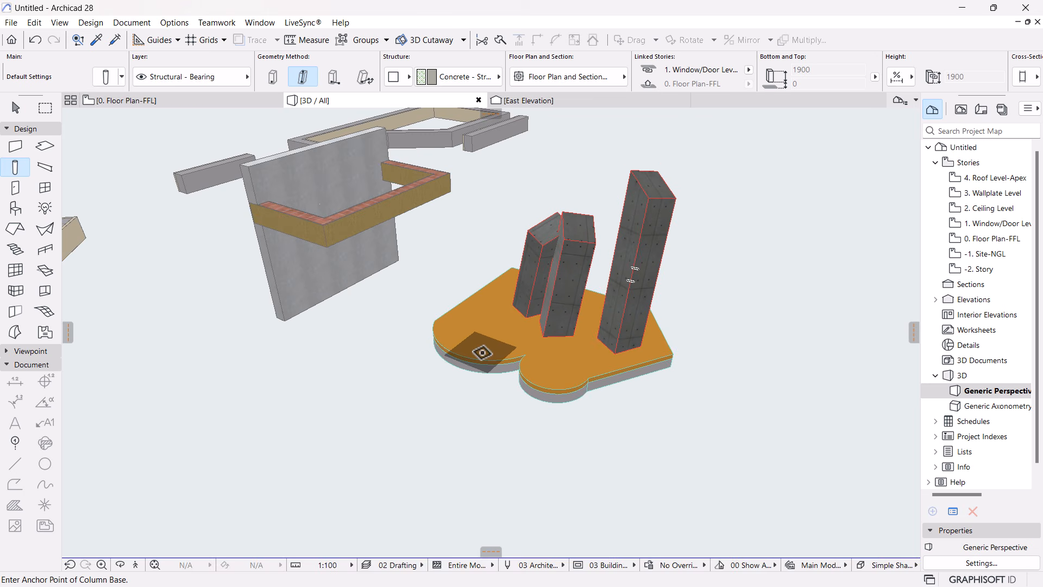
scroll(478, 340, down, 1)
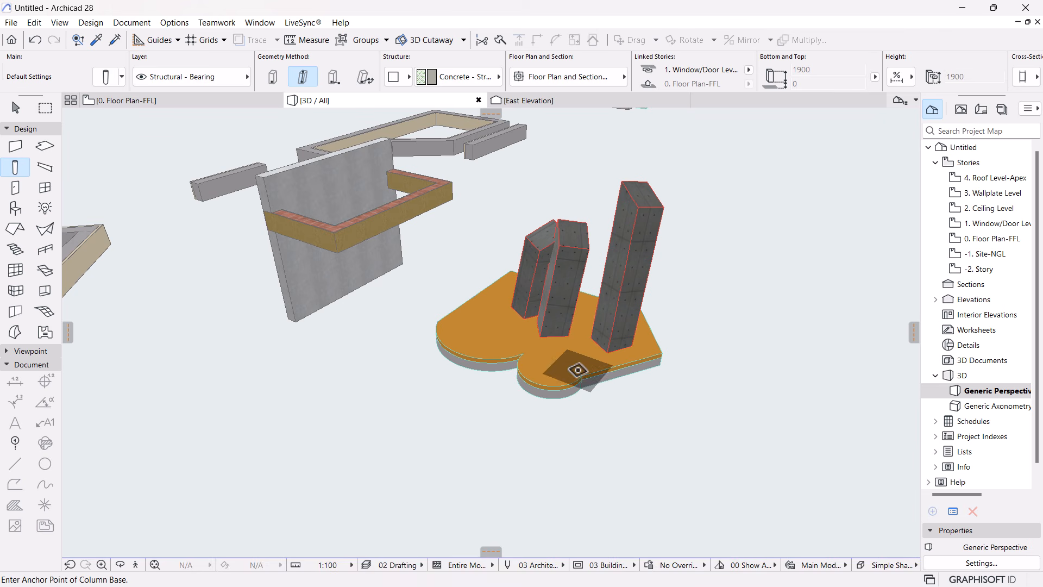
click(465, 347)
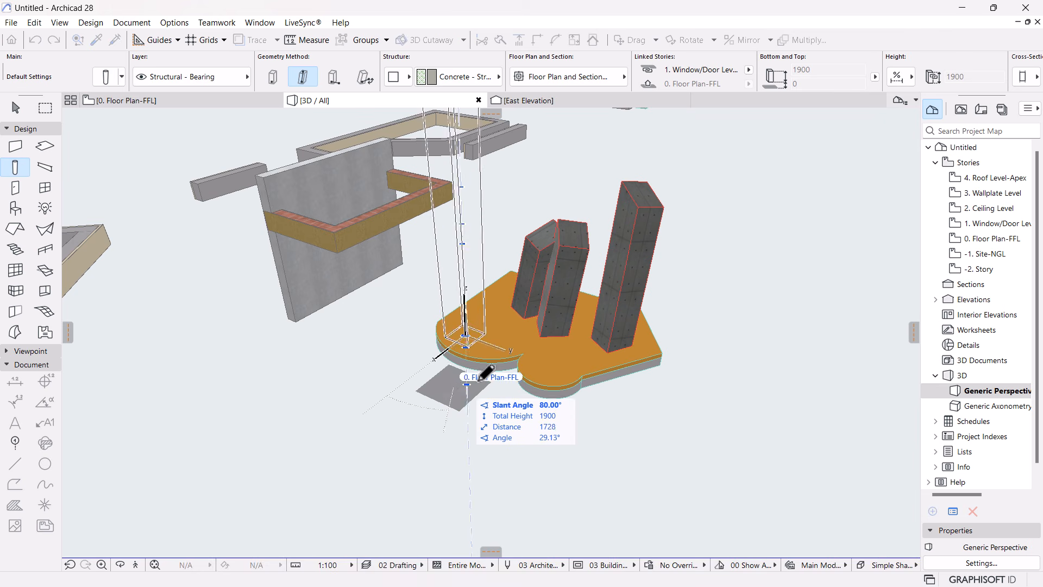
Switch to the simple geometry method and place four more columns across the slab's rounded lobes and along its straight edge
click(273, 77)
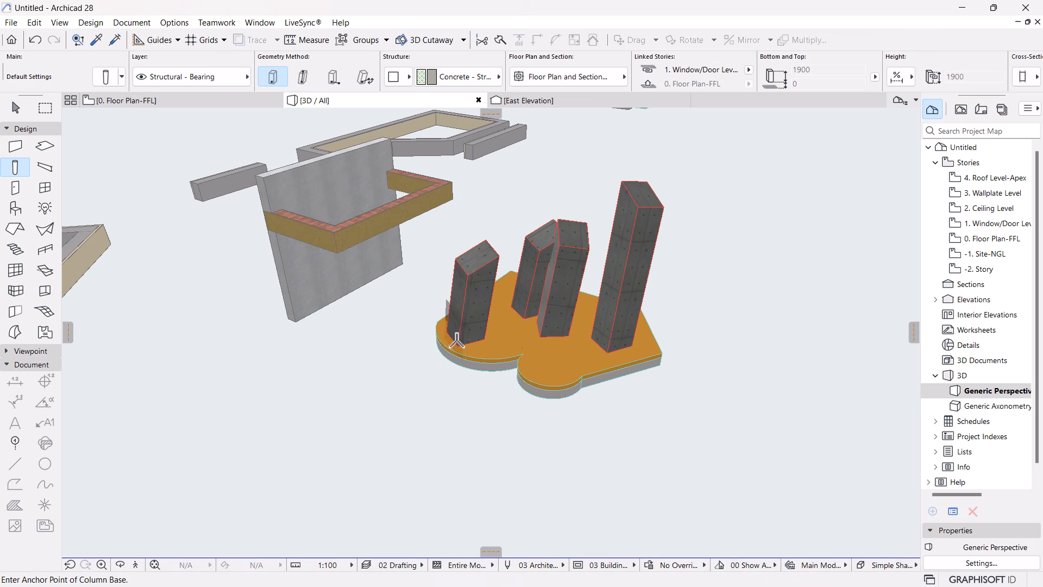
click(553, 365)
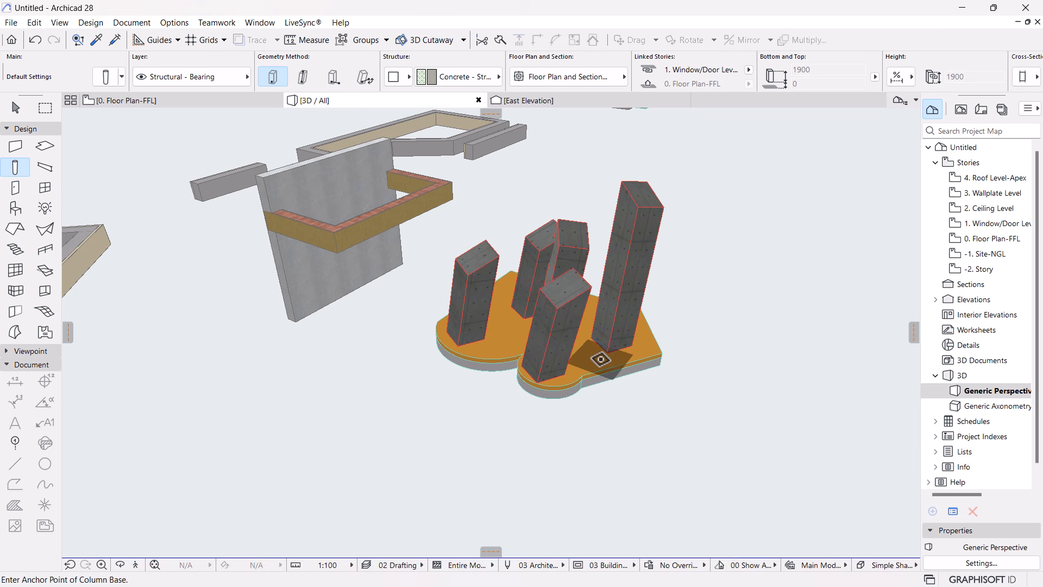
click(611, 356)
click(653, 347)
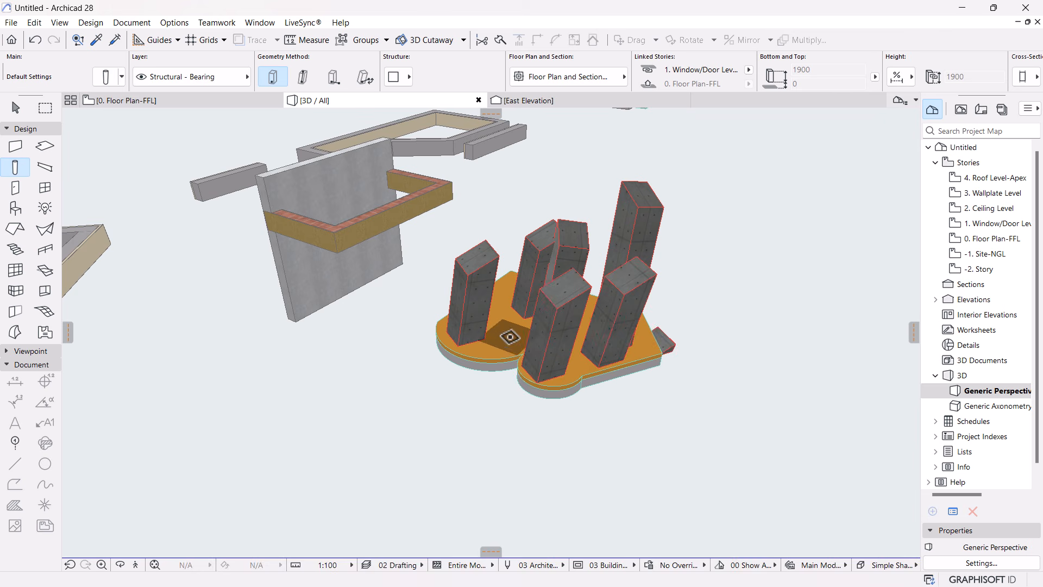
click(519, 339)
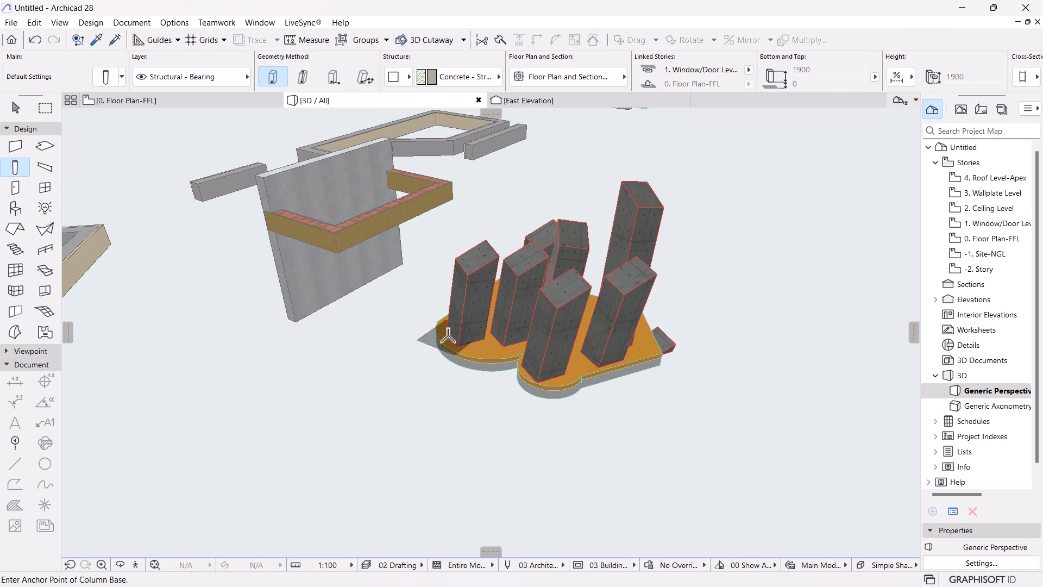
Switch the Column tool to the rotated geometry method and place a column at the slab's pointed corner, setting its rotation
click(339, 81)
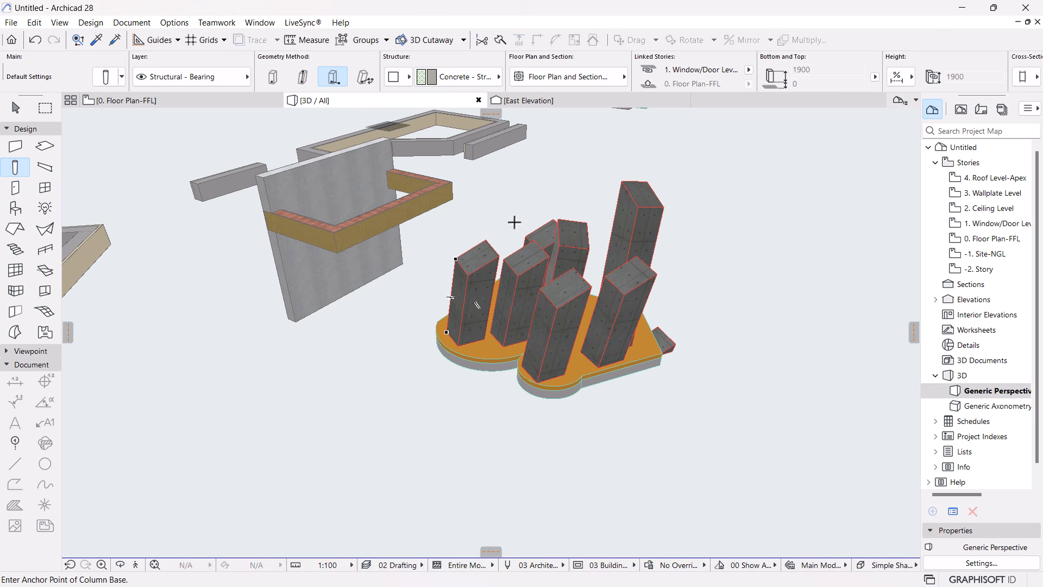
scroll(747, 381, up, 3)
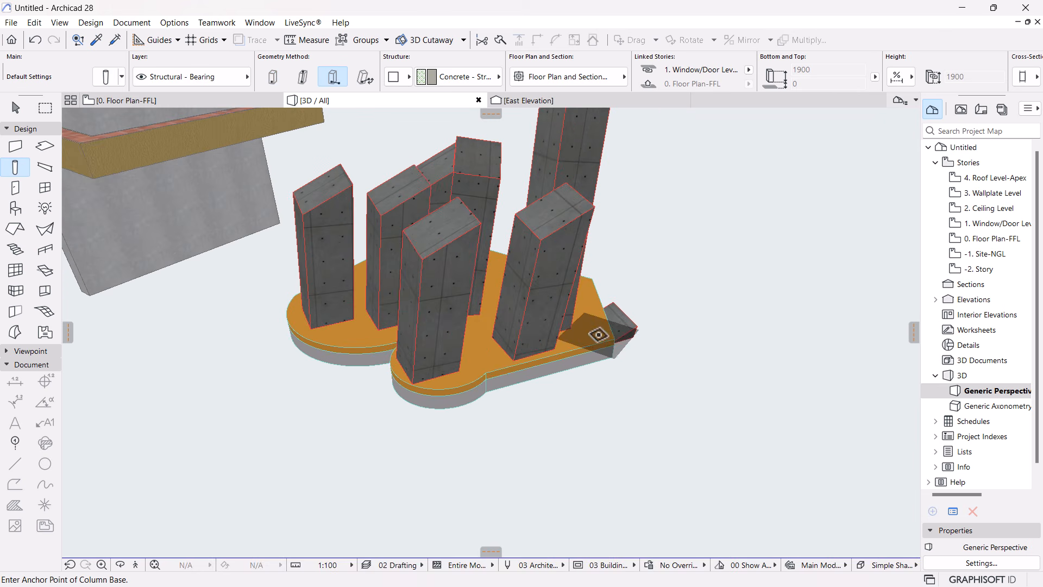
click(597, 332)
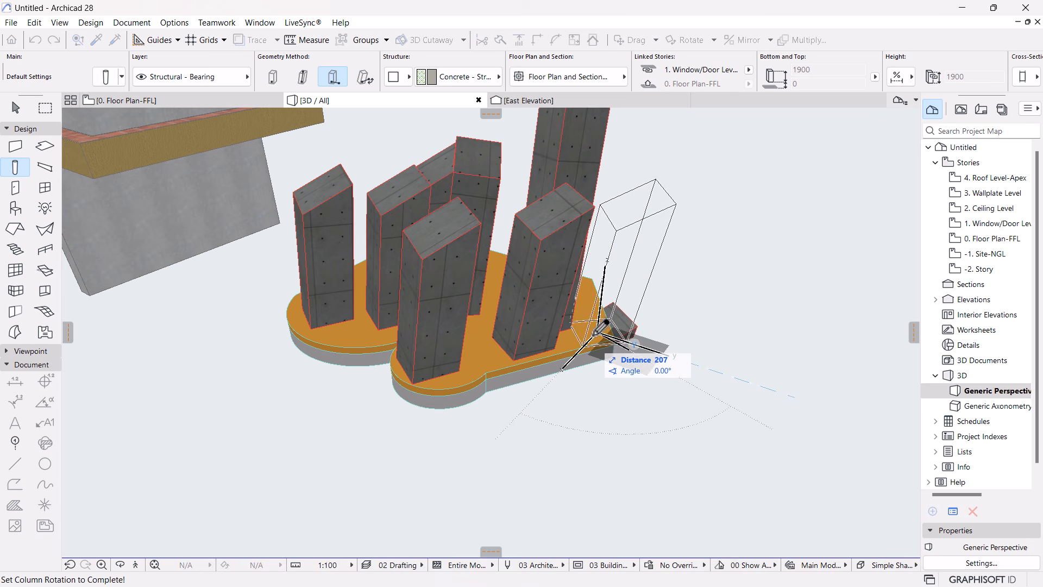
click(600, 384)
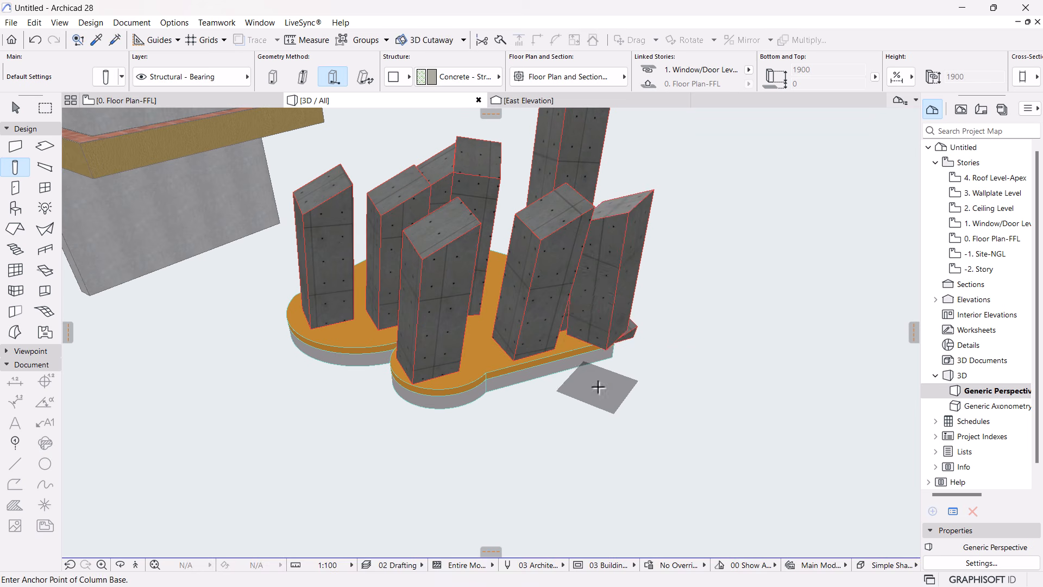
Switch to the rotated slanted geometry method and place a column between the smaller lobe and straight edge, setting its rotation and axis revolution
click(363, 77)
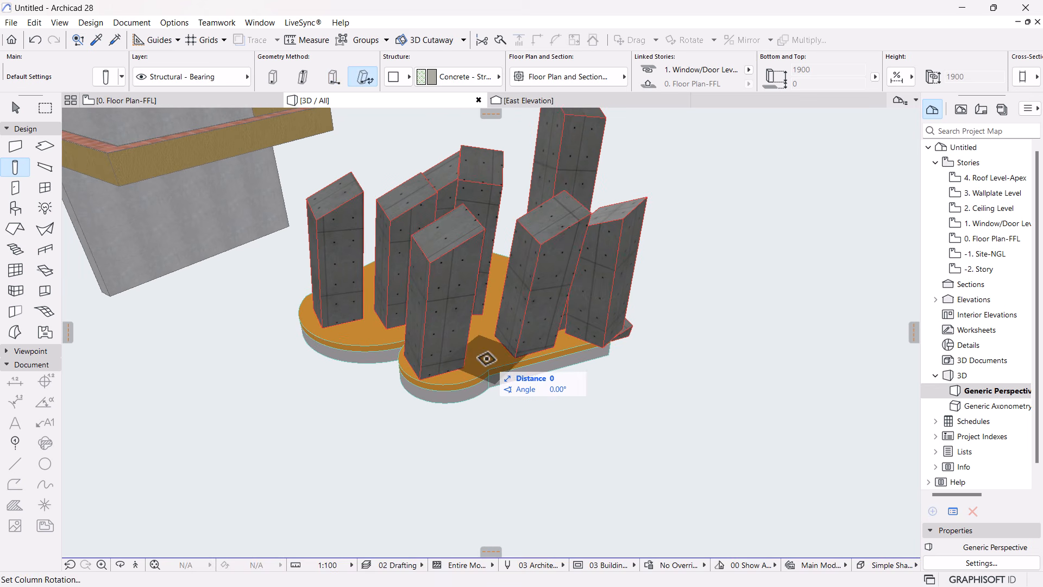
click(486, 357)
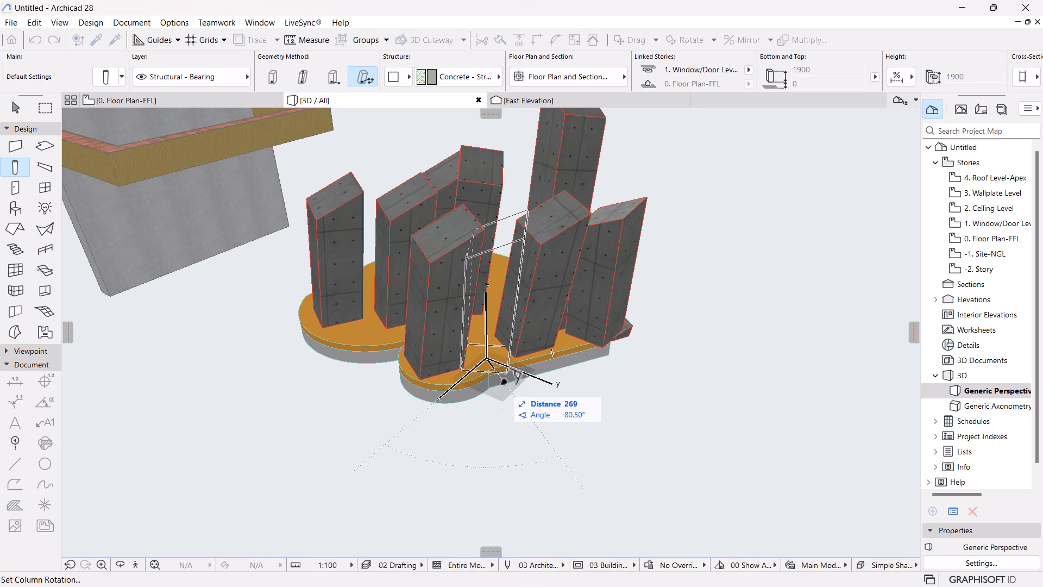
click(548, 383)
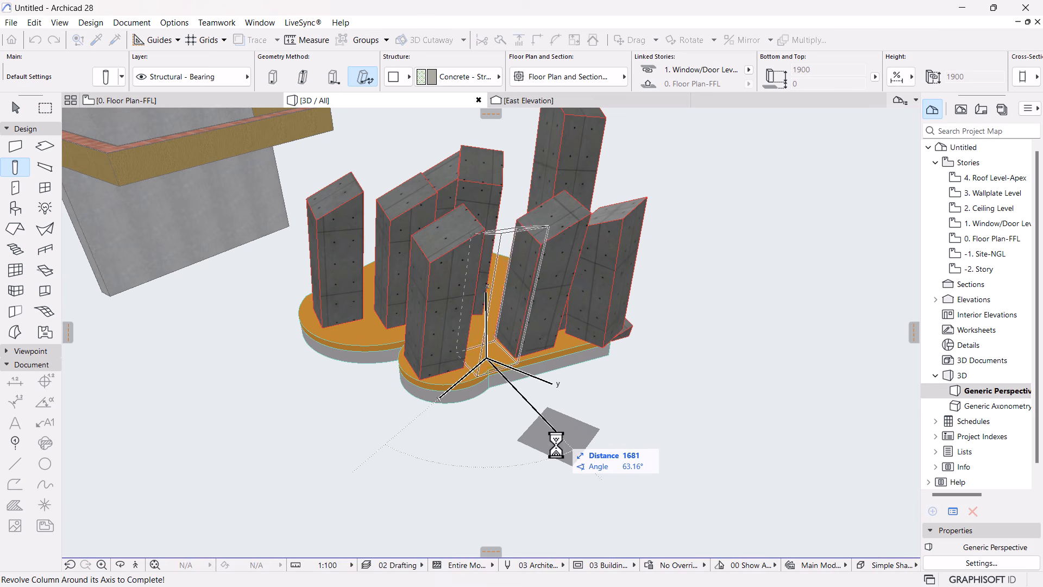
click(558, 447)
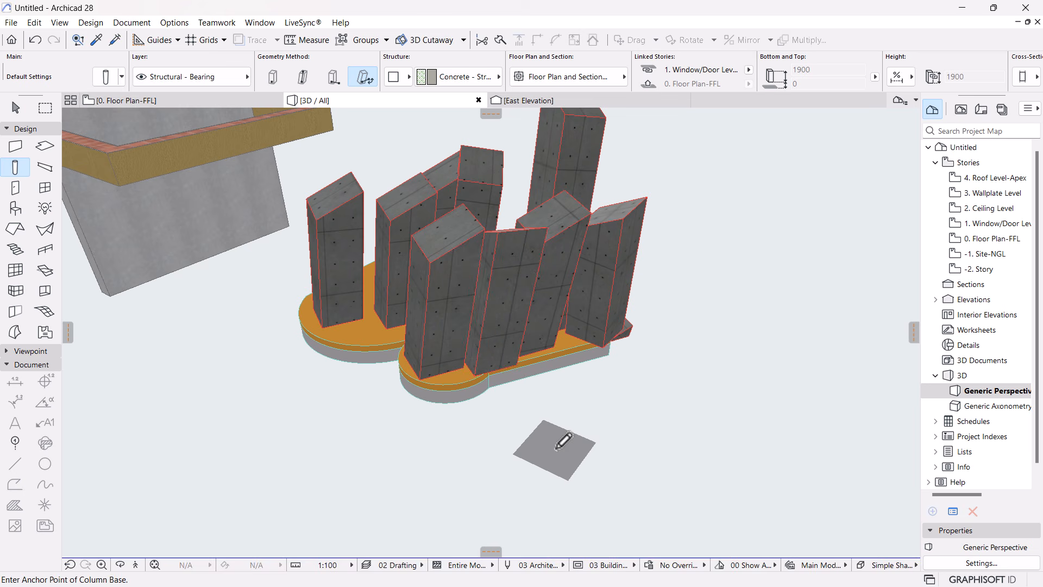
scroll(567, 440, down, 5)
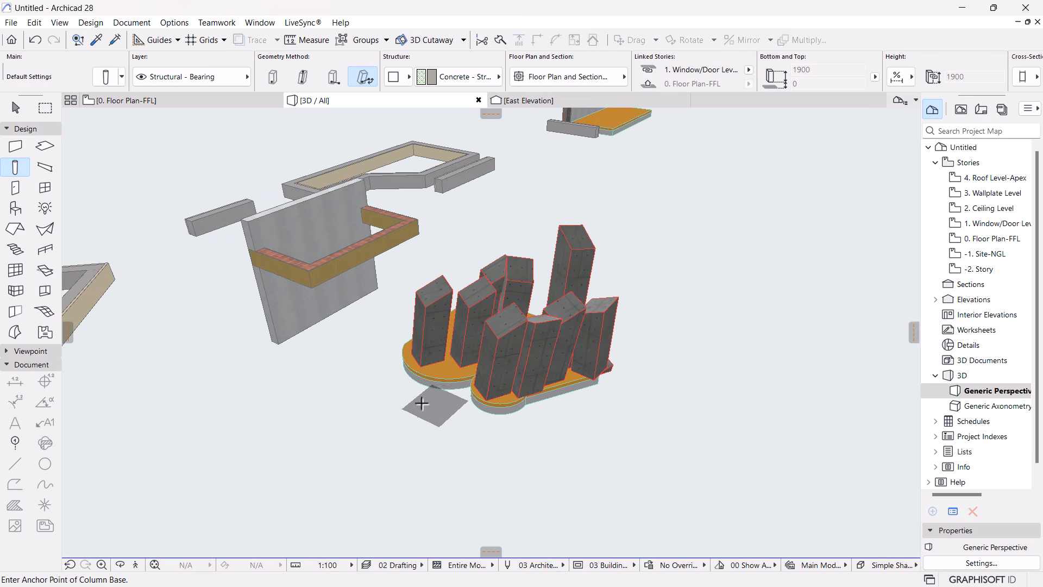
scroll(483, 361, down, 4)
scroll(537, 341, up, 3)
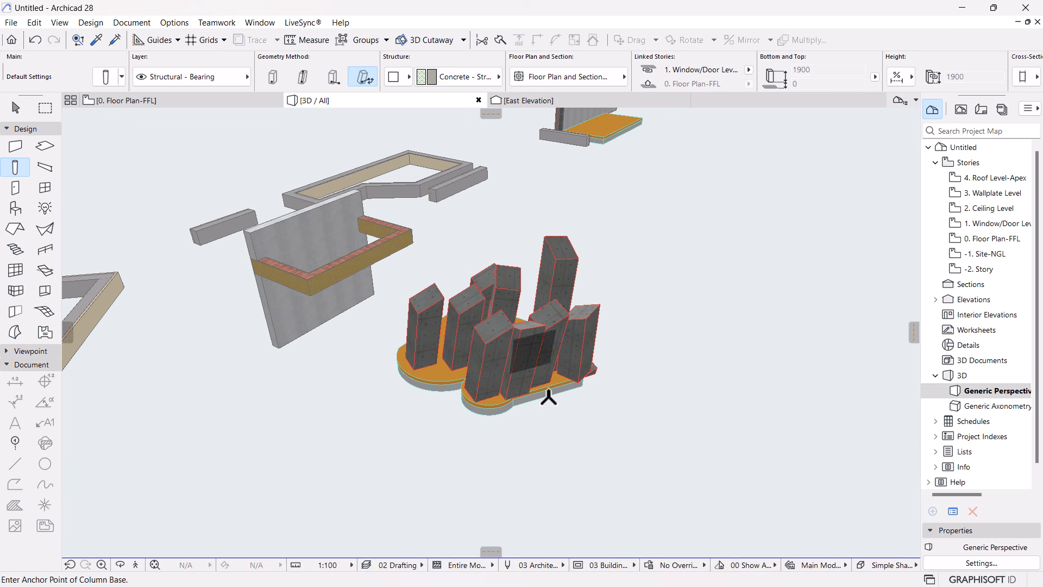
Open the 0. Floor Plan-FFL plan and draw a rectangular wall enclosure measuring 3500 by 4000 with the rectangle geometry method
key(F2)
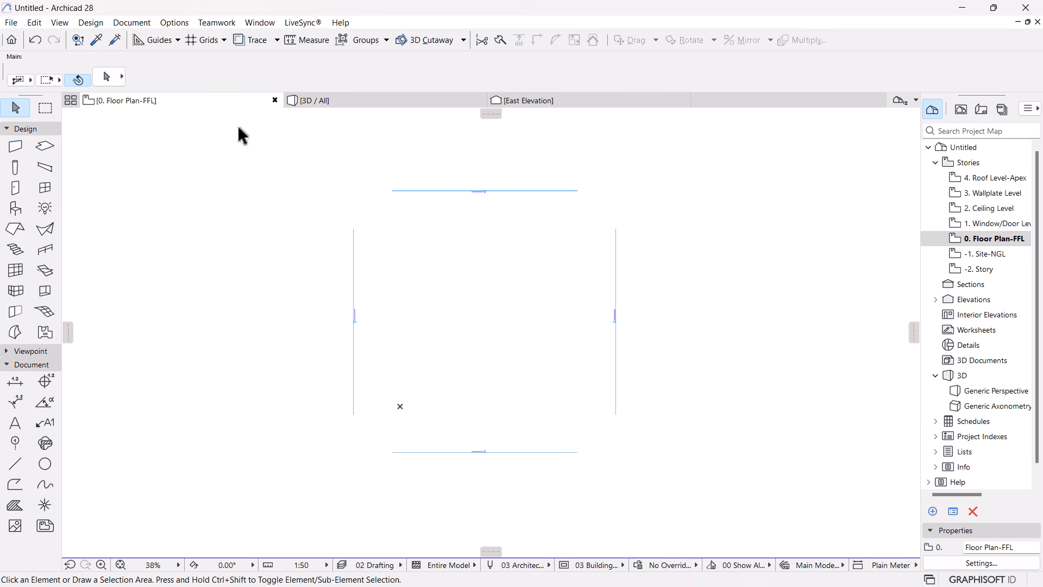
click(14, 148)
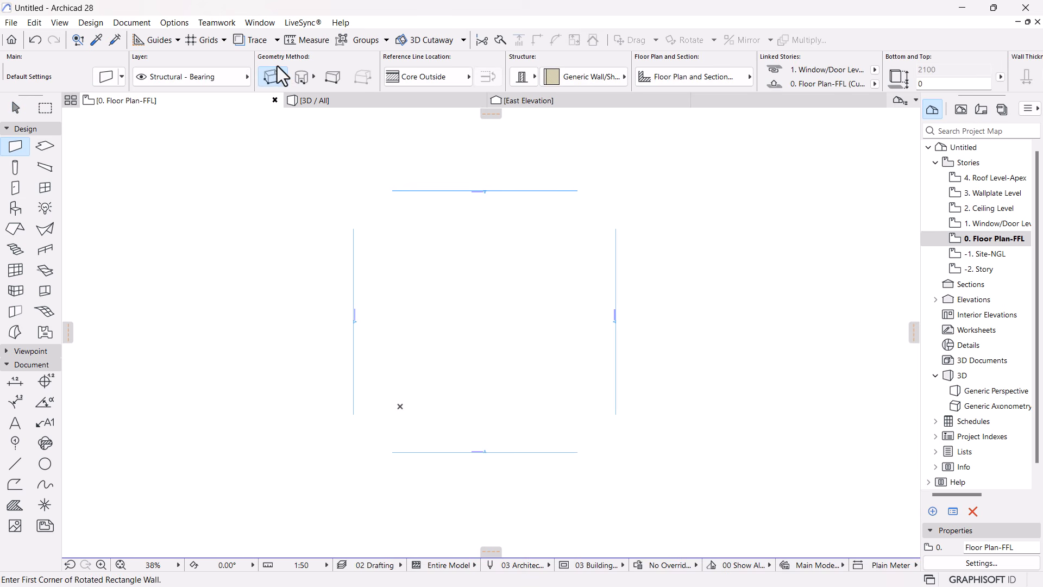
click(271, 81)
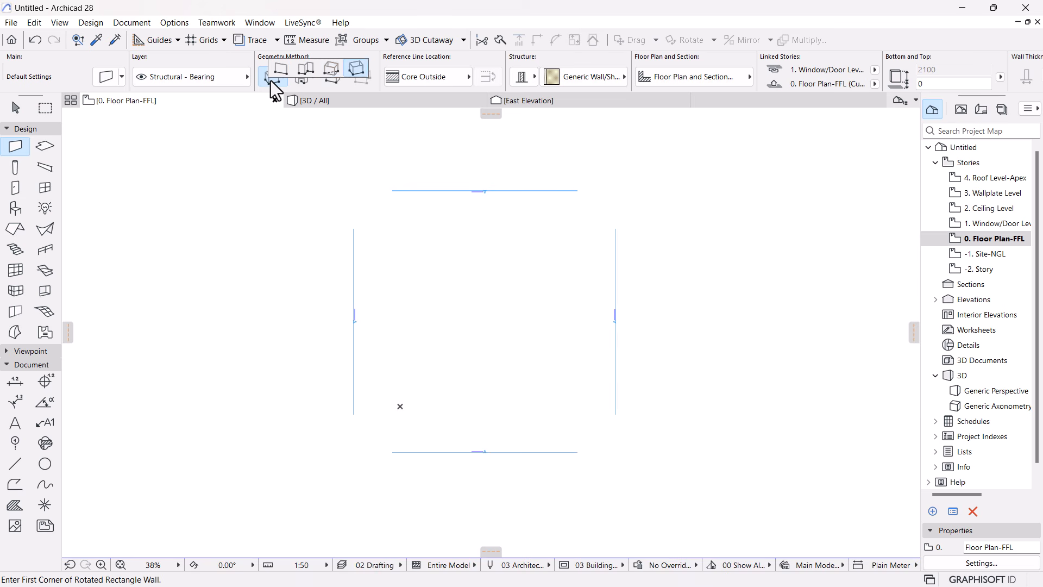
click(329, 69)
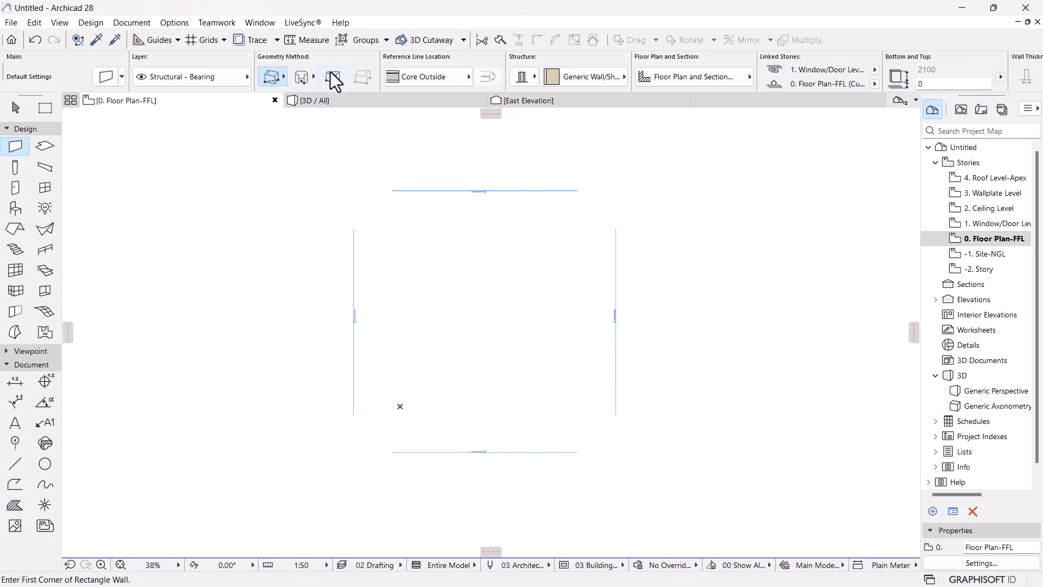
click(422, 255)
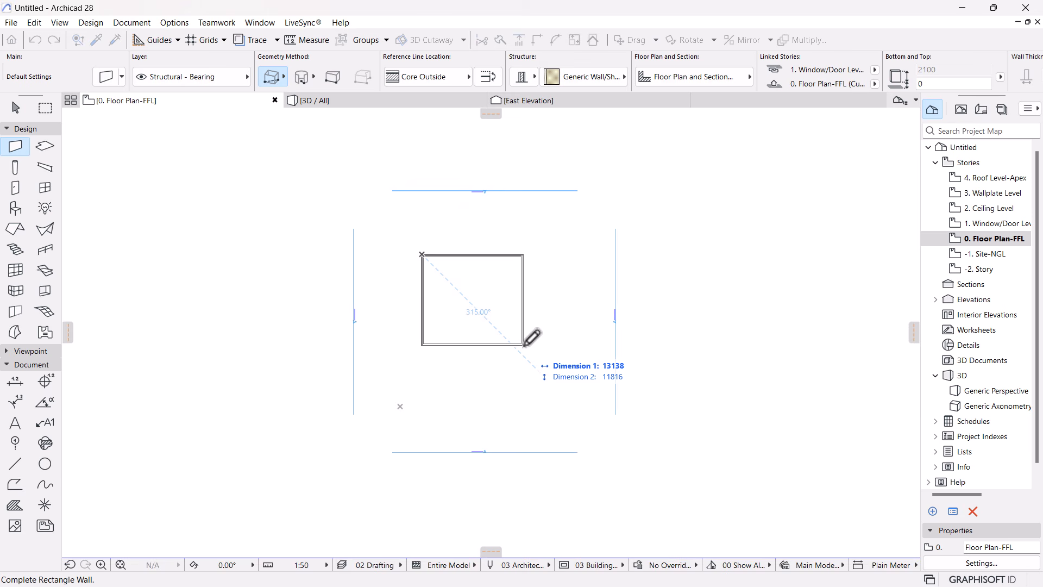
text(3500)
key(Tab)
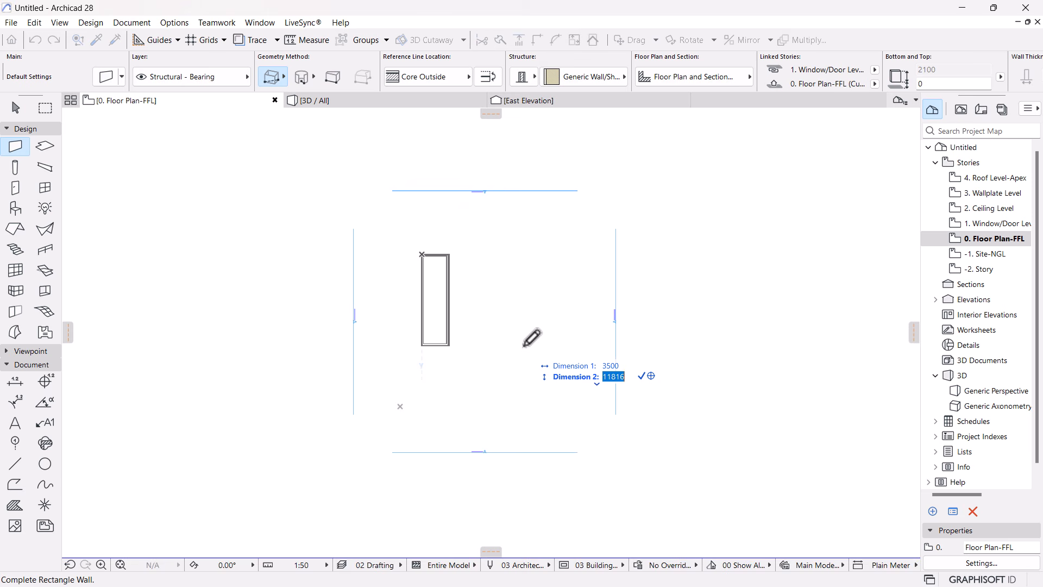
text(4000)
key(Return)
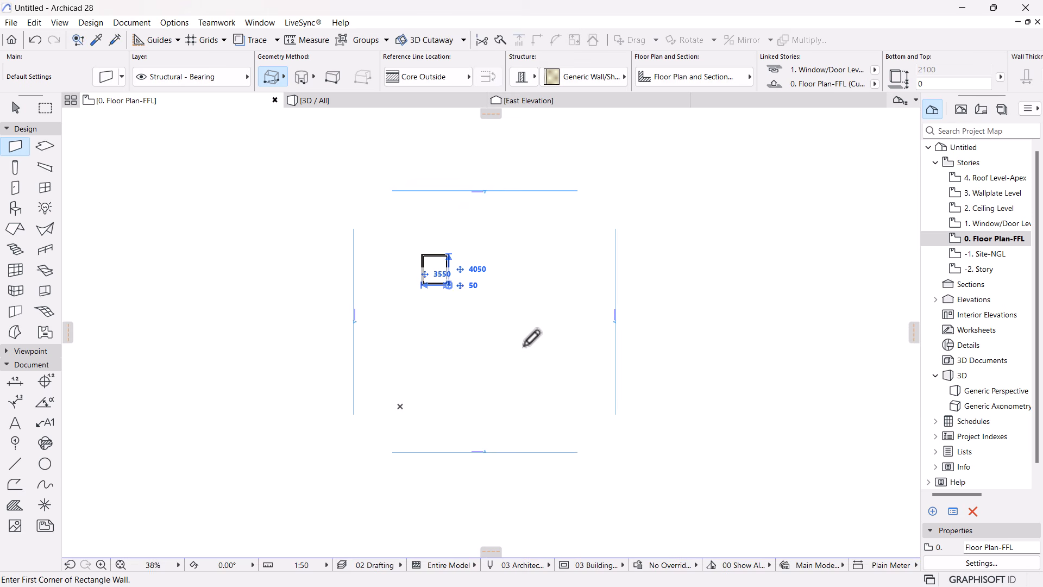
Move all four walls of the enclosure together so its lower-left corner sits on the project origin, then deselect them
scroll(410, 264, up, 1)
scroll(410, 264, up, 4)
scroll(409, 256, down, 5)
scroll(451, 284, up, 2)
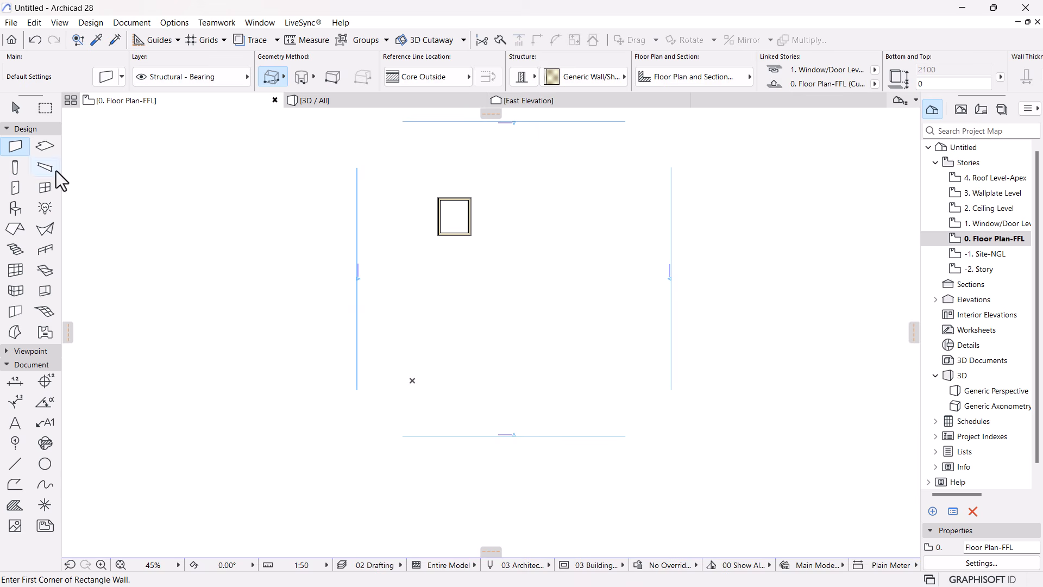
click(15, 107)
drag(509, 173, 412, 274)
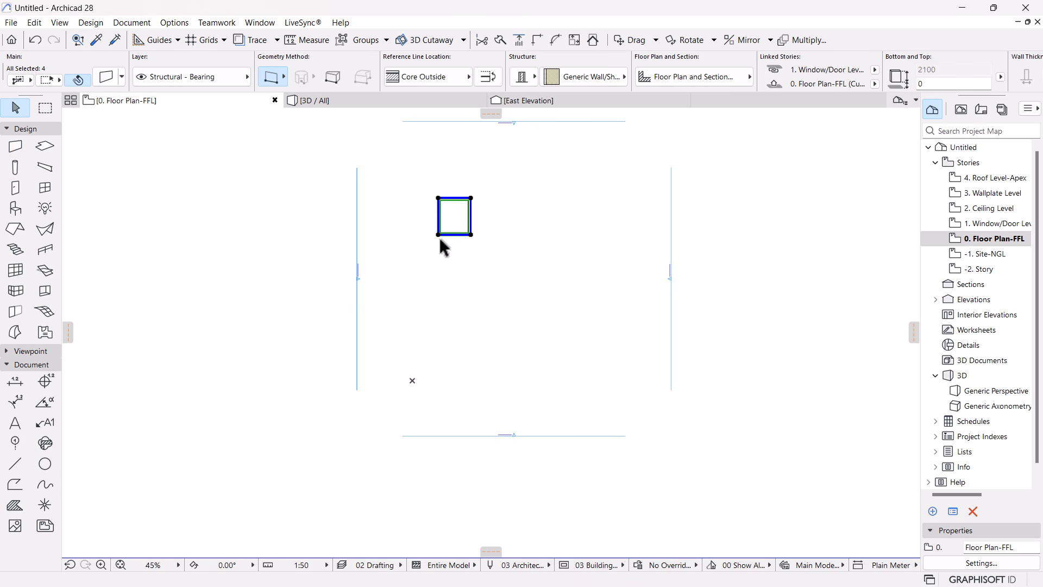
key(ctrl+d)
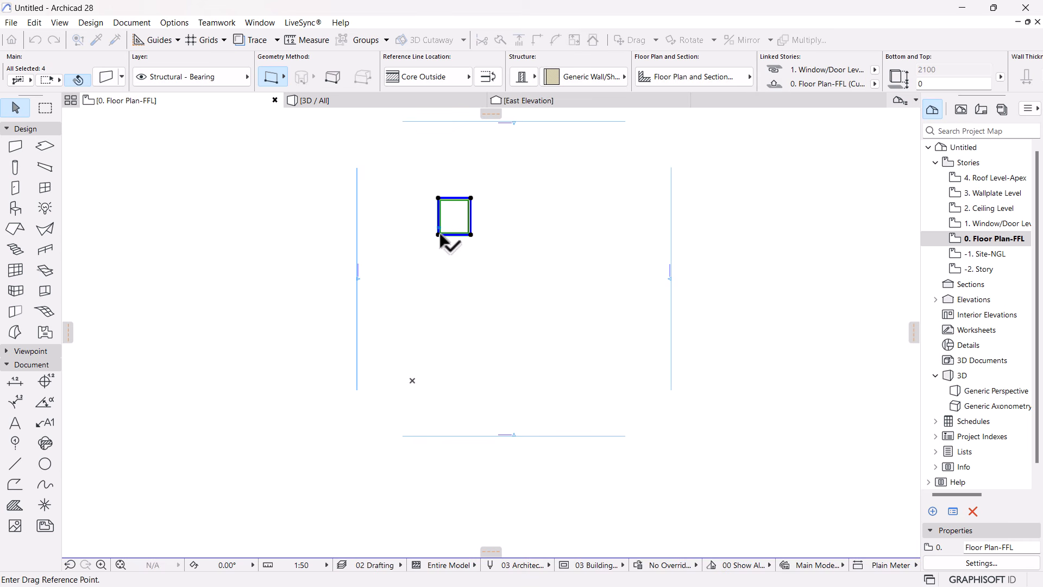
key(Escape)
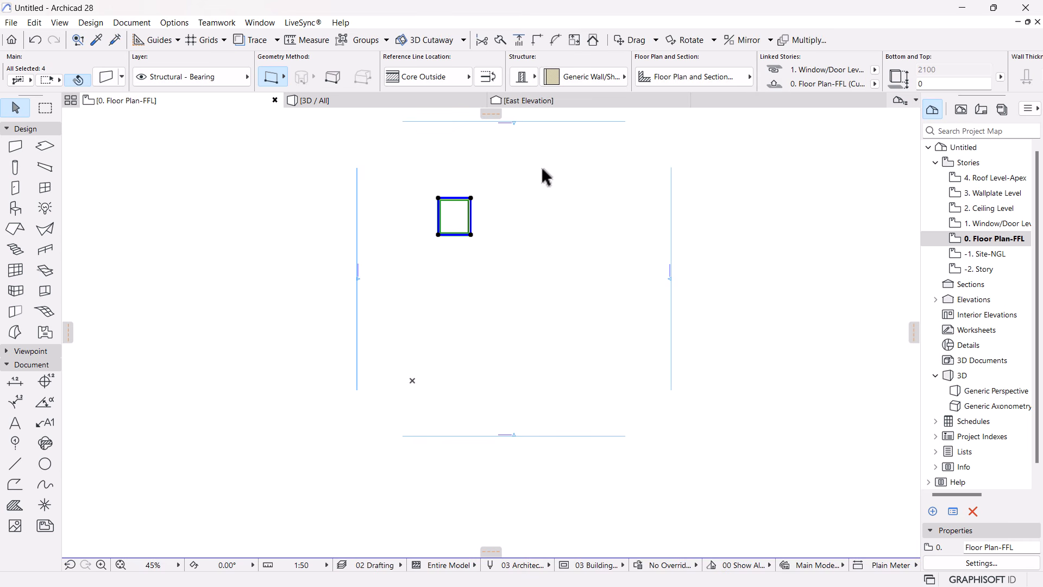
click(656, 41)
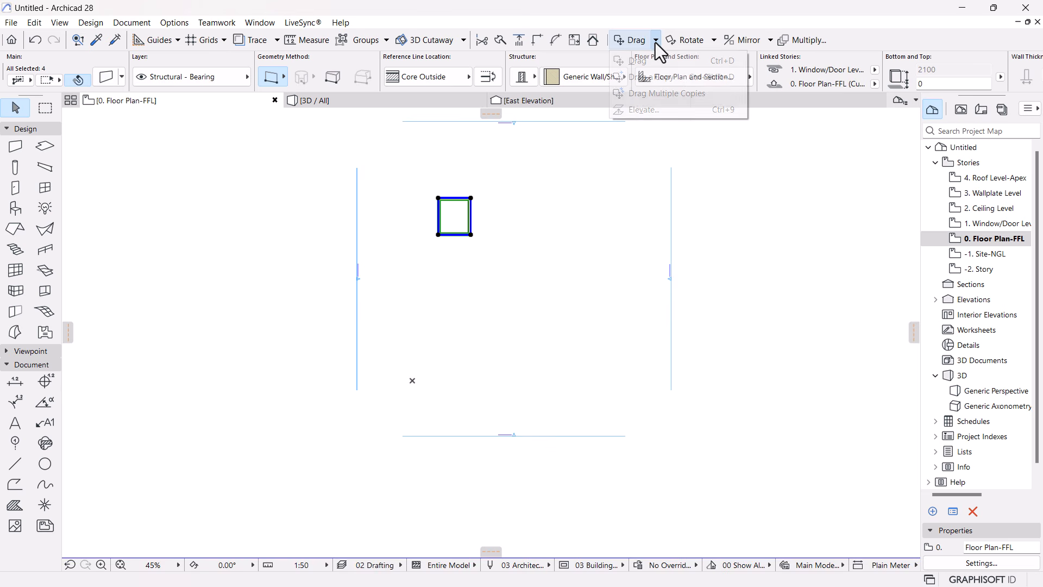
click(645, 61)
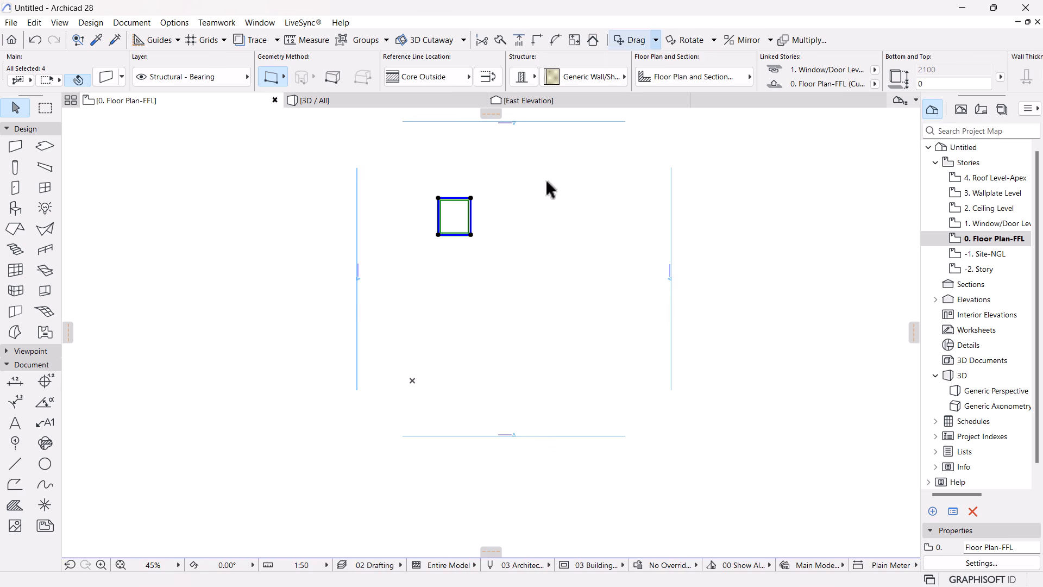
click(438, 235)
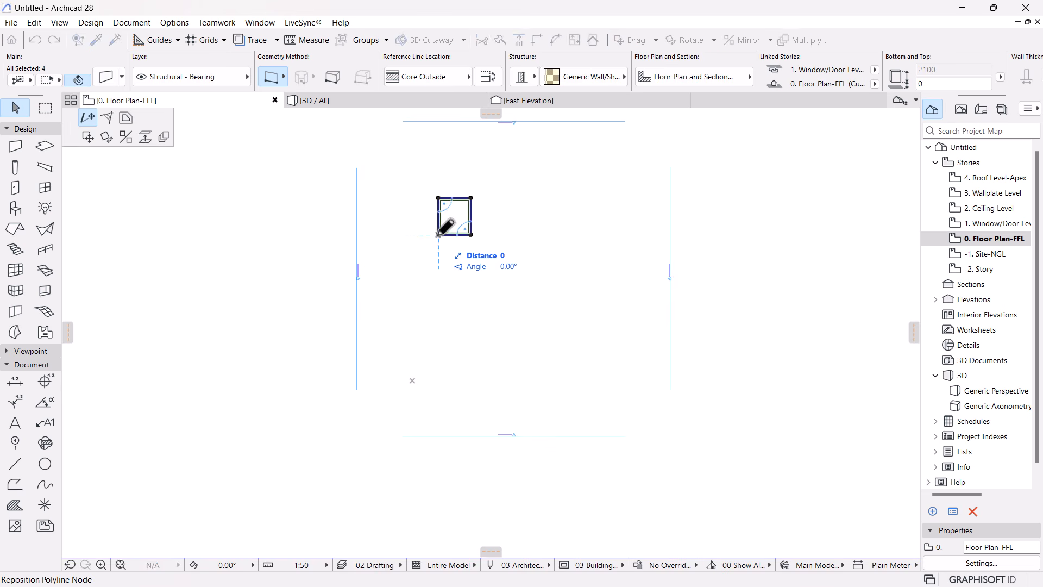
click(88, 136)
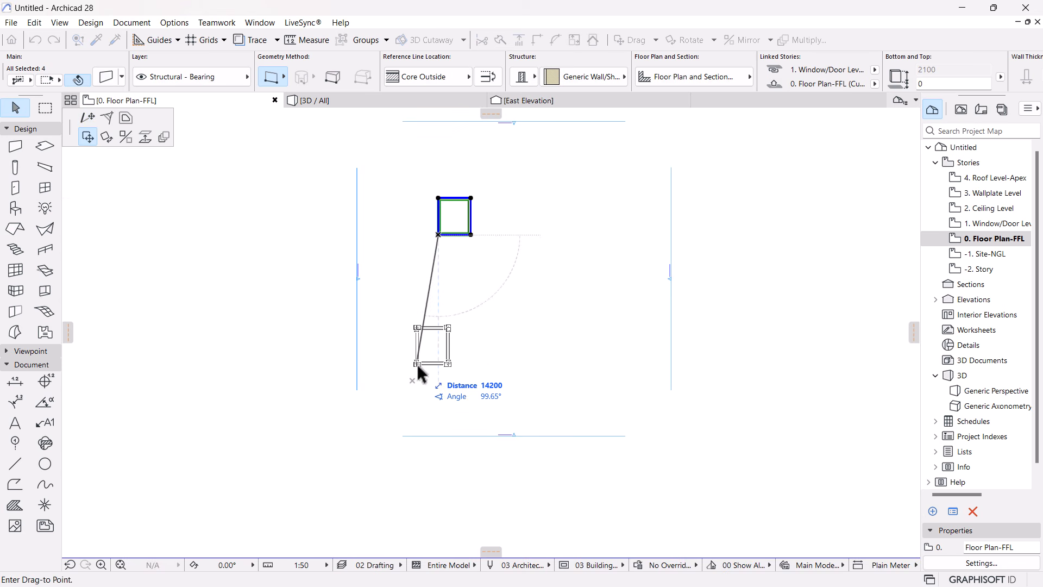
click(412, 380)
scroll(396, 383, up, 1)
click(559, 370)
scroll(405, 397, up, 4)
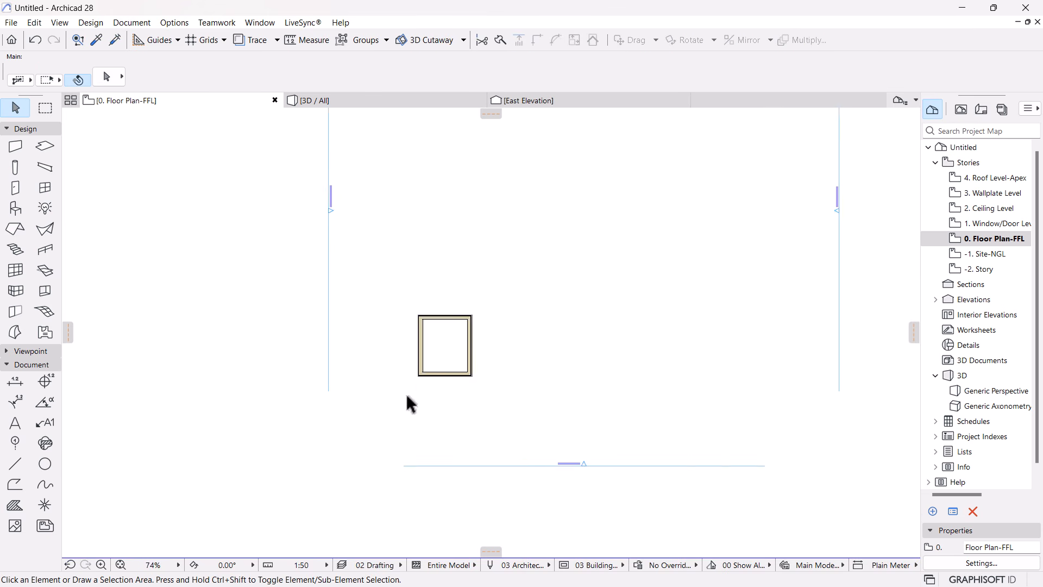
Start the Slab tool and set its structure to basic with the Concrete - Structural building material
scroll(441, 399, down, 8)
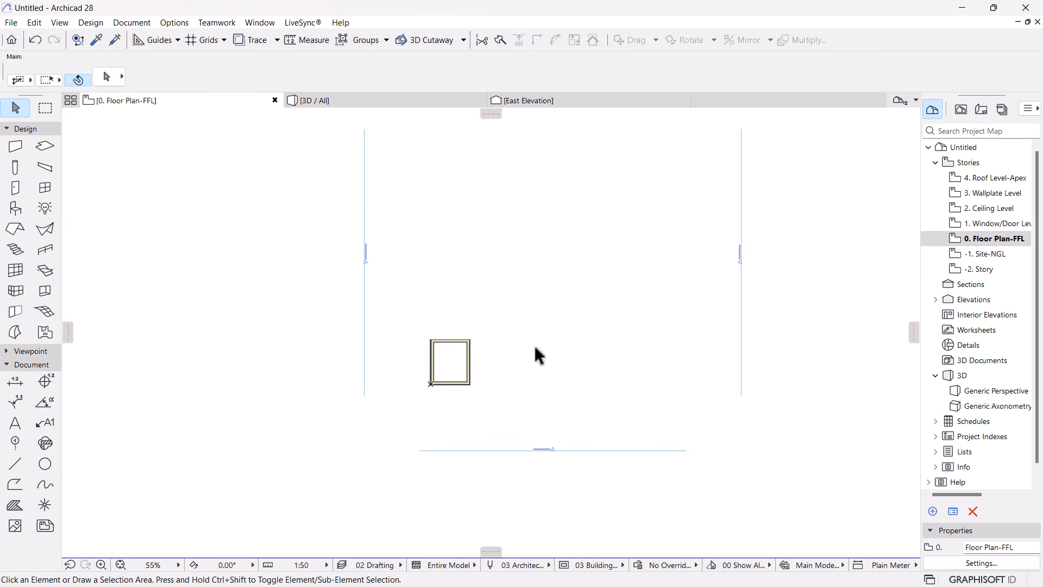
scroll(488, 389, up, 1)
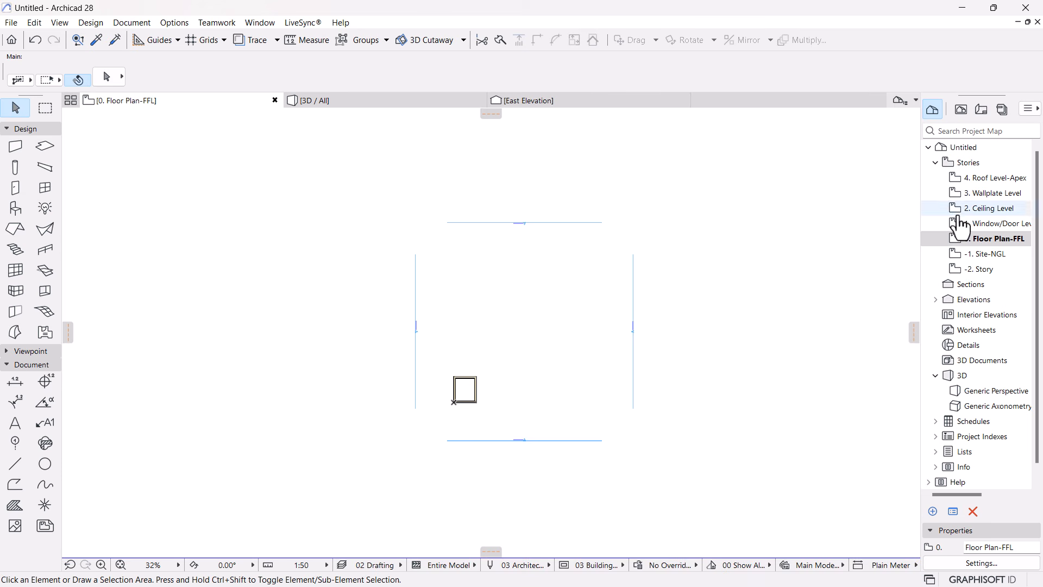
scroll(518, 438, up, 4)
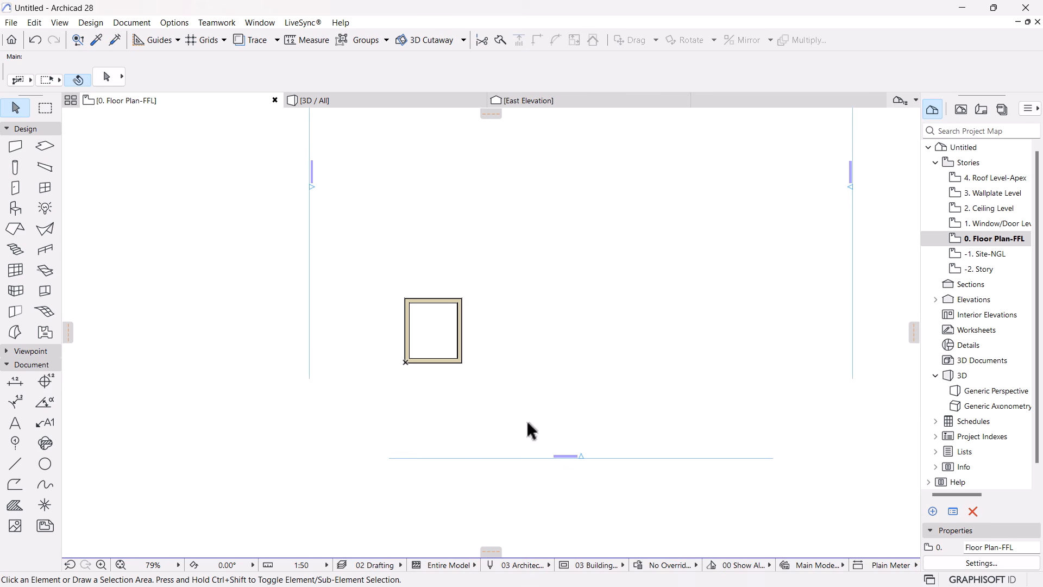
scroll(527, 434, up, 1)
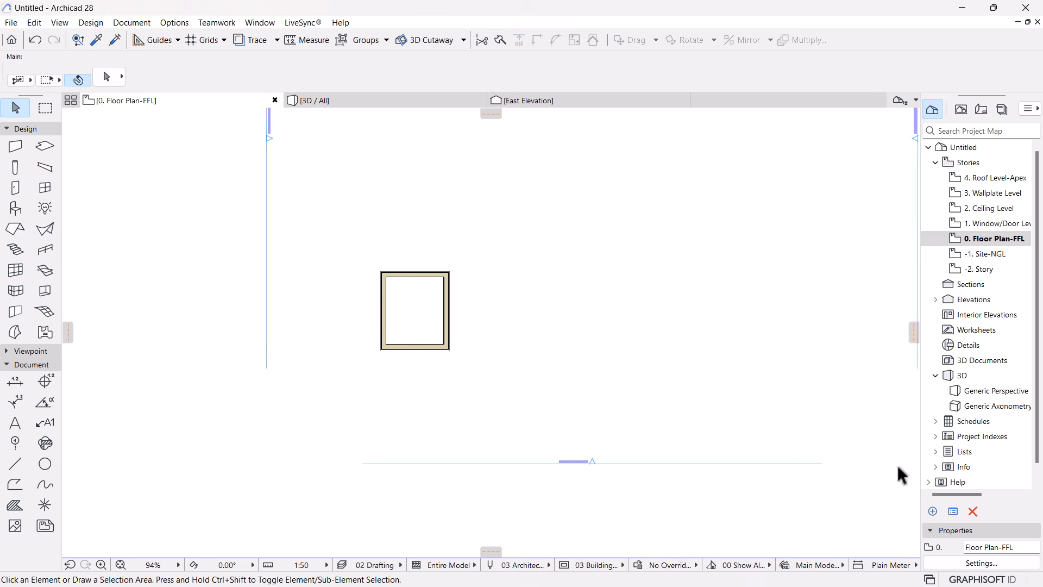
scroll(340, 326, up, 4)
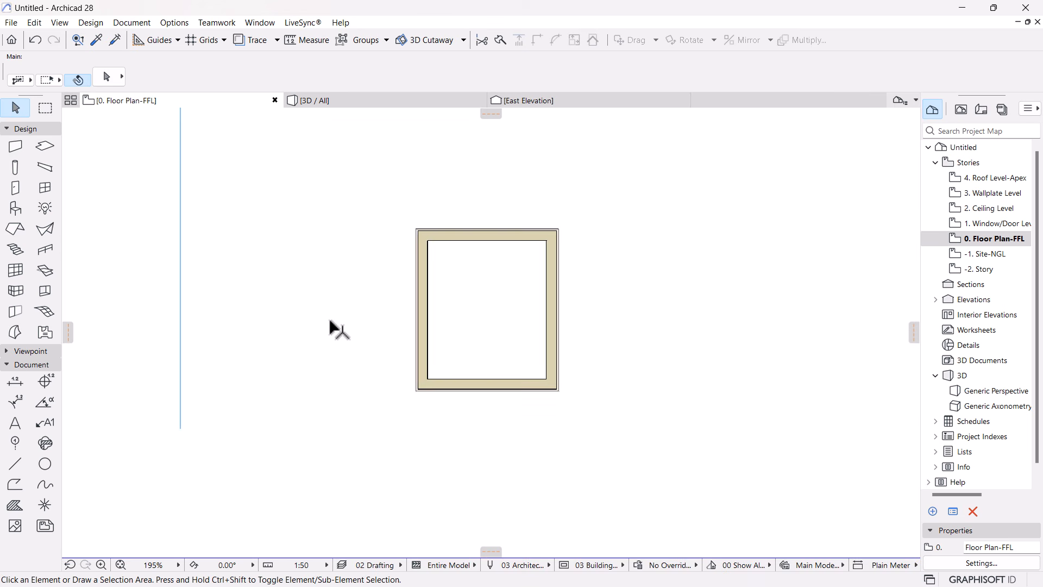
click(45, 145)
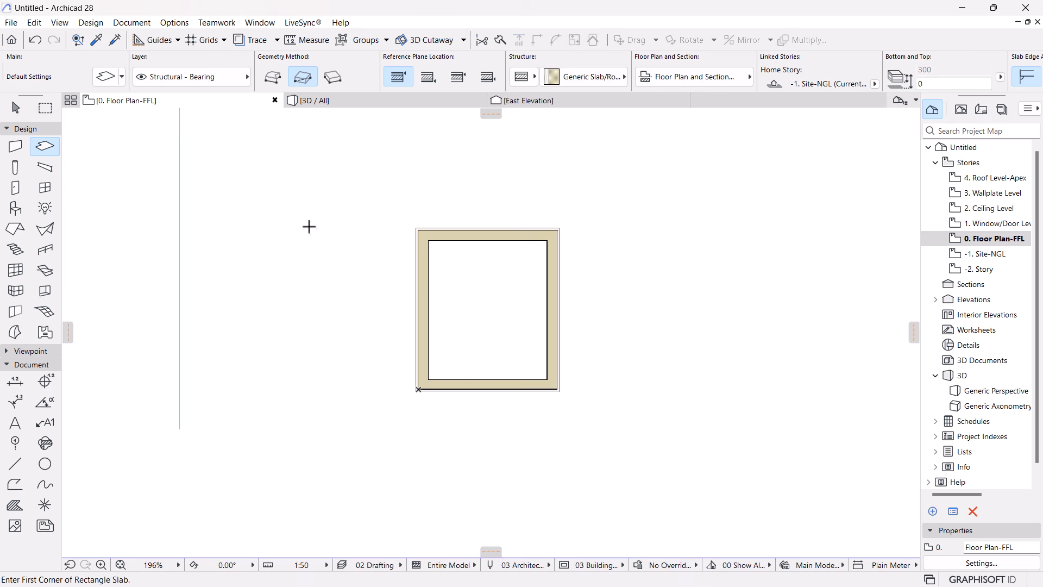
scroll(443, 320, up, 1)
scroll(443, 321, up, 1)
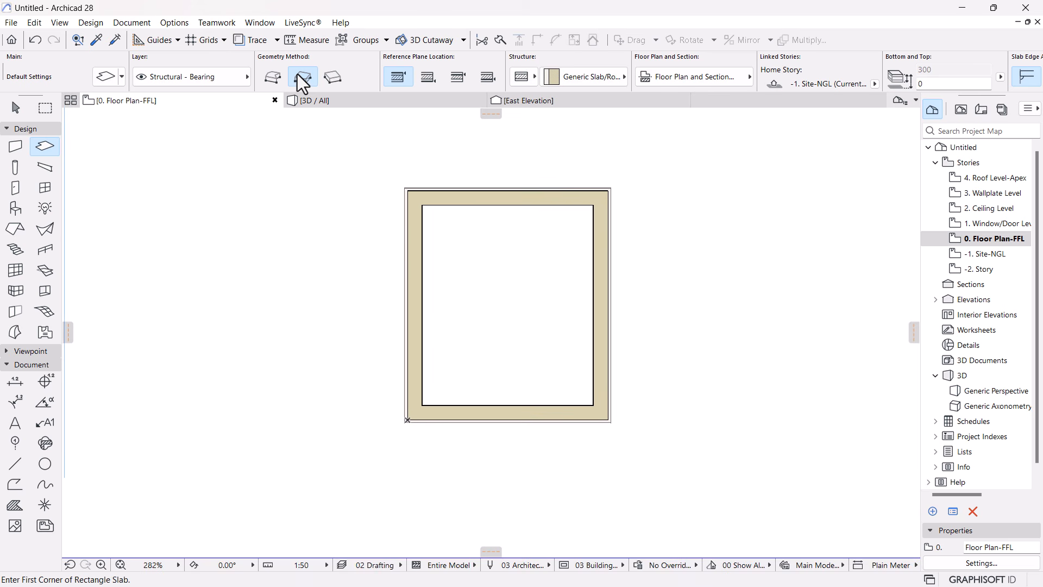
click(515, 78)
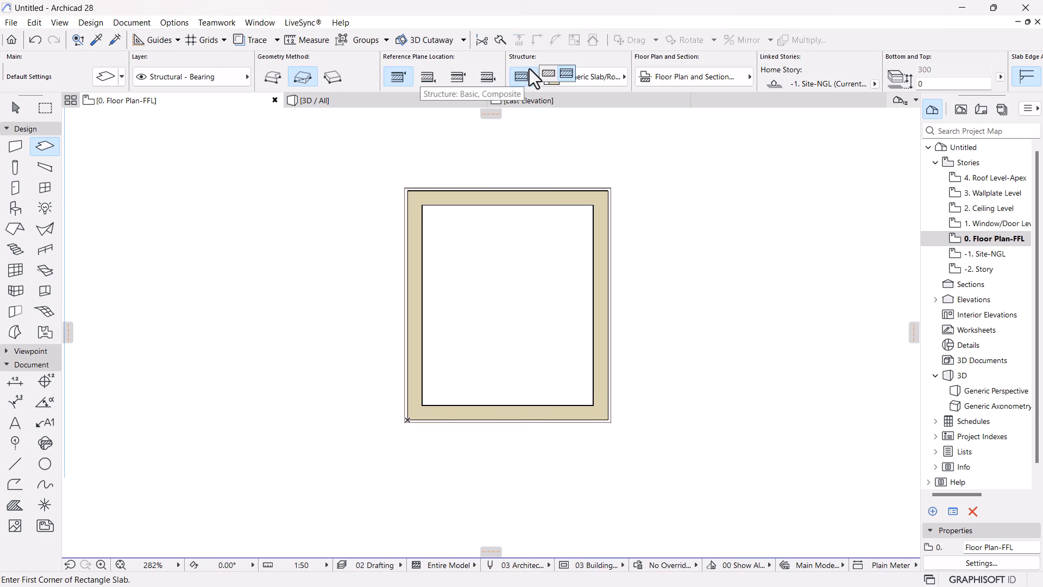
click(548, 75)
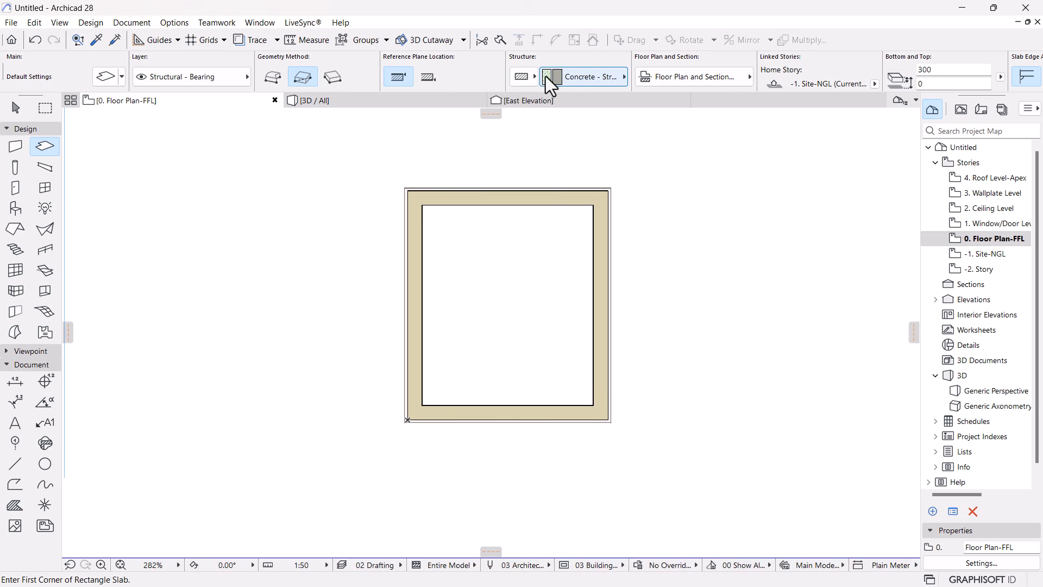
click(578, 76)
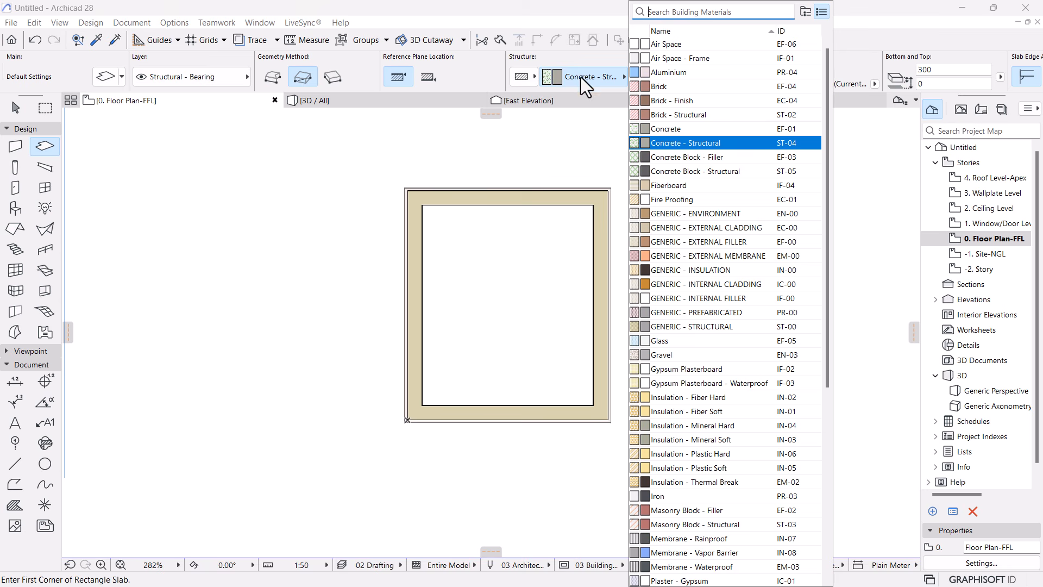
click(665, 142)
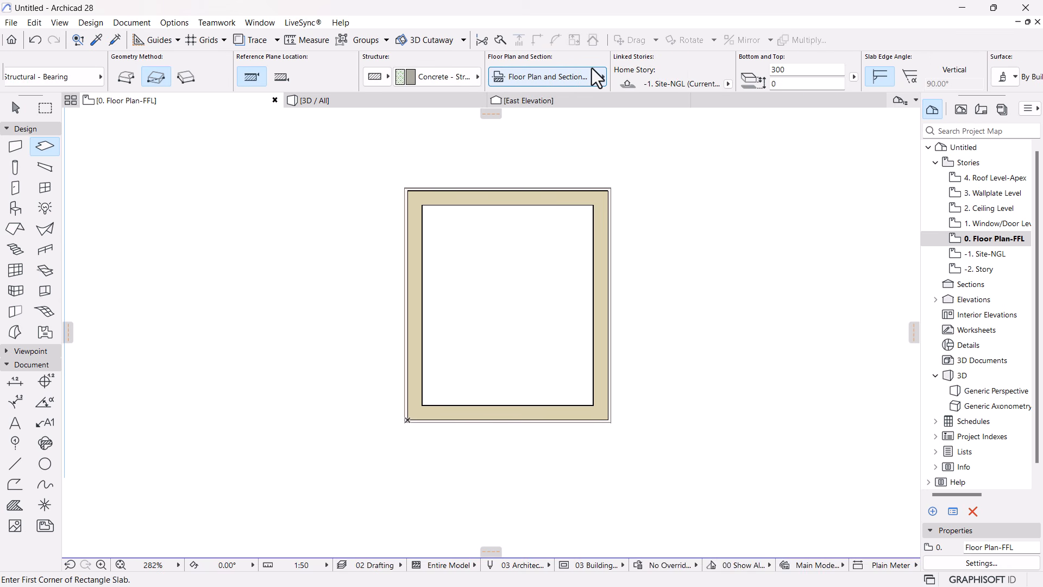
Set the default slab thickness to 150
scroll(590, 67, down, 3)
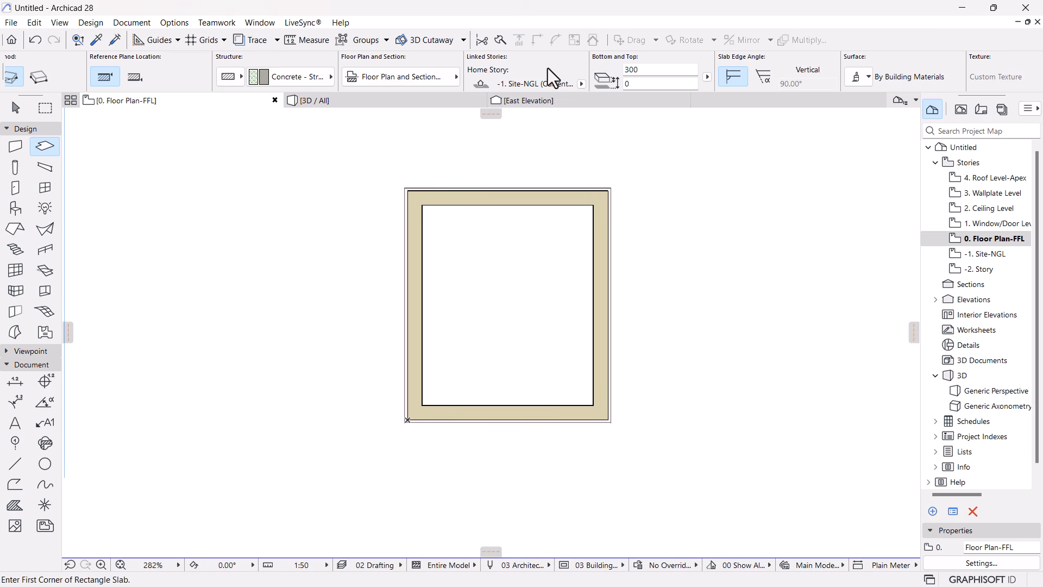
scroll(566, 71, up, 3)
scroll(566, 71, down, 5)
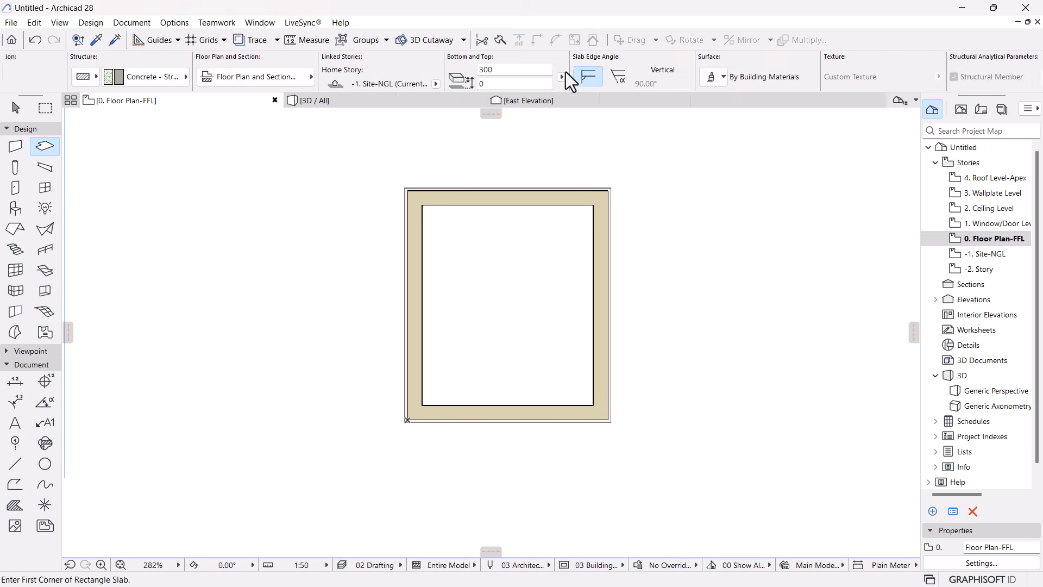
scroll(565, 71, up, 6)
scroll(565, 71, up, 2)
scroll(565, 74, down, 6)
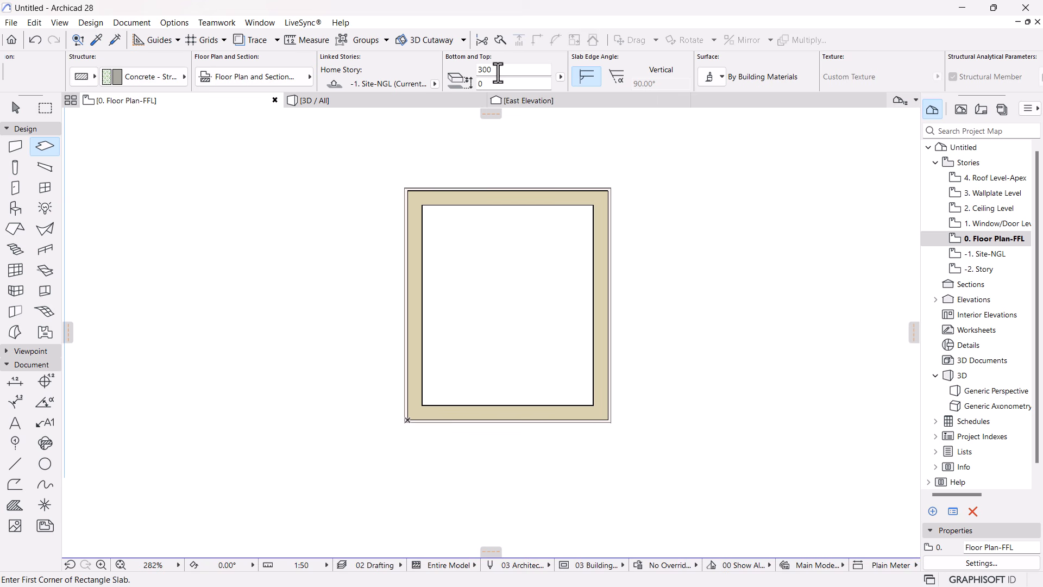
click(491, 69)
text(150)
click(481, 83)
Try to draw a rectangular slab across the enclosure's inner corners with its home story on -1. Site-NGL
click(422, 206)
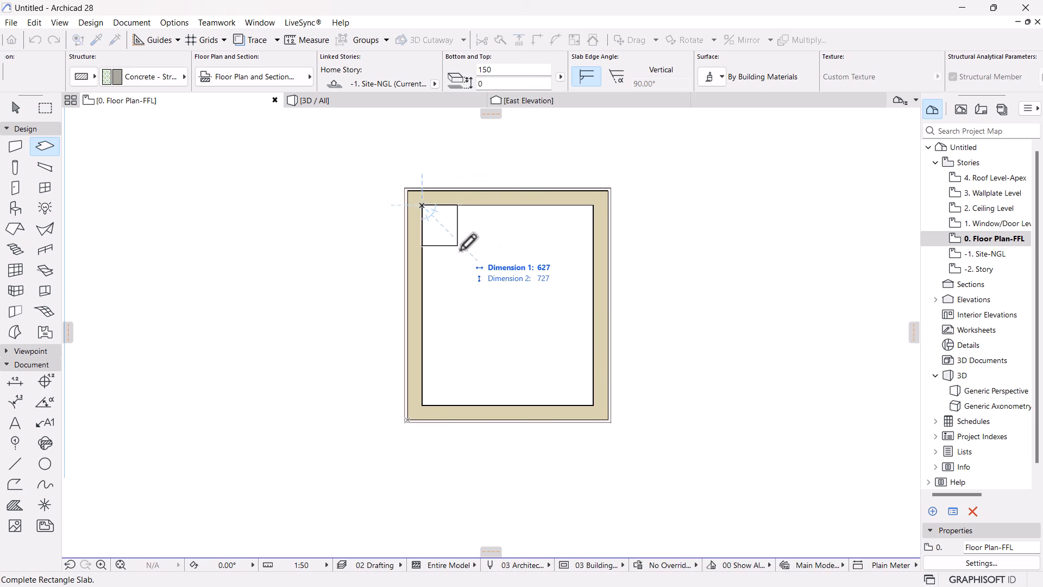
click(593, 405)
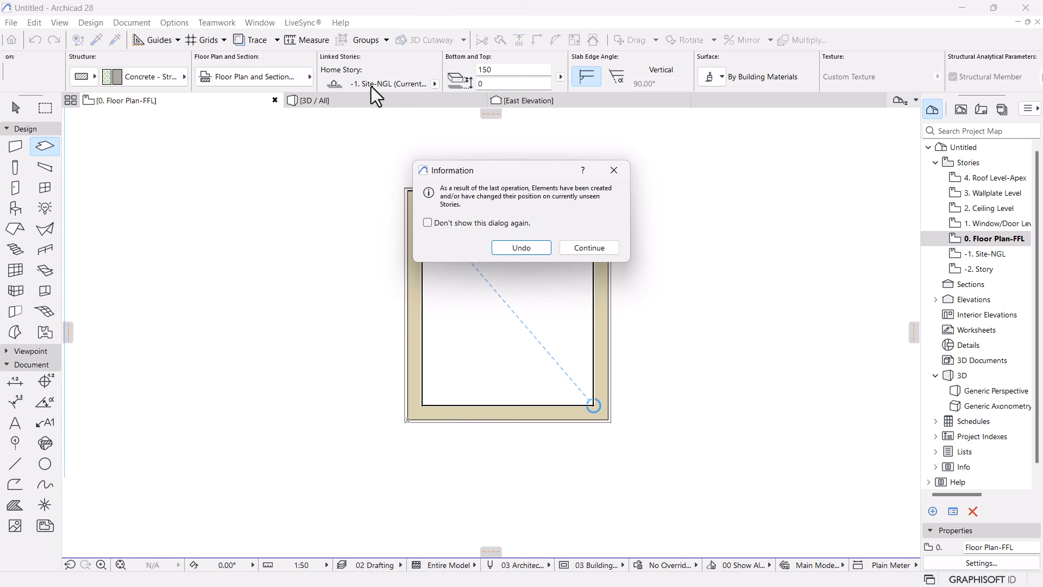
click(612, 170)
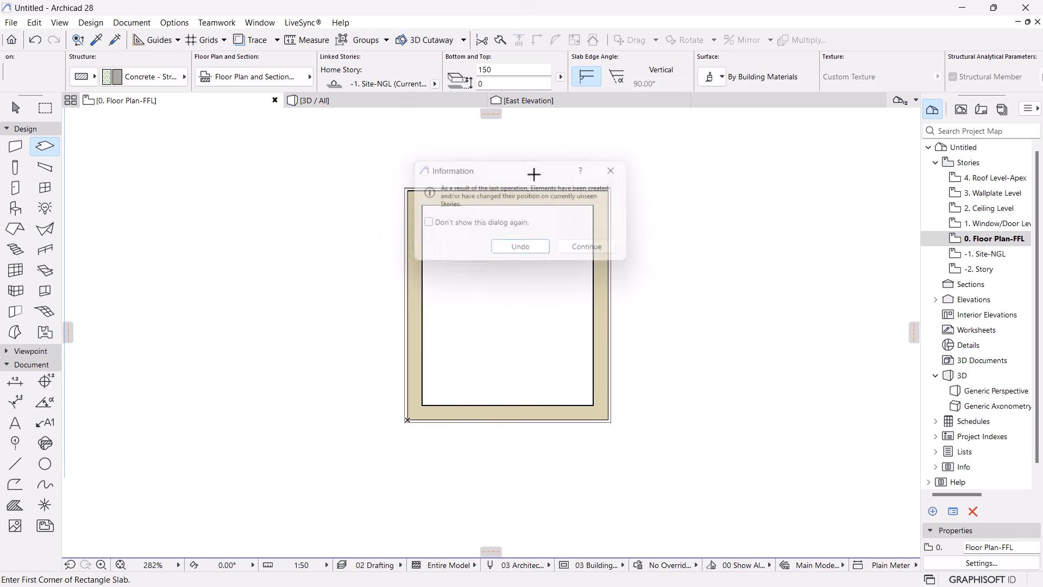
Set the slab's home story to 0. Floor Plan-FFL and draw a rectangular slab between the enclosure's opposite inner corners
click(435, 89)
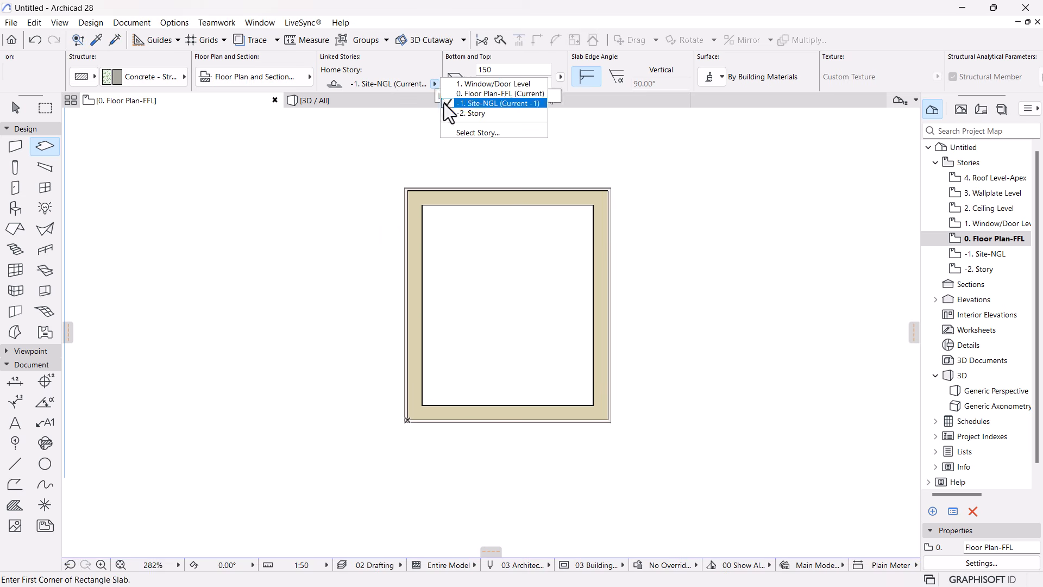
click(485, 94)
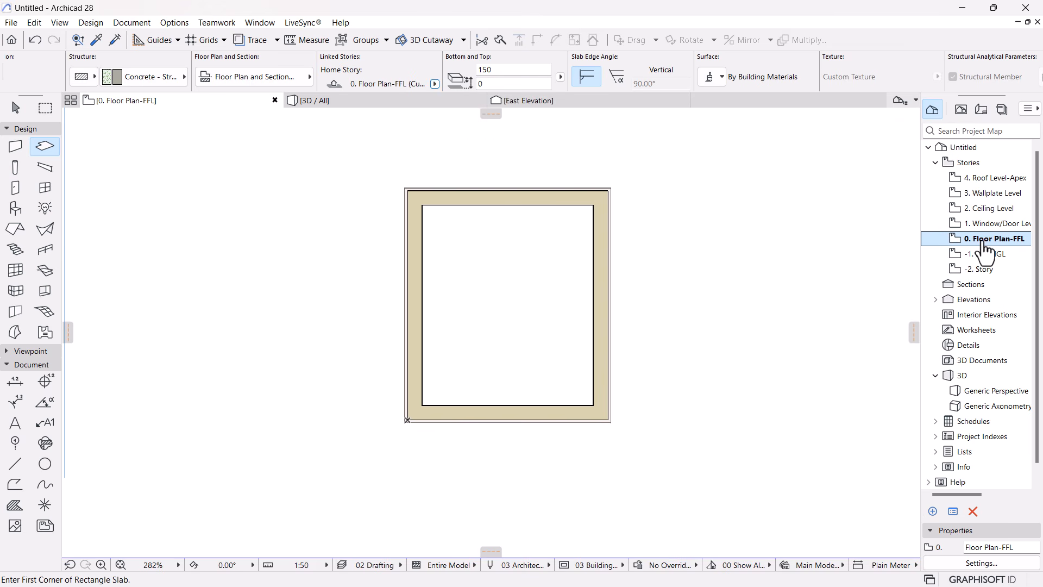
click(422, 205)
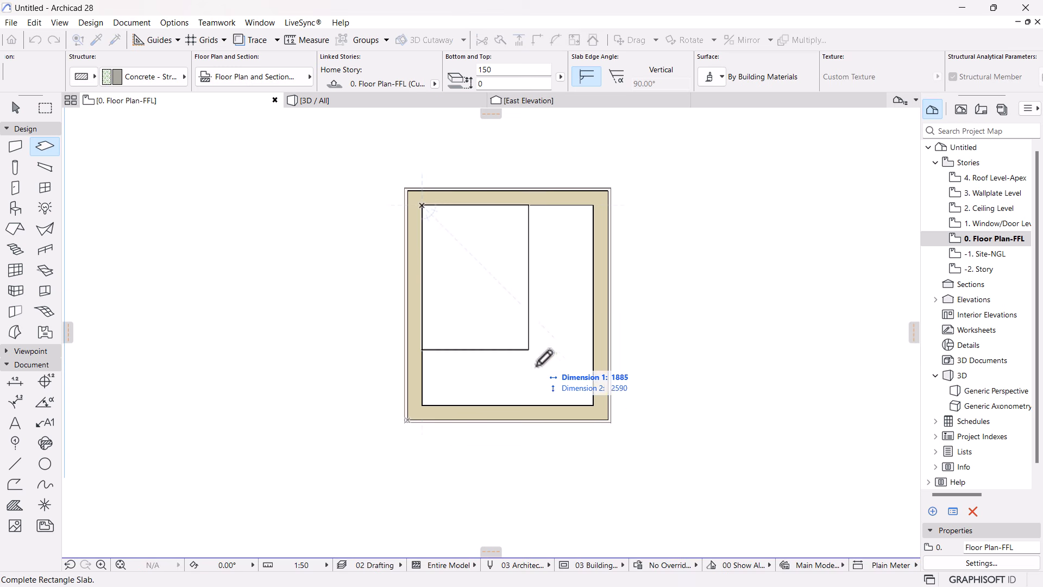
click(595, 406)
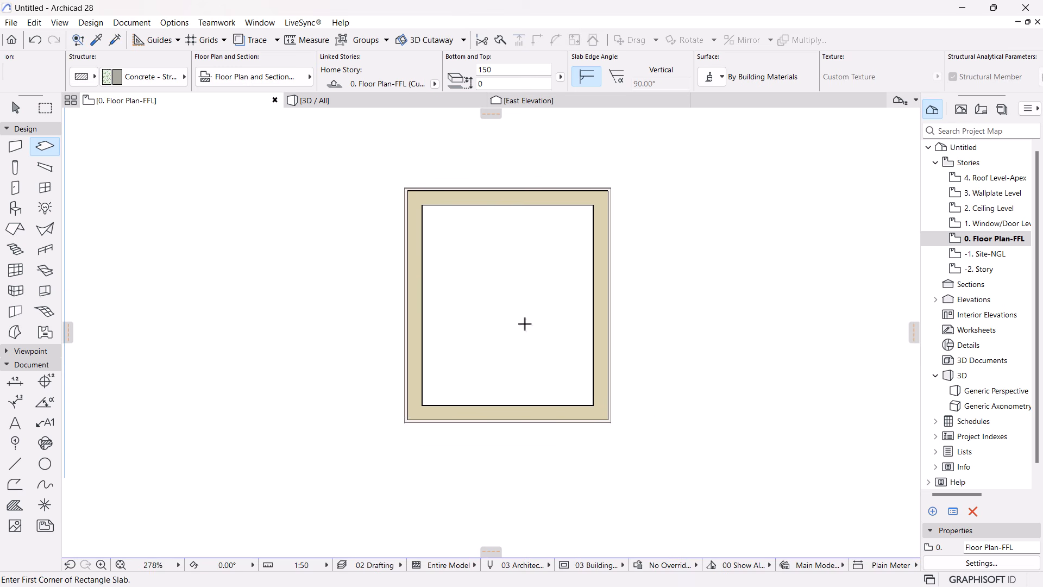
In the 3D view, select the concrete slab beneath the walls and change its reference plane location to the bottom
scroll(525, 324, down, 3)
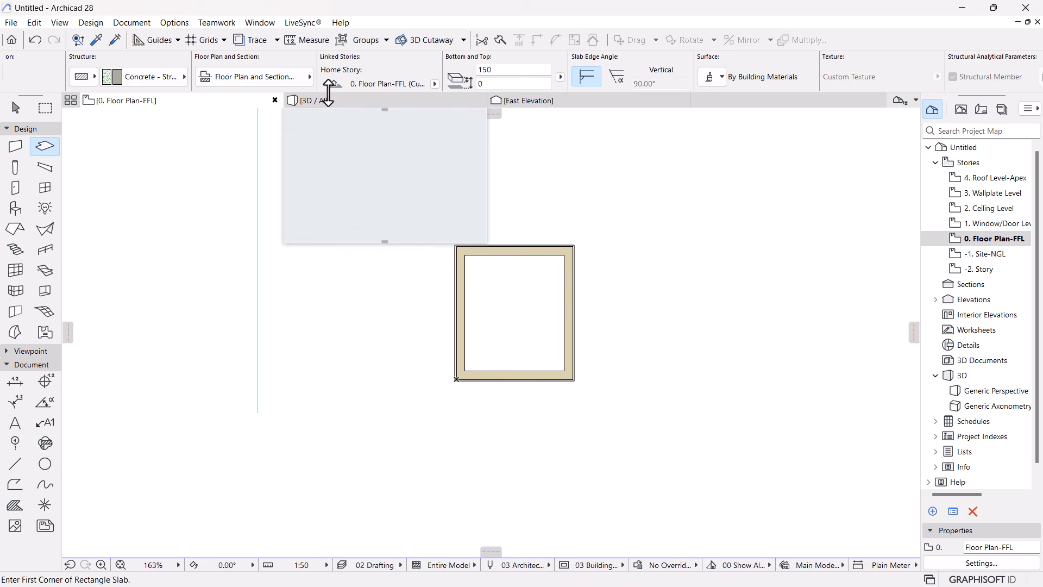
click(312, 100)
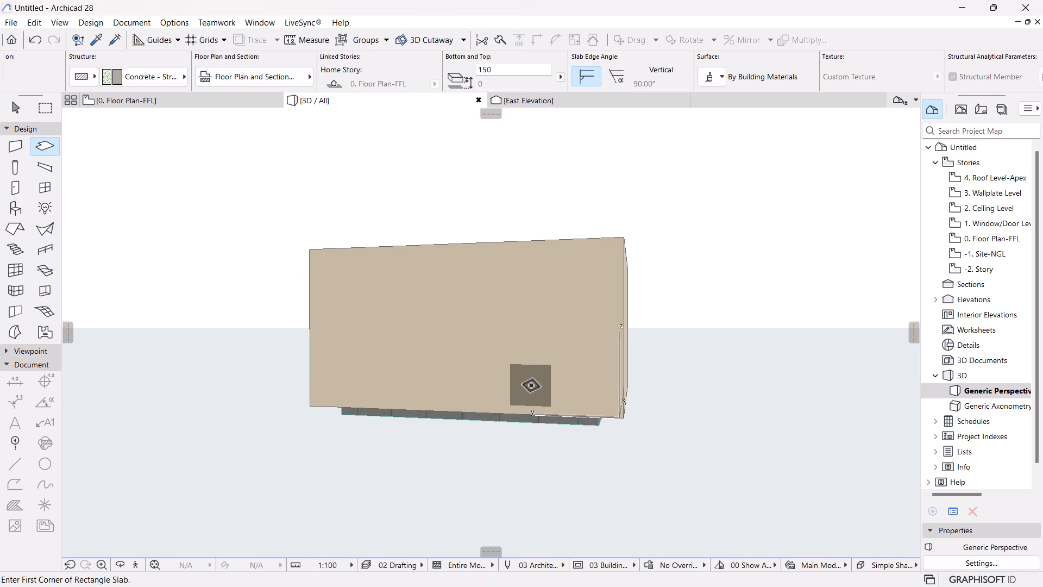
shift+middle_drag(542, 319, 468, 243)
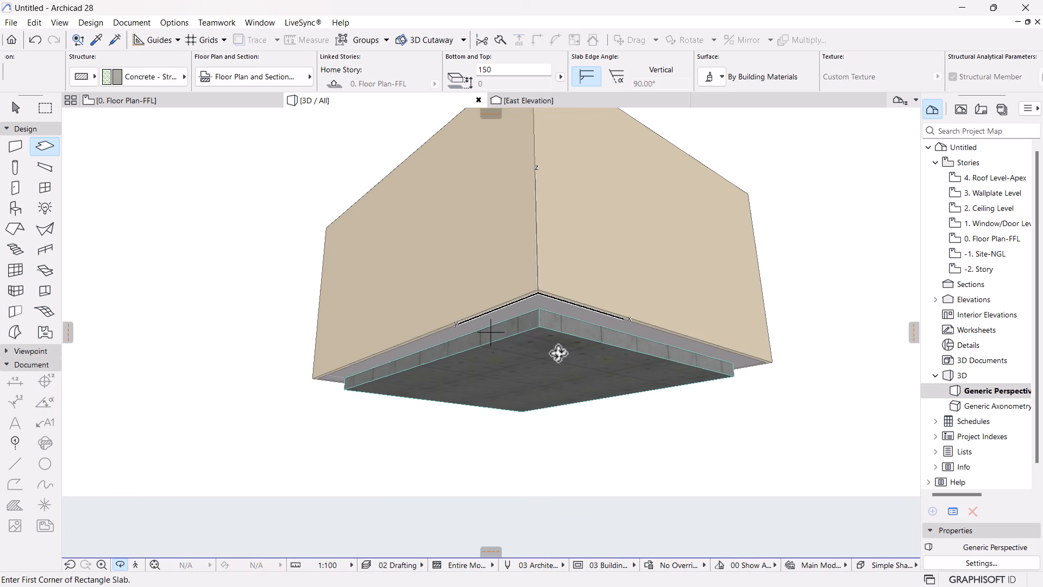
key(Escape)
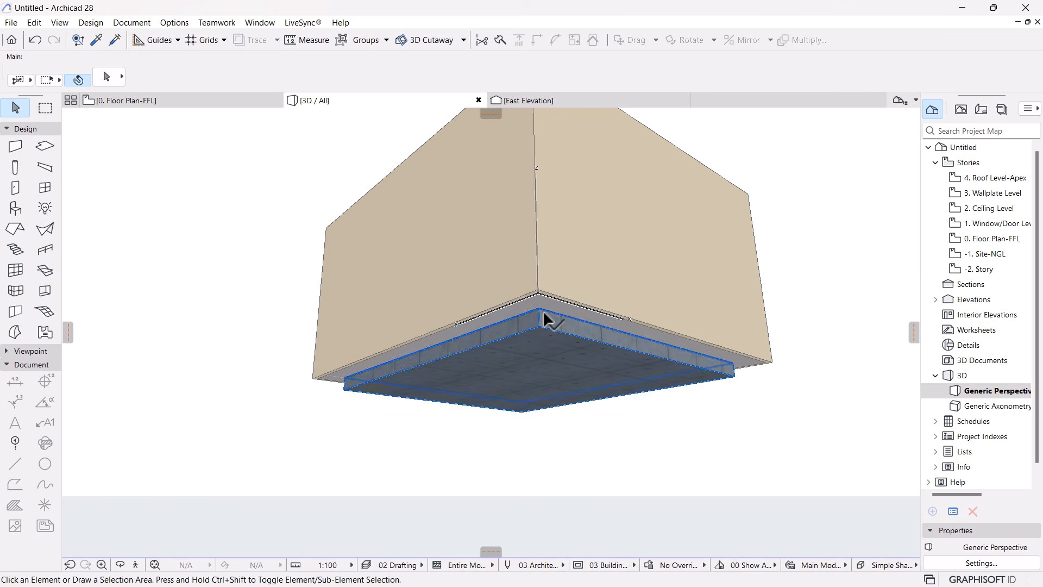
click(543, 332)
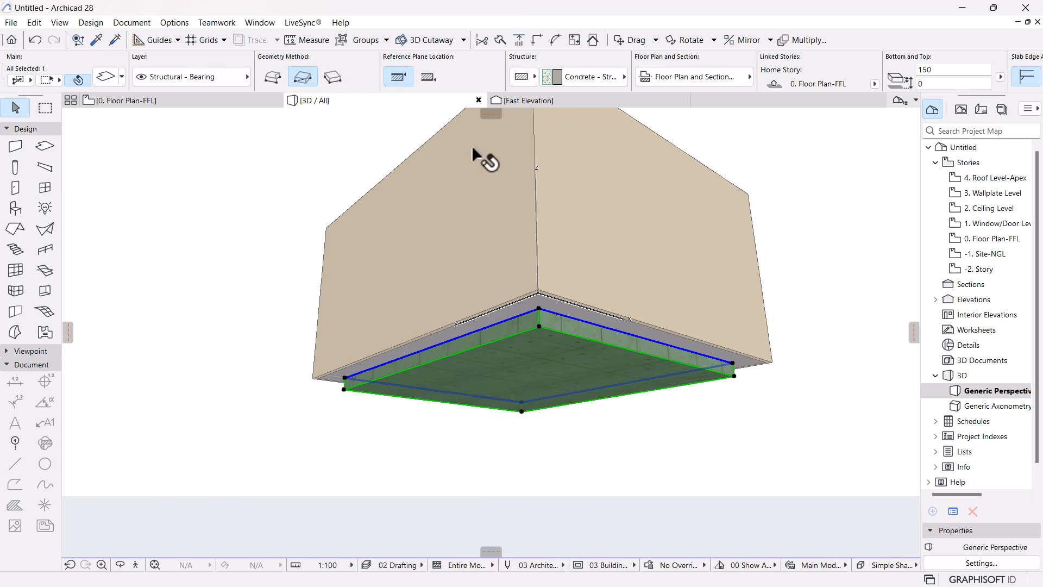
click(431, 81)
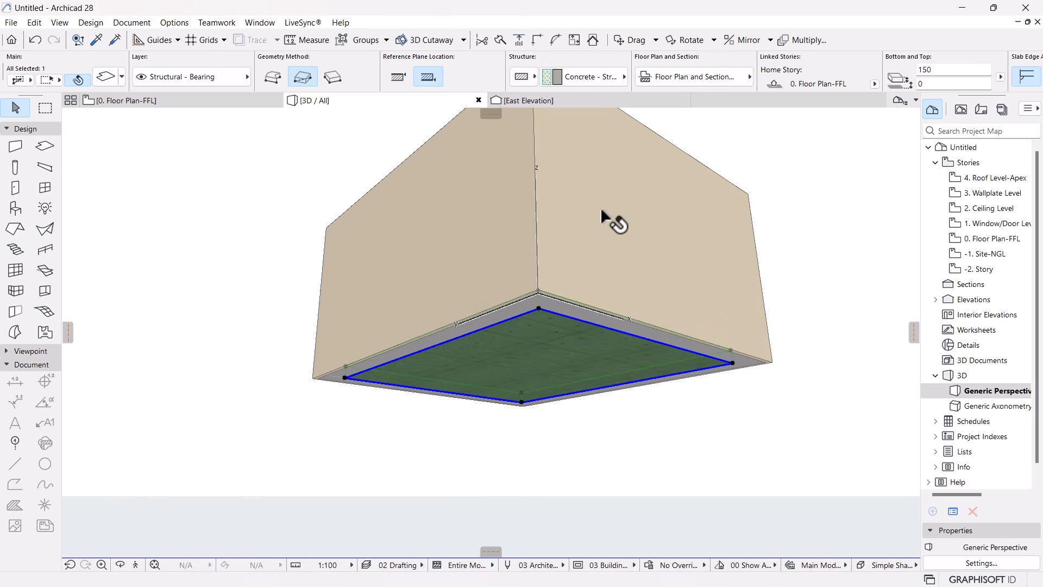
shift+middle_drag(610, 220, 629, 298)
Return to the 0. Floor Plan-FFL plan and open the default settings of the Door tool
key(F2)
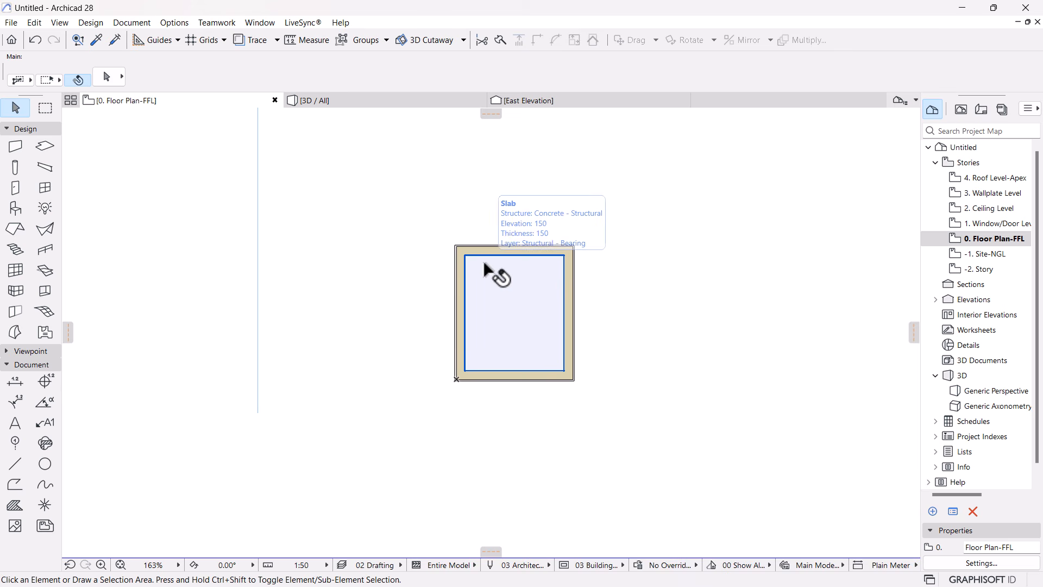
click(15, 188)
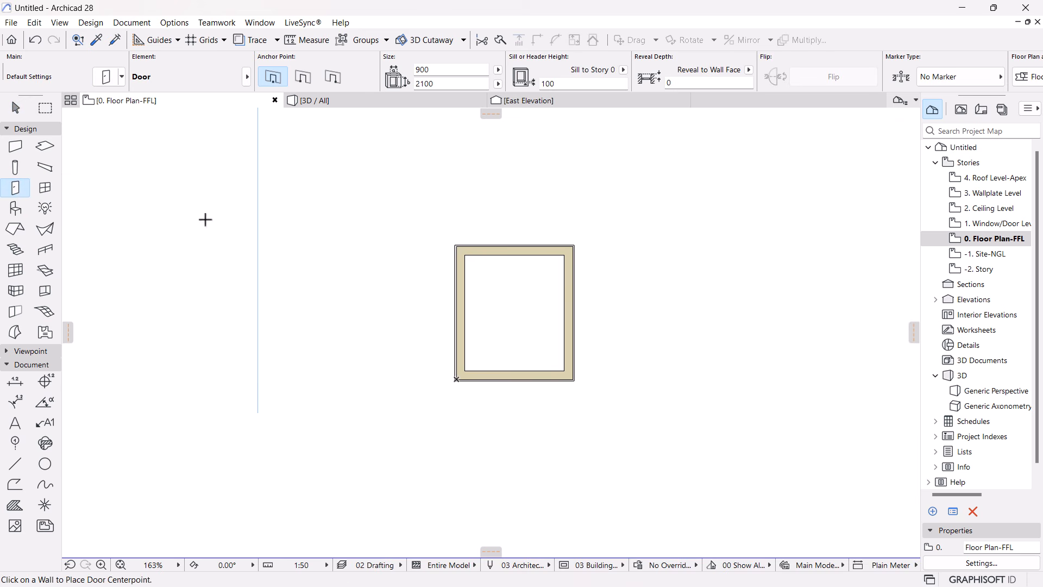
click(99, 78)
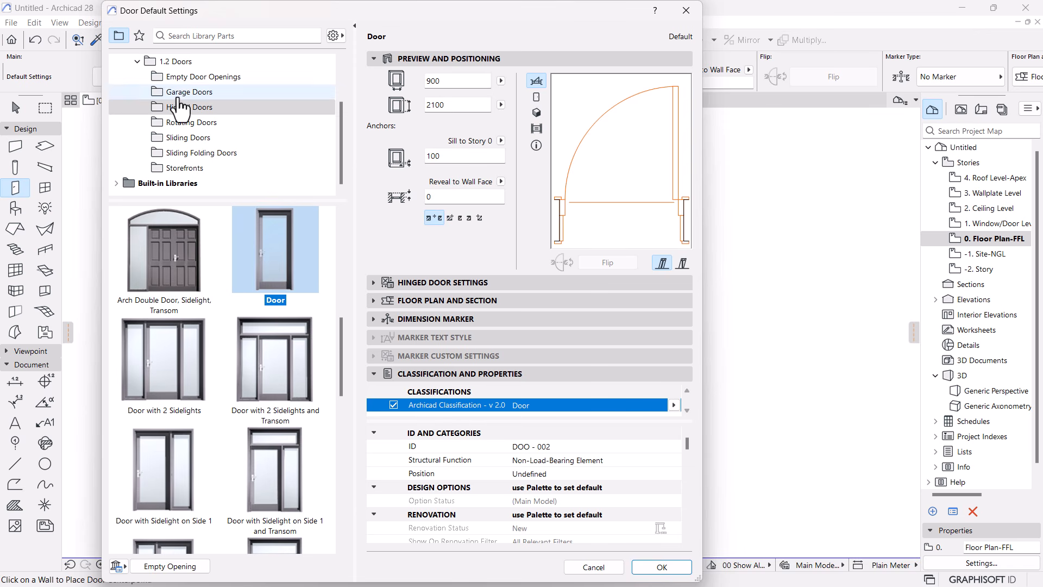
Browse the 1.2 Doors library categories, including garage, rotating, sliding and sliding folding doors, and end at the Hinged Doors
click(137, 61)
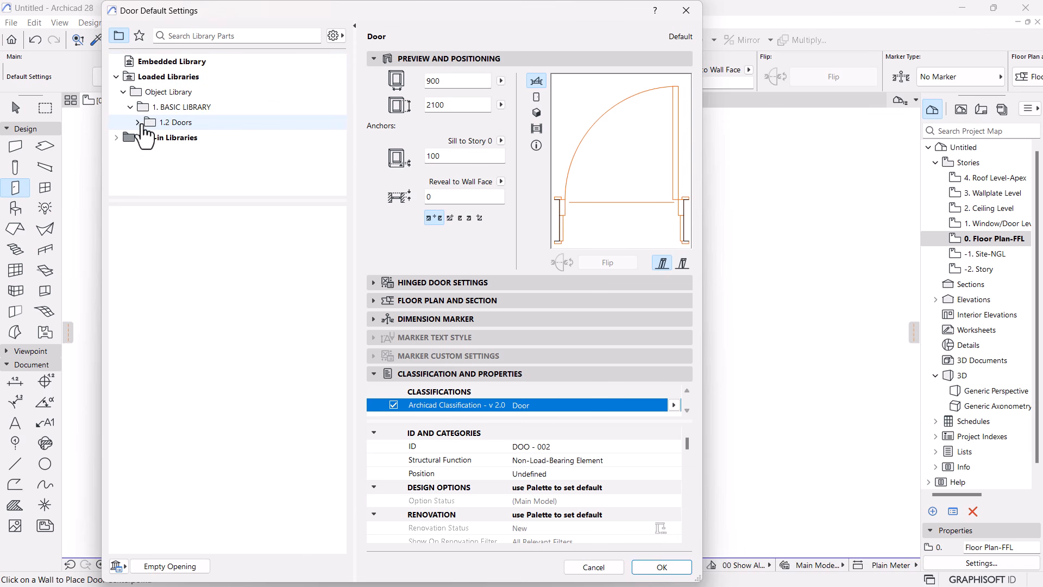
click(138, 124)
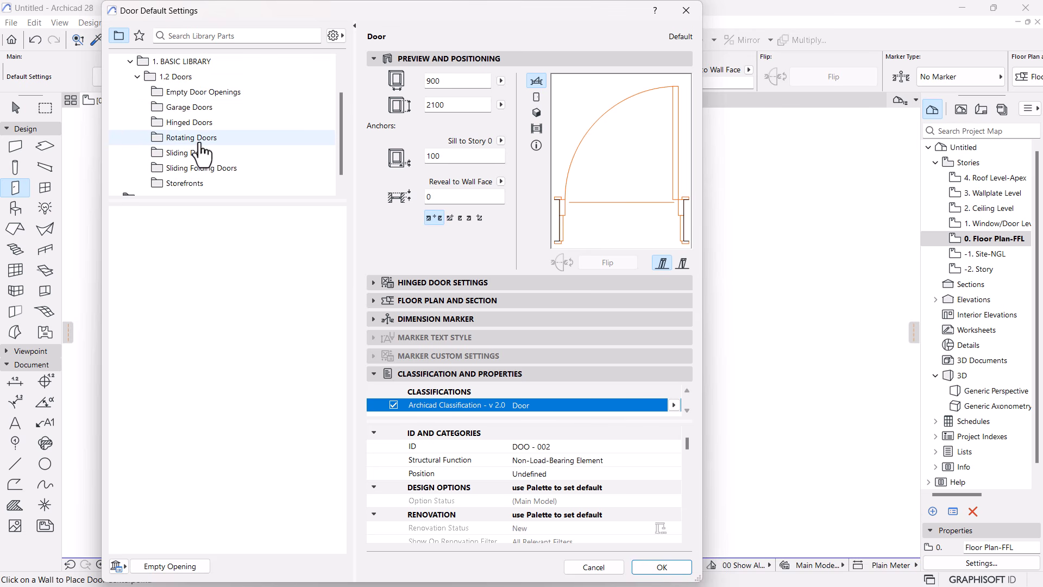
click(168, 108)
click(174, 124)
click(175, 138)
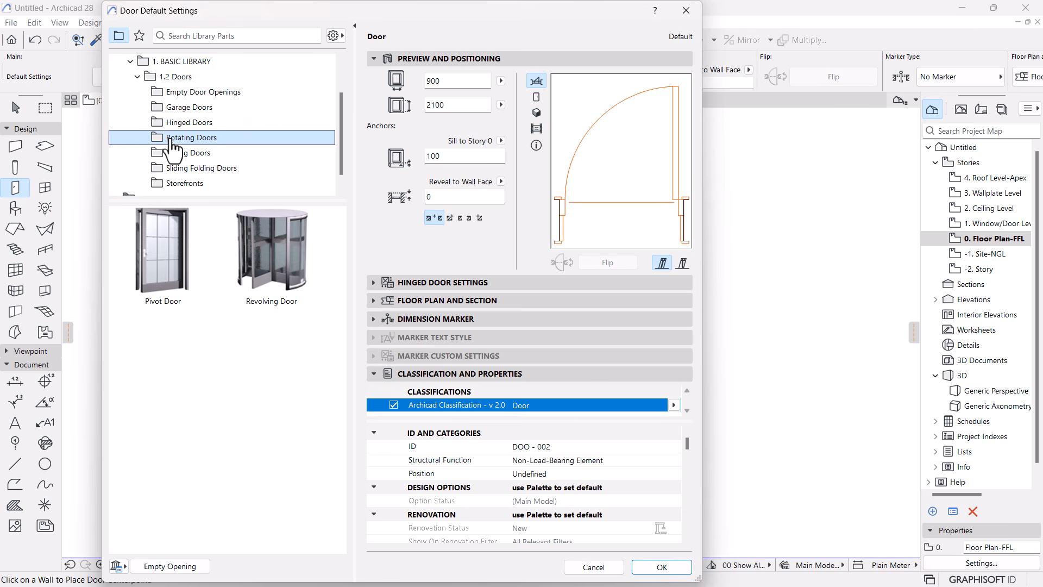
click(179, 152)
click(182, 169)
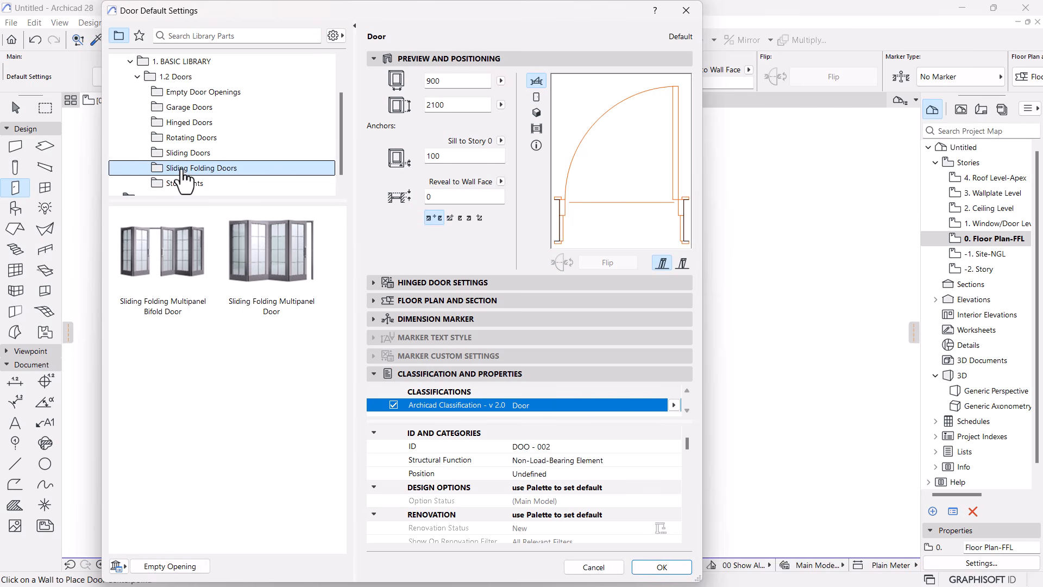
click(176, 123)
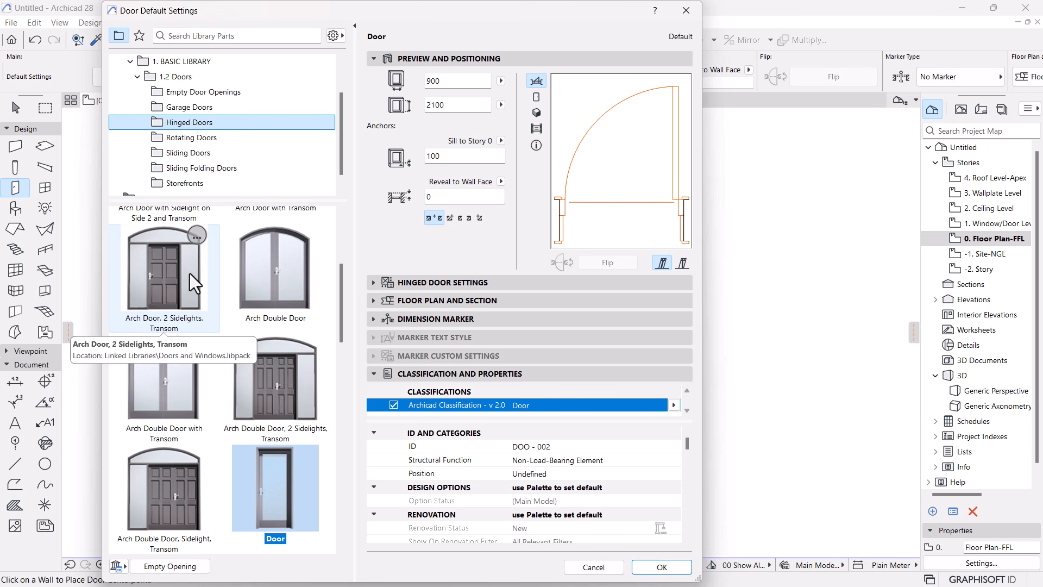
Choose the Arch Door, 2 Sidelights, Transom, set its sill to Story 0 anchor to 0, and expand the hinged door settings
click(158, 281)
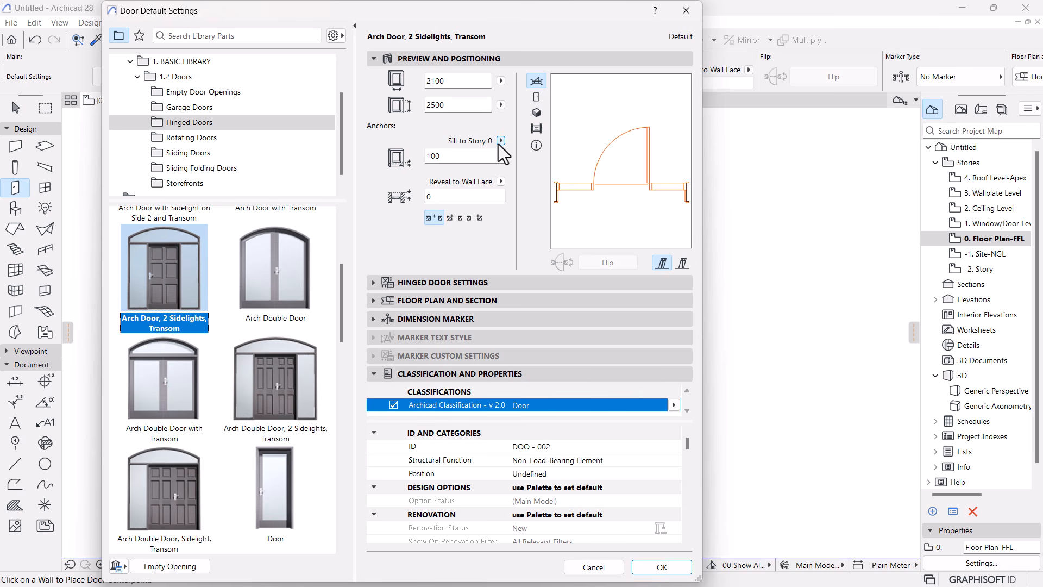
click(420, 155)
click(436, 197)
click(372, 288)
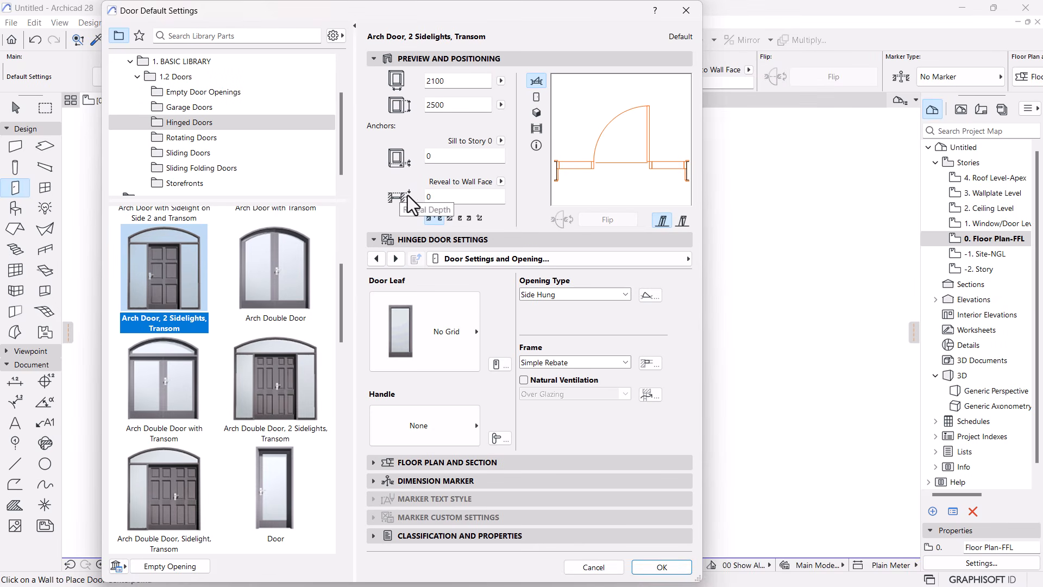
Look through the door leaf styles and set the arch door's leaf to Style 14
click(442, 325)
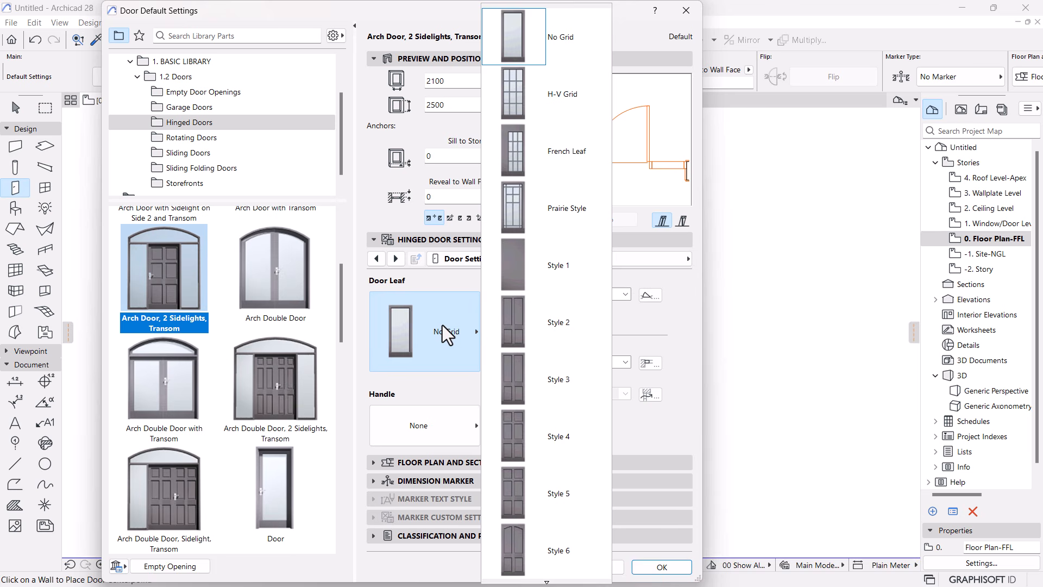
scroll(576, 217, down, 5)
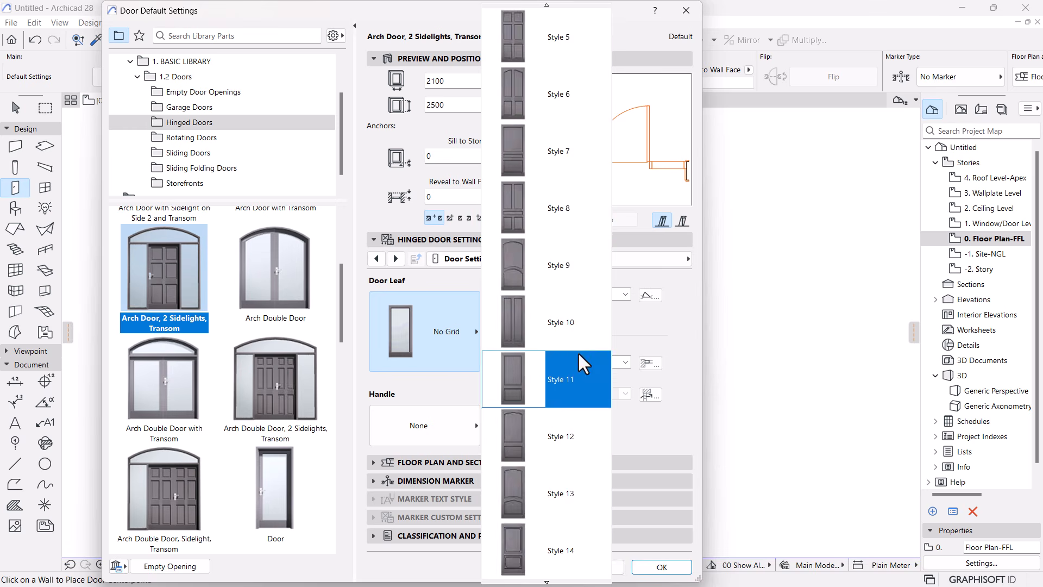
scroll(571, 334, down, 3)
scroll(570, 334, down, 3)
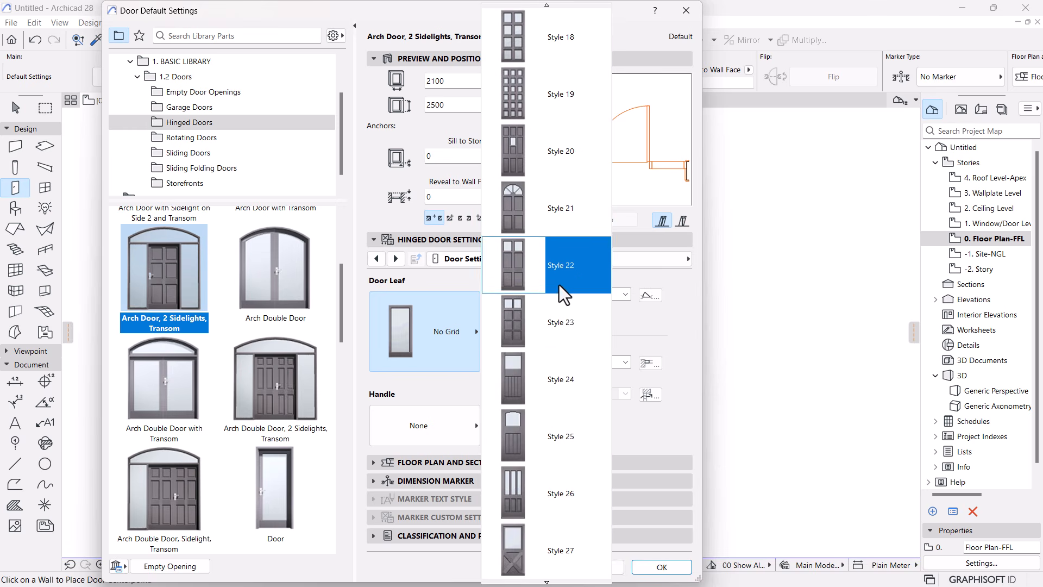
scroll(558, 285, up, 3)
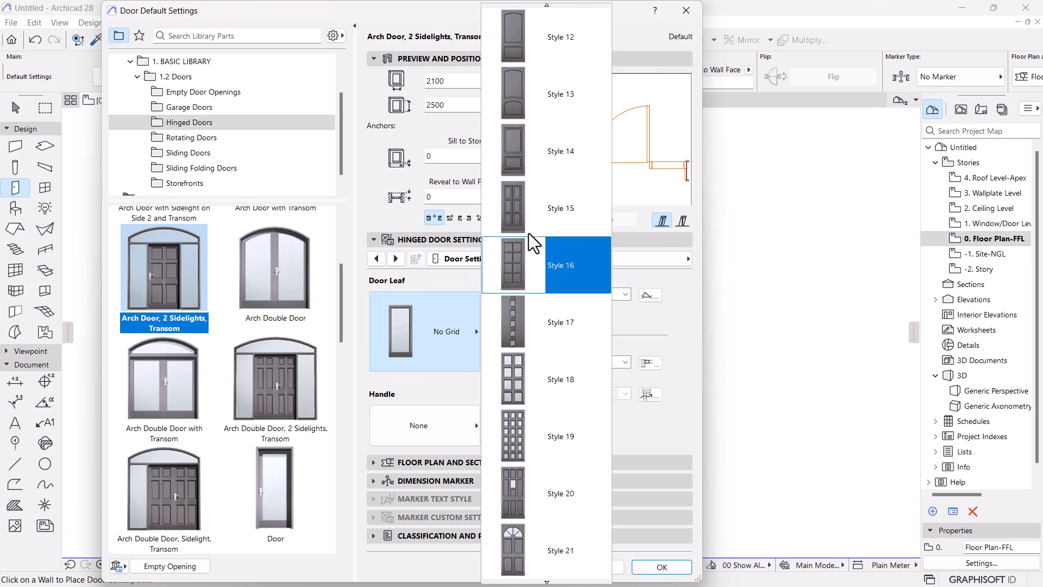
click(542, 156)
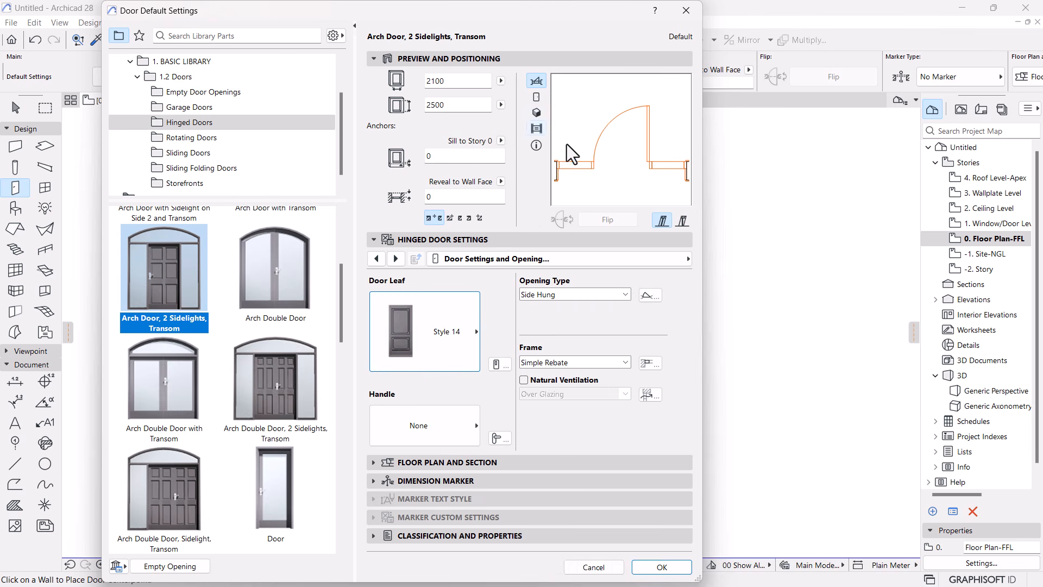
Preview the door in elevation and try the Prairie Style and Style 9 door leaves
click(537, 97)
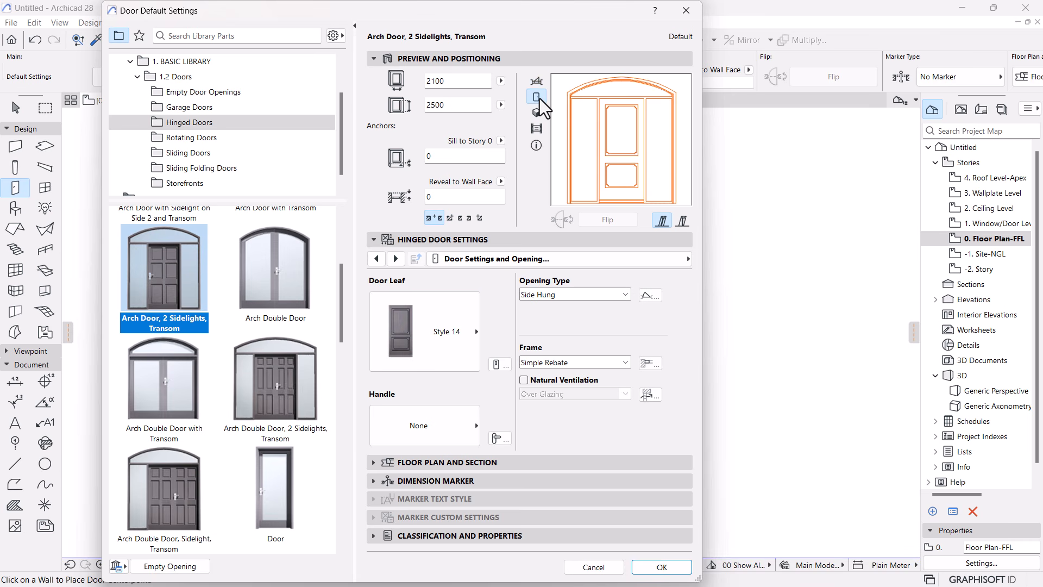
click(444, 320)
click(531, 205)
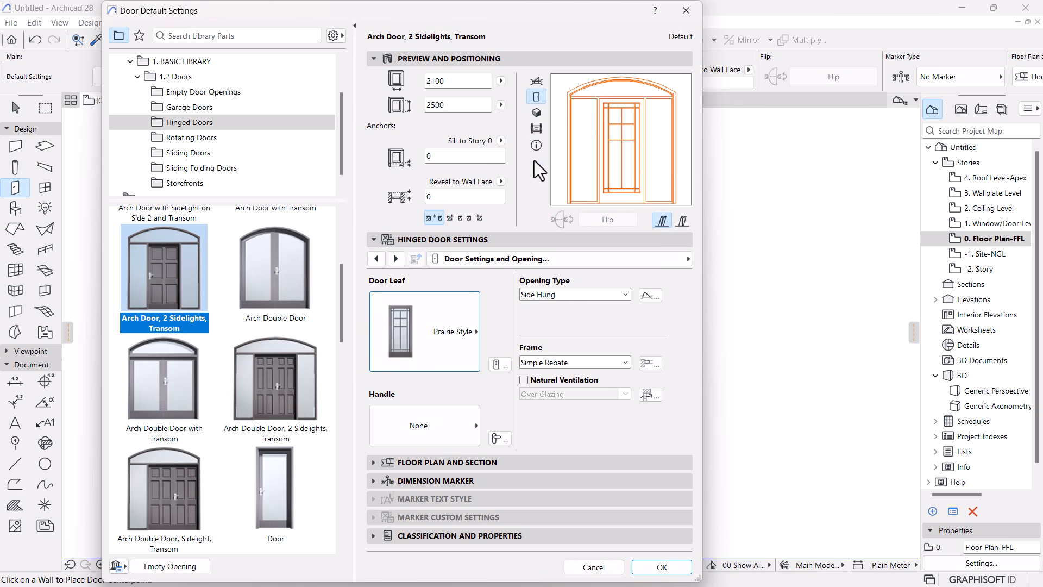
click(442, 322)
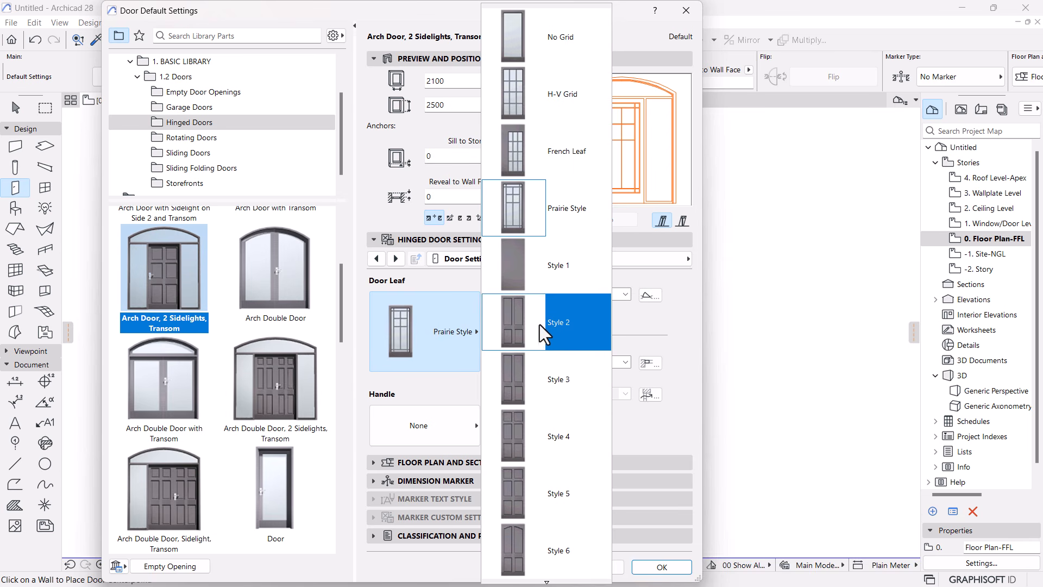
scroll(530, 380, down, 3)
click(516, 472)
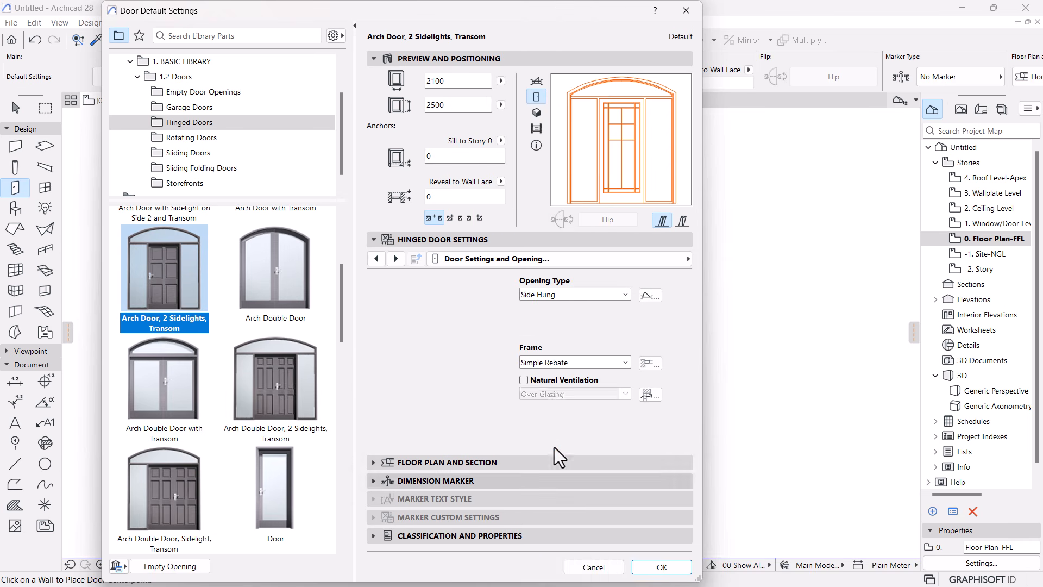
With the door previewed in 3D, set its leaf to Style 5 and its handle to Handle 5
click(536, 113)
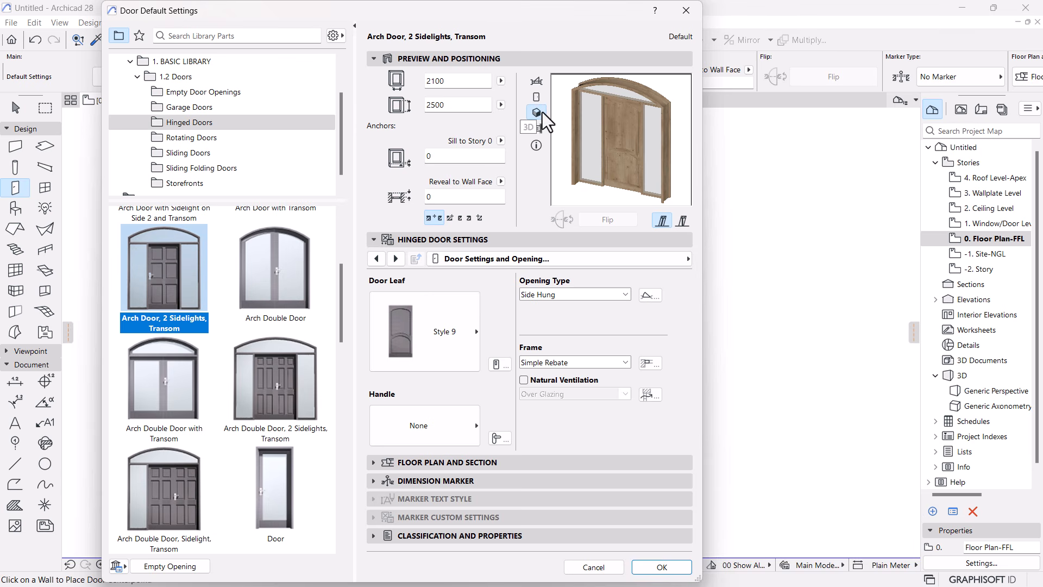
click(425, 344)
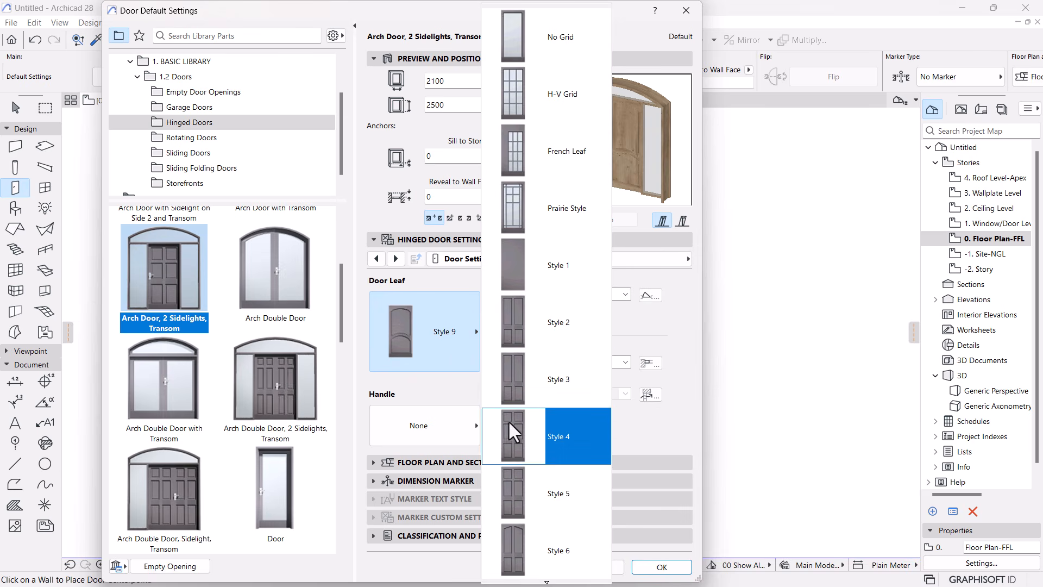
click(521, 482)
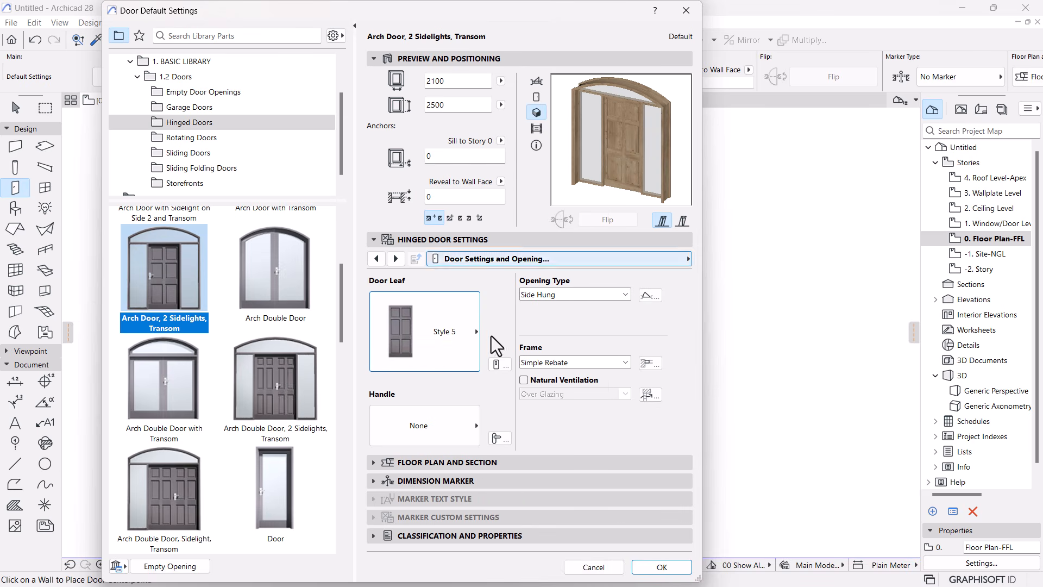
click(387, 428)
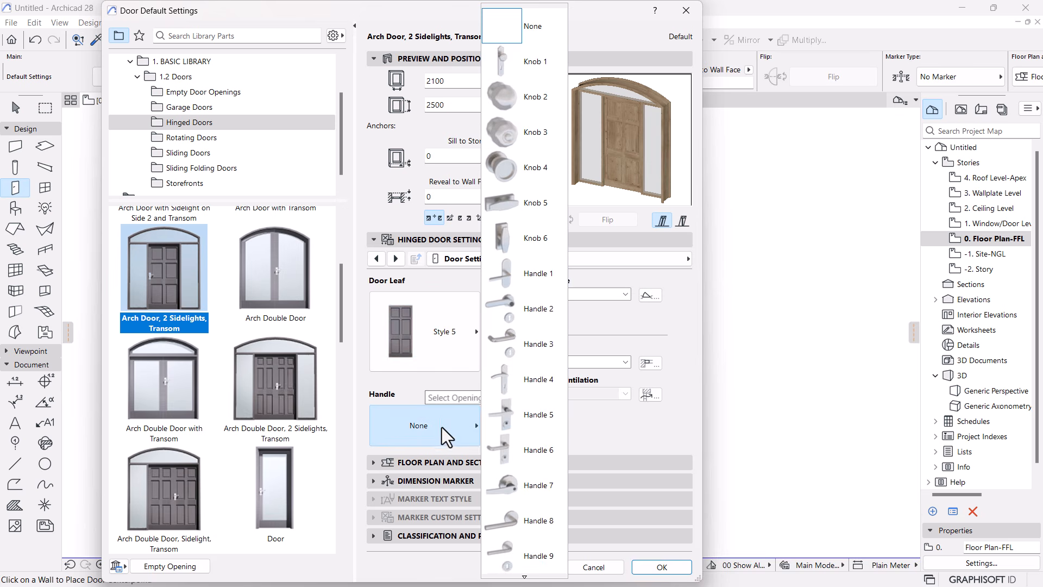
click(508, 421)
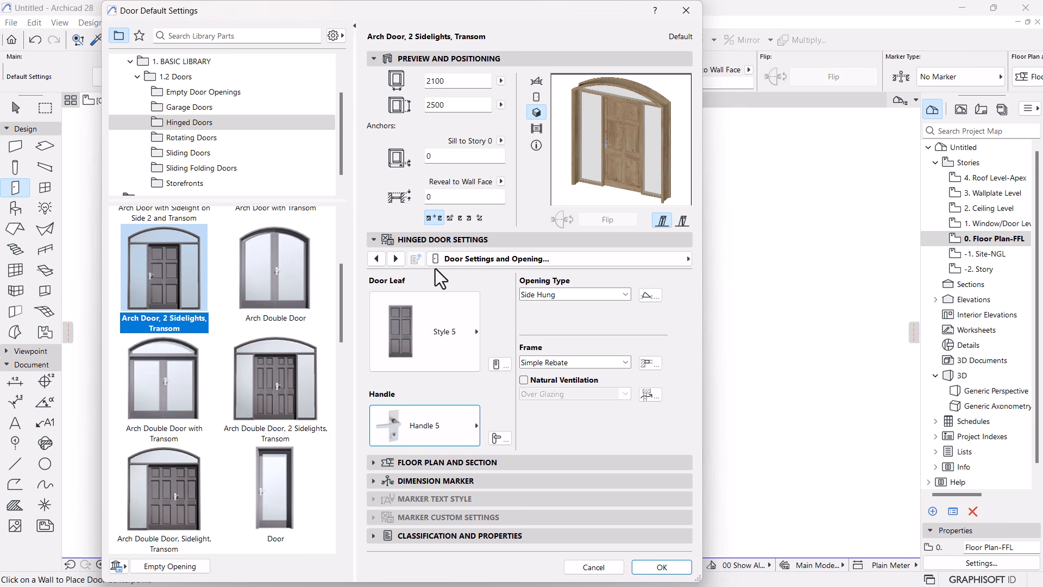
In the Sidelight and Transom Sash Type settings, try a Custom Sash for the transom, then set it to H-V Grid
click(396, 261)
click(396, 260)
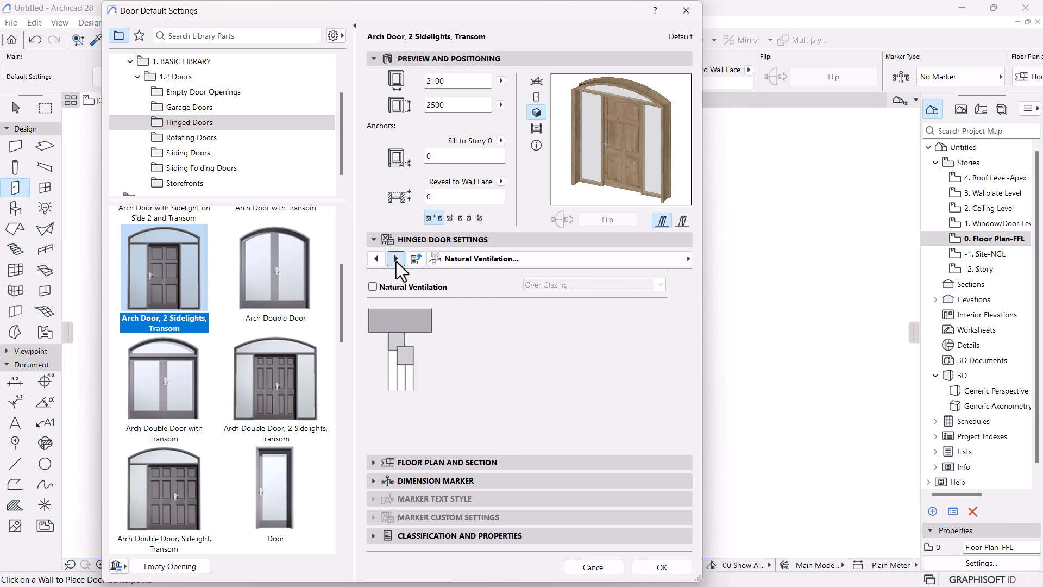
click(396, 259)
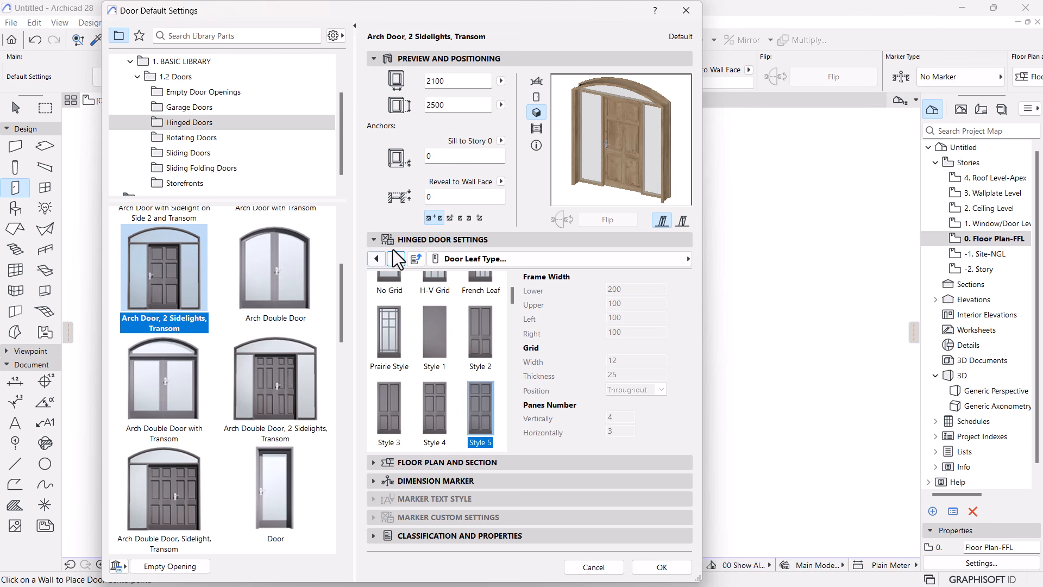
click(395, 253)
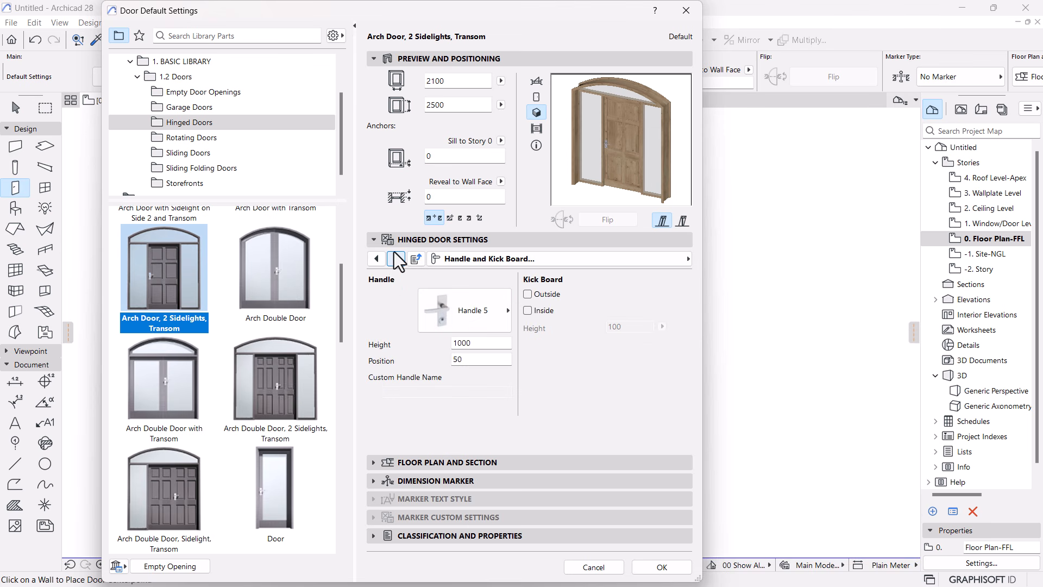
click(392, 259)
click(393, 258)
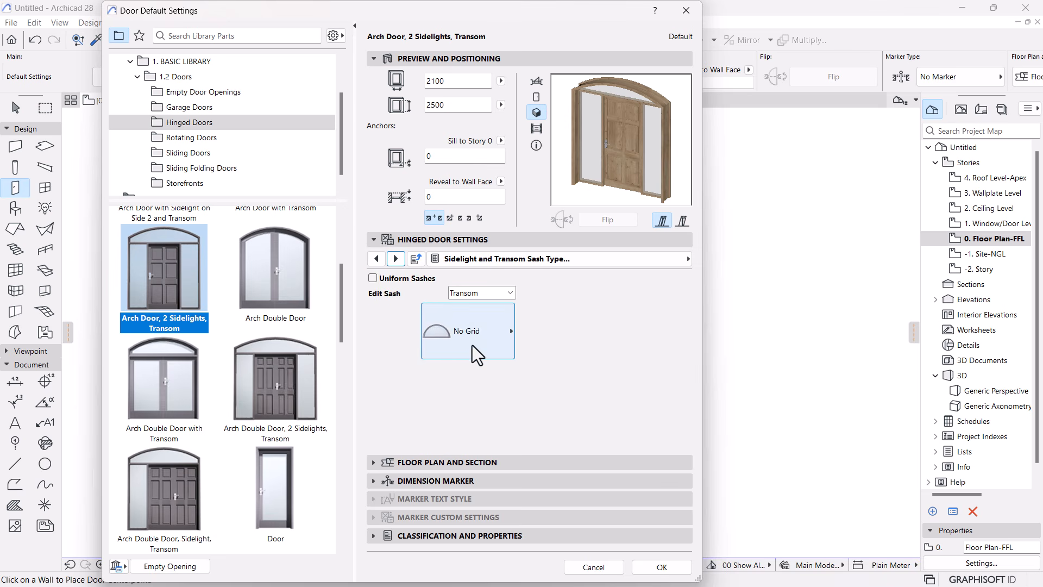
click(460, 330)
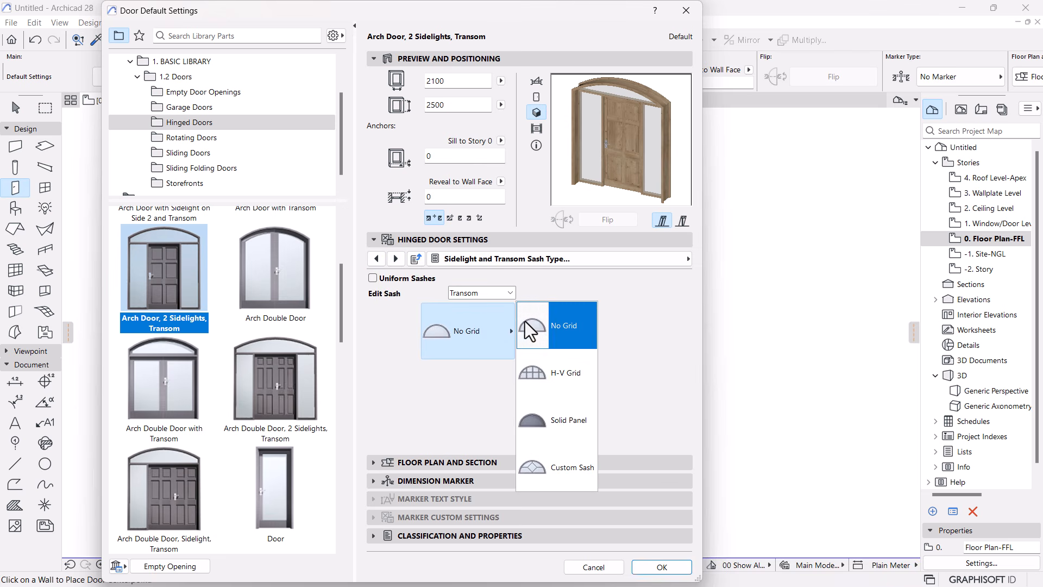
click(554, 466)
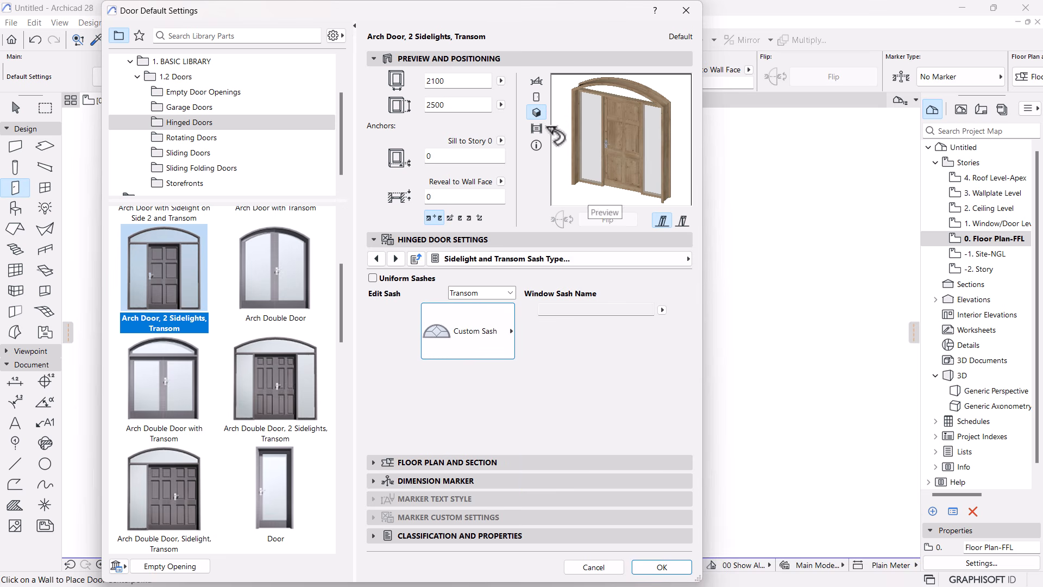
click(468, 334)
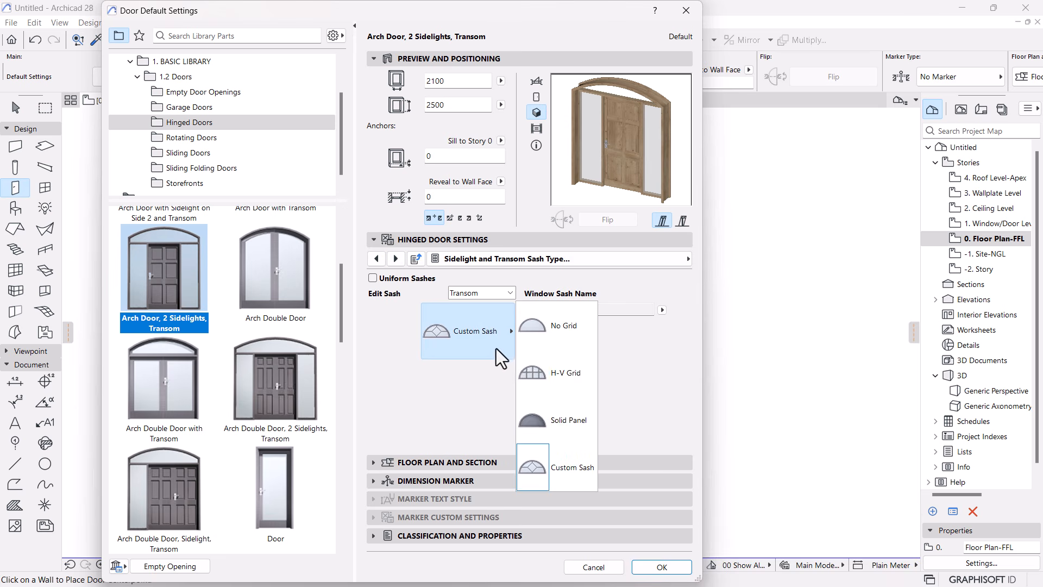
click(541, 380)
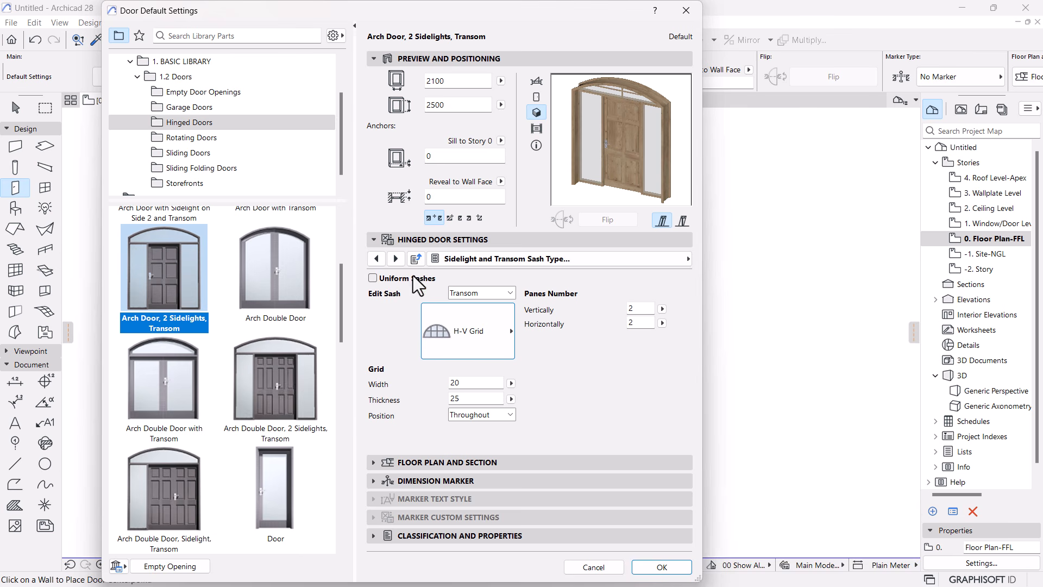
Set the door's 3D opening angle to 60° in the Opening Type and Angle settings and accept the door settings
click(395, 259)
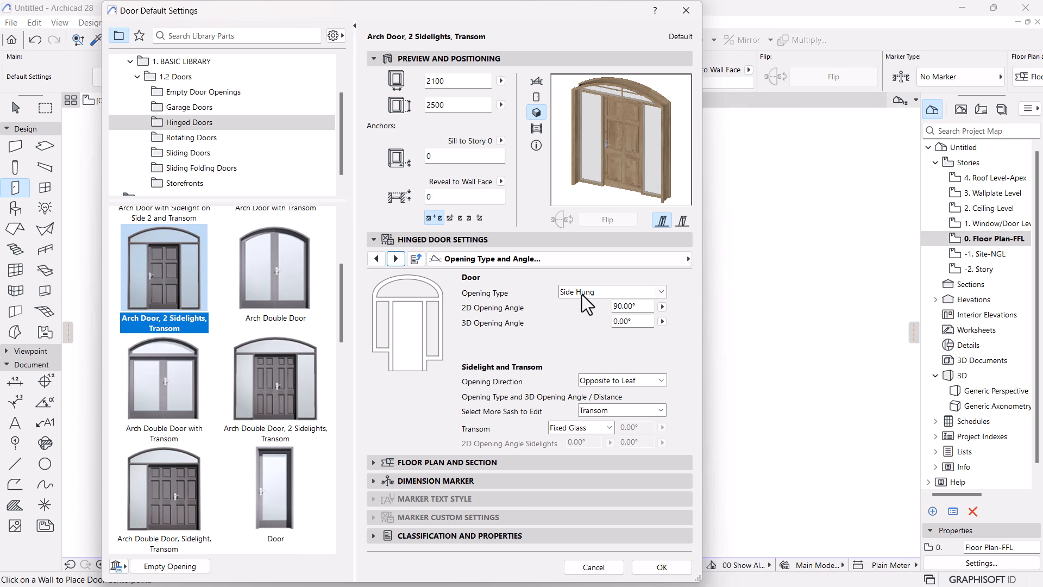
click(633, 321)
text(9)
key(BackSpace)
text(60)
key(Return)
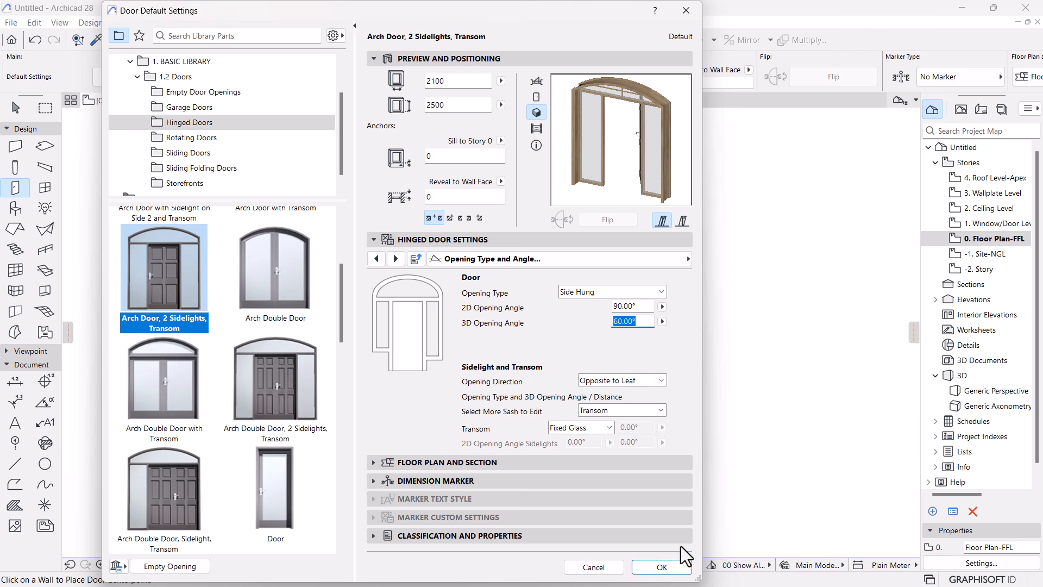
click(666, 566)
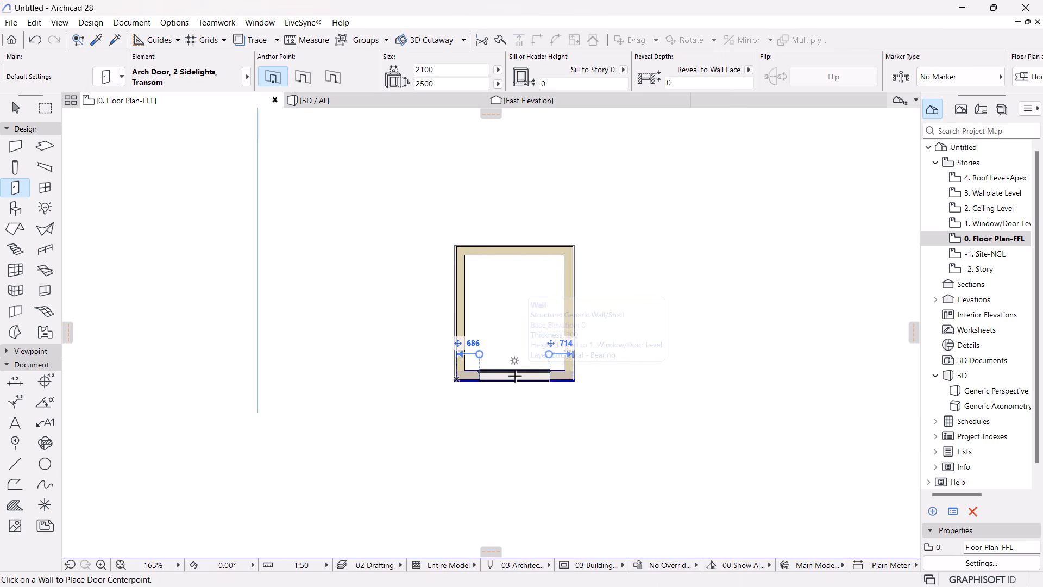
Place the door centred on the room's lower wall, 700 from each end, opening inward with its hinge at the left
scroll(514, 374, up, 4)
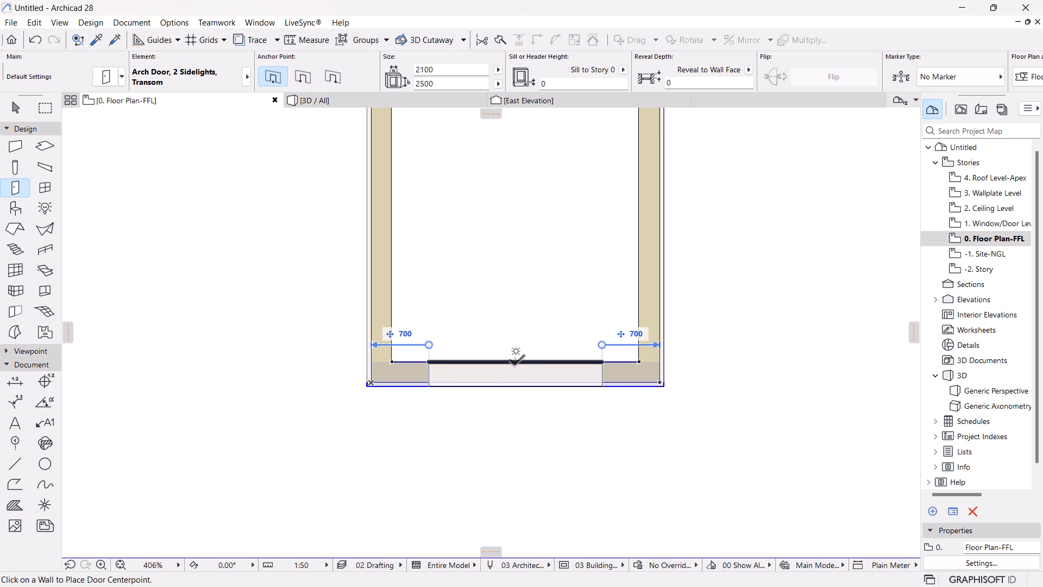
click(519, 361)
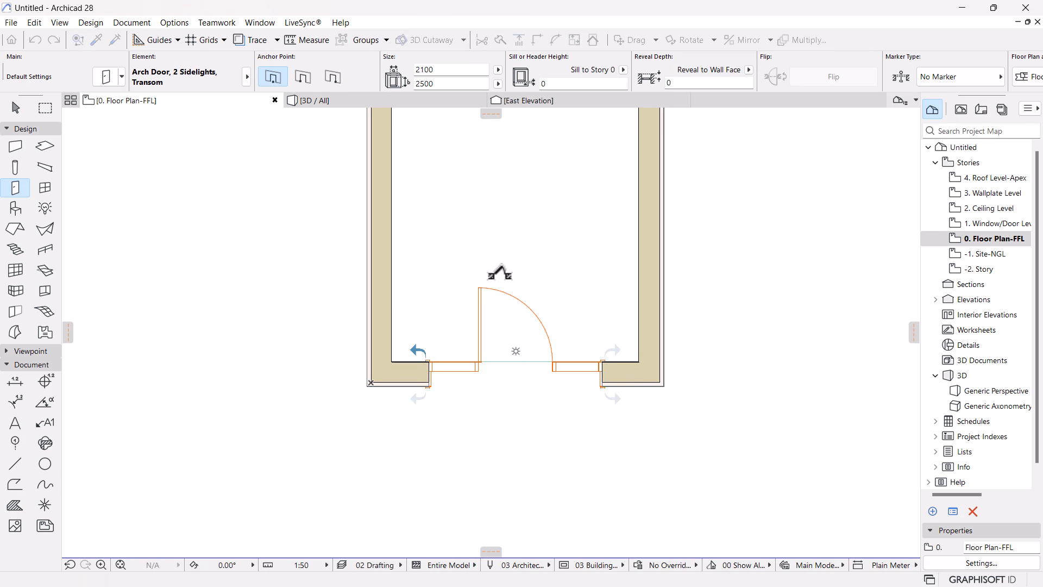
click(498, 274)
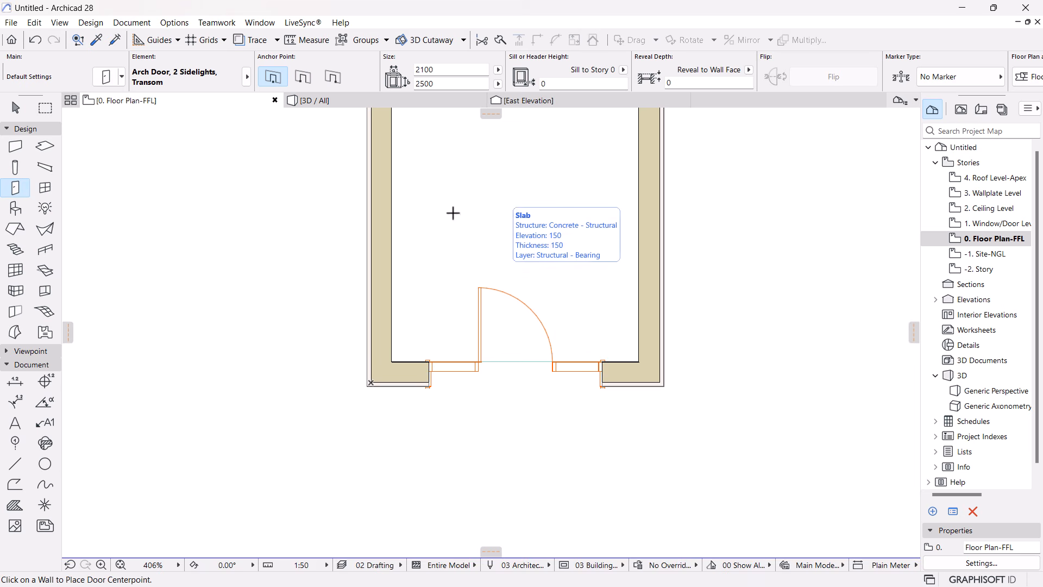
In the 3D view, select the placed arch door, try a sill height of 100, and set it to 150
click(325, 100)
shift+middle_drag(475, 297, 371, 325)
scroll(431, 324, up, 2)
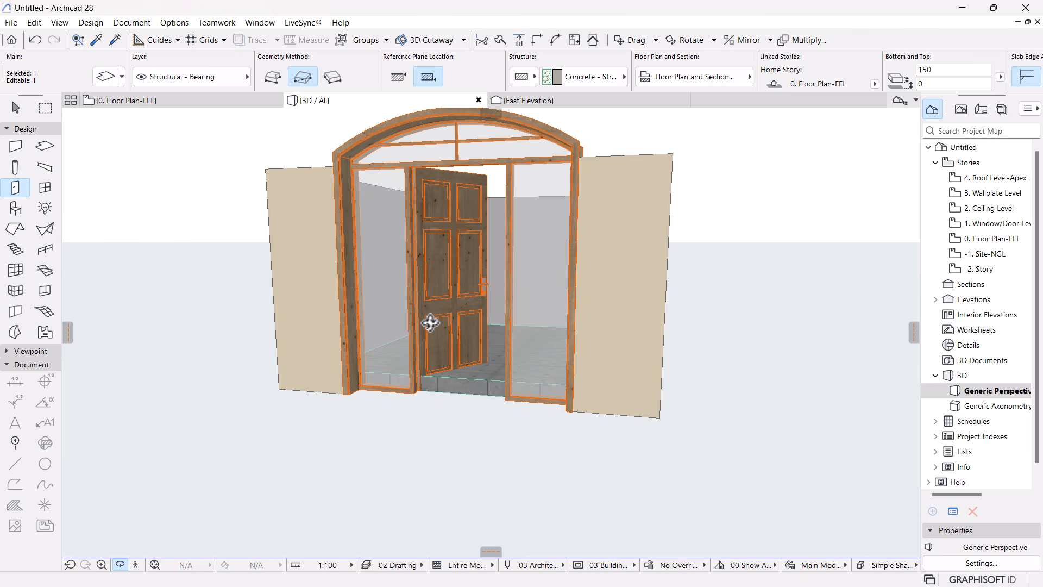
click(16, 108)
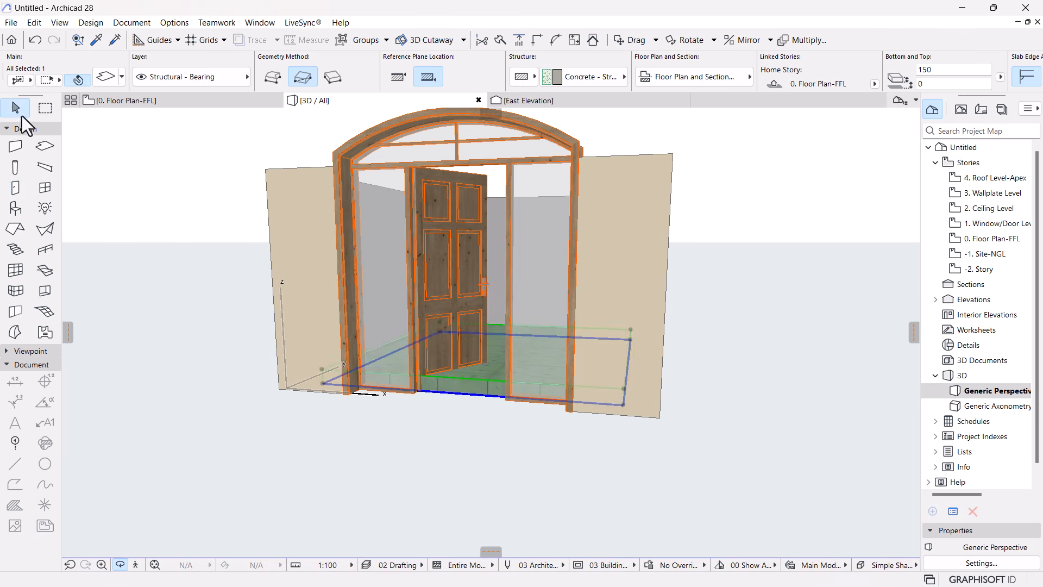
click(466, 234)
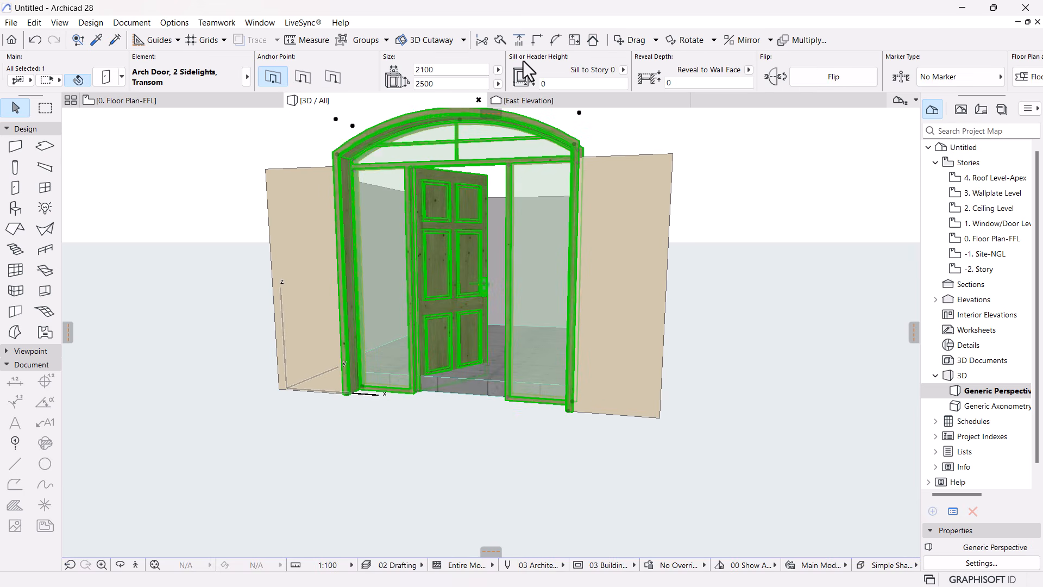
click(530, 81)
text(100)
key(Return)
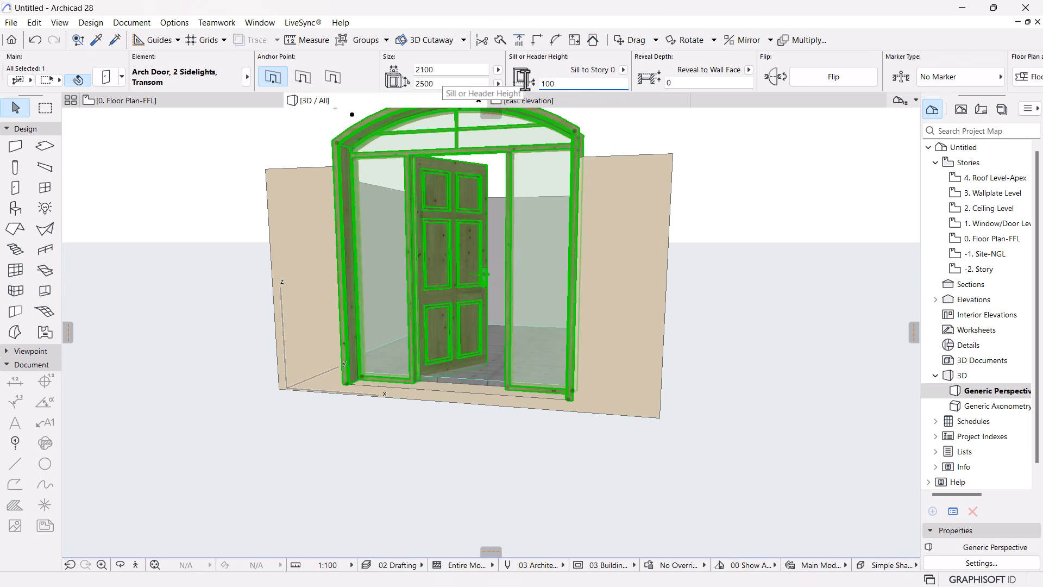
text(150)
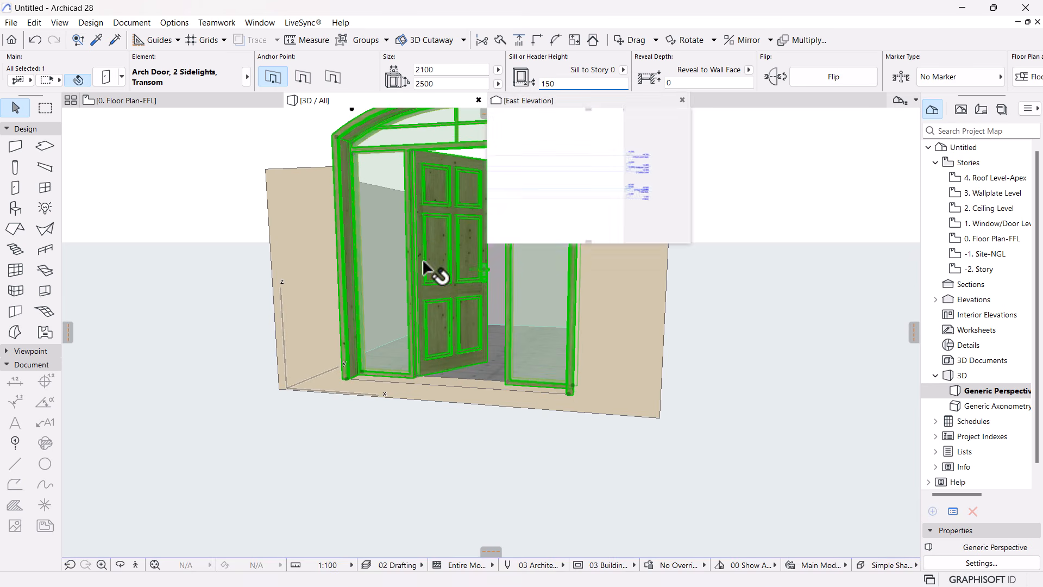
Select all four walls in the 3D view and link their tops to story 3. Wallplate Level (Home + 3)
key(Return)
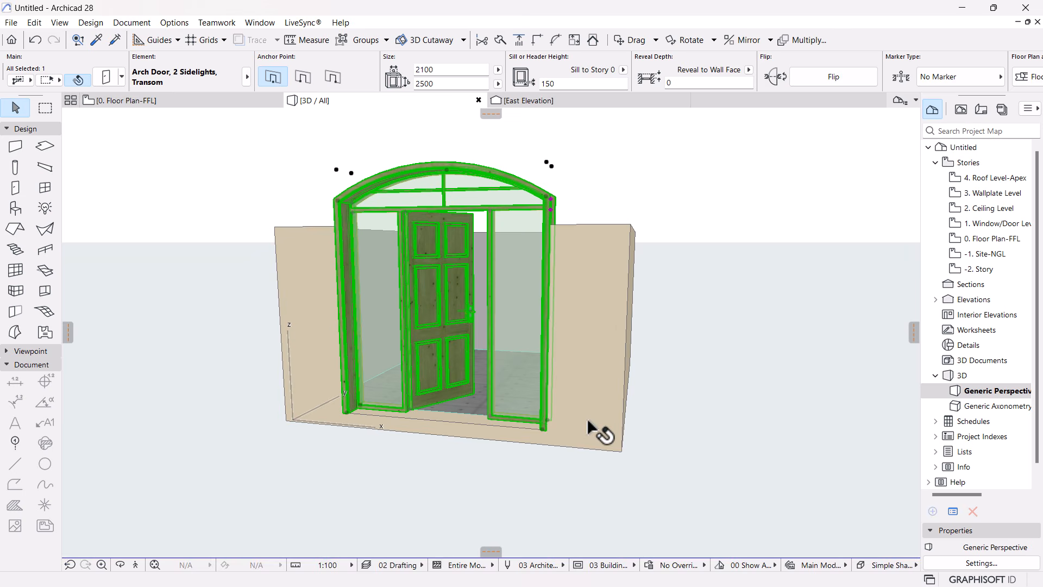
click(603, 434)
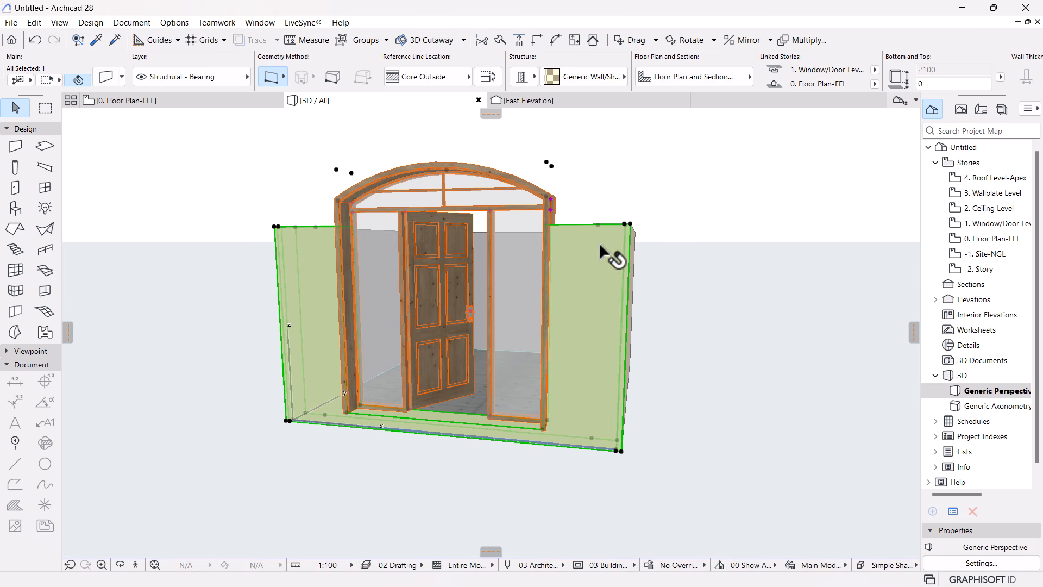
shift+middle_drag(660, 209, 647, 226)
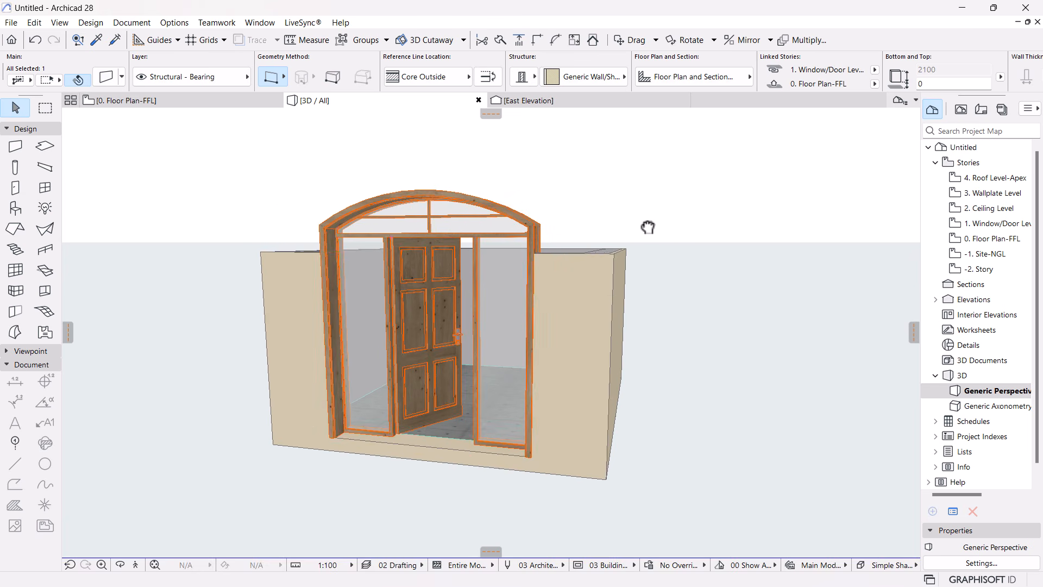
click(15, 146)
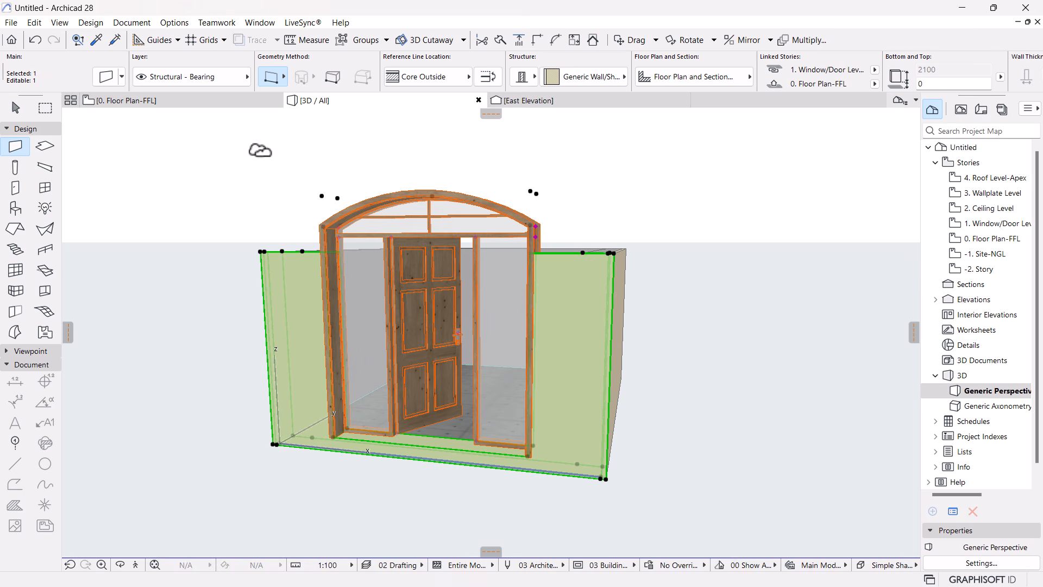
key(ctrl+a)
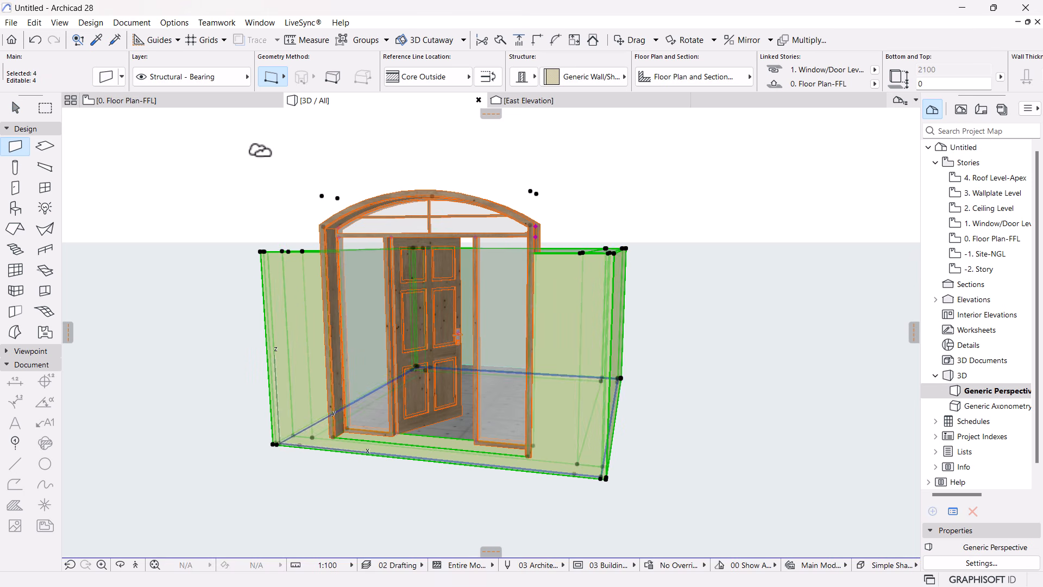
click(874, 69)
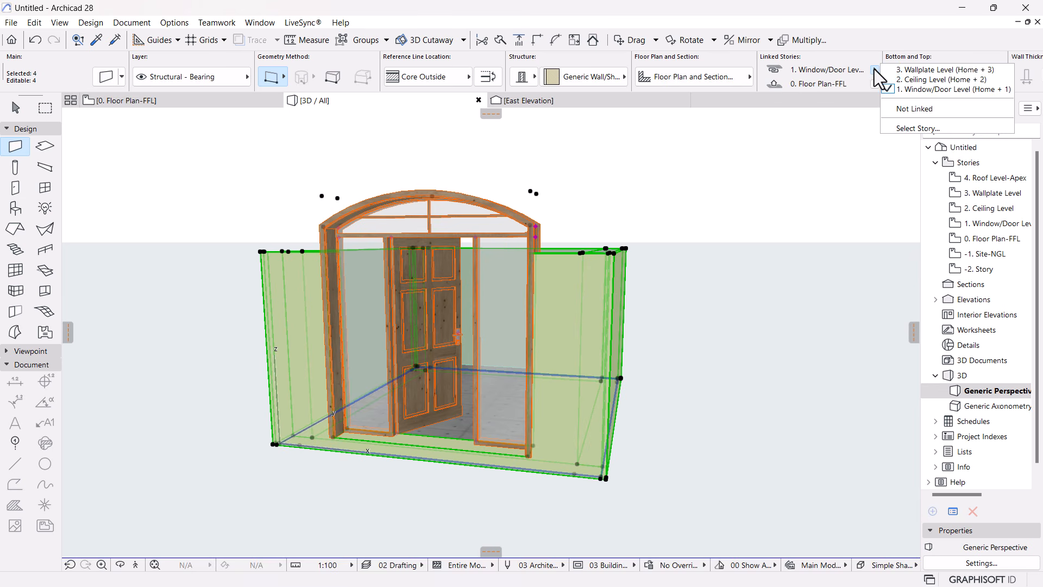
click(928, 70)
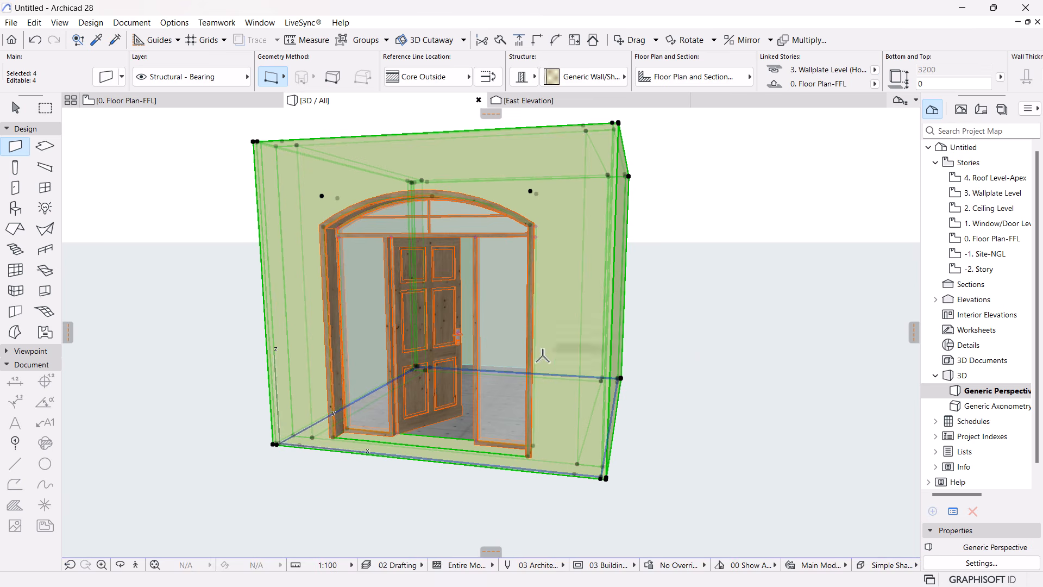
shift+middle_drag(622, 338, 645, 363)
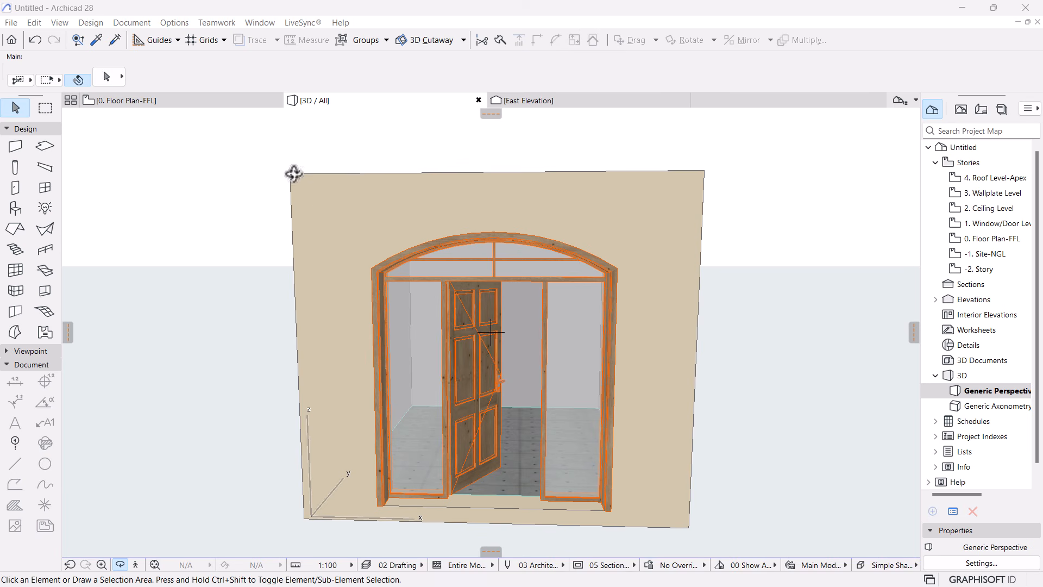
On the 0. Floor Plan-FFL story, open the Window tool's default settings and choose Double Window from the Basic Windows library folder
mouse_move(136, 100)
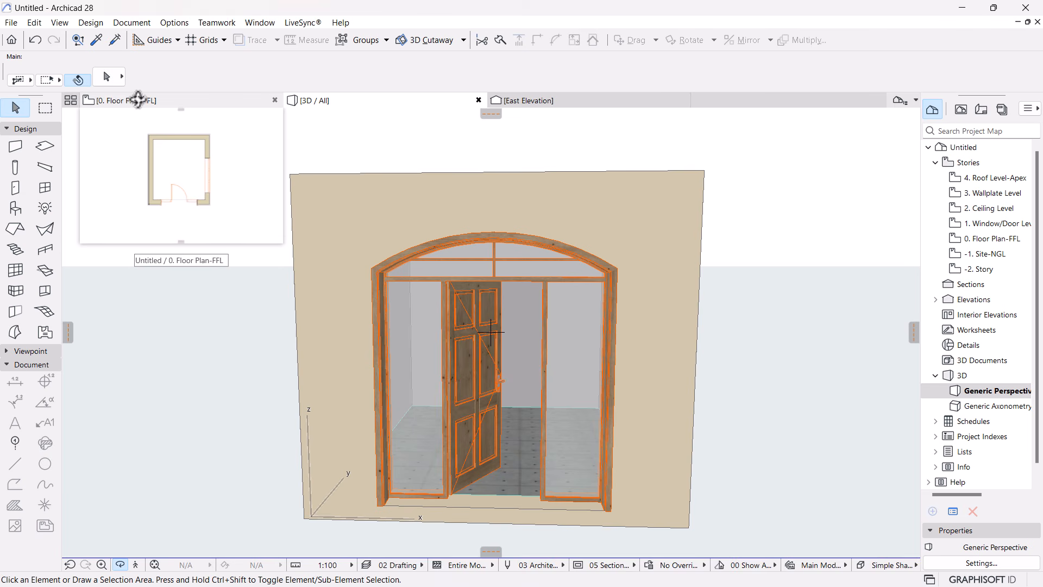
click(138, 100)
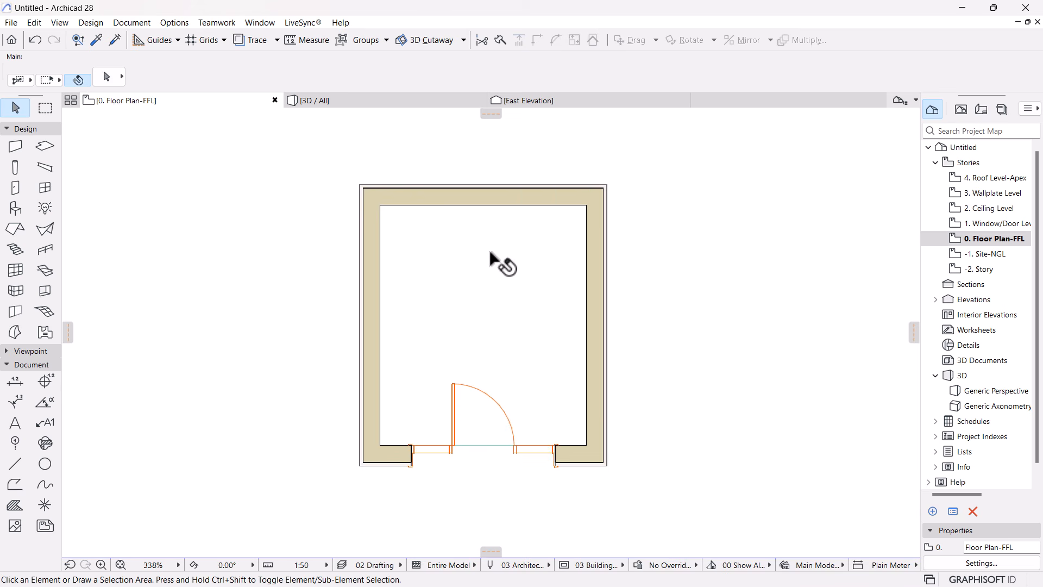
click(45, 190)
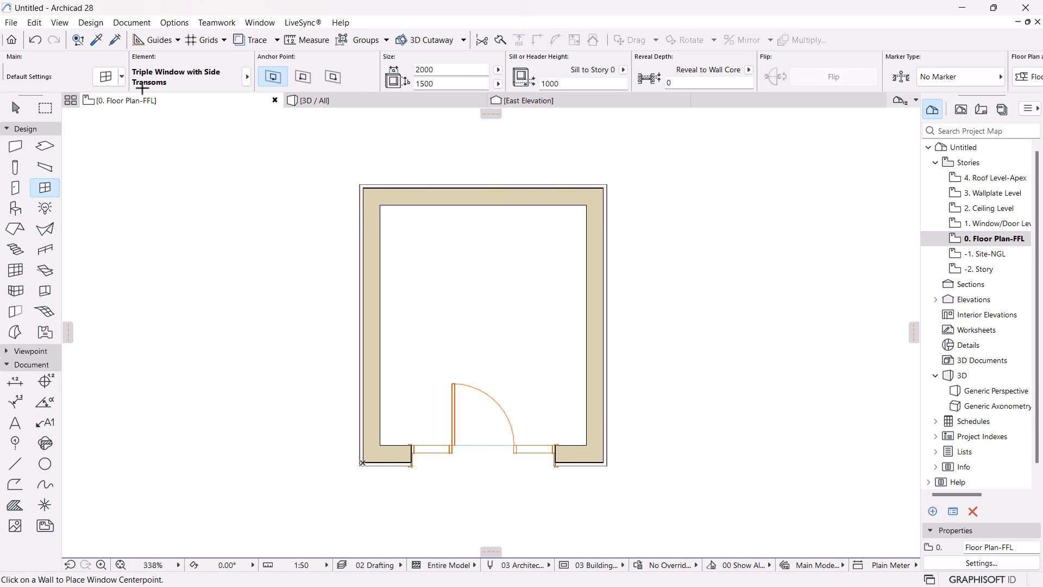
key(ctrl+t)
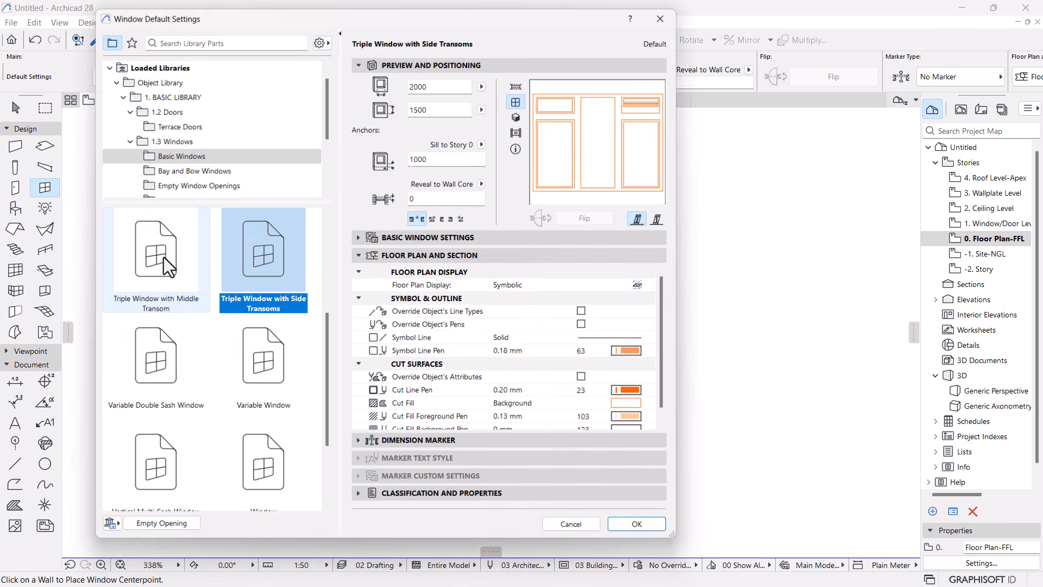
click(122, 138)
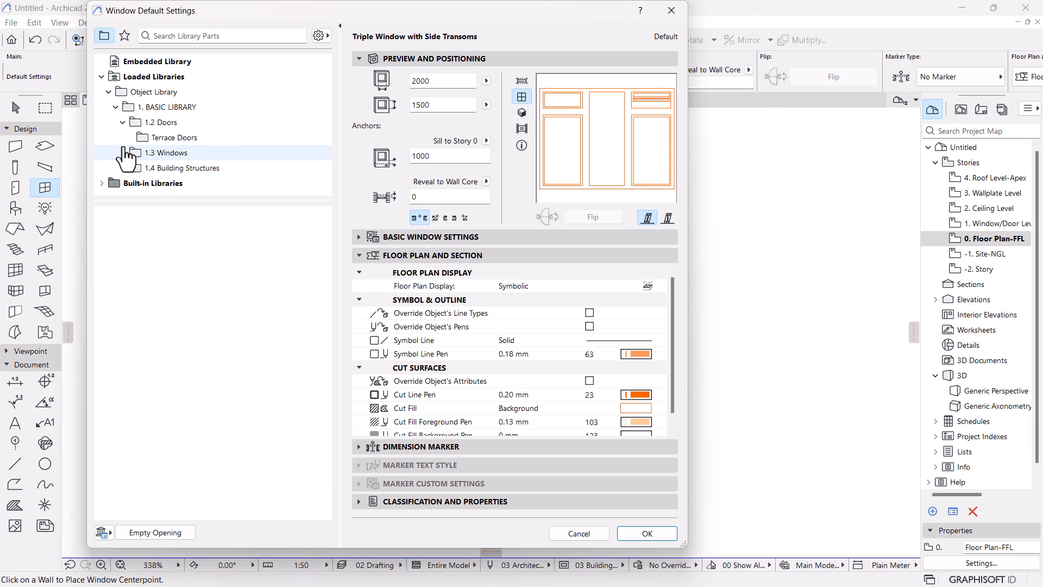
click(122, 154)
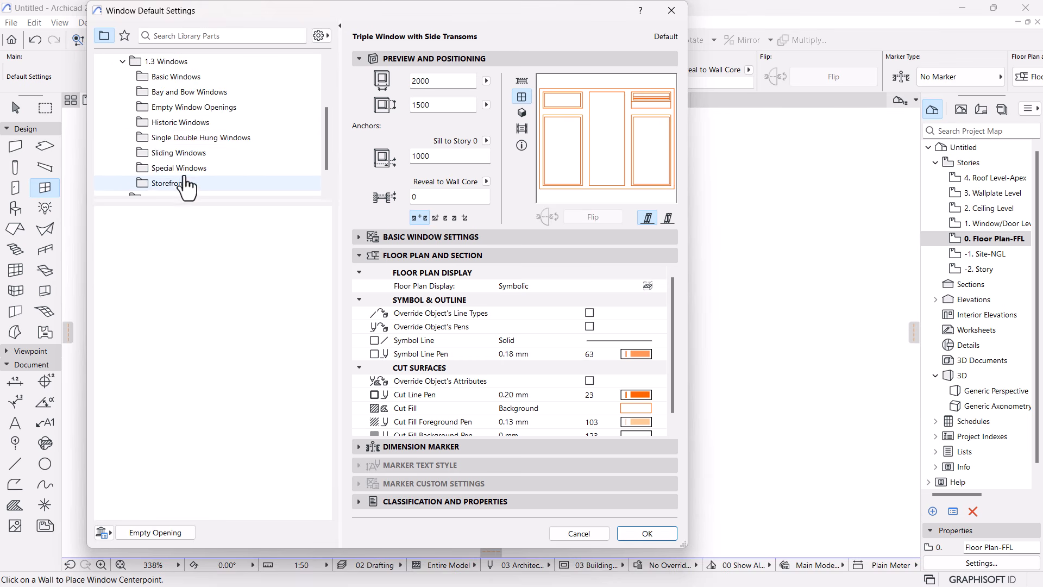
click(163, 76)
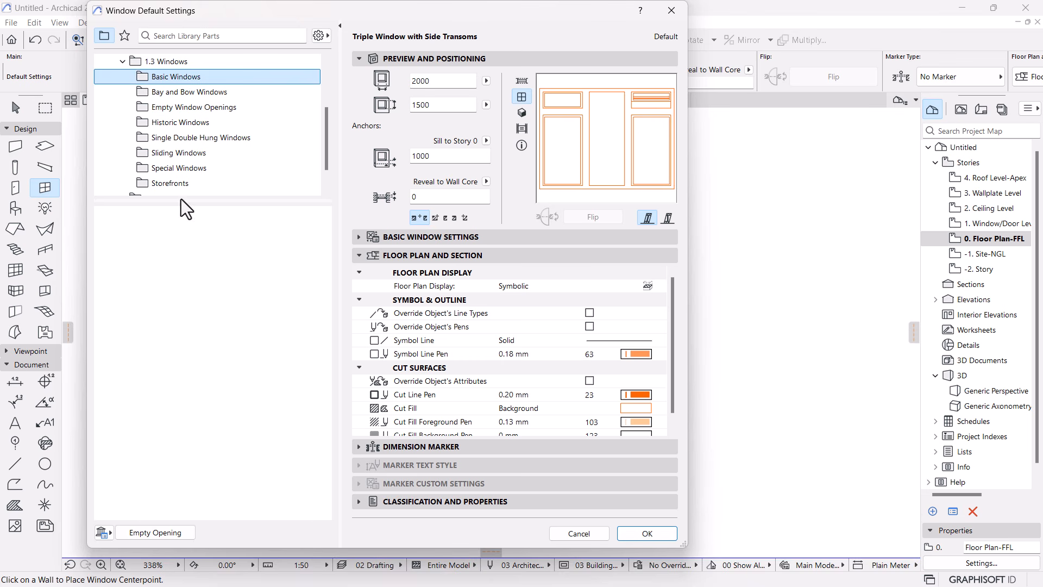
click(156, 94)
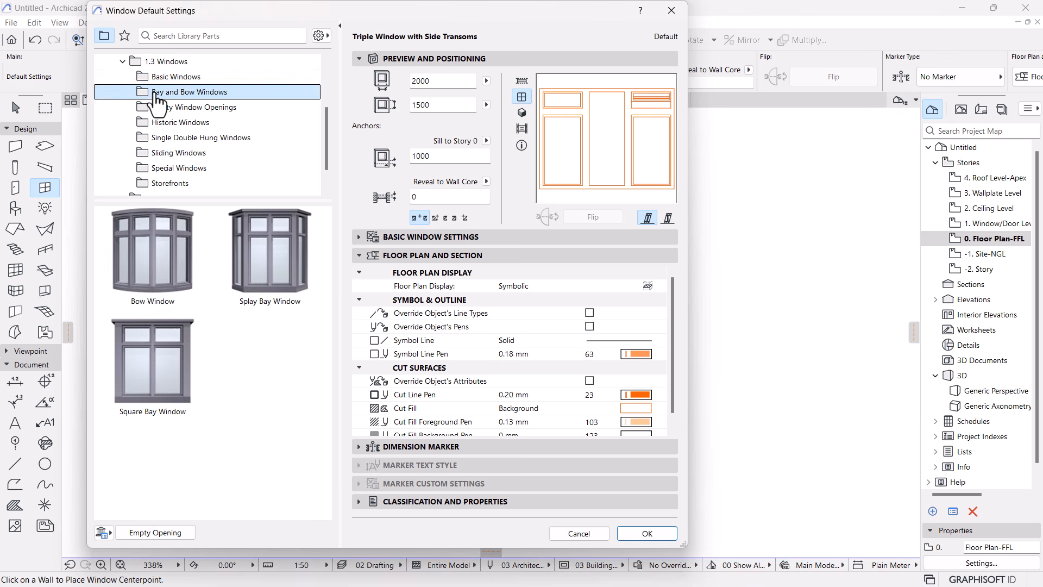
click(168, 80)
scroll(200, 282, up, 8)
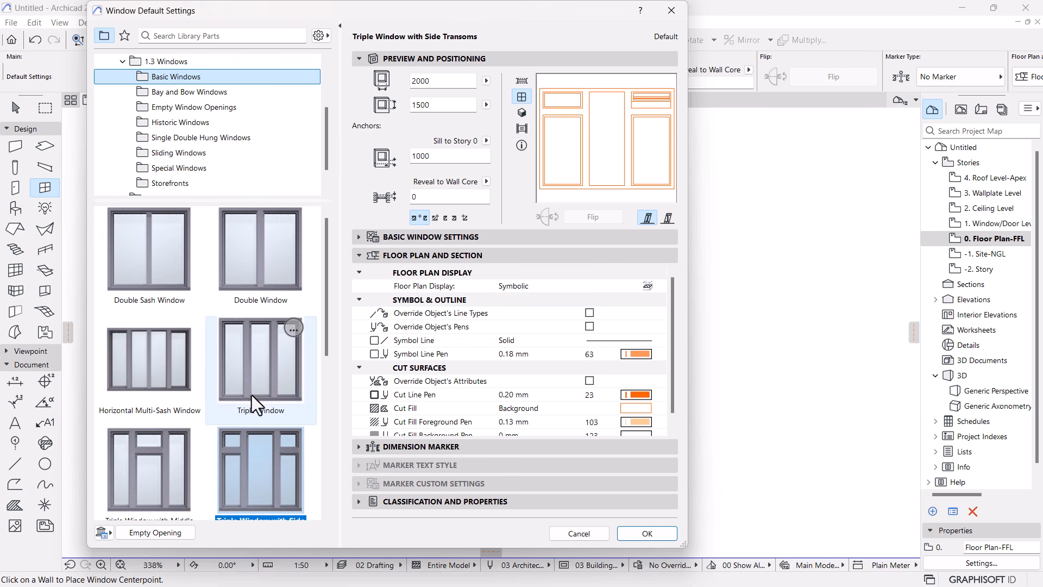
click(259, 265)
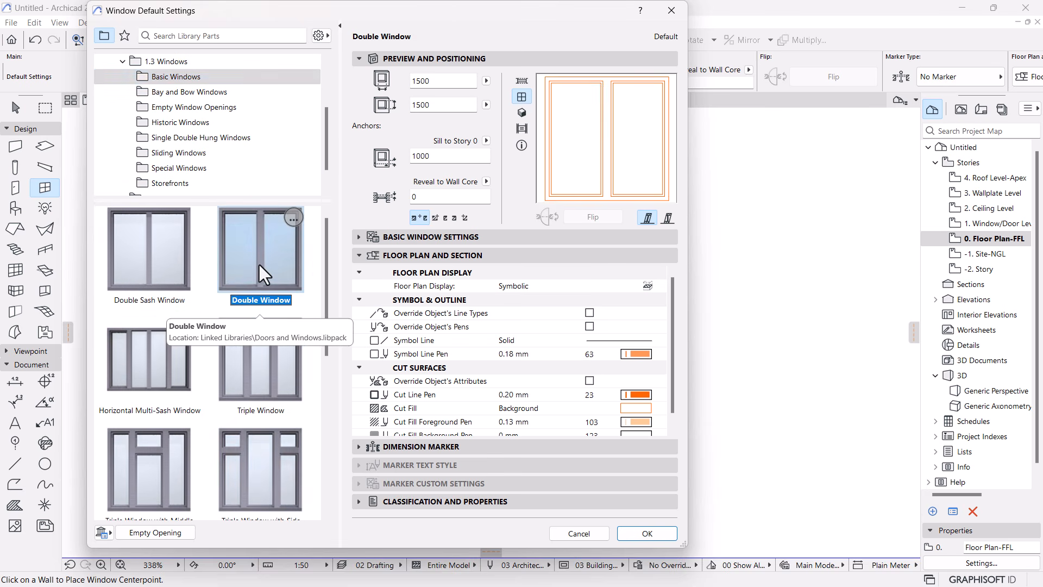
Show the window's 3D preview and enable Uniform Frame Width in the Frame Widths settings
click(360, 237)
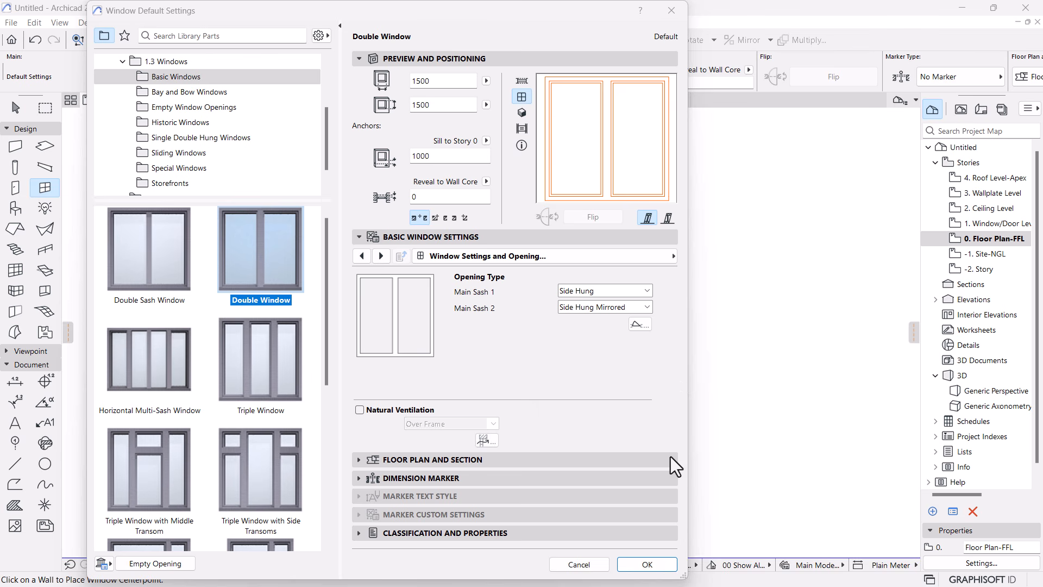
click(523, 112)
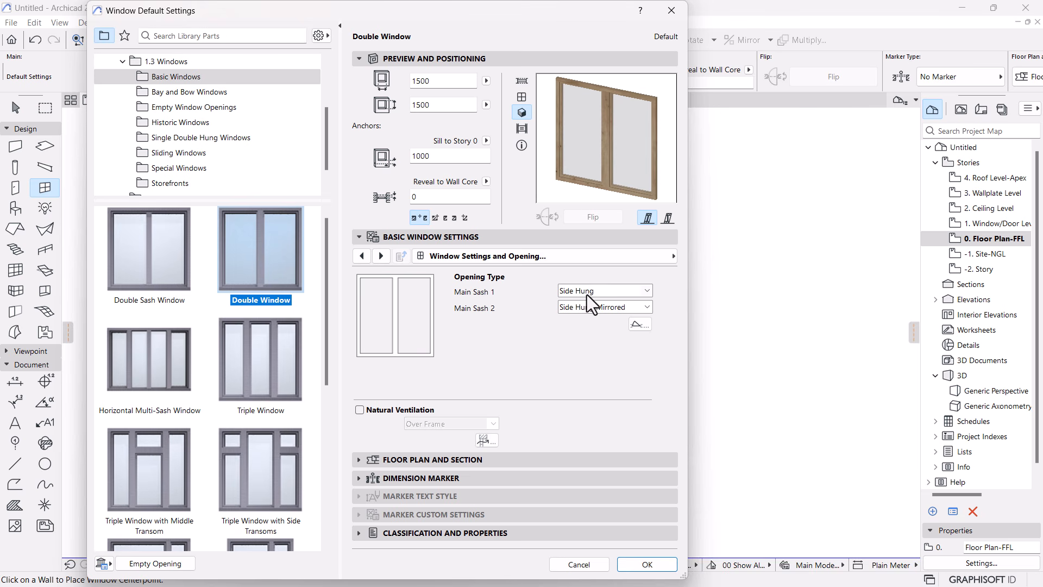
click(378, 258)
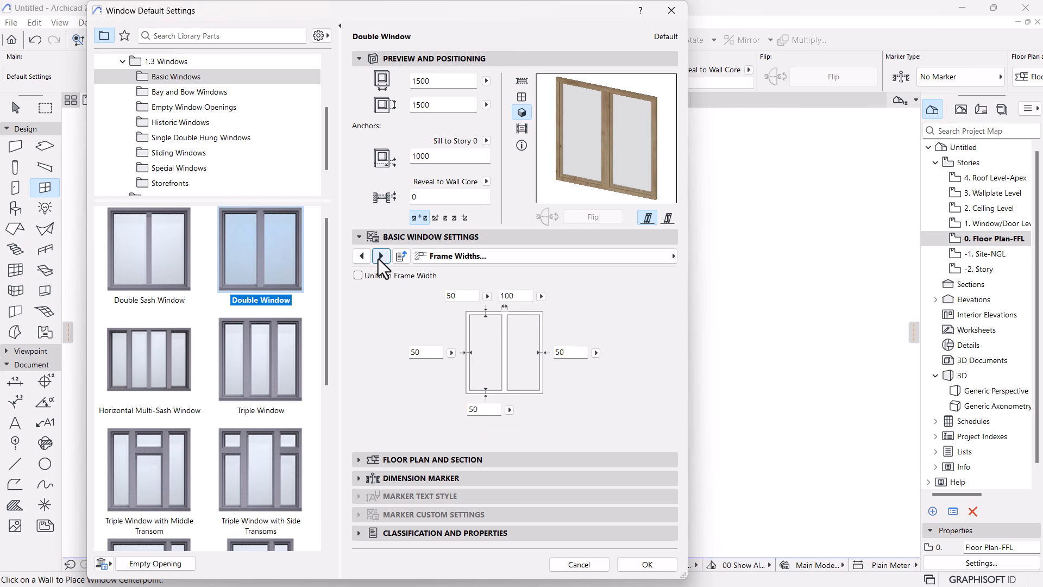
click(378, 258)
click(362, 256)
click(361, 275)
click(360, 275)
click(358, 275)
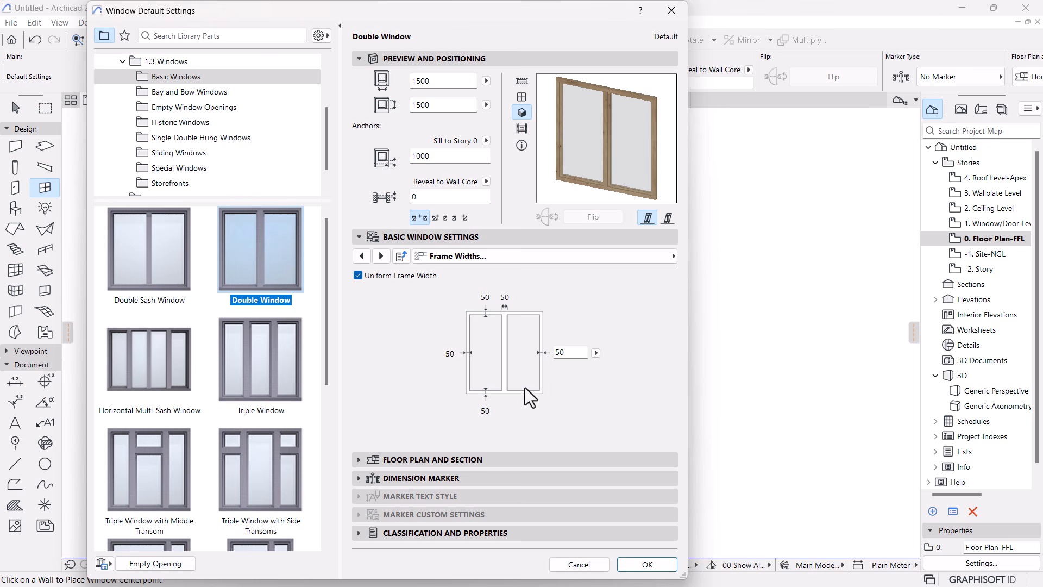
In Sash Options, give Main Sash 1 an H-V Grid with 3 panes vertically and 3 horizontally, keeping the grid position Throughout
click(381, 256)
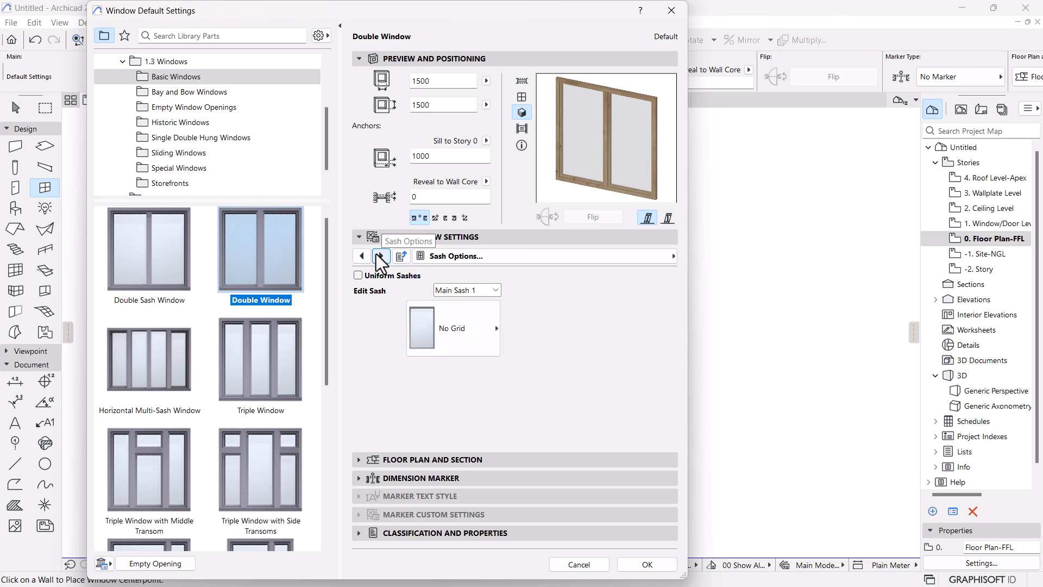
click(380, 256)
click(361, 256)
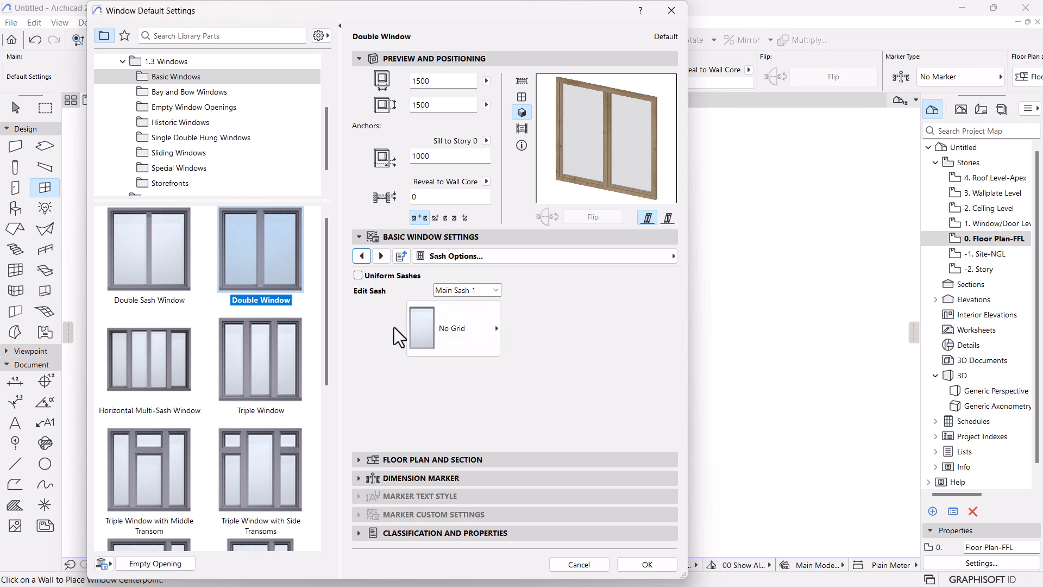
click(472, 328)
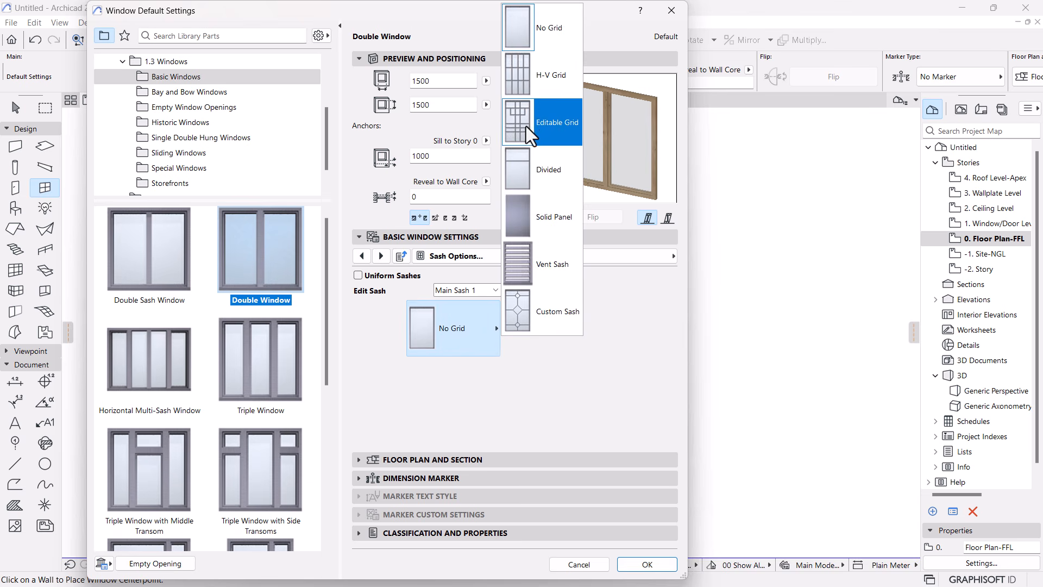
click(524, 75)
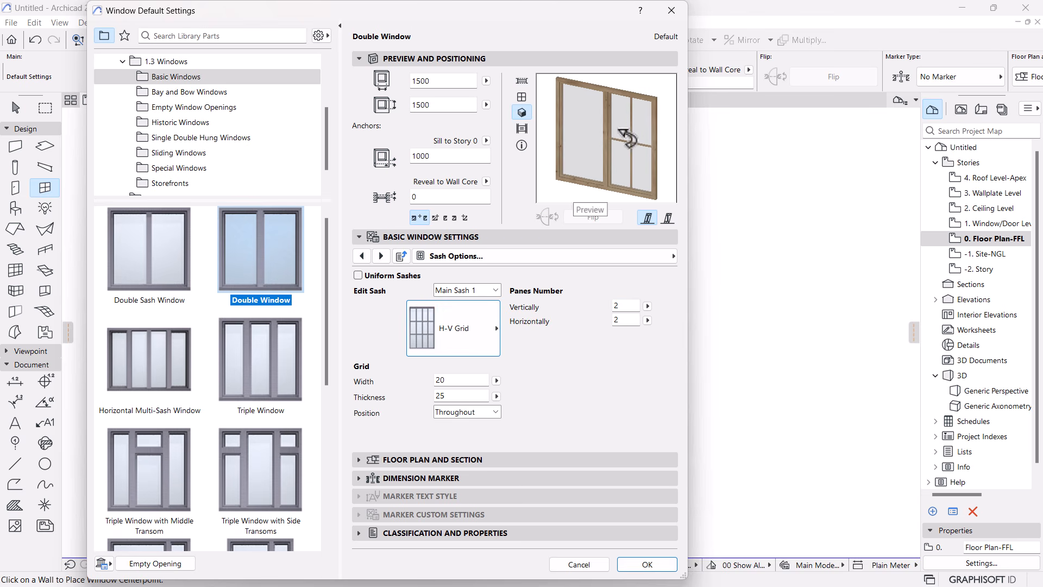
drag(625, 305, 582, 308)
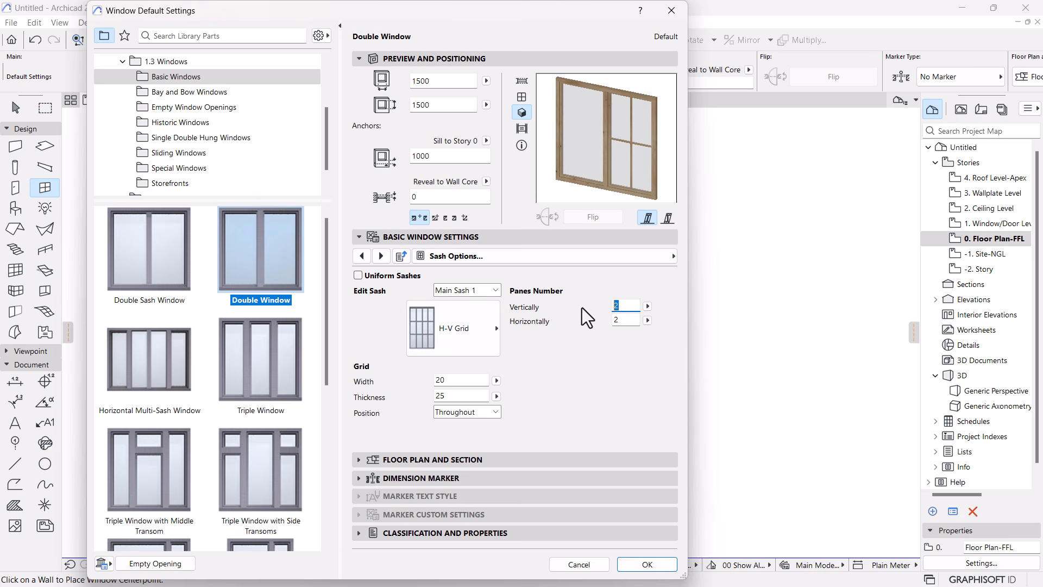
text(3)
double_click(618, 319)
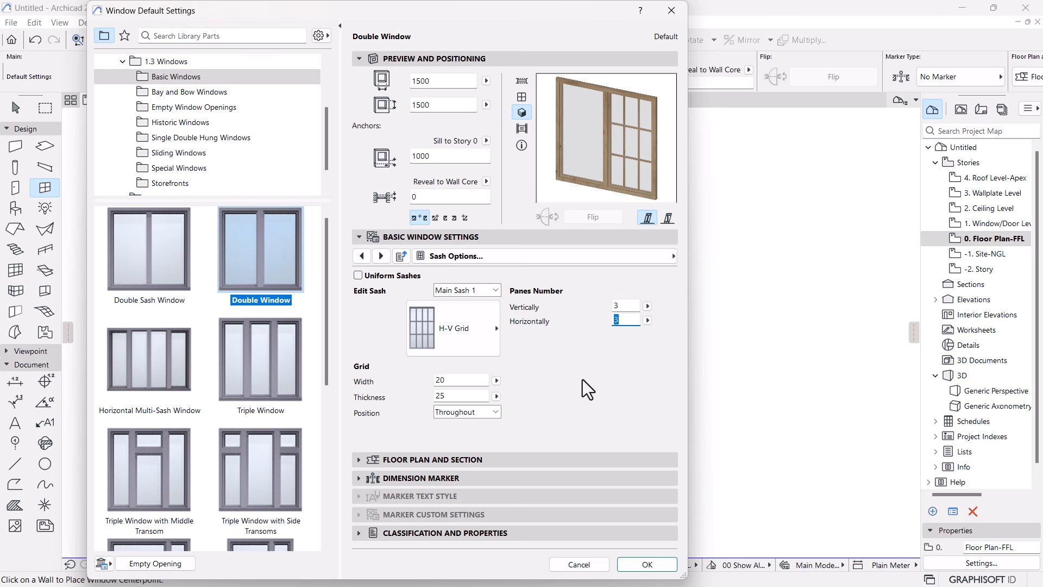
click(479, 412)
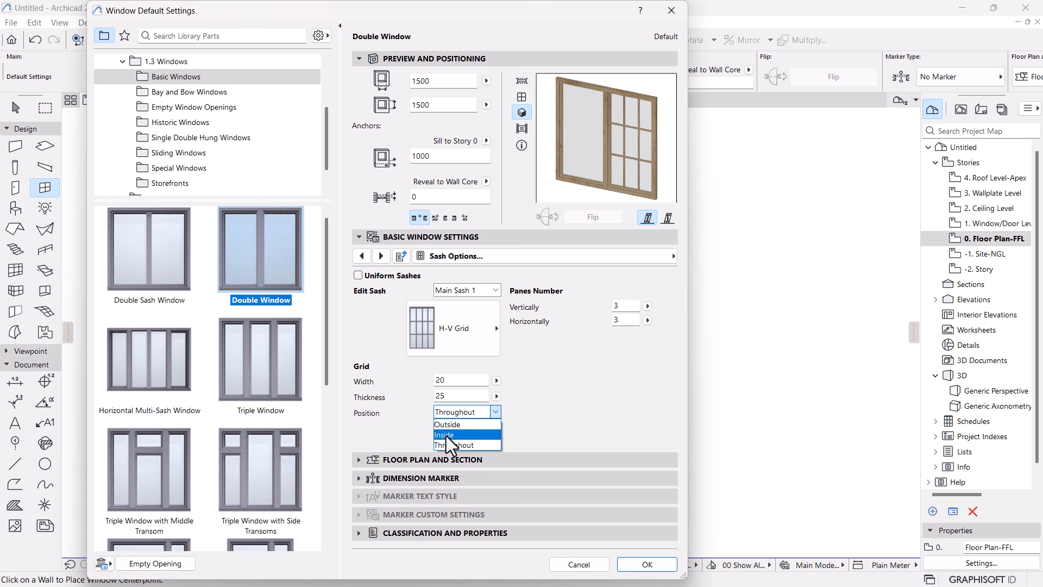
click(446, 445)
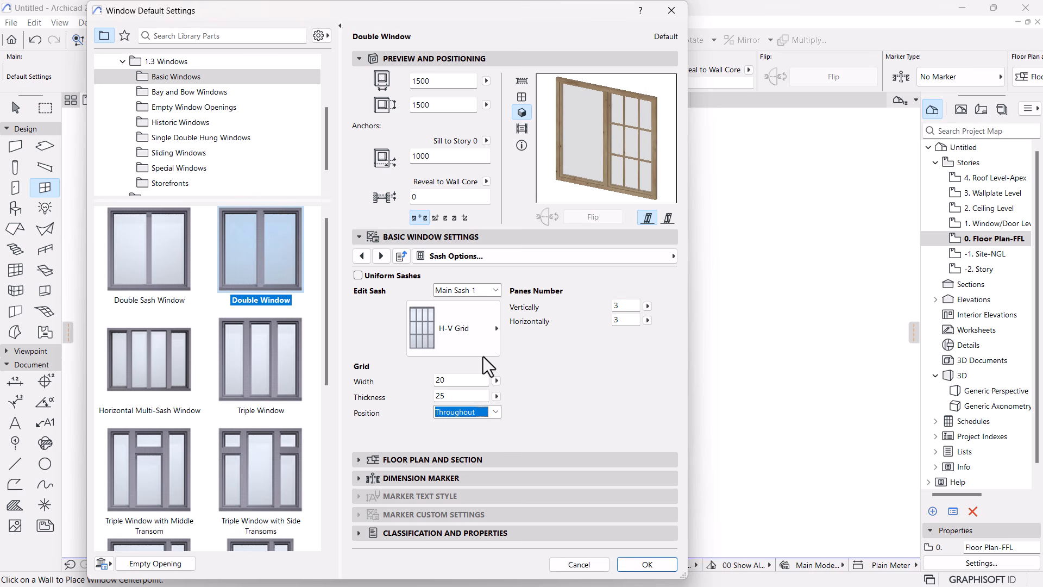
Enable the Style 1 window handle and set Main Sash 1's 3D opening angle to 70° in Opening Type and Angle
click(380, 256)
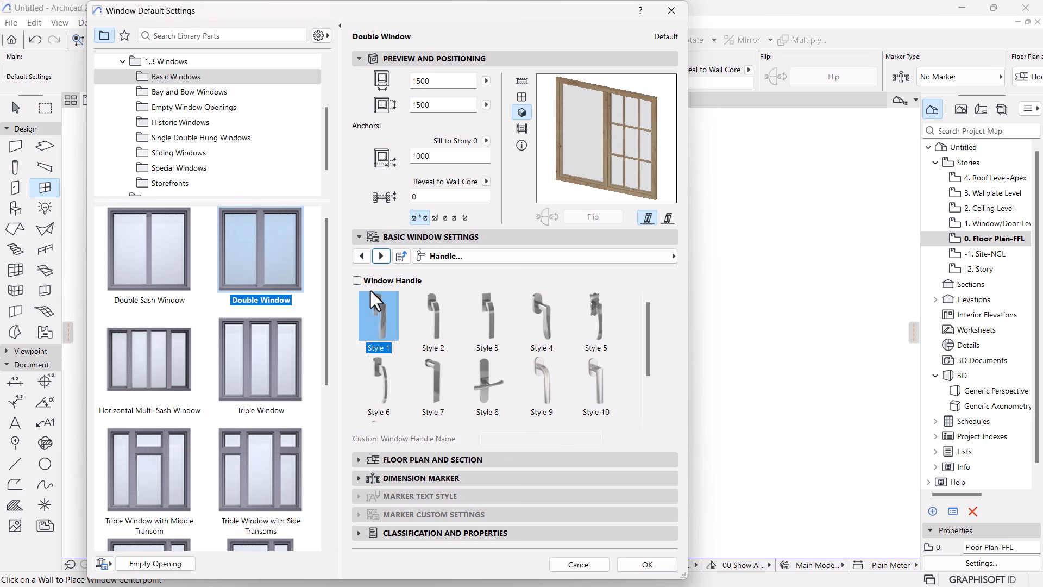
click(366, 283)
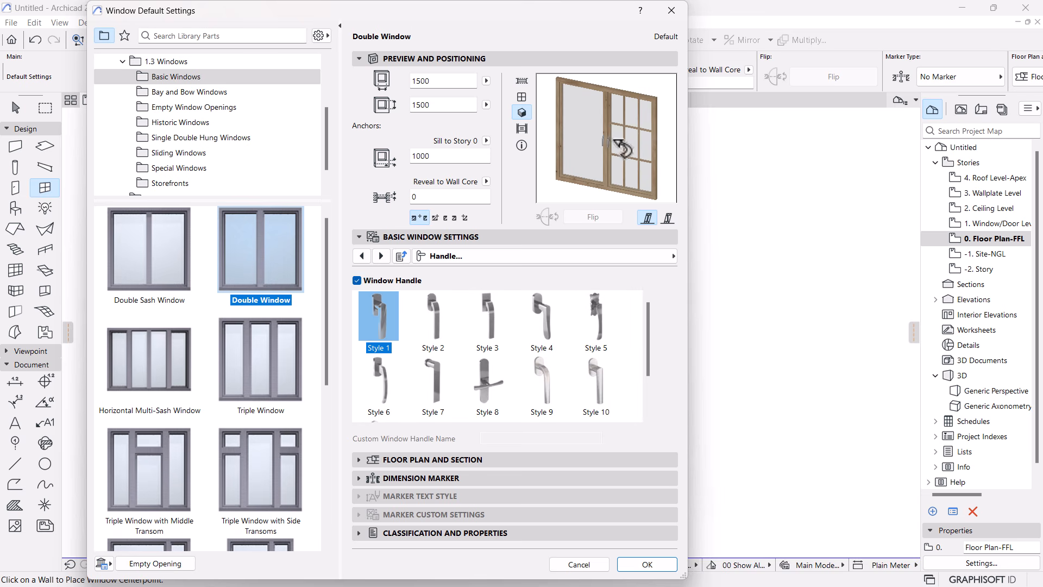
click(381, 255)
click(380, 255)
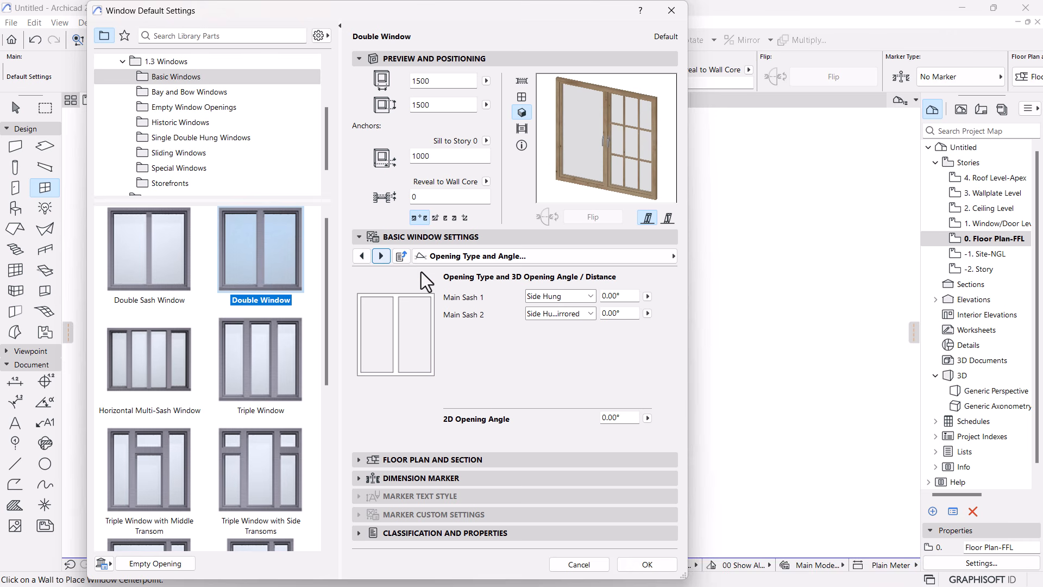
click(623, 297)
text(60)
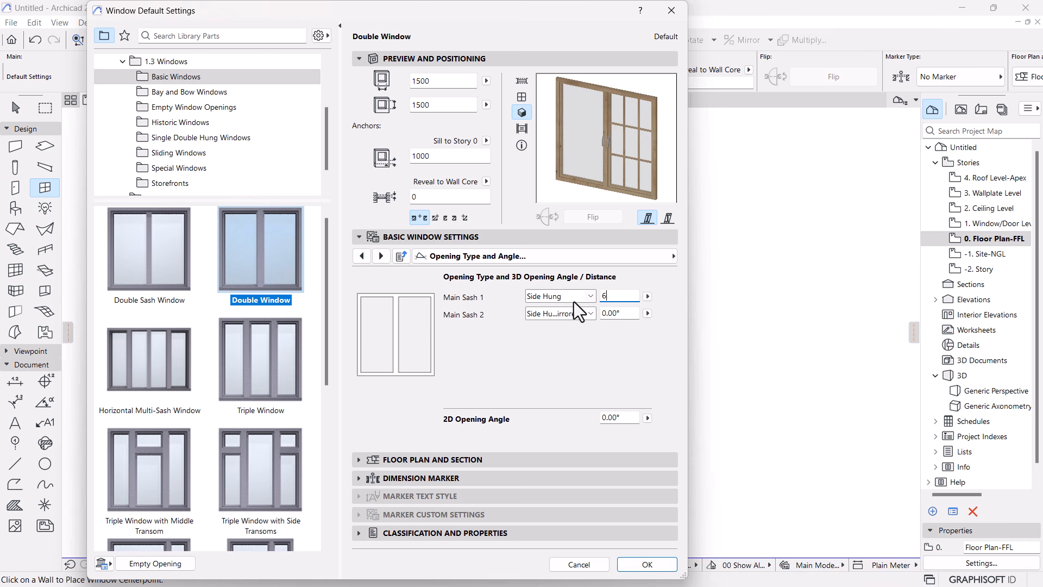
key(Return)
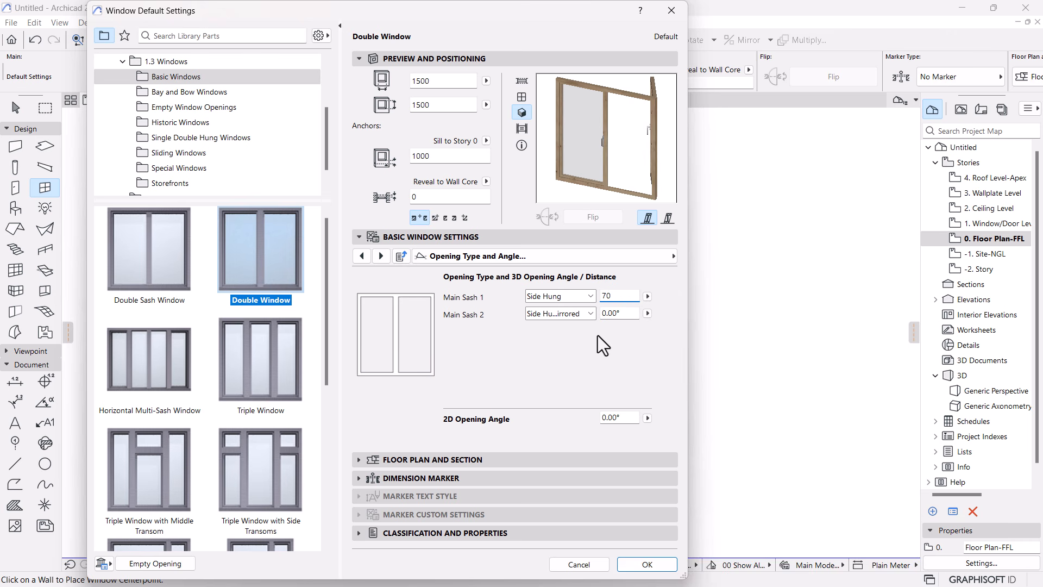
Set Main Sash 1's 3D opening angle to 20° in the double window's Opening Type and Angle settings
key(Return)
text(20)
key(Return)
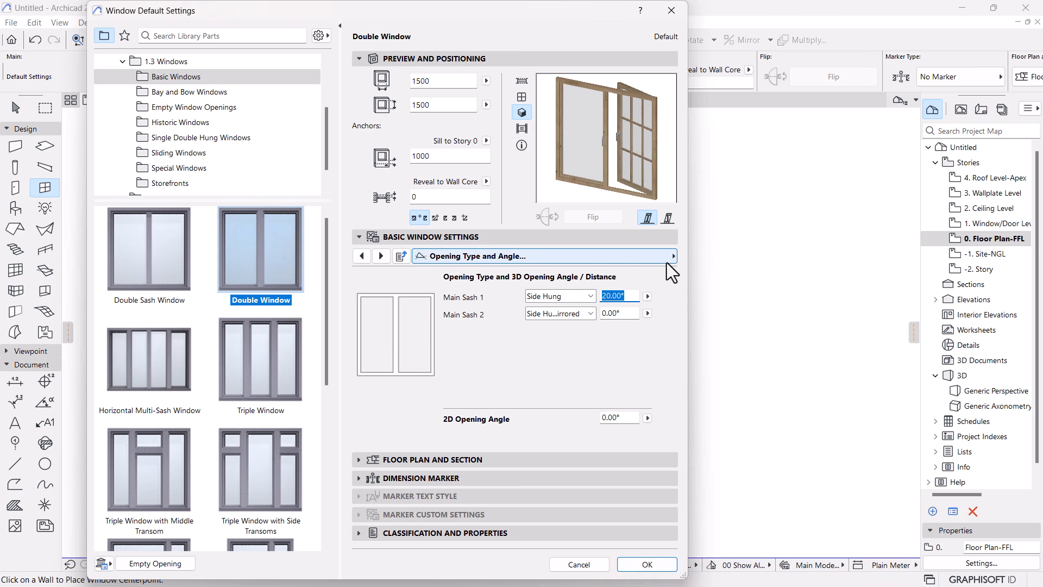
Enable Uniform Window Surfaces in the double window's Model Attributes
click(620, 252)
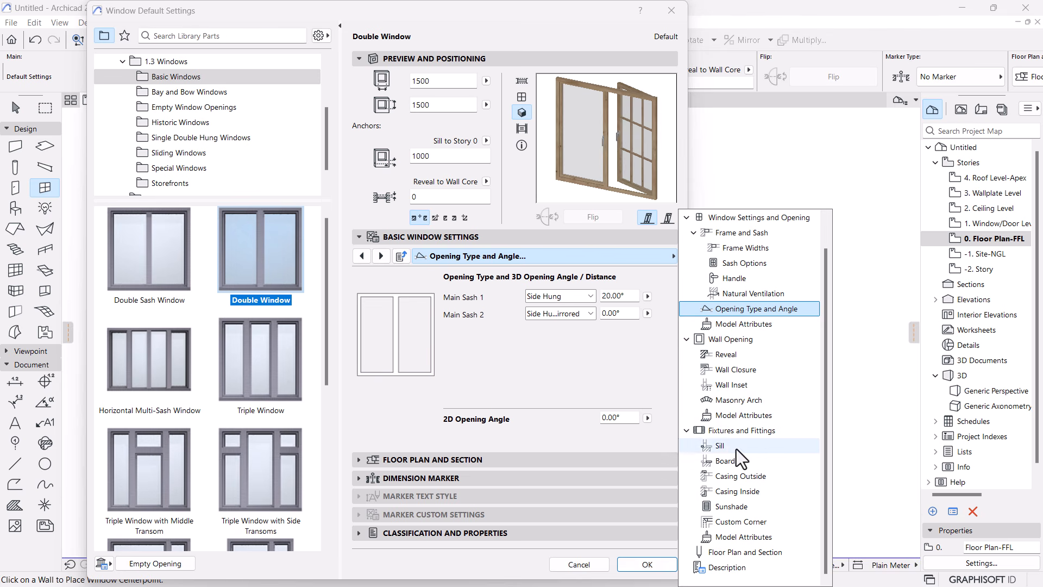
click(733, 324)
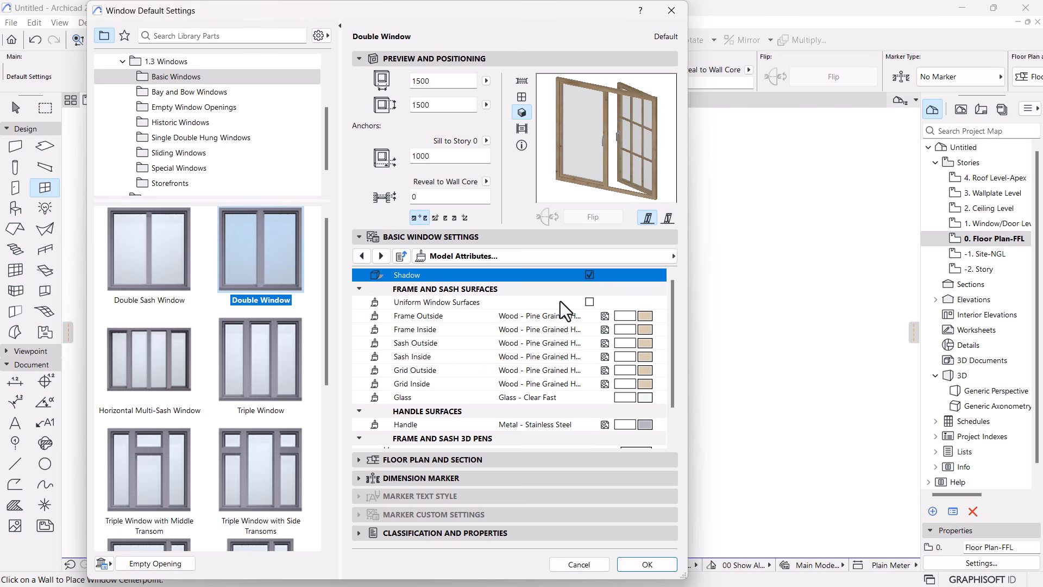
click(588, 301)
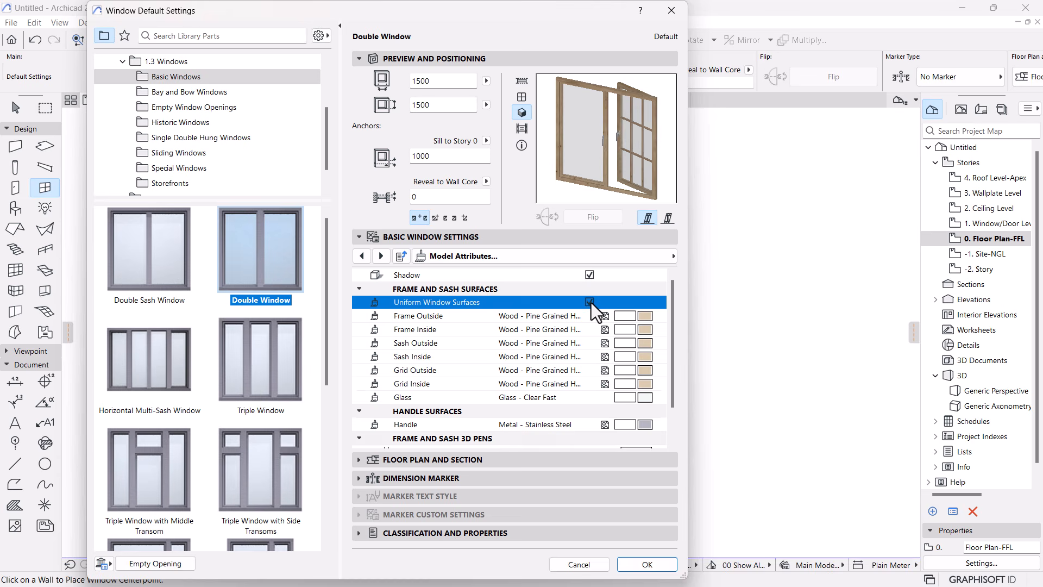
Assign the Metal - Aluminium surface to the window's frame, sashes and grid, and accept the window default settings
click(652, 319)
click(654, 322)
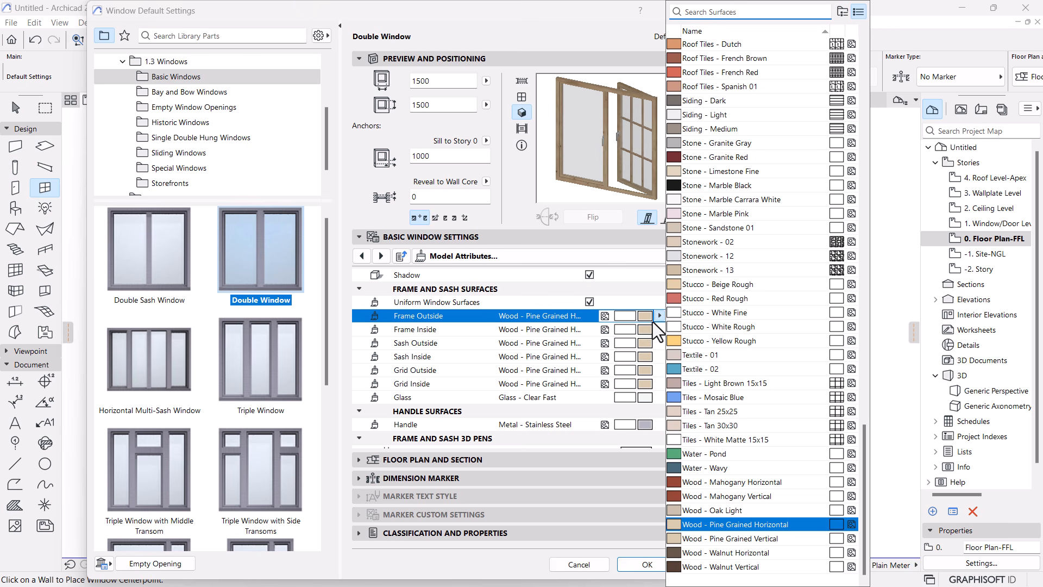
click(728, 170)
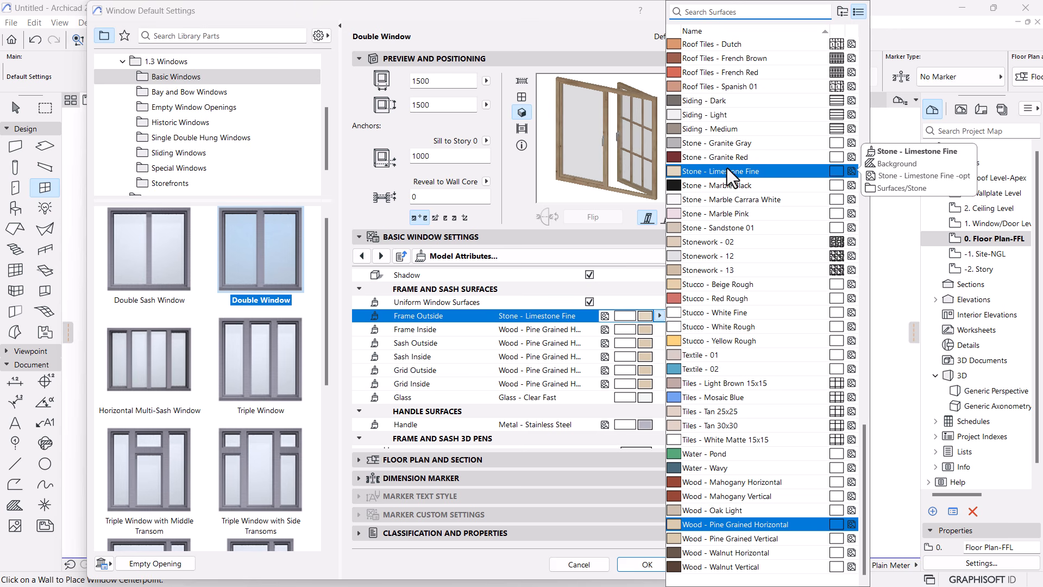
text(pa)
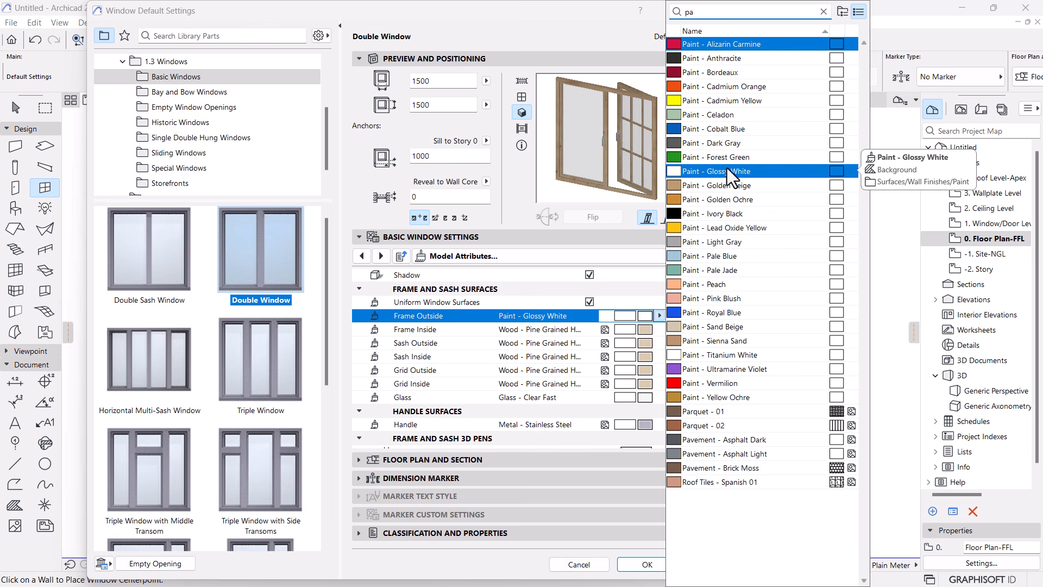
key(BackSpace)
key(BackSpace)
text(met)
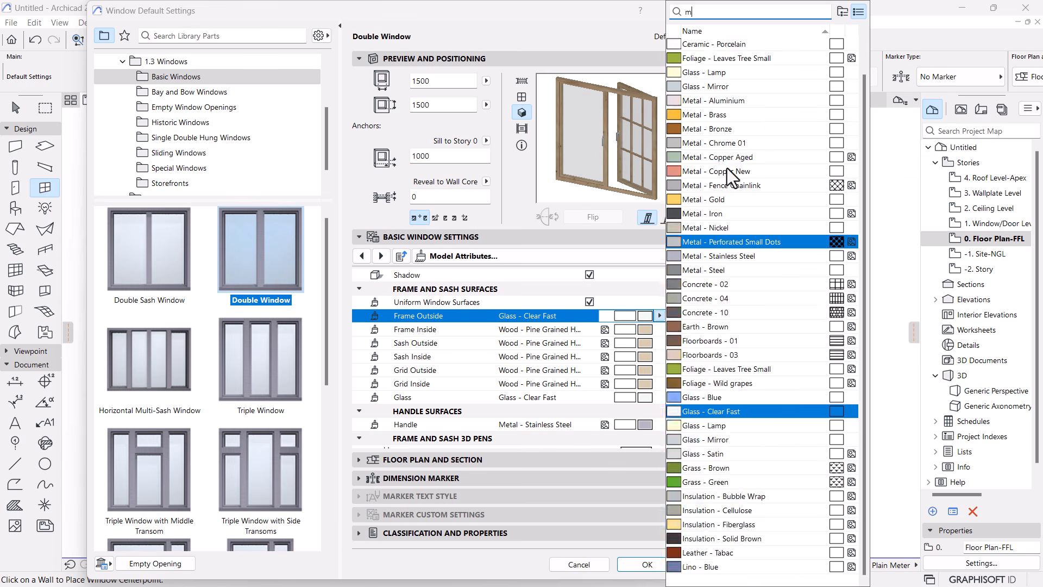
click(723, 46)
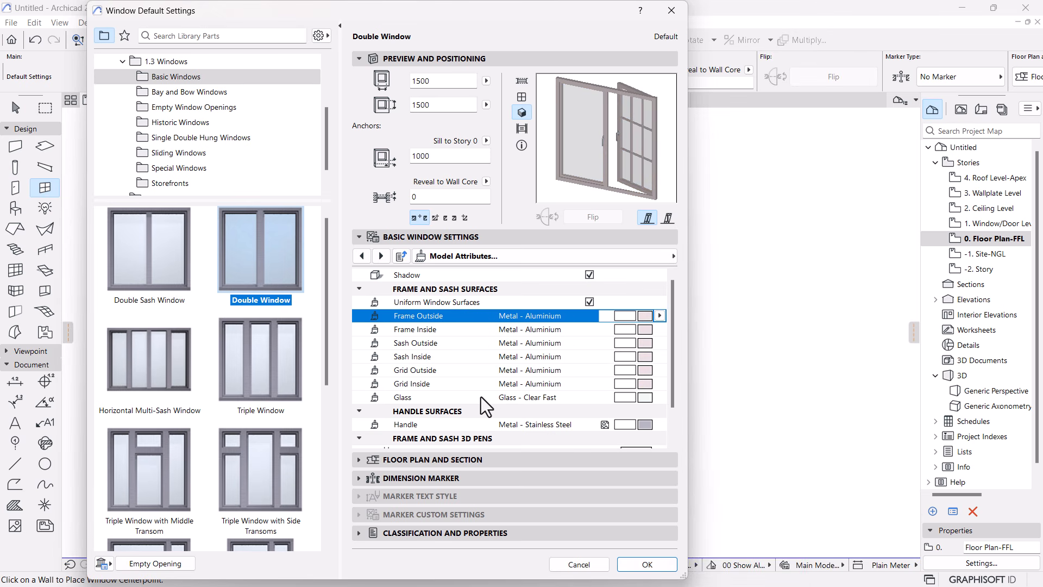
click(632, 564)
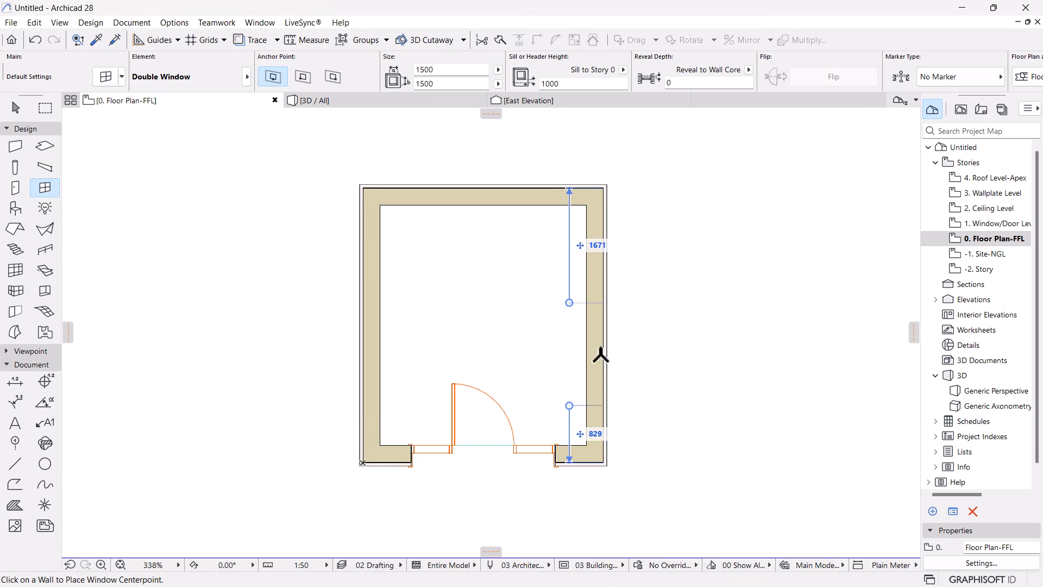
Place the double window at the midpoint of the room's east wall with its opening side facing outward, and check it in 3D
click(586, 324)
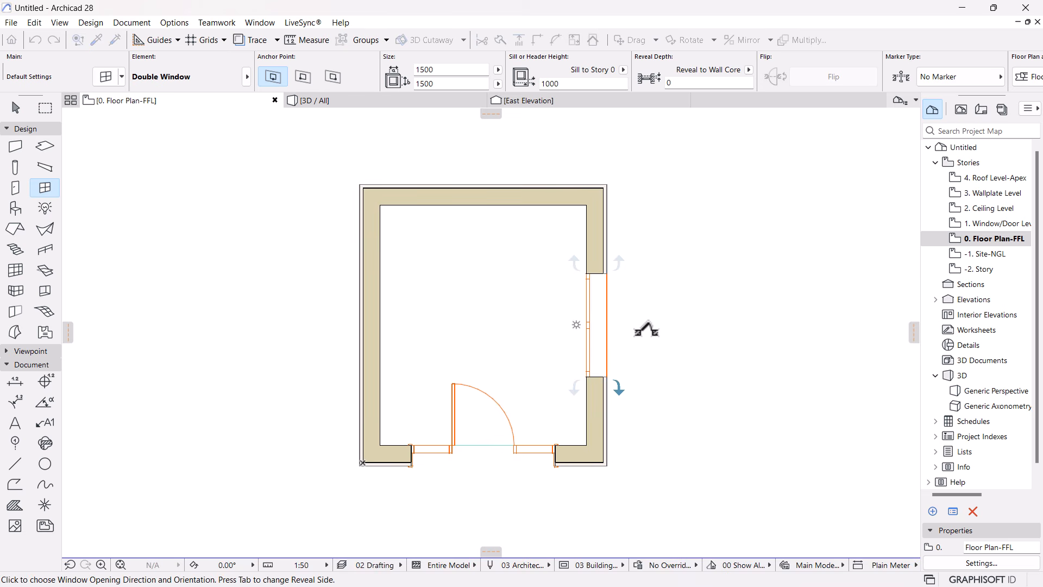
click(656, 330)
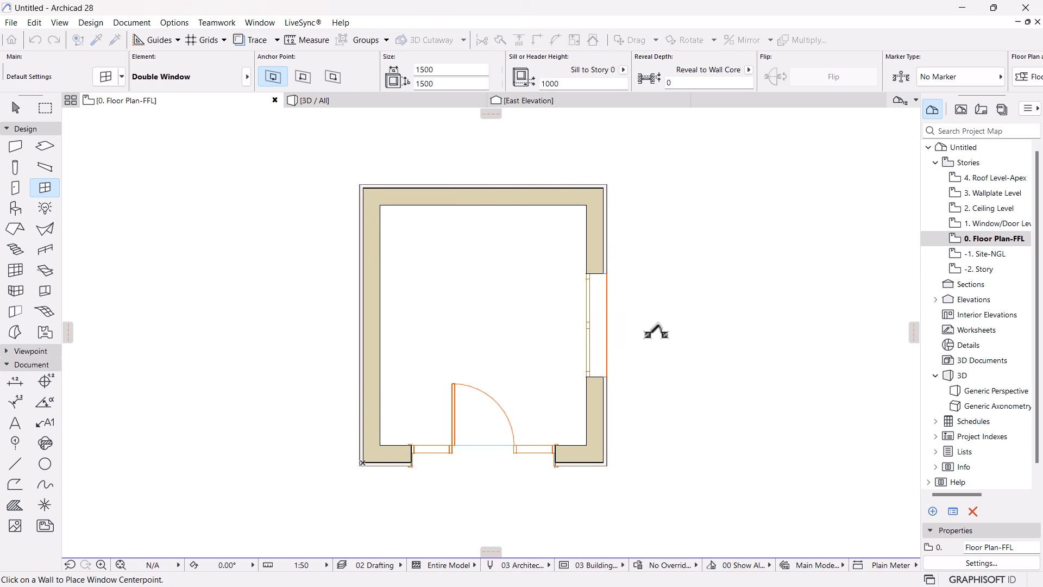
click(368, 103)
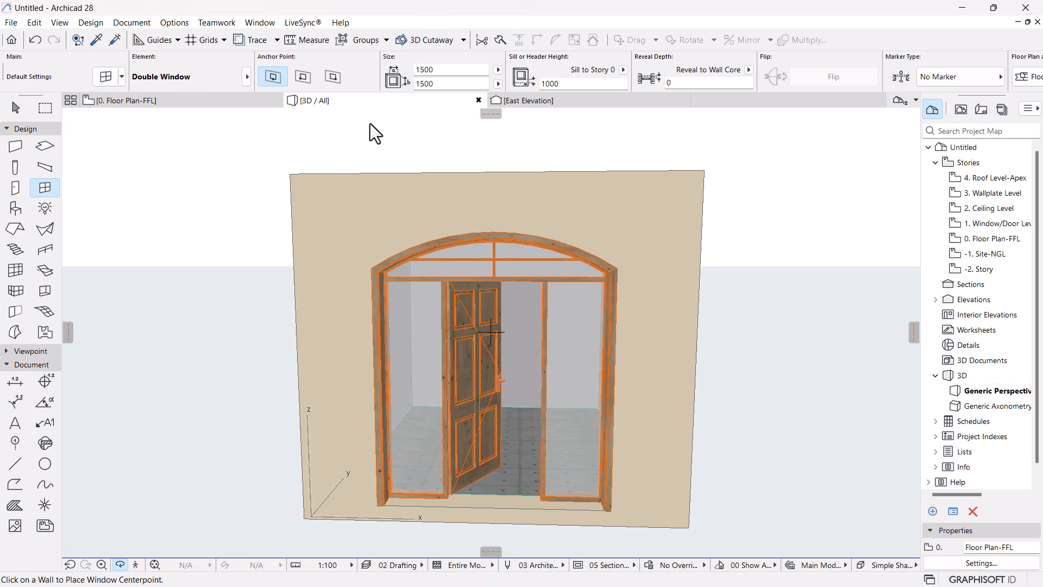
drag(520, 317, 425, 315)
scroll(439, 361, up, 4)
shift+middle_drag(520, 380, 504, 354)
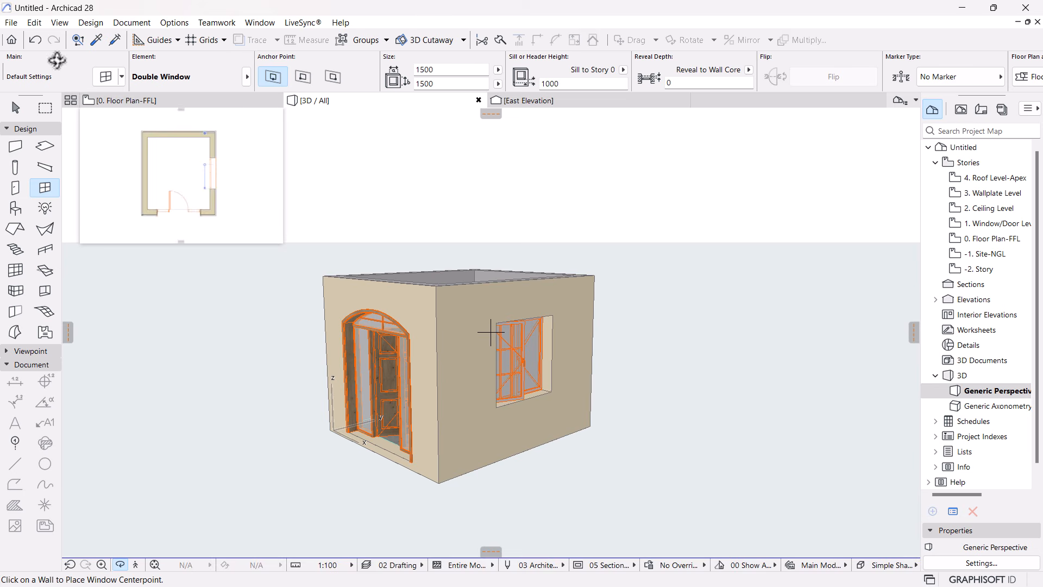
Save the project to the Desktop as "Exercise 1 - One Room Model" in the Archicad Solo Project (*.pln) format
click(11, 22)
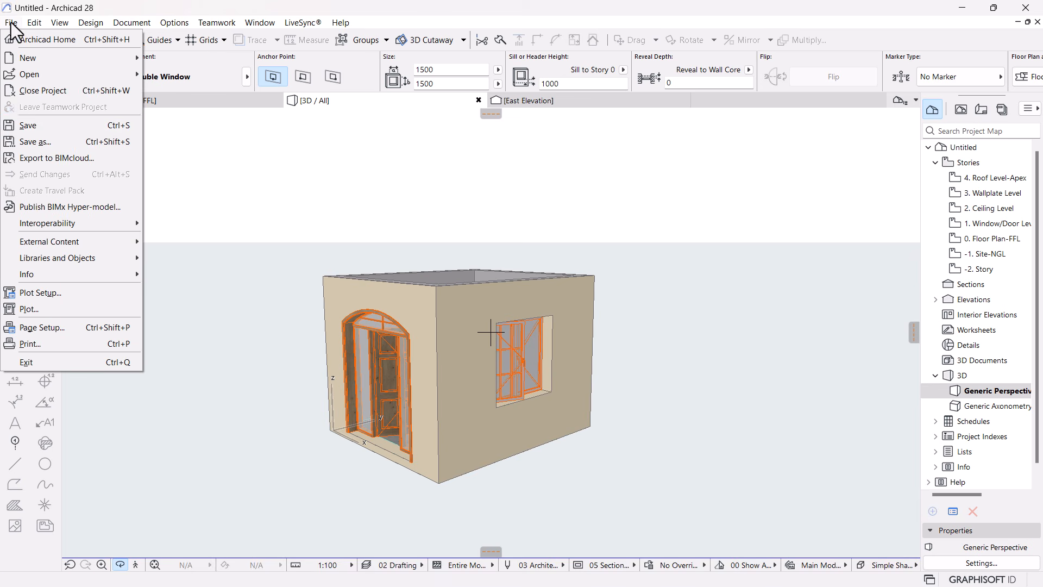
click(41, 142)
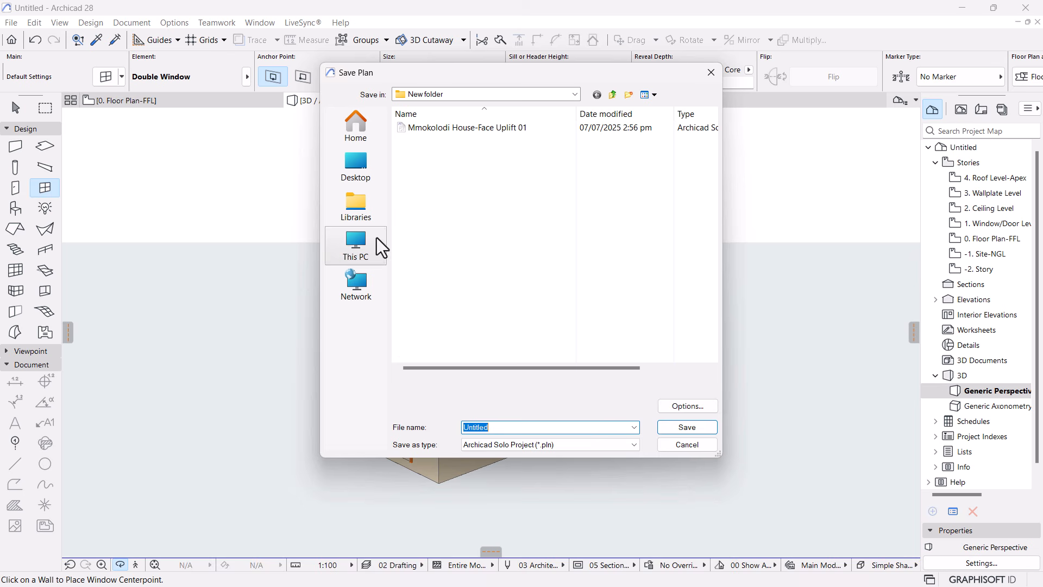
drag(542, 80, 566, 48)
click(378, 131)
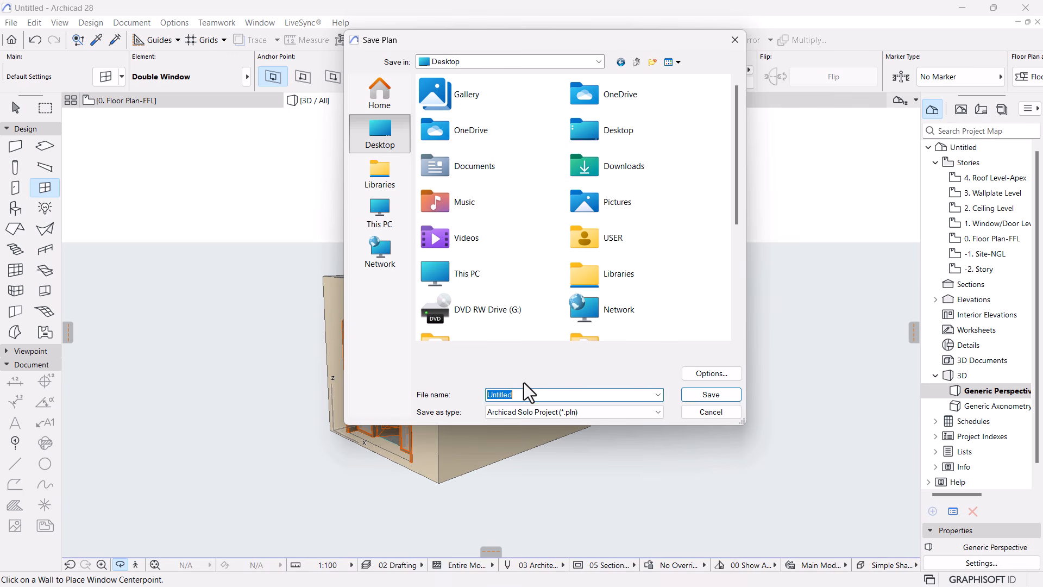
text(Exi)
text(om Model)
click(545, 413)
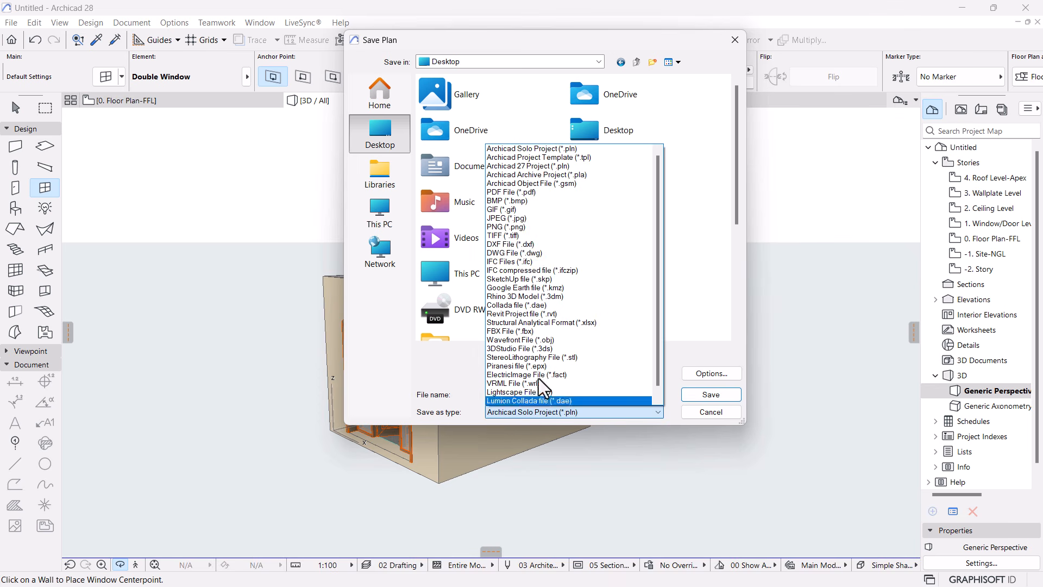
click(575, 418)
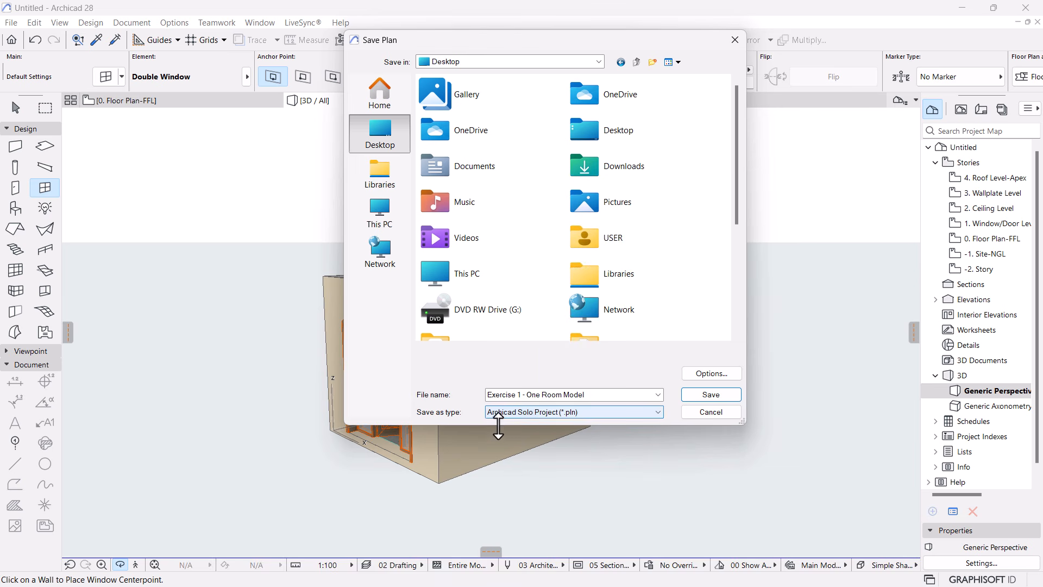
click(711, 394)
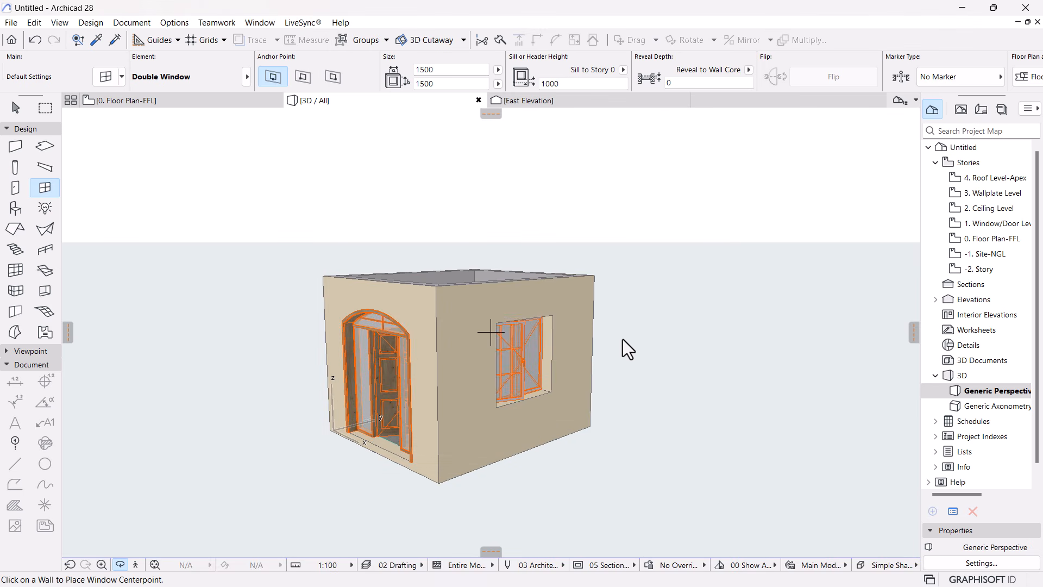